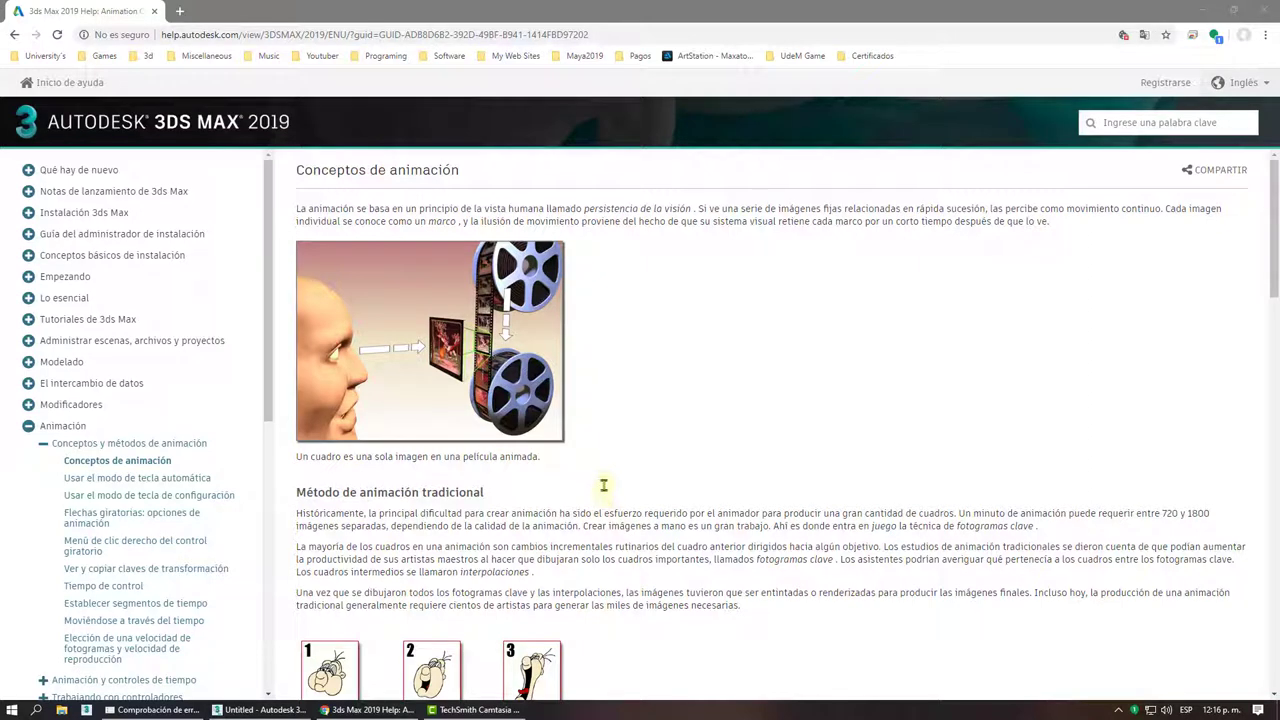
Read the animation help page, highlighting 'persistencia de la visión', 'fotogramas clave' and 'Comparación de cuadros y tiempo'
{"action": "left_click_drag", "start_coordinate": [584, 208], "coordinate": [691, 209]}
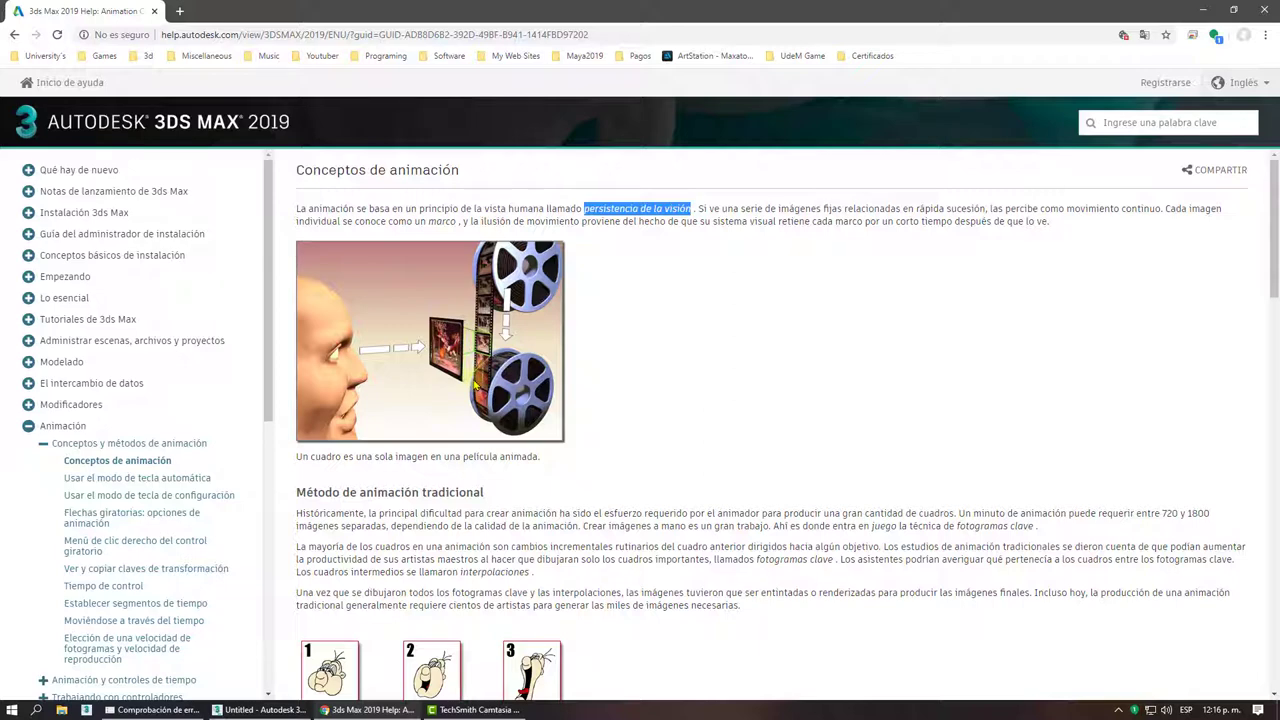
{"action": "scroll", "coordinate": [476, 385], "scroll_direction": "down", "scroll_amount": 3}
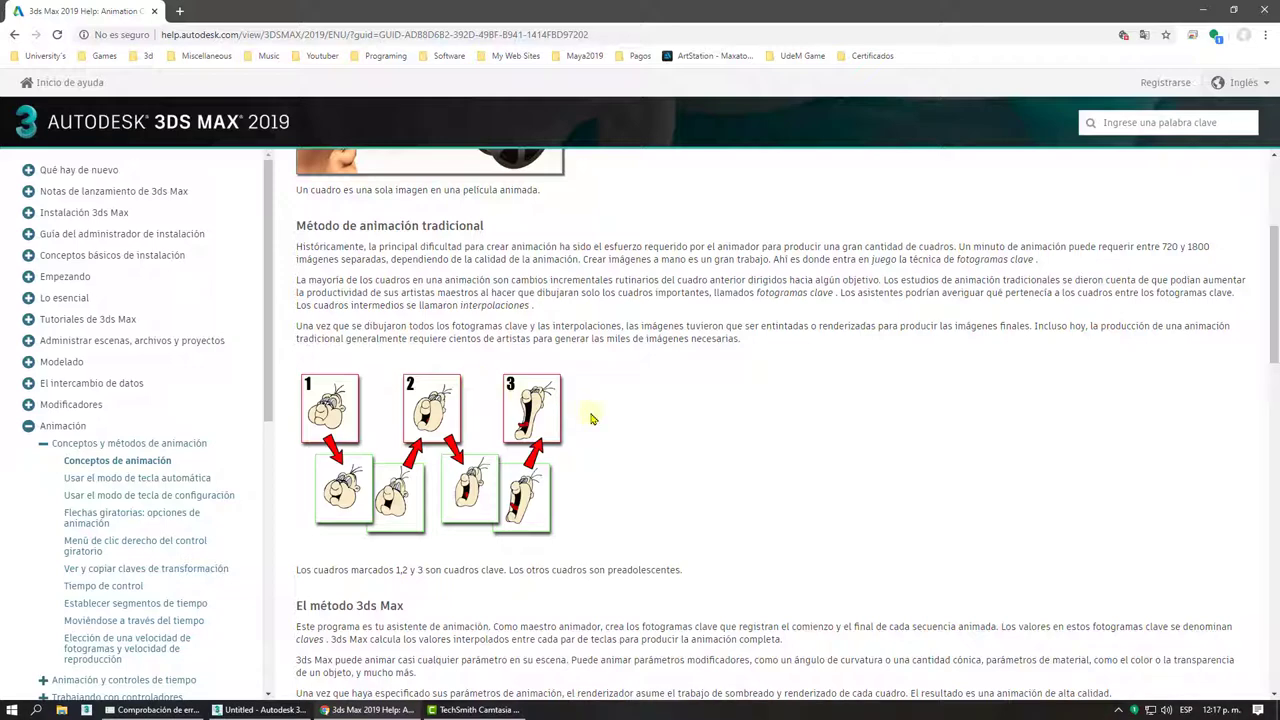
{"action": "scroll", "coordinate": [591, 419], "scroll_direction": "down", "scroll_amount": 2}
{"action": "scroll", "coordinate": [591, 419], "scroll_direction": "down", "scroll_amount": 1}
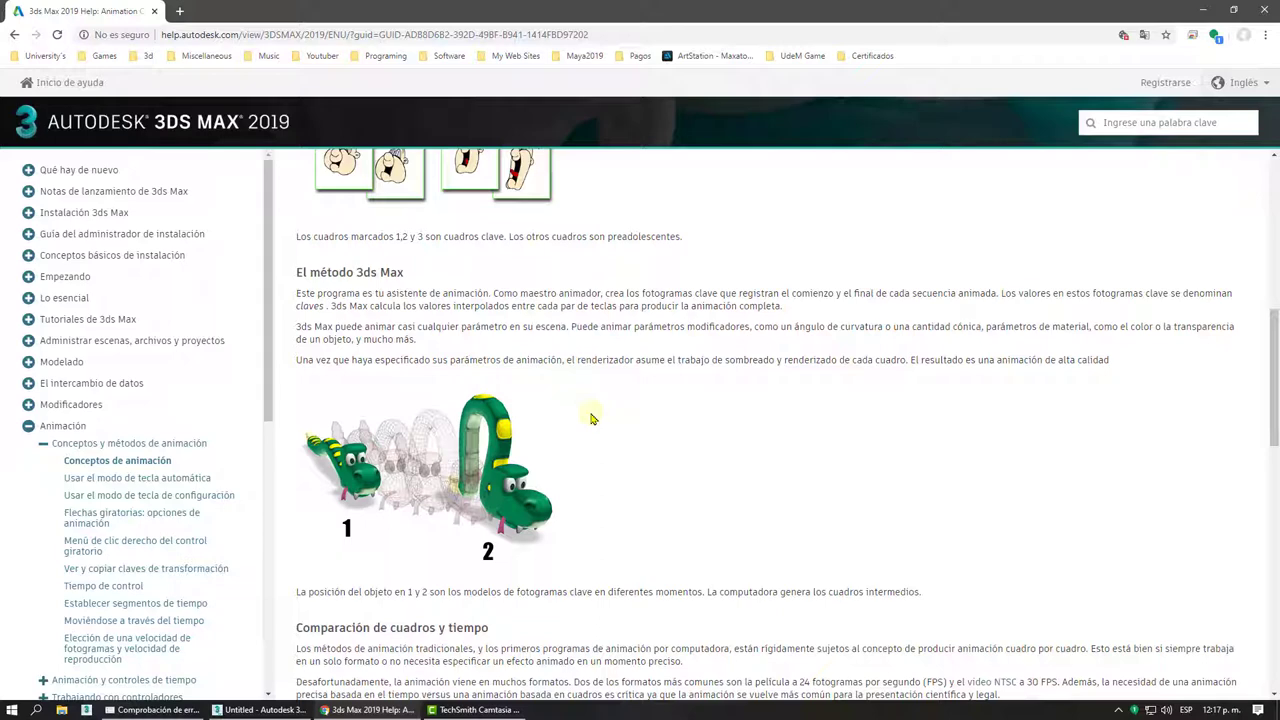
{"action": "left_click_drag", "start_coordinate": [640, 293], "coordinate": [719, 293]}
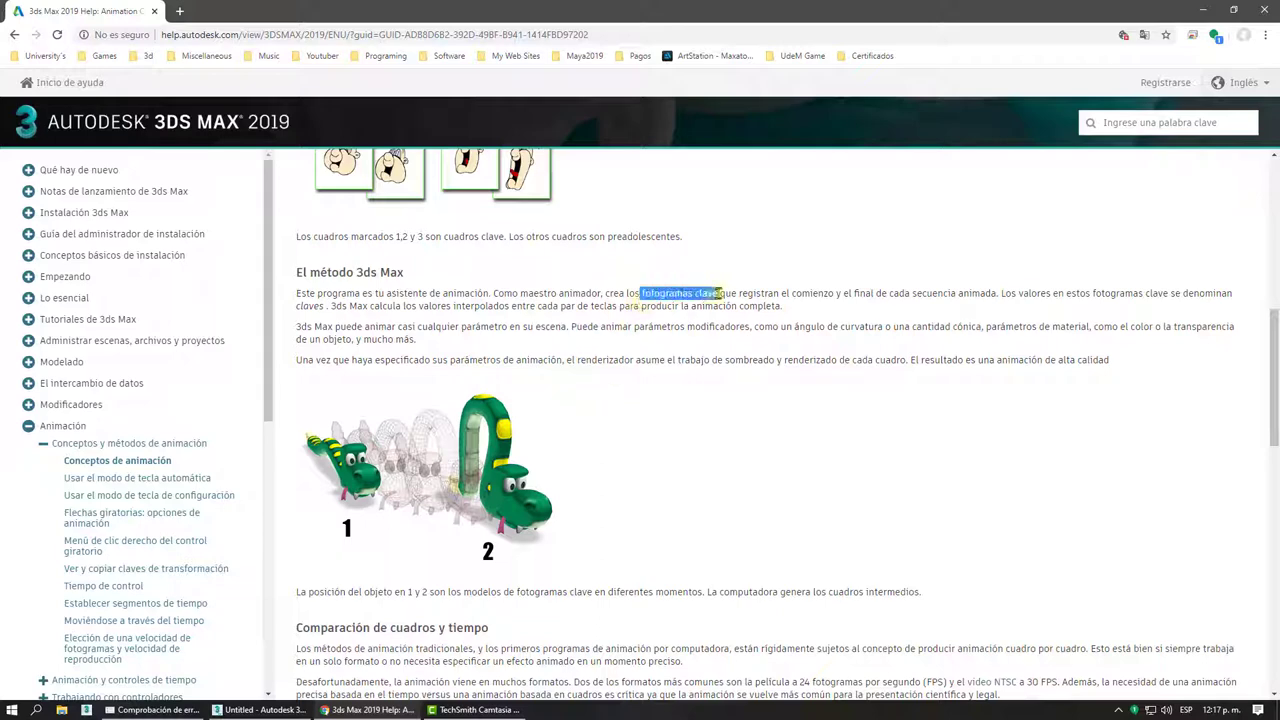
{"action": "left_click", "coordinate": [665, 376]}
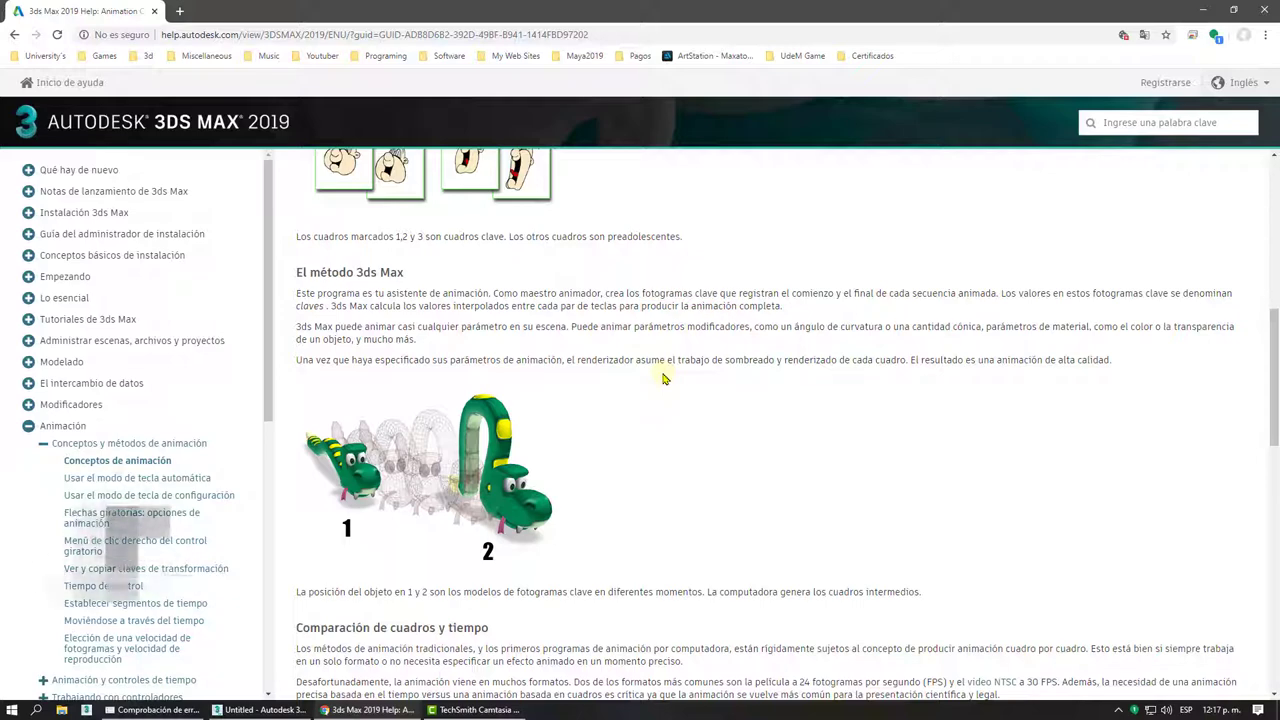
{"action": "scroll", "coordinate": [663, 377], "scroll_direction": "down", "scroll_amount": 1}
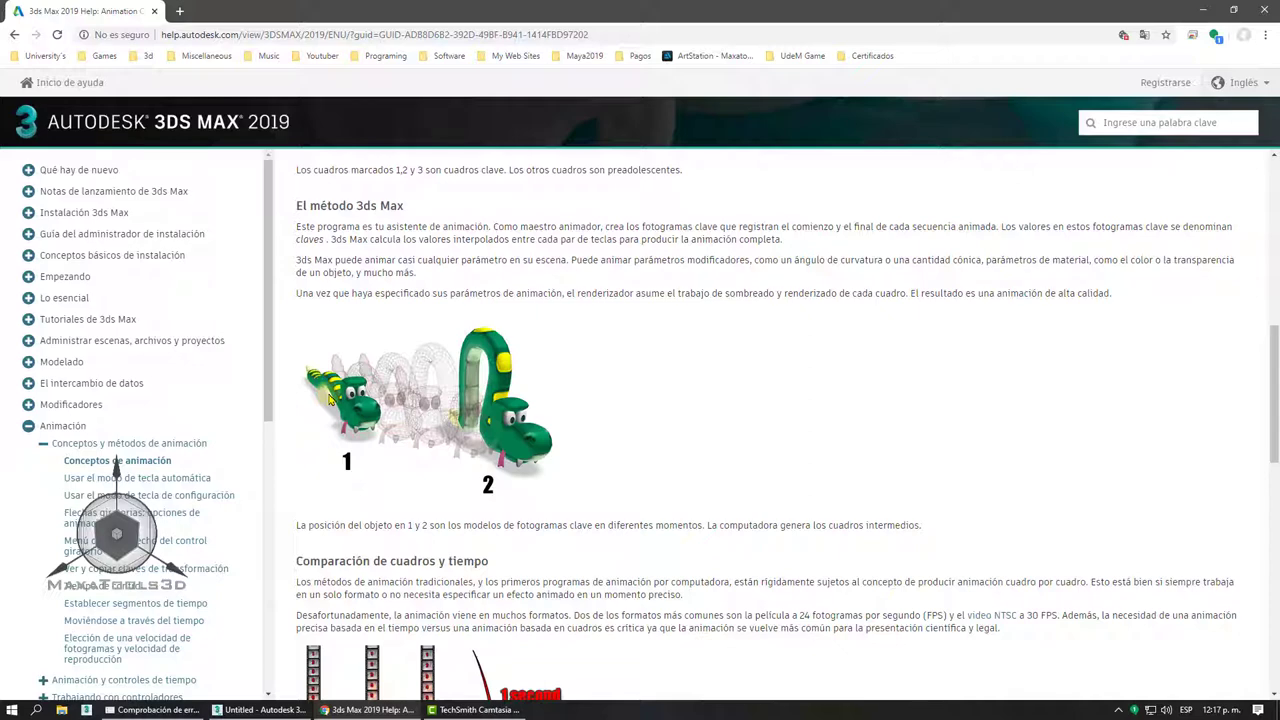
{"action": "scroll", "coordinate": [330, 398], "scroll_direction": "down", "scroll_amount": 3}
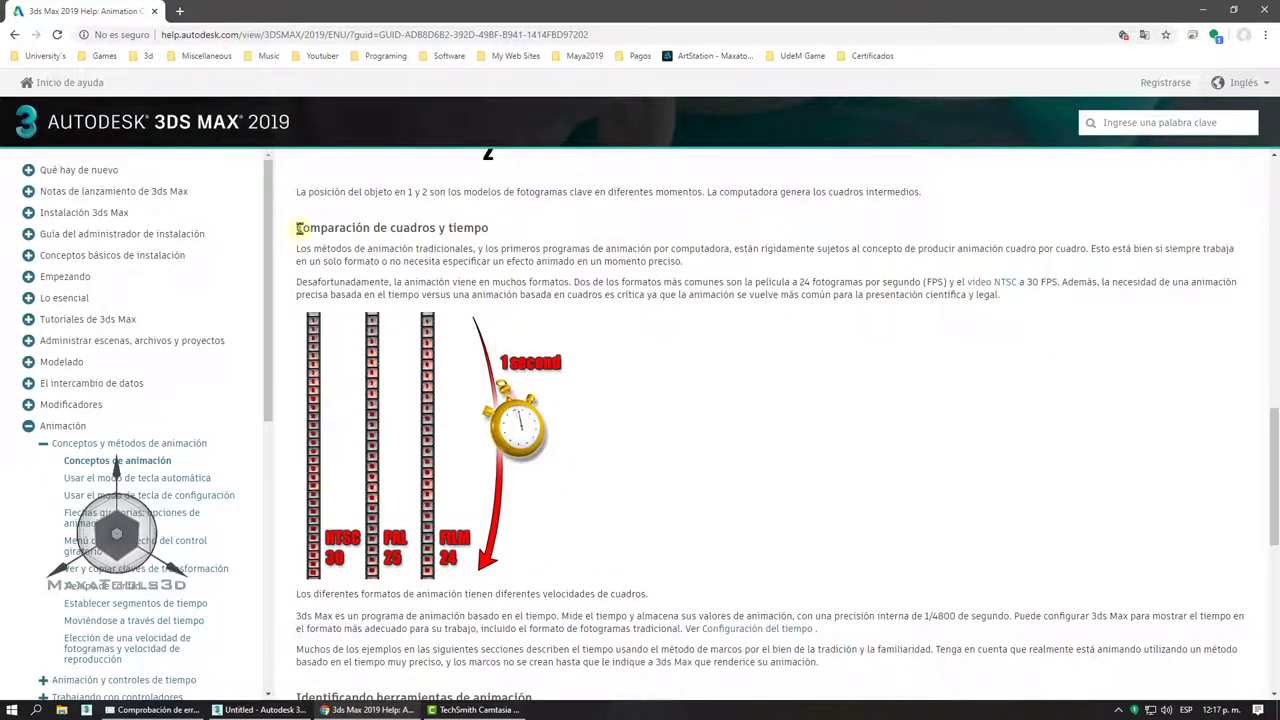
{"action": "left_click_drag", "start_coordinate": [298, 228], "coordinate": [489, 228]}
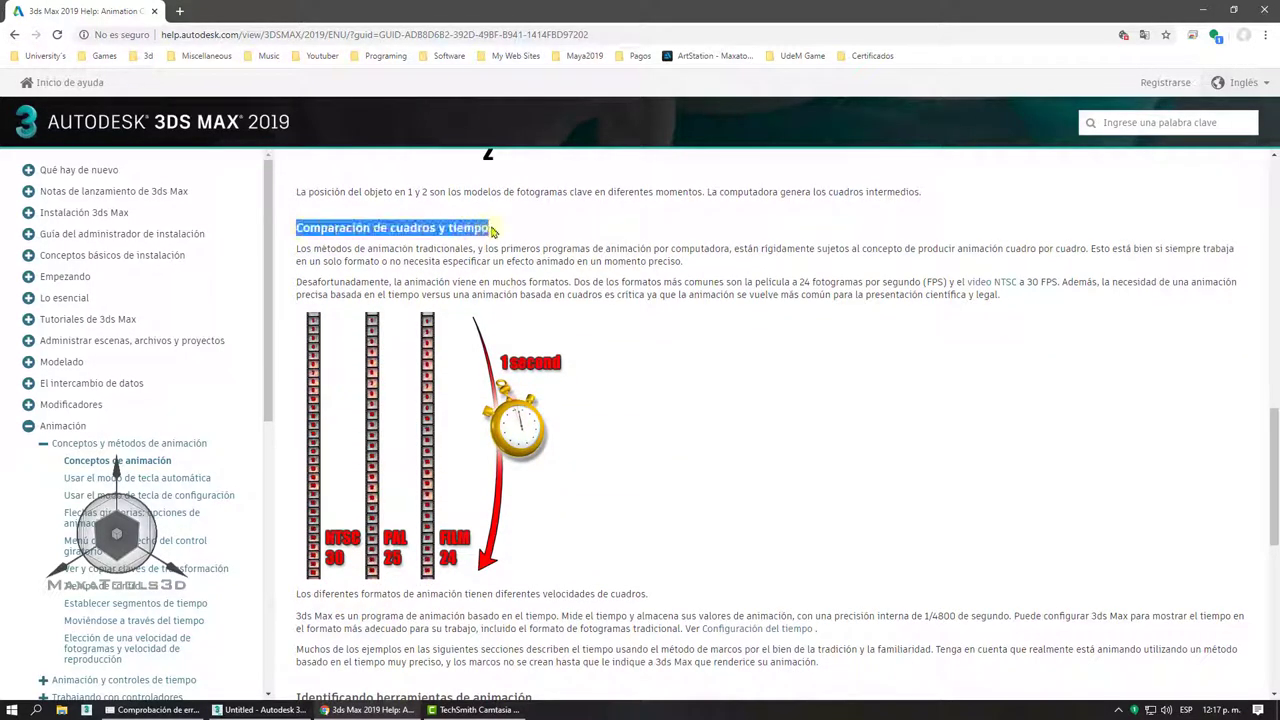
{"action": "left_click", "coordinate": [448, 259]}
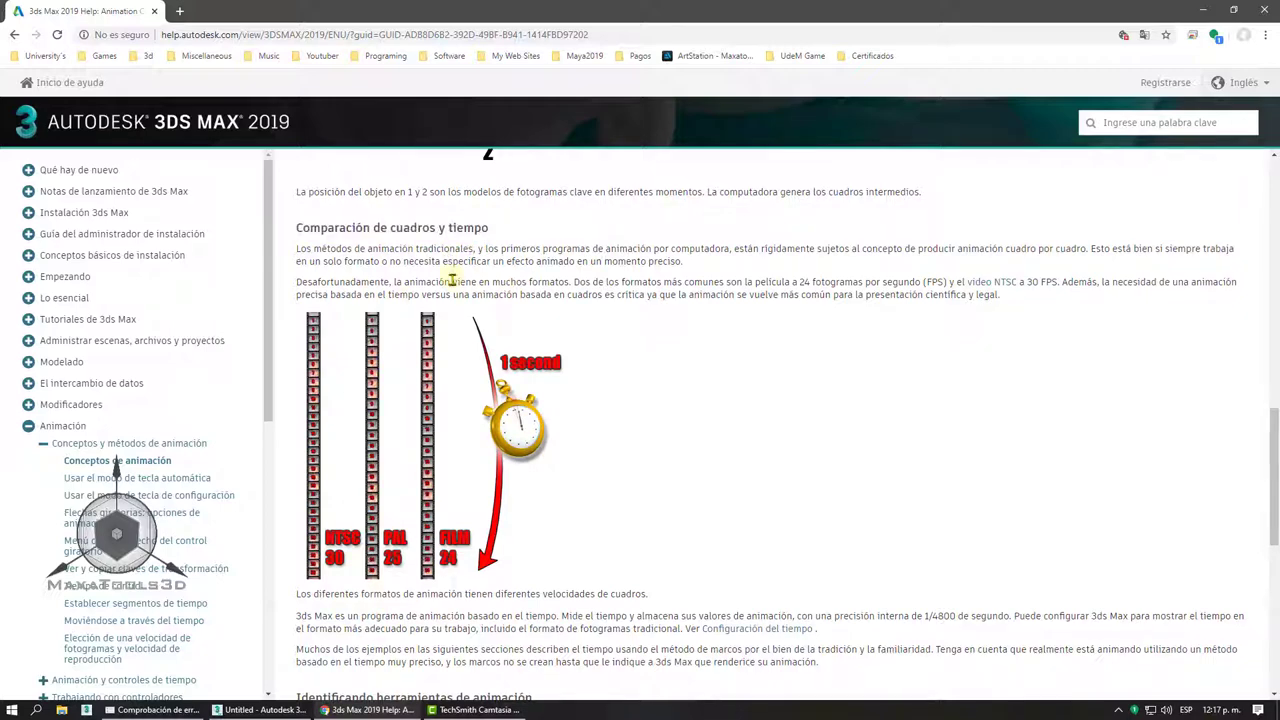
{"action": "right_click", "coordinate": [441, 272]}
{"action": "left_click", "coordinate": [428, 262]}
{"action": "scroll", "coordinate": [424, 262], "scroll_direction": "down", "scroll_amount": 2}
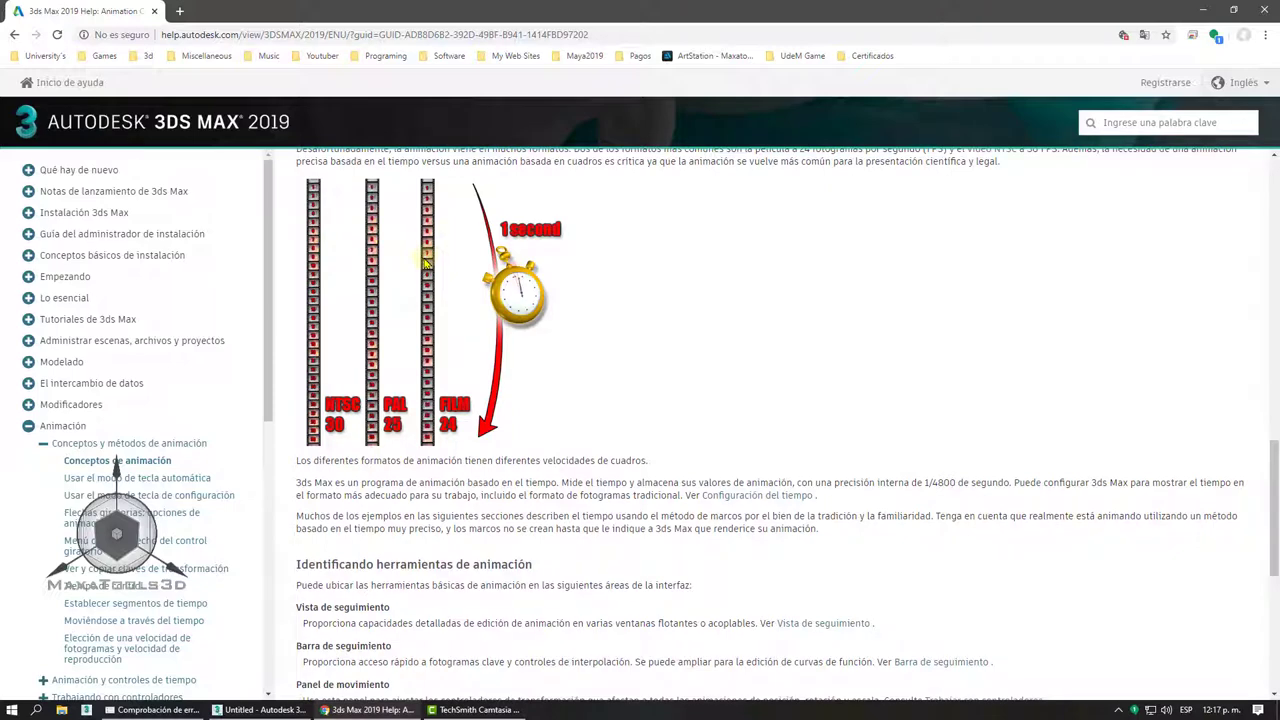
{"action": "scroll", "coordinate": [425, 262], "scroll_direction": "up", "scroll_amount": 1}
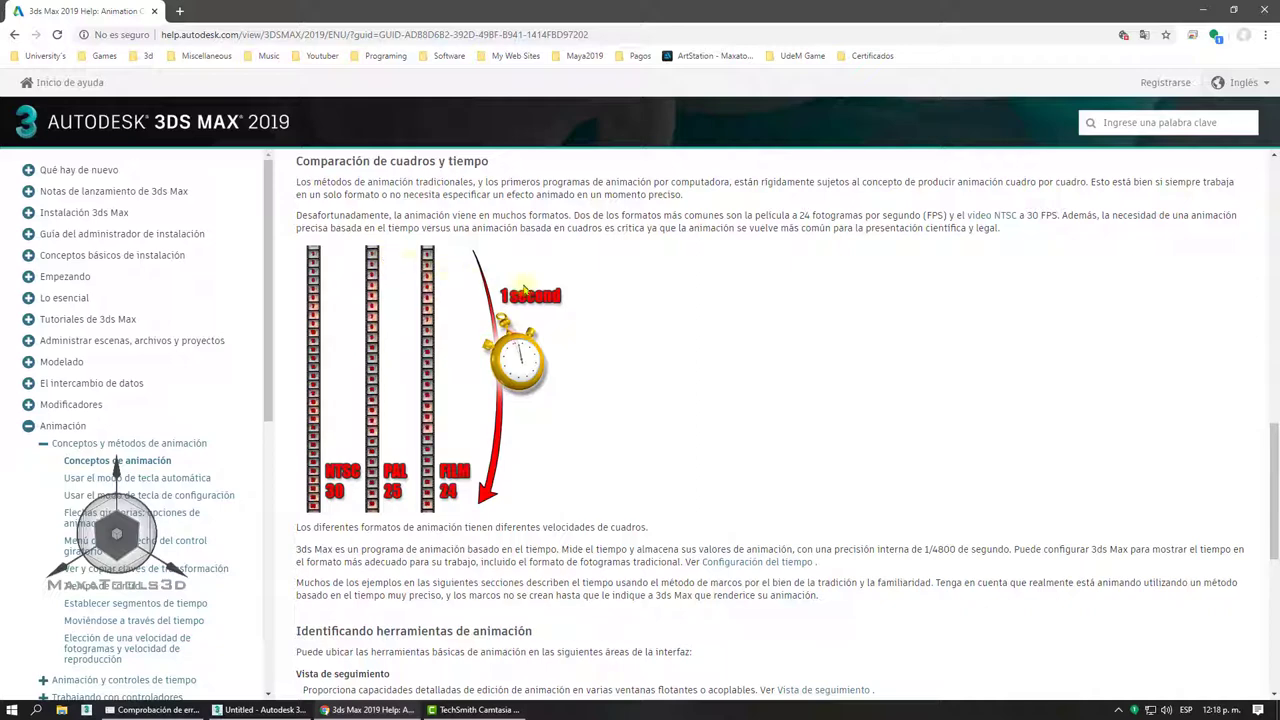
Scroll through the rest of the animation concepts help page
{"action": "scroll", "coordinate": [540, 295], "scroll_direction": "down", "scroll_amount": 2}
{"action": "scroll", "coordinate": [540, 295], "scroll_direction": "up", "scroll_amount": 2}
{"action": "scroll", "coordinate": [540, 293], "scroll_direction": "down", "scroll_amount": 1}
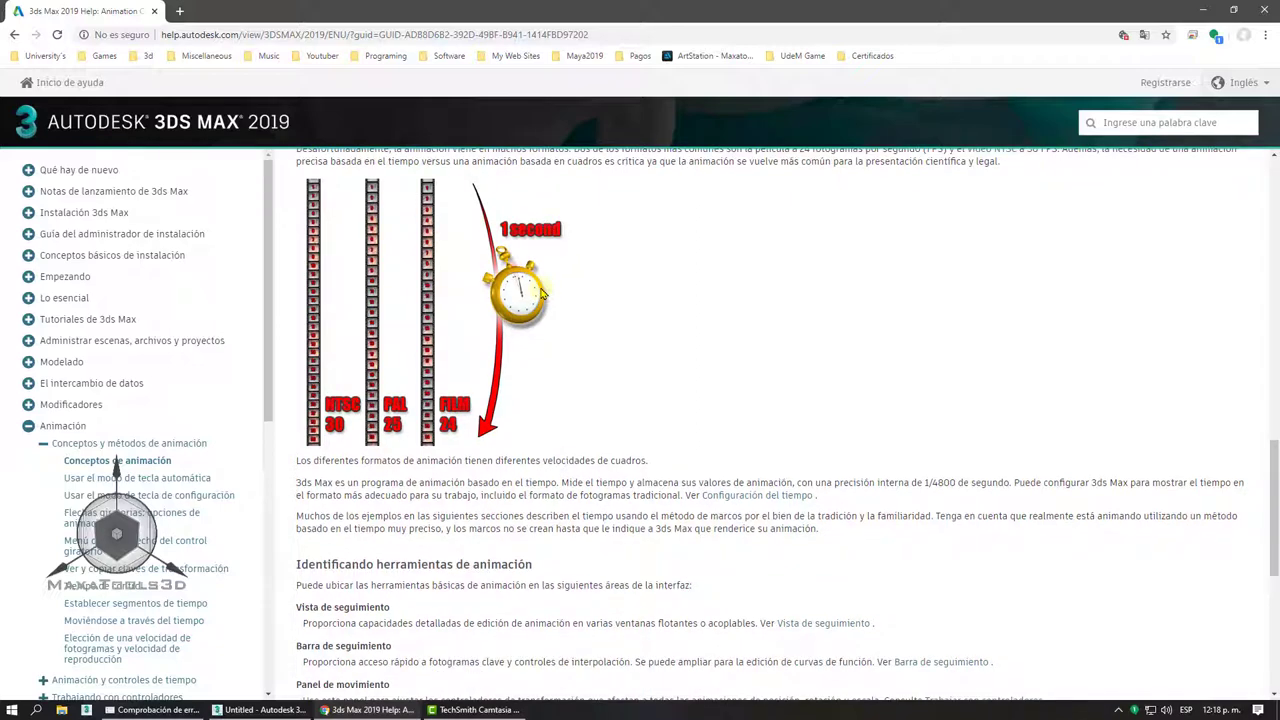
{"action": "scroll", "coordinate": [540, 293], "scroll_direction": "down", "scroll_amount": 1}
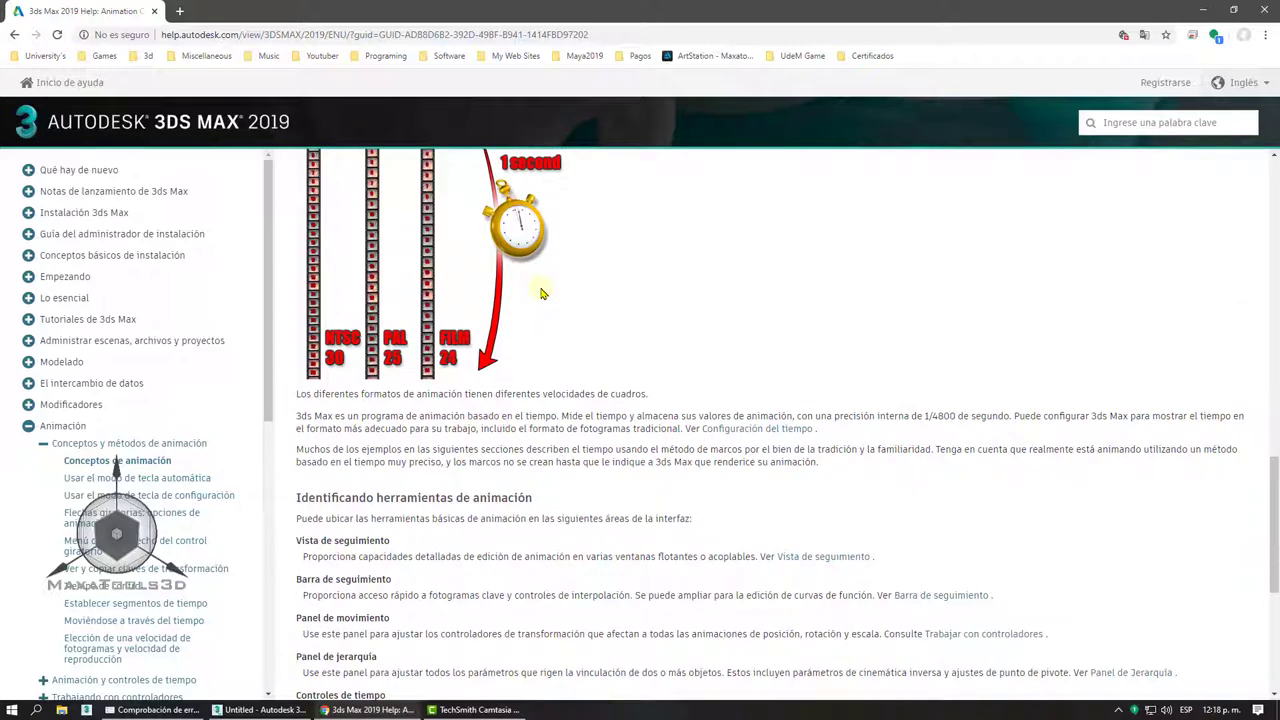
{"action": "scroll", "coordinate": [540, 293], "scroll_direction": "down", "scroll_amount": 1}
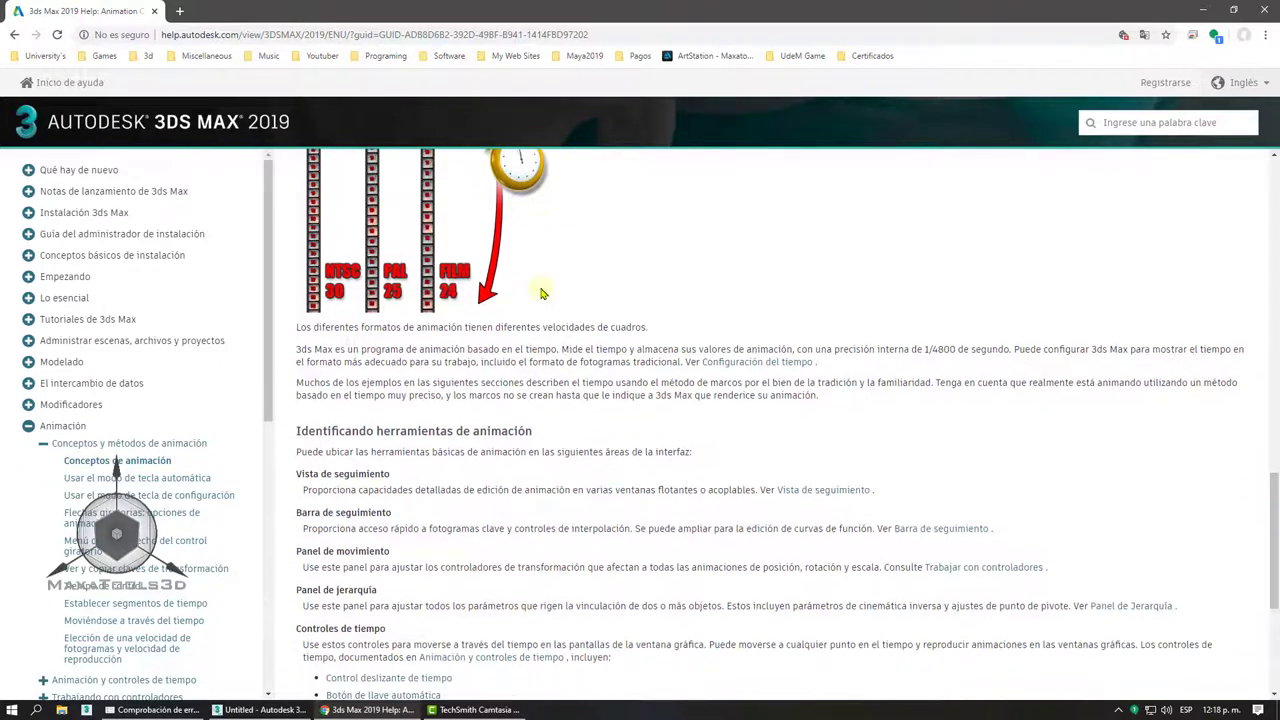
{"action": "scroll", "coordinate": [540, 293], "scroll_direction": "down", "scroll_amount": 2}
{"action": "scroll", "coordinate": [540, 293], "scroll_direction": "up", "scroll_amount": 2}
{"action": "scroll", "coordinate": [540, 293], "scroll_direction": "up", "scroll_amount": 3}
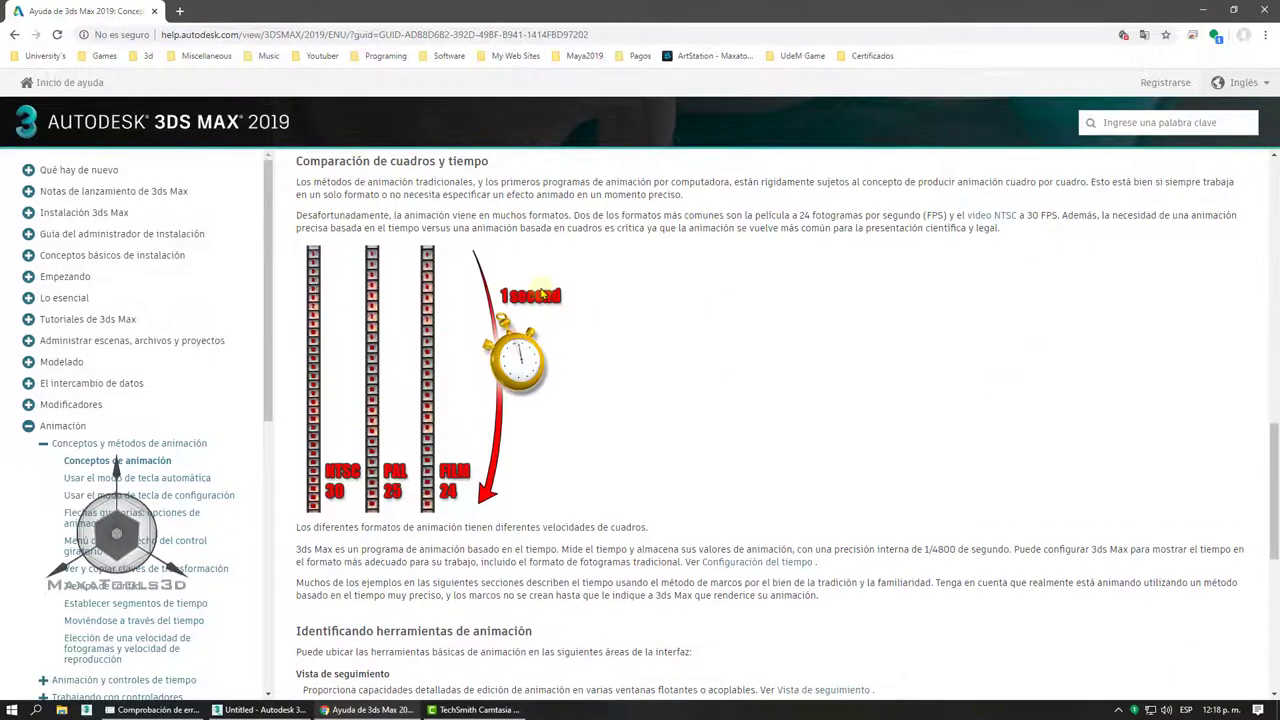
{"action": "scroll", "coordinate": [540, 293], "scroll_direction": "down", "scroll_amount": 1}
{"action": "scroll", "coordinate": [540, 293], "scroll_direction": "up", "scroll_amount": 1}
{"action": "scroll", "coordinate": [500, 448], "scroll_direction": "down", "scroll_amount": 2}
{"action": "scroll", "coordinate": [497, 455], "scroll_direction": "down", "scroll_amount": 1}
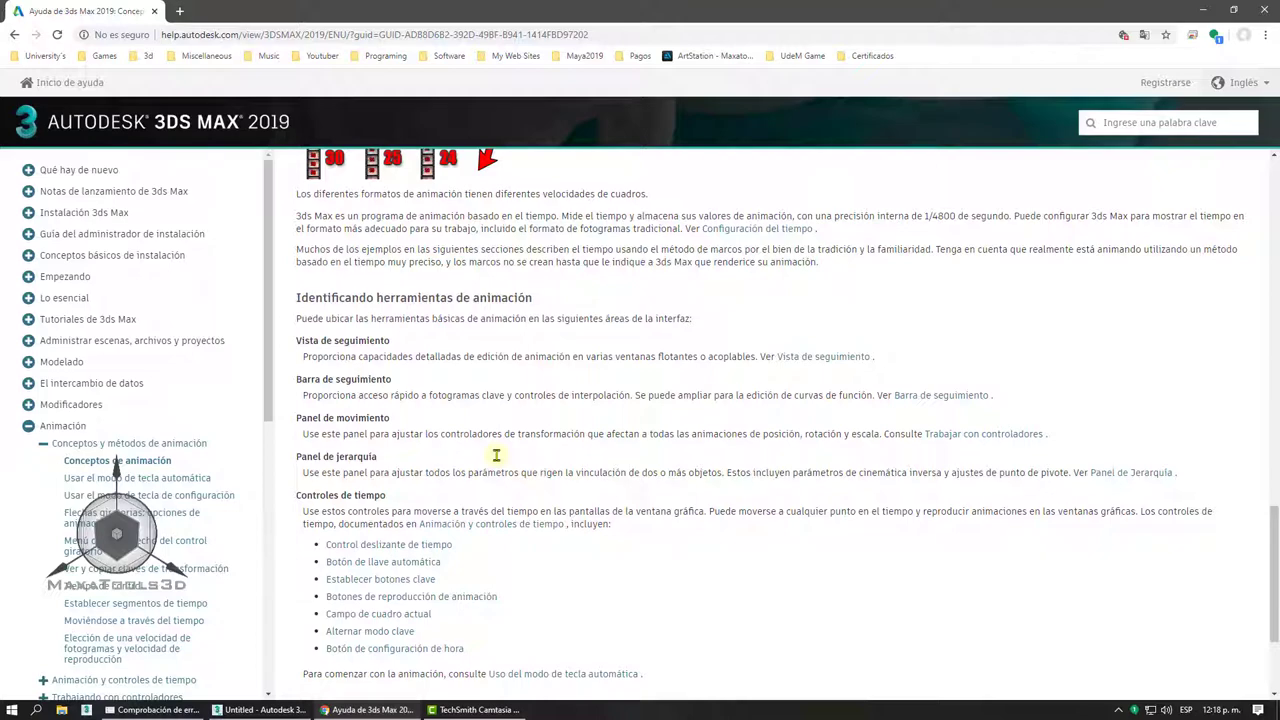
{"action": "scroll", "coordinate": [496, 455], "scroll_direction": "up", "scroll_amount": 1}
{"action": "scroll", "coordinate": [496, 455], "scroll_direction": "up", "scroll_amount": 2}
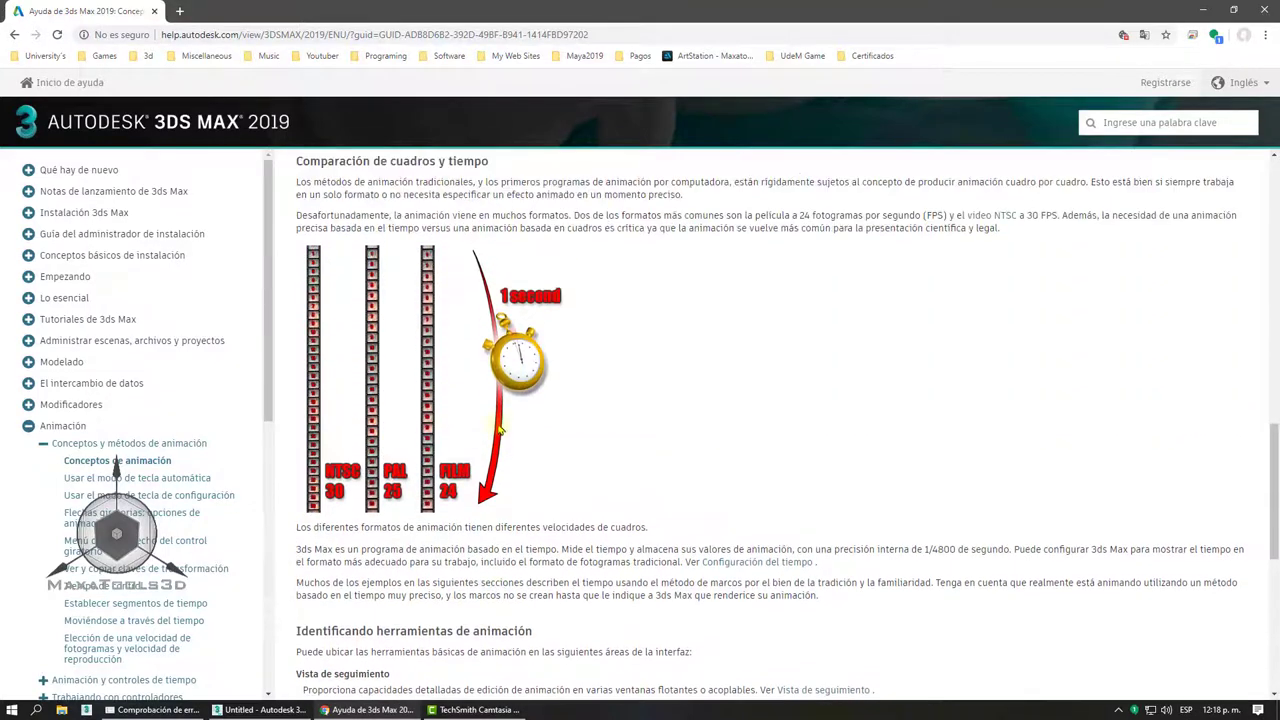
{"action": "scroll", "coordinate": [503, 342], "scroll_direction": "down", "scroll_amount": 2}
{"action": "scroll", "coordinate": [503, 342], "scroll_direction": "down", "scroll_amount": 1}
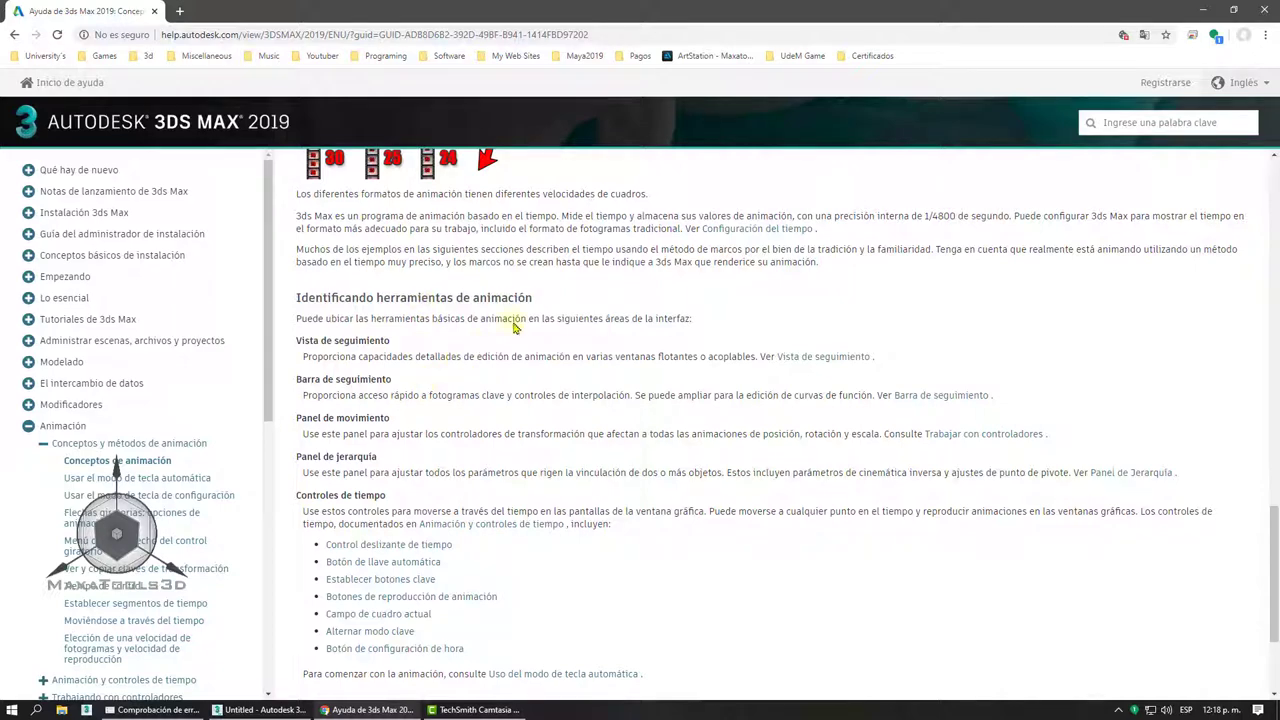
{"action": "scroll", "coordinate": [513, 327], "scroll_direction": "down", "scroll_amount": 1}
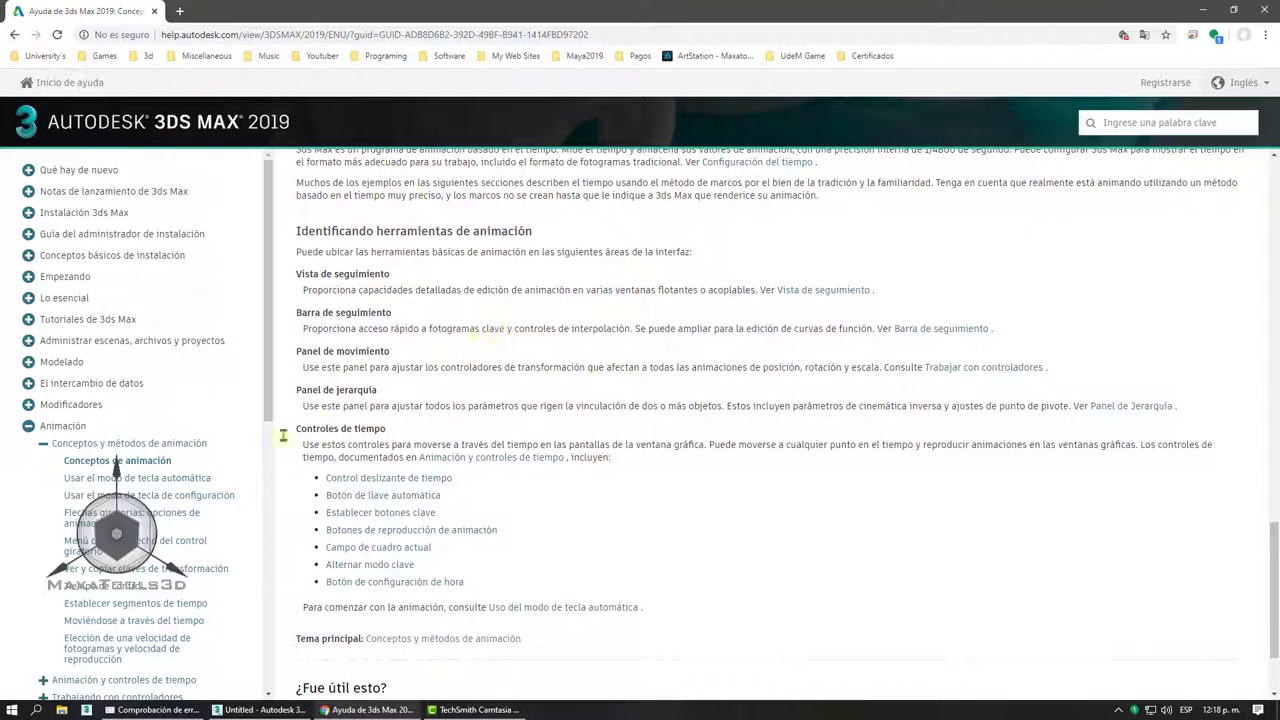
Open the 'Usar el modo de tecla automática' help page, then return to the empty 3ds Max scene
{"action": "left_click", "coordinate": [200, 478]}
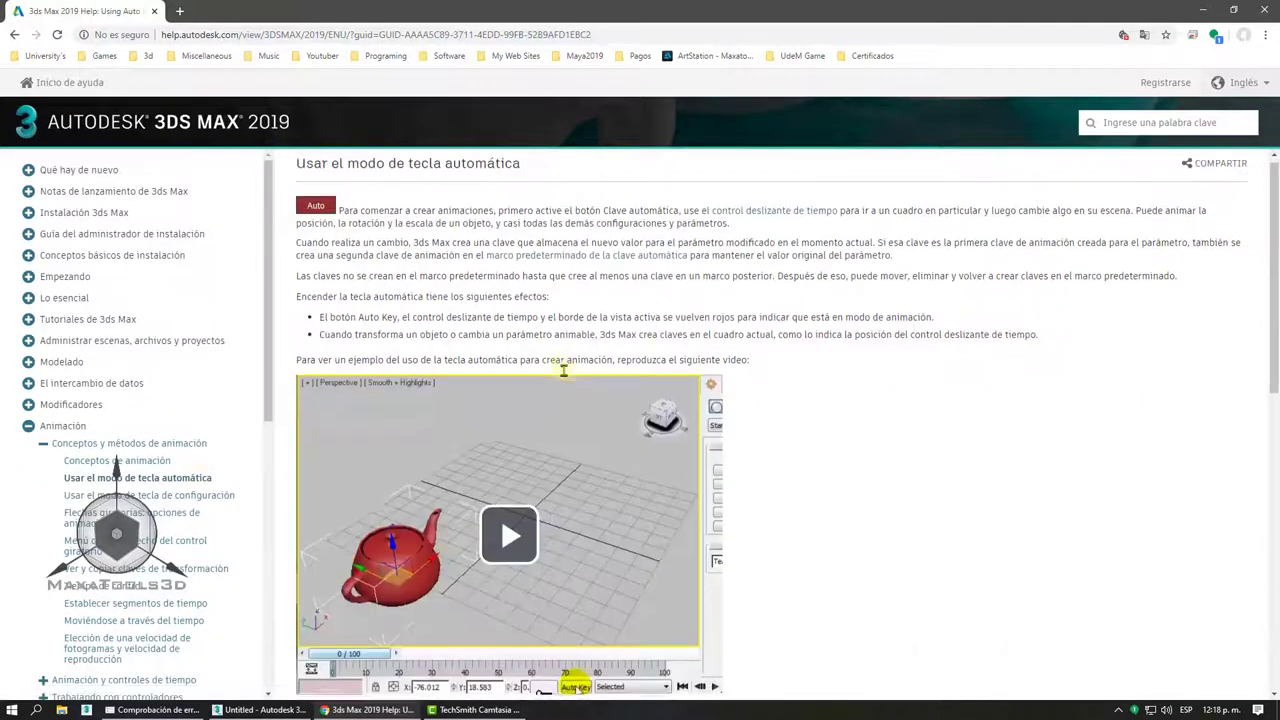
{"action": "scroll", "coordinate": [560, 368], "scroll_direction": "down", "scroll_amount": 3}
{"action": "scroll", "coordinate": [550, 350], "scroll_direction": "down", "scroll_amount": 2}
{"action": "scroll", "coordinate": [540, 335], "scroll_direction": "down", "scroll_amount": 2}
{"action": "scroll", "coordinate": [532, 325], "scroll_direction": "up", "scroll_amount": 4}
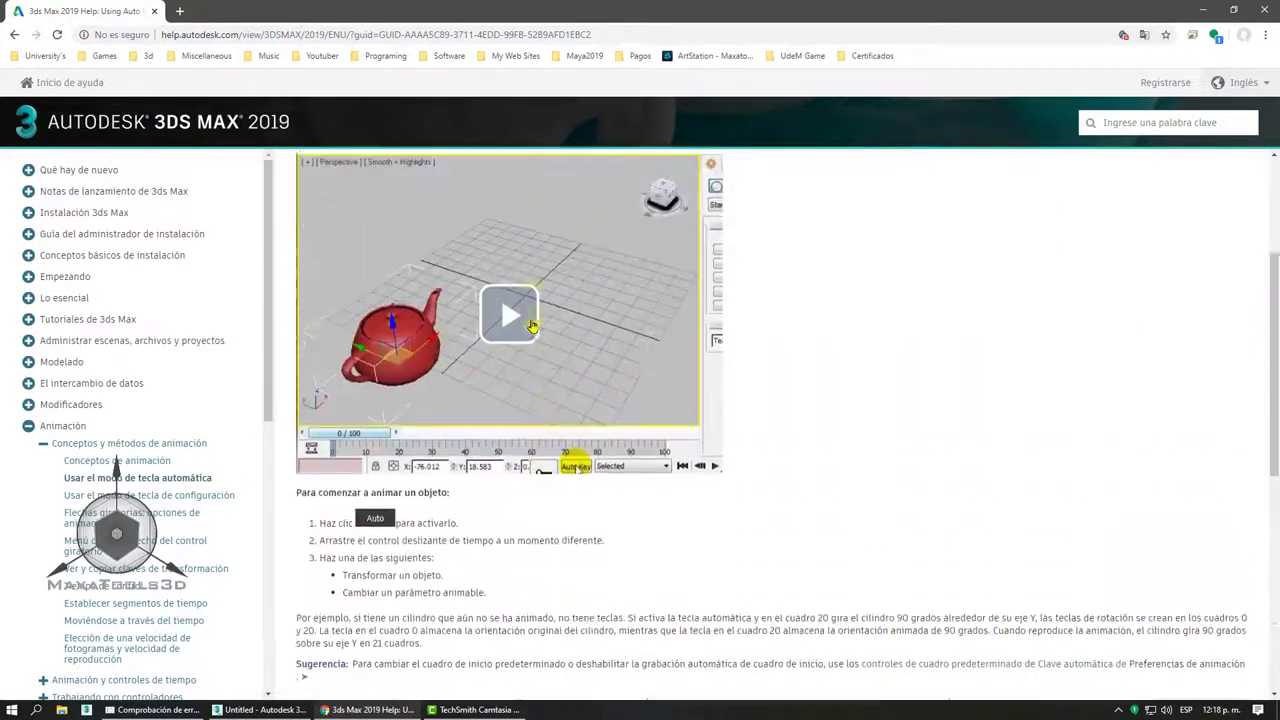
{"action": "scroll", "coordinate": [532, 325], "scroll_direction": "up", "scroll_amount": 1}
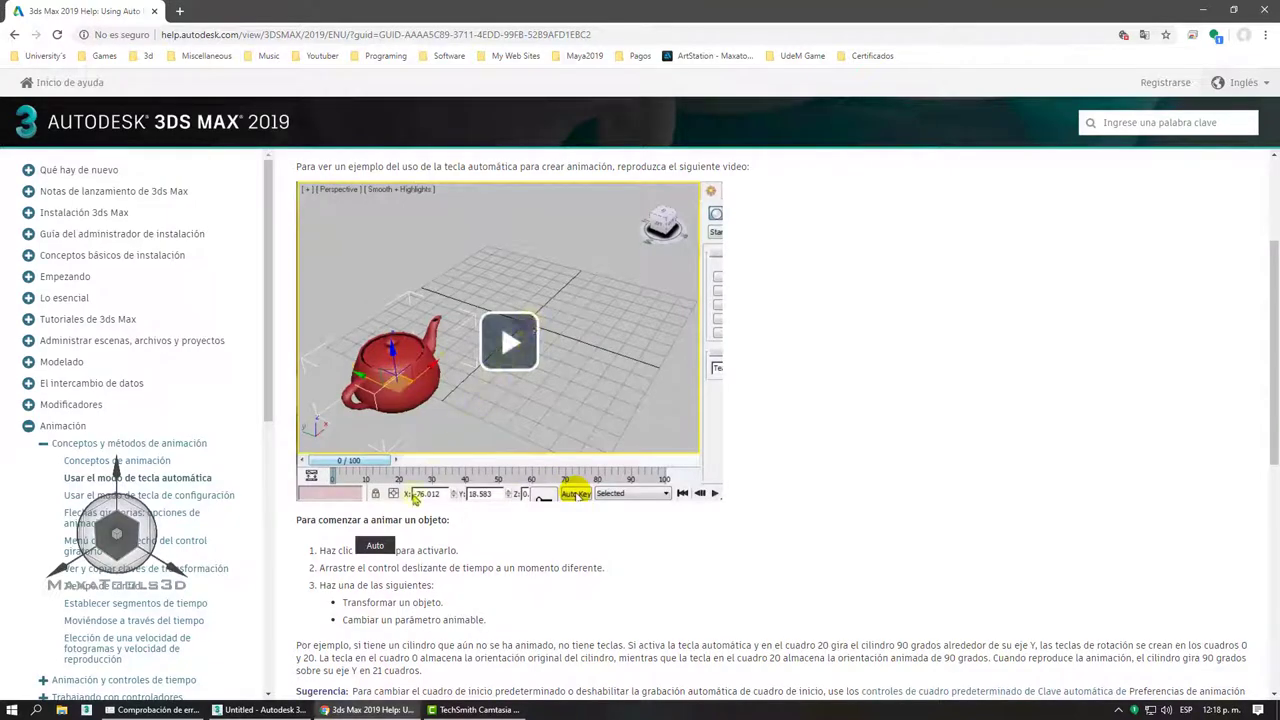
{"action": "left_click", "coordinate": [260, 709]}
Make the Left viewport active after trying the Front and Top views
{"action": "left_click", "coordinate": [854, 314]}
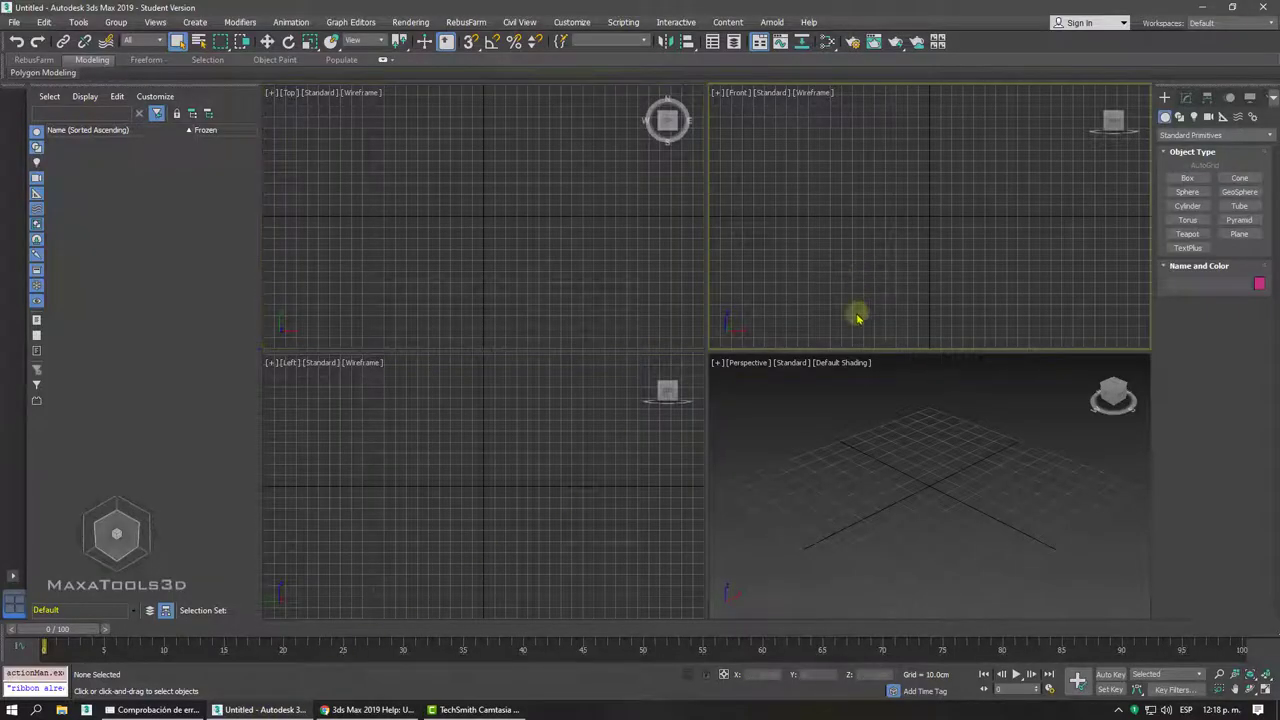
{"action": "left_click", "coordinate": [497, 247]}
{"action": "left_click", "coordinate": [485, 547]}
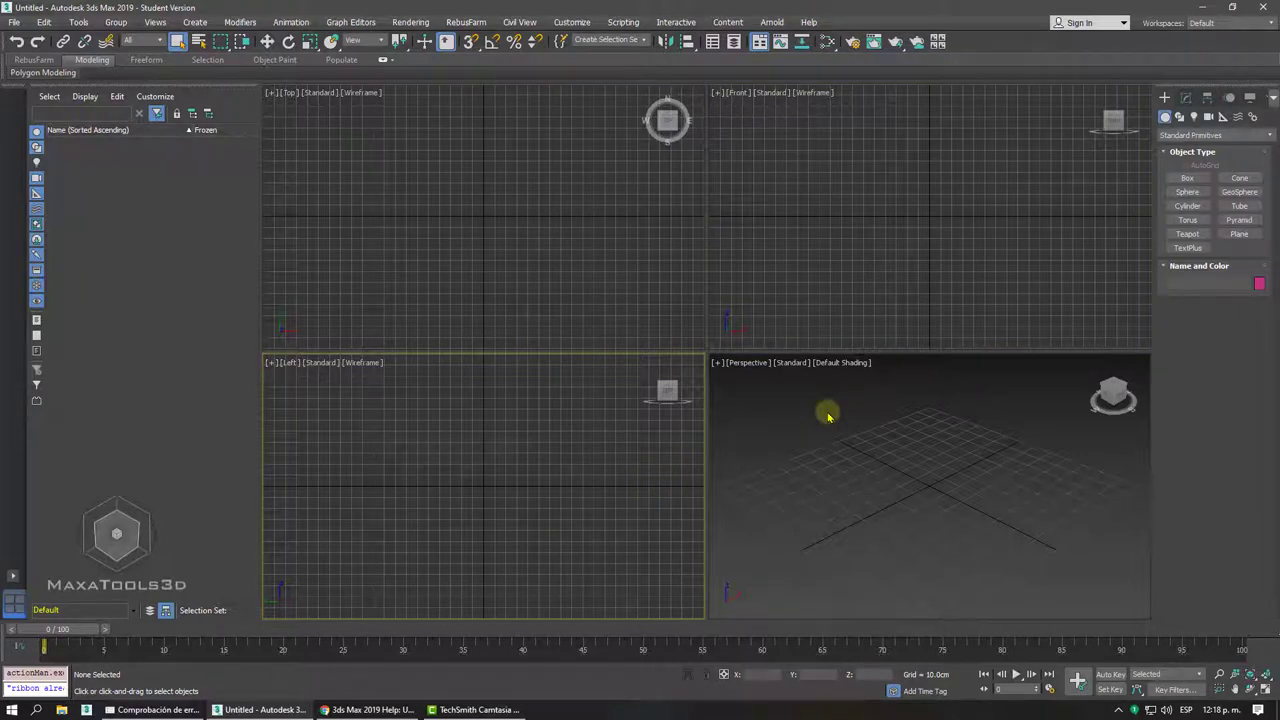
{"action": "key", "text": "super+plus"}
{"action": "key", "text": "super+plus"}
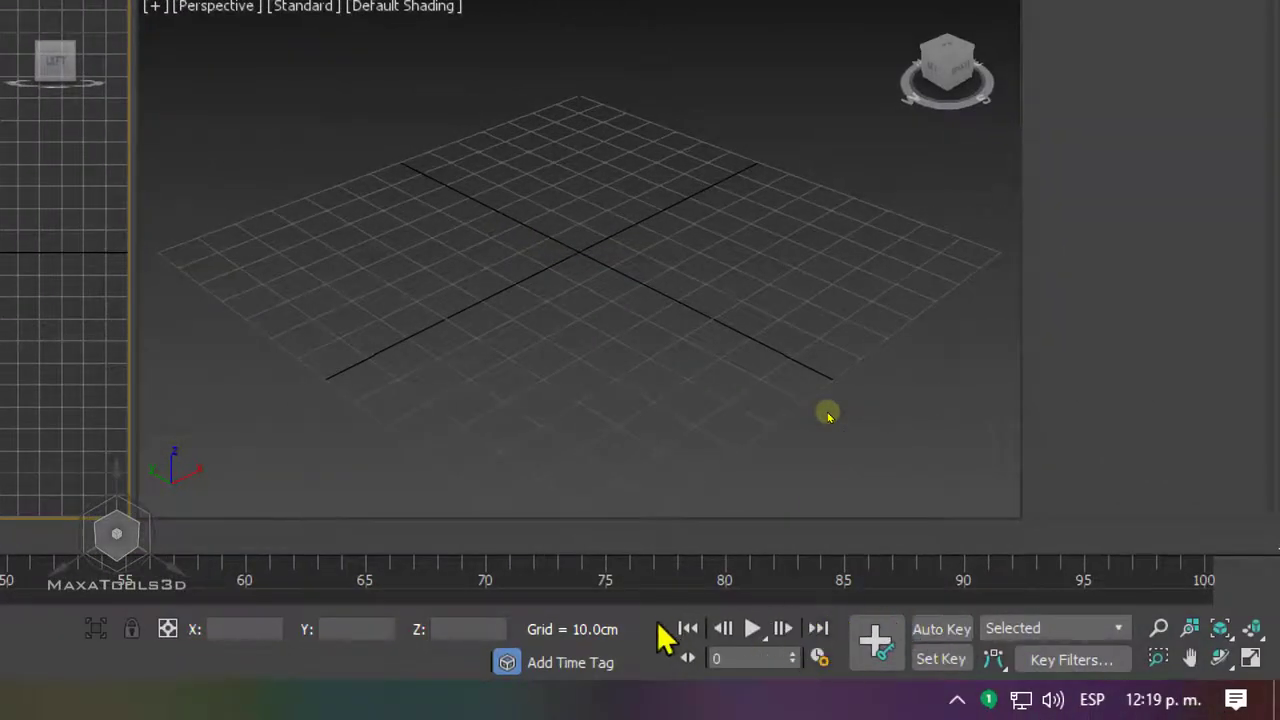
Play the animation, stop at frame 84, and step frame by frame back to frame 80
{"action": "left_click", "coordinate": [752, 630]}
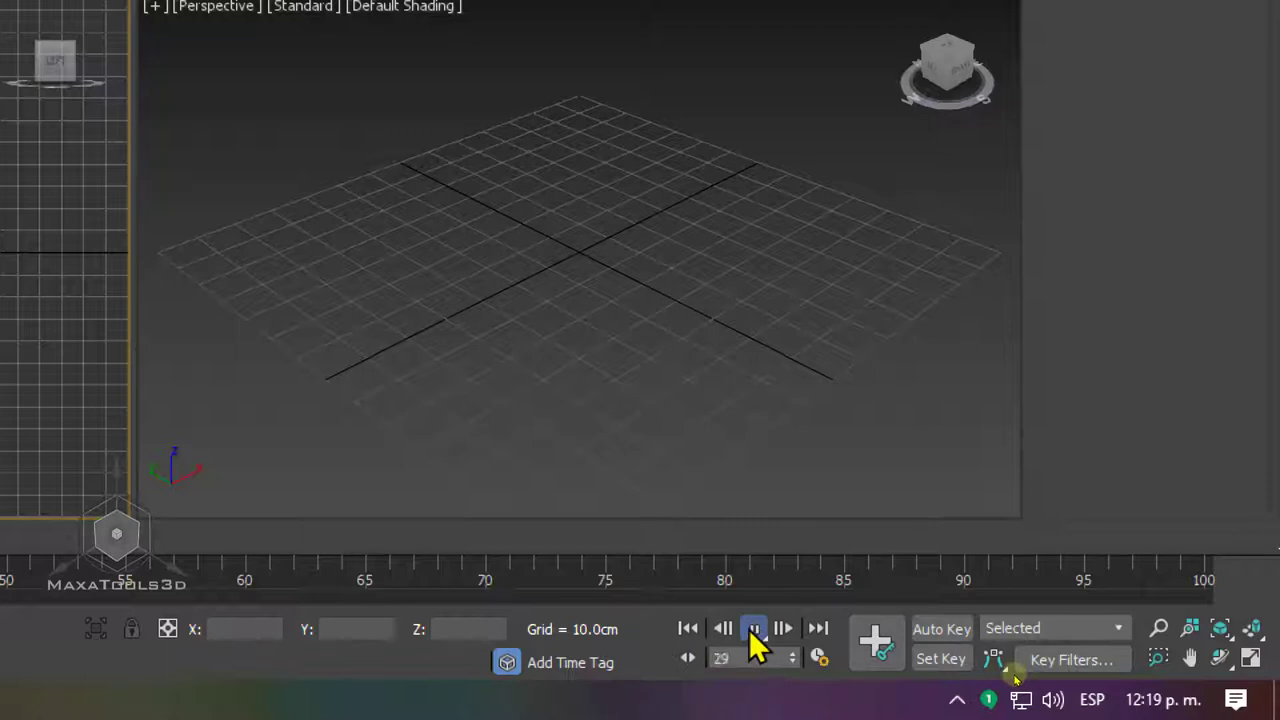
{"action": "left_click", "coordinate": [755, 640]}
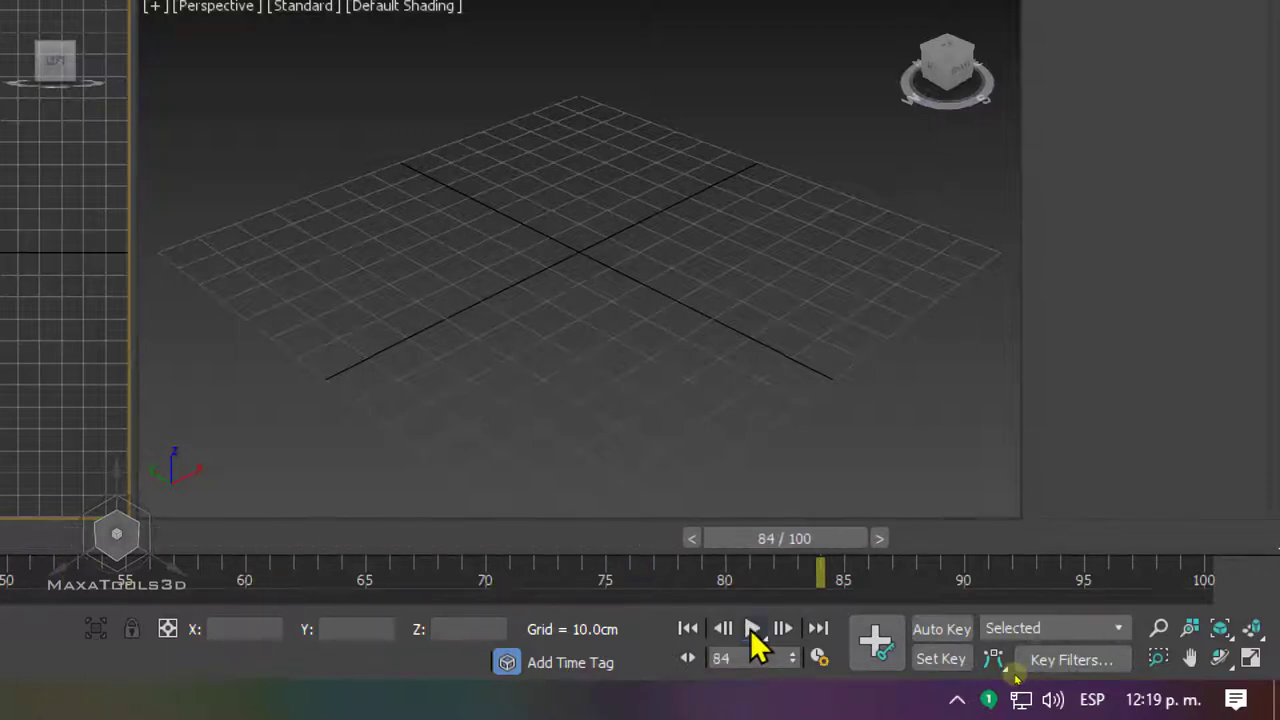
{"action": "left_click", "coordinate": [723, 628]}
{"action": "left_click", "coordinate": [723, 628]}
{"action": "left_click", "coordinate": [723, 628]}
{"action": "left_click", "coordinate": [723, 628]}
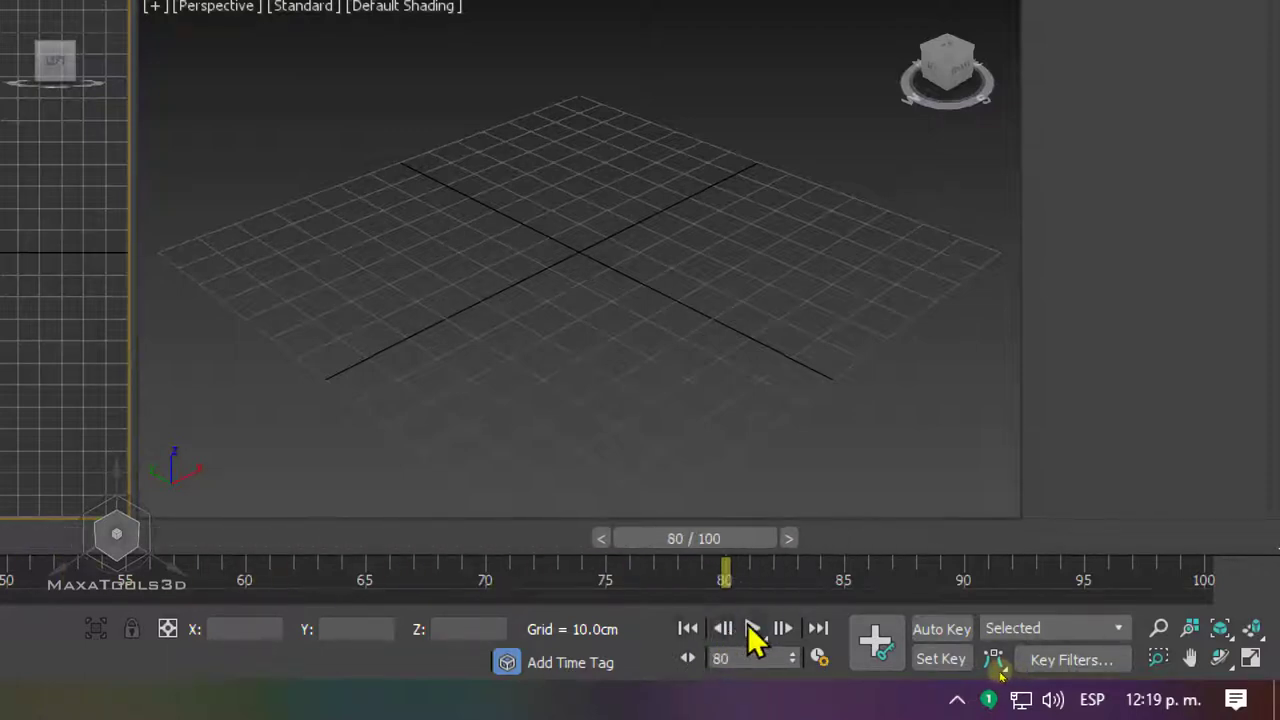
{"action": "left_click", "coordinate": [784, 628]}
{"action": "left_click", "coordinate": [784, 628]}
{"action": "left_click", "coordinate": [784, 628]}
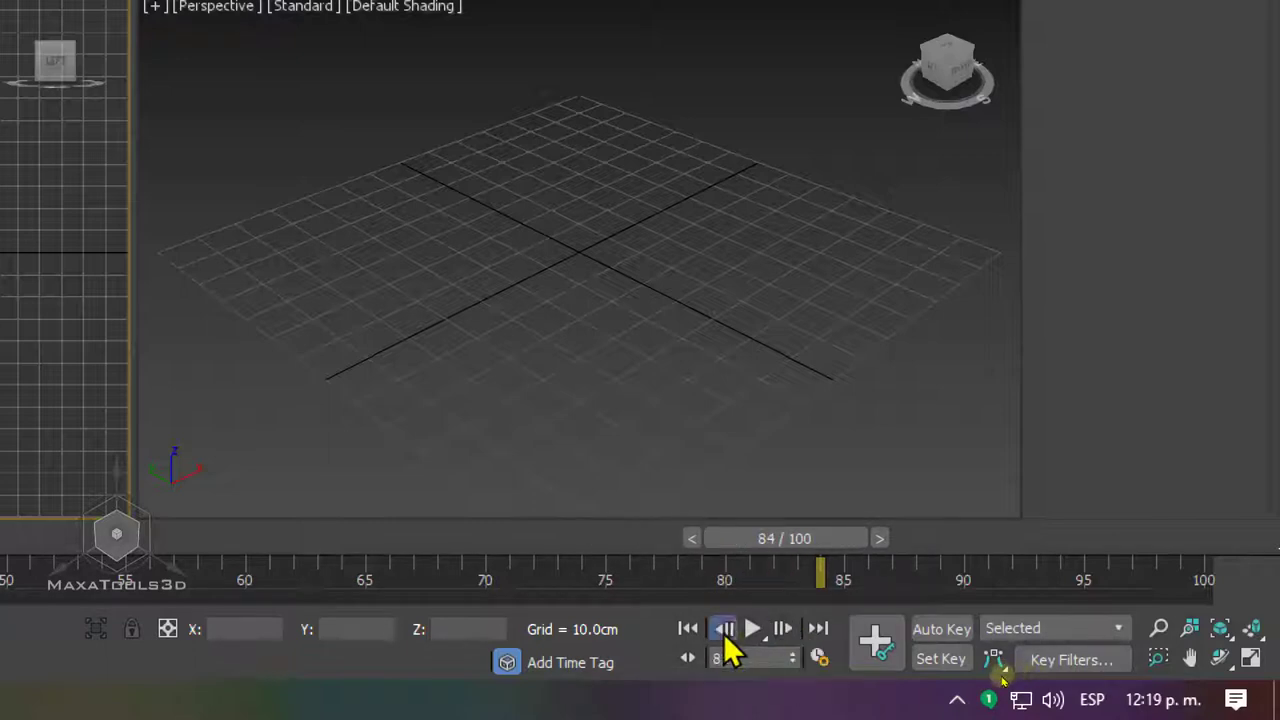
{"action": "left_click", "coordinate": [723, 628]}
{"action": "left_click", "coordinate": [723, 628]}
{"action": "left_click", "coordinate": [723, 628]}
{"action": "left_click", "coordinate": [723, 630]}
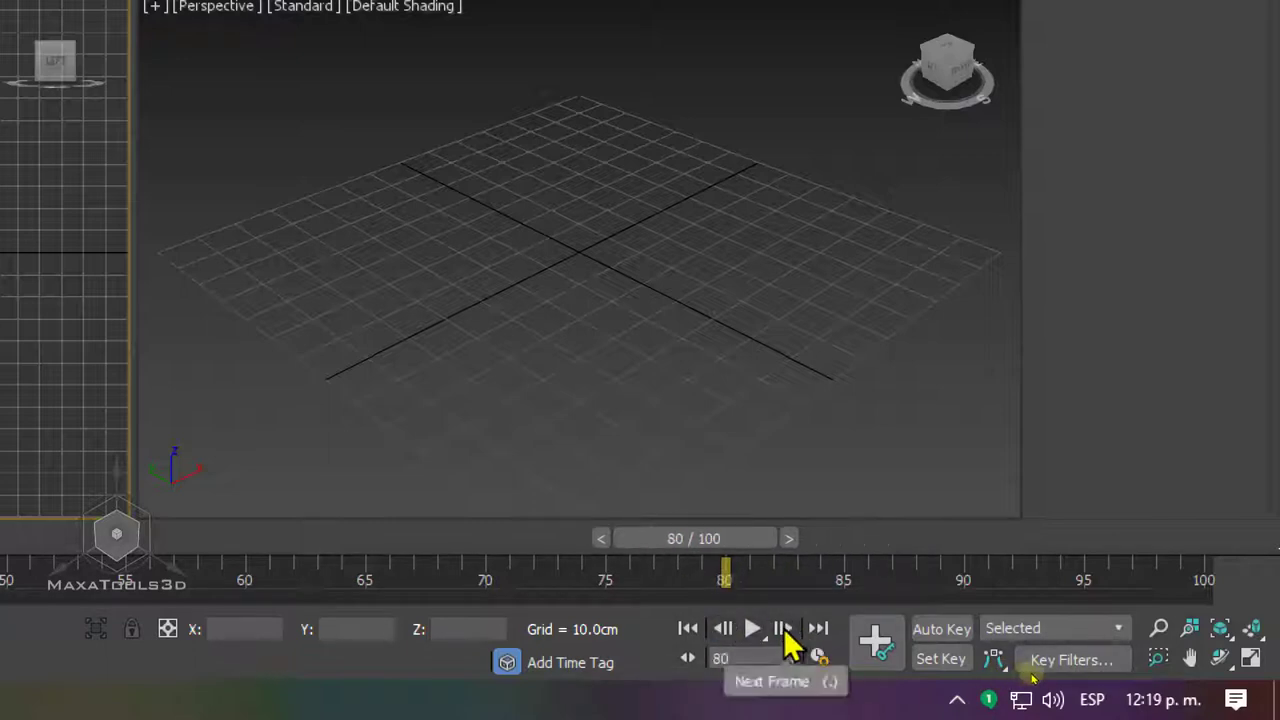
Step back and forth one frame at a time around frame 80, ending on frame 81
{"action": "left_click", "coordinate": [784, 628]}
{"action": "left_click", "coordinate": [784, 628]}
{"action": "left_click", "coordinate": [784, 628]}
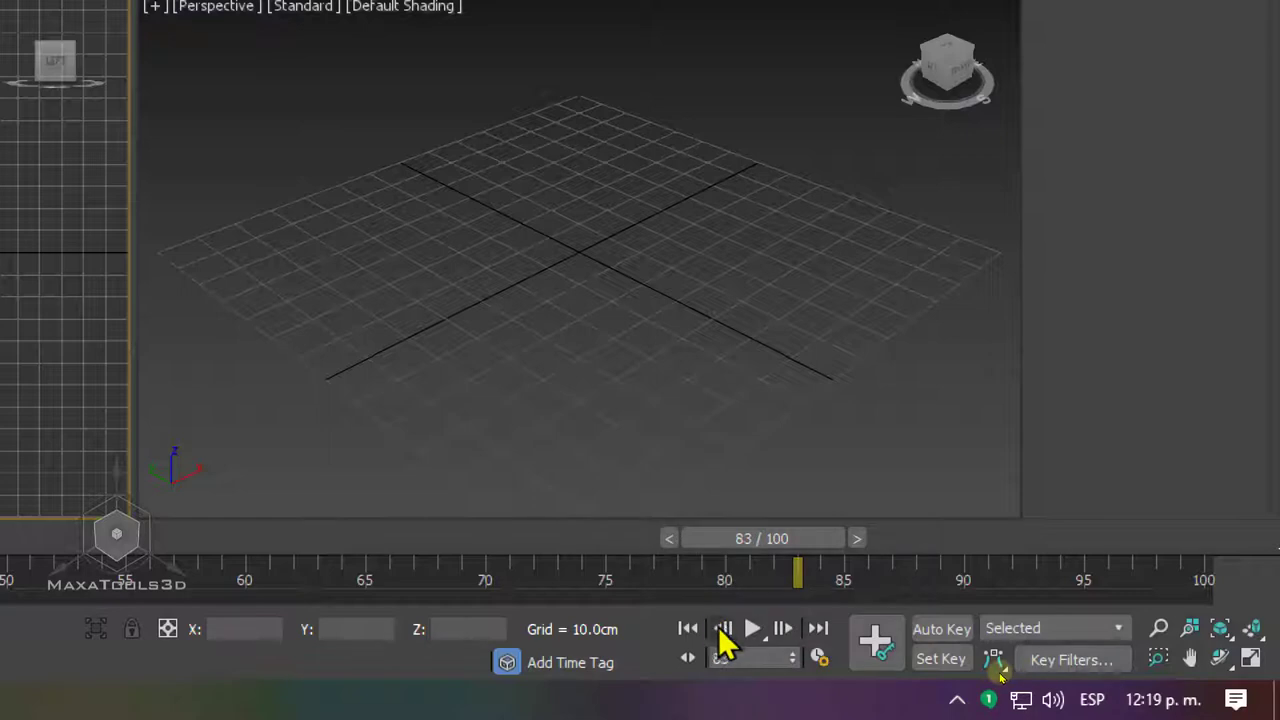
{"action": "left_click", "coordinate": [720, 630]}
{"action": "left_click", "coordinate": [720, 630]}
{"action": "left_click", "coordinate": [720, 630]}
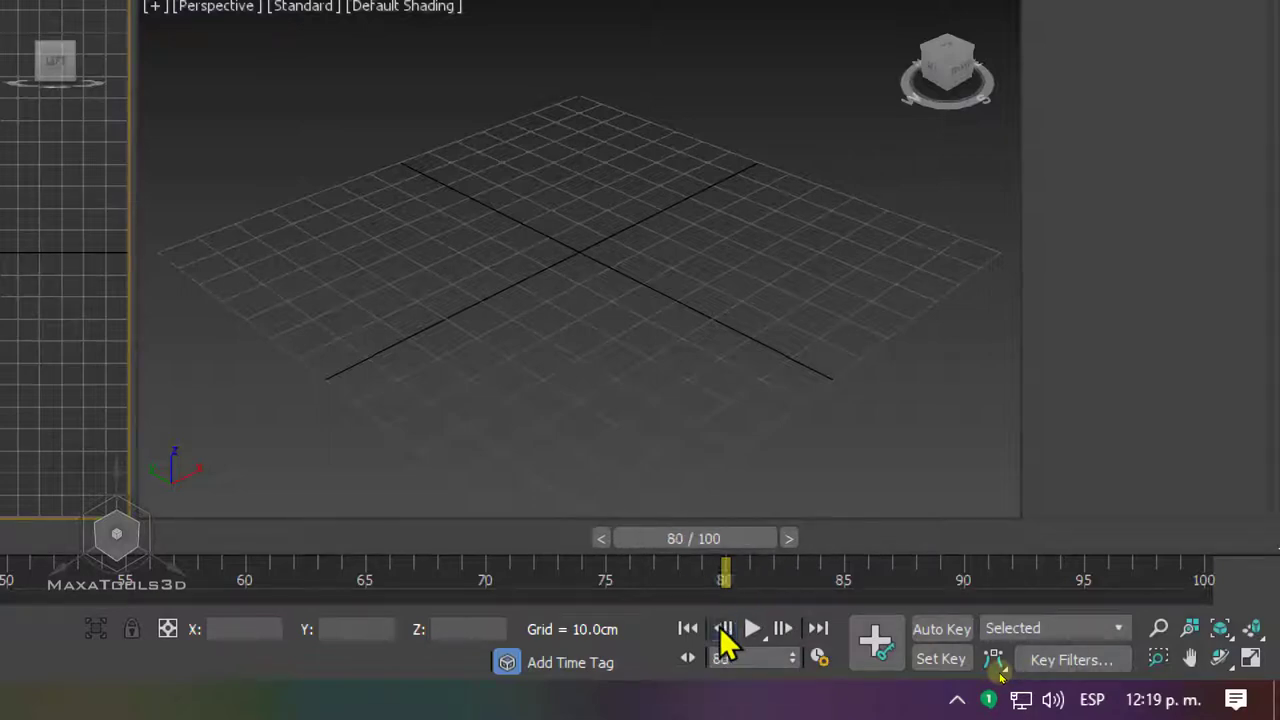
{"action": "key", "text": "period"}
{"action": "key", "text": "period"}
{"action": "left_click", "coordinate": [723, 630]}
{"action": "left_click", "coordinate": [723, 630]}
{"action": "key", "text": "period"}
{"action": "key", "text": "period"}
{"action": "left_click", "coordinate": [723, 630]}
{"action": "left_click", "coordinate": [723, 630]}
{"action": "key", "text": "period"}
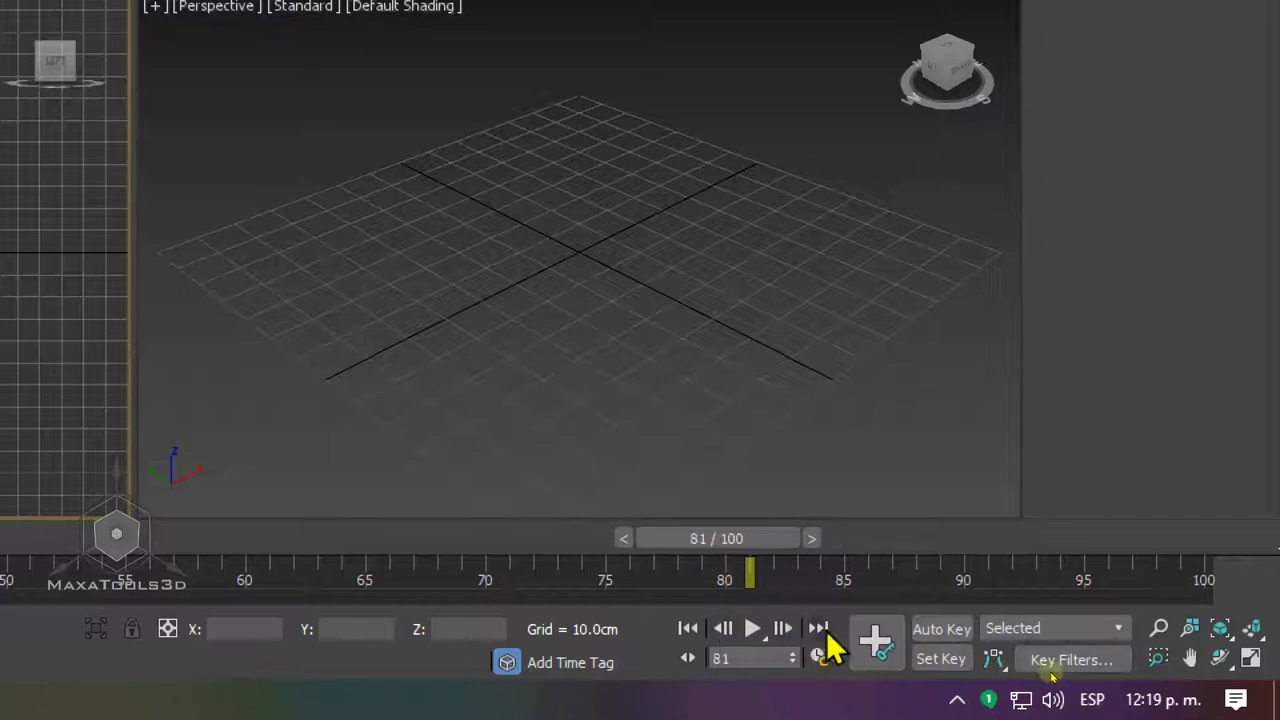
Jump to frame 100, back to frame 0, then to frame 100 again and select the frame field
{"action": "left_click", "coordinate": [820, 630]}
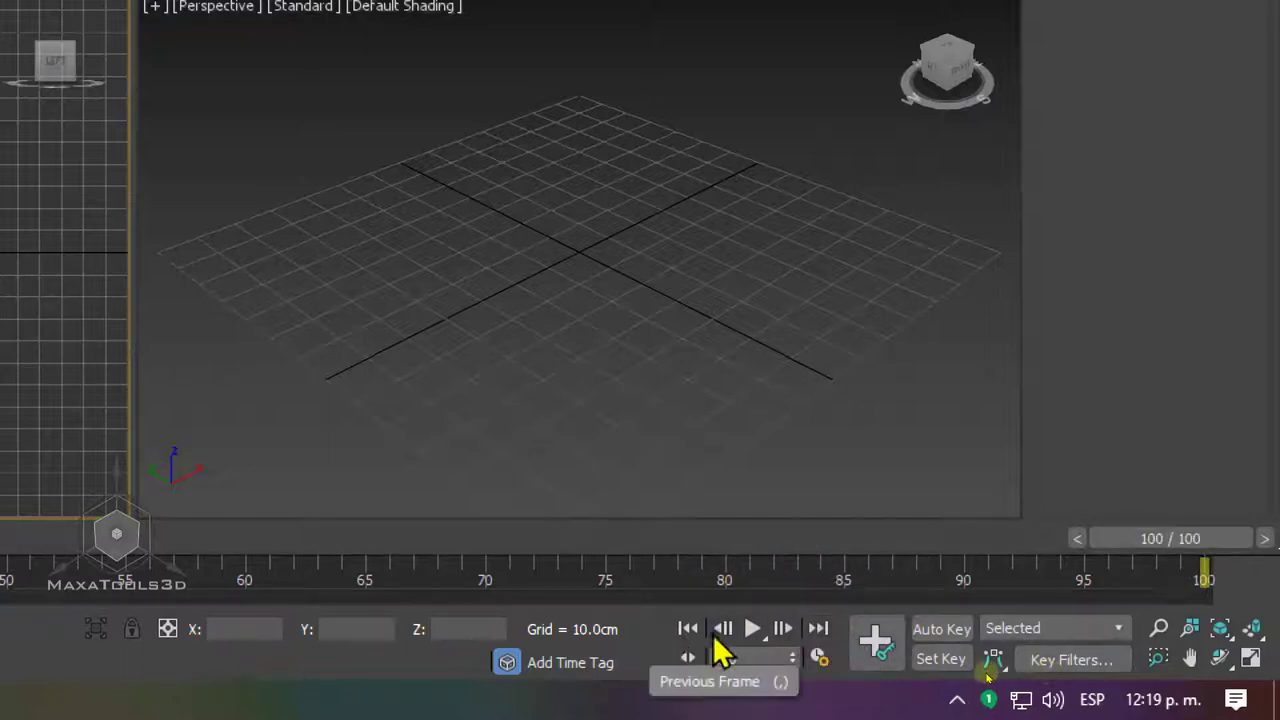
{"action": "left_click", "coordinate": [700, 632]}
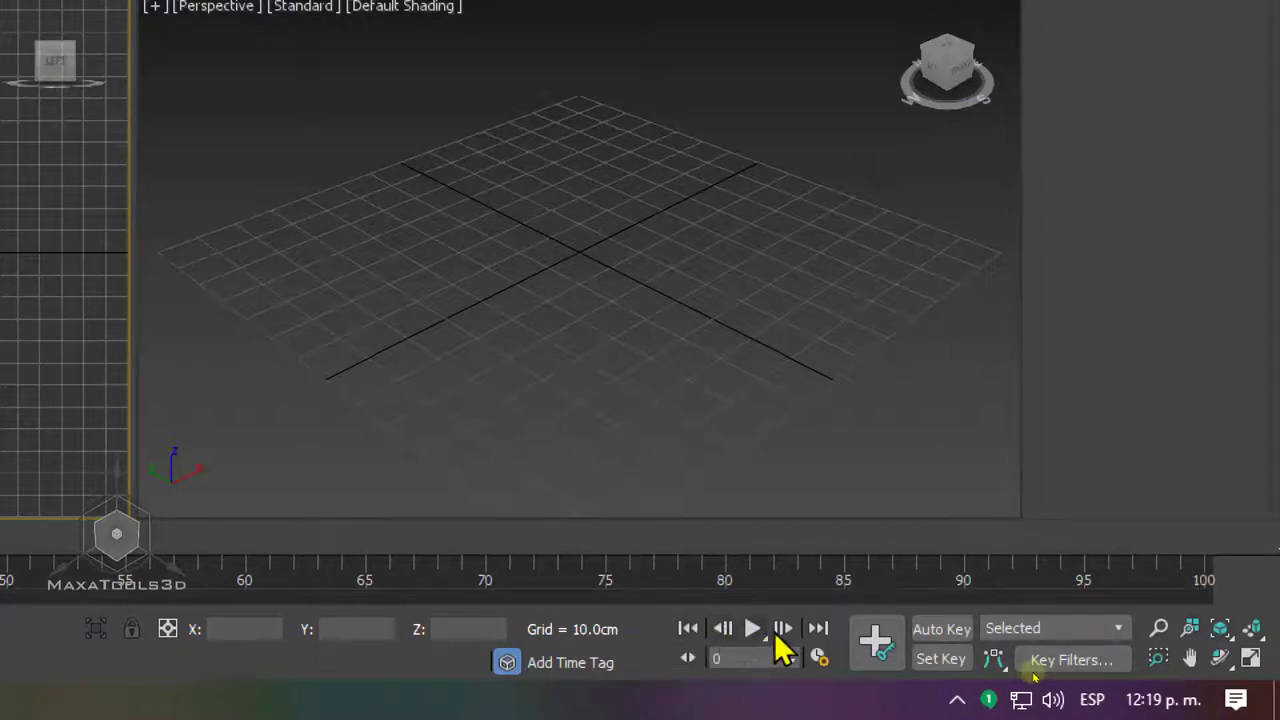
{"action": "left_click", "coordinate": [820, 630]}
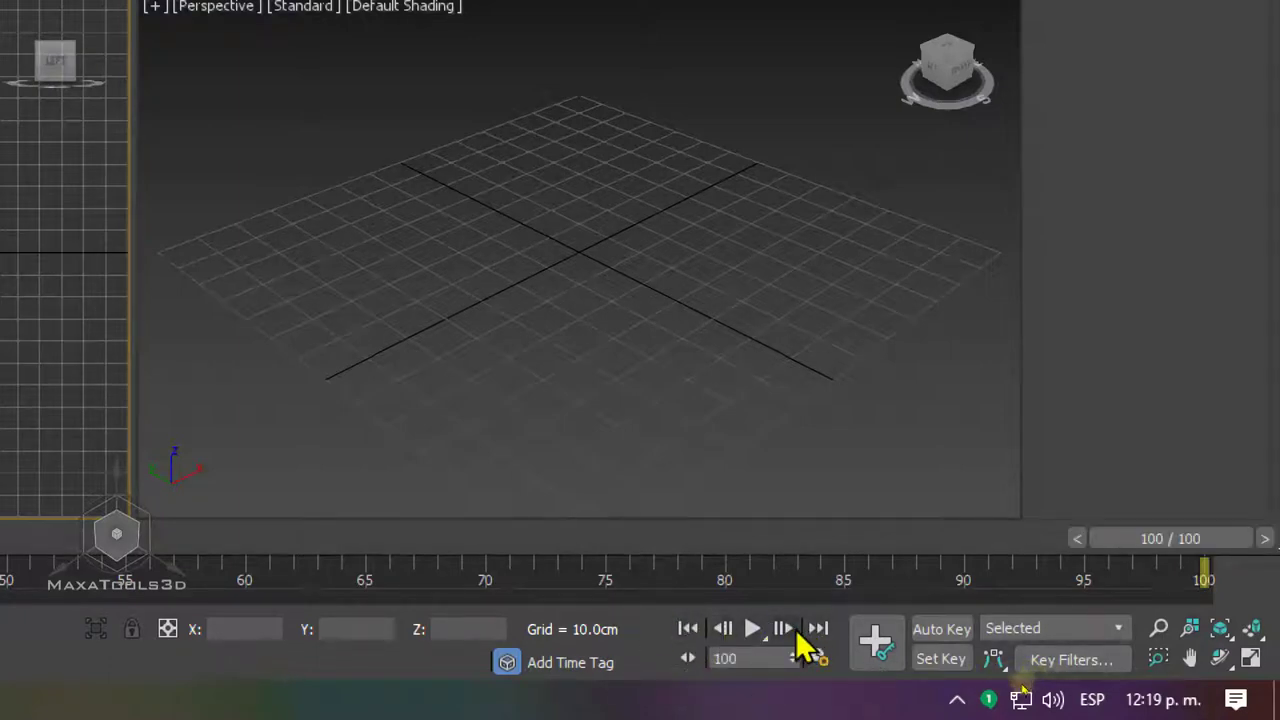
{"action": "double_click", "coordinate": [748, 658]}
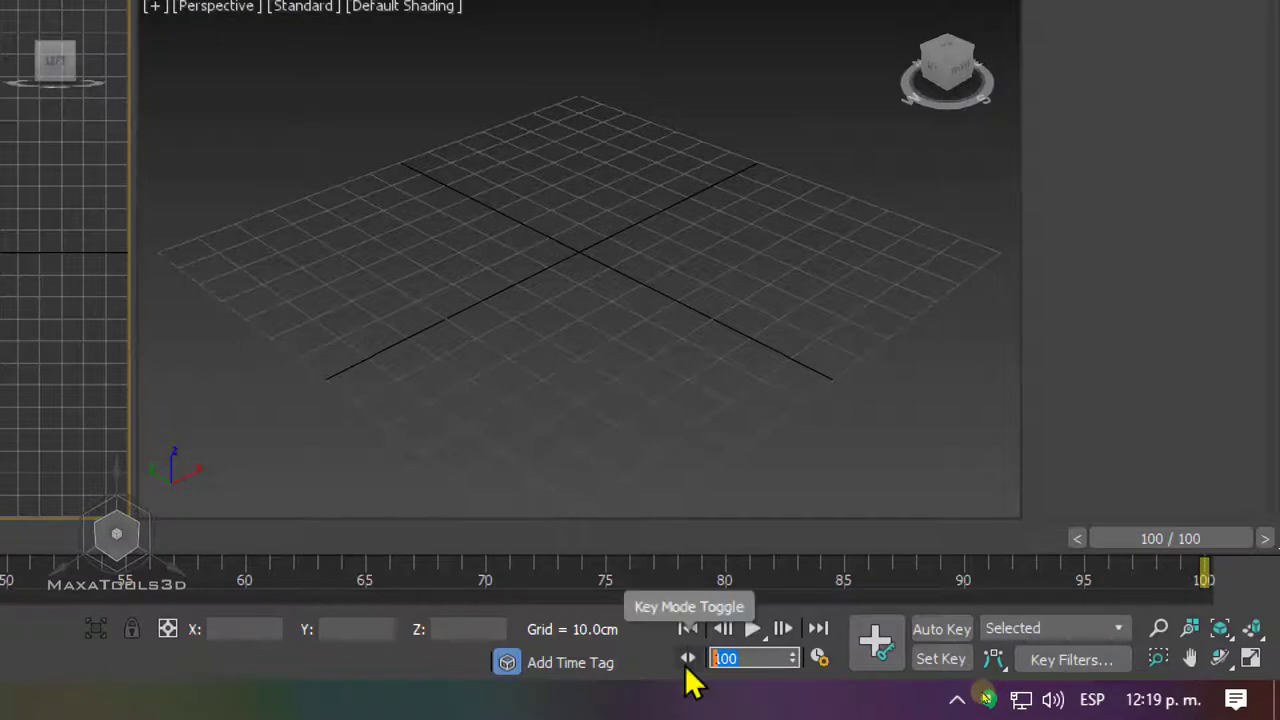
Jump to frame 80, then scrub the time slider back and forth between frames 68 and 90
{"action": "type", "text": "80"}
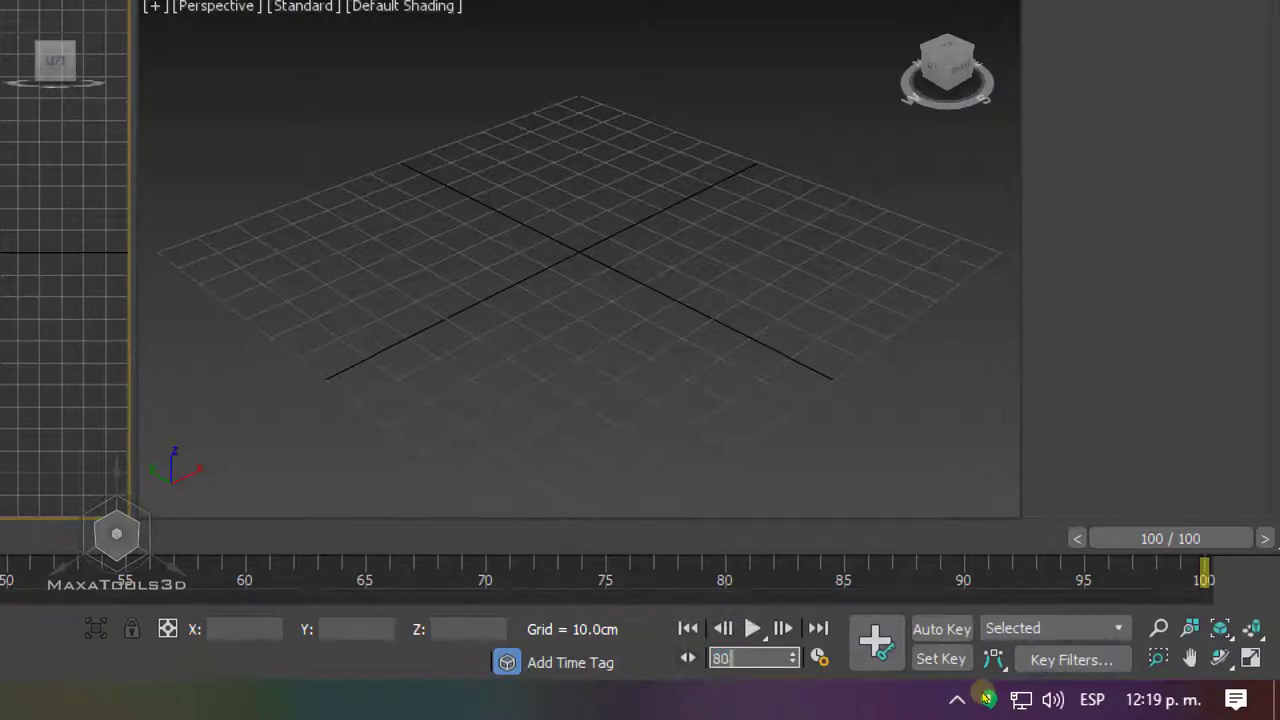
{"action": "key", "text": "Return"}
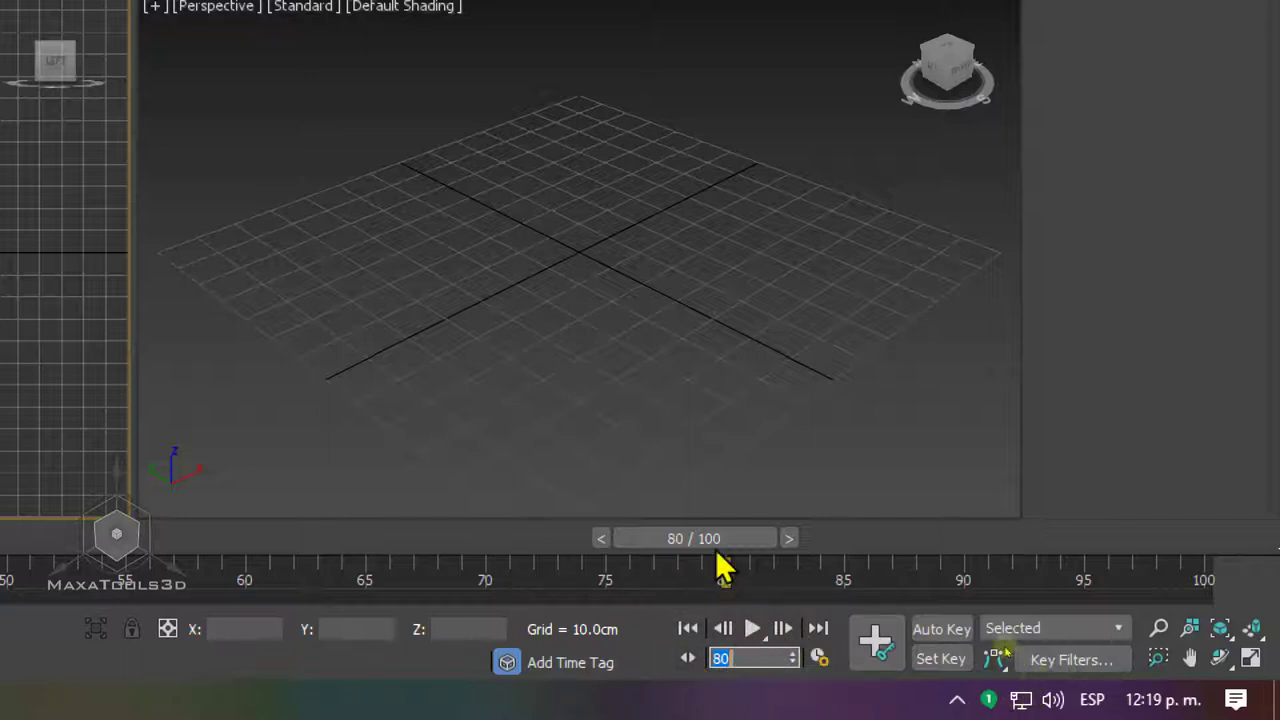
{"action": "left_click_drag", "start_coordinate": [689, 543], "coordinate": [945, 588]}
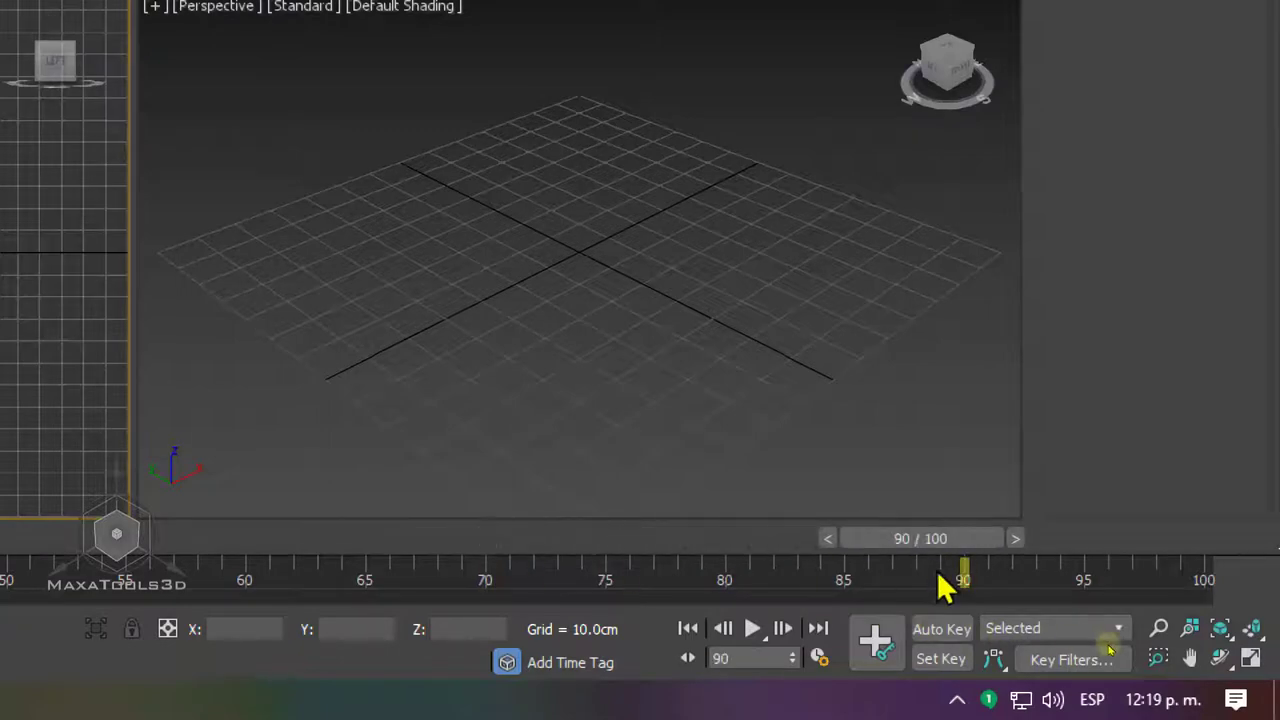
{"action": "mouse_move", "coordinate": [920, 538]}
{"action": "left_mouse_down"}
{"action": "mouse_move", "coordinate": [695, 548]}
{"action": "mouse_move", "coordinate": [678, 580]}
{"action": "mouse_move", "coordinate": [1014, 608]}
{"action": "mouse_move", "coordinate": [529, 520]}
{"action": "mouse_move", "coordinate": [885, 565]}
{"action": "mouse_move", "coordinate": [529, 529]}
{"action": "mouse_move", "coordinate": [771, 534]}
{"action": "mouse_move", "coordinate": [757, 549]}
{"action": "mouse_move", "coordinate": [497, 527]}
{"action": "left_mouse_up"}
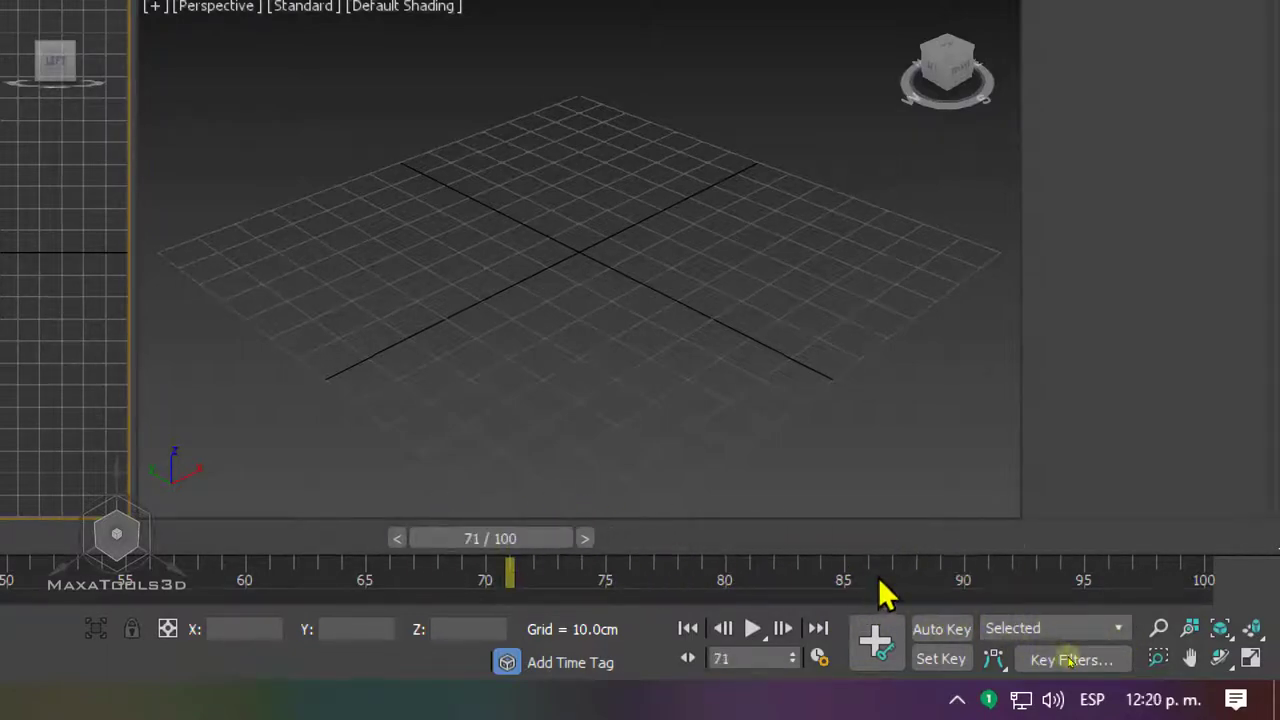
Open Time Configuration to view NTSC and 100-frame length, then switch to the help page in the browser
{"action": "left_click", "coordinate": [820, 658]}
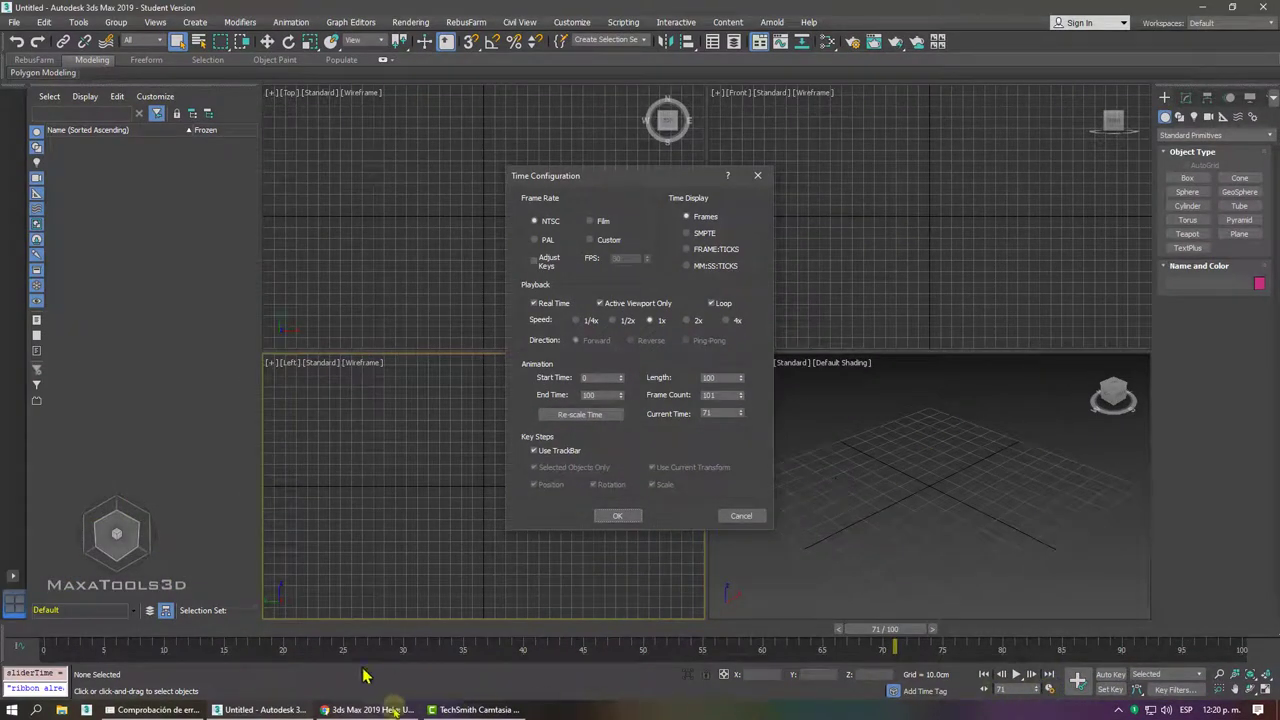
{"action": "left_click", "coordinate": [360, 709]}
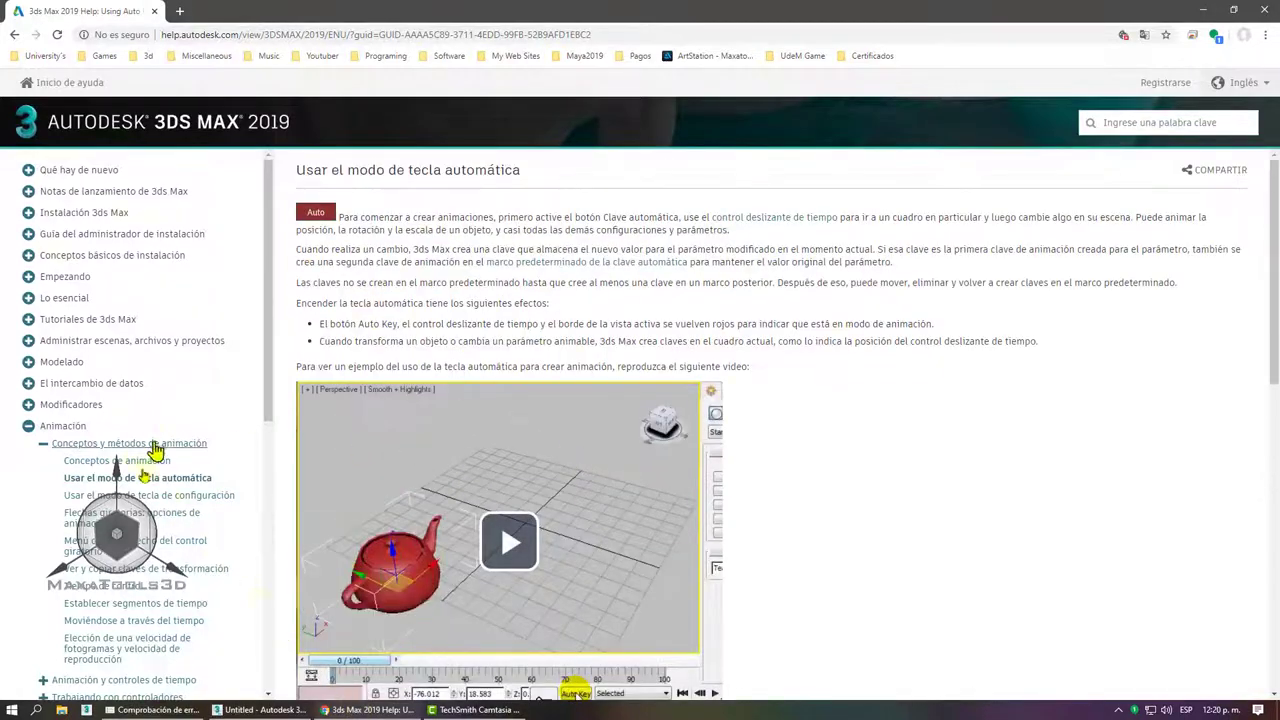
Open 'Conceptos de animación', scroll to 'Comparación de cuadros y tiempo', then minimize the browser
{"action": "left_click", "coordinate": [135, 461]}
{"action": "scroll", "coordinate": [445, 432], "scroll_direction": "down", "scroll_amount": 5}
{"action": "scroll", "coordinate": [445, 432], "scroll_direction": "down", "scroll_amount": 3}
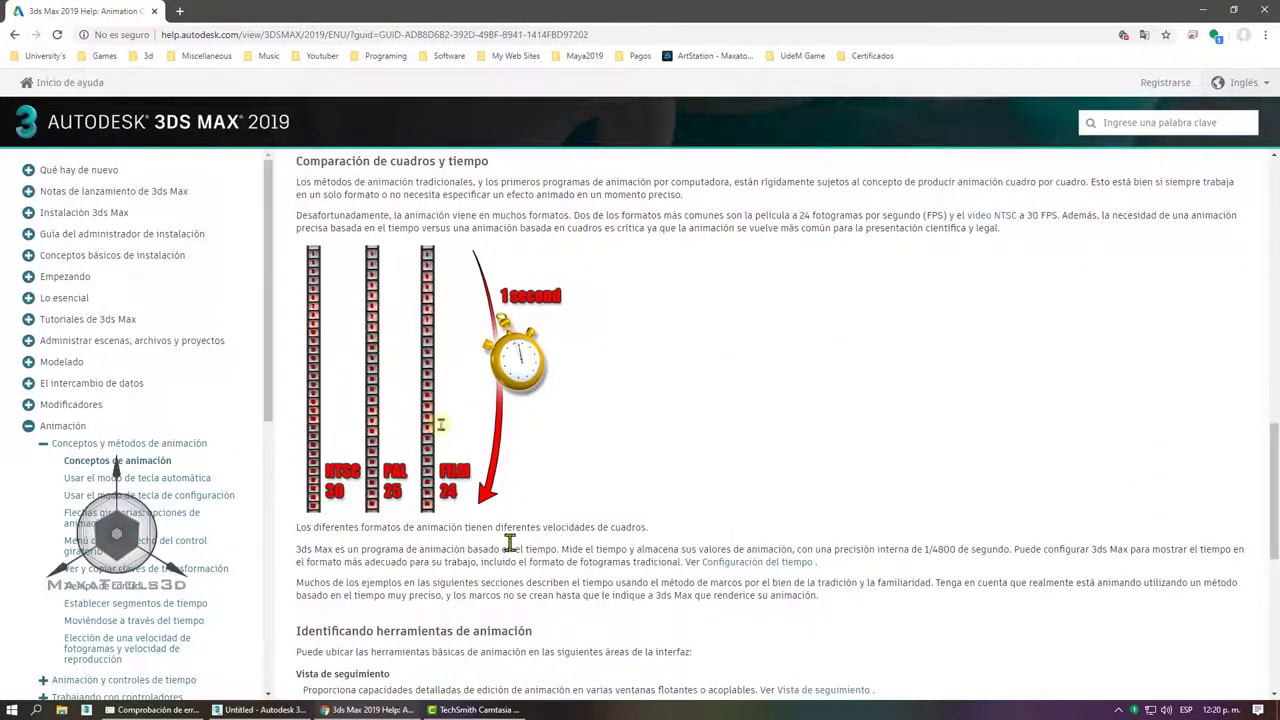
{"action": "left_click", "coordinate": [1203, 10]}
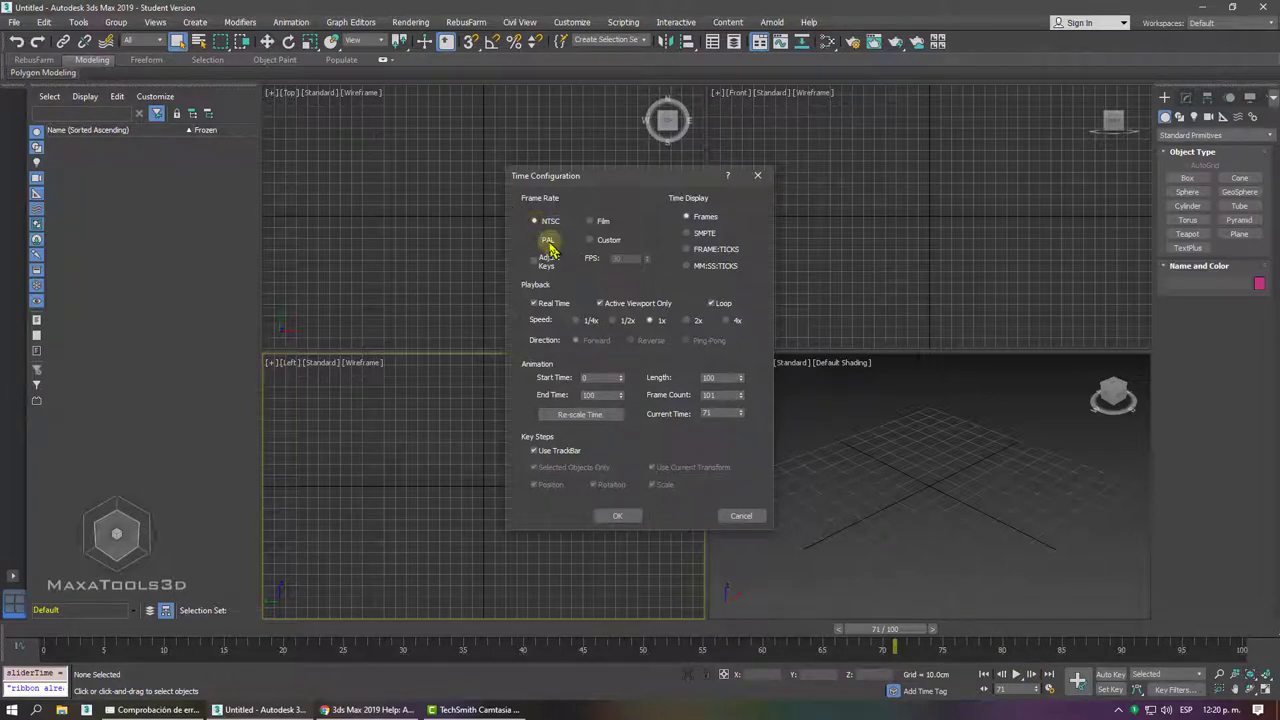
Try the Film and Custom frame rates, then set NTSC back and apply the time settings
{"action": "left_click", "coordinate": [549, 244]}
{"action": "left_click", "coordinate": [598, 222]}
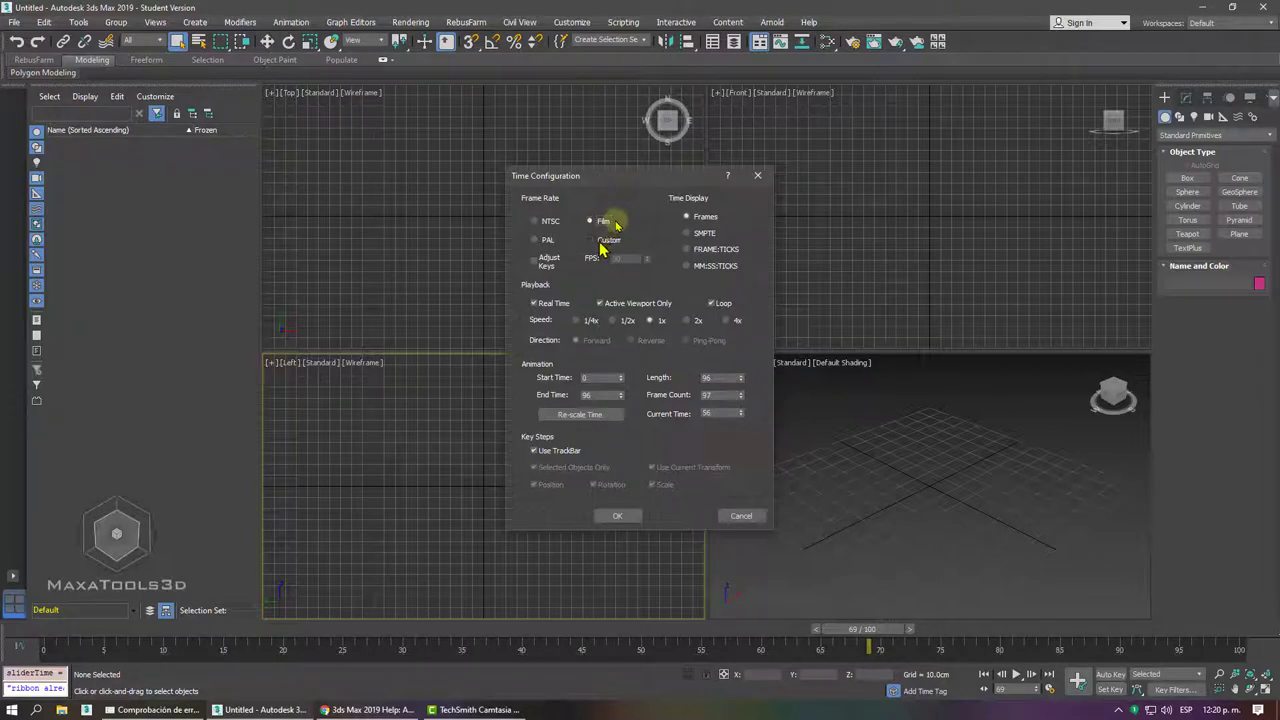
{"action": "left_click", "coordinate": [601, 242]}
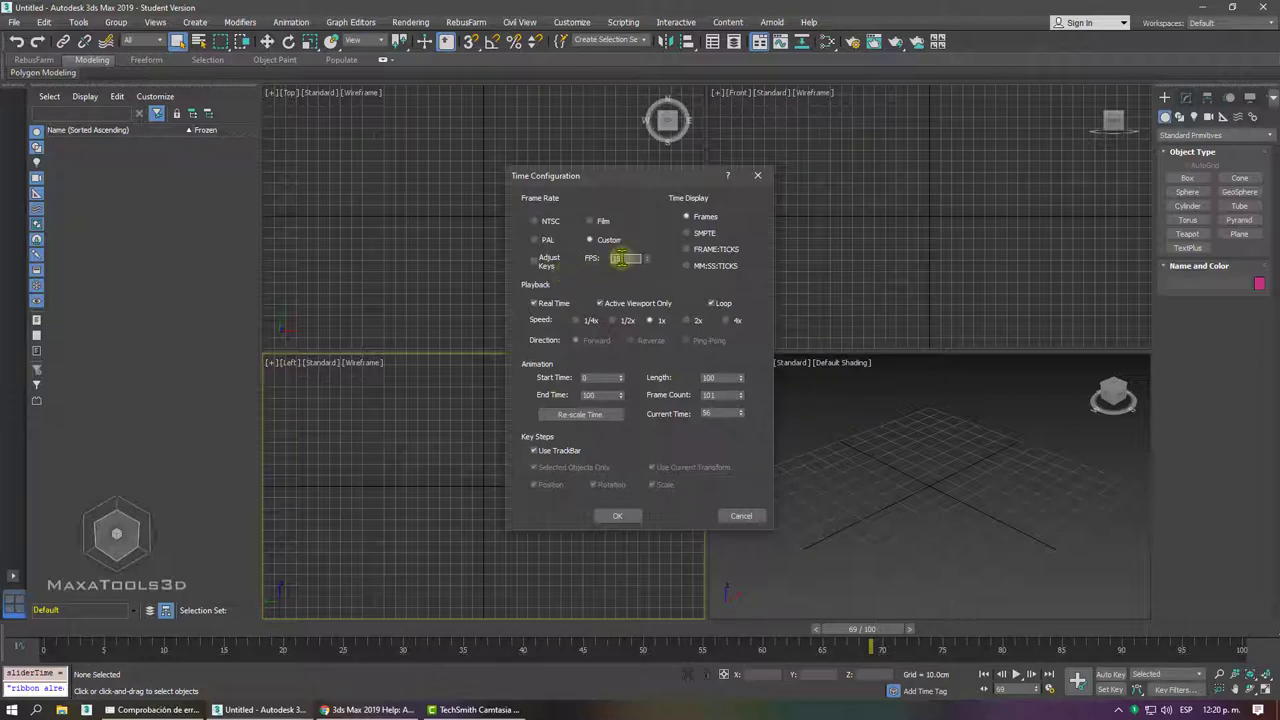
{"action": "left_click", "coordinate": [546, 223]}
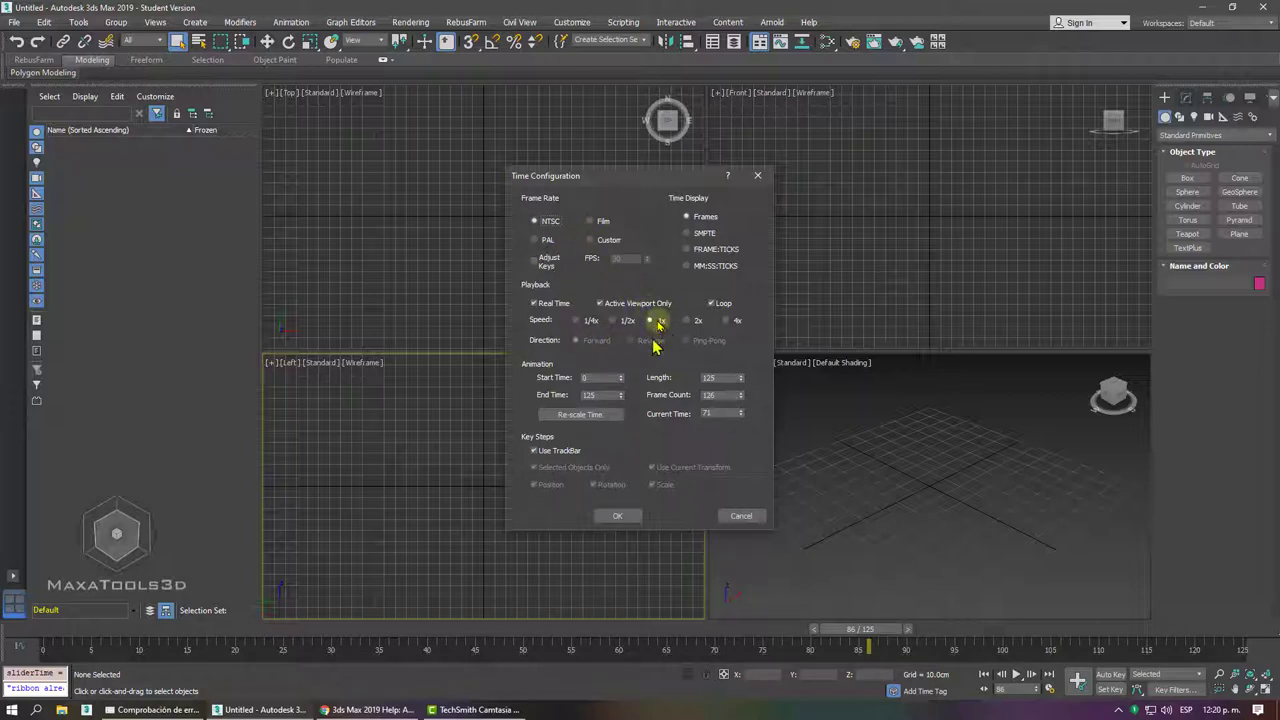
{"action": "left_click", "coordinate": [618, 515]}
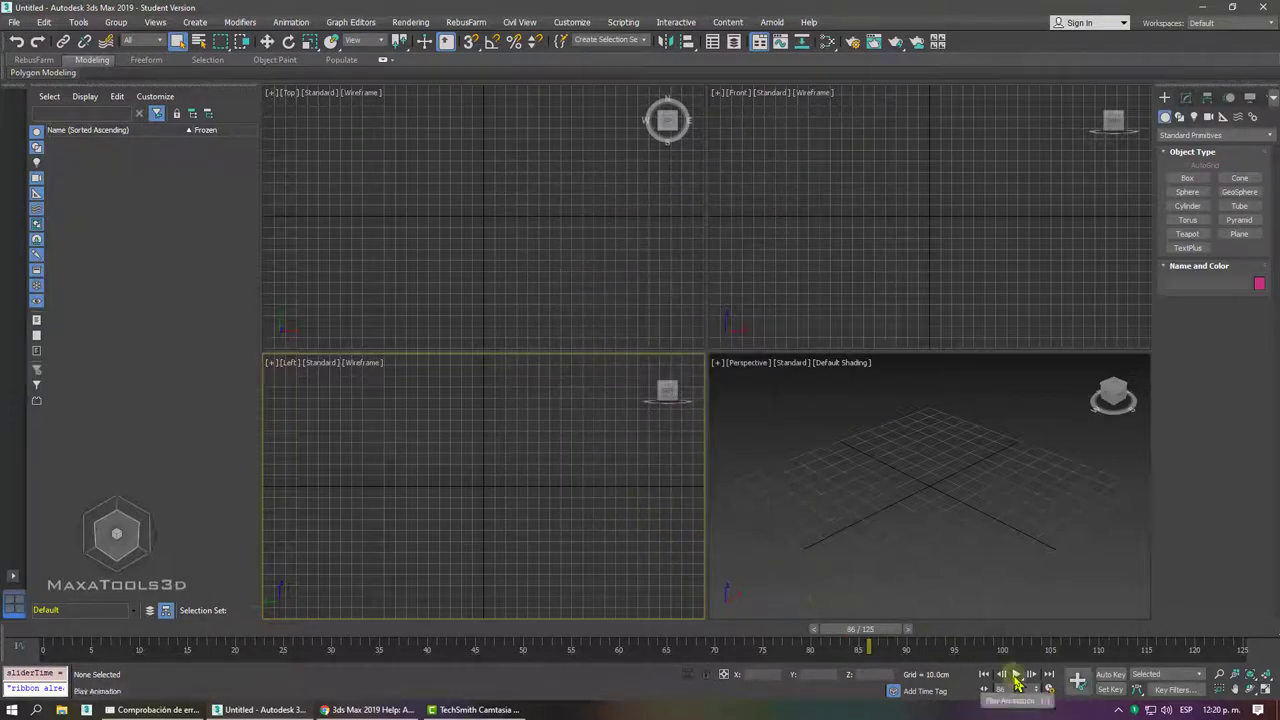
Play the 125-frame timeline, stop at frame 87, and reopen Time Configuration
{"action": "left_click", "coordinate": [1017, 678]}
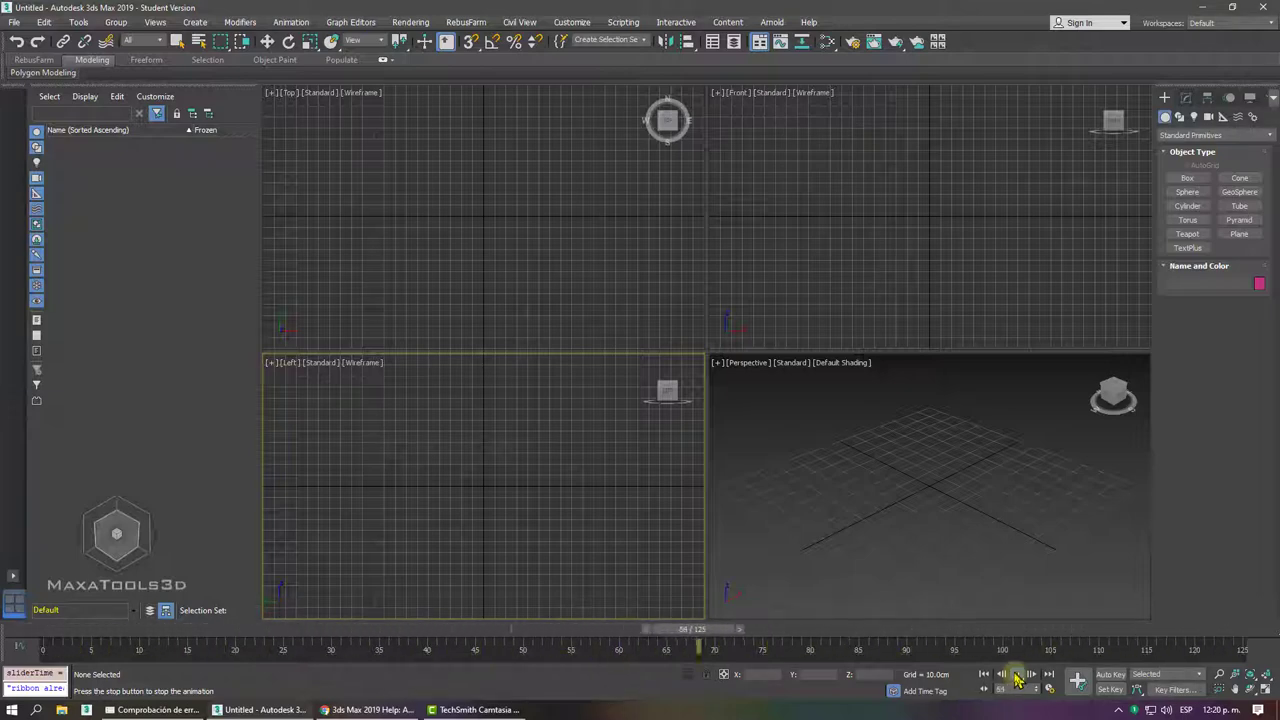
{"action": "left_click", "coordinate": [1016, 674]}
{"action": "left_click", "coordinate": [1049, 689]}
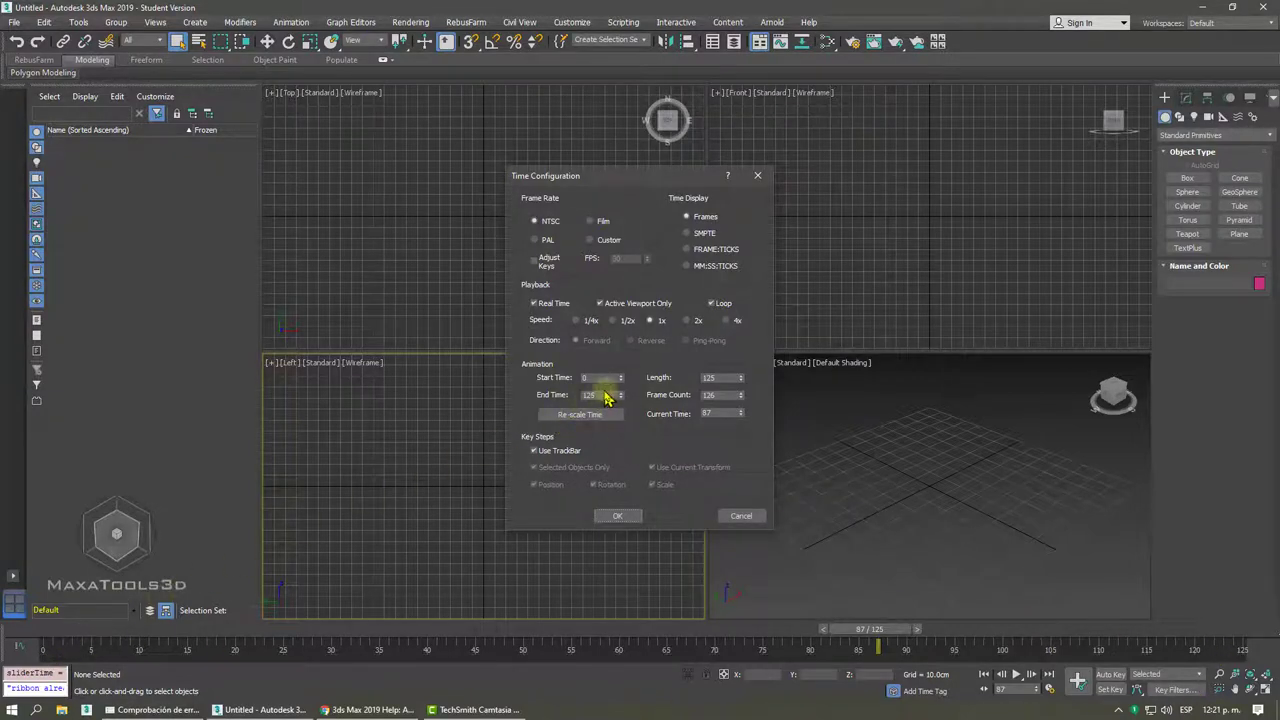
Set the End Time to 120 in Time Configuration and apply it
{"action": "left_click_drag", "start_coordinate": [605, 398], "coordinate": [583, 396]}
{"action": "type", "text": "120"}
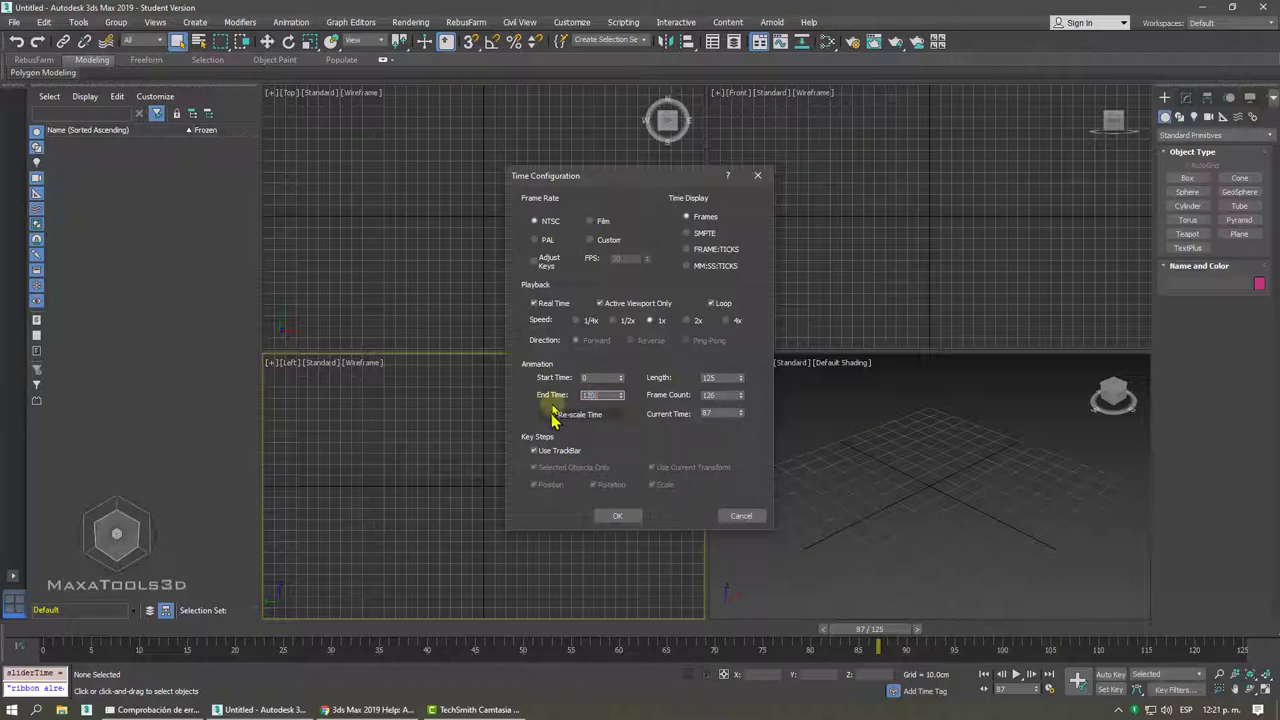
{"action": "key", "text": "Return"}
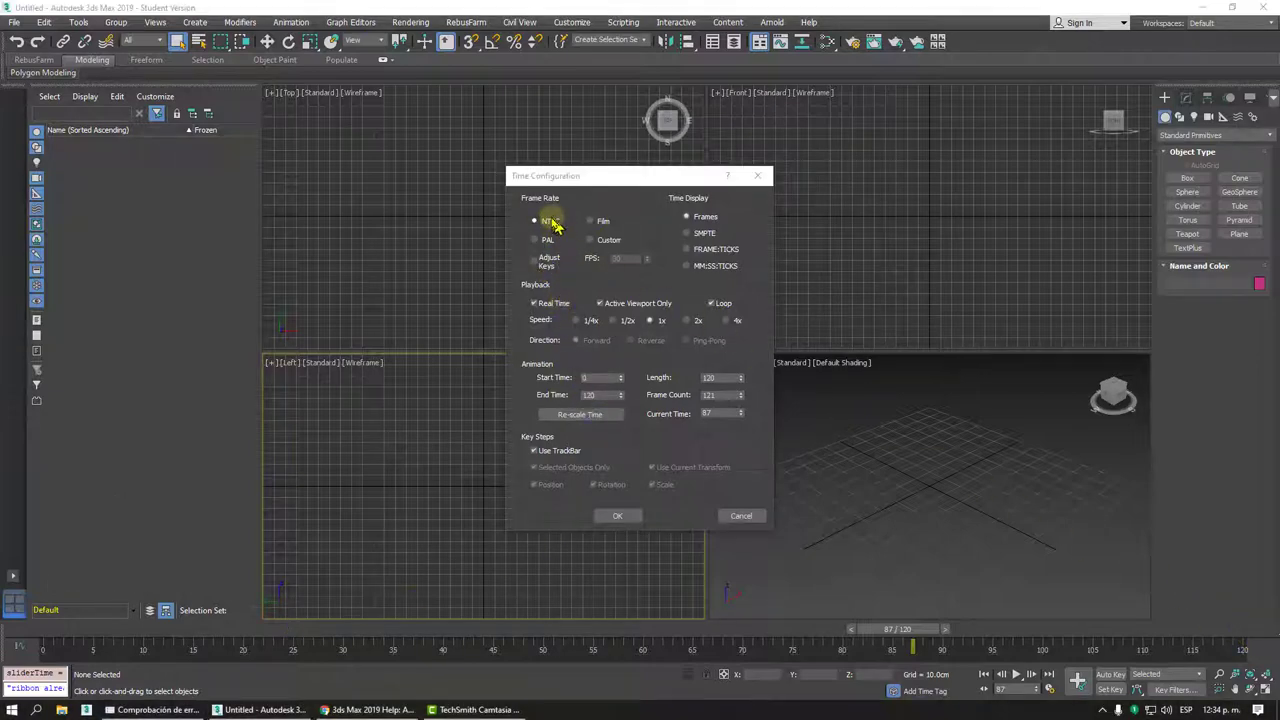
{"action": "left_click", "coordinate": [619, 513]}
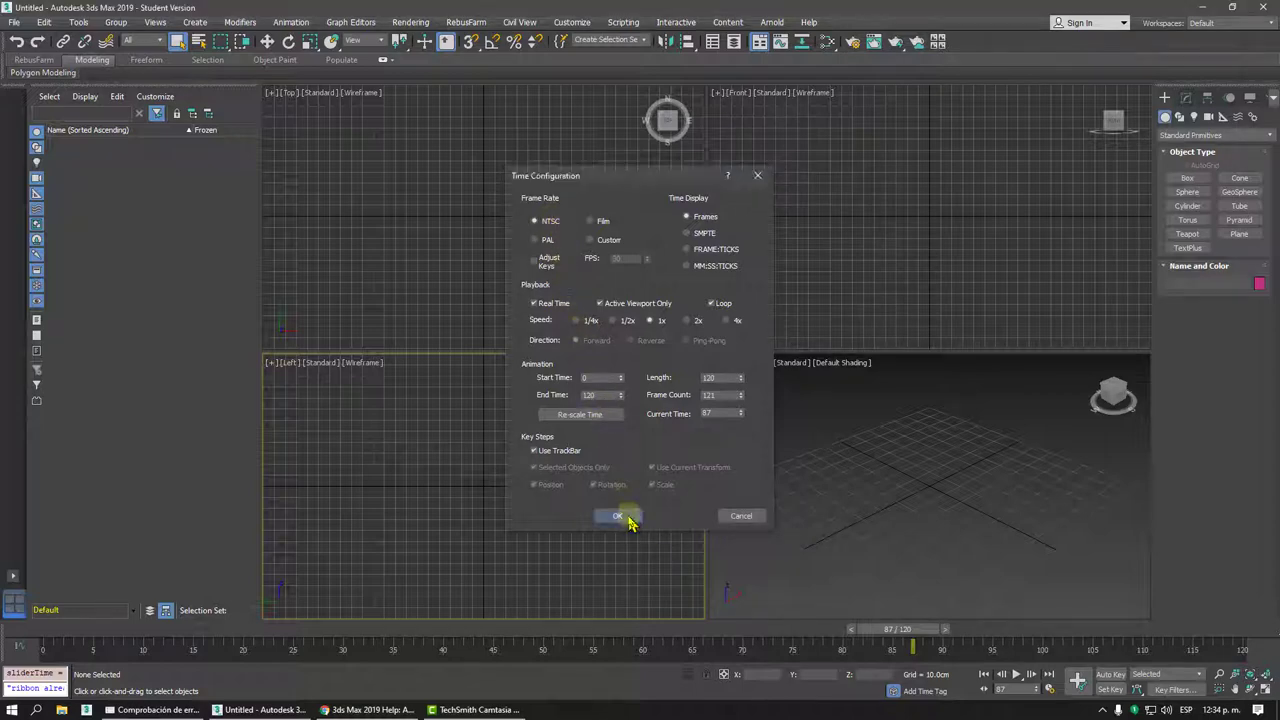
Scrub the time slider from frame 15 through 92 to the last frame, 120
{"action": "mouse_move", "coordinate": [891, 626]}
{"action": "left_mouse_down"}
{"action": "mouse_move", "coordinate": [200, 648]}
{"action": "mouse_move", "coordinate": [370, 637]}
{"action": "mouse_move", "coordinate": [640, 652]}
{"action": "mouse_move", "coordinate": [1215, 645]}
{"action": "mouse_move", "coordinate": [200, 648]}
{"action": "mouse_move", "coordinate": [40, 664]}
{"action": "left_mouse_up"}
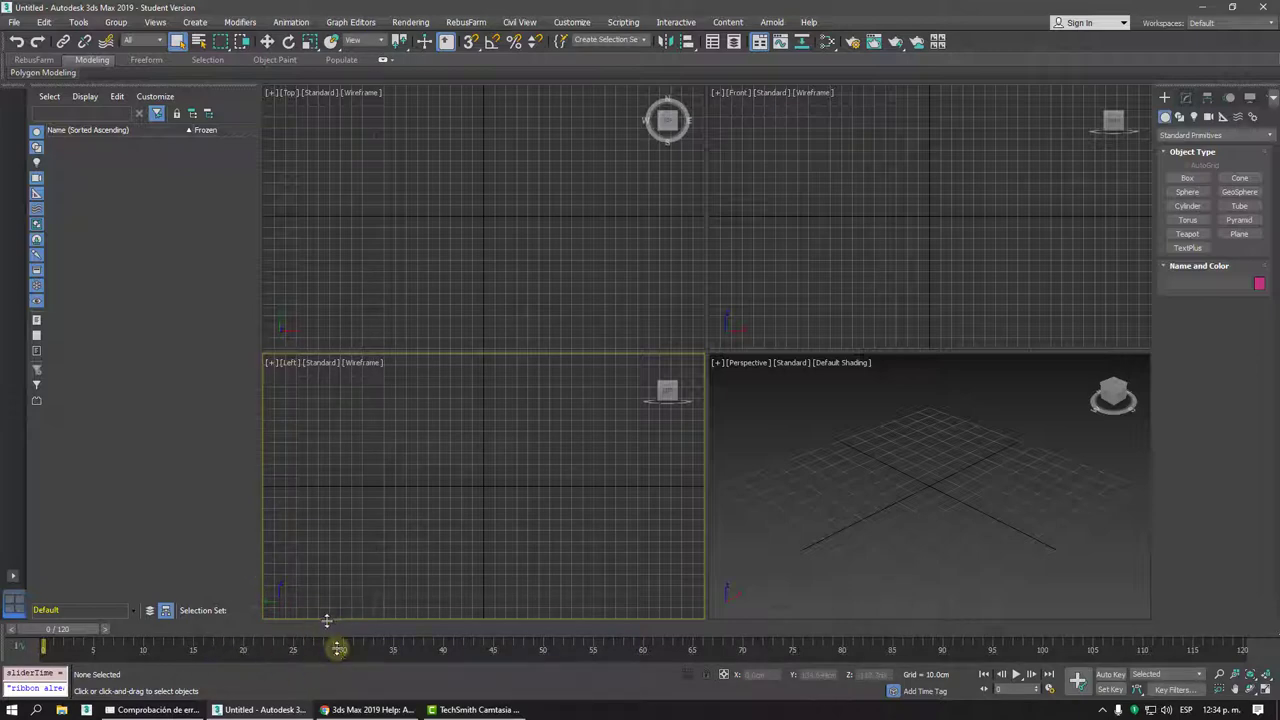
{"action": "mouse_move", "coordinate": [45, 645]}
{"action": "left_mouse_down"}
{"action": "mouse_move", "coordinate": [1090, 645]}
{"action": "mouse_move", "coordinate": [222, 645]}
{"action": "left_mouse_up"}
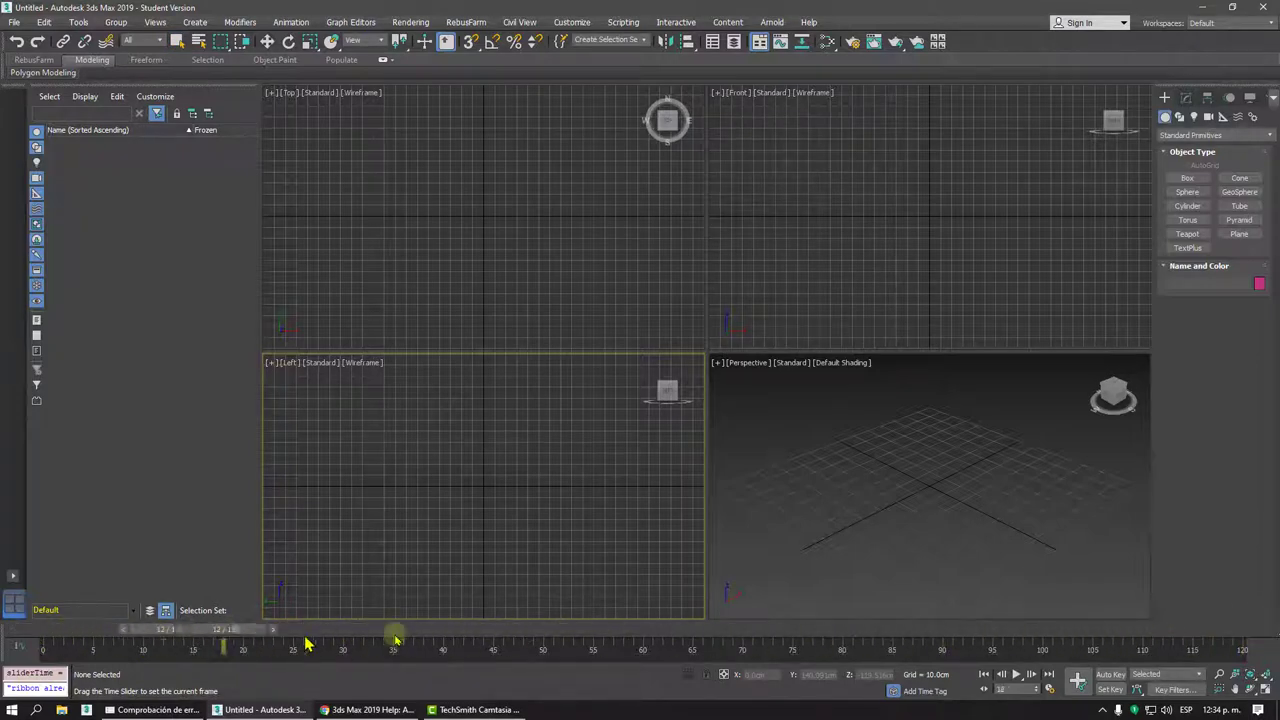
{"action": "left_click_drag", "start_coordinate": [396, 640], "coordinate": [1240, 645]}
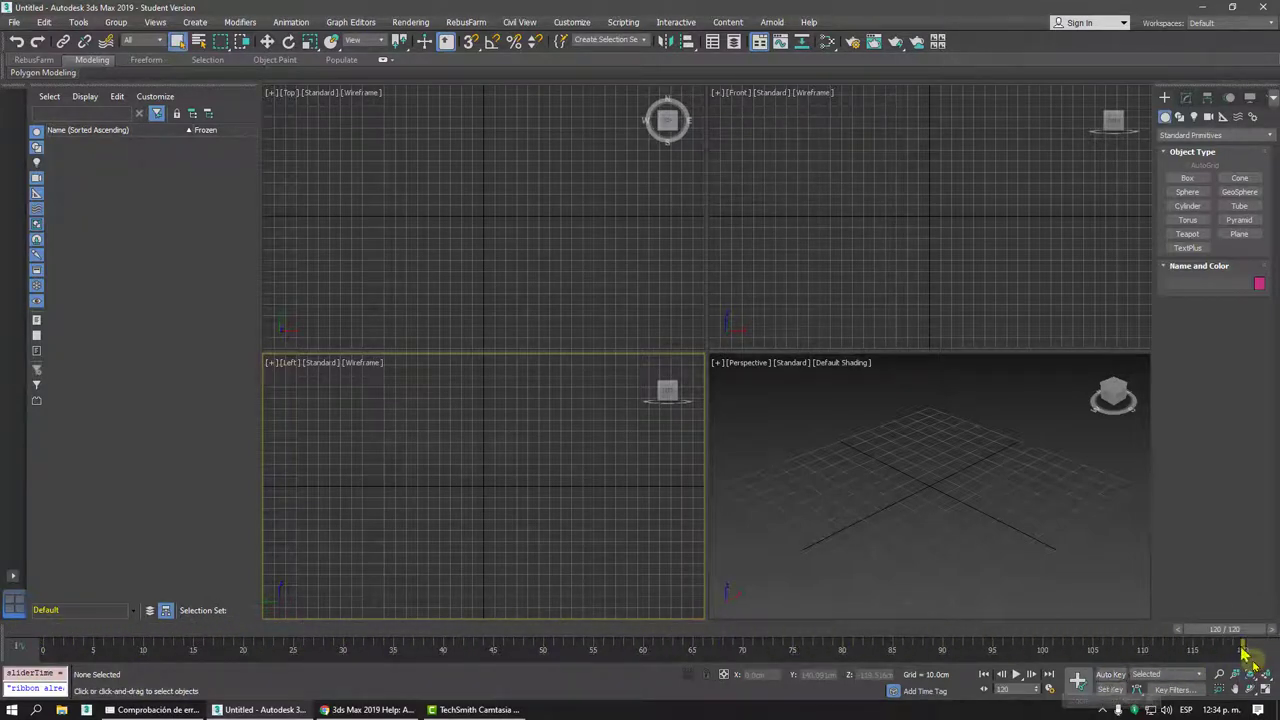
Try editing Start/End Time in Time Configuration, then Ctrl+Alt+right-drag the slider to end the animation at 60
{"action": "left_click", "coordinate": [1049, 689]}
{"action": "double_click", "coordinate": [590, 395]}
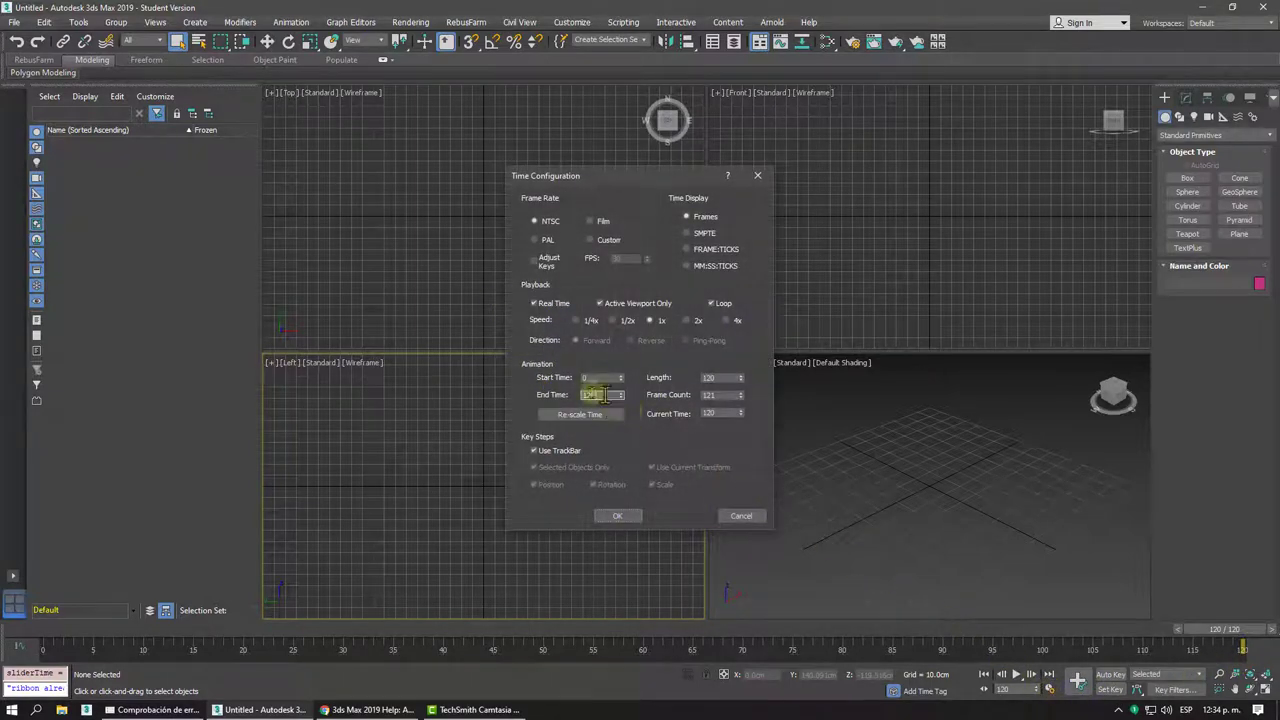
{"action": "double_click", "coordinate": [588, 377]}
{"action": "type", "text": "1"}
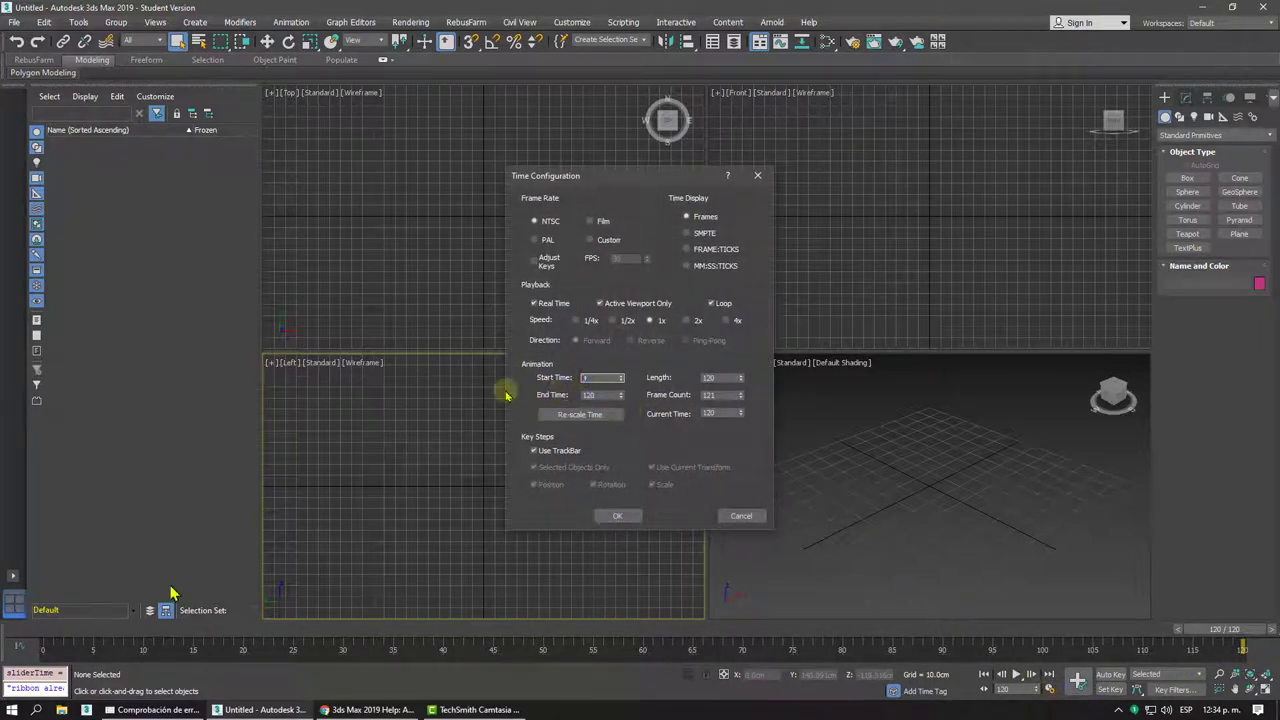
{"action": "left_click", "coordinate": [597, 395]}
{"action": "double_click", "coordinate": [597, 395]}
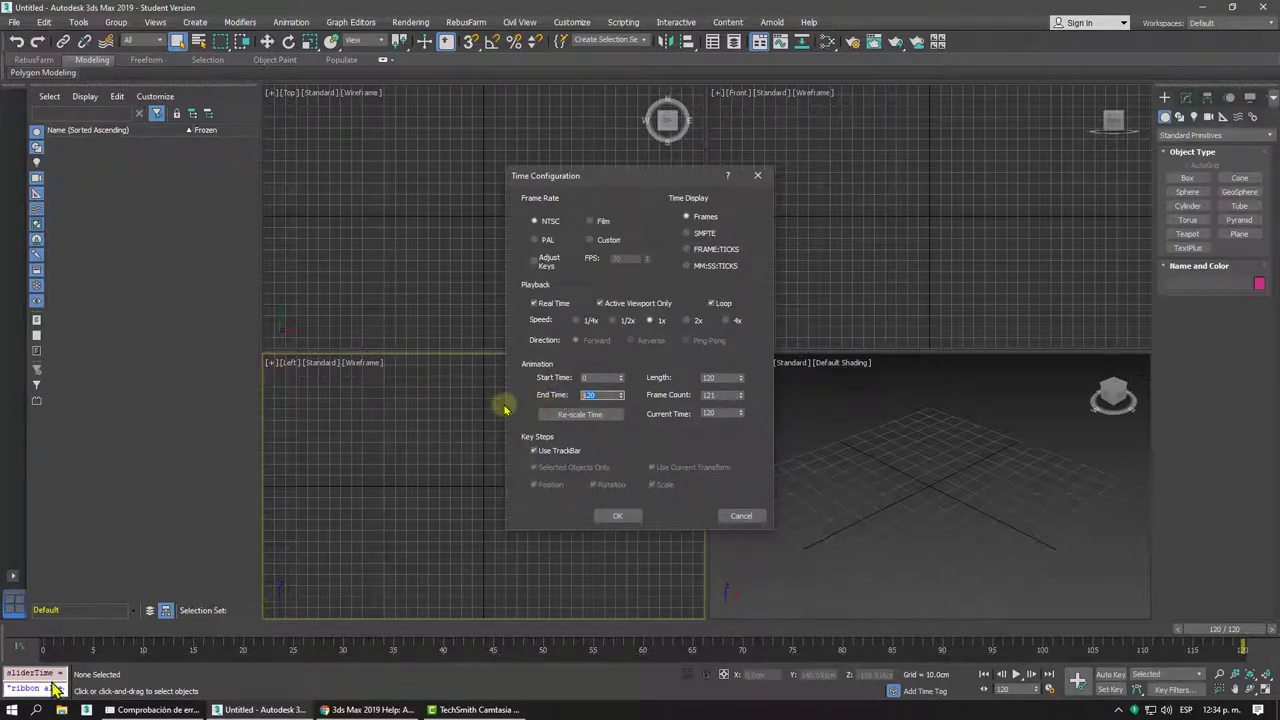
{"action": "left_click", "coordinate": [615, 515]}
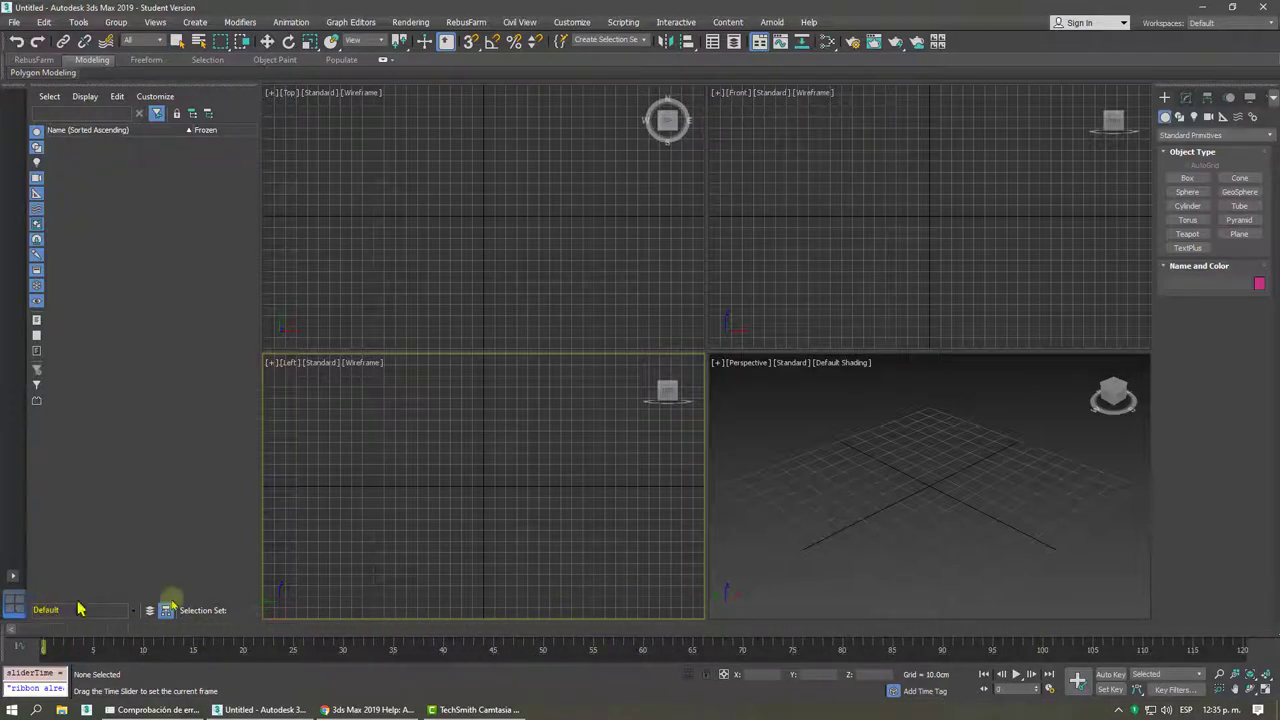
{"action": "mouse_move", "coordinate": [1245, 628]}
{"action": "left_mouse_down"}
{"action": "mouse_move", "coordinate": [737, 647]}
{"action": "mouse_move", "coordinate": [1263, 655]}
{"action": "mouse_move", "coordinate": [13, 557]}
{"action": "left_mouse_up"}
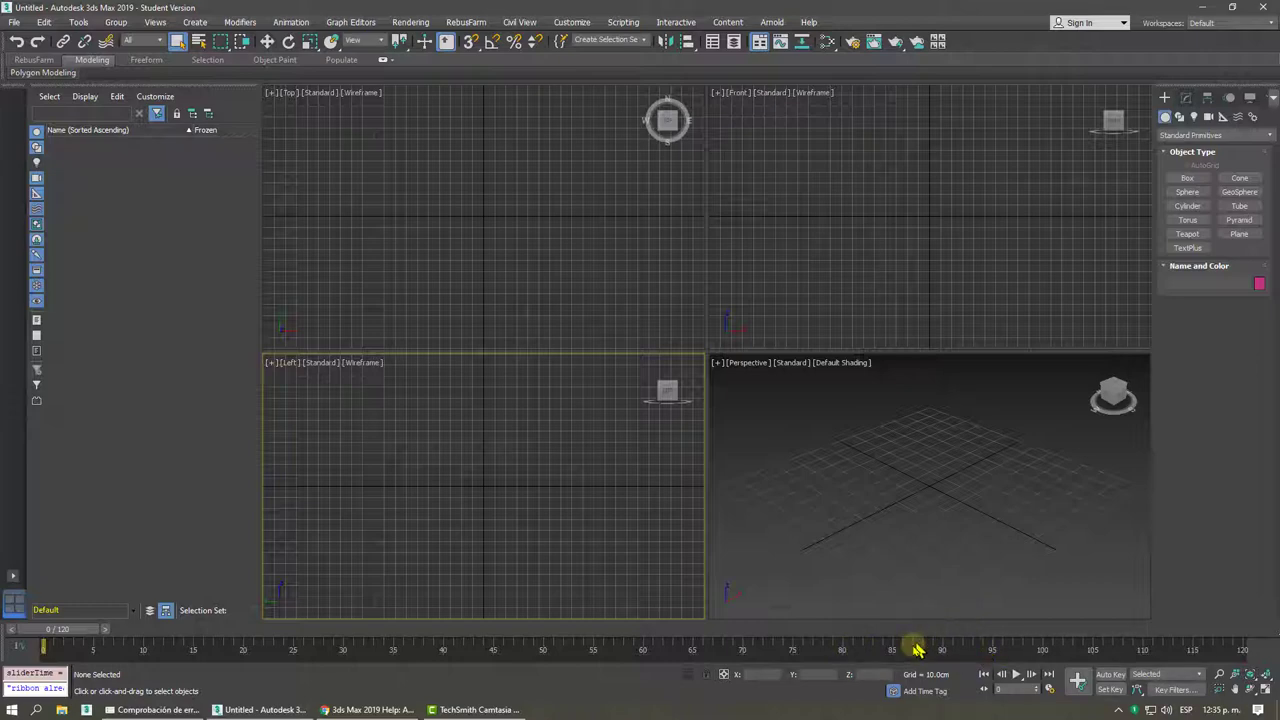
{"action": "mouse_move", "coordinate": [913, 651]}
{"action": "right_mouse_down", "text": "ctrl+alt"}
{"action": "mouse_move", "coordinate": [1040, 650]}
{"action": "mouse_move", "coordinate": [878, 648]}
{"action": "mouse_move", "coordinate": [1255, 652]}
{"action": "mouse_move", "coordinate": [1188, 652]}
{"action": "mouse_move", "coordinate": [1199, 655]}
{"action": "right_mouse_up", "text": "ctrl+alt"}
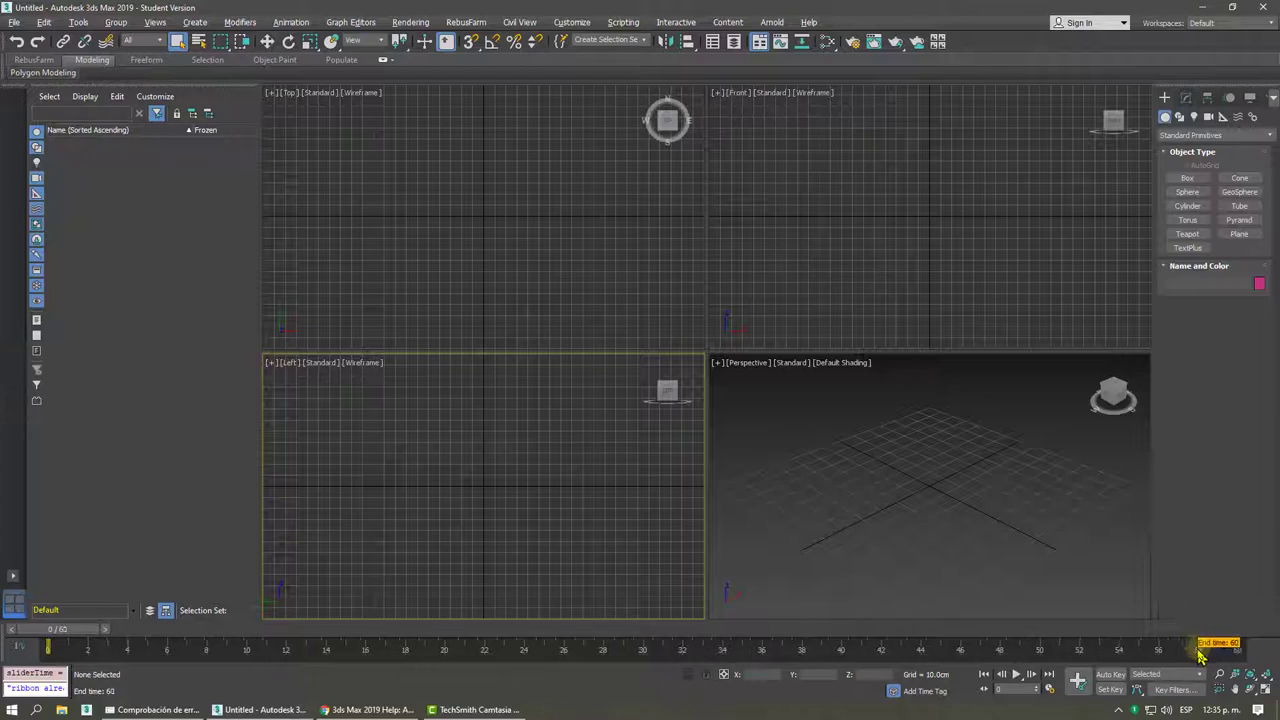
{"action": "left_click", "coordinate": [1049, 689]}
{"action": "double_click", "coordinate": [594, 395]}
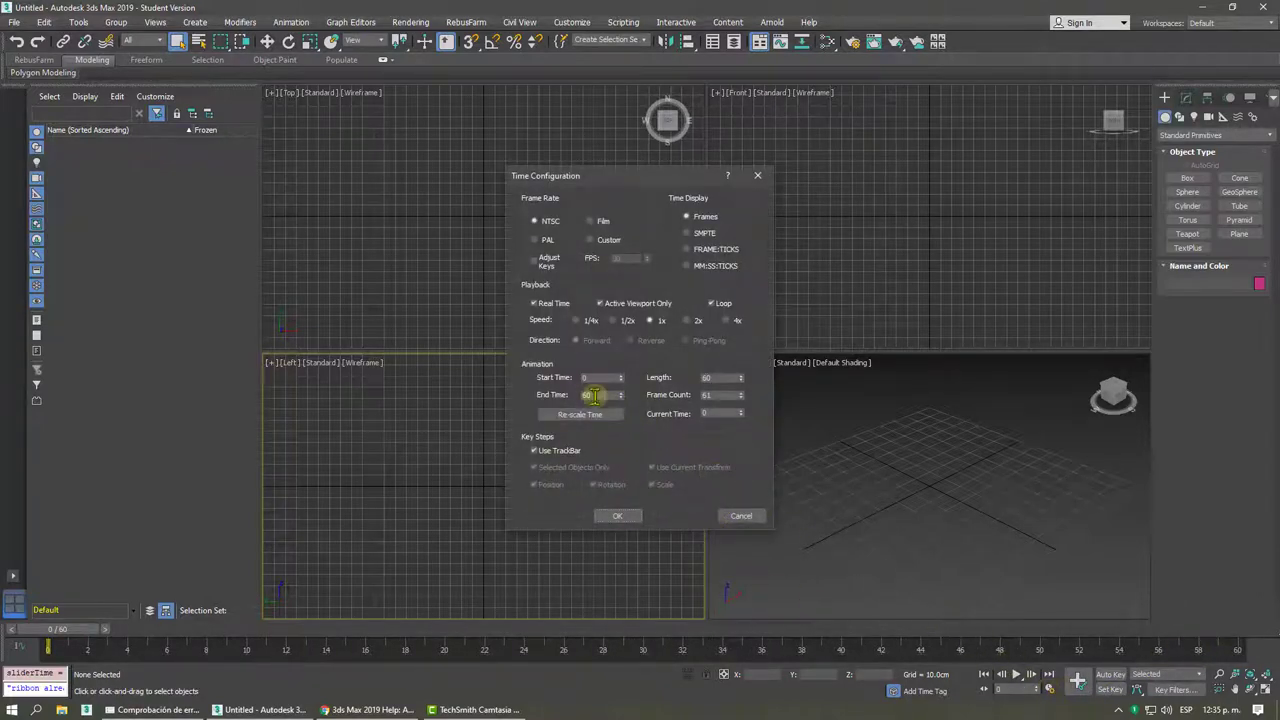
{"action": "type", "text": "0"}
{"action": "left_click", "coordinate": [618, 516]}
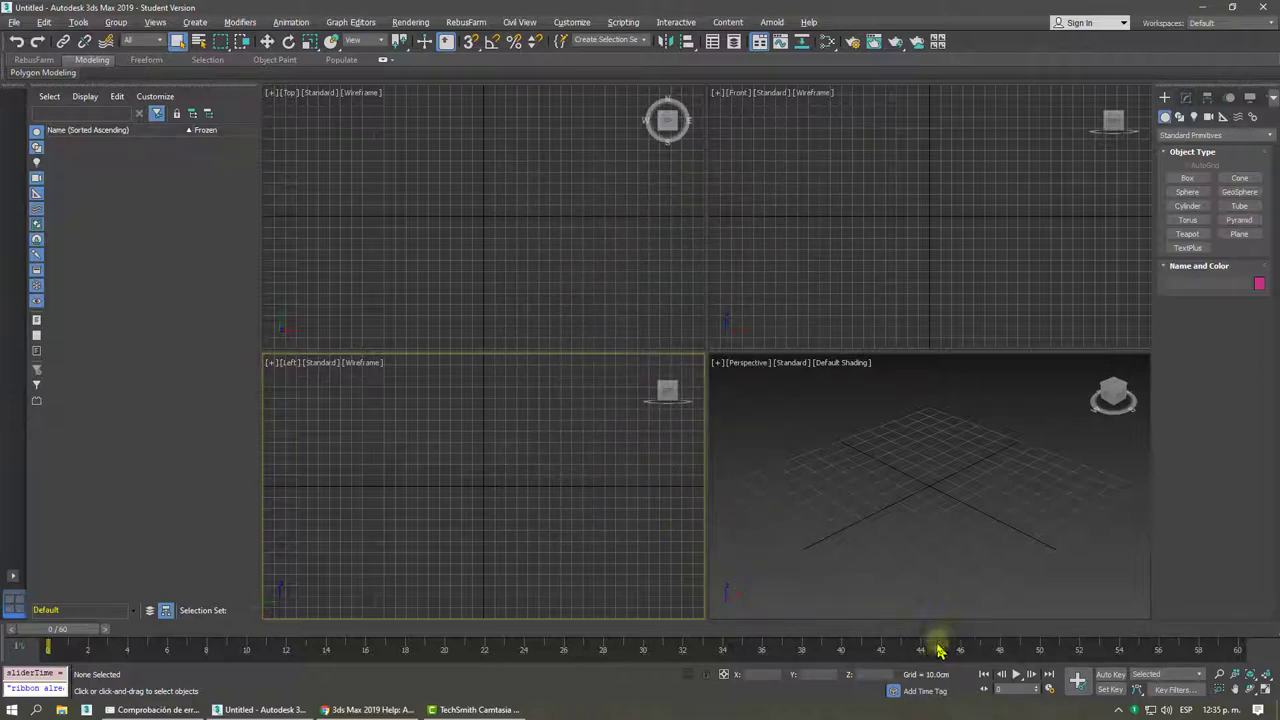
{"action": "mouse_move", "coordinate": [940, 651]}
{"action": "right_mouse_down", "text": "ctrl+alt"}
{"action": "mouse_move", "coordinate": [509, 648]}
{"action": "mouse_move", "coordinate": [545, 652]}
{"action": "mouse_move", "coordinate": [527, 660]}
{"action": "right_mouse_up", "text": "ctrl+alt"}
{"action": "mouse_move", "coordinate": [376, 650]}
{"action": "right_mouse_down", "text": "ctrl+alt"}
{"action": "mouse_move", "coordinate": [990, 655]}
{"action": "mouse_move", "coordinate": [938, 655]}
{"action": "right_mouse_up", "text": "ctrl+alt"}
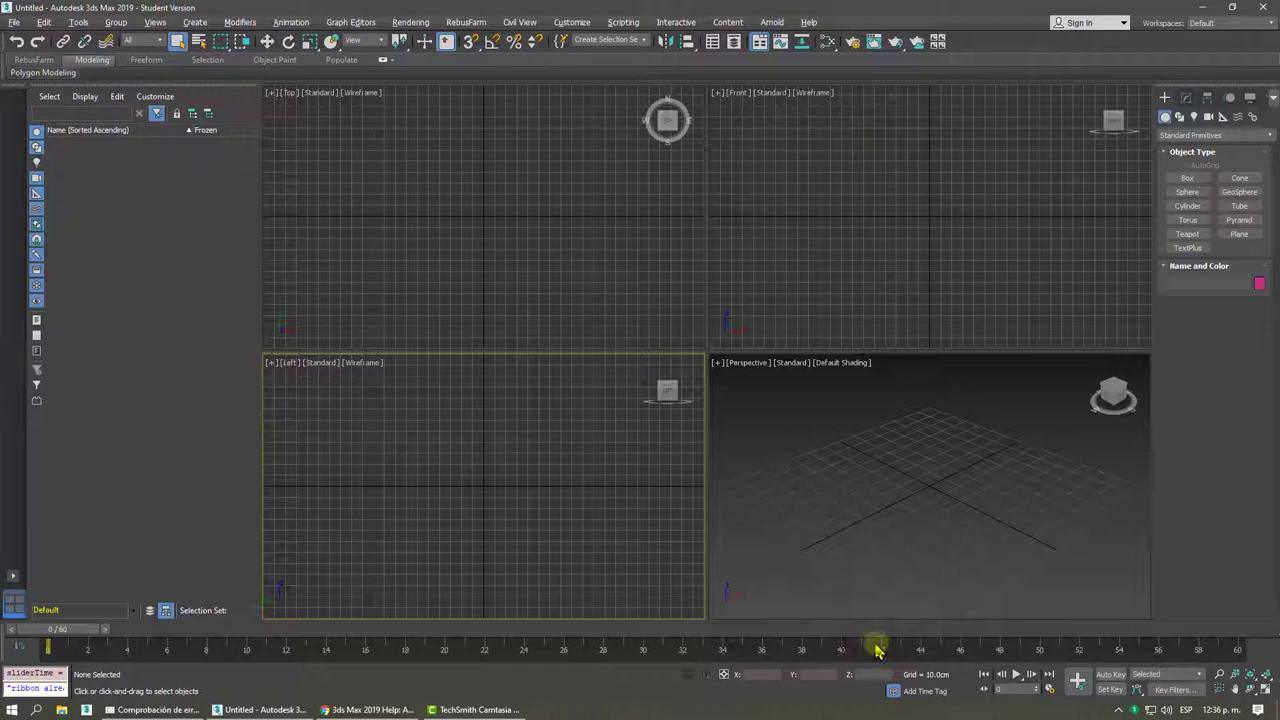
Ctrl+Alt-drag the time slider to change the range: end at 59, start at -10, then end at 120
{"action": "right_click_drag", "start_coordinate": [876, 651], "coordinate": [910, 648], "text": "ctrl+alt"}
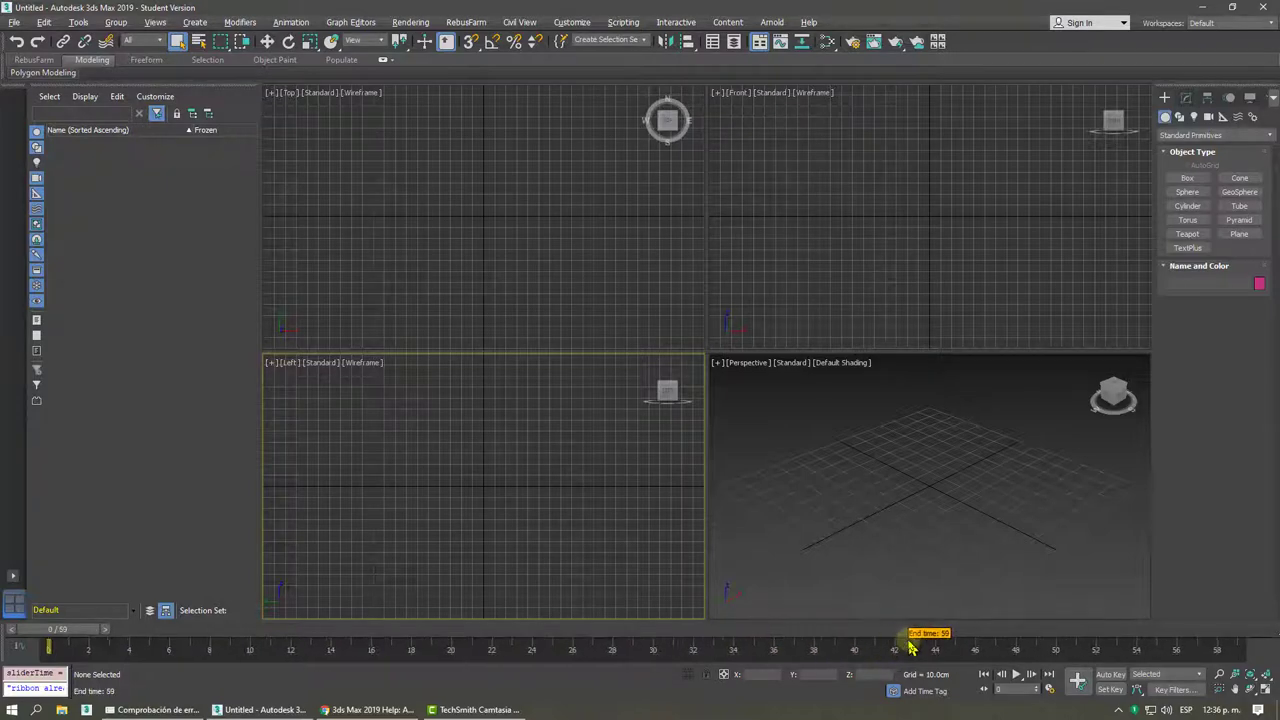
{"action": "mouse_move", "coordinate": [846, 648]}
{"action": "left_mouse_down", "text": "ctrl+alt"}
{"action": "mouse_move", "coordinate": [1032, 651]}
{"action": "mouse_move", "coordinate": [912, 632]}
{"action": "mouse_move", "coordinate": [820, 640]}
{"action": "mouse_move", "coordinate": [838, 645]}
{"action": "left_mouse_up", "text": "ctrl+alt"}
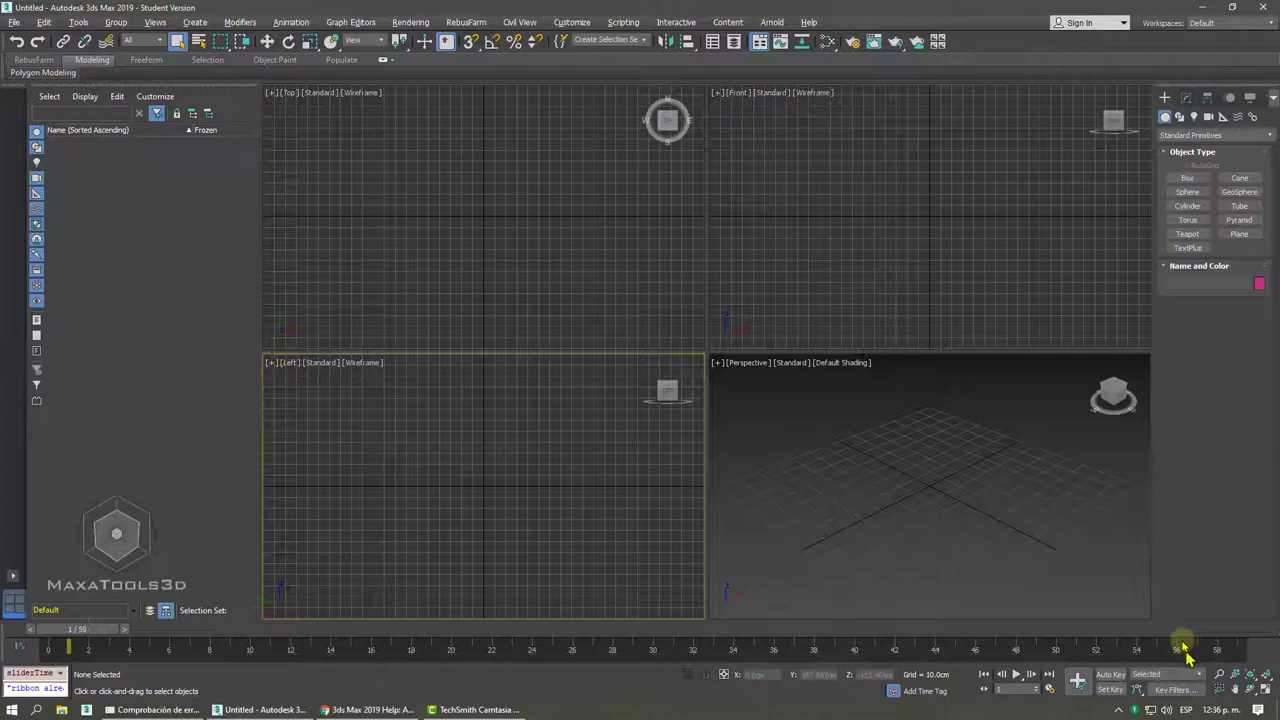
{"action": "mouse_move", "coordinate": [1199, 655]}
{"action": "middle_mouse_down", "text": "ctrl+alt"}
{"action": "mouse_move", "coordinate": [34, 654]}
{"action": "mouse_move", "coordinate": [116, 652]}
{"action": "middle_mouse_up", "text": "ctrl+alt"}
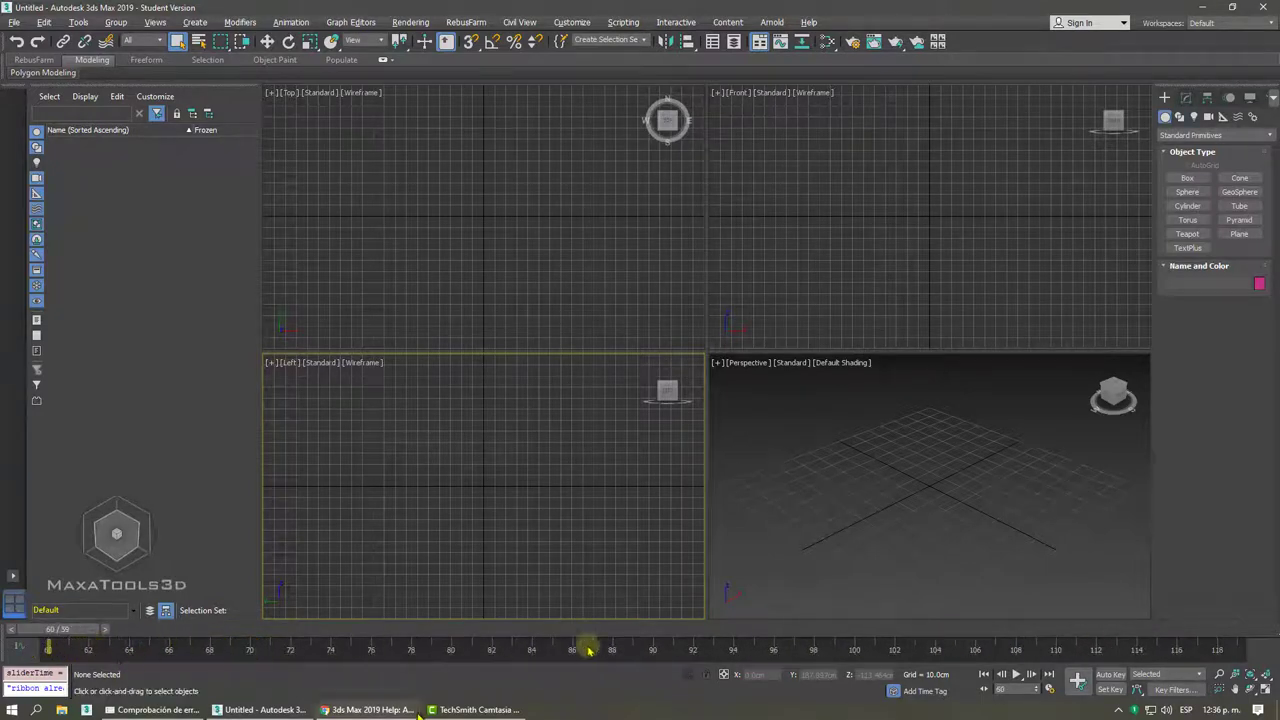
{"action": "right_click_drag", "start_coordinate": [1238, 653], "coordinate": [1228, 653], "text": "ctrl+alt"}
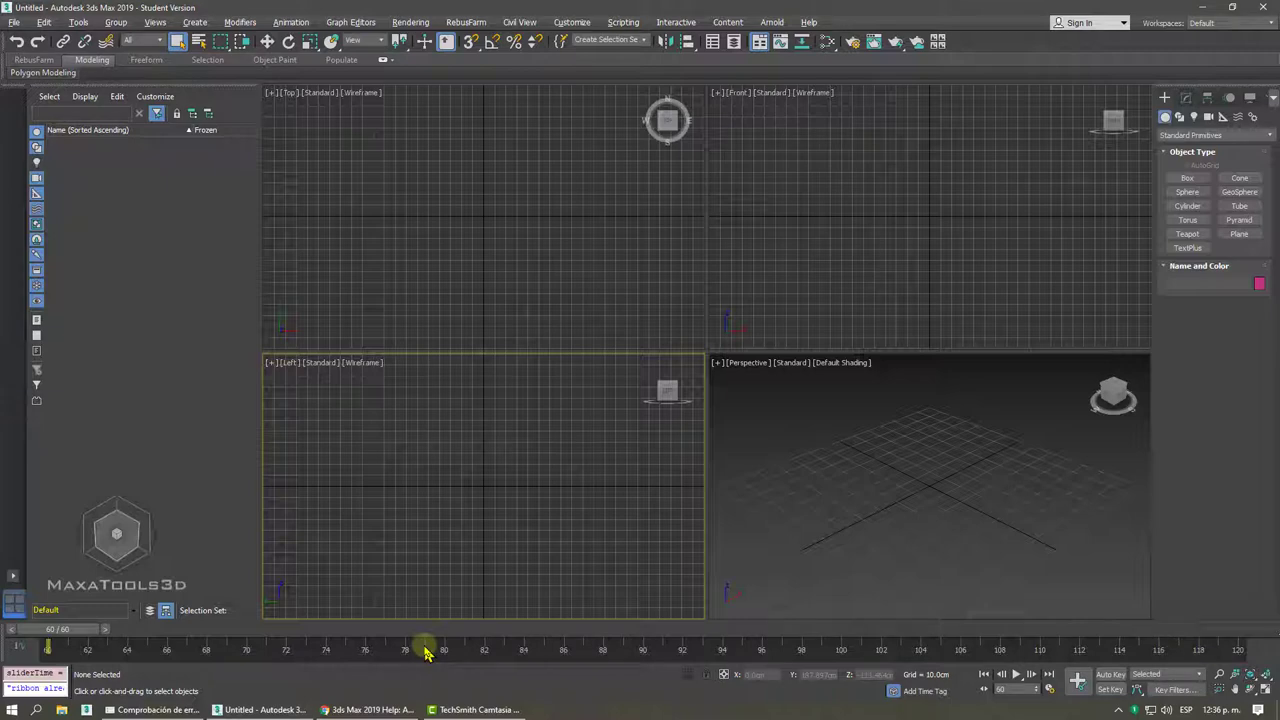
Move the start to 20, shift and shorten the range to frames 0–72, then switch to the help browser
{"action": "left_click_drag", "start_coordinate": [428, 652], "coordinate": [1233, 640], "text": "ctrl+alt"}
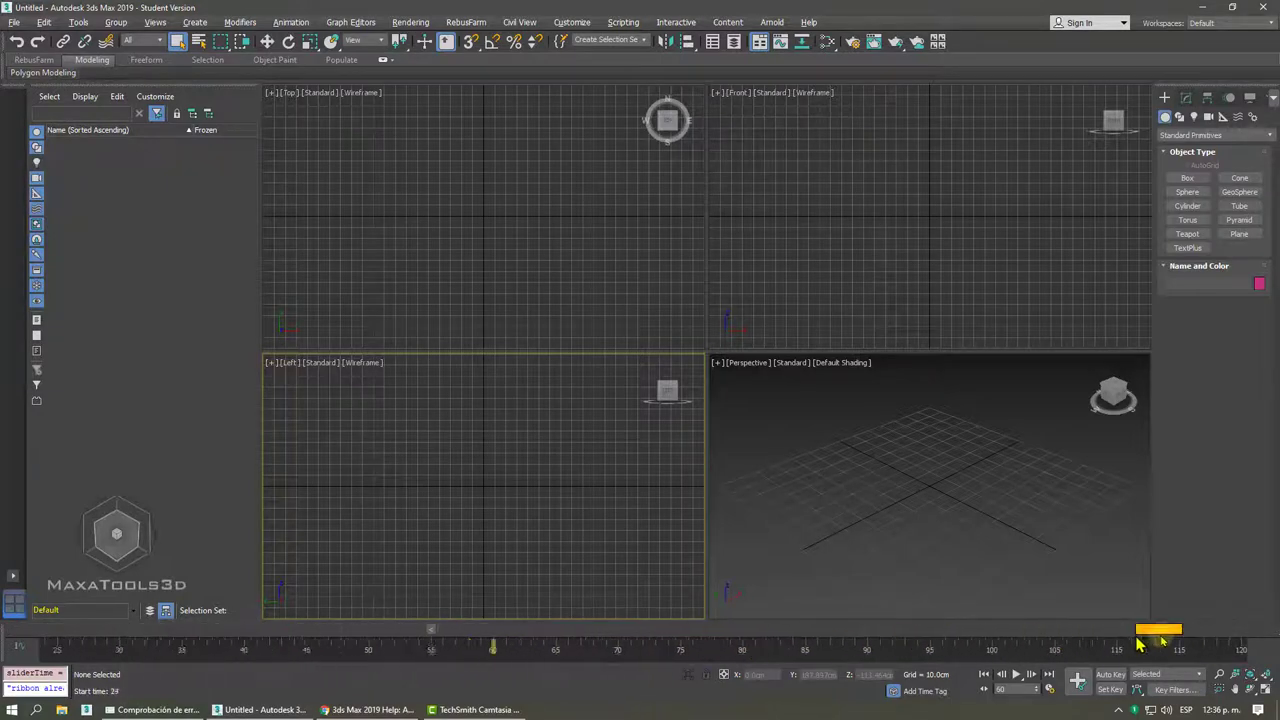
{"action": "mouse_move", "coordinate": [1238, 650]}
{"action": "right_mouse_down", "text": "ctrl+alt"}
{"action": "mouse_move", "coordinate": [688, 660]}
{"action": "mouse_move", "coordinate": [830, 650]}
{"action": "right_mouse_up", "text": "ctrl+alt"}
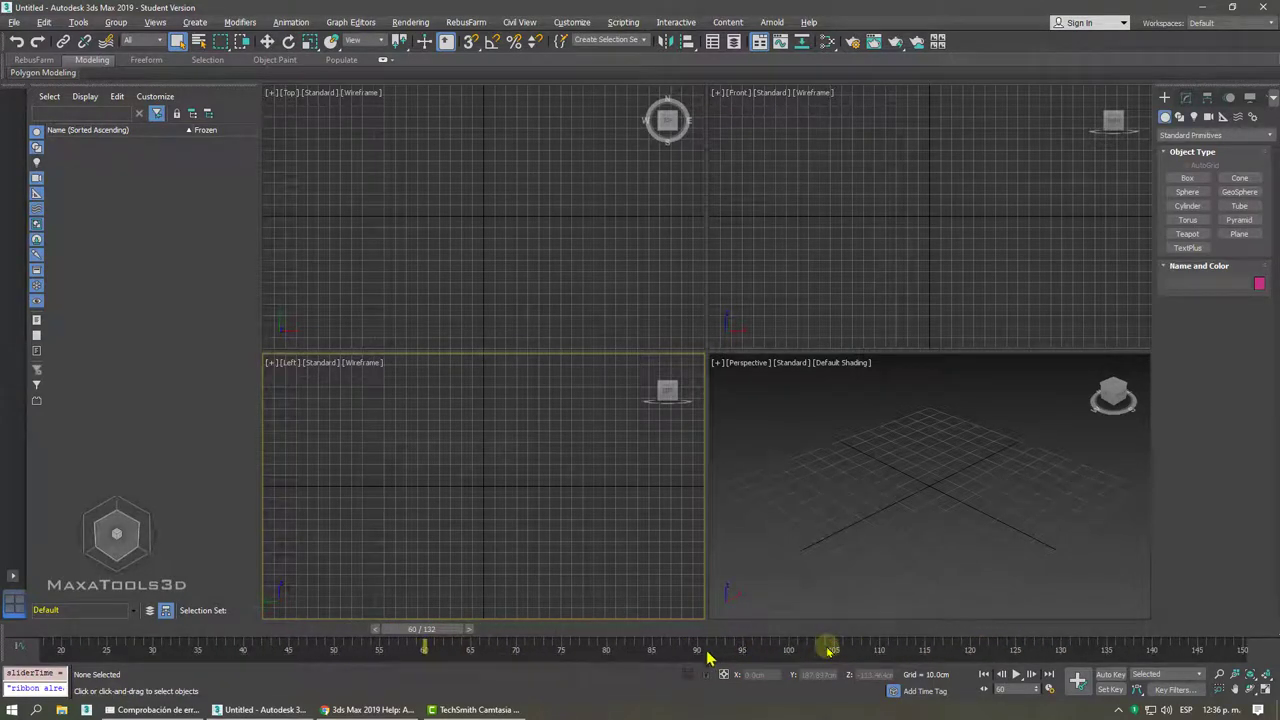
{"action": "mouse_move", "coordinate": [828, 650]}
{"action": "middle_mouse_down", "text": "ctrl+alt"}
{"action": "mouse_move", "coordinate": [960, 650]}
{"action": "mouse_move", "coordinate": [871, 648]}
{"action": "middle_mouse_up", "text": "ctrl+alt"}
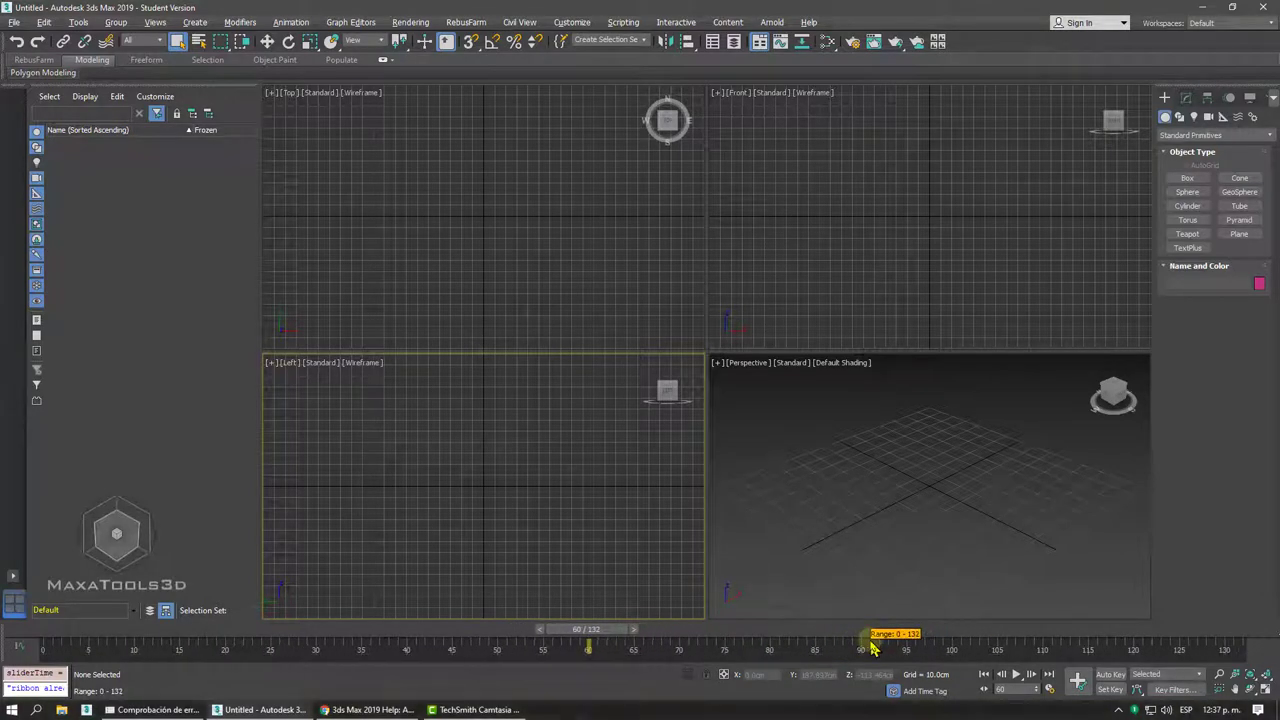
{"action": "mouse_move", "coordinate": [871, 648]}
{"action": "right_mouse_down", "text": "ctrl+alt"}
{"action": "mouse_move", "coordinate": [1240, 648]}
{"action": "mouse_move", "coordinate": [829, 649]}
{"action": "mouse_move", "coordinate": [1131, 650]}
{"action": "right_mouse_up", "text": "ctrl+alt"}
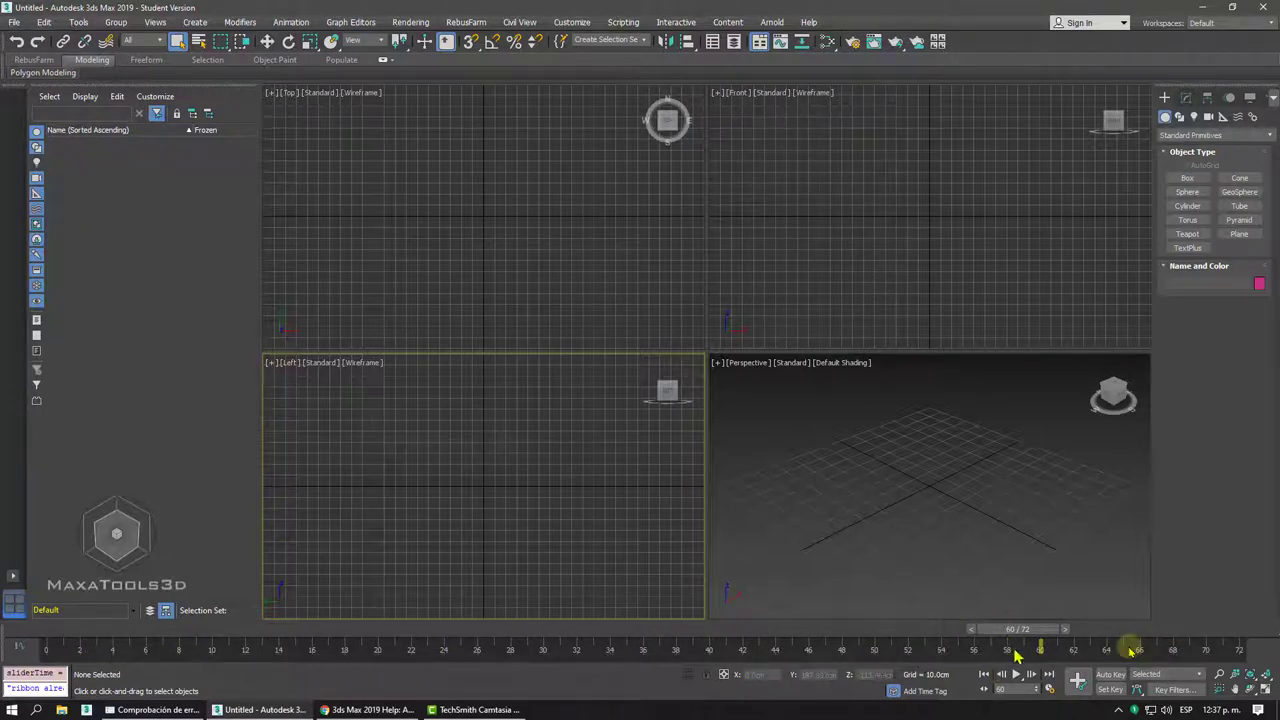
{"action": "left_click", "coordinate": [370, 709]}
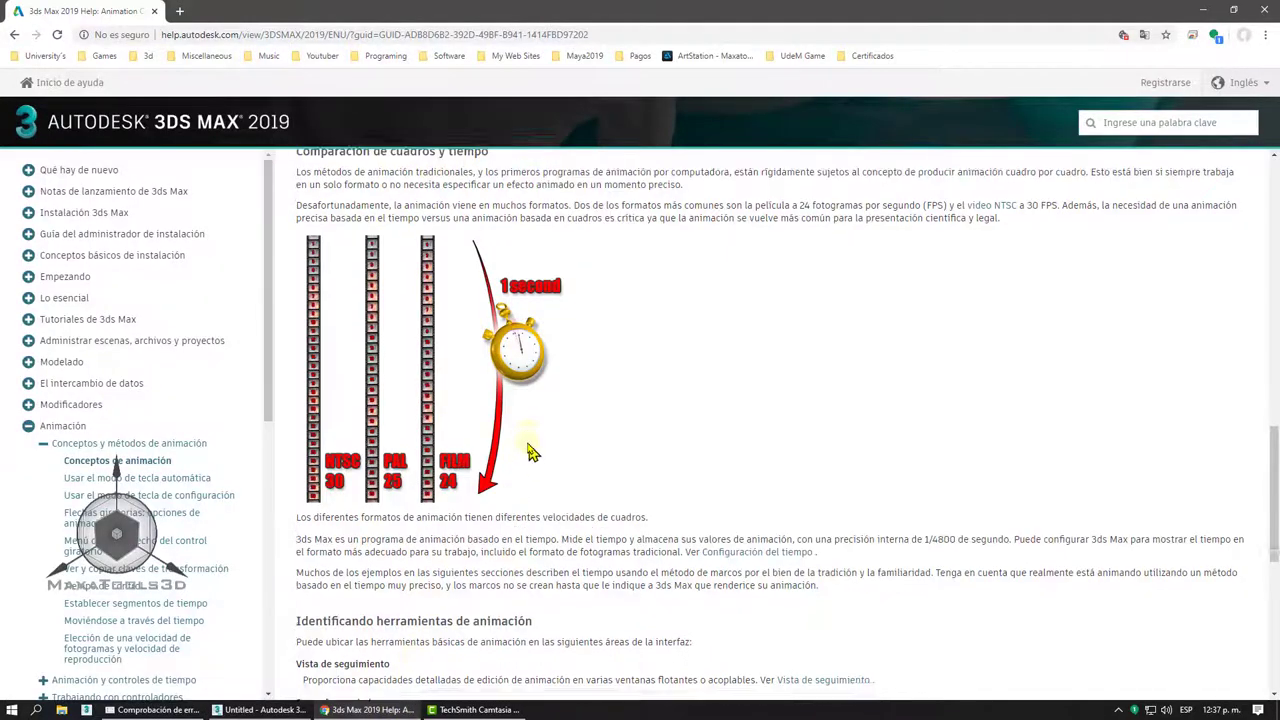
Read through the Using Auto Key Mode help page
{"action": "scroll", "coordinate": [531, 452], "scroll_direction": "down", "scroll_amount": 5}
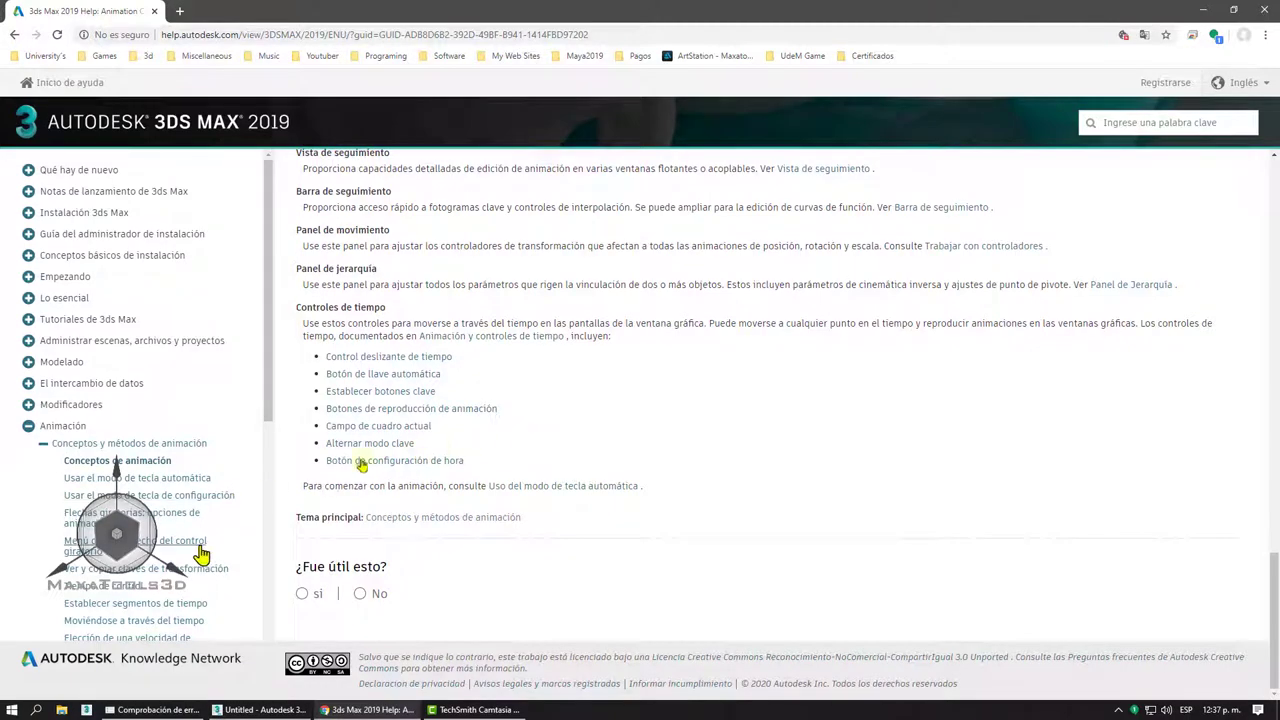
{"action": "left_click", "coordinate": [195, 479]}
{"action": "scroll", "coordinate": [465, 452], "scroll_direction": "down", "scroll_amount": 5}
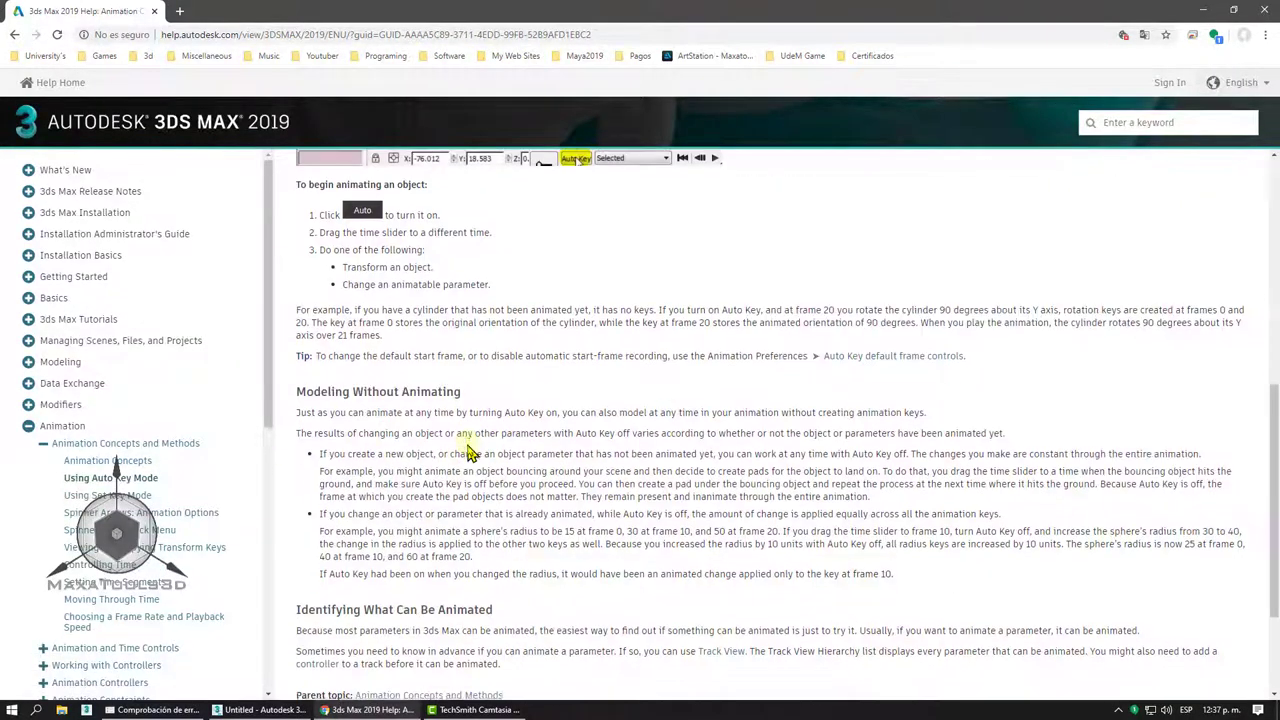
{"action": "scroll", "coordinate": [468, 452], "scroll_direction": "down", "scroll_amount": 2}
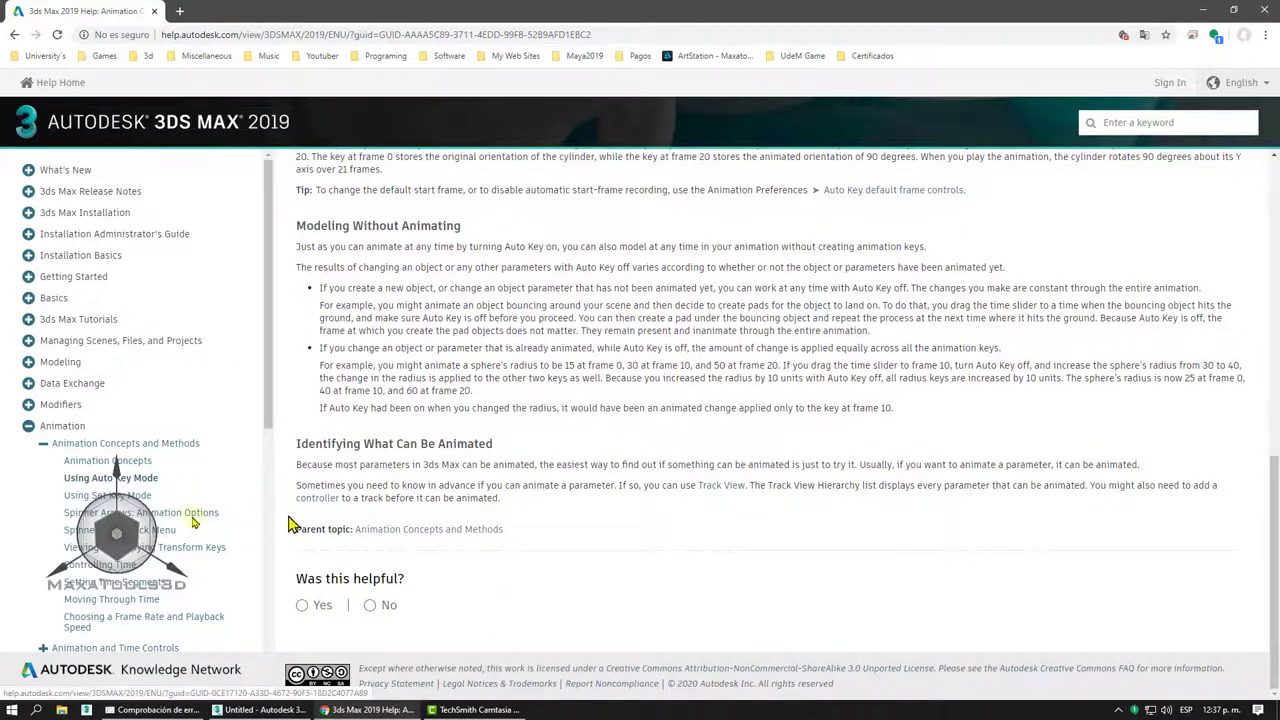
Read through the Using Set Key Mode help page
{"action": "left_click", "coordinate": [150, 495]}
{"action": "scroll", "coordinate": [786, 440], "scroll_direction": "down", "scroll_amount": 5}
{"action": "scroll", "coordinate": [785, 433], "scroll_direction": "down", "scroll_amount": 5}
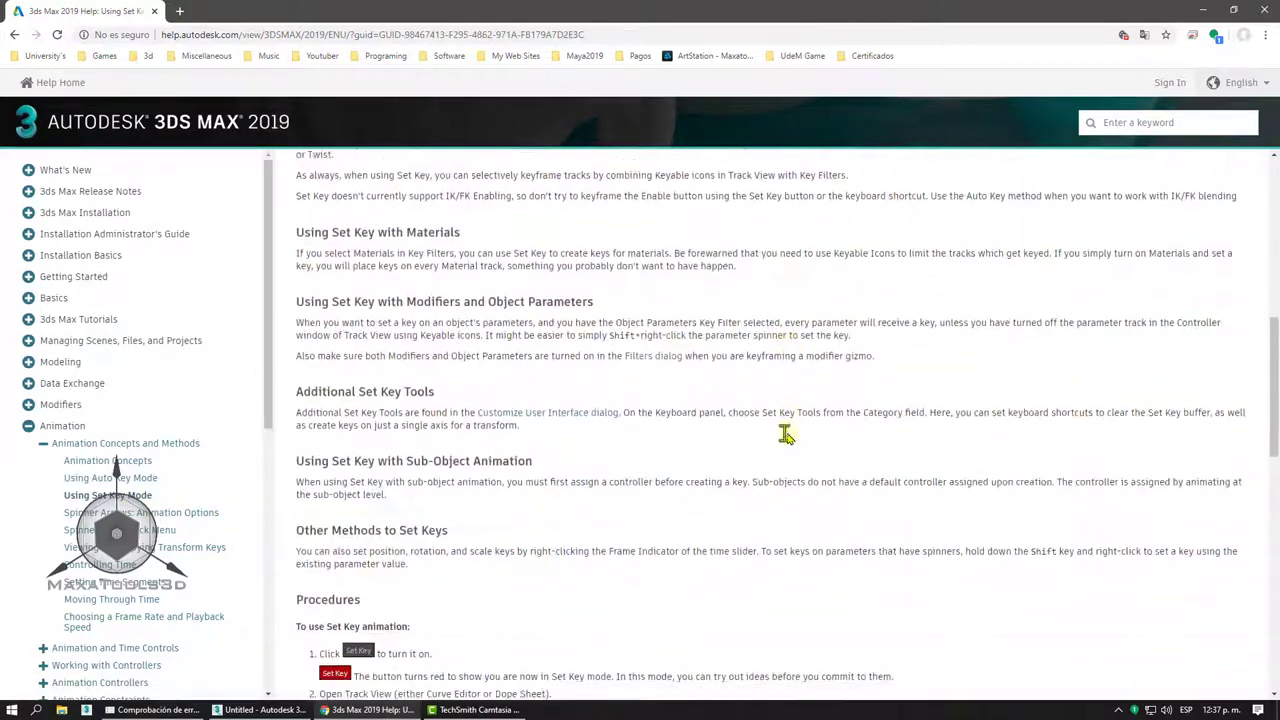
{"action": "scroll", "coordinate": [785, 433], "scroll_direction": "up", "scroll_amount": 4}
{"action": "scroll", "coordinate": [780, 437], "scroll_direction": "up", "scroll_amount": 2}
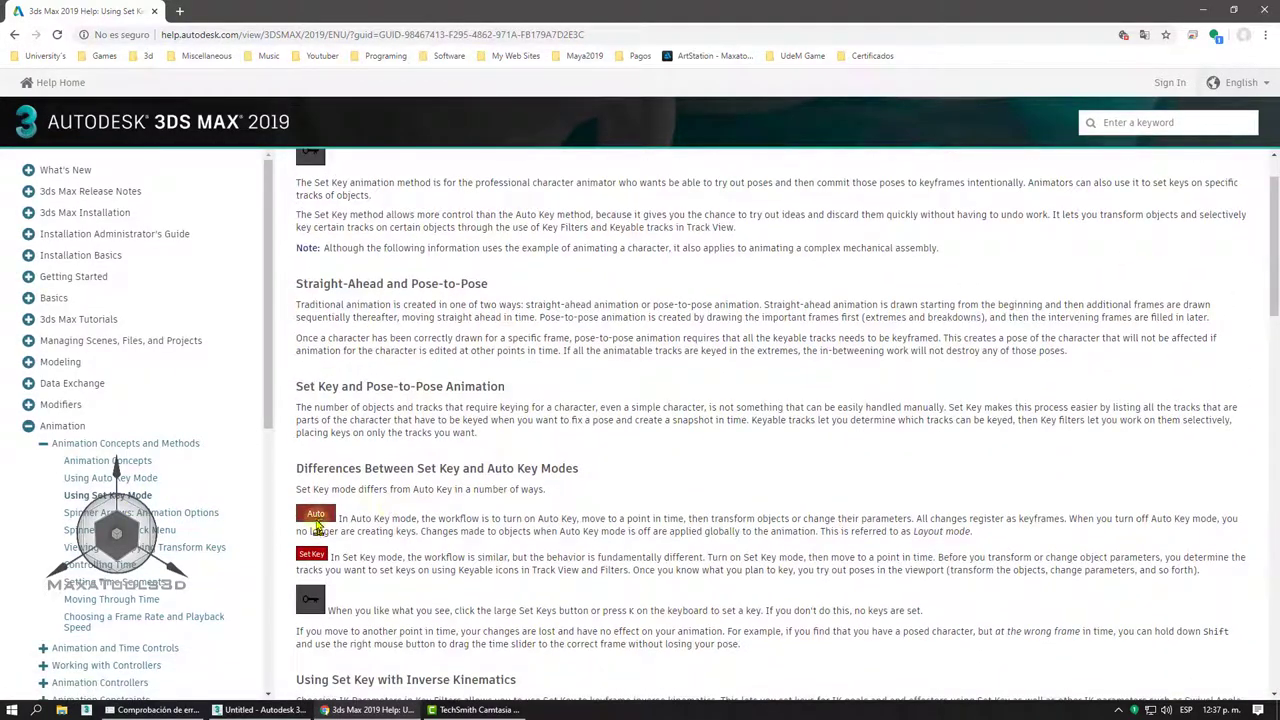
{"action": "scroll", "coordinate": [318, 522], "scroll_direction": "down", "scroll_amount": 2}
{"action": "scroll", "coordinate": [330, 500], "scroll_direction": "down", "scroll_amount": 4}
{"action": "scroll", "coordinate": [380, 480], "scroll_direction": "down", "scroll_amount": 4}
{"action": "scroll", "coordinate": [406, 479], "scroll_direction": "down", "scroll_amount": 2}
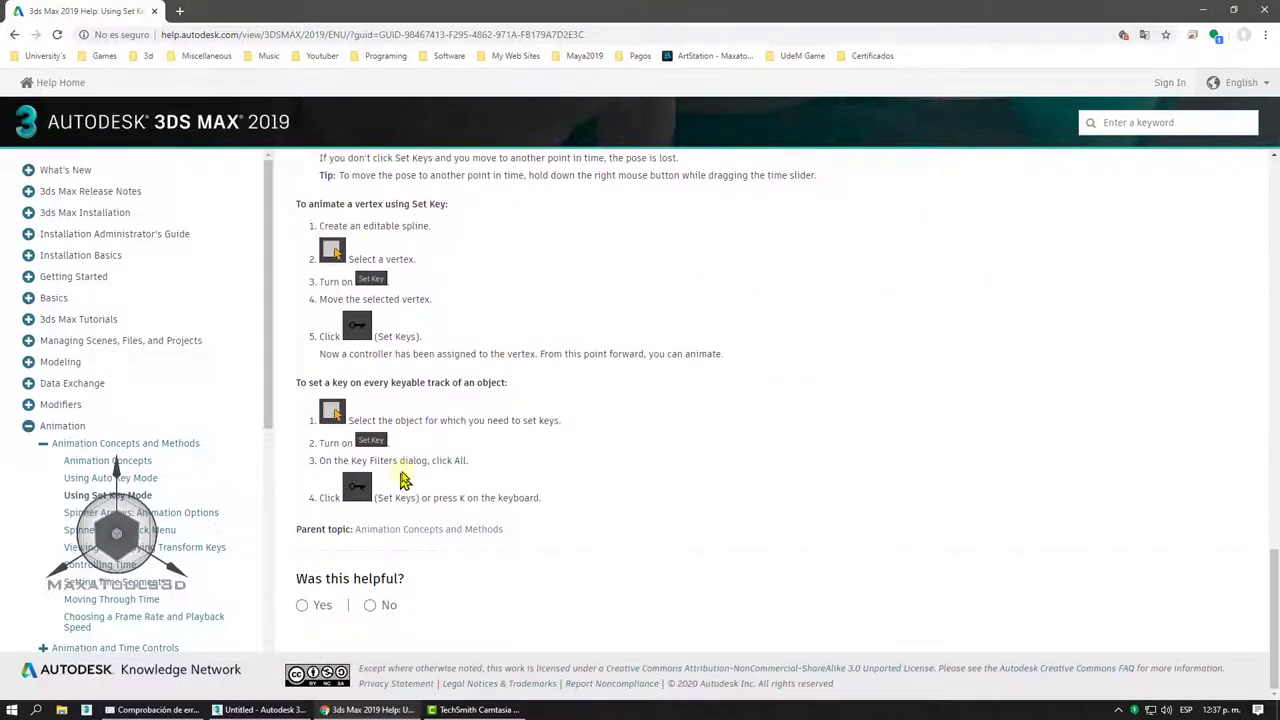
{"action": "scroll", "coordinate": [403, 481], "scroll_direction": "up", "scroll_amount": 1}
{"action": "scroll", "coordinate": [363, 466], "scroll_direction": "up", "scroll_amount": 2}
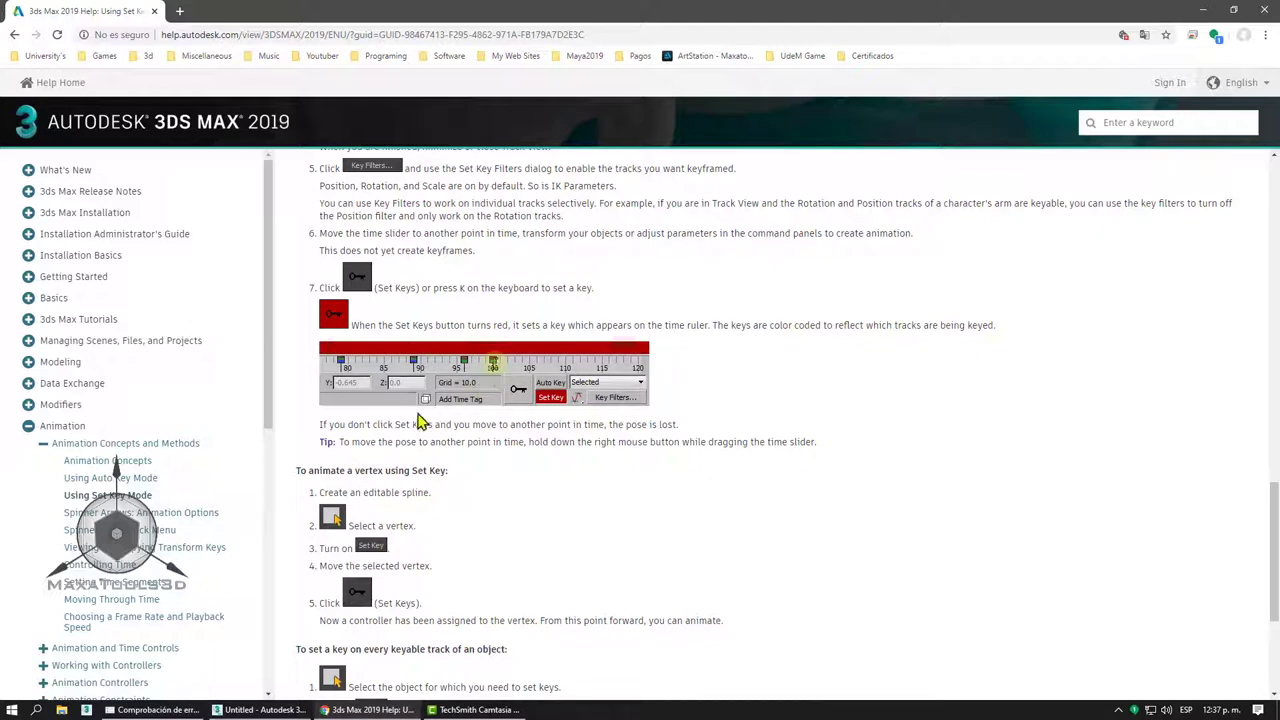
Revisit the Animation Concepts page, then minimize Chrome to return to 3ds Max
{"action": "left_click", "coordinate": [143, 468]}
{"action": "scroll", "coordinate": [566, 457], "scroll_direction": "down", "scroll_amount": 8}
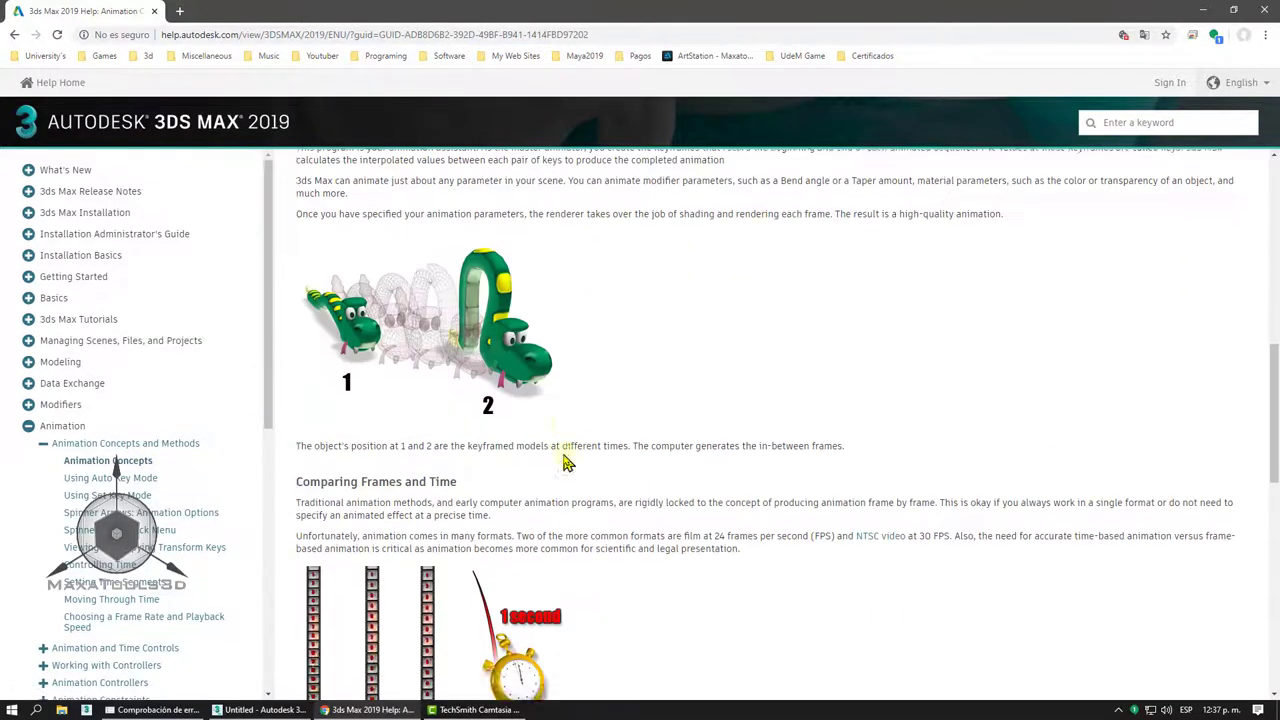
{"action": "scroll", "coordinate": [566, 457], "scroll_direction": "down", "scroll_amount": 5}
{"action": "scroll", "coordinate": [565, 460], "scroll_direction": "up", "scroll_amount": 3}
{"action": "scroll", "coordinate": [564, 459], "scroll_direction": "up", "scroll_amount": 3}
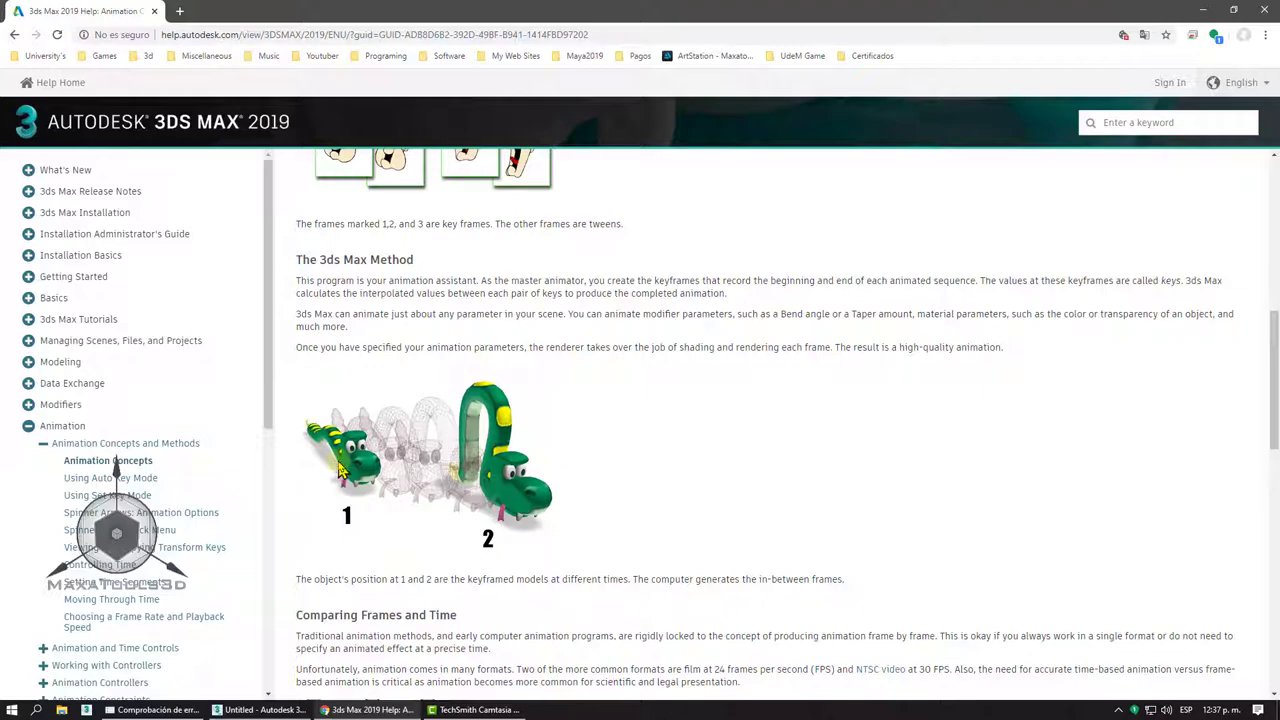
{"action": "left_click", "coordinate": [1205, 9]}
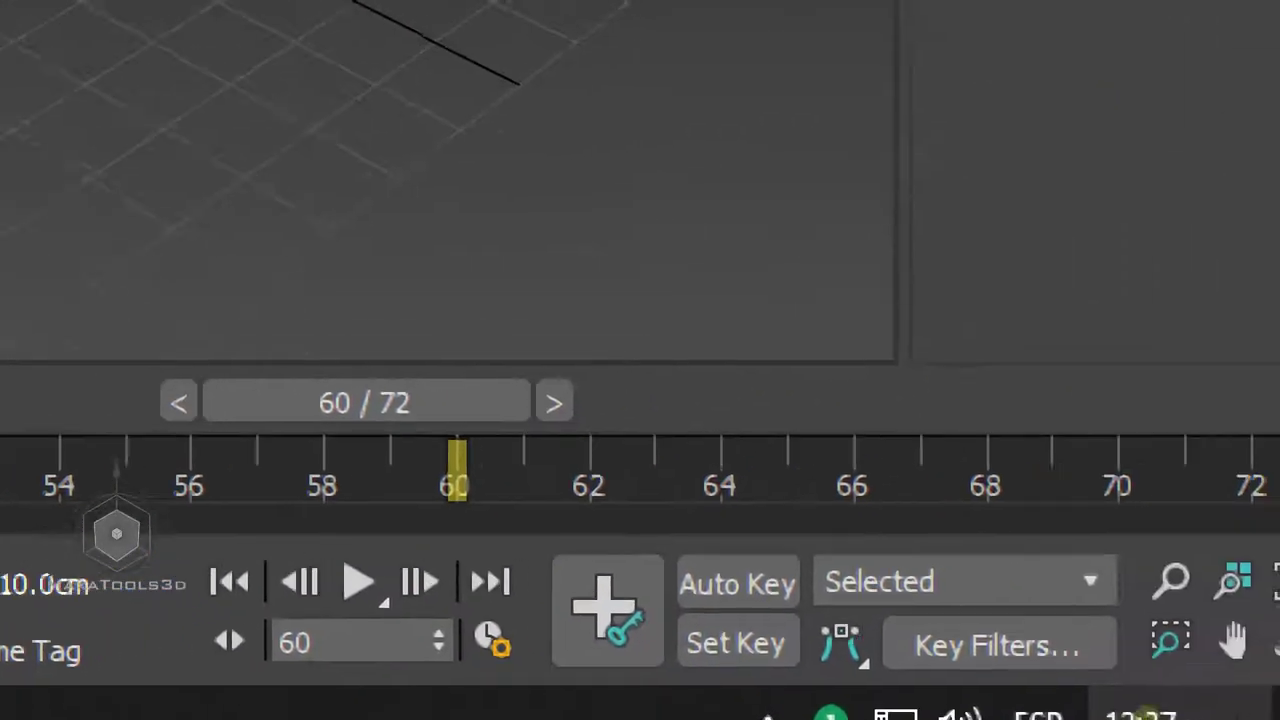
Turn on Auto Key, move the time slider to about frame 63, then bring the help page back
{"action": "left_click", "coordinate": [800, 565]}
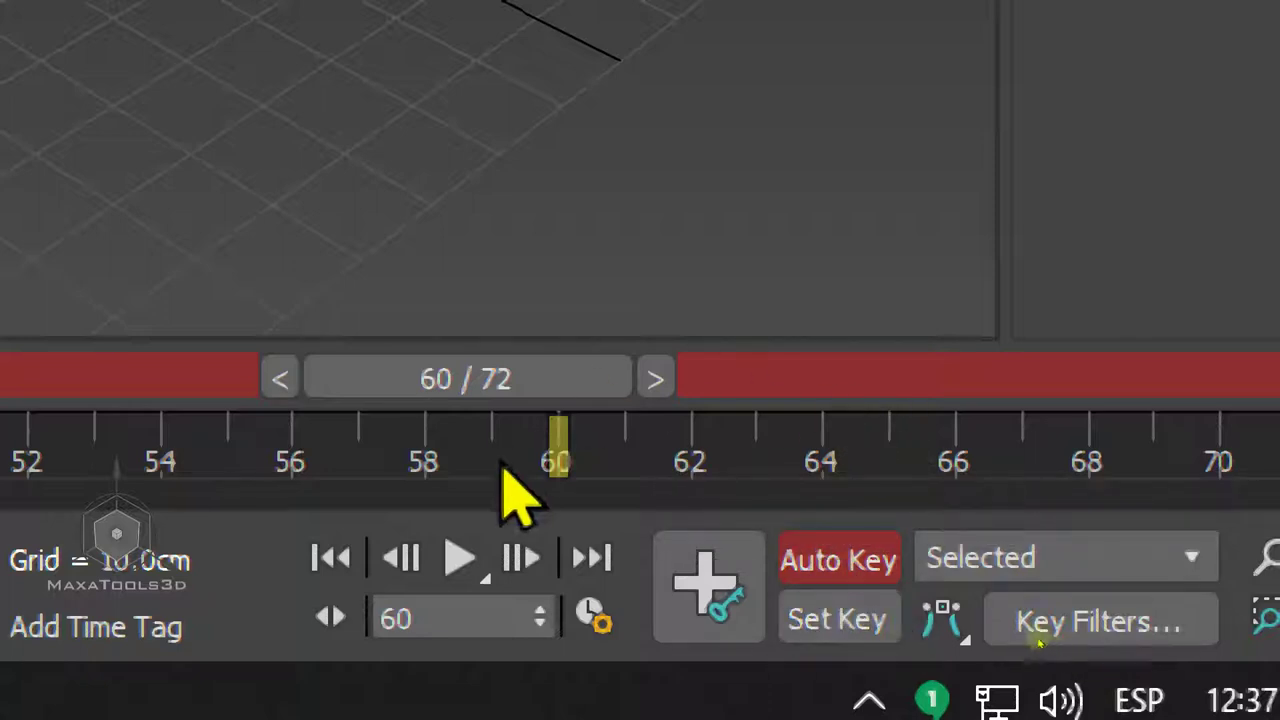
{"action": "mouse_move", "coordinate": [471, 394]}
{"action": "left_mouse_down"}
{"action": "mouse_move", "coordinate": [880, 430]}
{"action": "mouse_move", "coordinate": [551, 443]}
{"action": "mouse_move", "coordinate": [914, 434]}
{"action": "mouse_move", "coordinate": [748, 425]}
{"action": "left_mouse_up"}
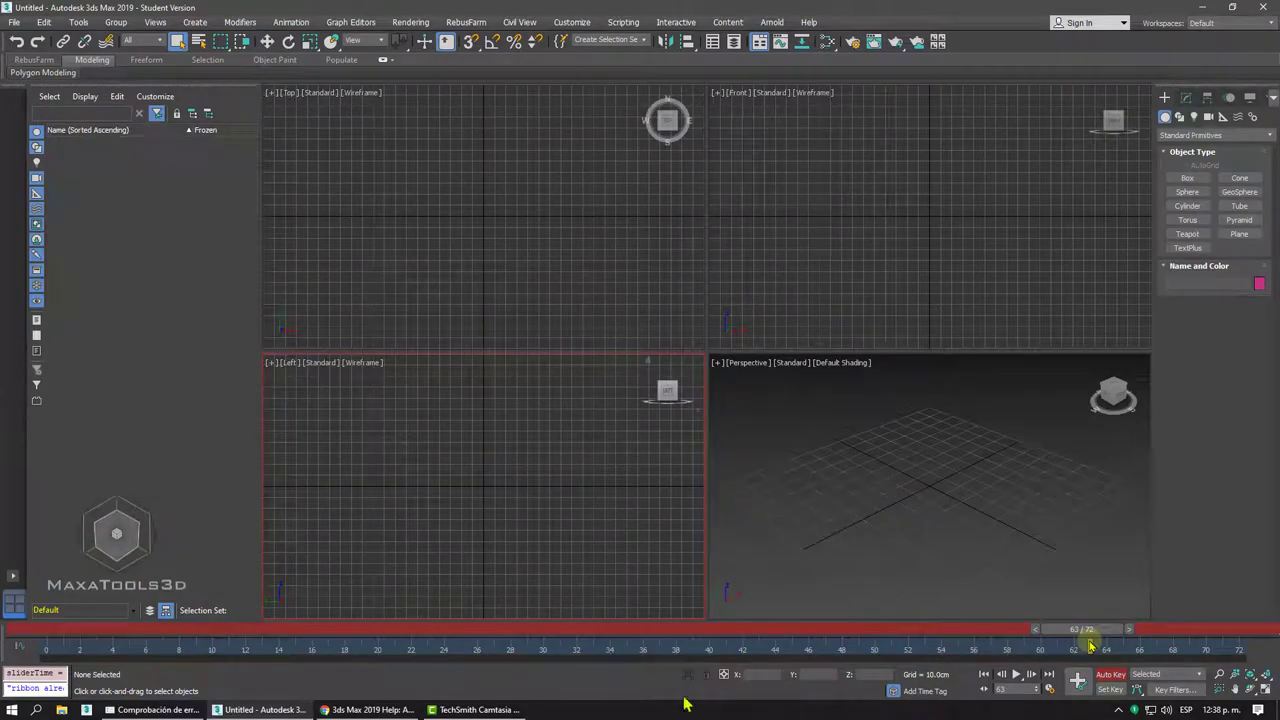
{"action": "left_click", "coordinate": [370, 709]}
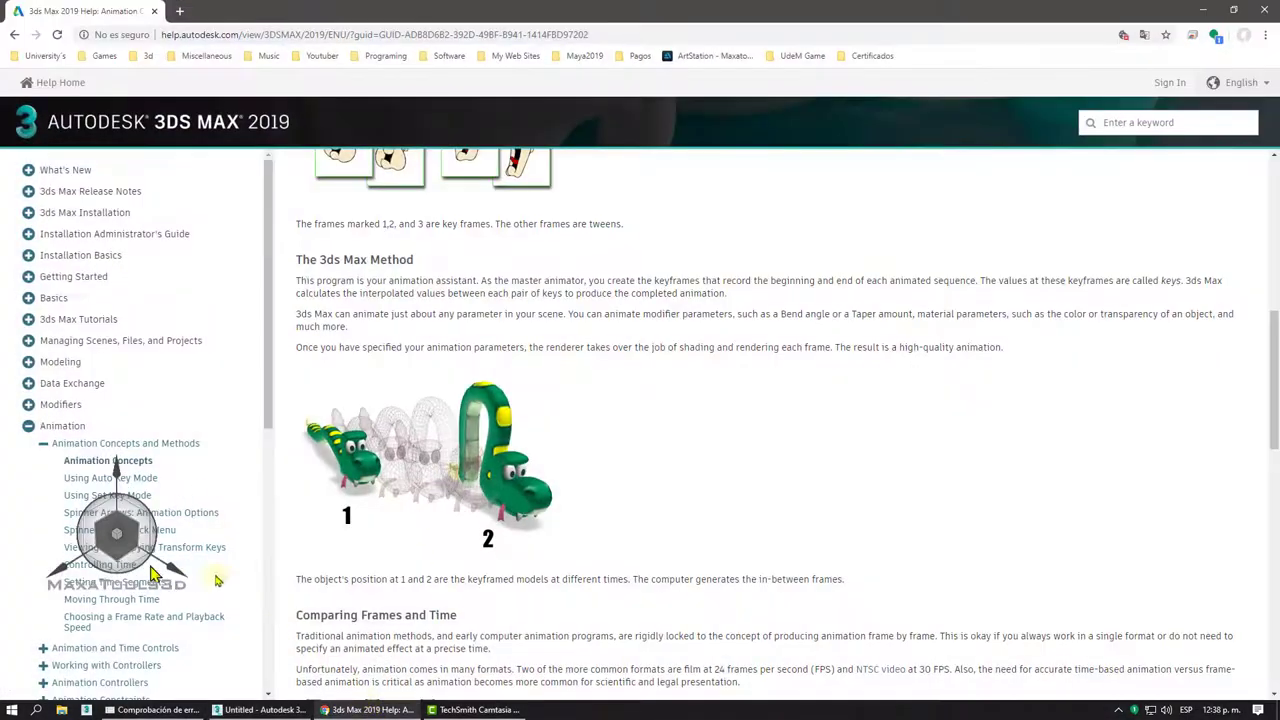
Review the Set Keys steps on Using Set Key Mode, then minimize Chrome
{"action": "left_click", "coordinate": [110, 495]}
{"action": "scroll", "coordinate": [365, 497], "scroll_direction": "down", "scroll_amount": 10}
{"action": "scroll", "coordinate": [368, 497], "scroll_direction": "down", "scroll_amount": 10}
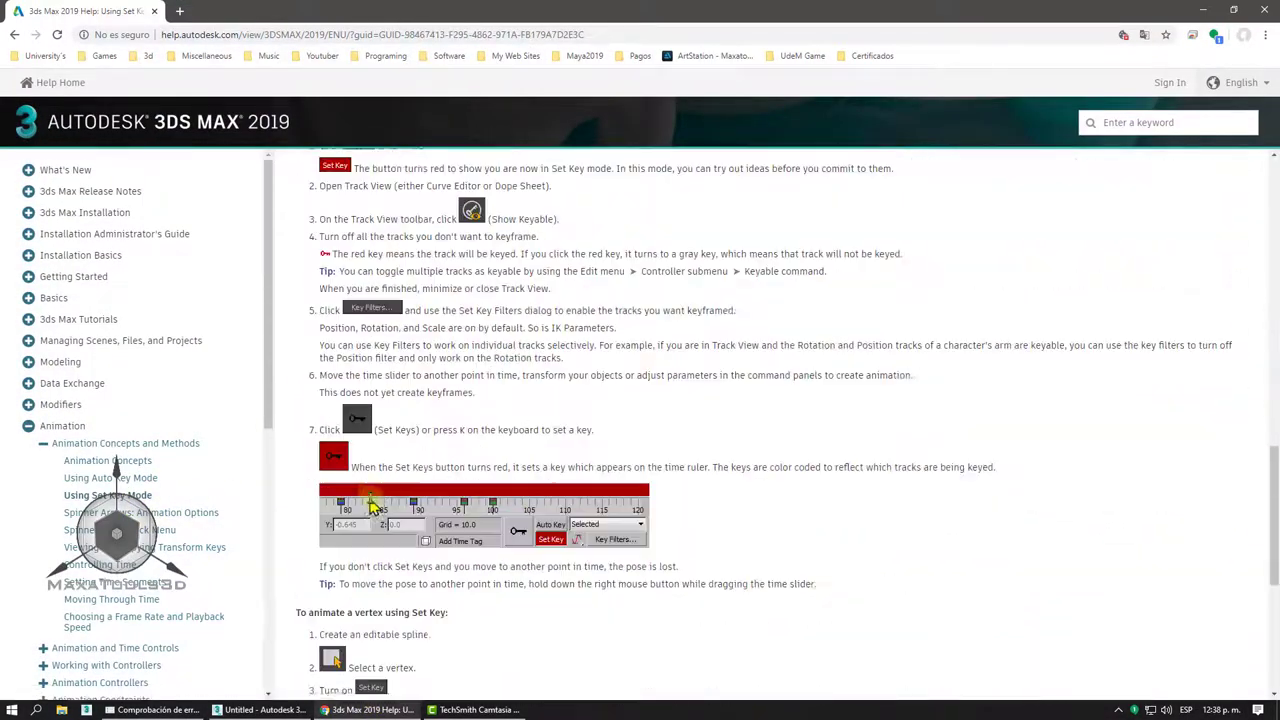
{"action": "scroll", "coordinate": [370, 497], "scroll_direction": "down", "scroll_amount": 10}
{"action": "scroll", "coordinate": [370, 497], "scroll_direction": "up", "scroll_amount": 2}
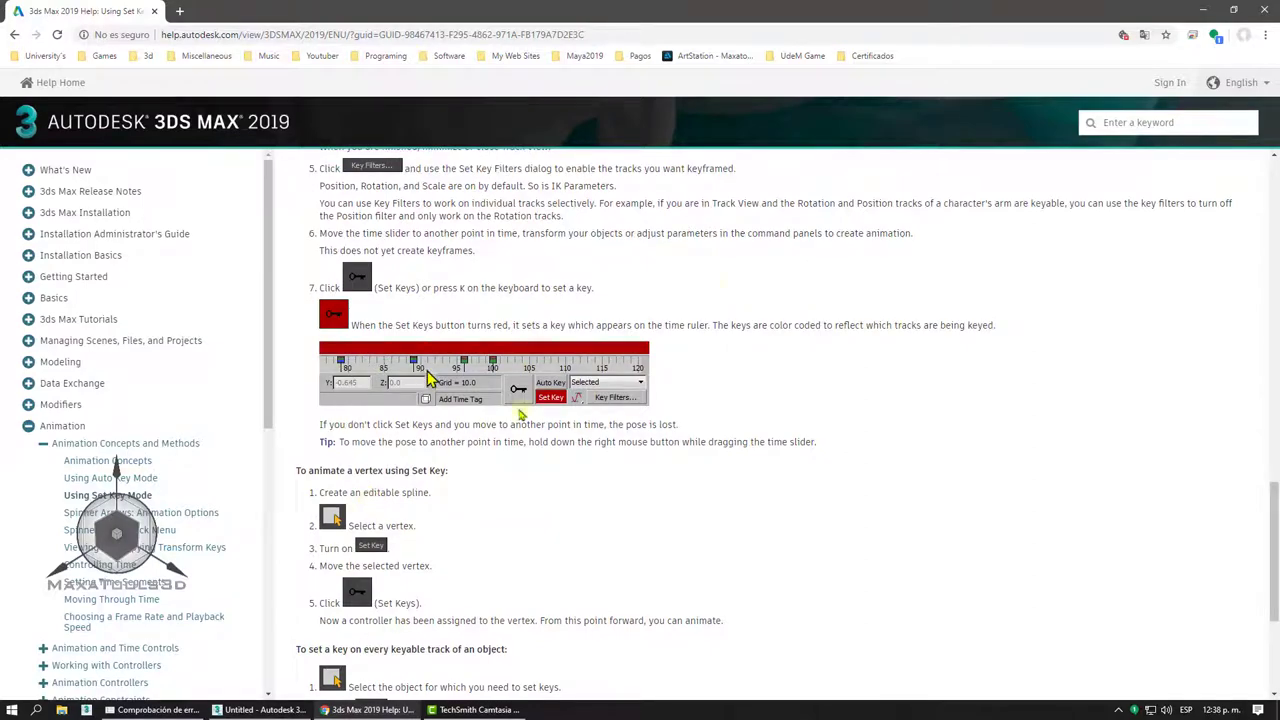
{"action": "left_click", "coordinate": [1202, 11]}
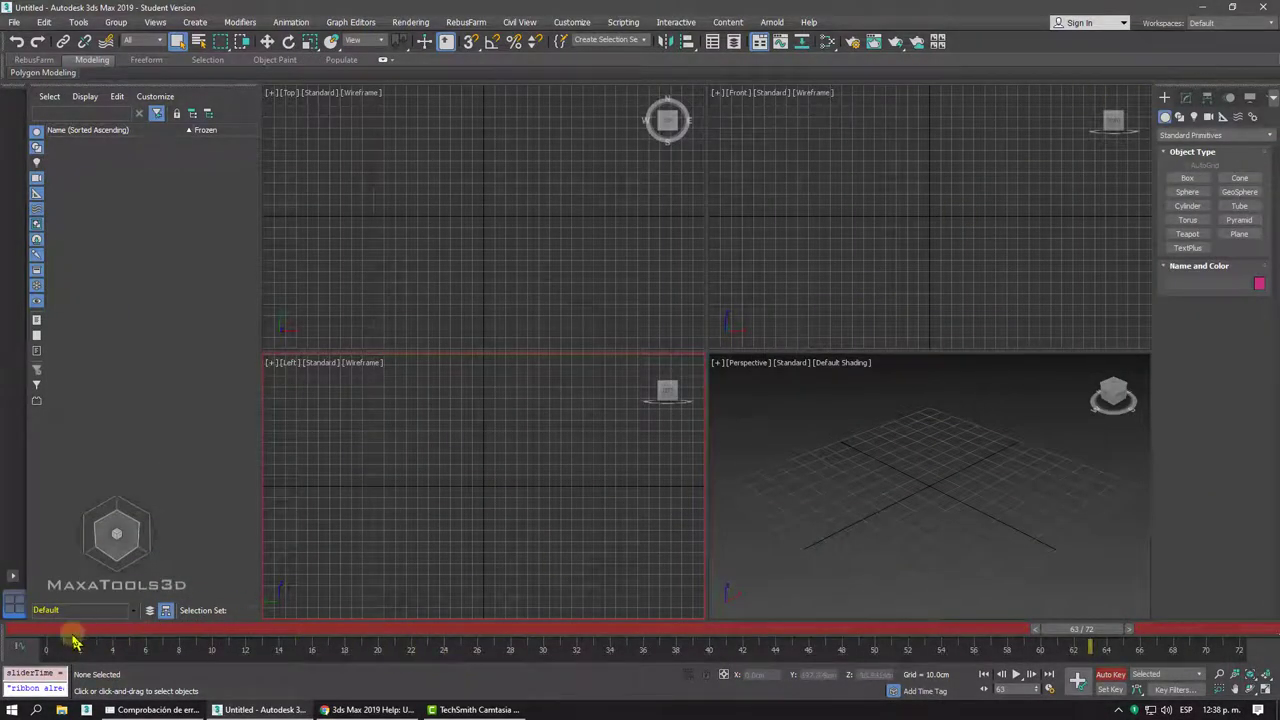
Scrub to frame 44 and draw Teapot001 in the Perspective viewport
{"action": "left_click_drag", "start_coordinate": [70, 630], "coordinate": [797, 614]}
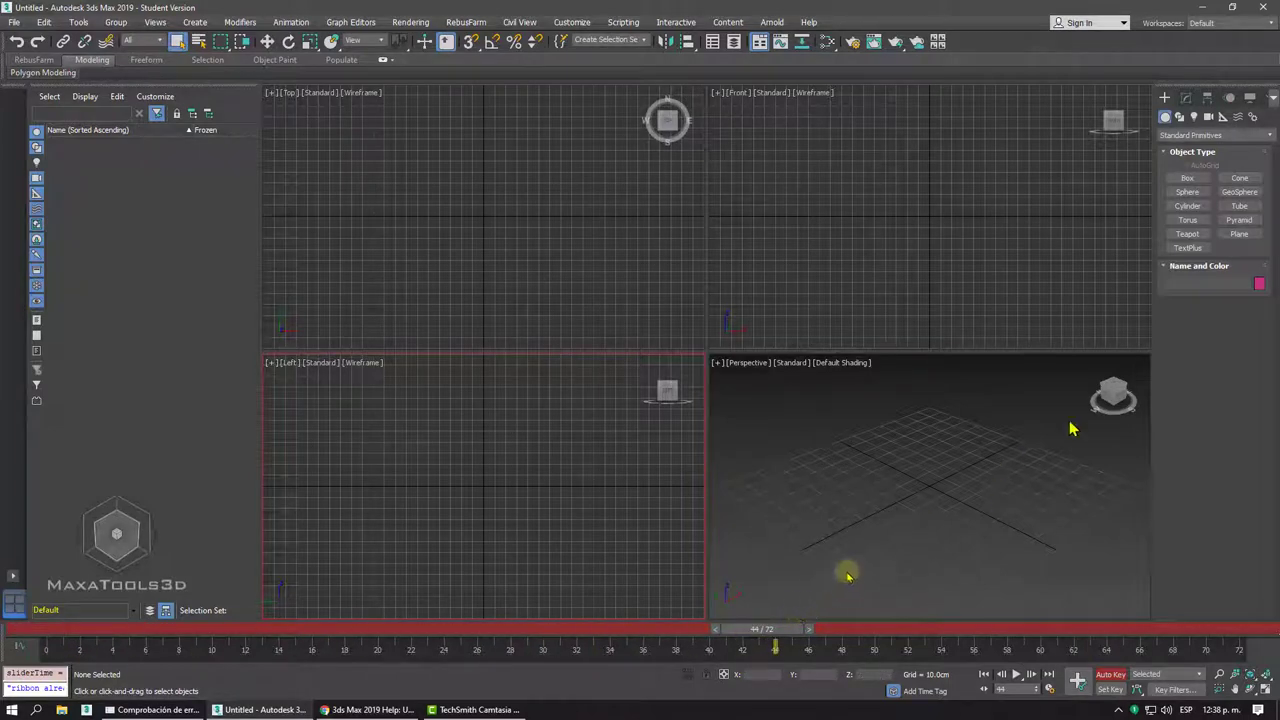
{"action": "left_click_drag", "start_coordinate": [1153, 332], "coordinate": [1129, 332]}
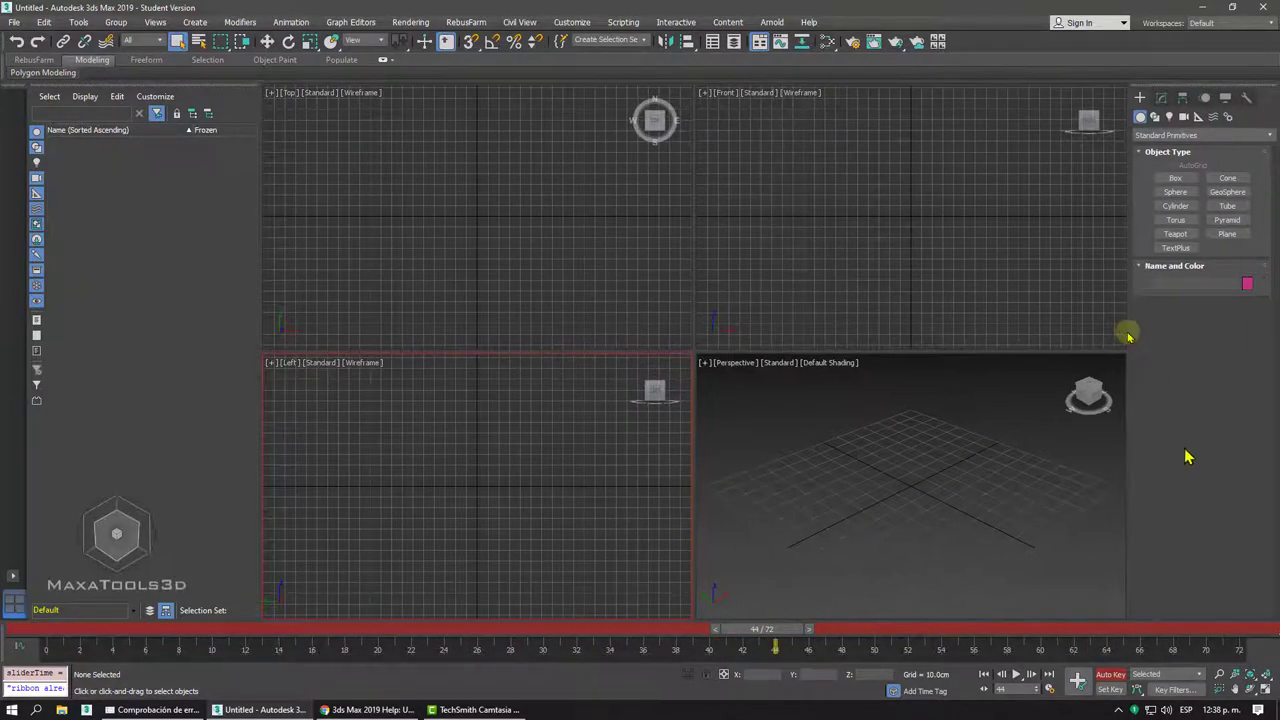
{"action": "left_click", "coordinate": [1168, 234]}
{"action": "mouse_move", "coordinate": [908, 486]}
{"action": "left_mouse_down"}
{"action": "mouse_move", "coordinate": [921, 497]}
{"action": "mouse_move", "coordinate": [900, 455]}
{"action": "left_mouse_up"}
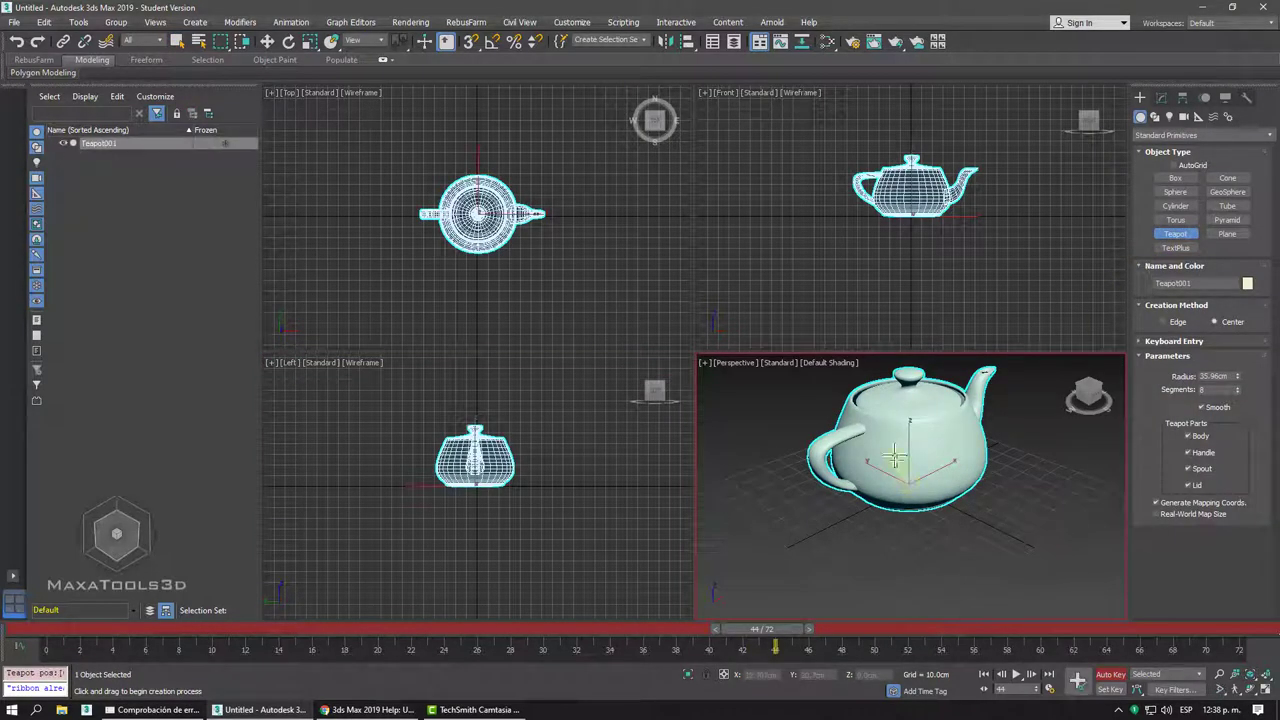
{"action": "right_click", "coordinate": [893, 457]}
{"action": "mouse_move", "coordinate": [849, 457]}
{"action": "middle_mouse_down", "text": "alt"}
{"action": "mouse_move", "coordinate": [849, 477]}
{"action": "mouse_move", "coordinate": [800, 460]}
{"action": "middle_mouse_up", "text": "alt"}
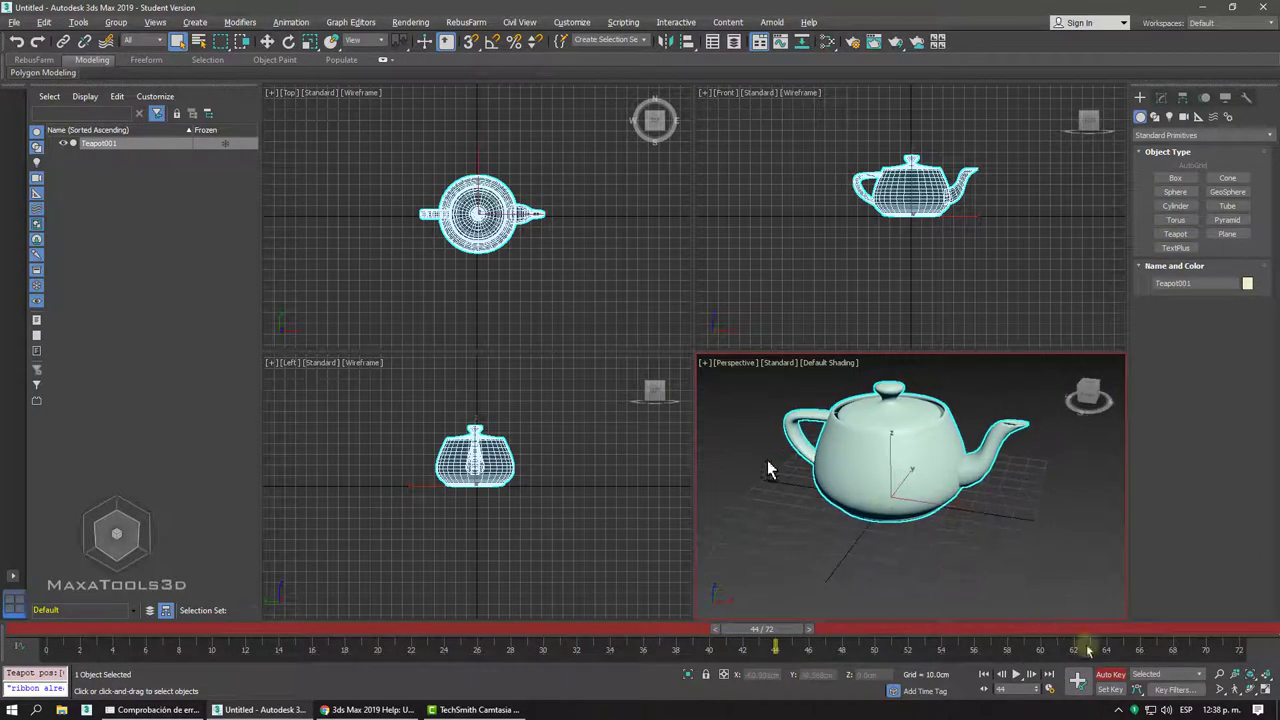
Turn off Auto Key, maximize the Perspective viewport, and show the teapot's Modify parameters
{"action": "left_click", "coordinate": [1112, 674]}
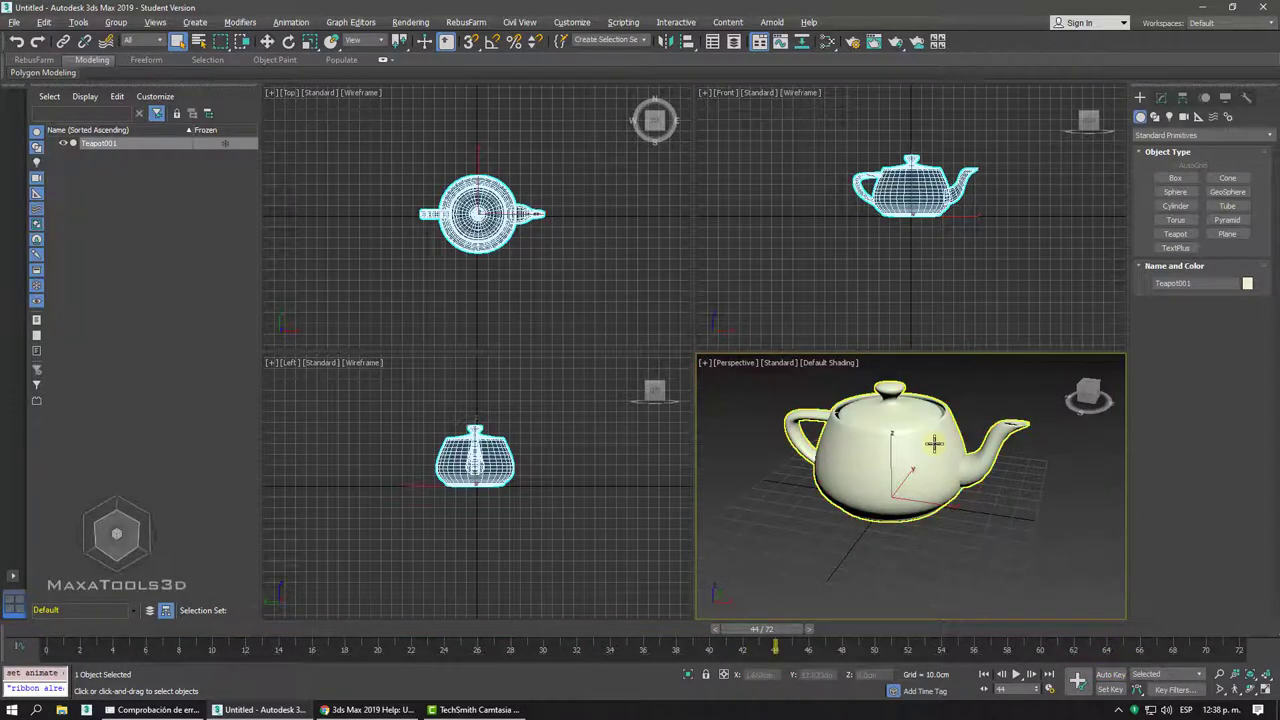
{"action": "key", "text": "alt+w"}
{"action": "mouse_move", "coordinate": [871, 443]}
{"action": "middle_mouse_down", "text": "alt"}
{"action": "mouse_move", "coordinate": [695, 420]}
{"action": "mouse_move", "coordinate": [787, 398]}
{"action": "middle_mouse_up", "text": "alt"}
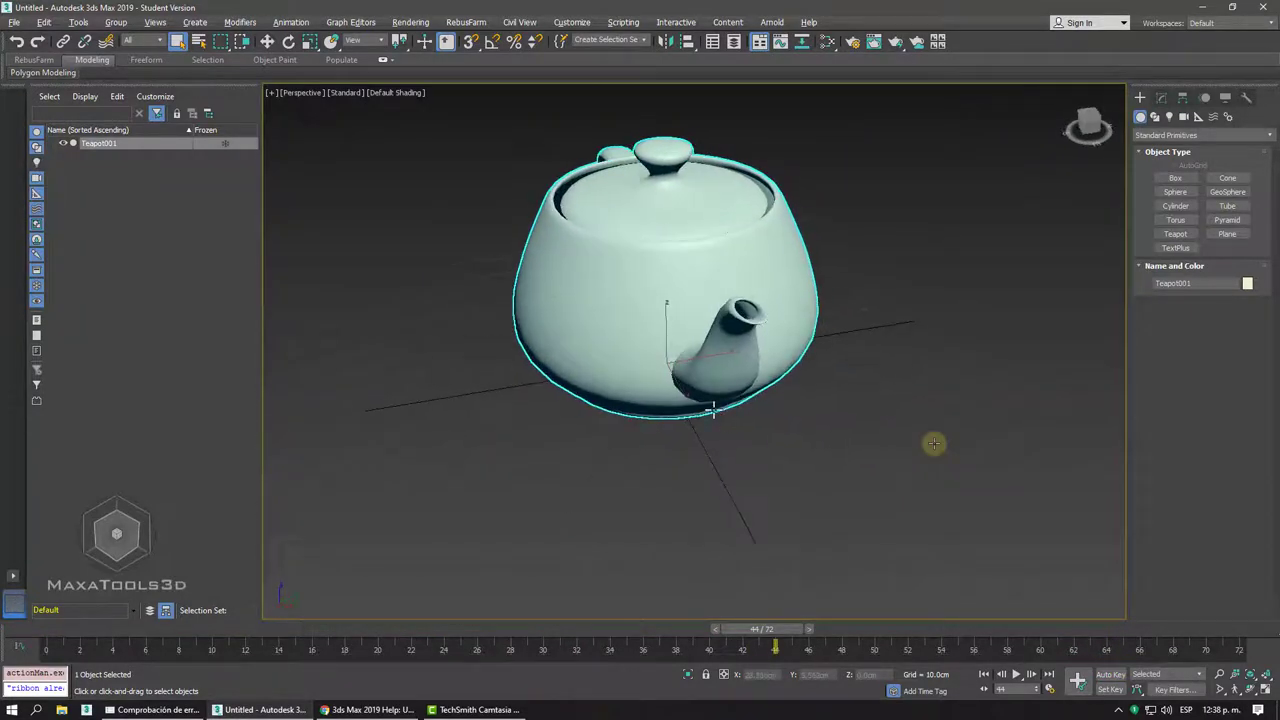
{"action": "middle_click_drag", "start_coordinate": [933, 443], "coordinate": [960, 407], "text": "alt"}
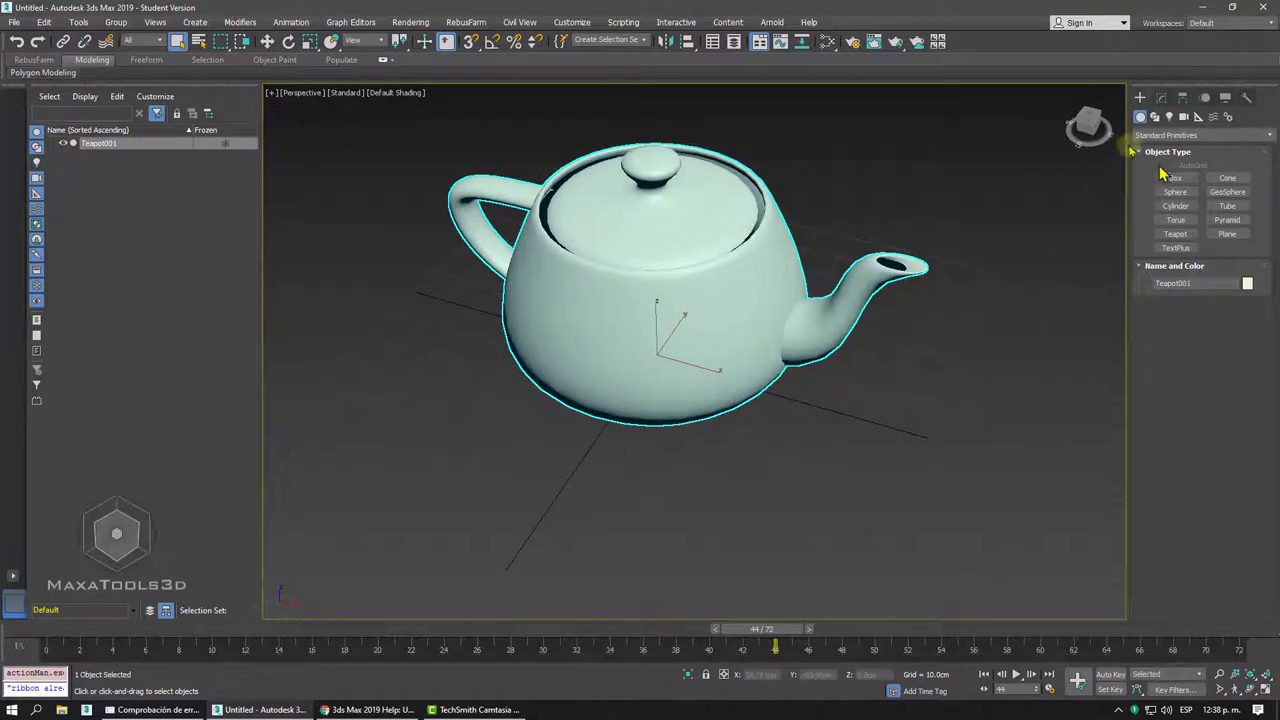
{"action": "left_click", "coordinate": [1161, 97]}
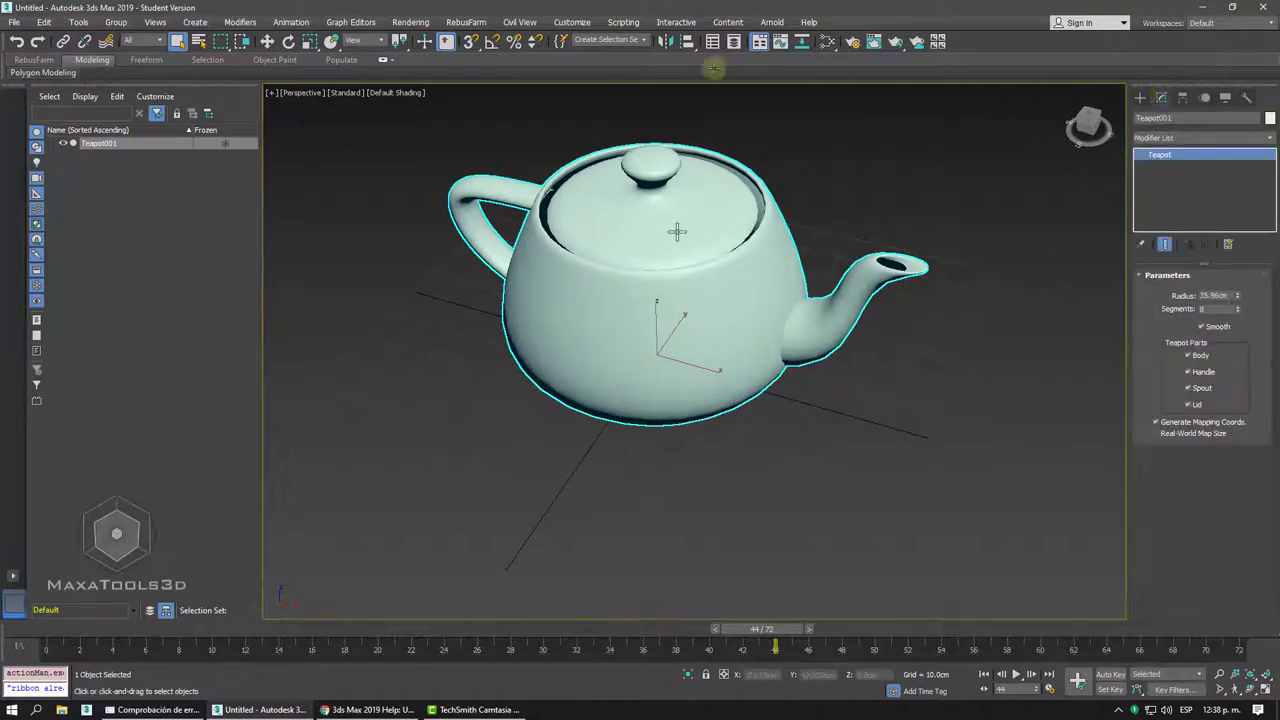
Zero Teapot001's X and Y in Move Transform Type-In so it sits at 0, 0, 0 cm
{"action": "key", "text": "w"}
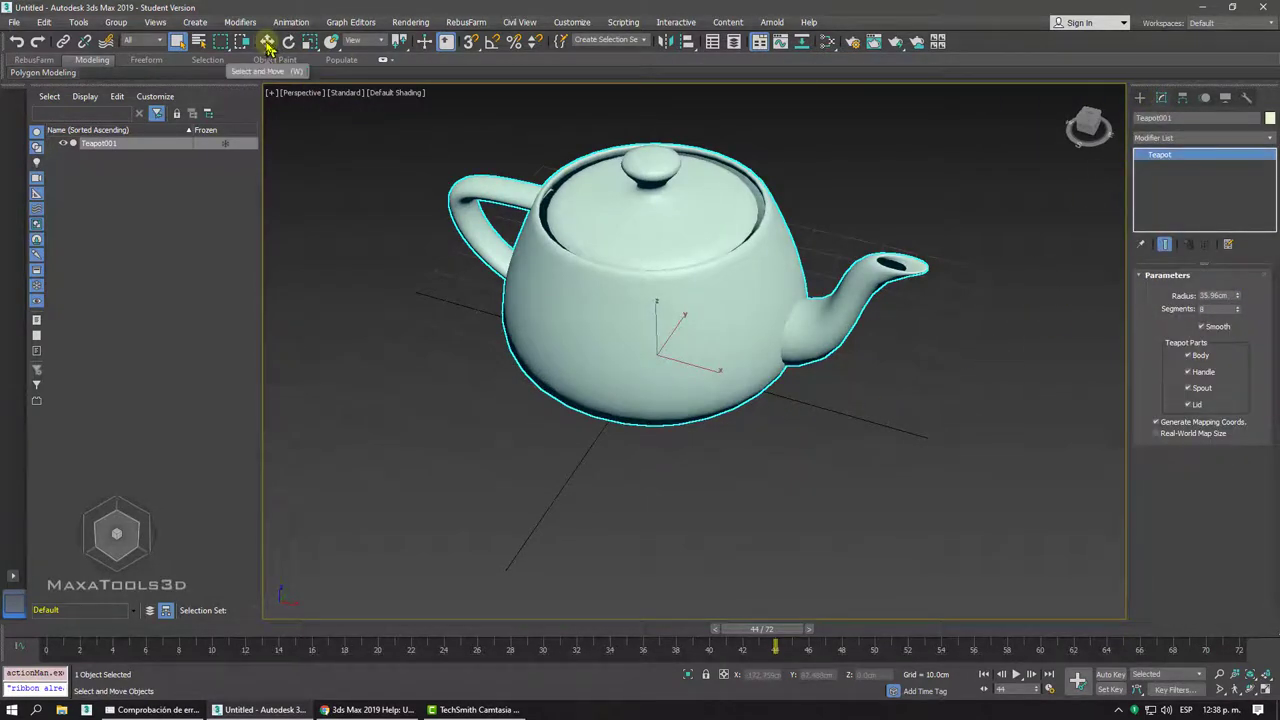
{"action": "right_click", "coordinate": [267, 43]}
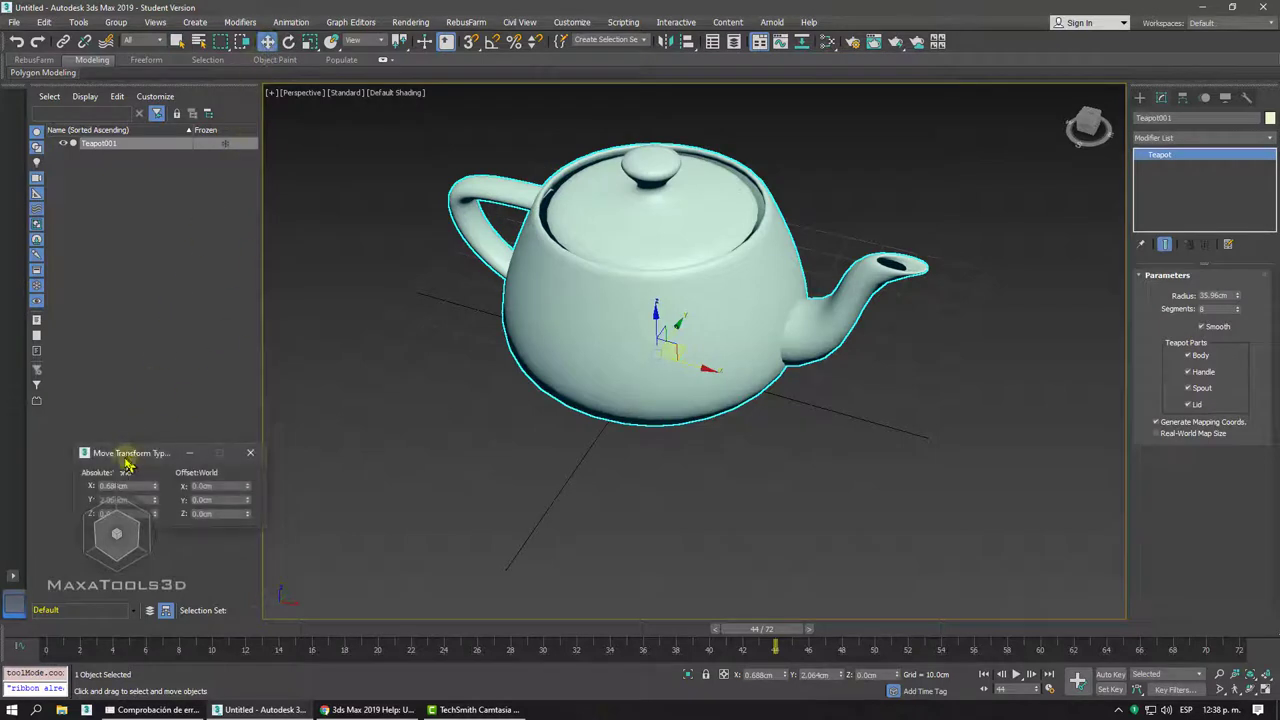
{"action": "left_click_drag", "start_coordinate": [126, 455], "coordinate": [905, 113]}
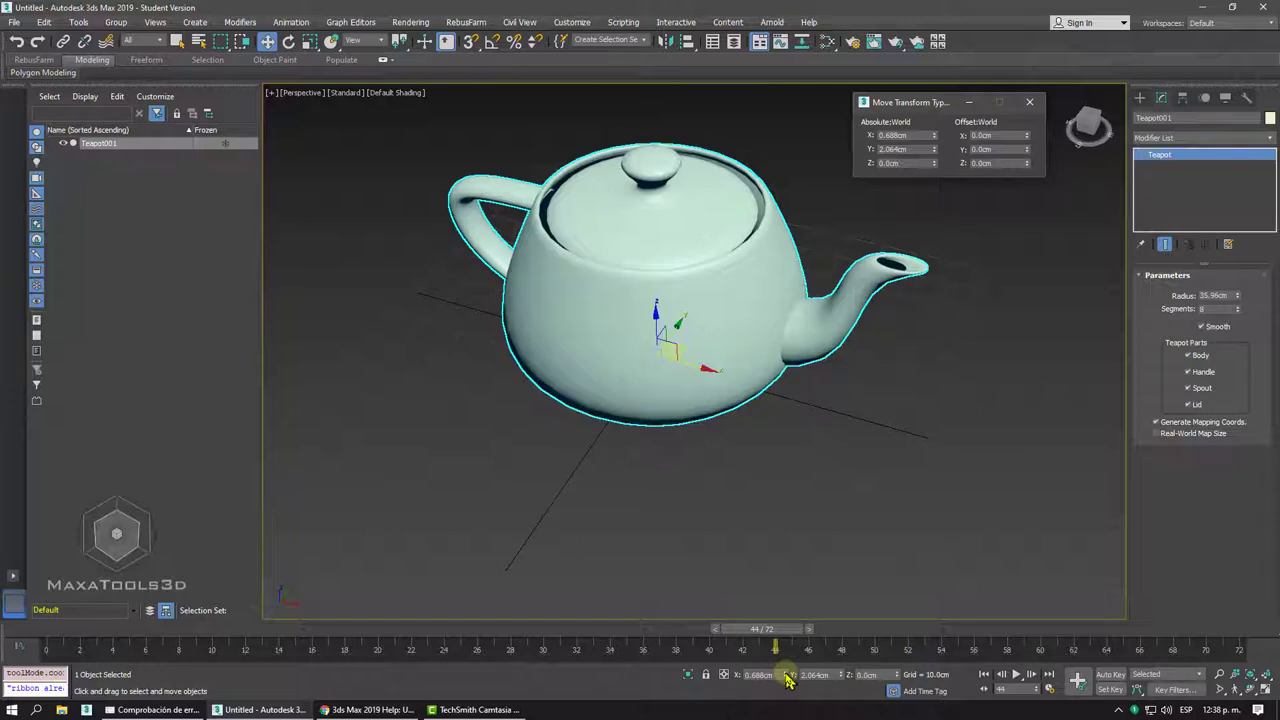
{"action": "right_click", "coordinate": [786, 675]}
{"action": "right_click", "coordinate": [843, 675]}
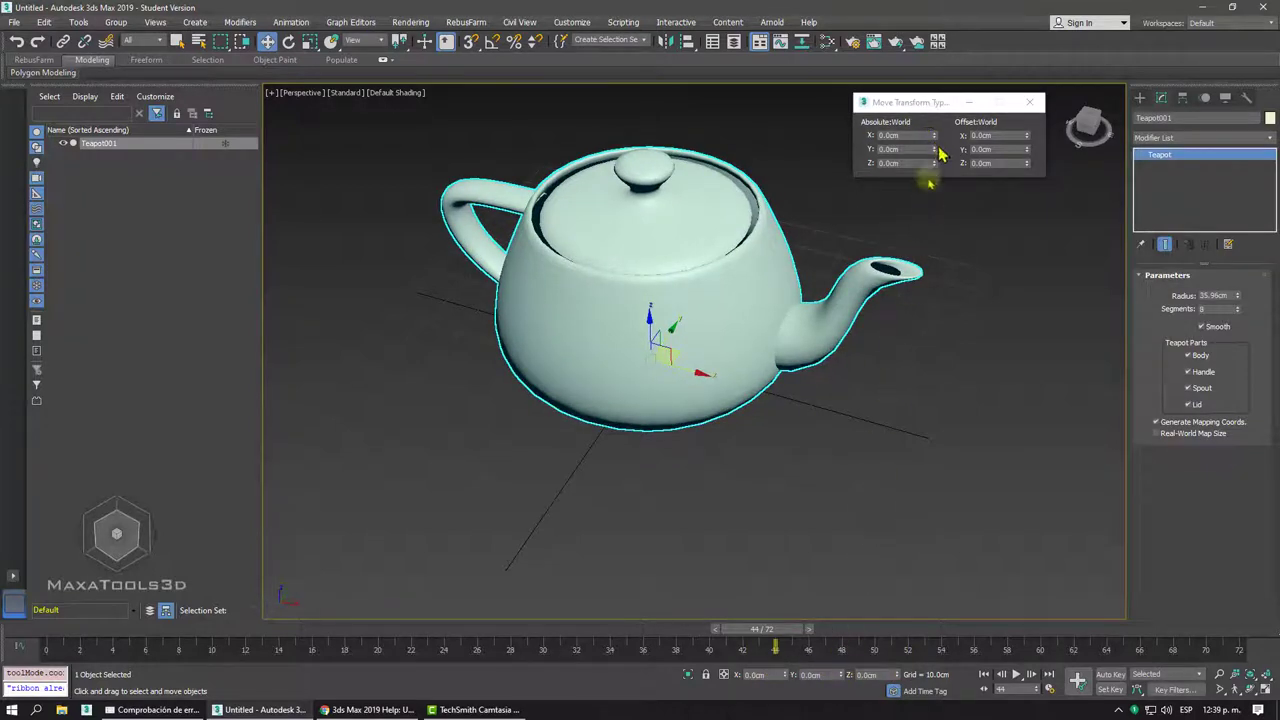
{"action": "left_click_drag", "start_coordinate": [934, 149], "coordinate": [940, 160]}
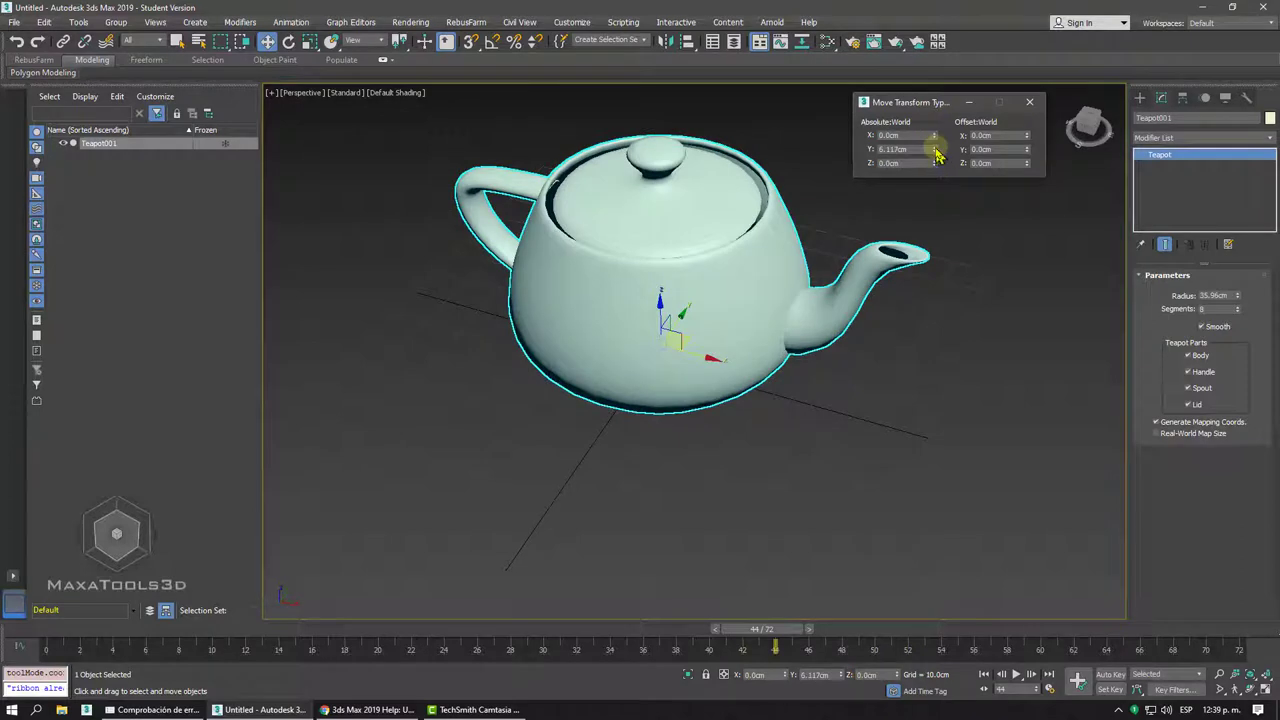
{"action": "right_click", "coordinate": [936, 150]}
{"action": "middle_click_drag", "start_coordinate": [640, 314], "coordinate": [712, 255], "text": "alt"}
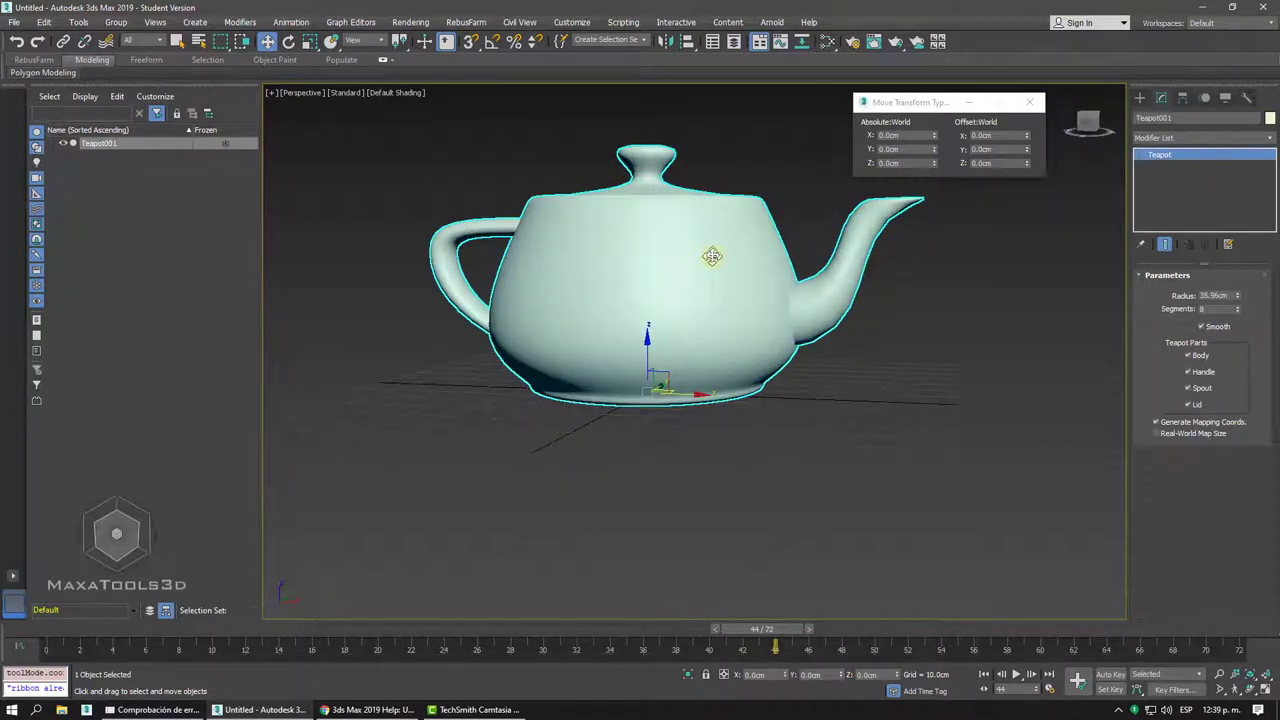
{"action": "mouse_move", "coordinate": [689, 314]}
{"action": "middle_mouse_down", "text": "alt"}
{"action": "mouse_move", "coordinate": [729, 369]}
{"action": "mouse_move", "coordinate": [508, 162]}
{"action": "middle_mouse_up", "text": "alt"}
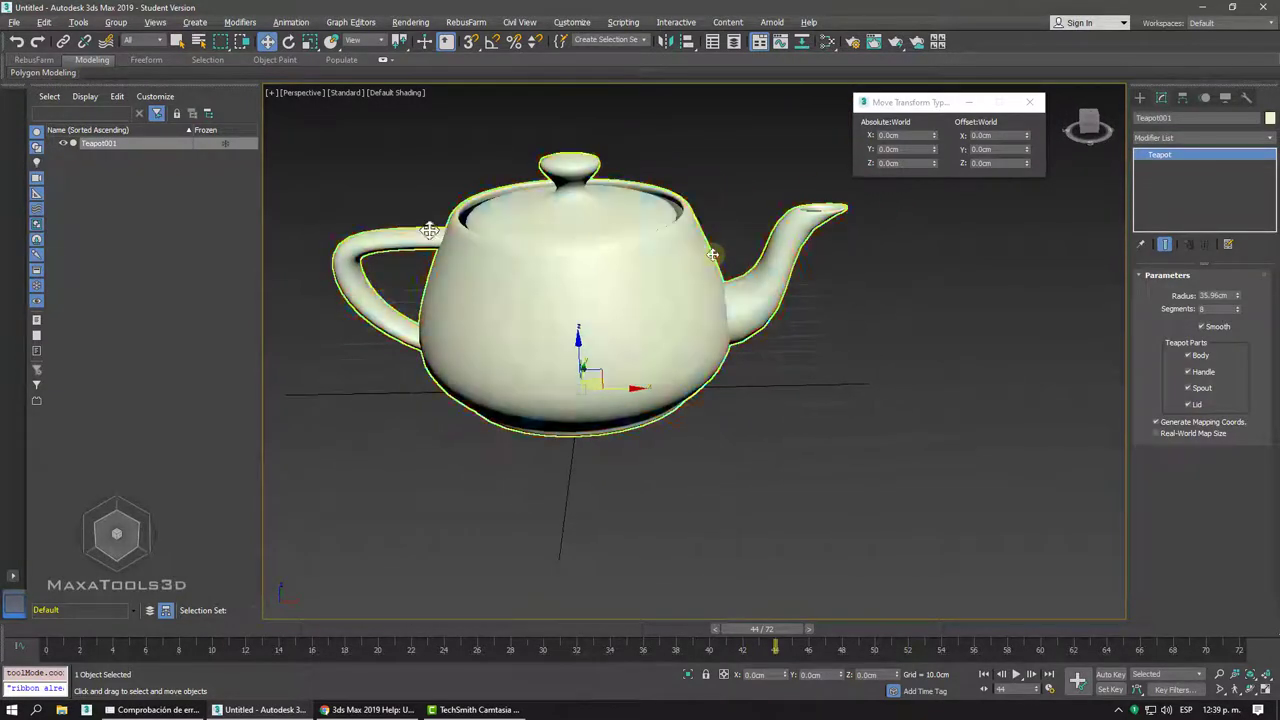
{"action": "left_click_drag", "start_coordinate": [882, 103], "coordinate": [327, 102]}
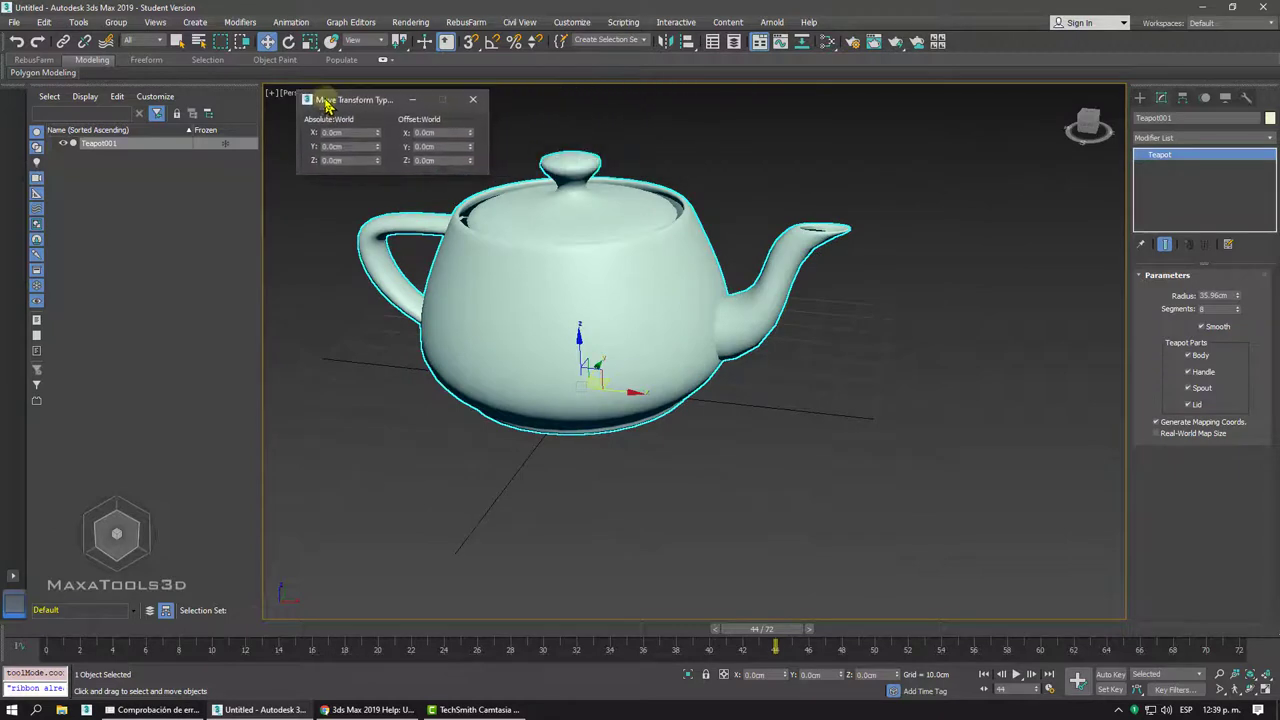
With the Scale tool active, set Teapot001's Radius to 50 cm and orbit to inspect it
{"action": "left_click", "coordinate": [288, 41]}
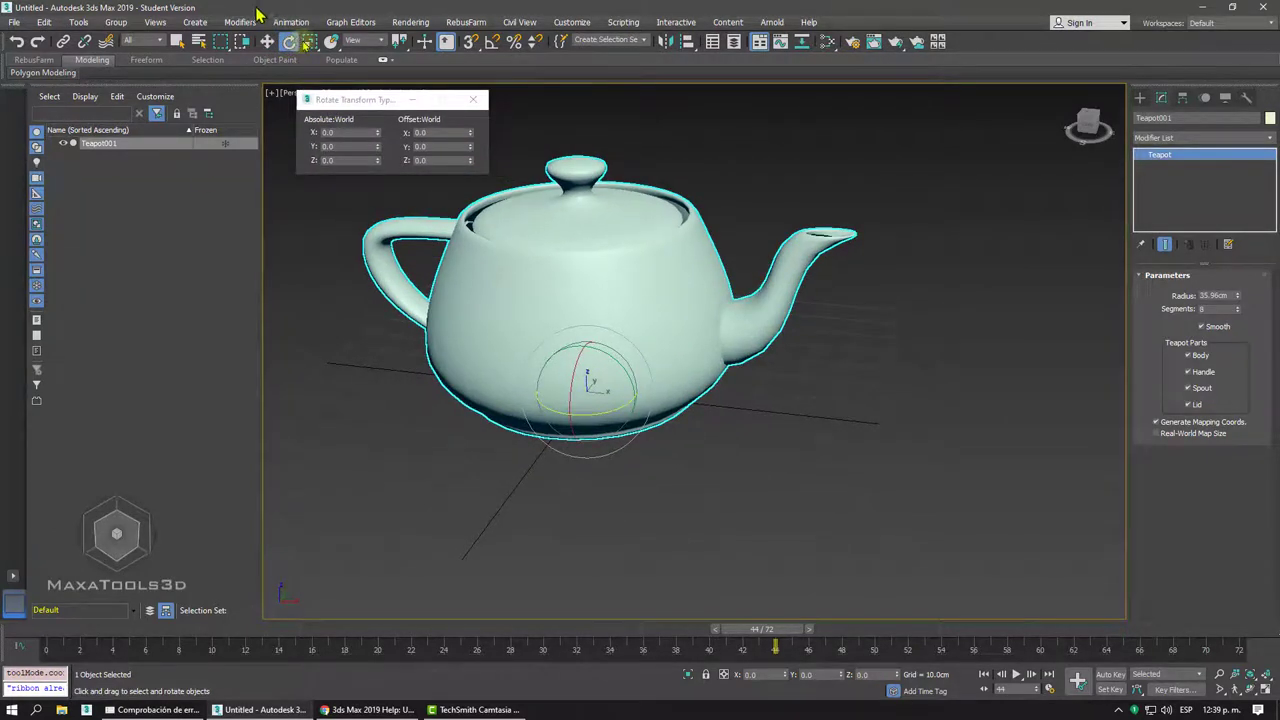
{"action": "left_click", "coordinate": [307, 41]}
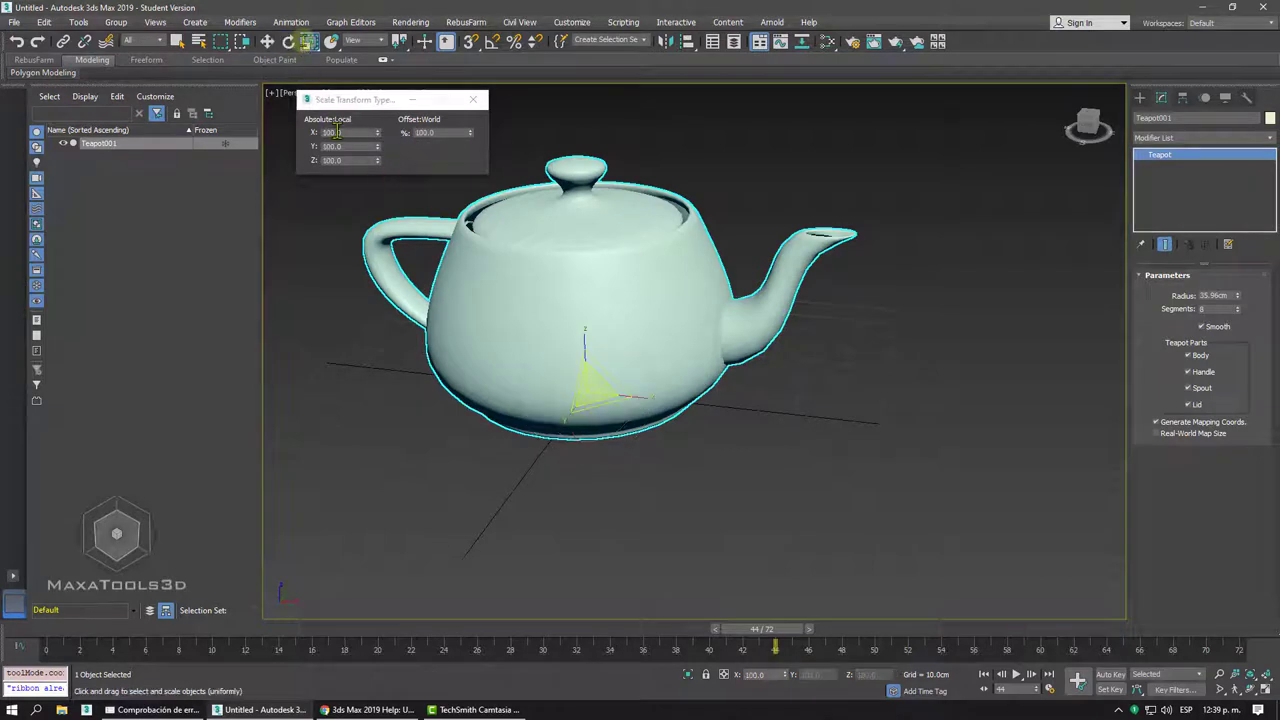
{"action": "middle_click_drag", "start_coordinate": [752, 278], "coordinate": [788, 308], "text": "alt"}
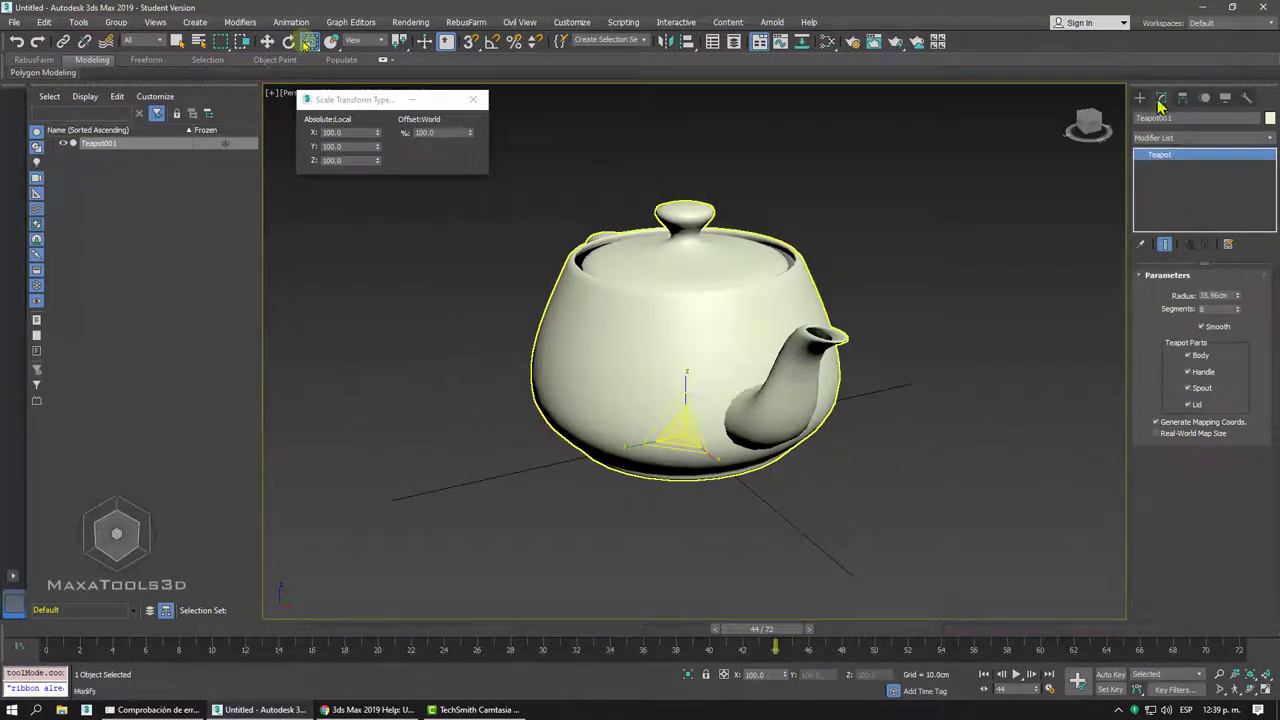
{"action": "double_click", "coordinate": [1214, 295]}
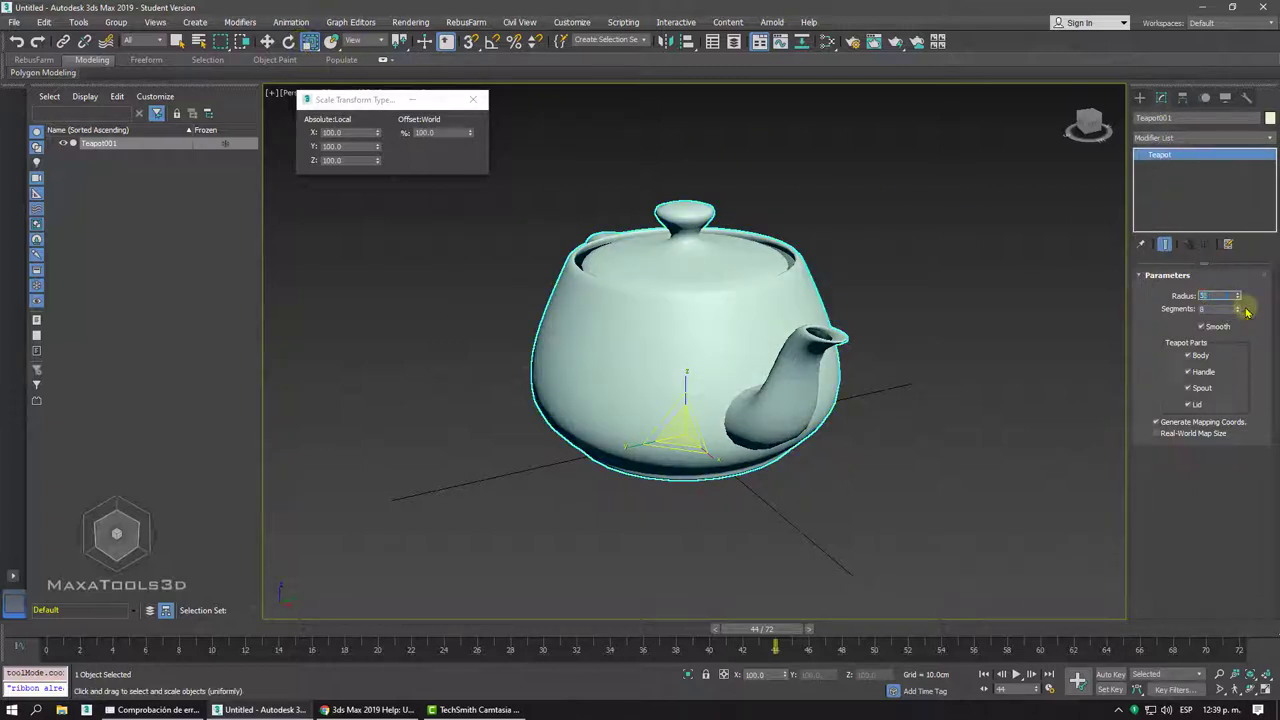
{"action": "type", "text": "50"}
{"action": "key", "text": "Return"}
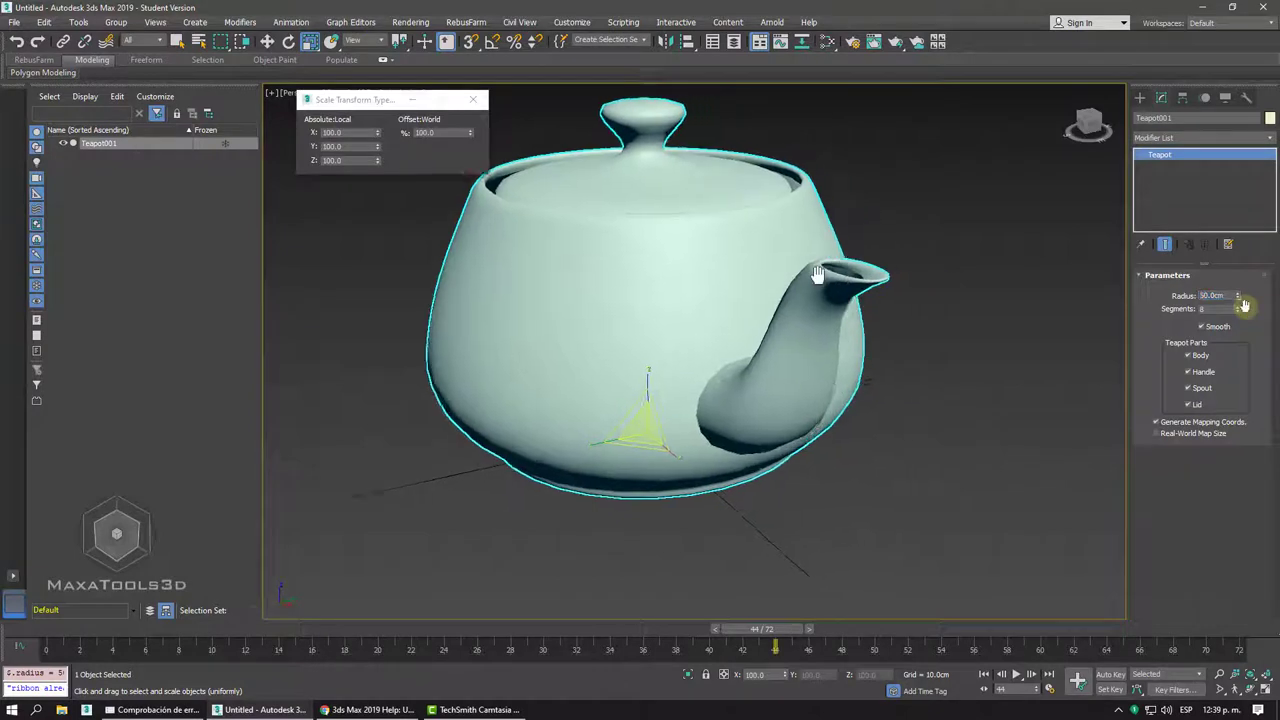
{"action": "middle_click_drag", "start_coordinate": [953, 296], "coordinate": [985, 290], "text": "alt"}
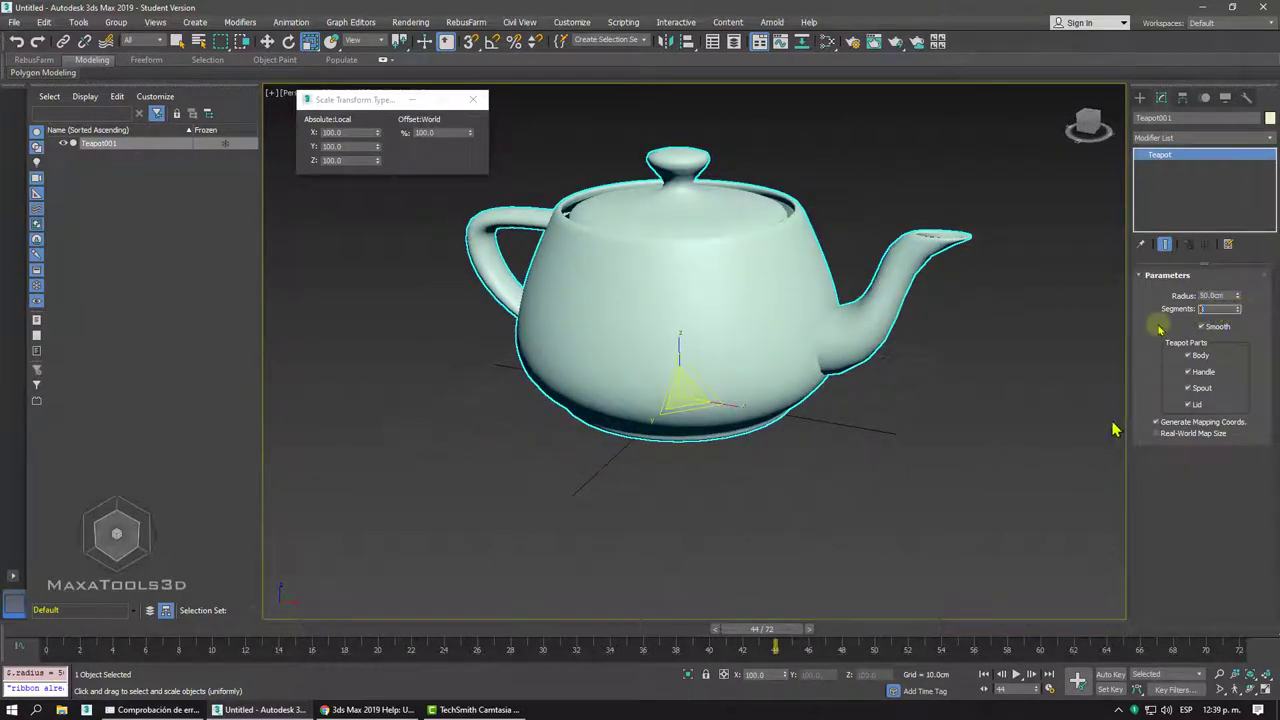
{"action": "middle_click_drag", "start_coordinate": [823, 323], "coordinate": [875, 325], "text": "alt"}
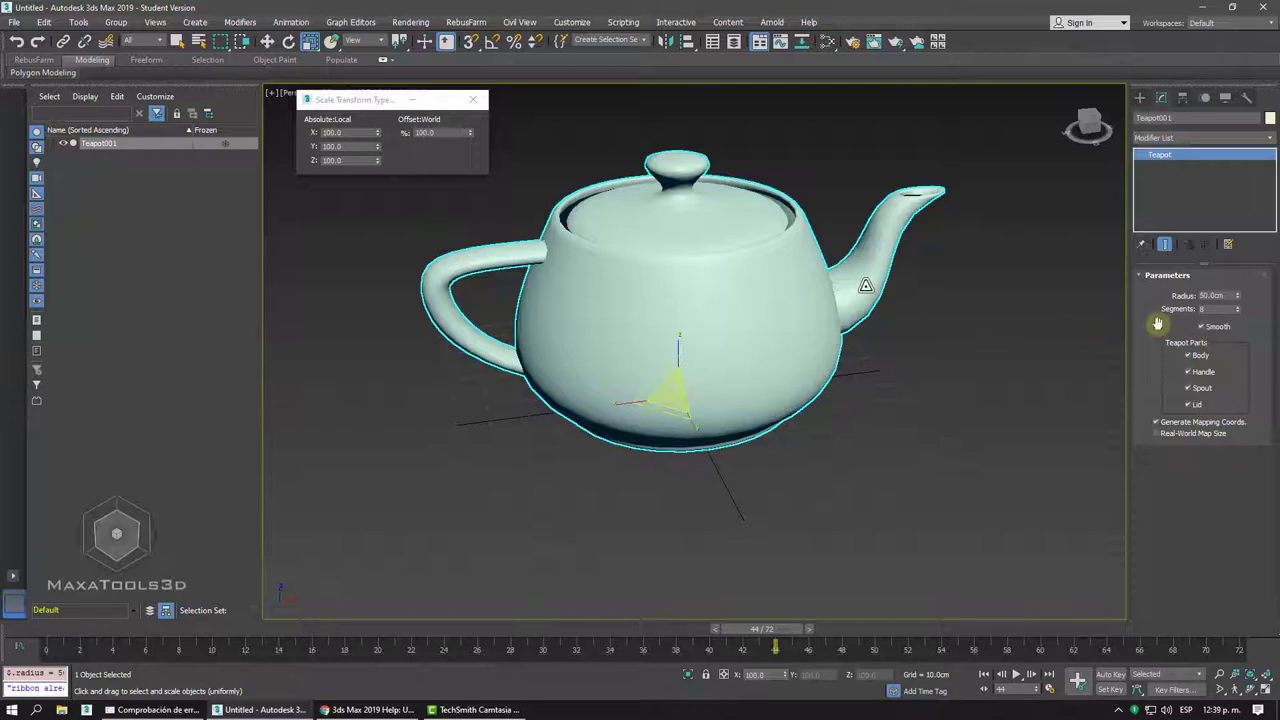
{"action": "middle_click_drag", "start_coordinate": [866, 285], "coordinate": [1032, 347], "text": "alt"}
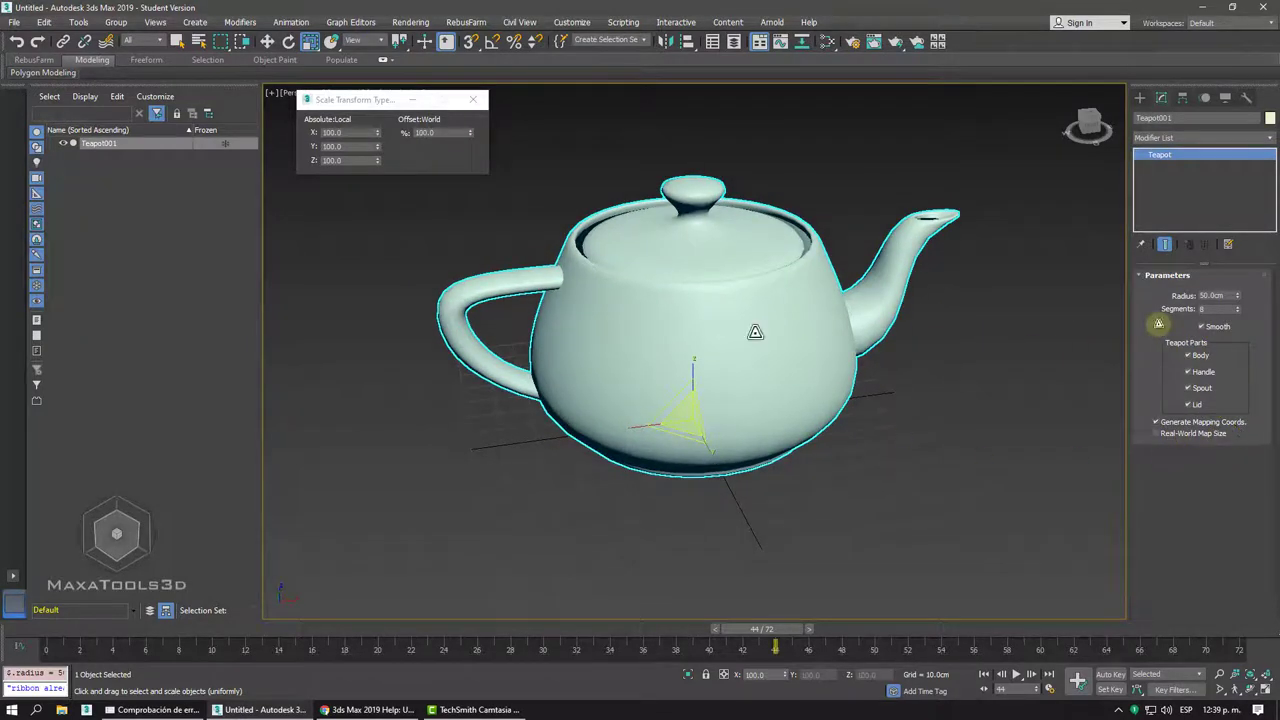
{"action": "mouse_move", "coordinate": [745, 336]}
{"action": "middle_mouse_down", "text": "alt"}
{"action": "mouse_move", "coordinate": [630, 296]}
{"action": "mouse_move", "coordinate": [778, 388]}
{"action": "middle_mouse_up", "text": "alt"}
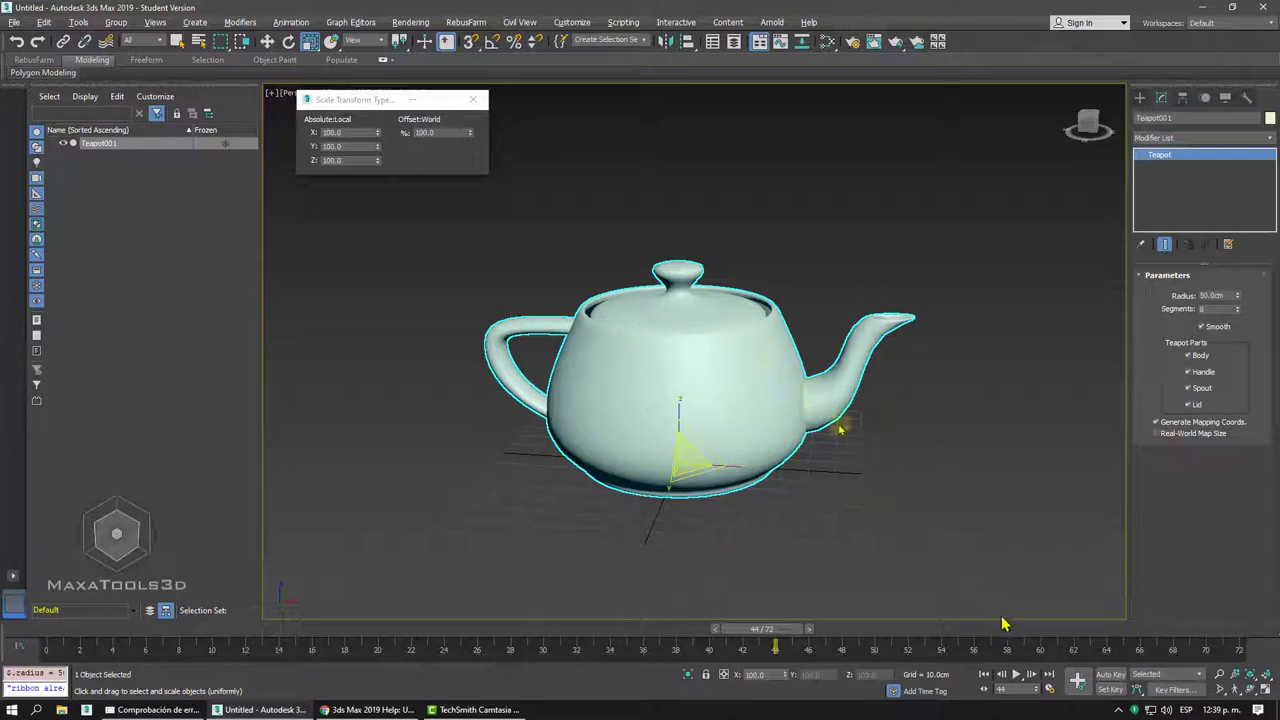
Turn on Auto Key, return to frame 0, and drag the timeline end toward frame 64
{"action": "left_click", "coordinate": [1110, 674]}
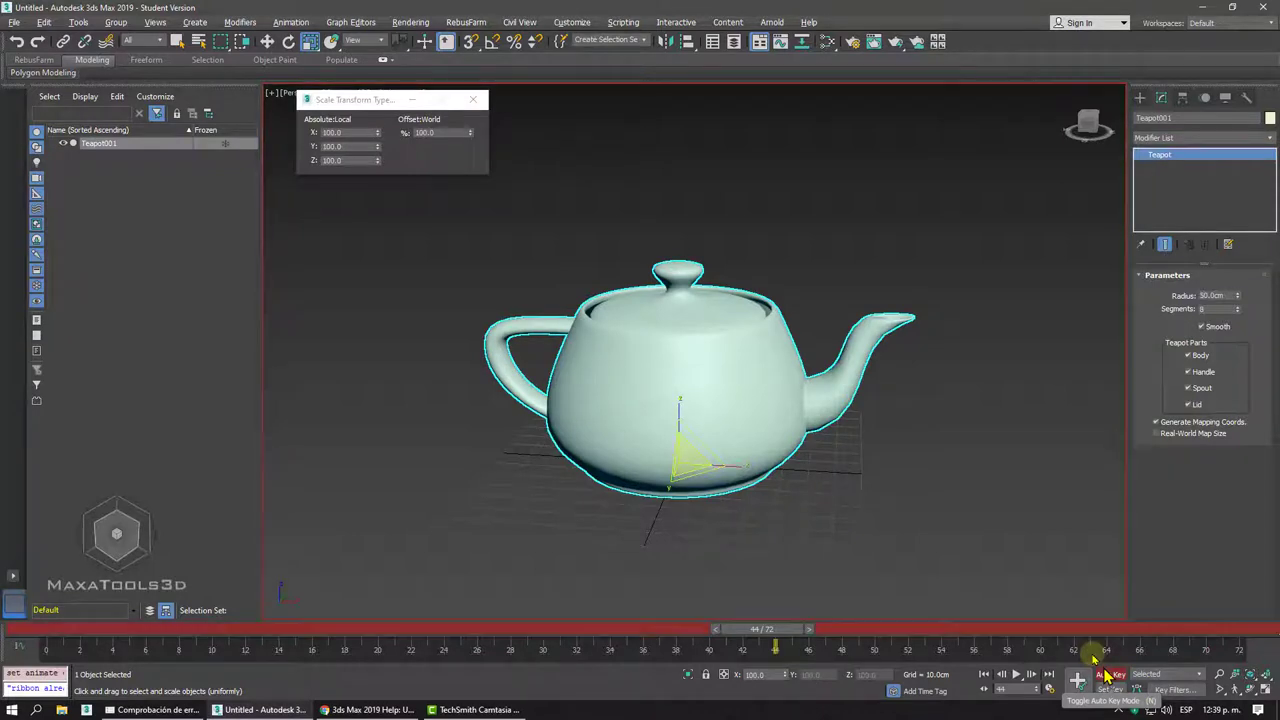
{"action": "left_click_drag", "start_coordinate": [762, 628], "coordinate": [50, 628]}
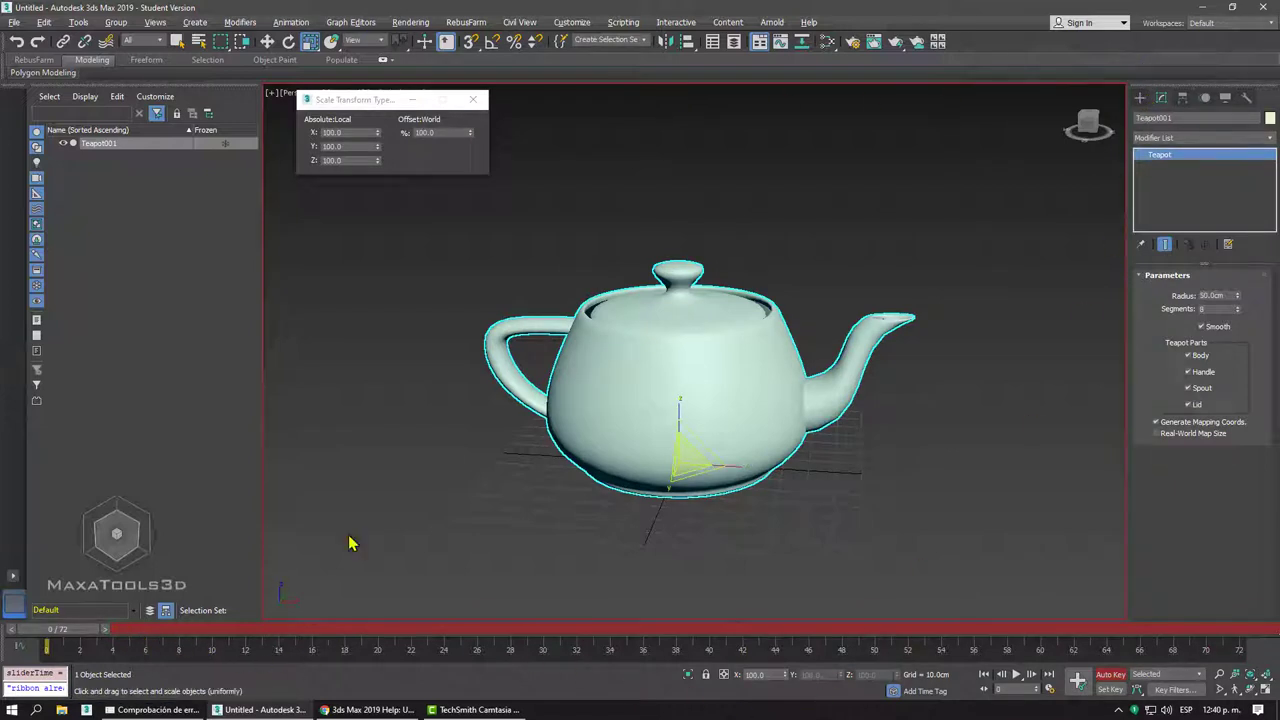
{"action": "right_click_drag", "start_coordinate": [1058, 655], "coordinate": [1205, 655], "text": "ctrl+alt"}
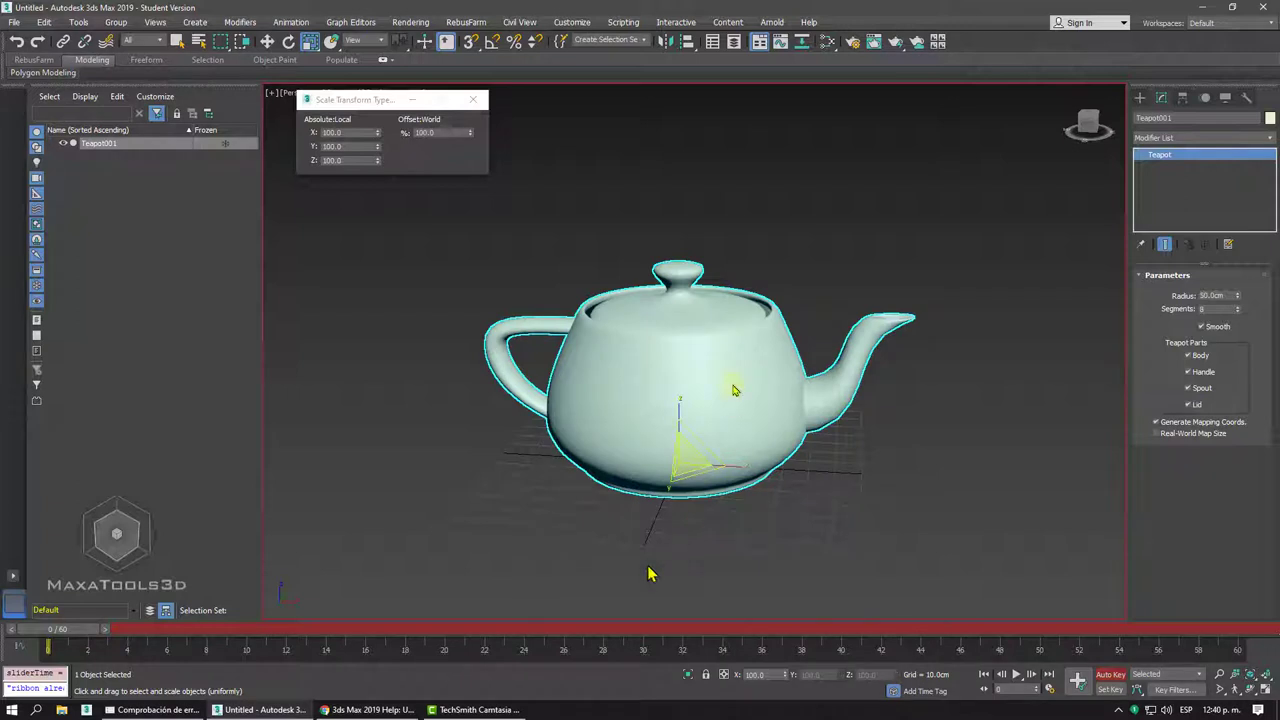
{"action": "mouse_move", "coordinate": [623, 405]}
{"action": "middle_mouse_down", "text": "alt"}
{"action": "mouse_move", "coordinate": [634, 343]}
{"action": "mouse_move", "coordinate": [583, 278]}
{"action": "middle_mouse_up", "text": "alt"}
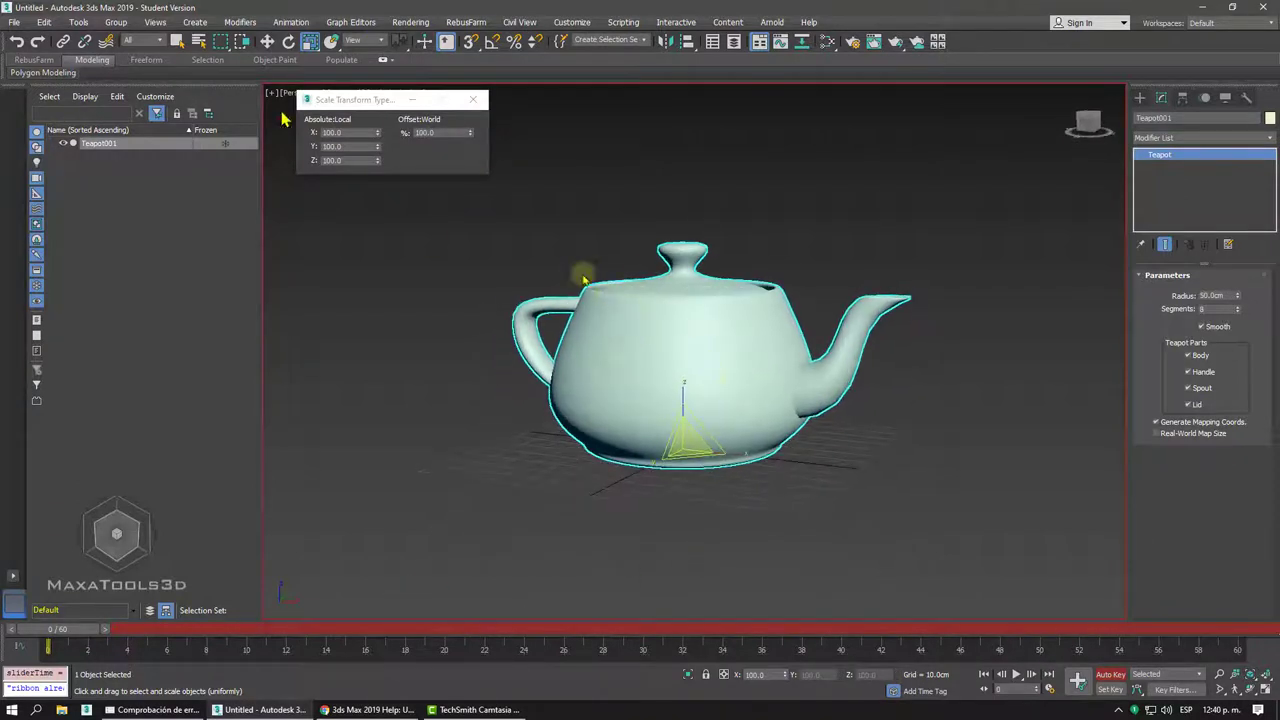
Cycle move, rotate and scale tools, set the time to frame 45, and check Time Configuration
{"action": "left_click", "coordinate": [266, 41]}
{"action": "middle_click_drag", "start_coordinate": [700, 438], "coordinate": [647, 480], "text": "alt"}
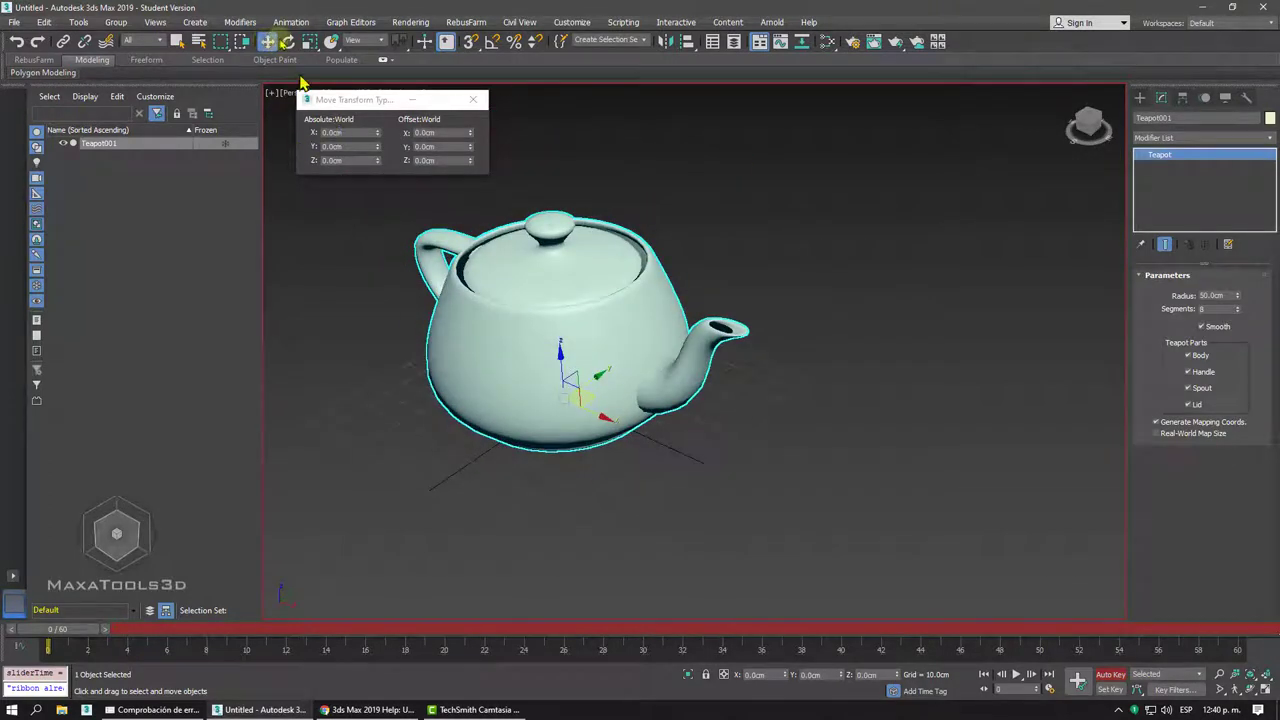
{"action": "left_click", "coordinate": [288, 41]}
{"action": "left_click", "coordinate": [309, 42]}
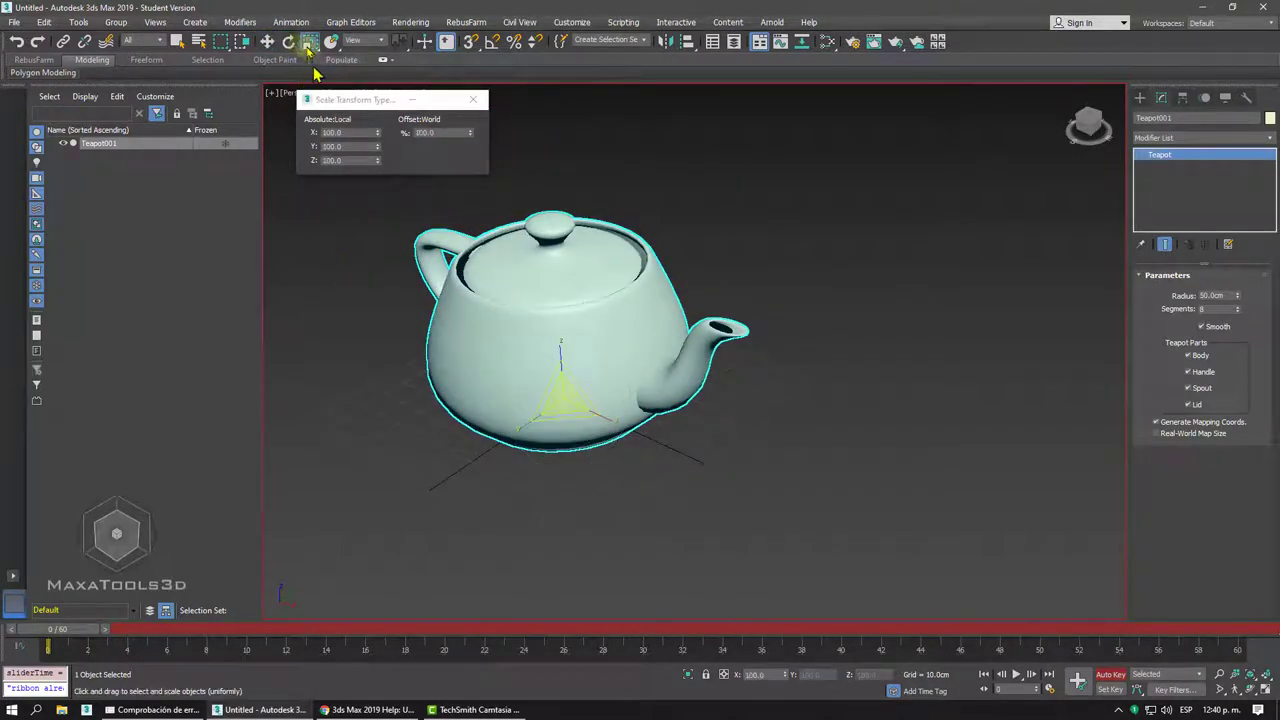
{"action": "left_click", "coordinate": [266, 42]}
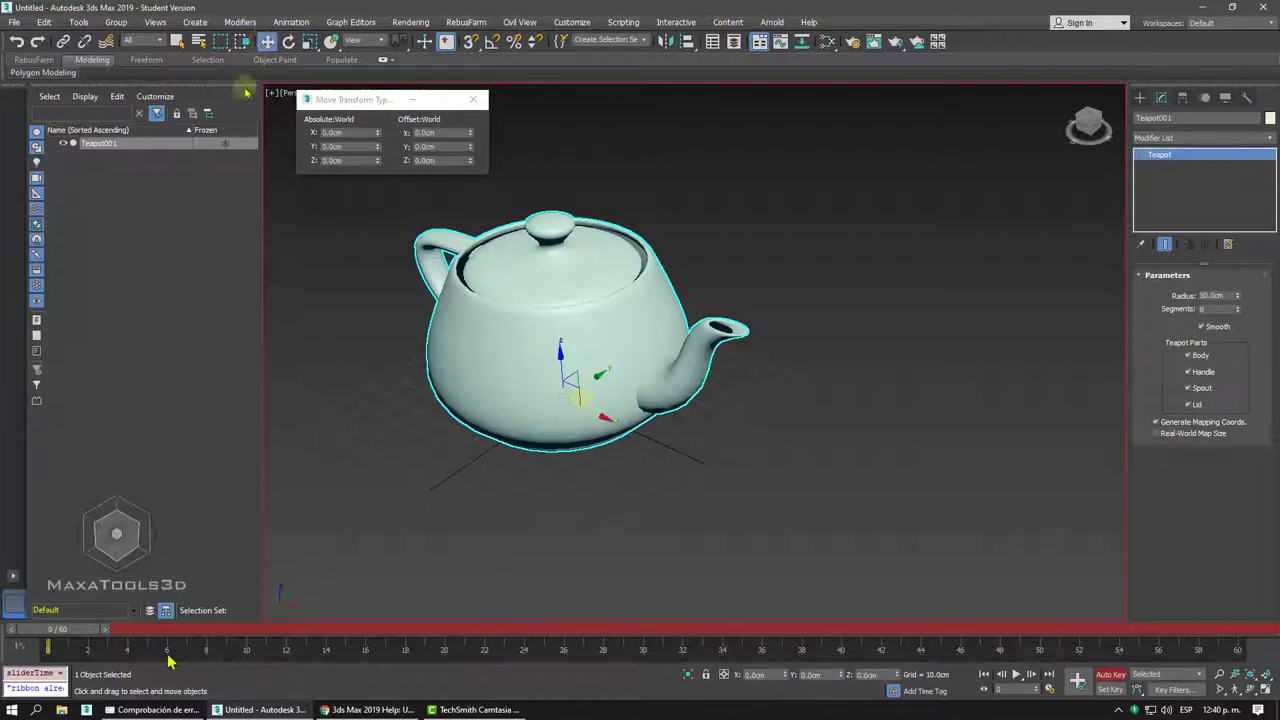
{"action": "mouse_move", "coordinate": [58, 638]}
{"action": "left_mouse_down"}
{"action": "mouse_move", "coordinate": [951, 634]}
{"action": "mouse_move", "coordinate": [977, 648]}
{"action": "mouse_move", "coordinate": [934, 648]}
{"action": "left_mouse_up"}
{"action": "key", "text": "w"}
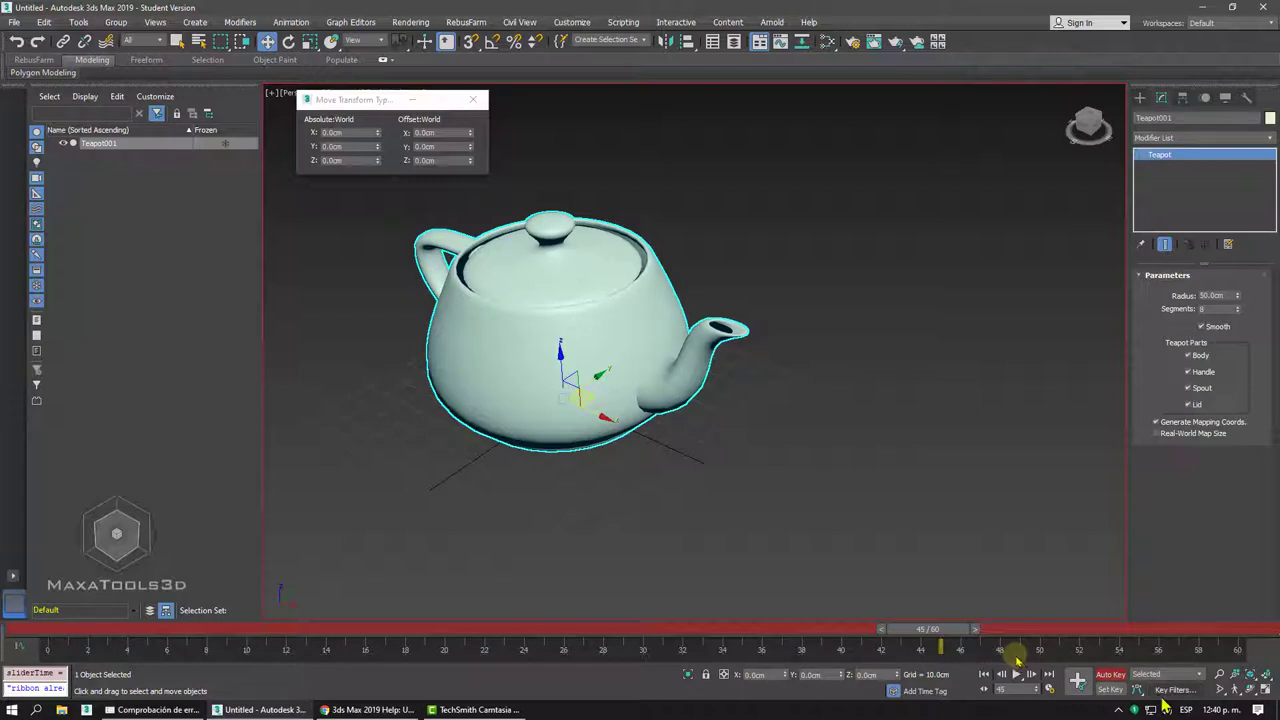
{"action": "left_click", "coordinate": [1048, 688]}
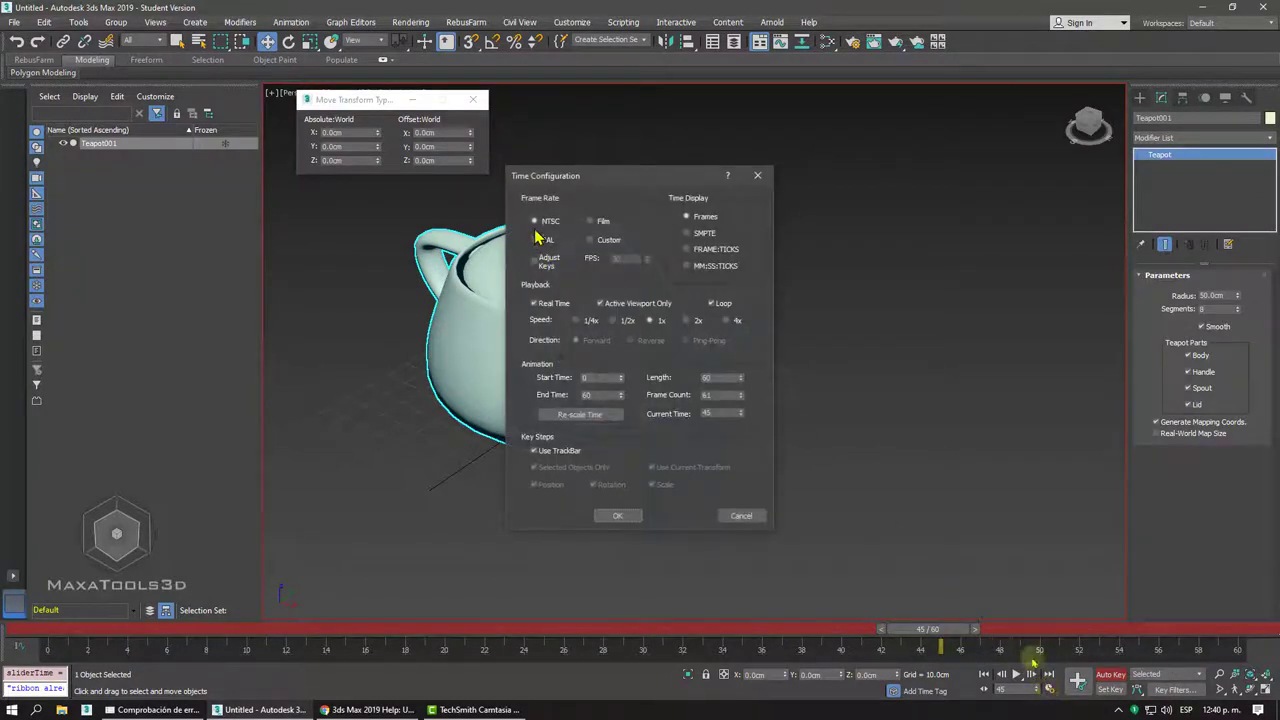
{"action": "left_click", "coordinate": [756, 178]}
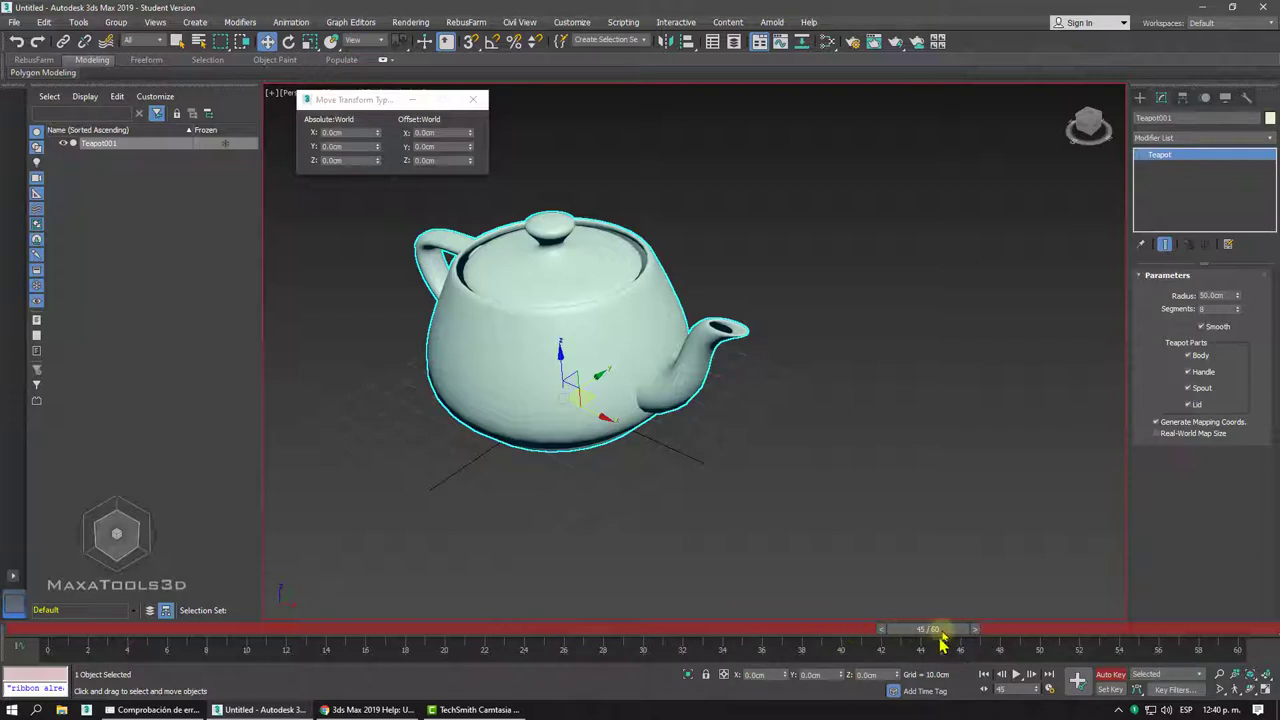
At frame 30, drag Teapot001 right along X to about 231.5 cm
{"action": "left_click_drag", "start_coordinate": [945, 636], "coordinate": [663, 636]}
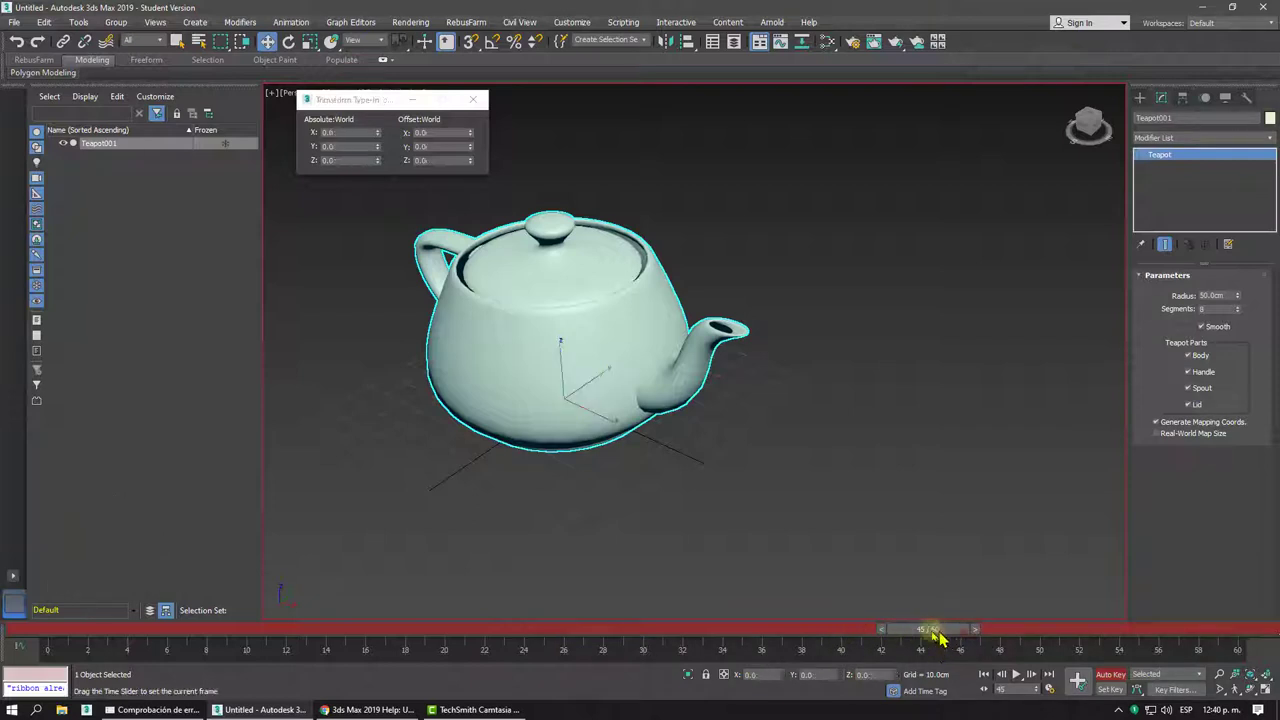
{"action": "key", "text": "w"}
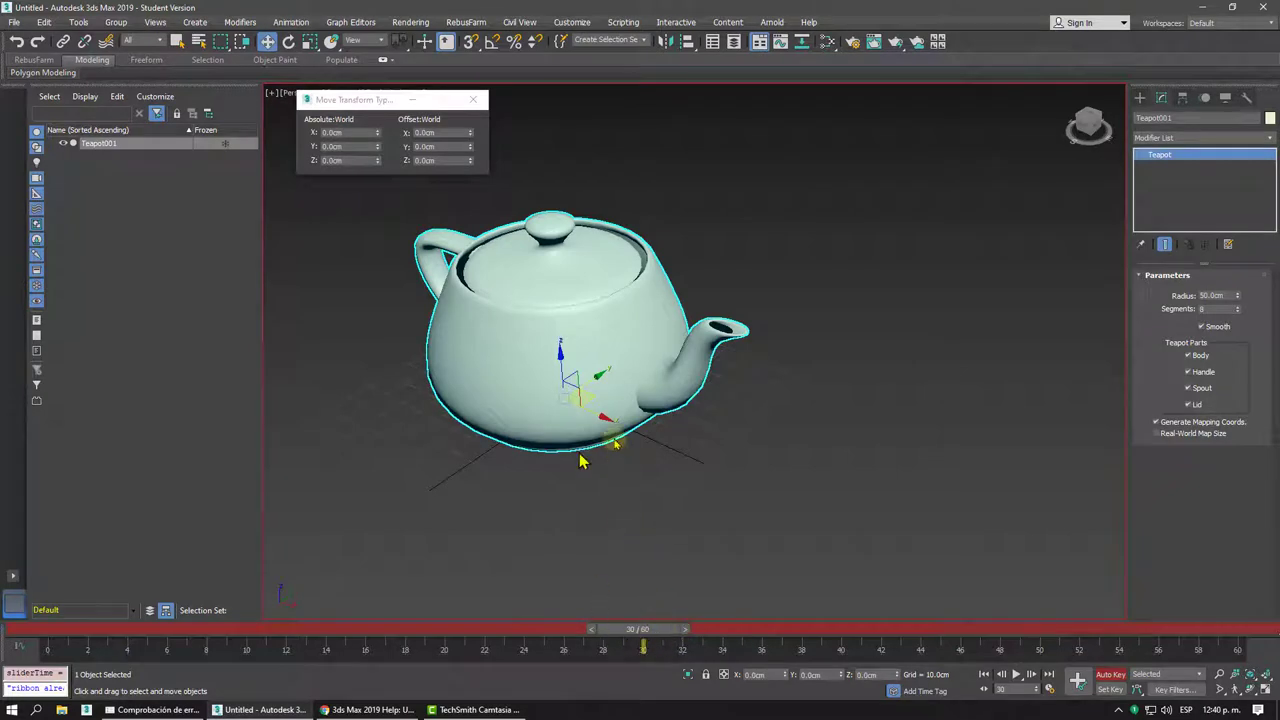
{"action": "middle_click_drag", "start_coordinate": [610, 448], "coordinate": [613, 438], "text": "alt"}
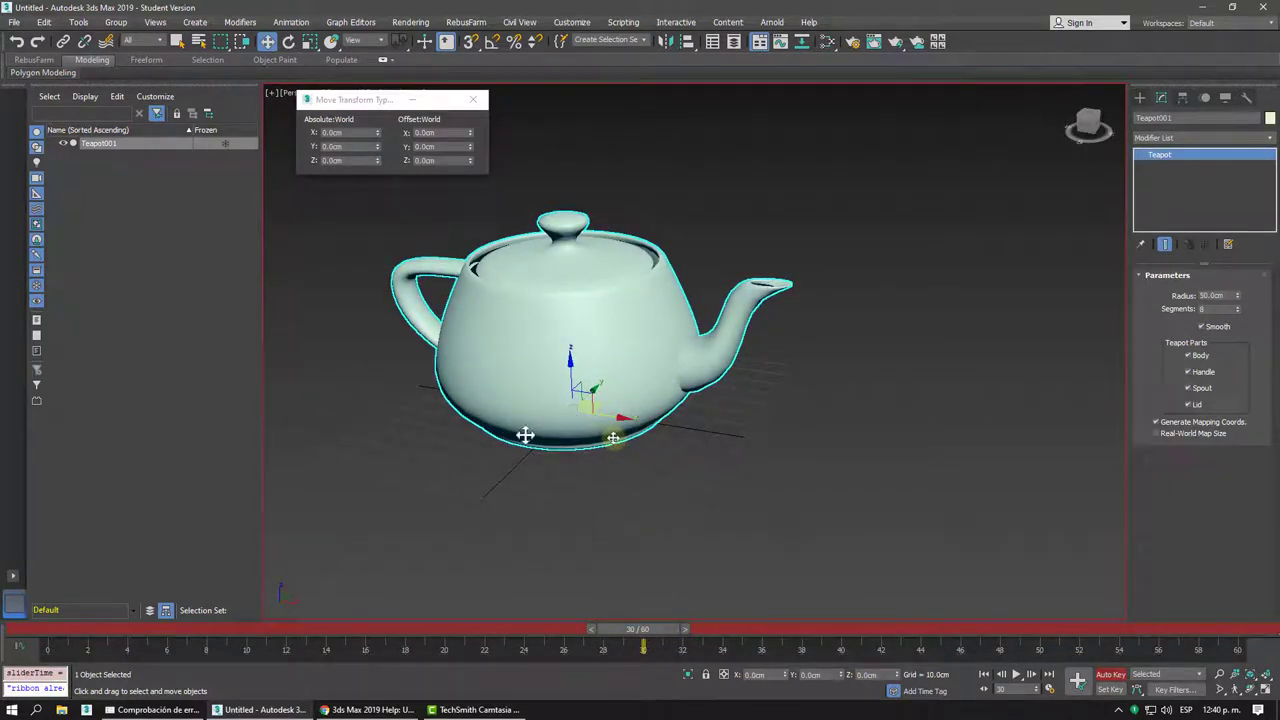
{"action": "middle_click_drag", "start_coordinate": [528, 434], "coordinate": [436, 438], "text": "alt"}
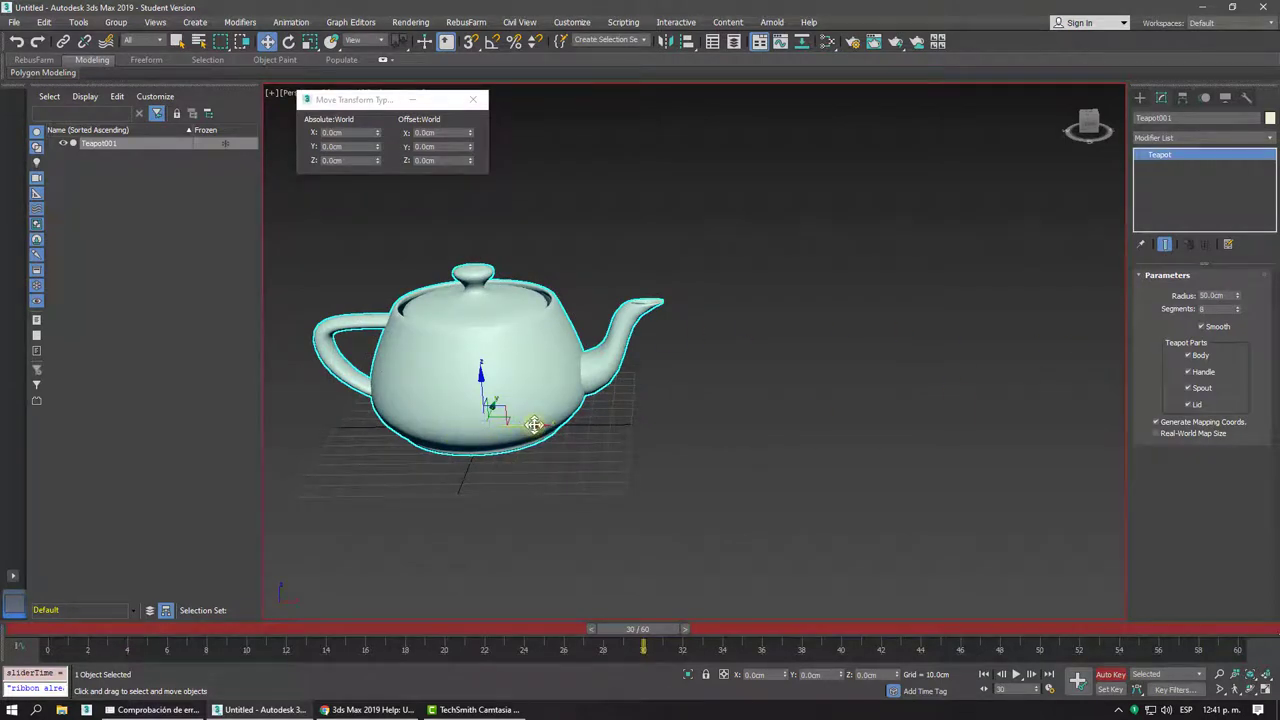
{"action": "mouse_move", "coordinate": [534, 424]}
{"action": "left_mouse_down"}
{"action": "mouse_move", "coordinate": [1029, 436]}
{"action": "mouse_move", "coordinate": [1013, 436]}
{"action": "left_mouse_up"}
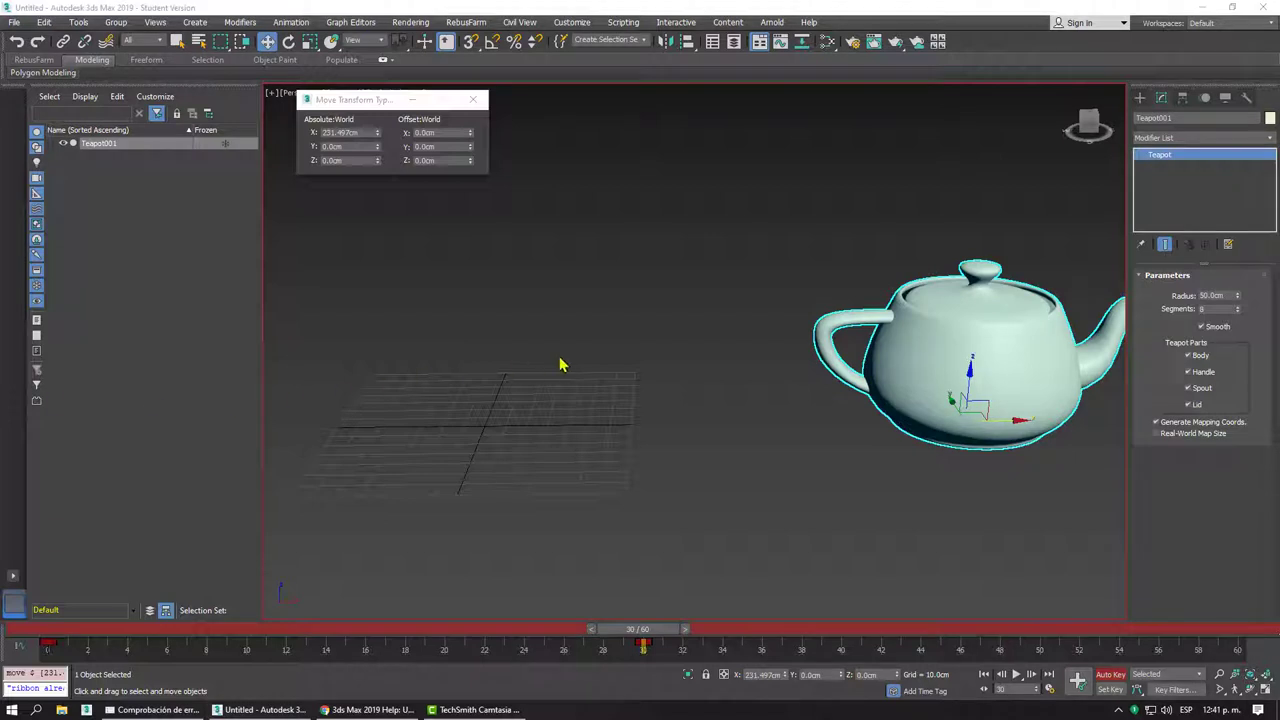
Set Teapot001's frame-30 Absolute X position to exactly 230 cm
{"action": "left_click", "coordinate": [48, 643]}
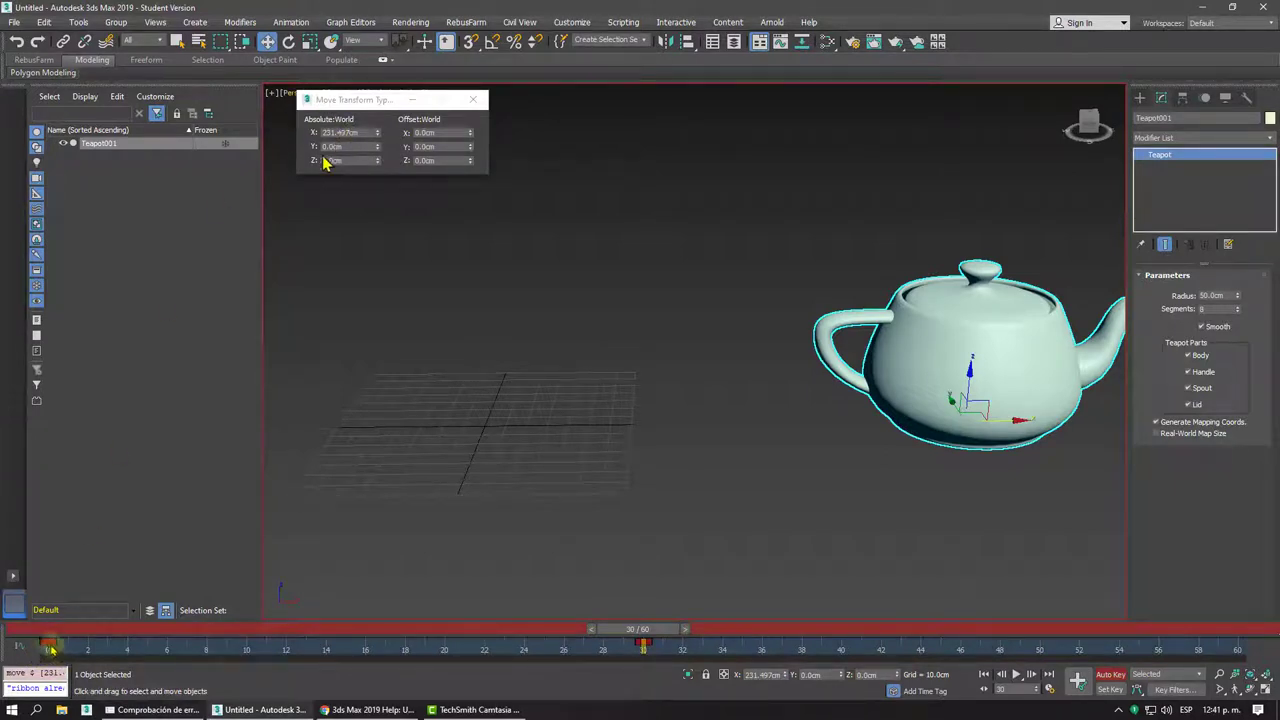
{"action": "left_click", "coordinate": [48, 643]}
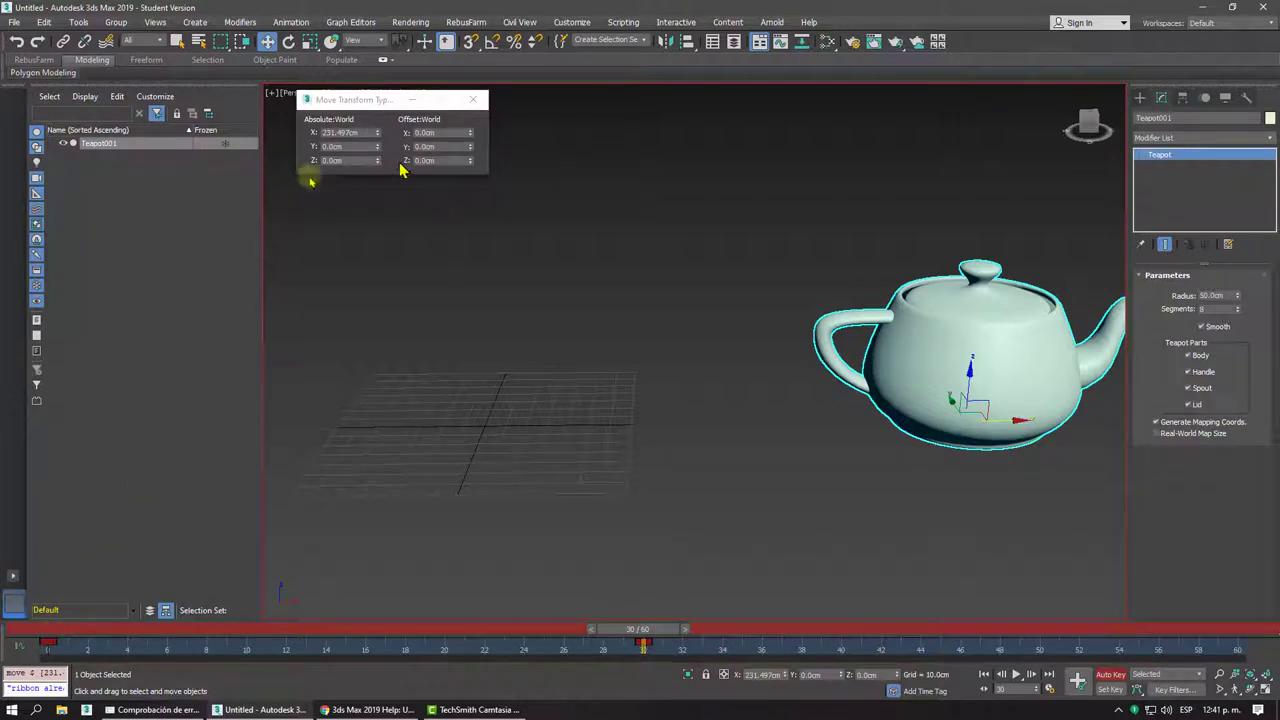
{"action": "left_click", "coordinate": [330, 133]}
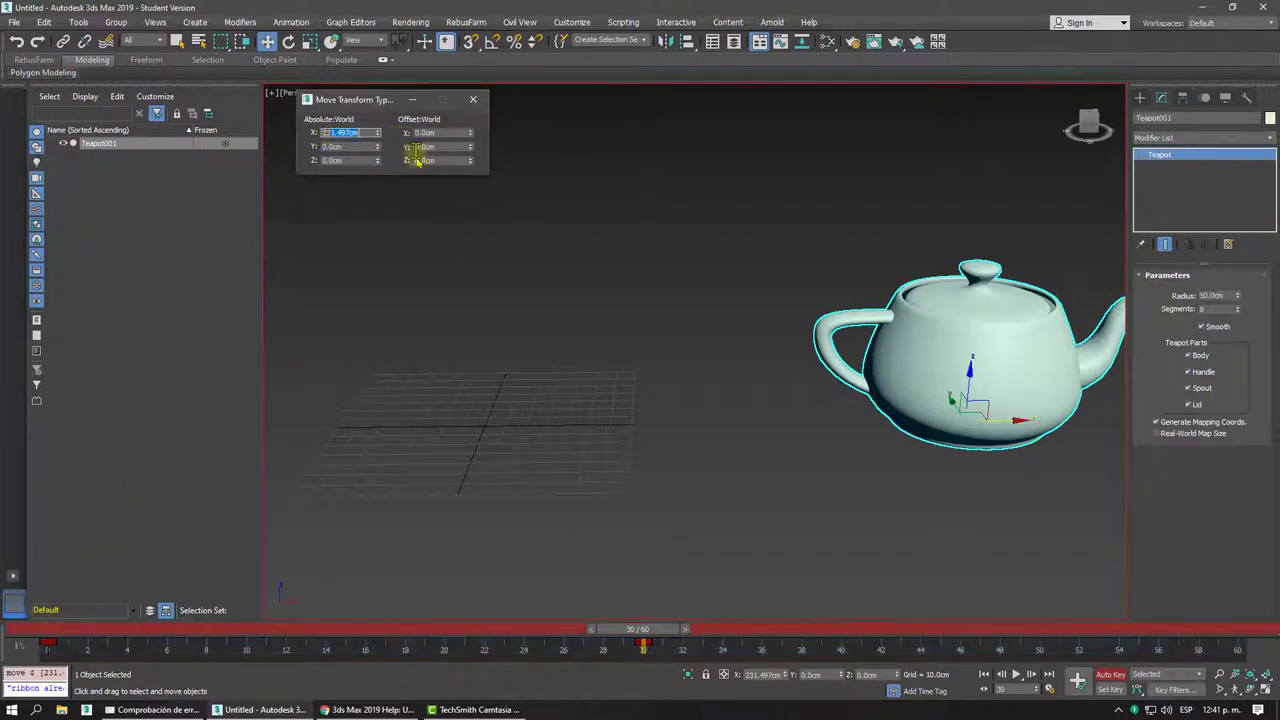
{"action": "type", "text": "230"}
{"action": "key", "text": "Return"}
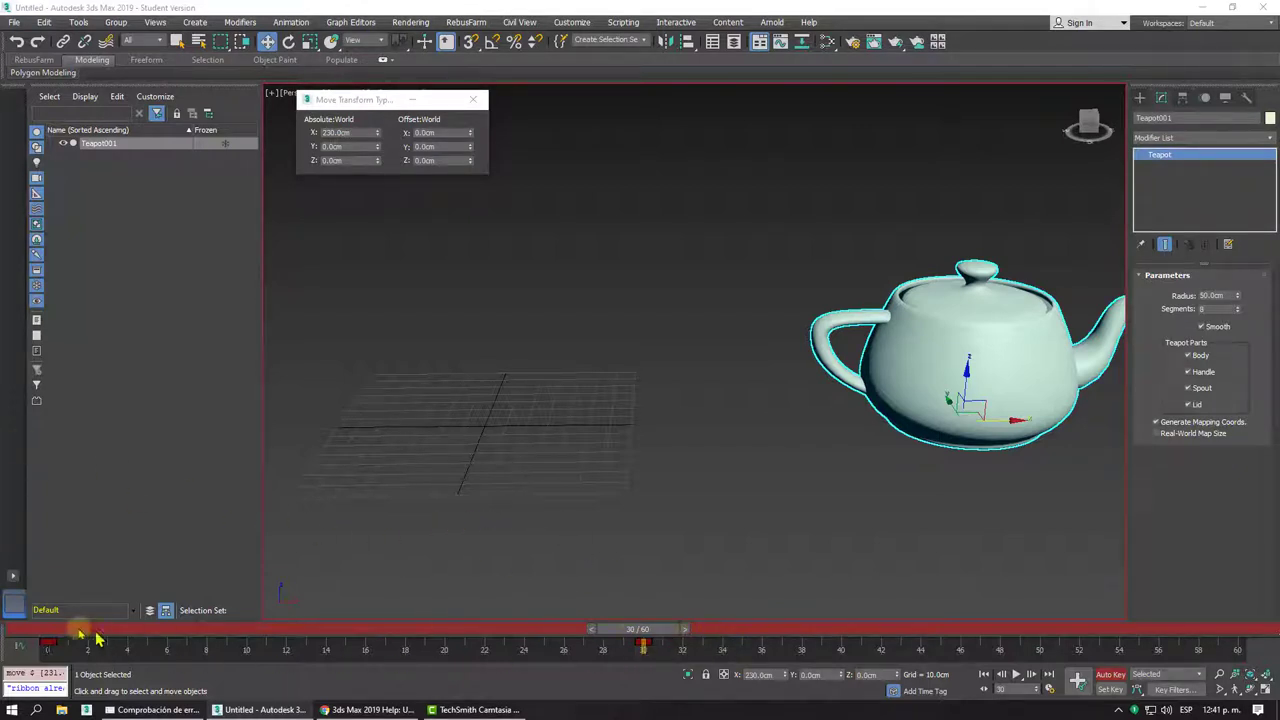
Compare frames 0 and 30, settle on frame 0, and switch to the Chrome help
{"action": "left_click", "coordinate": [44, 634]}
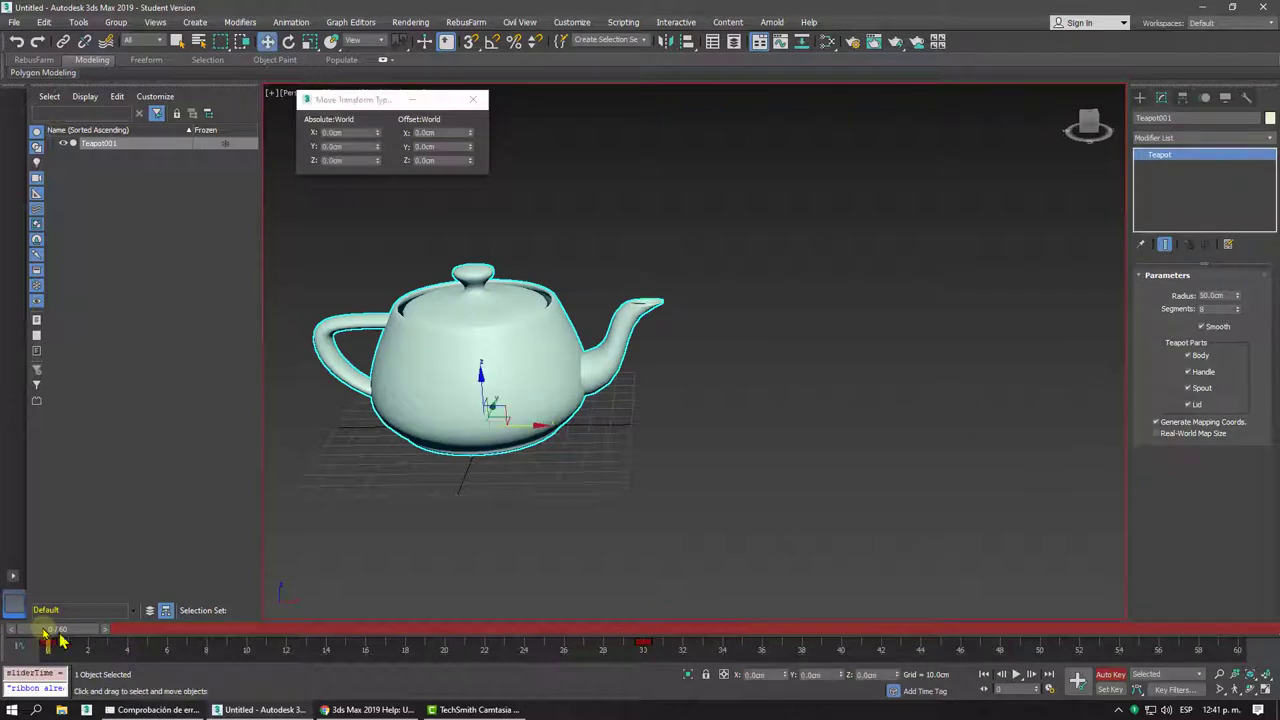
{"action": "left_click", "coordinate": [648, 633]}
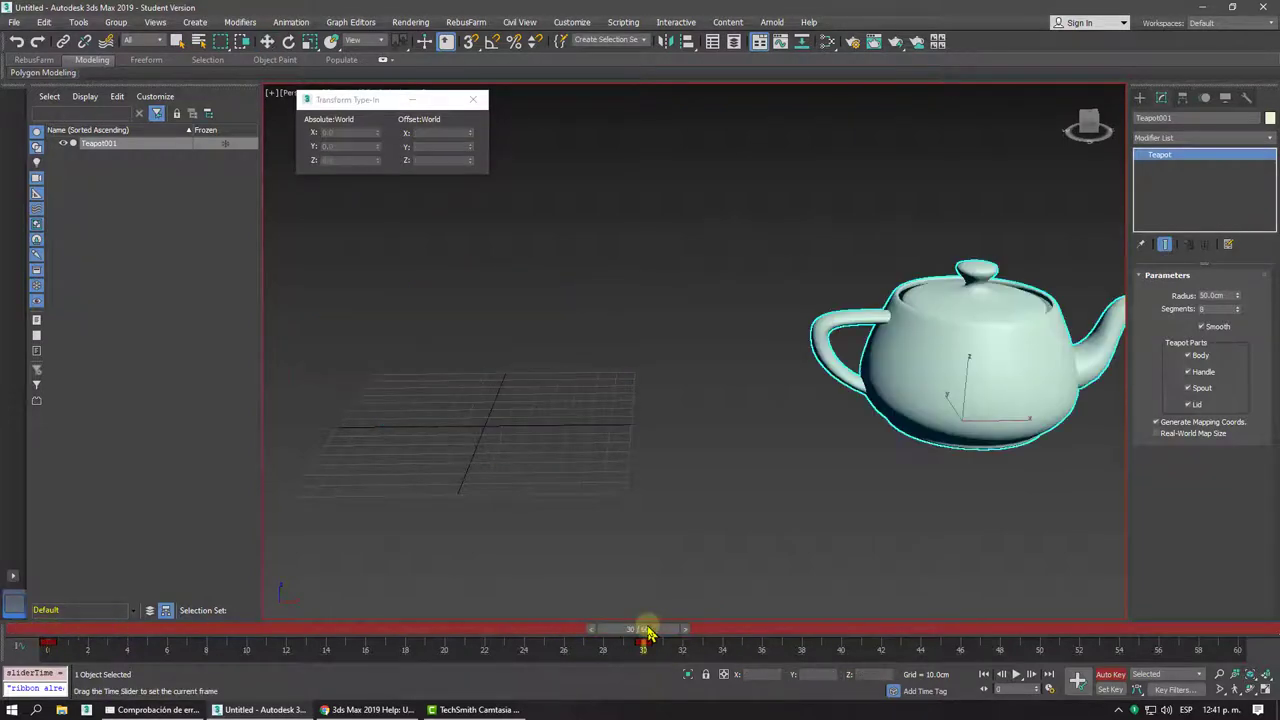
{"action": "key", "text": "w"}
{"action": "left_click", "coordinate": [44, 634]}
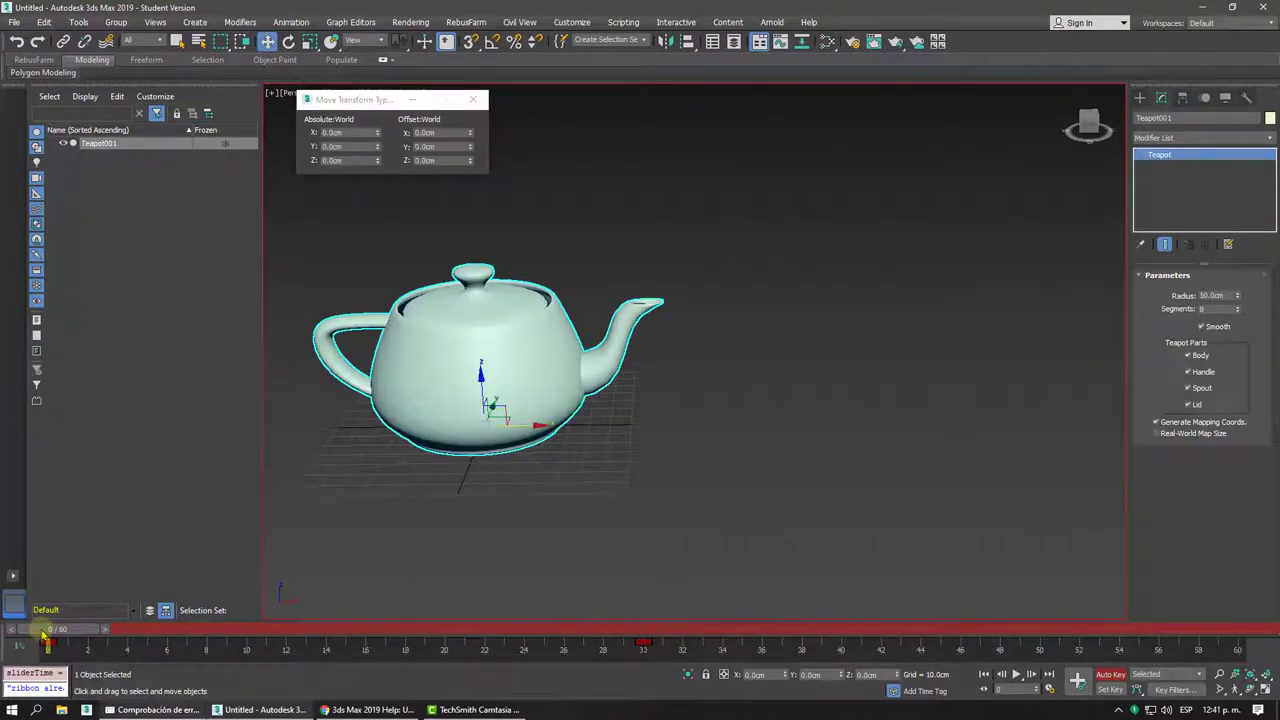
{"action": "left_click", "coordinate": [365, 709]}
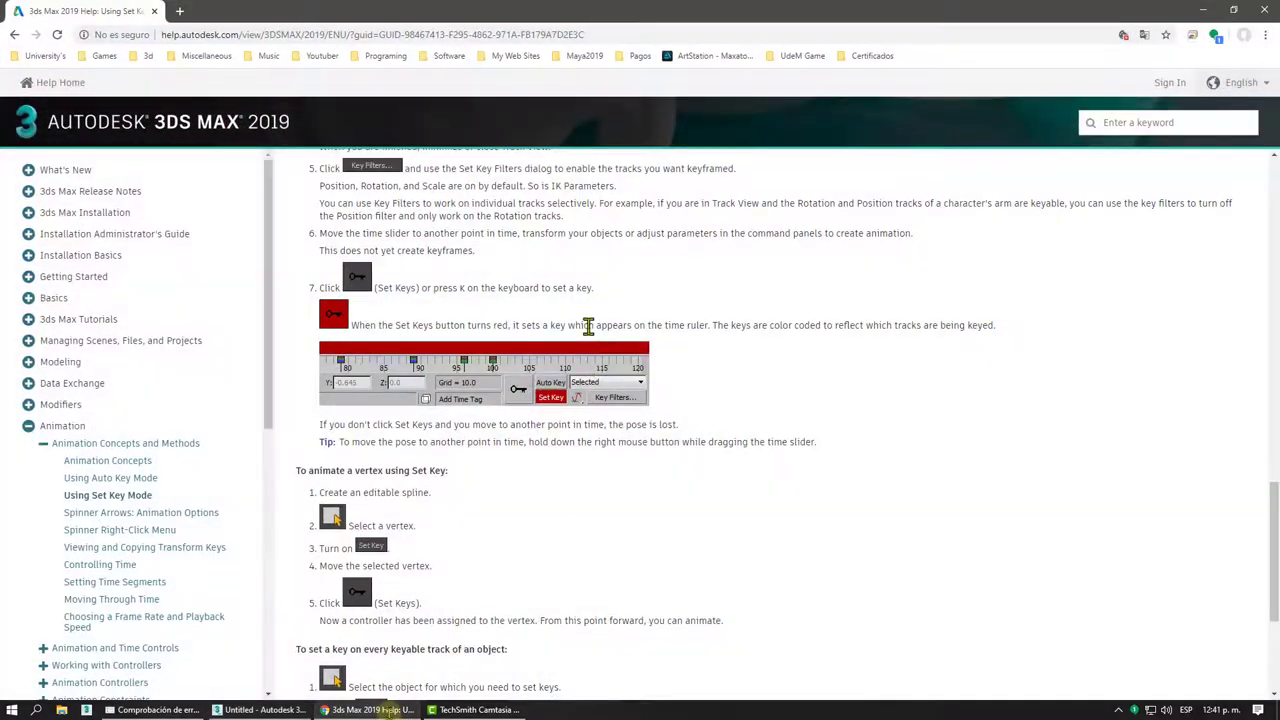
Open the Animation Concepts help page and scroll through it
{"action": "scroll", "coordinate": [588, 327], "scroll_direction": "up", "scroll_amount": 4}
{"action": "left_click", "coordinate": [112, 461]}
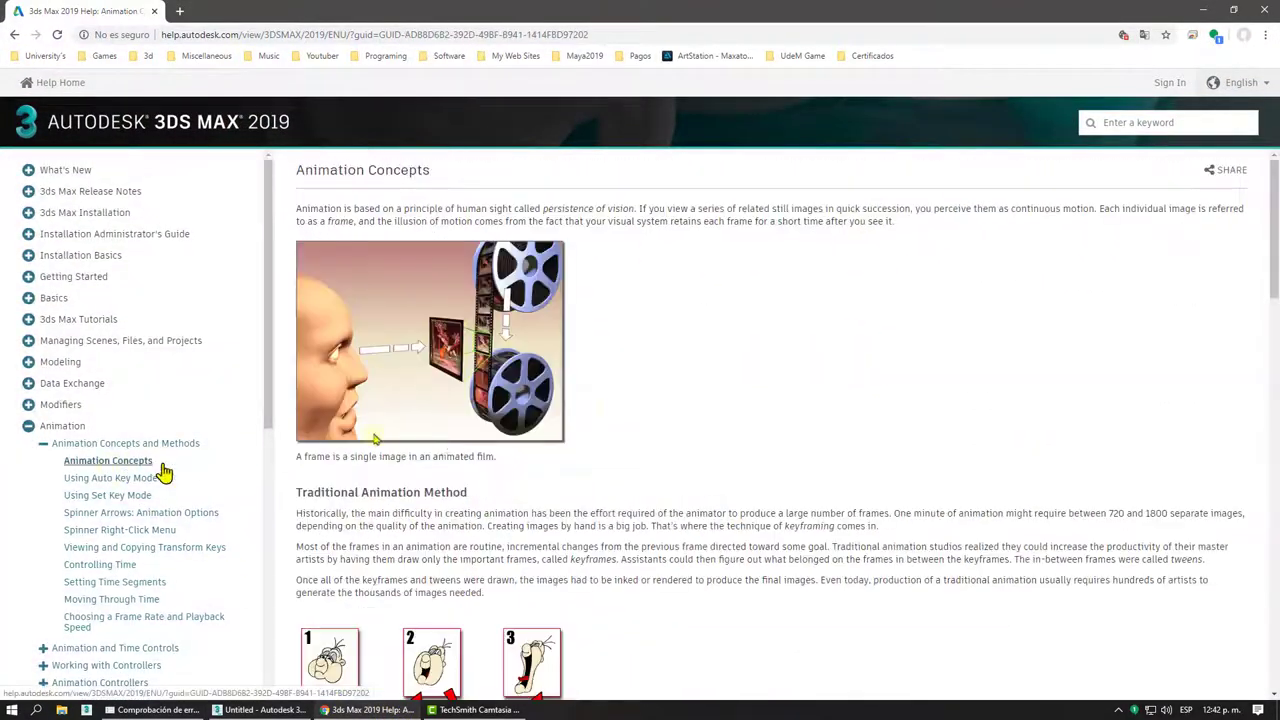
{"action": "scroll", "coordinate": [635, 412], "scroll_direction": "down", "scroll_amount": 7}
{"action": "scroll", "coordinate": [640, 408], "scroll_direction": "up", "scroll_amount": 2}
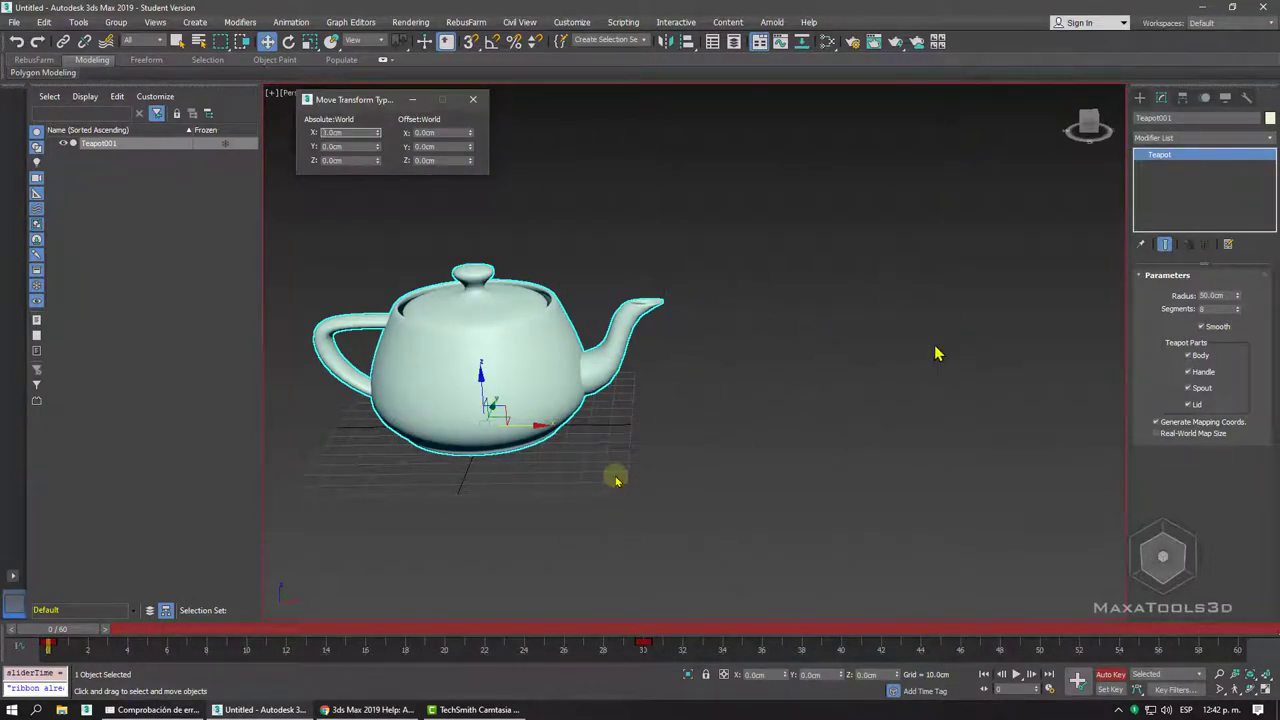
Compare the teapot at frame 0 with its moved position, then play the animation
{"action": "left_click", "coordinate": [660, 628]}
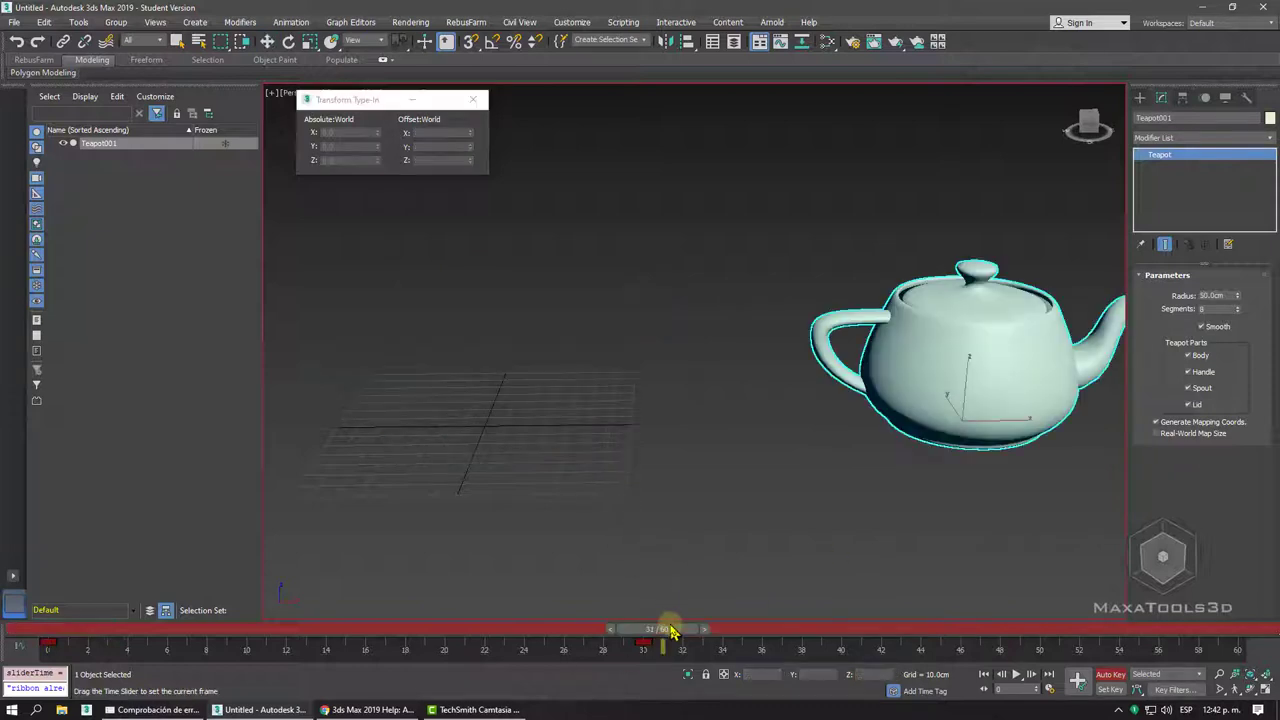
{"action": "left_click", "coordinate": [47, 628]}
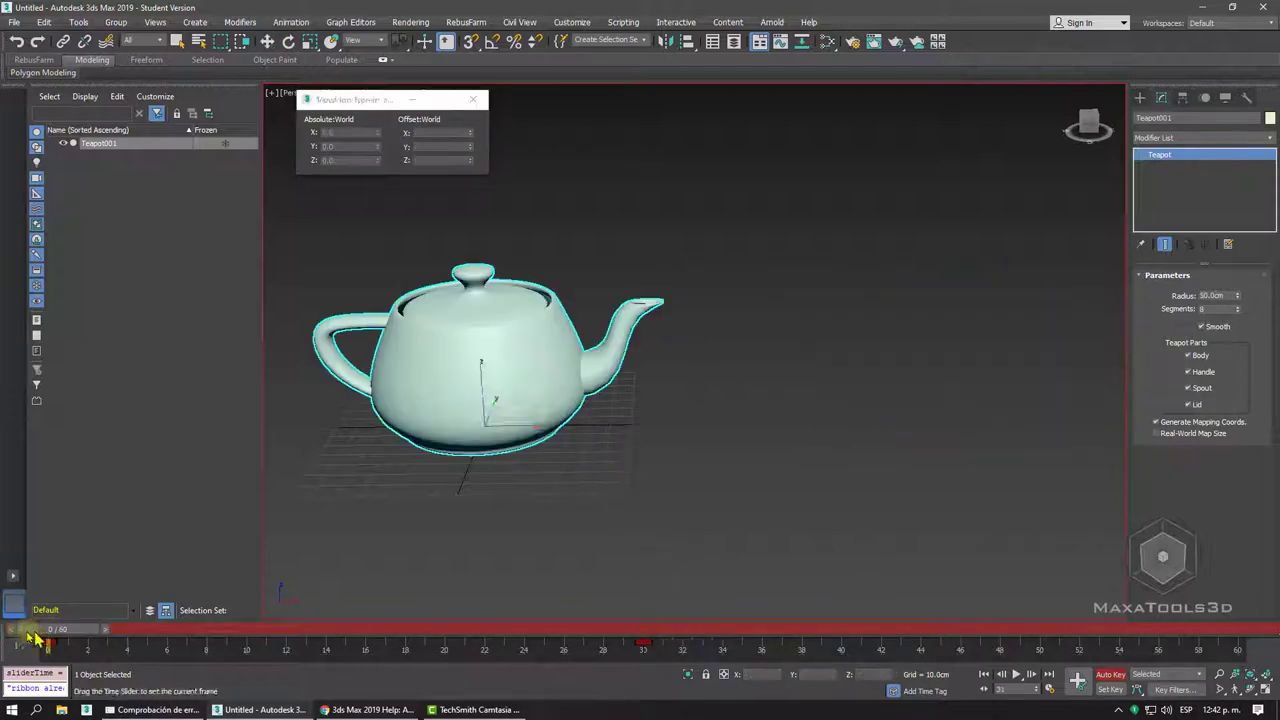
{"action": "left_click", "coordinate": [660, 628]}
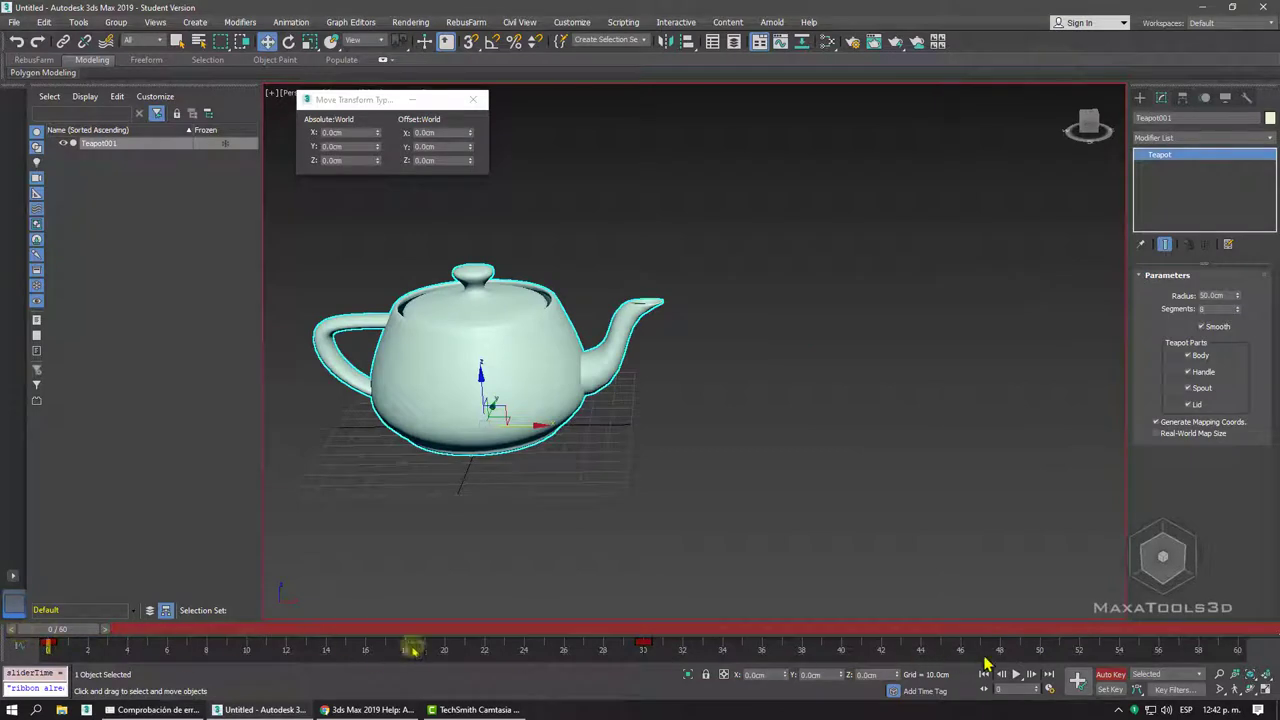
{"action": "left_click", "coordinate": [1015, 675]}
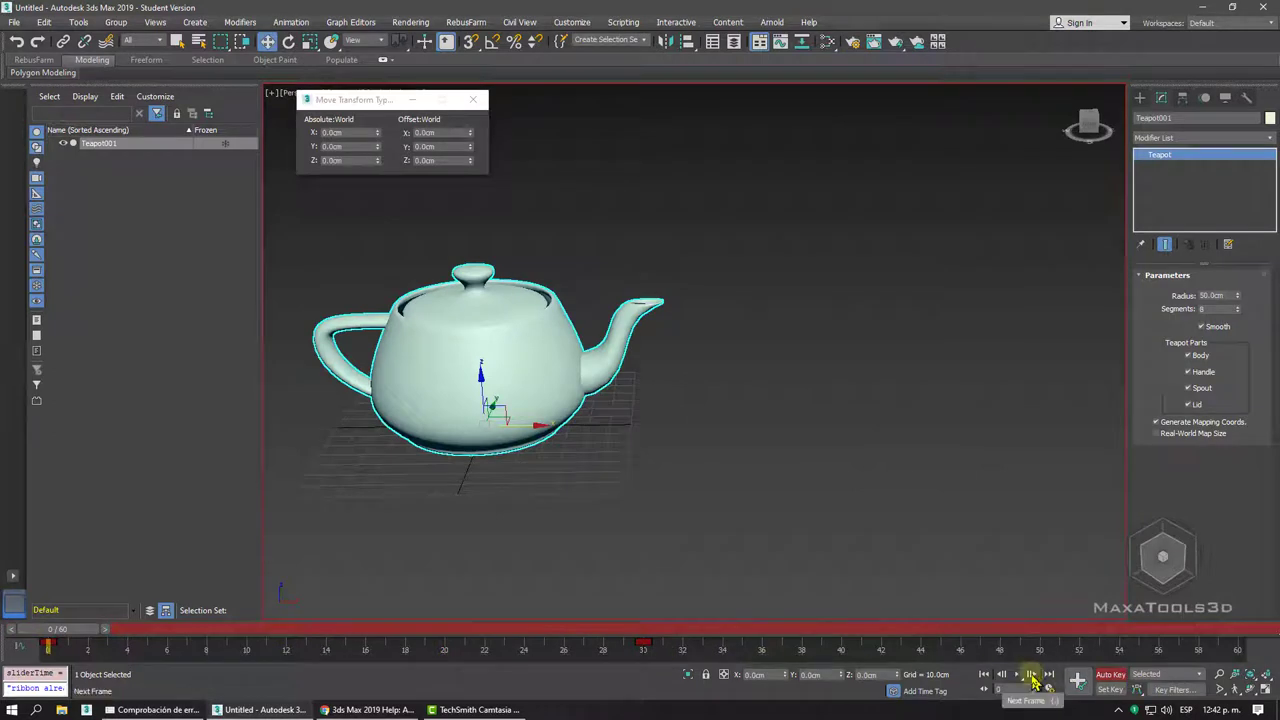
Step forward frame by frame to frame 12, where Teapot001 sits at X 80.96 cm
{"action": "left_click", "coordinate": [1031, 676]}
{"action": "left_click", "coordinate": [1031, 676]}
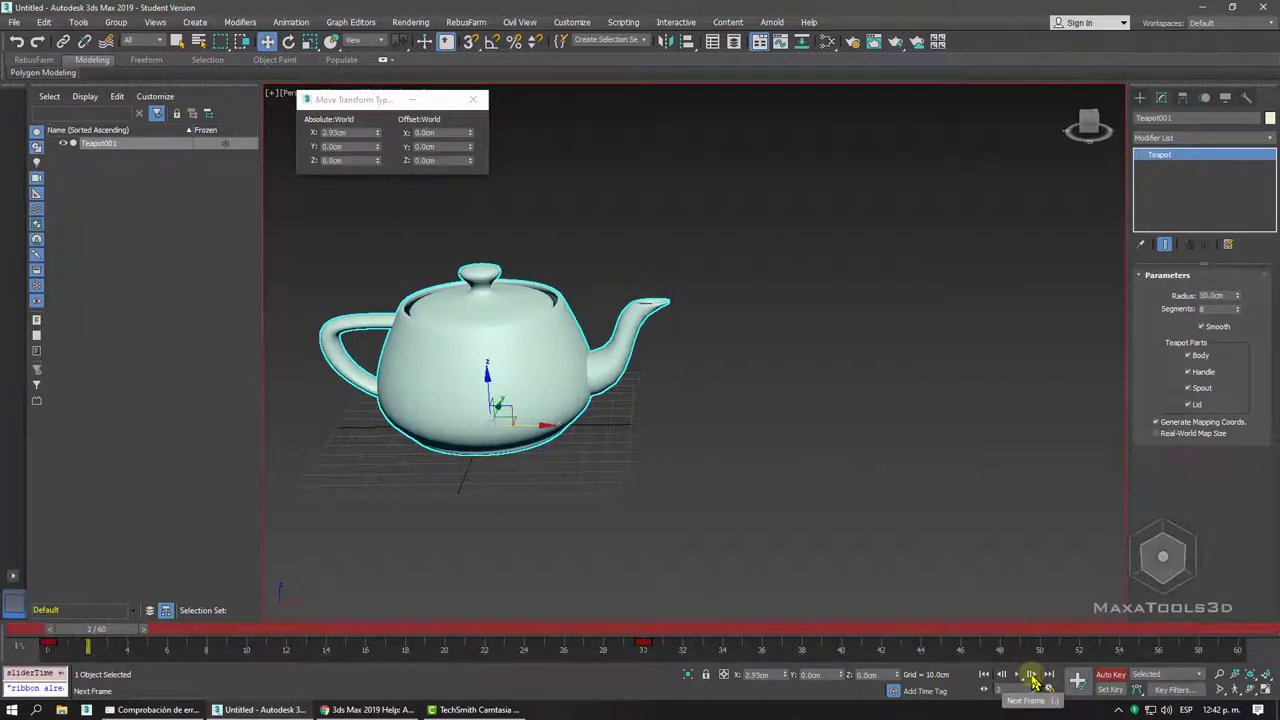
{"action": "left_click", "coordinate": [1031, 676]}
{"action": "left_click", "coordinate": [1031, 676]}
{"action": "left_click", "coordinate": [1031, 676]}
{"action": "left_click", "coordinate": [1031, 676]}
{"action": "left_click", "coordinate": [1031, 676]}
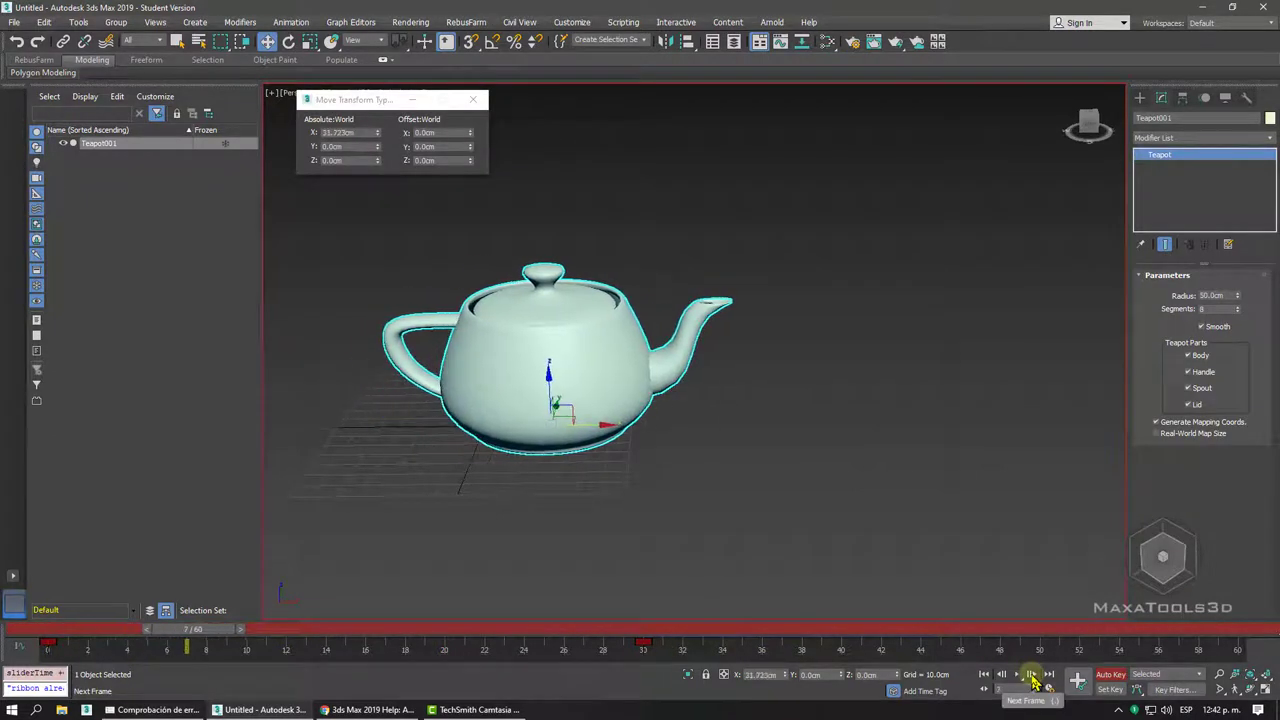
{"action": "left_click", "coordinate": [1031, 676]}
{"action": "left_click", "coordinate": [1031, 676]}
{"action": "left_click", "coordinate": [1031, 676]}
{"action": "left_click", "coordinate": [1031, 676]}
{"action": "left_click", "coordinate": [1031, 676]}
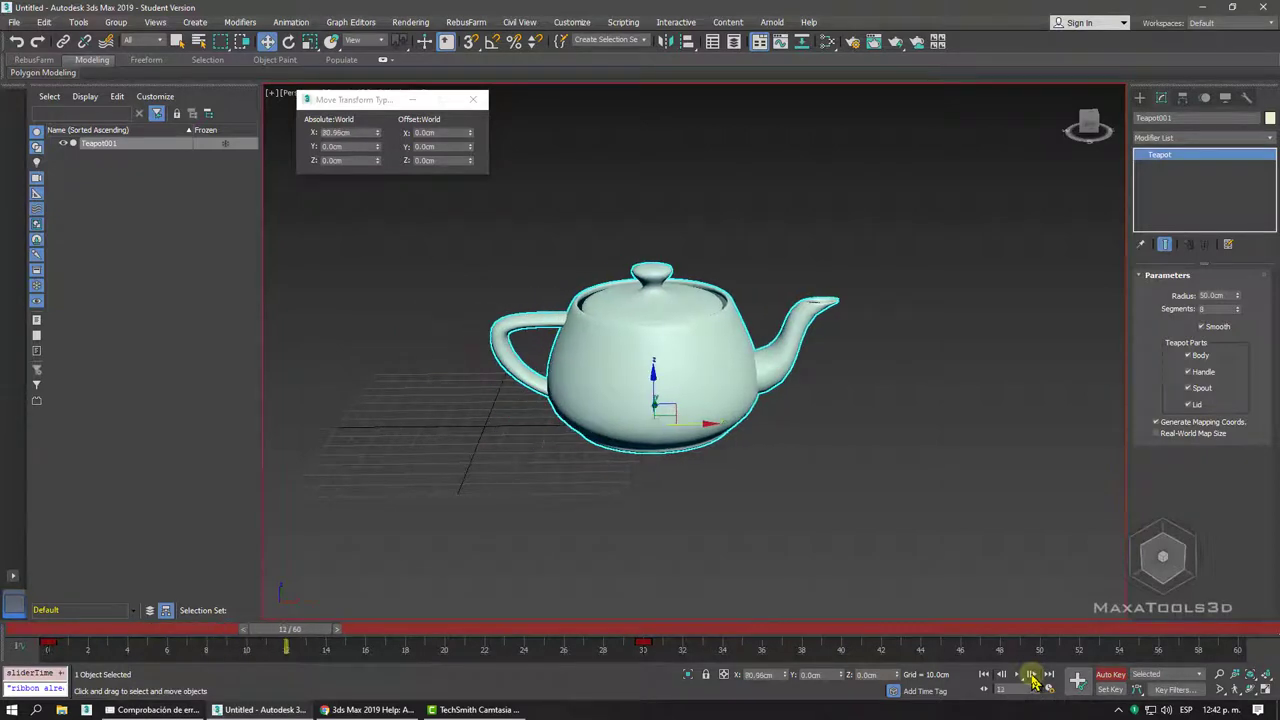
{"action": "left_click", "coordinate": [1031, 676]}
{"action": "left_click", "coordinate": [1031, 676]}
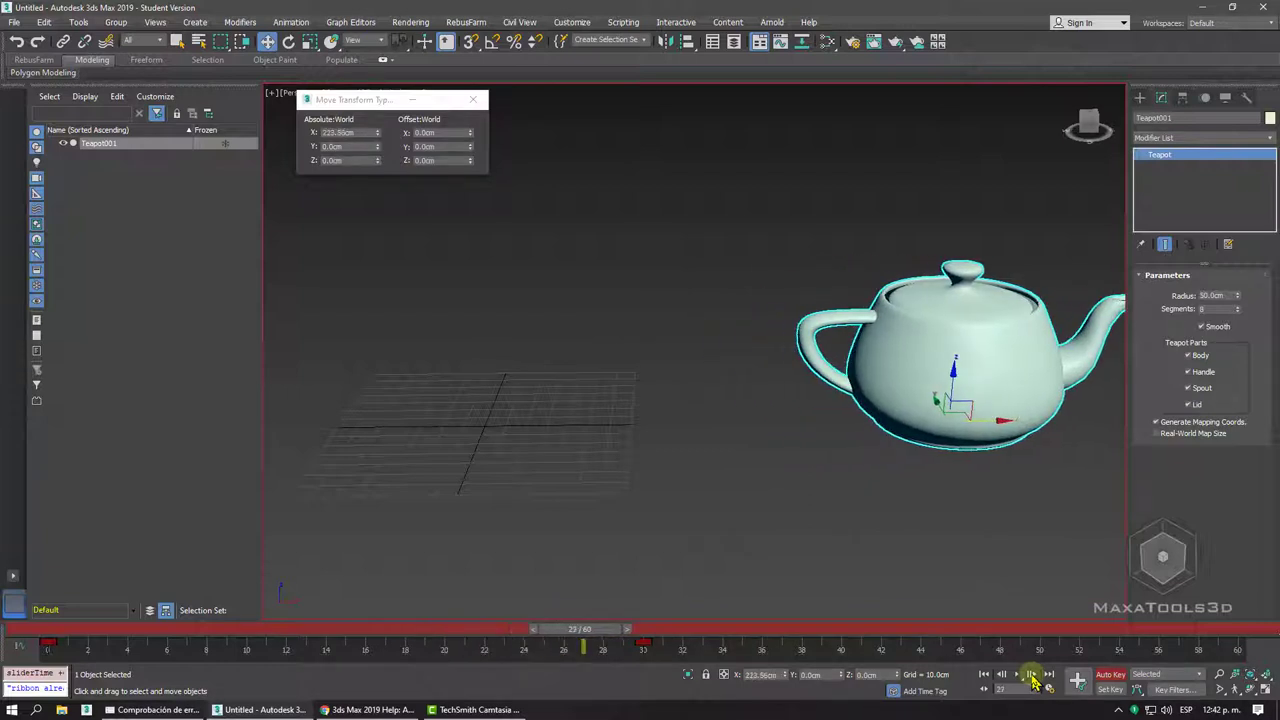
{"action": "left_click", "coordinate": [50, 645]}
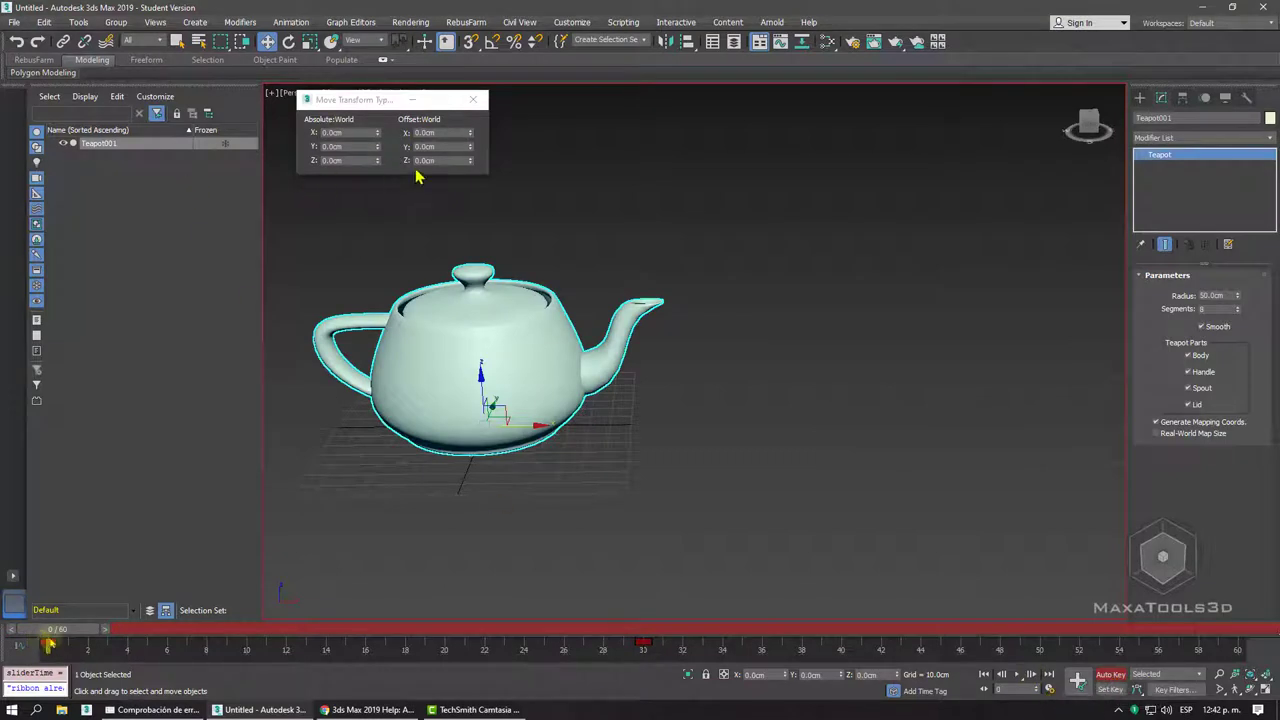
{"action": "mouse_move", "coordinate": [608, 412]}
{"action": "middle_mouse_down", "text": "alt"}
{"action": "mouse_move", "coordinate": [594, 409]}
{"action": "mouse_move", "coordinate": [614, 434]}
{"action": "mouse_move", "coordinate": [591, 432]}
{"action": "middle_mouse_up", "text": "alt"}
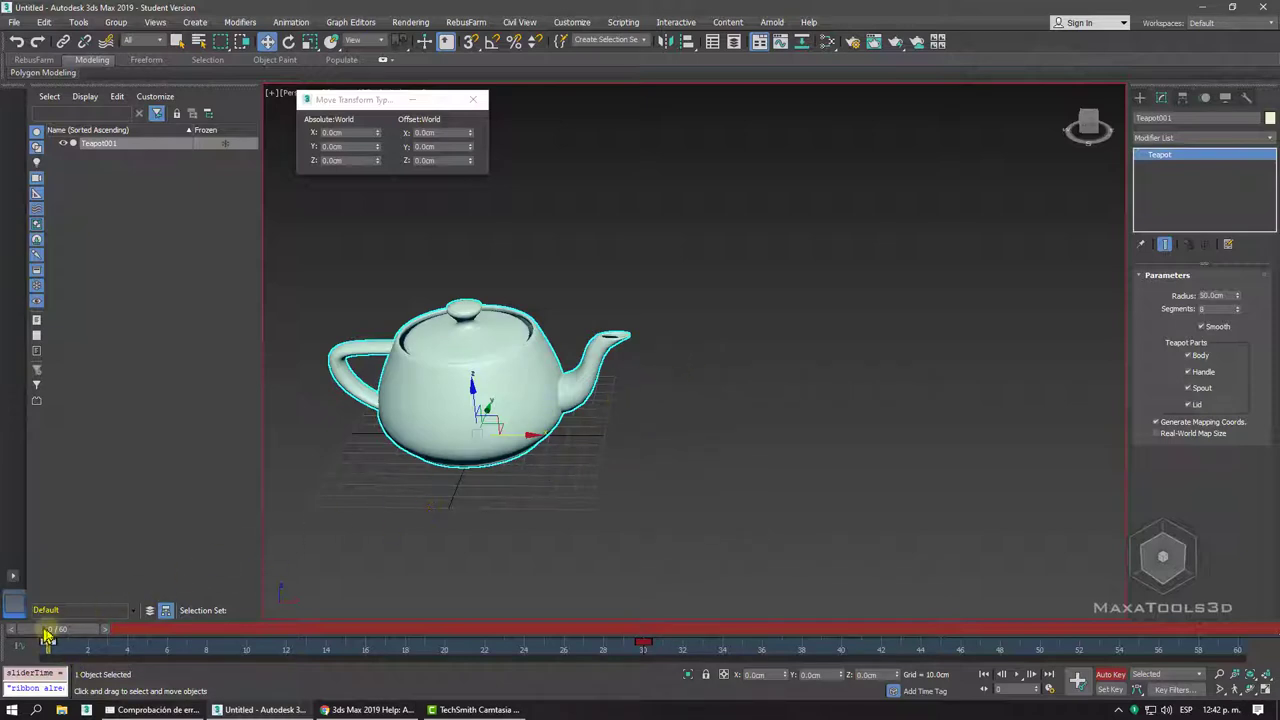
{"action": "mouse_move", "coordinate": [50, 629]}
{"action": "left_mouse_down"}
{"action": "mouse_move", "coordinate": [700, 623]}
{"action": "mouse_move", "coordinate": [47, 628]}
{"action": "mouse_move", "coordinate": [623, 623]}
{"action": "mouse_move", "coordinate": [44, 615]}
{"action": "mouse_move", "coordinate": [523, 608]}
{"action": "mouse_move", "coordinate": [134, 606]}
{"action": "mouse_move", "coordinate": [349, 606]}
{"action": "mouse_move", "coordinate": [335, 606]}
{"action": "left_mouse_up"}
{"action": "key", "text": "w"}
{"action": "mouse_move", "coordinate": [434, 520]}
{"action": "middle_mouse_down", "text": "alt"}
{"action": "mouse_move", "coordinate": [443, 449]}
{"action": "mouse_move", "coordinate": [480, 457]}
{"action": "middle_mouse_up", "text": "alt"}
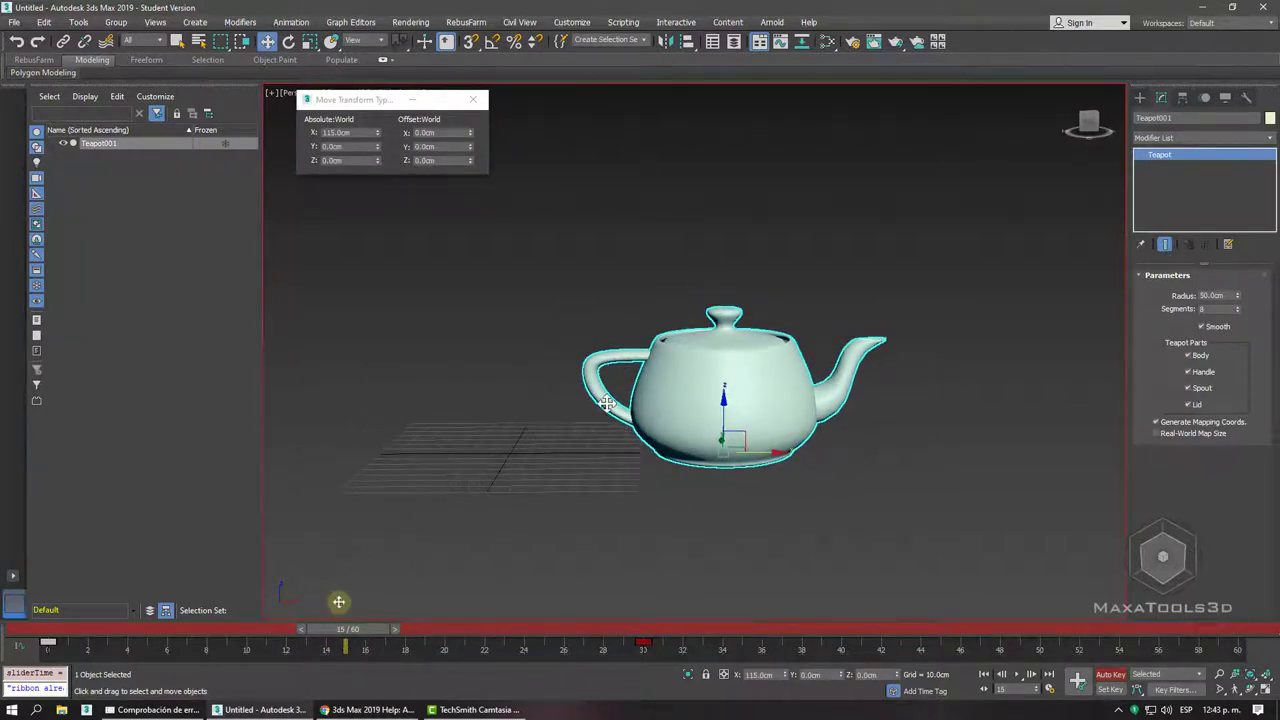
{"action": "middle_click_drag", "start_coordinate": [337, 600], "coordinate": [543, 429], "text": "alt"}
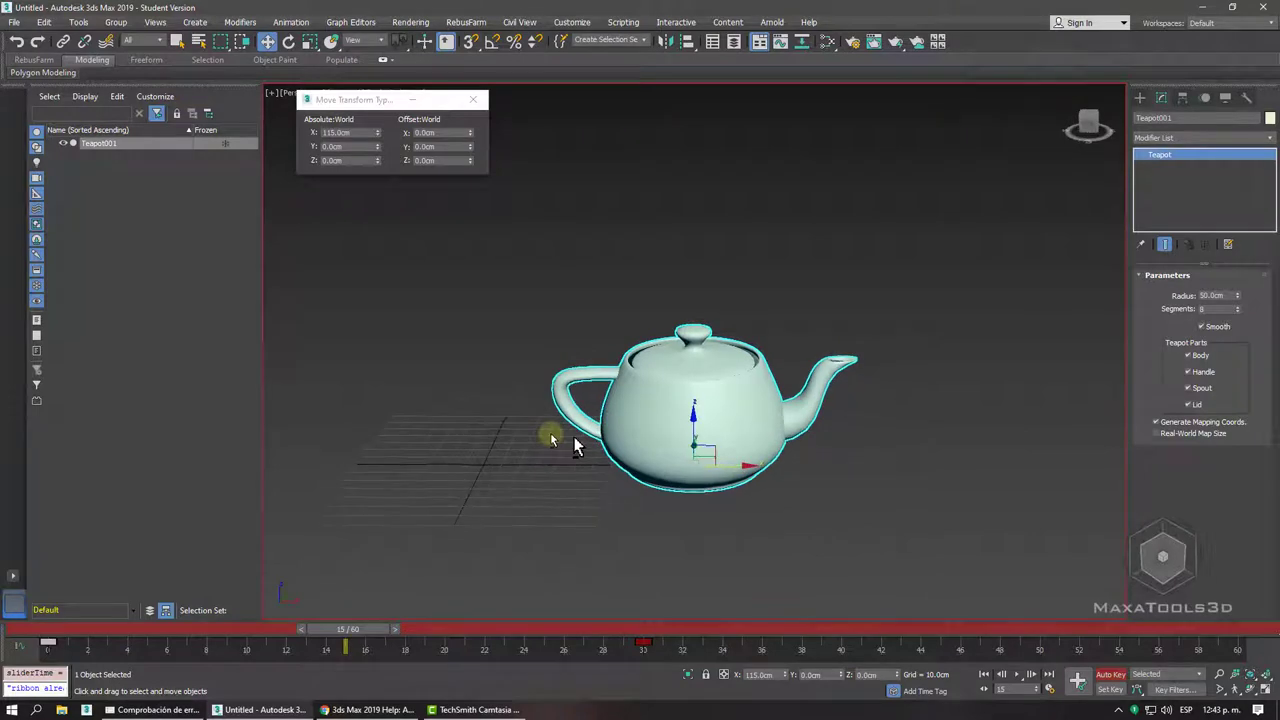
{"action": "mouse_move", "coordinate": [55, 628]}
{"action": "left_mouse_down"}
{"action": "mouse_move", "coordinate": [593, 607]}
{"action": "mouse_move", "coordinate": [257, 651]}
{"action": "mouse_move", "coordinate": [339, 650]}
{"action": "mouse_move", "coordinate": [324, 652]}
{"action": "left_mouse_up"}
{"action": "key", "text": "w"}
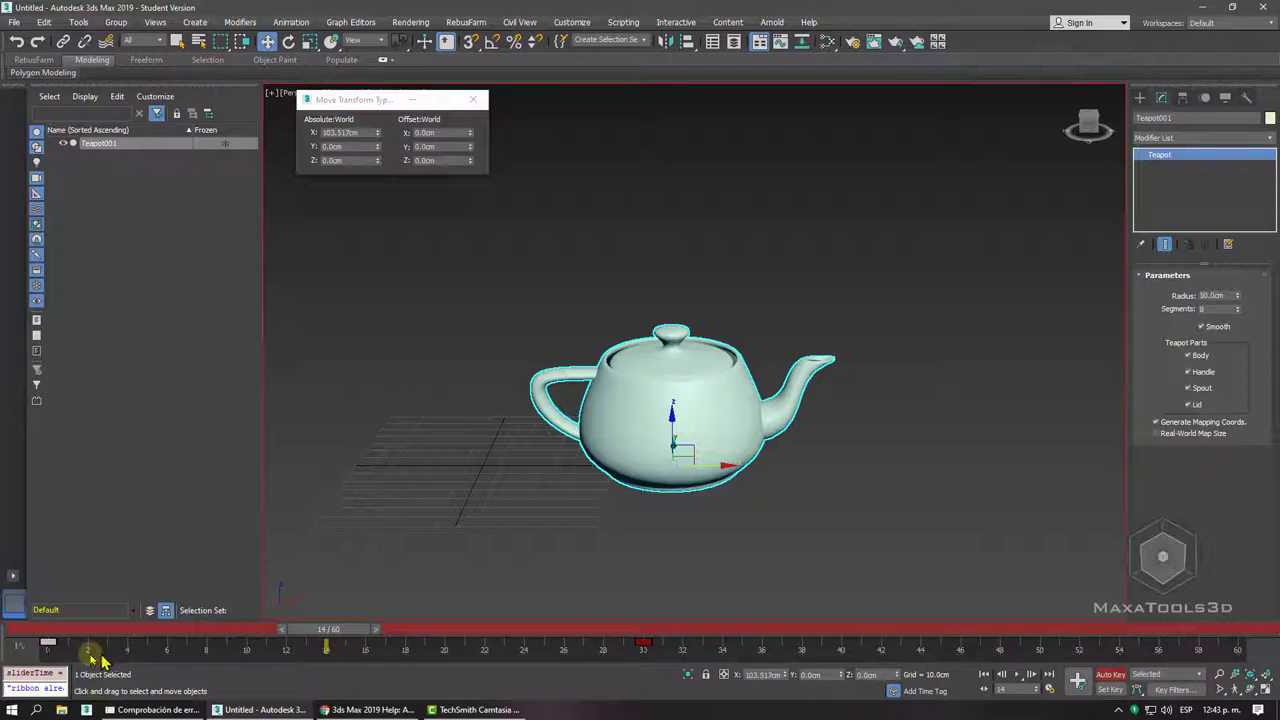
{"action": "left_click", "coordinate": [89, 655]}
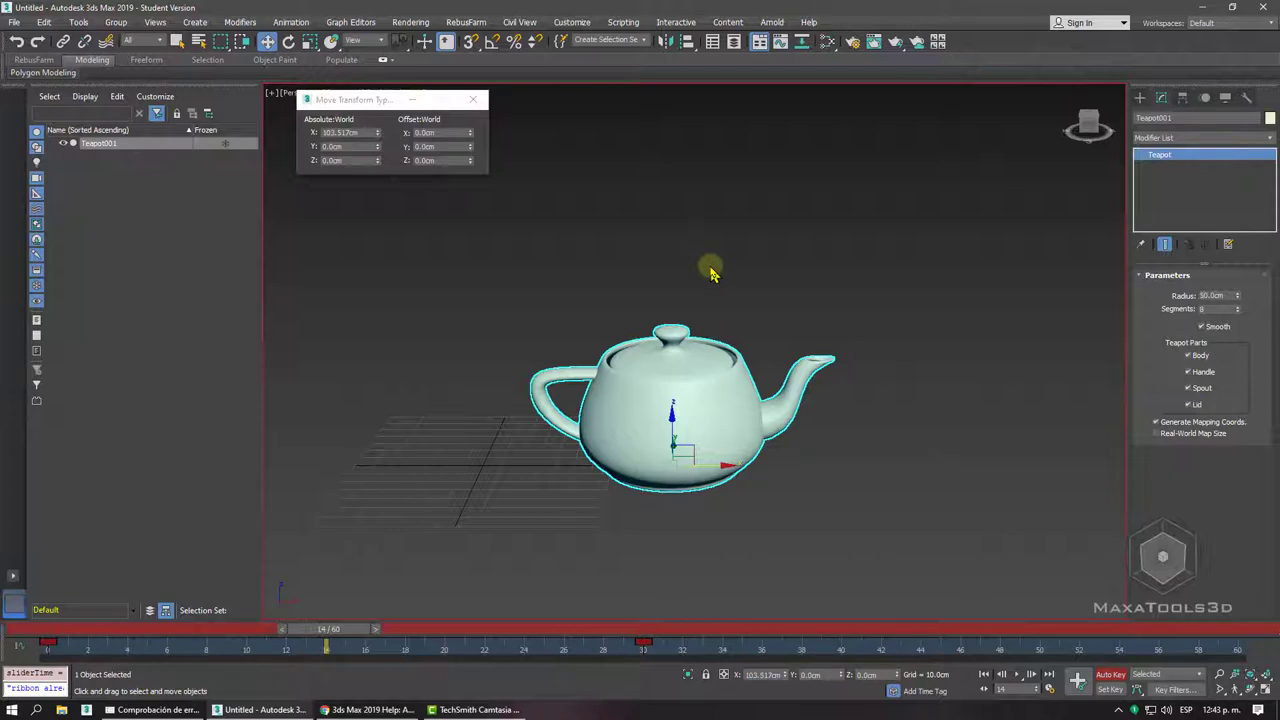
Open the floating Track View Curve Editor and inspect Teapot001's keys at frames 0 and 30
{"action": "left_click", "coordinate": [778, 50]}
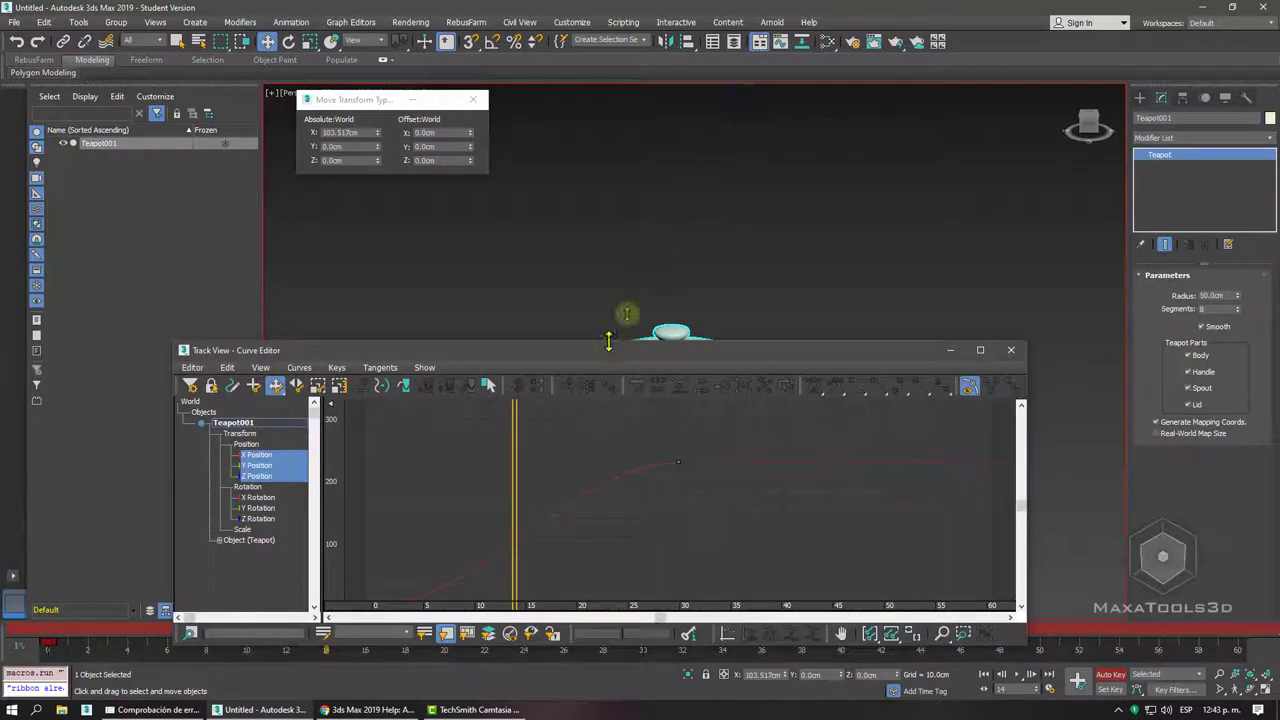
{"action": "left_click_drag", "start_coordinate": [612, 358], "coordinate": [693, 187]}
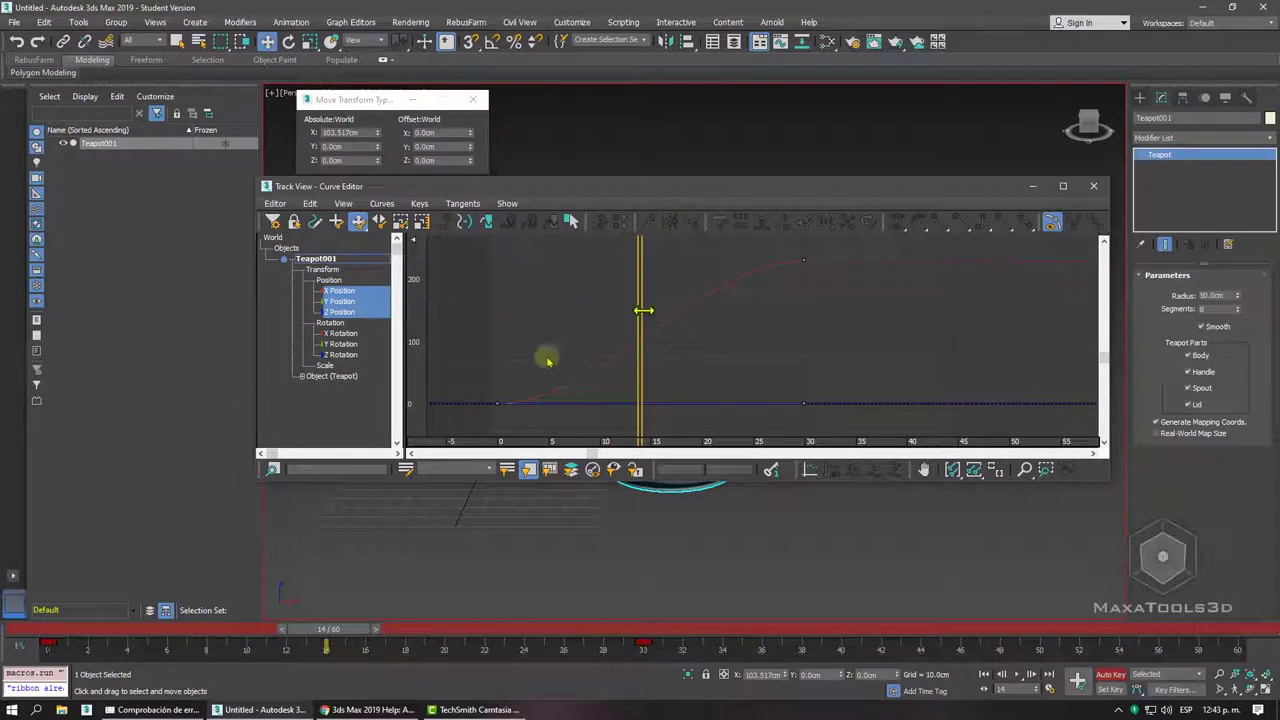
{"action": "left_click", "coordinate": [501, 403]}
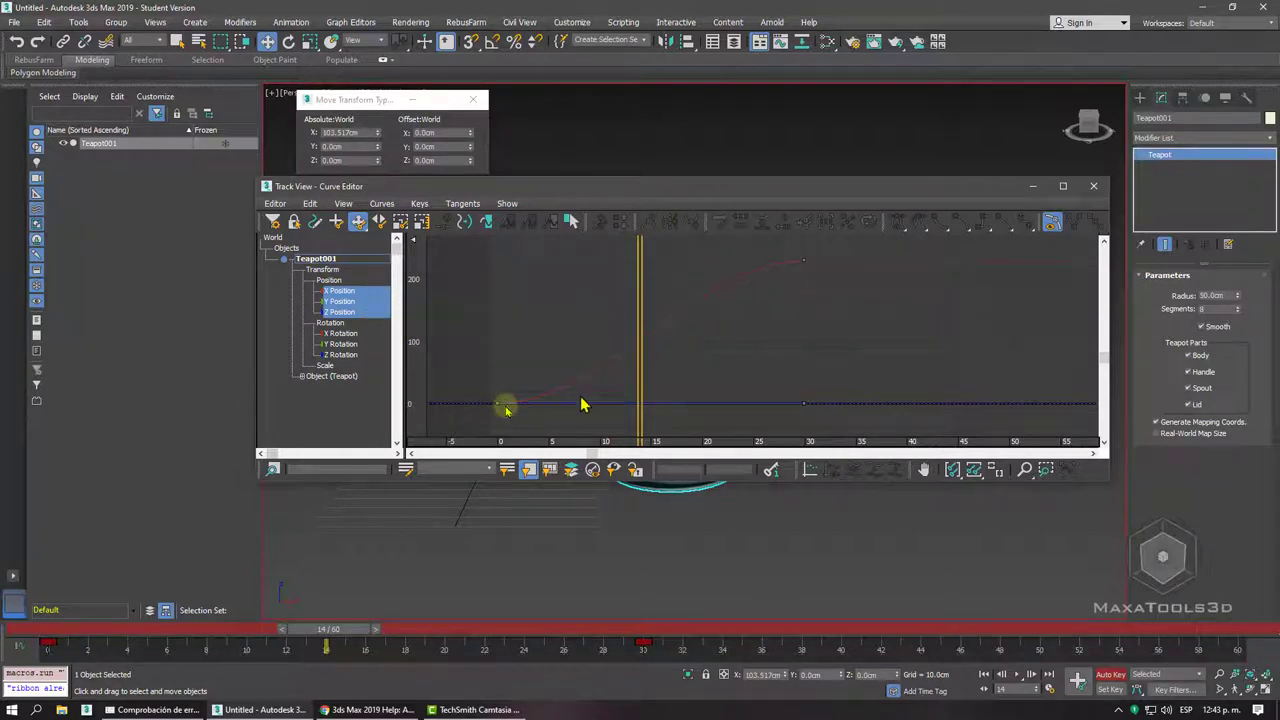
{"action": "left_click_drag", "start_coordinate": [557, 408], "coordinate": [797, 413]}
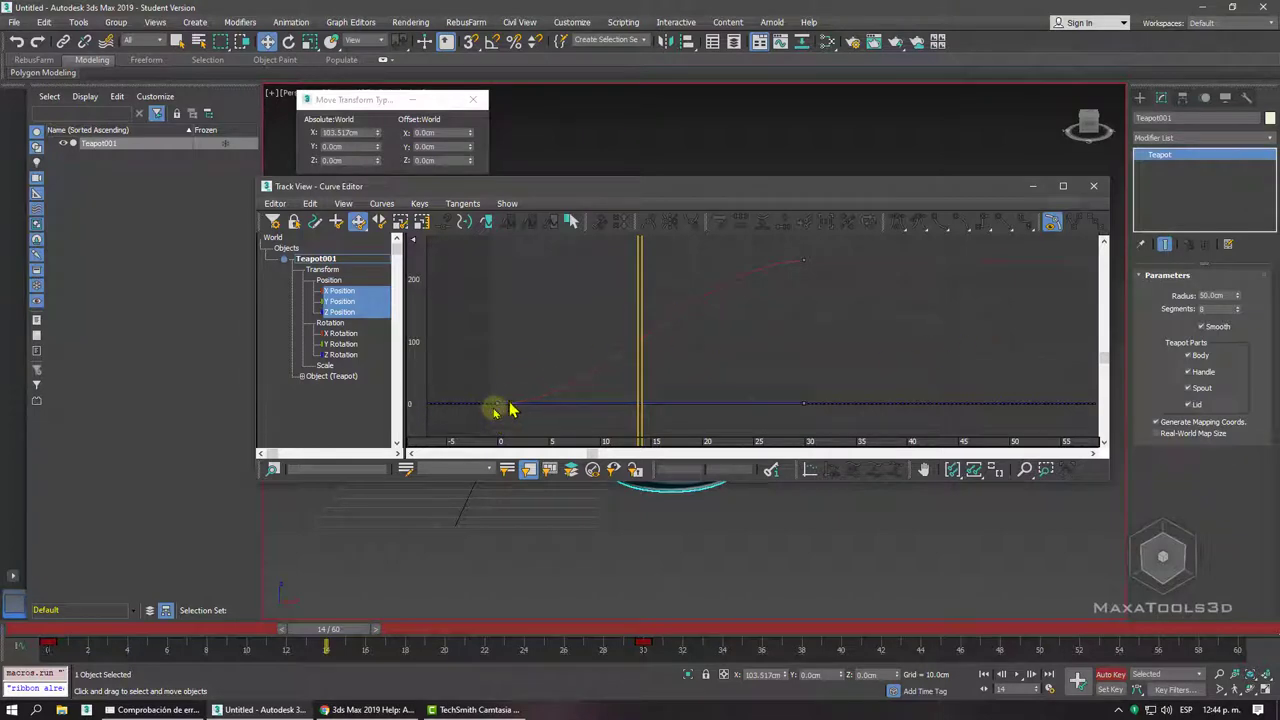
{"action": "left_click", "coordinate": [494, 406]}
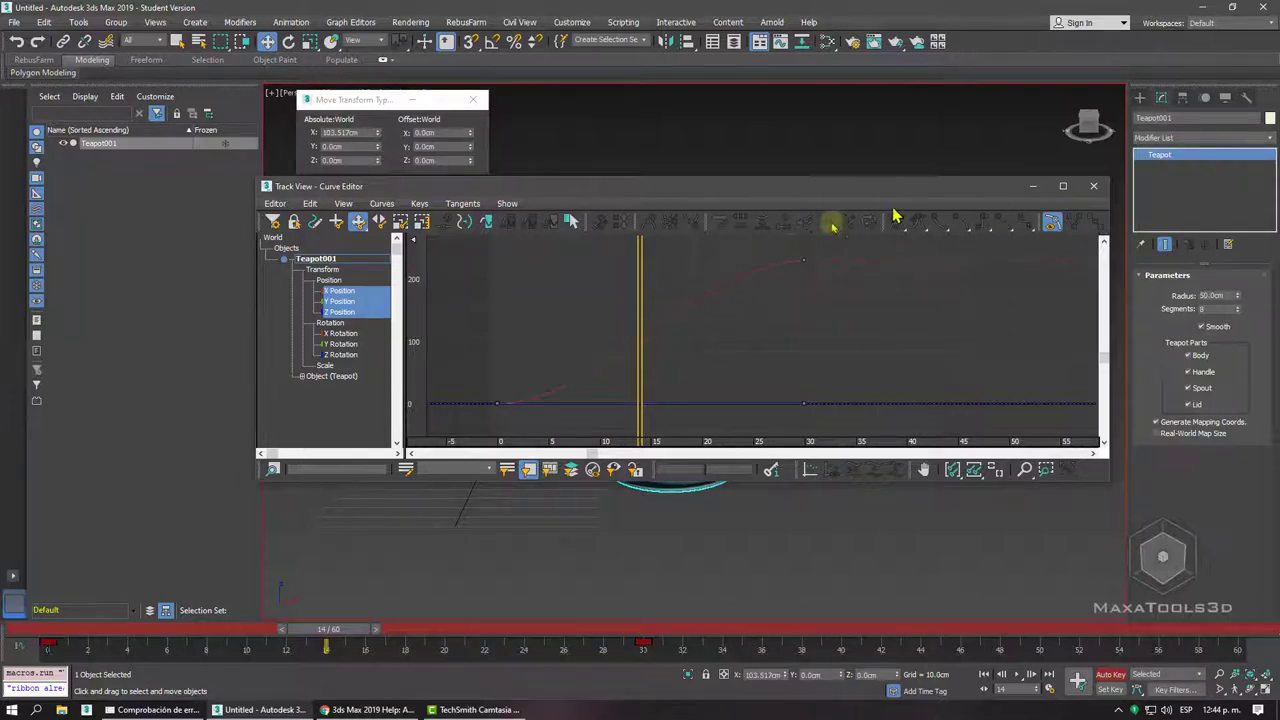
{"action": "left_click_drag", "start_coordinate": [824, 199], "coordinate": [768, 205]}
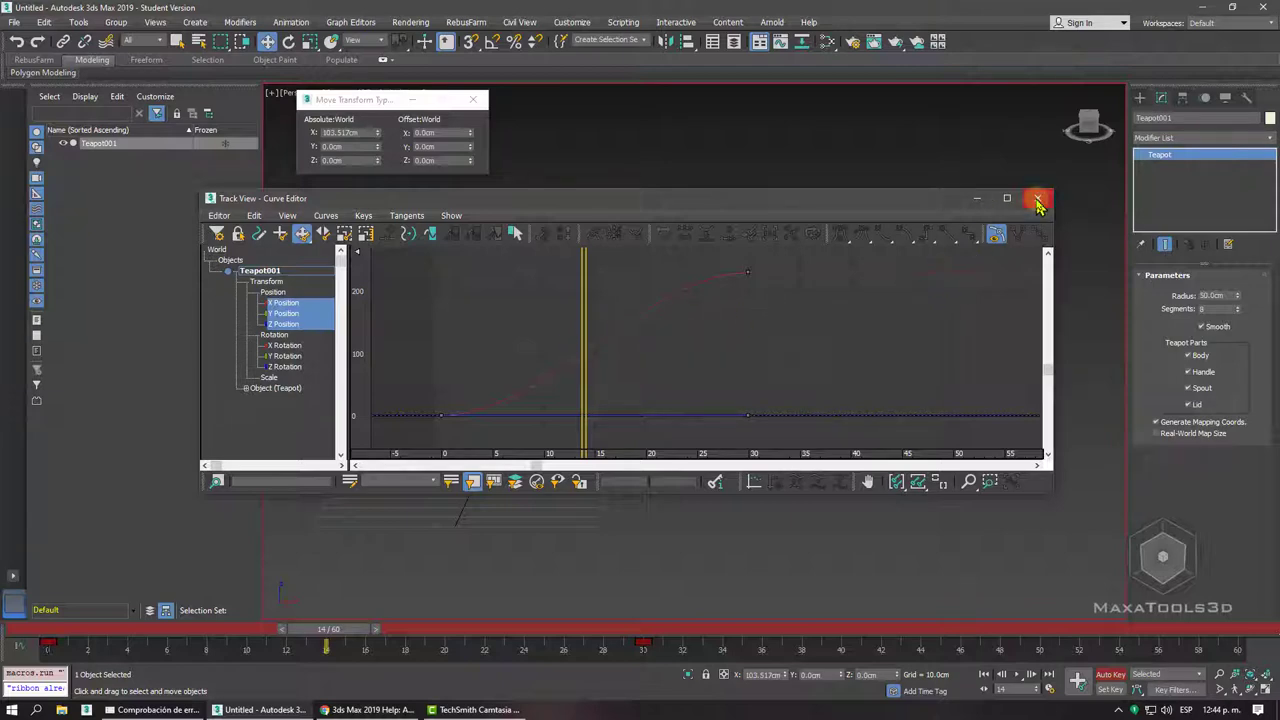
Close the floating Curve Editor and dock the Mini Curve Editor beneath the viewport instead
{"action": "left_click", "coordinate": [1038, 201]}
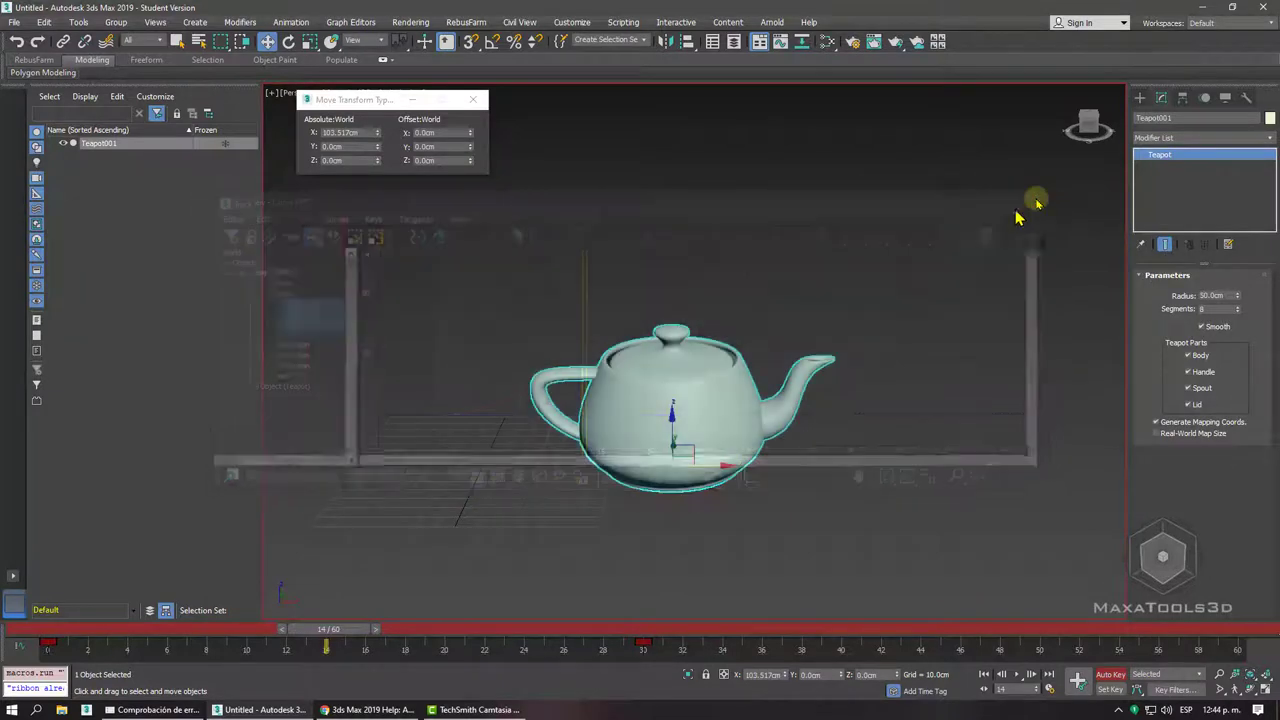
{"action": "left_click", "coordinate": [785, 47]}
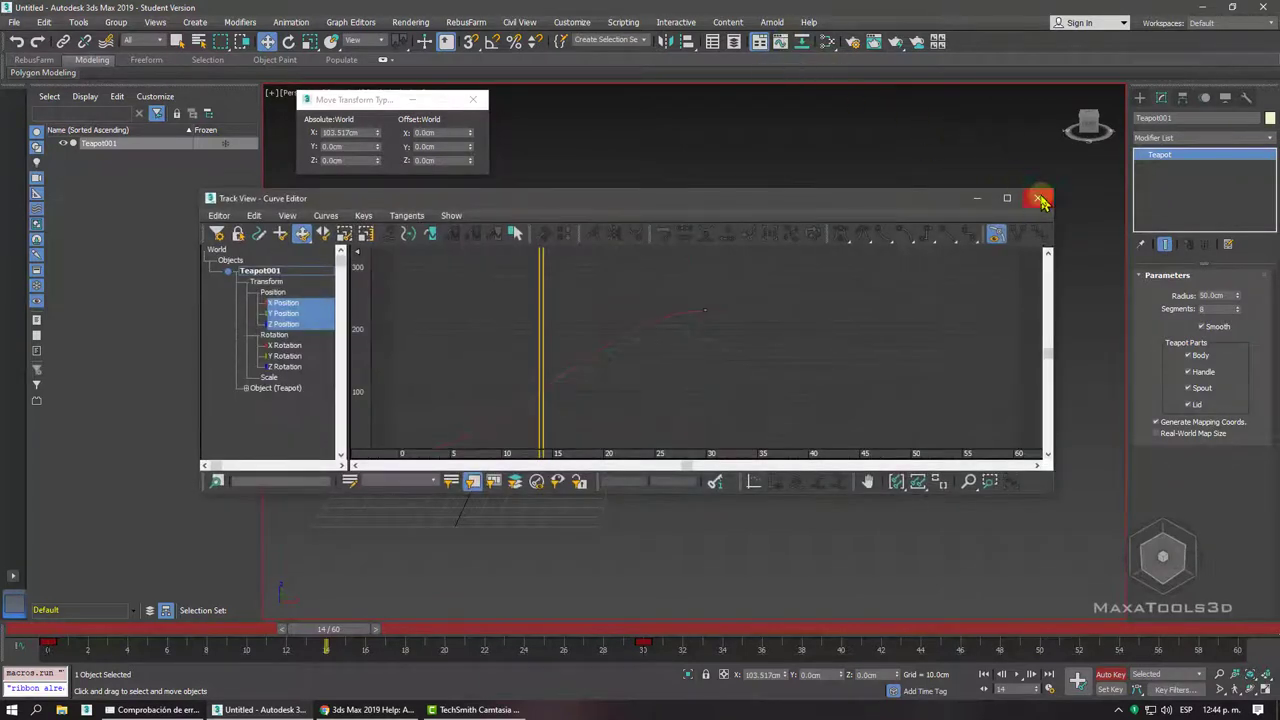
{"action": "left_click", "coordinate": [1038, 201]}
{"action": "left_click", "coordinate": [18, 652]}
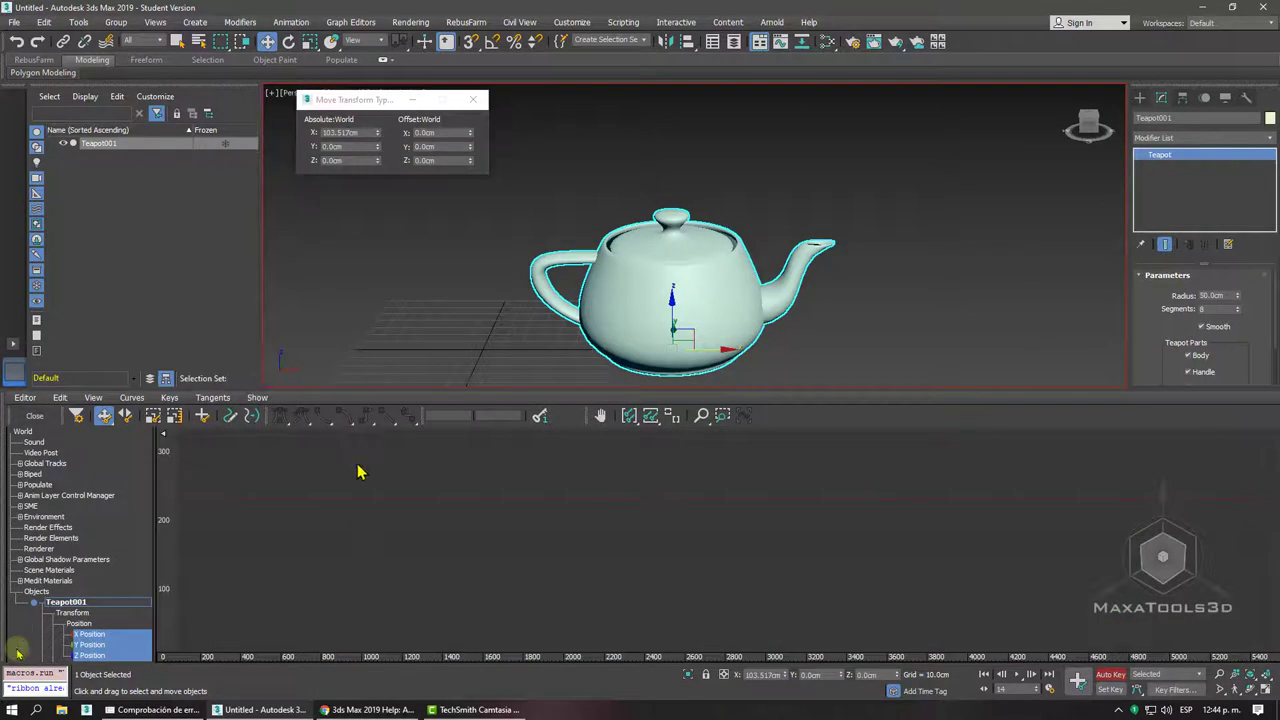
{"action": "mouse_move", "coordinate": [260, 538]}
{"action": "middle_mouse_down"}
{"action": "mouse_move", "coordinate": [428, 543]}
{"action": "mouse_move", "coordinate": [377, 503]}
{"action": "mouse_move", "coordinate": [360, 520]}
{"action": "middle_mouse_up"}
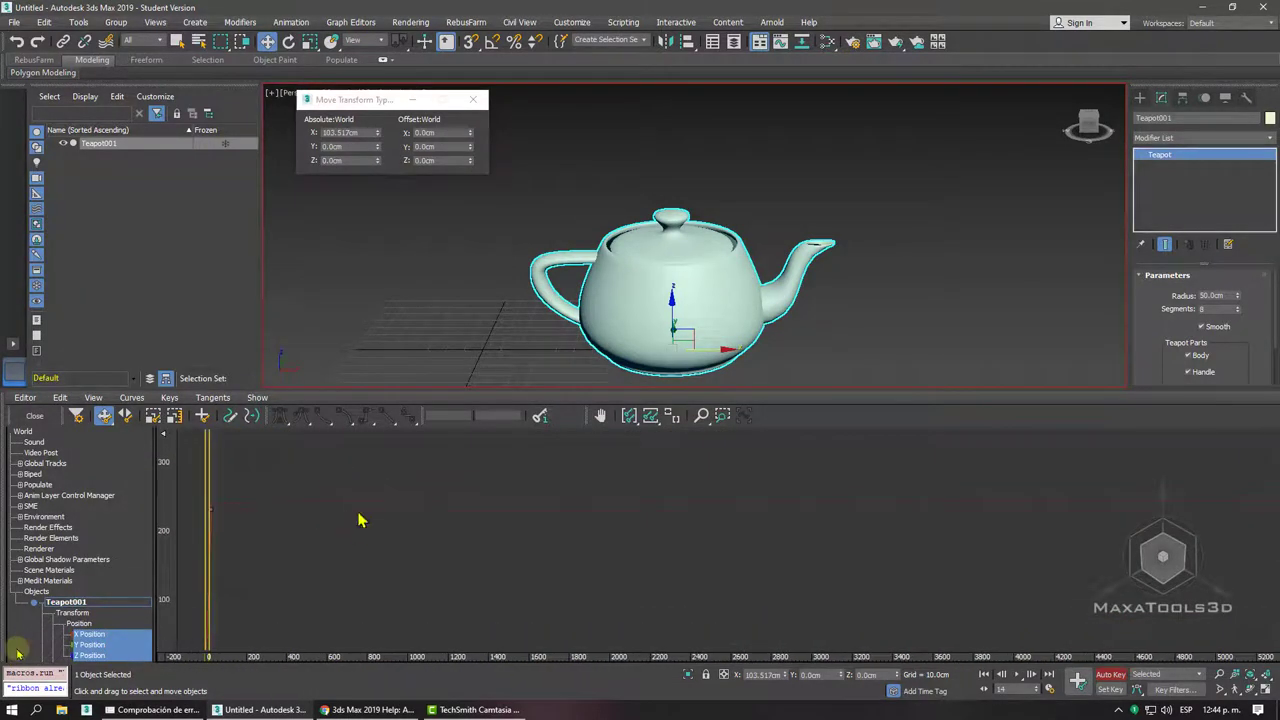
{"action": "left_click", "coordinate": [35, 415]}
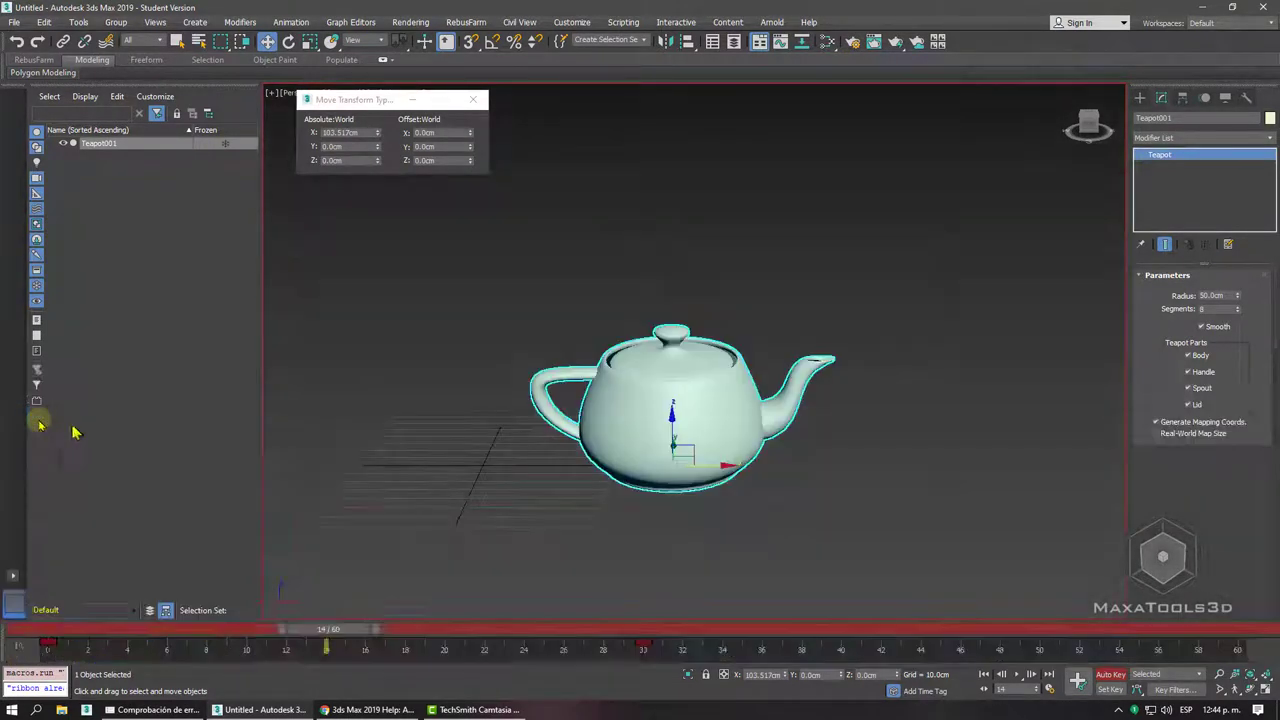
{"action": "left_click", "coordinate": [780, 41]}
{"action": "mouse_move", "coordinate": [657, 200]}
{"action": "left_mouse_down"}
{"action": "mouse_move", "coordinate": [560, 137]}
{"action": "mouse_move", "coordinate": [548, 66]}
{"action": "left_mouse_up"}
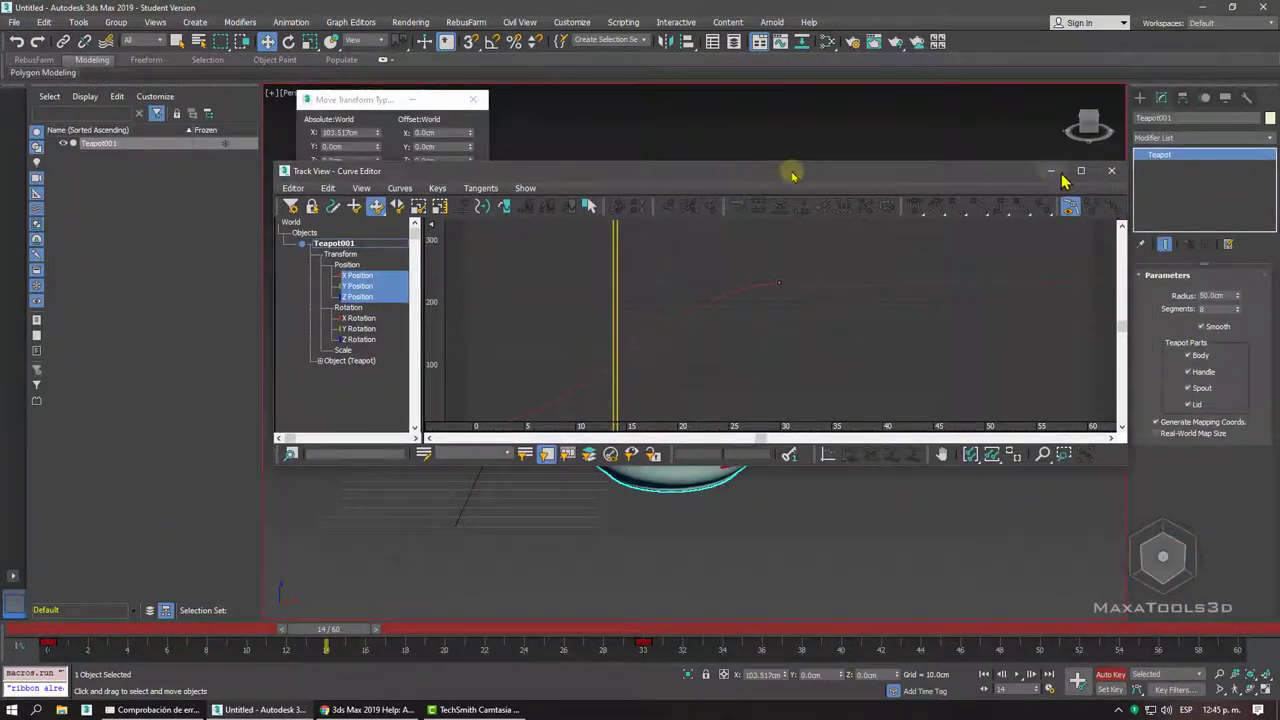
{"action": "left_click", "coordinate": [1108, 172]}
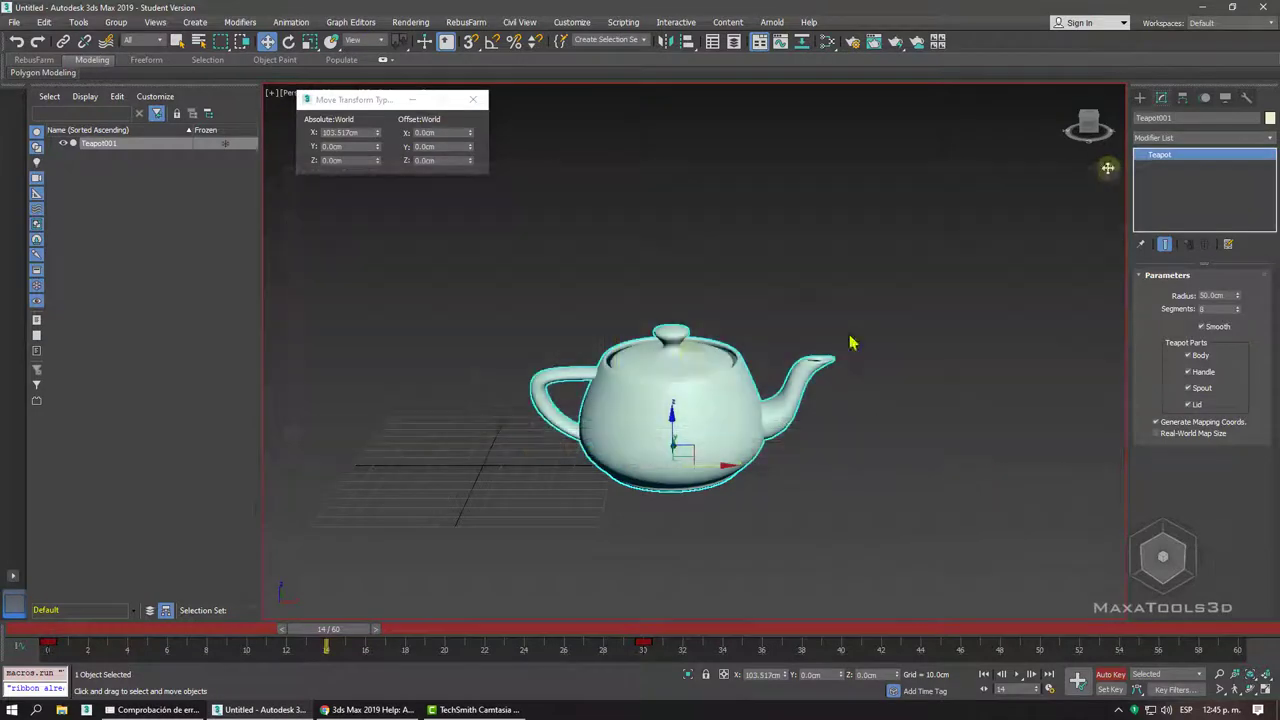
{"action": "left_click", "coordinate": [17, 655]}
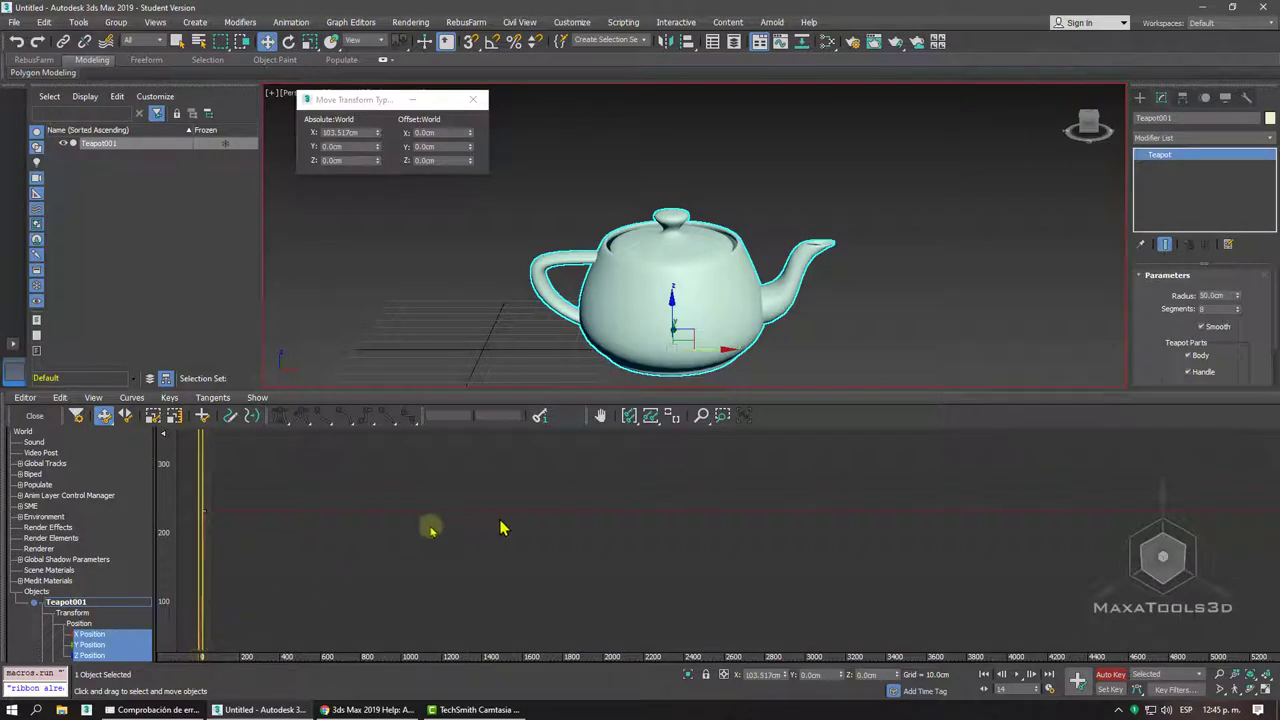
Fit Teapot001's position curve using Frame Horizontal Extents and Frame Value Extents
{"action": "left_click", "coordinate": [628, 416]}
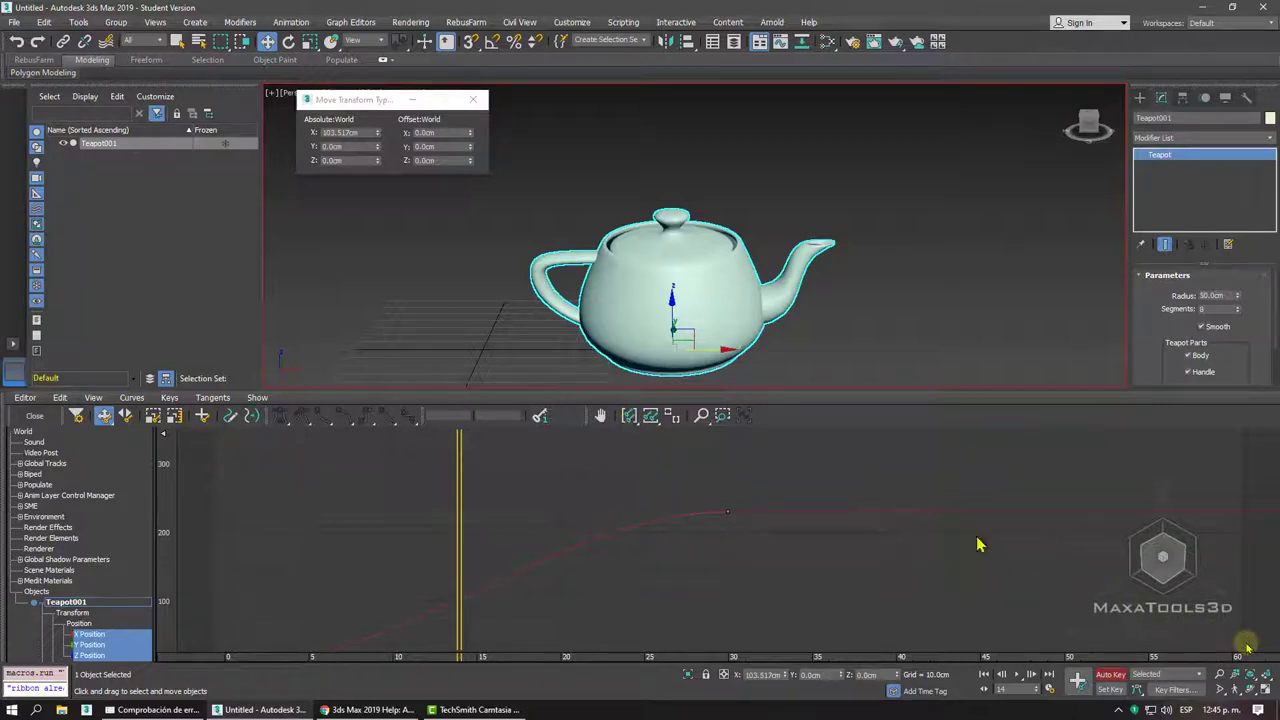
{"action": "left_click", "coordinate": [651, 420]}
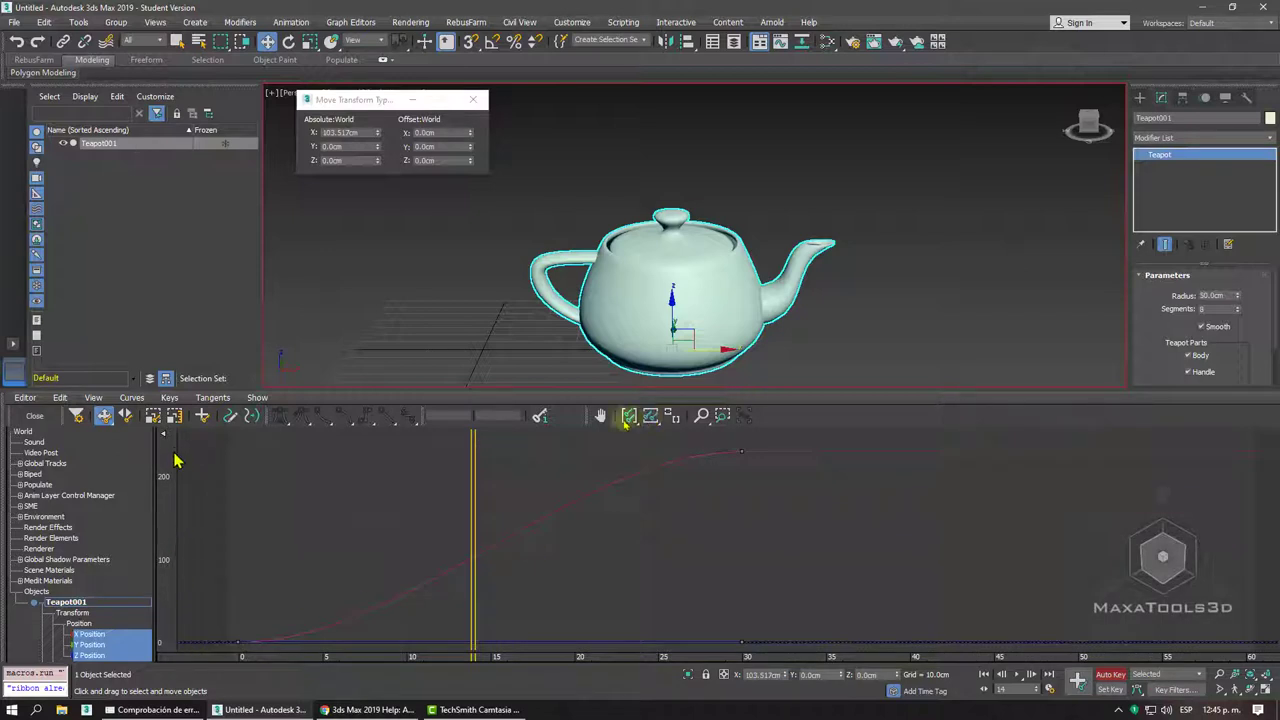
{"action": "middle_click_drag", "start_coordinate": [263, 469], "coordinate": [277, 469]}
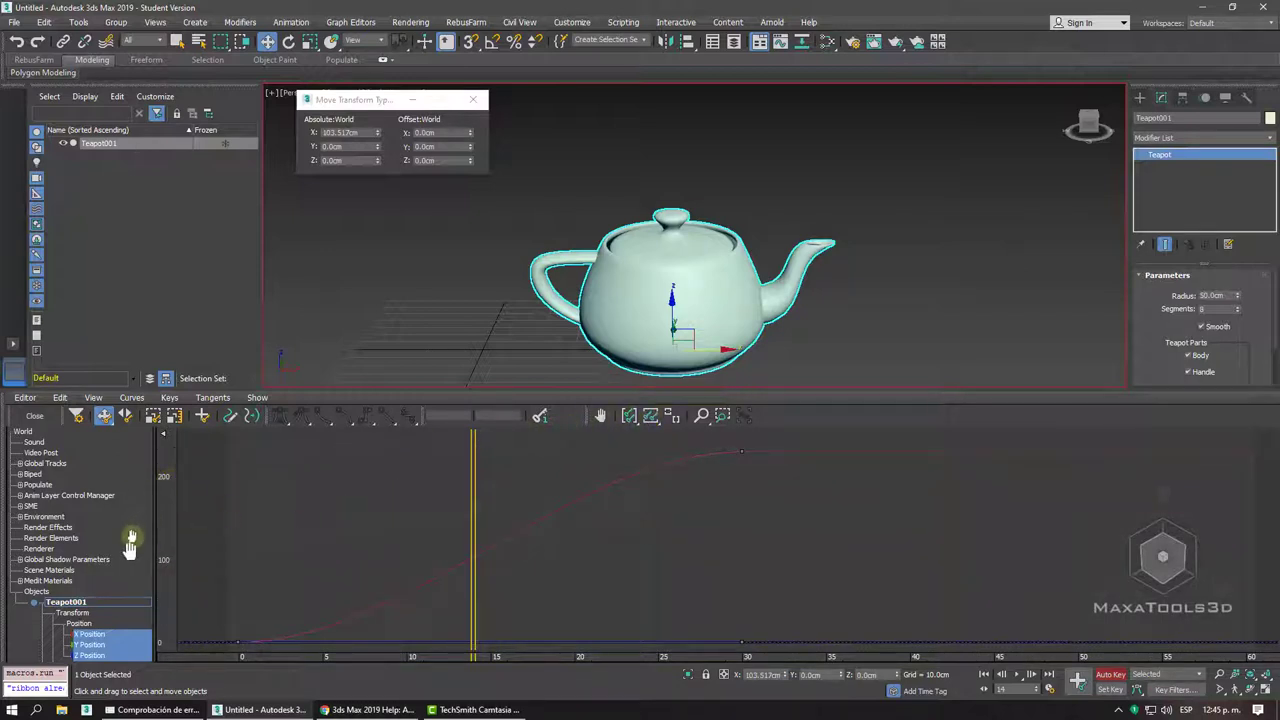
{"action": "left_click_drag", "start_coordinate": [128, 526], "coordinate": [128, 383]}
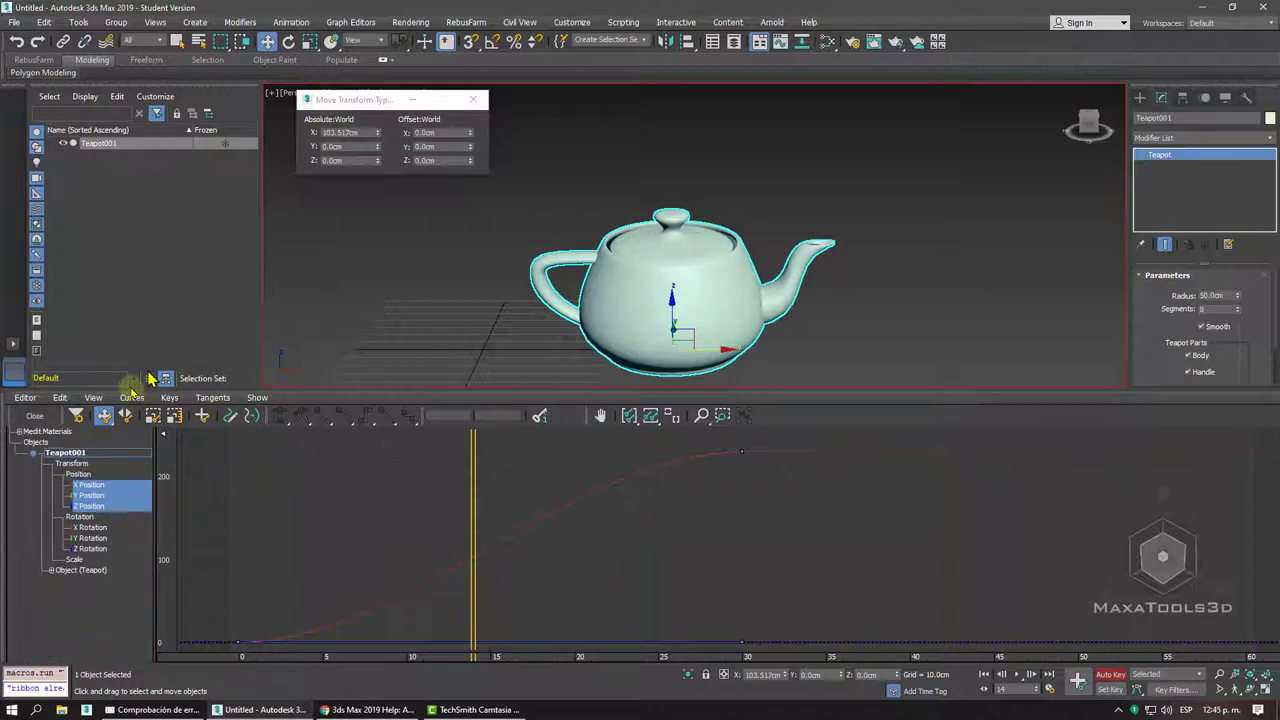
{"action": "left_click", "coordinate": [322, 145]}
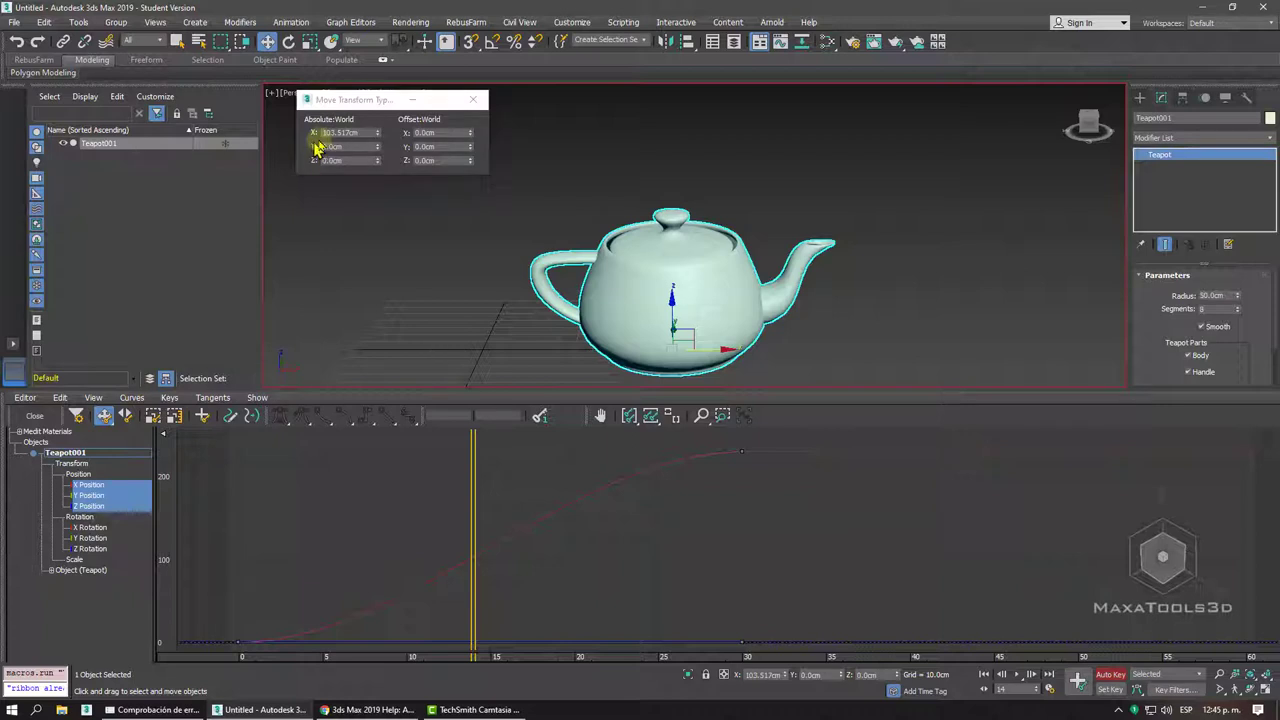
Switch to Select and Scale and open the Slate Material Editor with M
{"action": "left_click", "coordinate": [288, 43]}
{"action": "left_click", "coordinate": [310, 43]}
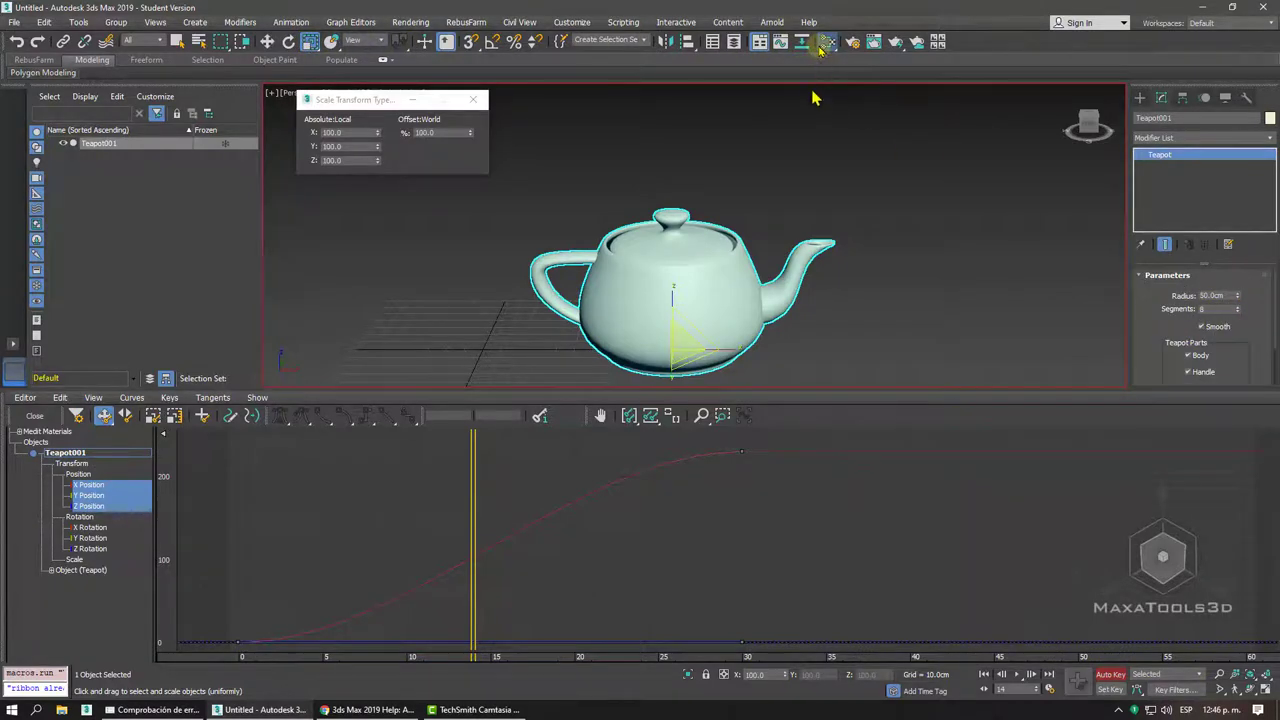
{"action": "key", "text": "m"}
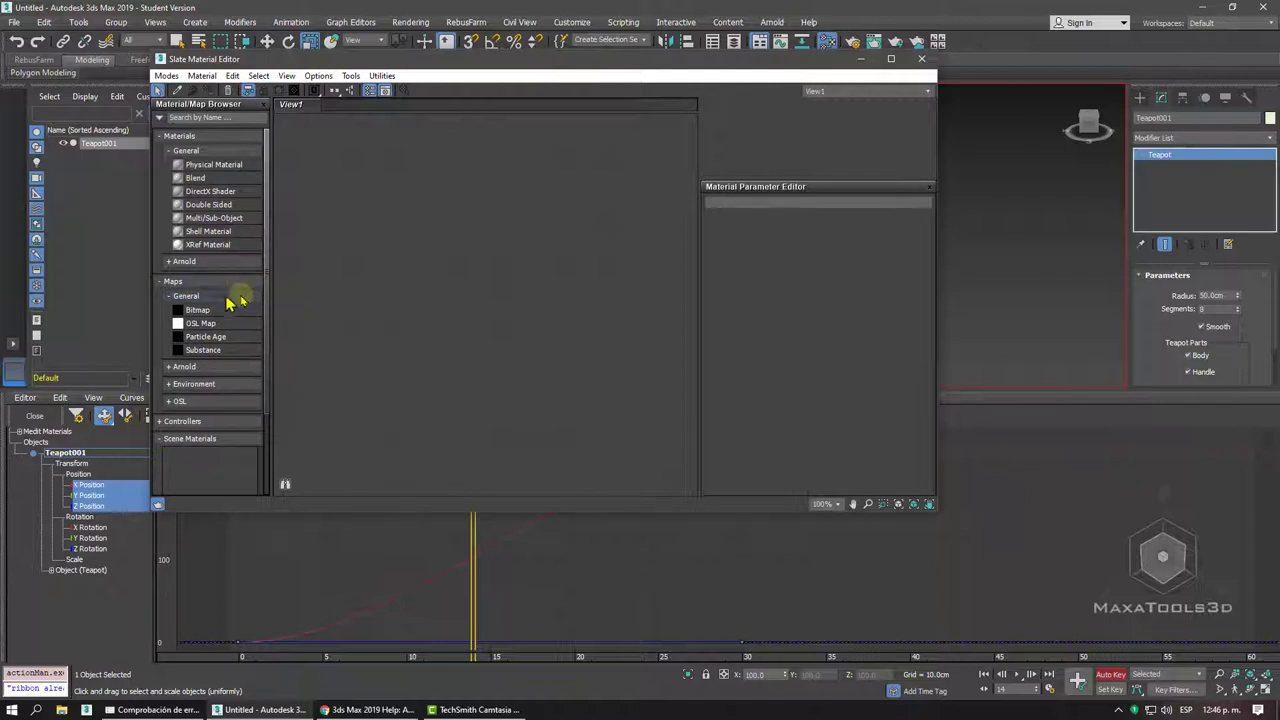
Search the browser for 's' and place a Standard Surface node, Material #25, in View1
{"action": "left_click", "coordinate": [186, 368]}
{"action": "left_click", "coordinate": [186, 369]}
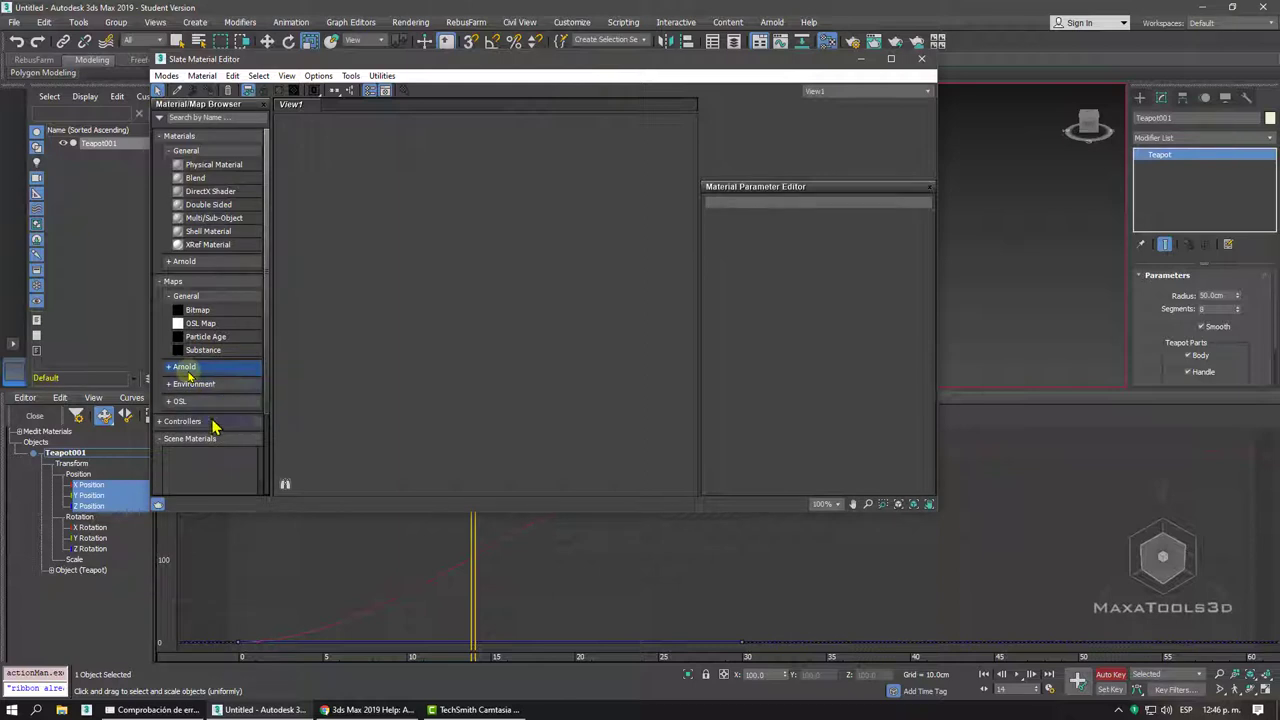
{"action": "left_click", "coordinate": [188, 117]}
{"action": "type", "text": "s"}
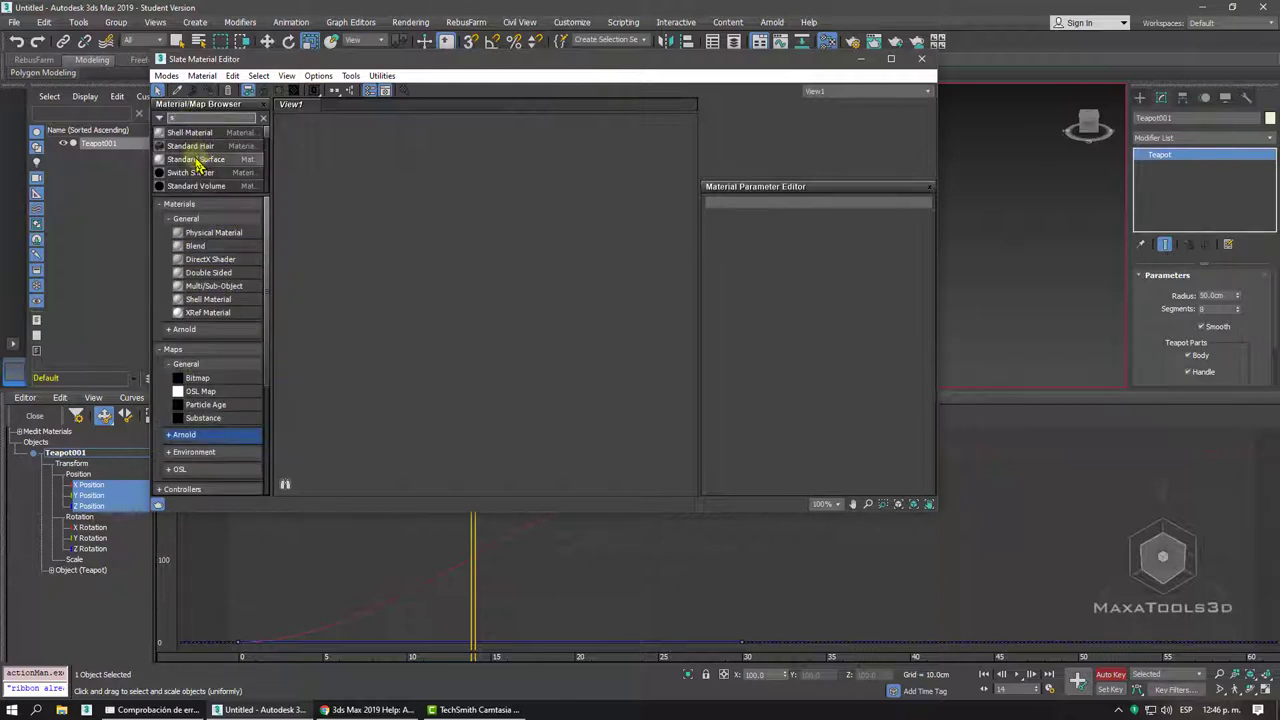
{"action": "left_click_drag", "start_coordinate": [195, 159], "coordinate": [408, 178]}
{"action": "double_click", "coordinate": [411, 172]}
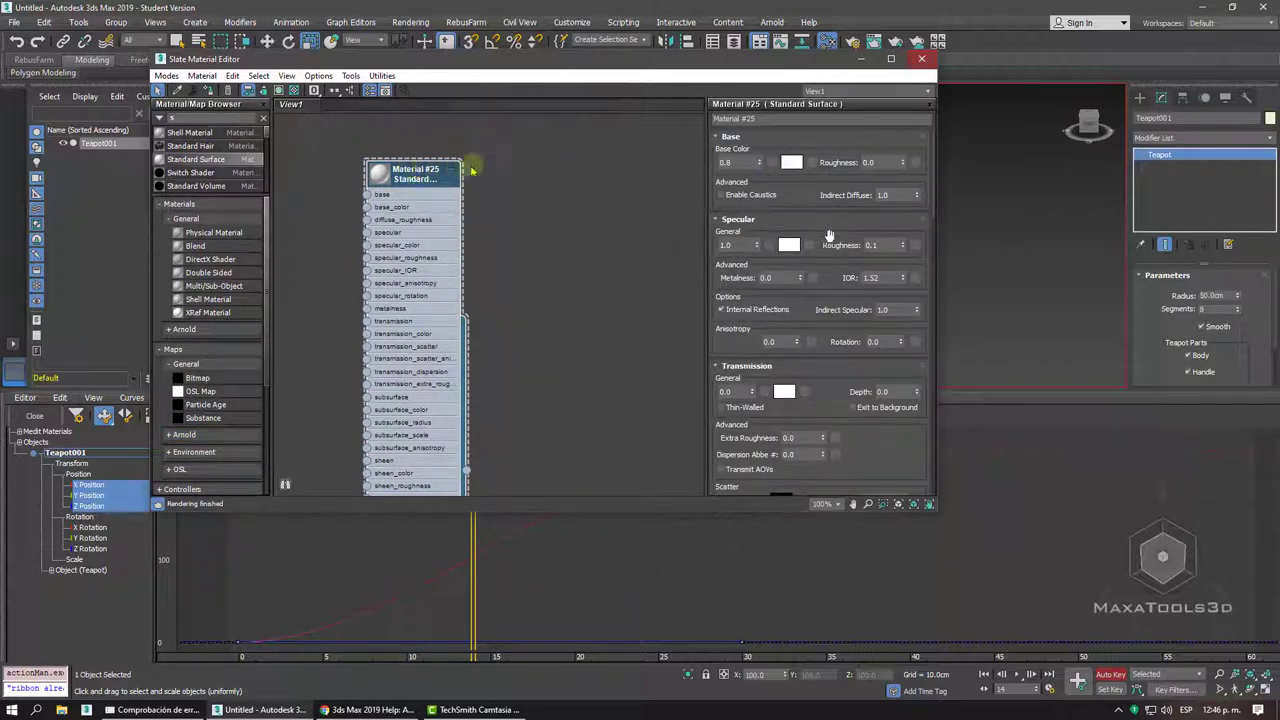
Inspect its base colour and specular weights, toggle Auto Key, and close the Slate editor
{"action": "left_click", "coordinate": [737, 162]}
{"action": "left_click", "coordinate": [737, 245]}
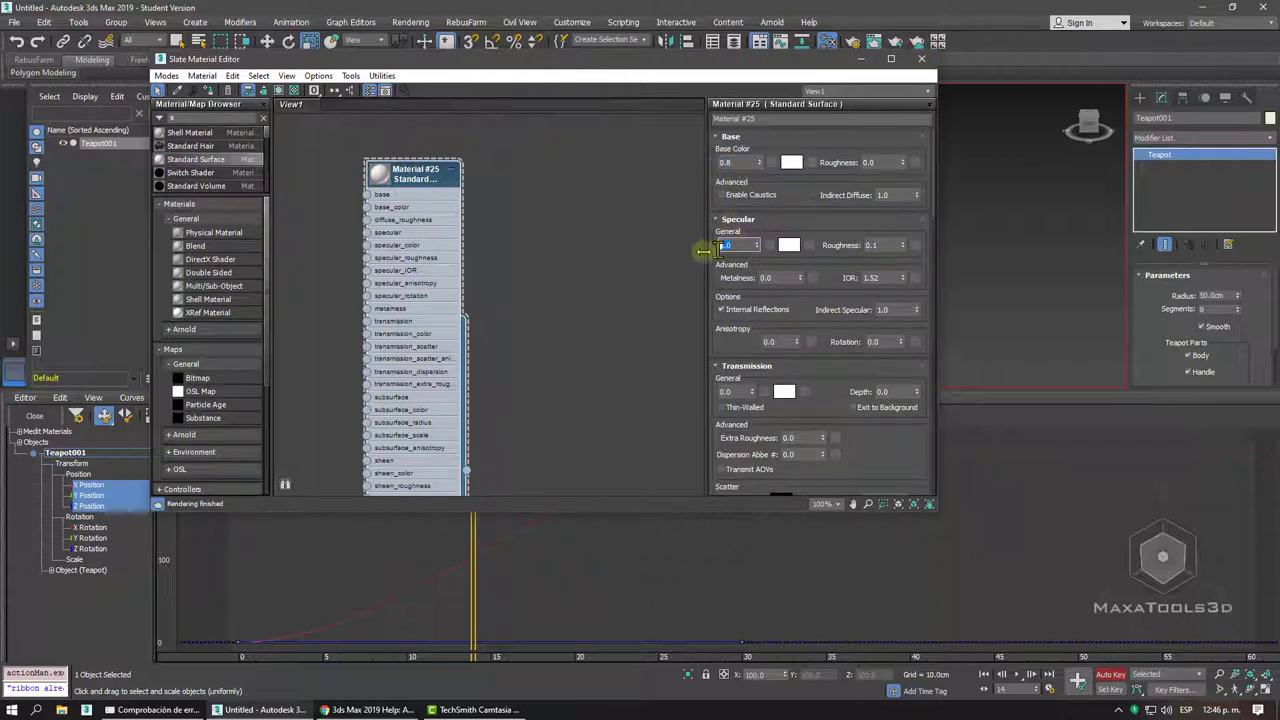
{"action": "left_click", "coordinate": [1113, 675]}
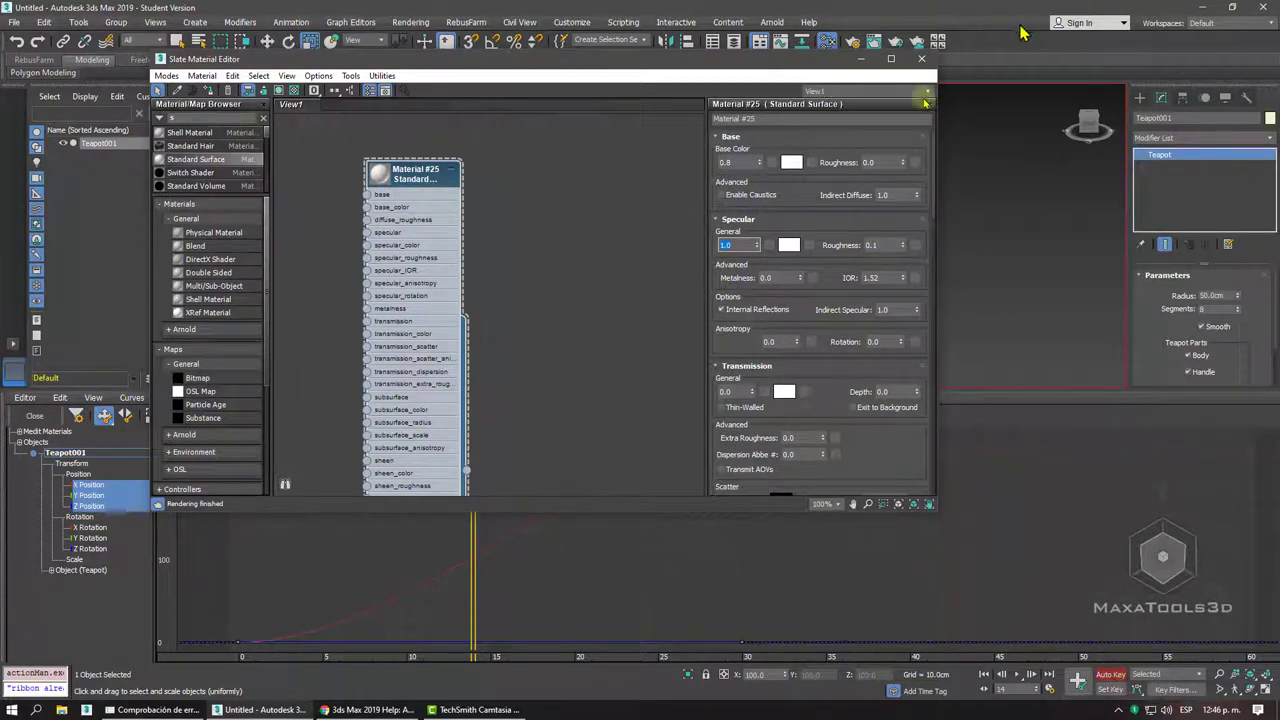
{"action": "left_click", "coordinate": [918, 60]}
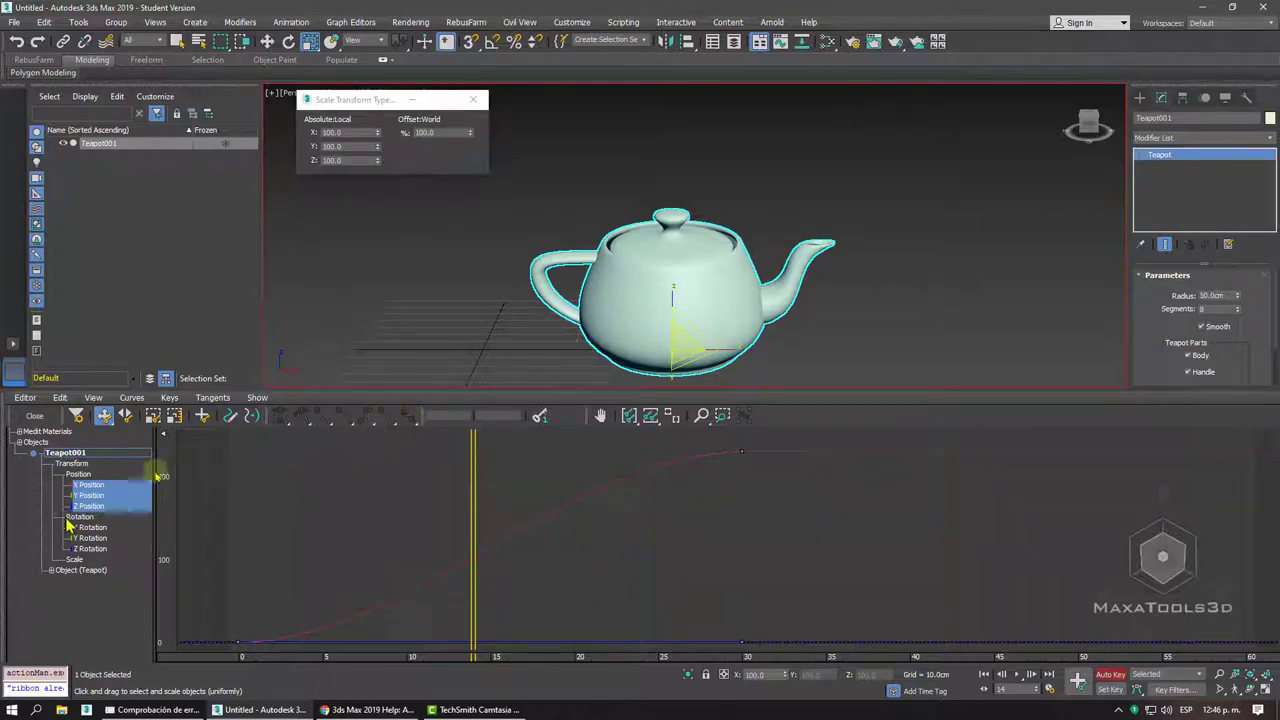
Rename Teapot001 to 'Tetera' and select its track in the controller list
{"action": "scroll", "coordinate": [36, 478], "scroll_direction": "down", "scroll_amount": 1}
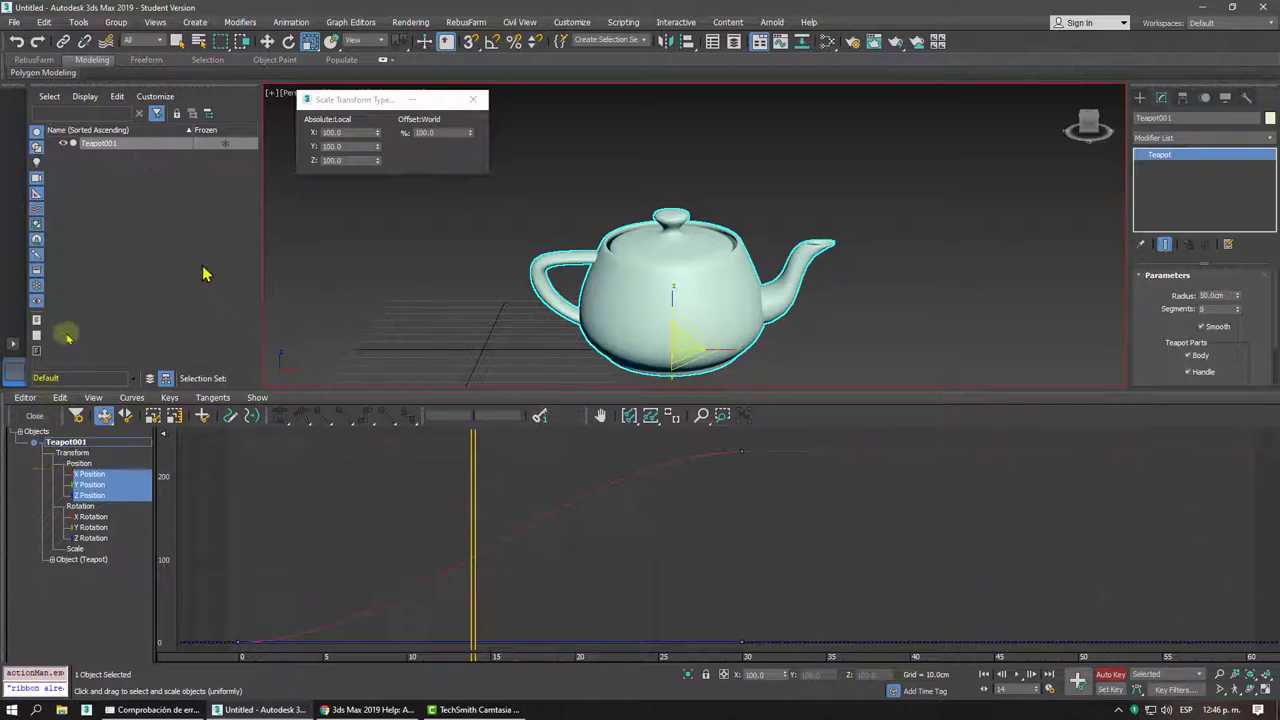
{"action": "double_click", "coordinate": [104, 146]}
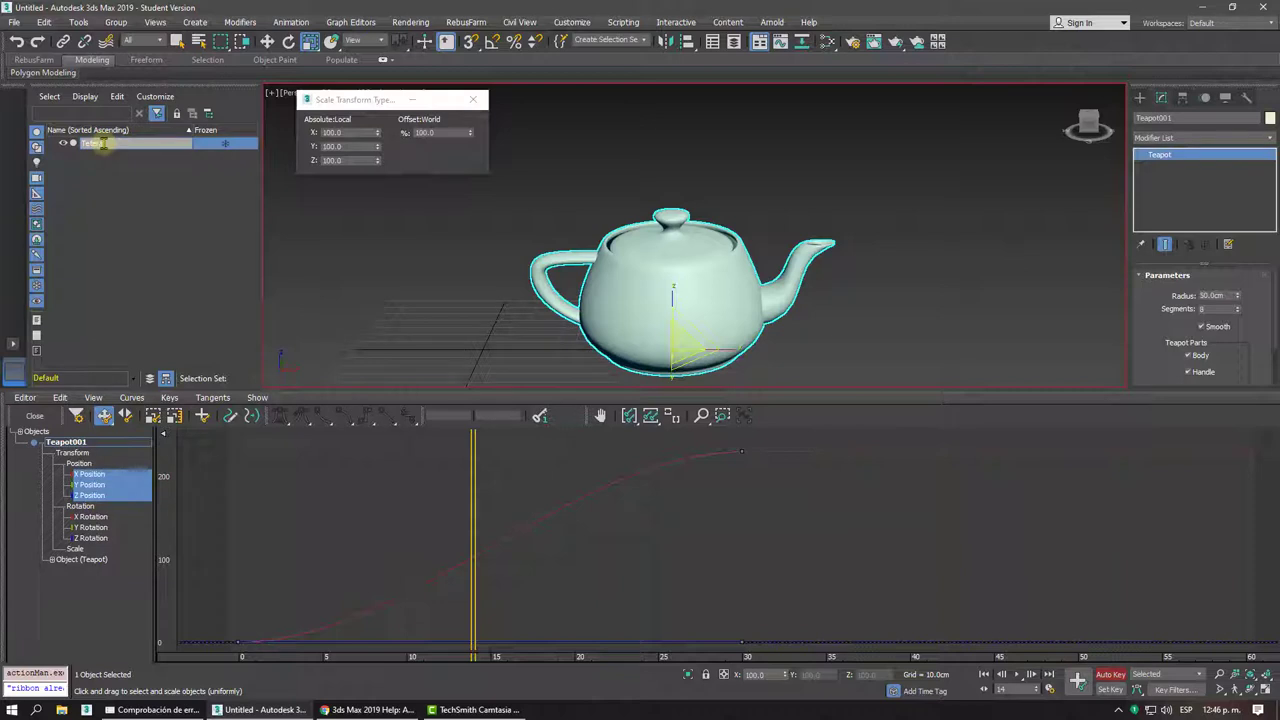
{"action": "key", "text": "Return"}
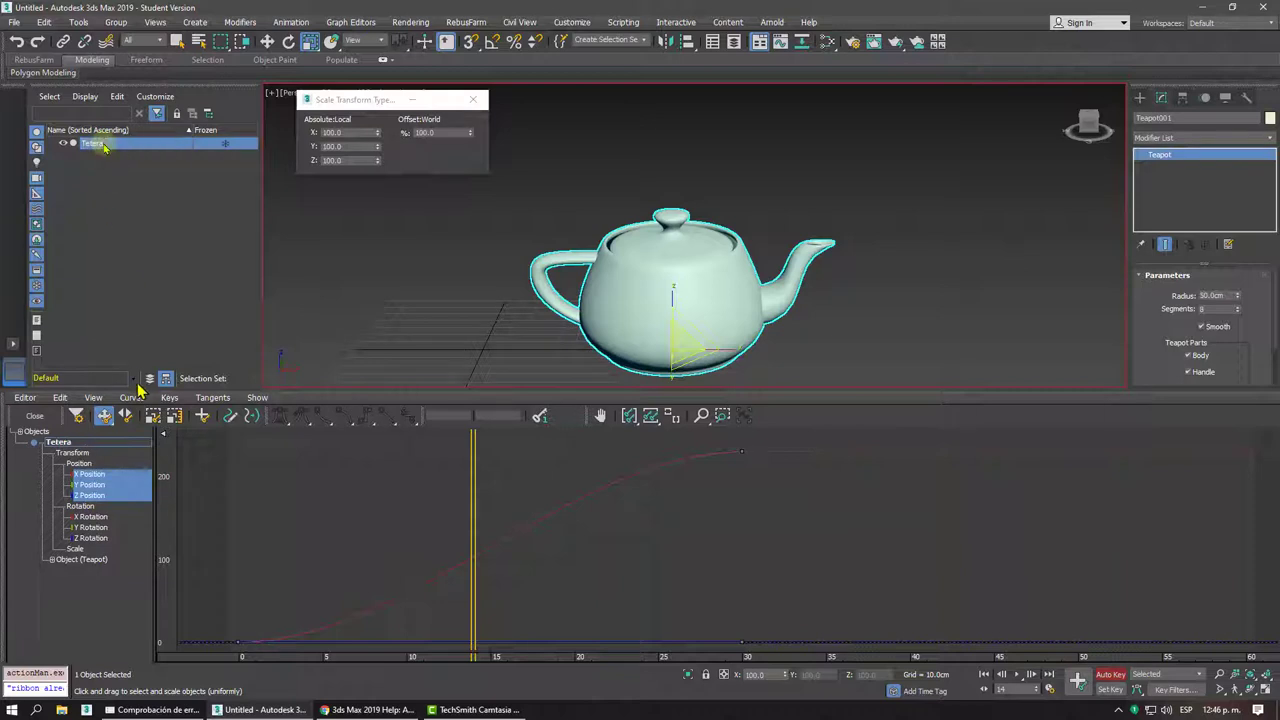
{"action": "left_click", "coordinate": [58, 442]}
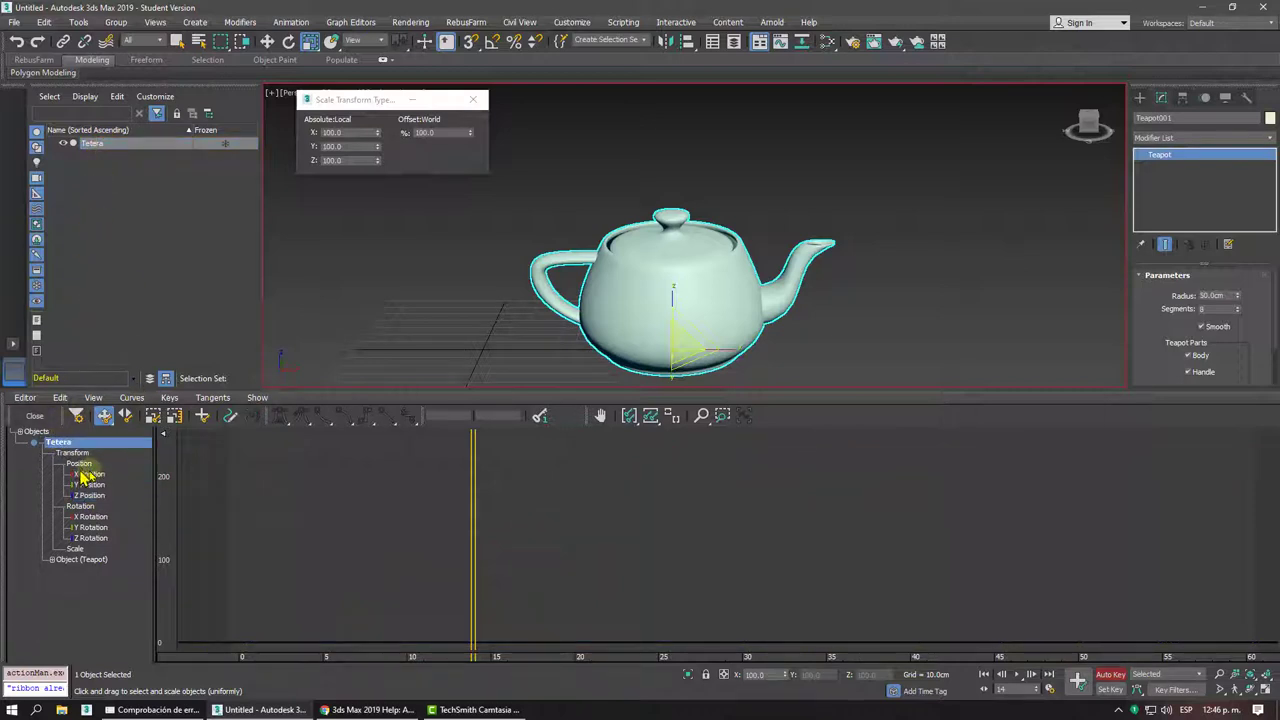
View Tetera's X/Y/Z Position, X/Y/Z Rotation, then its flat Scale curve at 100
{"action": "left_click", "coordinate": [92, 476]}
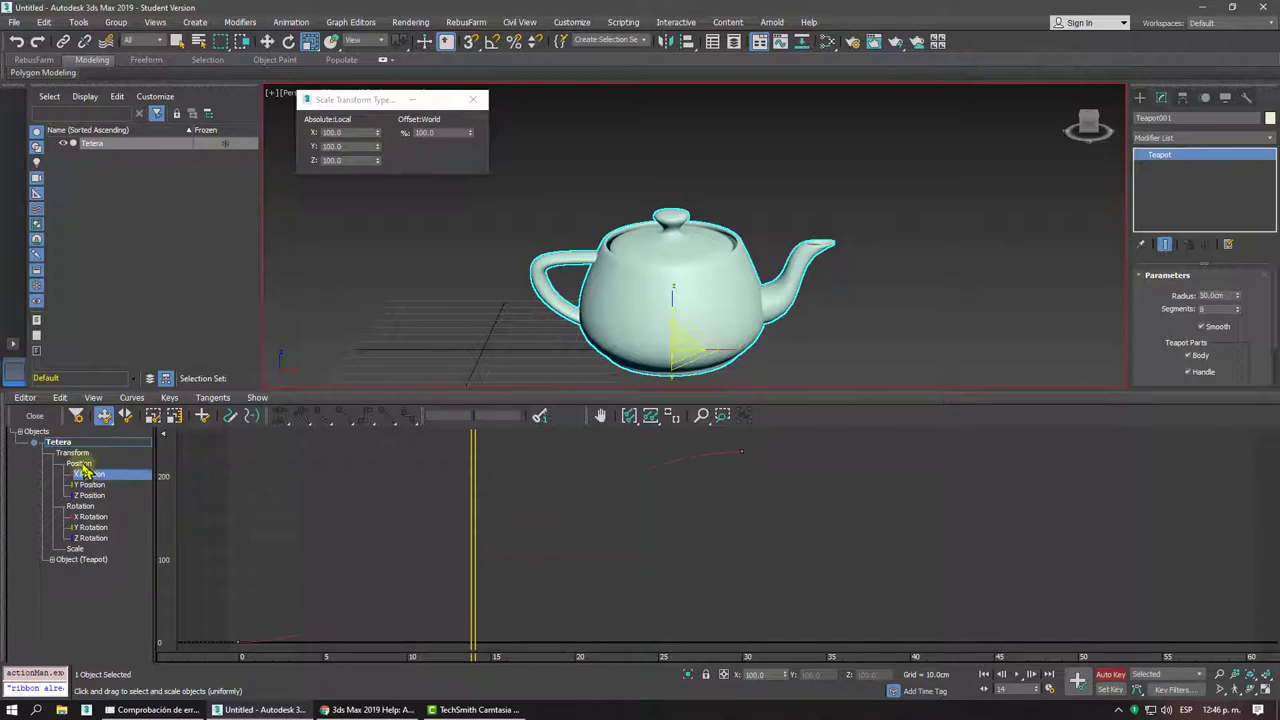
{"action": "left_click", "coordinate": [80, 464]}
{"action": "left_click", "coordinate": [88, 485]}
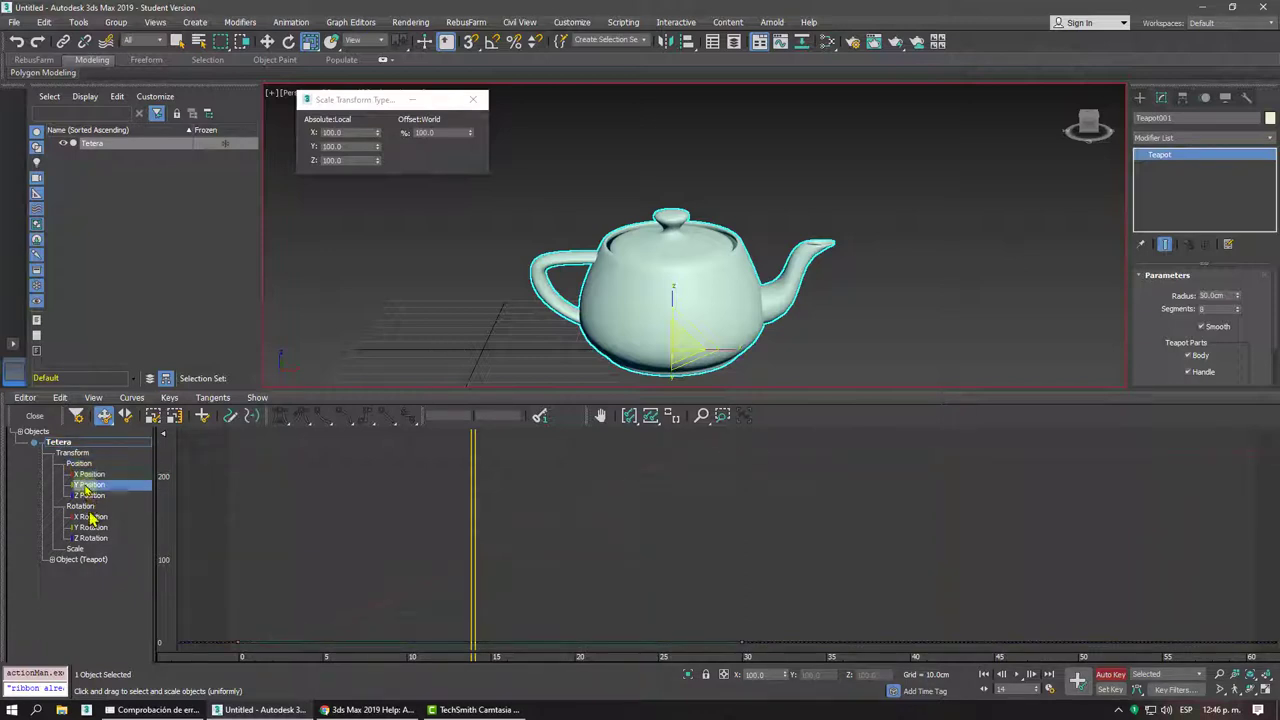
{"action": "left_click", "coordinate": [92, 496]}
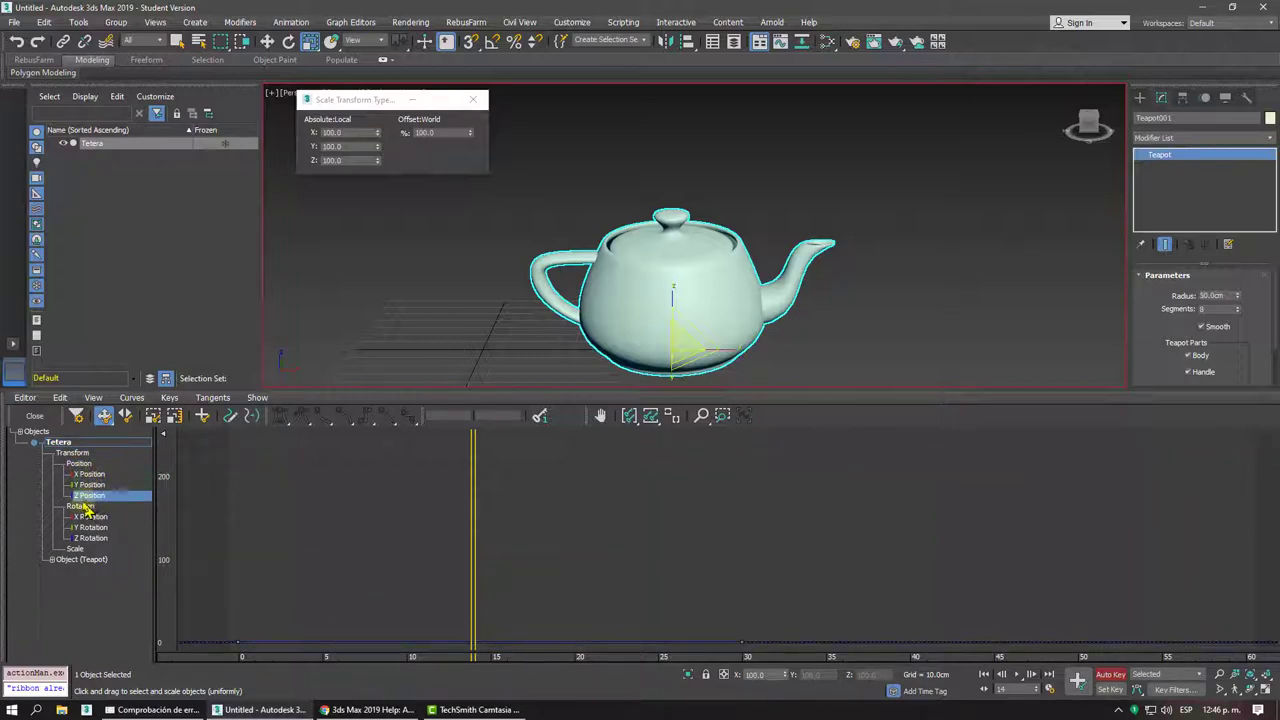
{"action": "left_click", "coordinate": [90, 516]}
{"action": "left_click", "coordinate": [92, 527]}
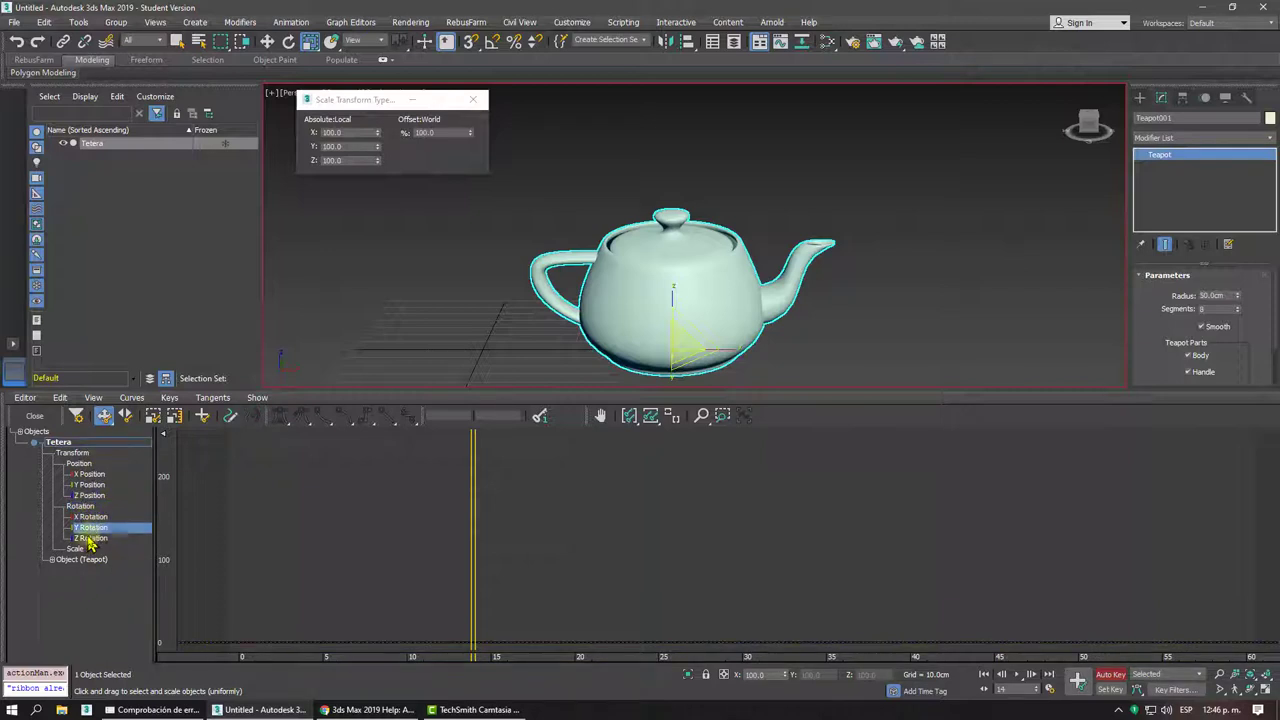
{"action": "left_click", "coordinate": [90, 539]}
{"action": "left_click", "coordinate": [77, 549]}
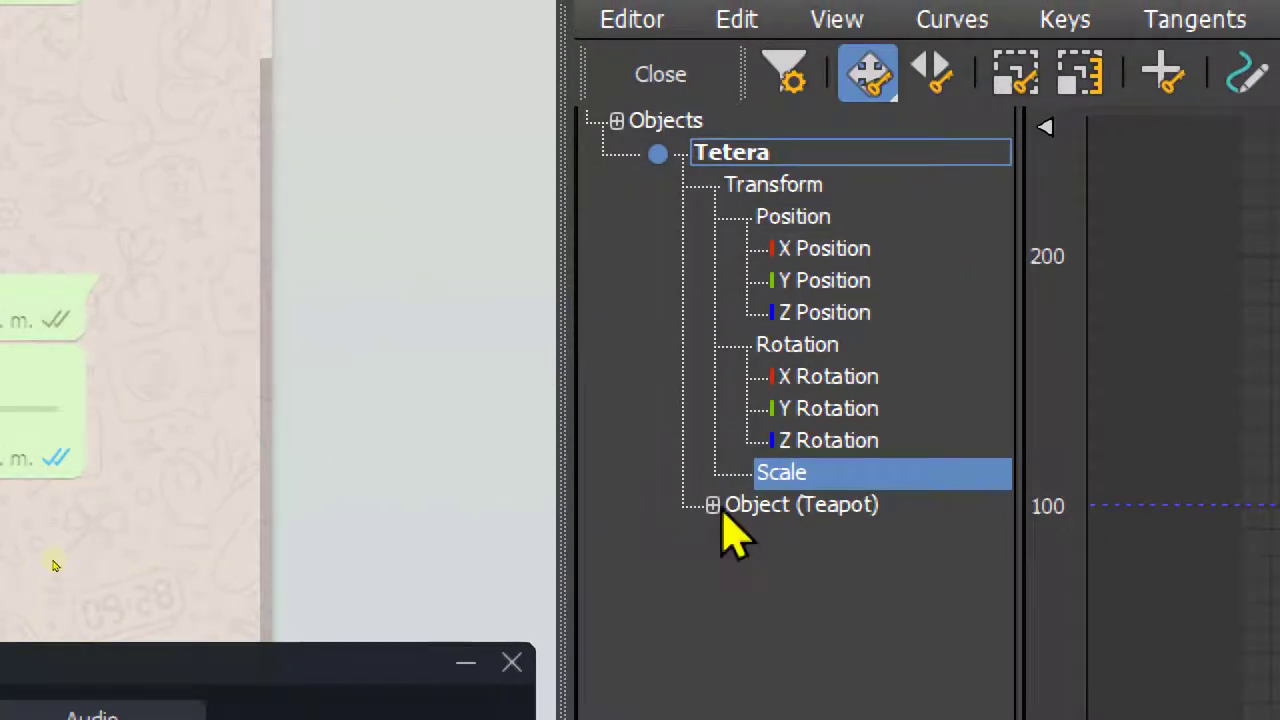
Browse the teapot's Radius, Segments, Smooth and Body tracks, then collapse them to show the position curves
{"action": "left_click", "coordinate": [714, 506]}
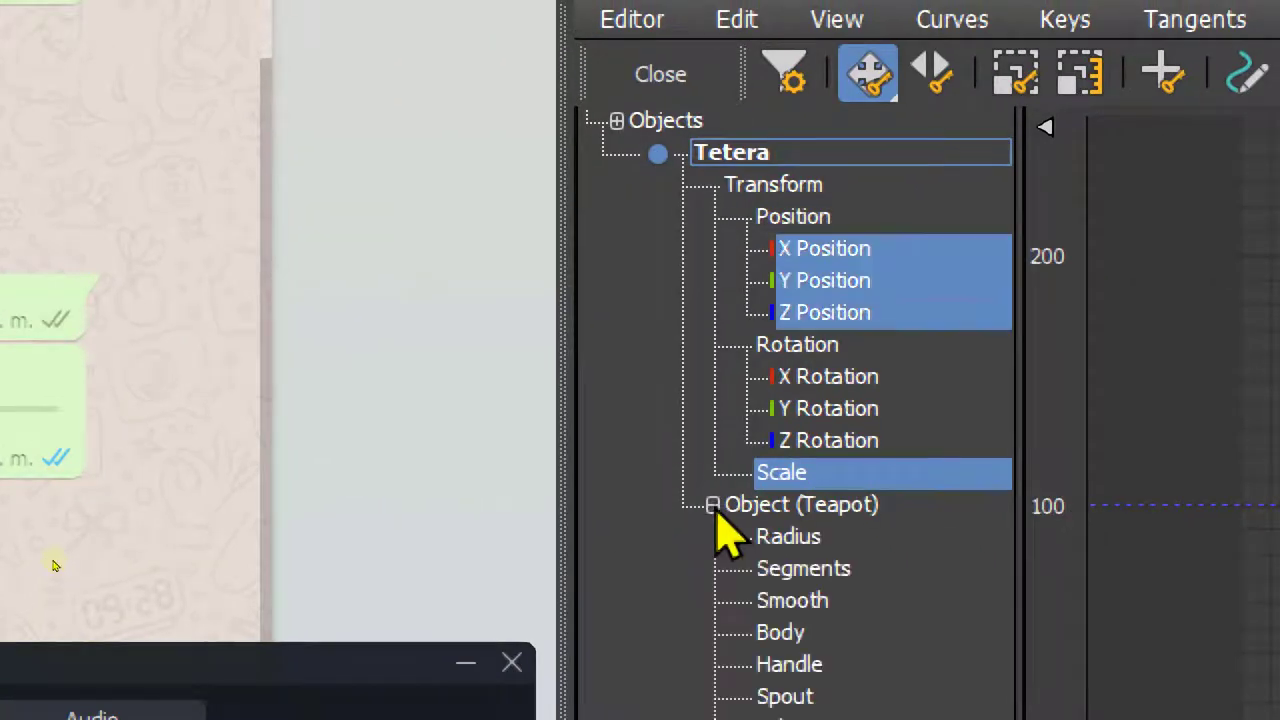
{"action": "left_click", "coordinate": [804, 546]}
{"action": "left_click", "coordinate": [858, 570]}
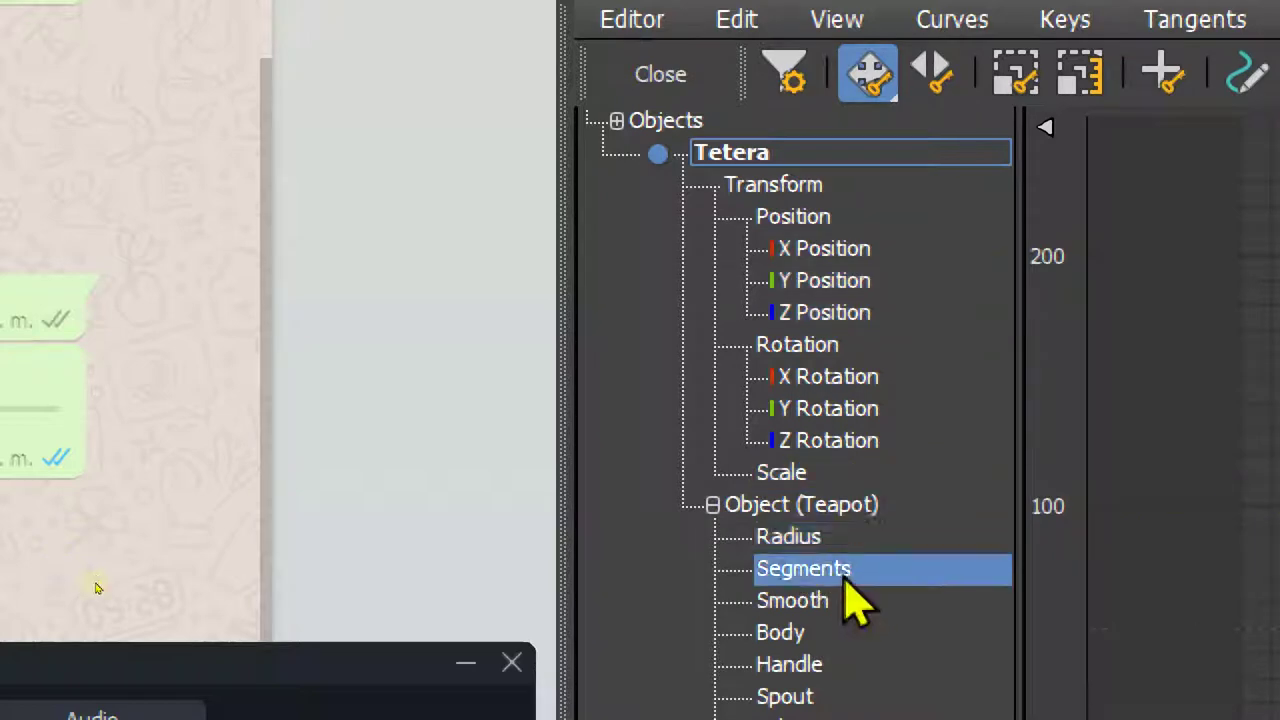
{"action": "left_click", "coordinate": [830, 603]}
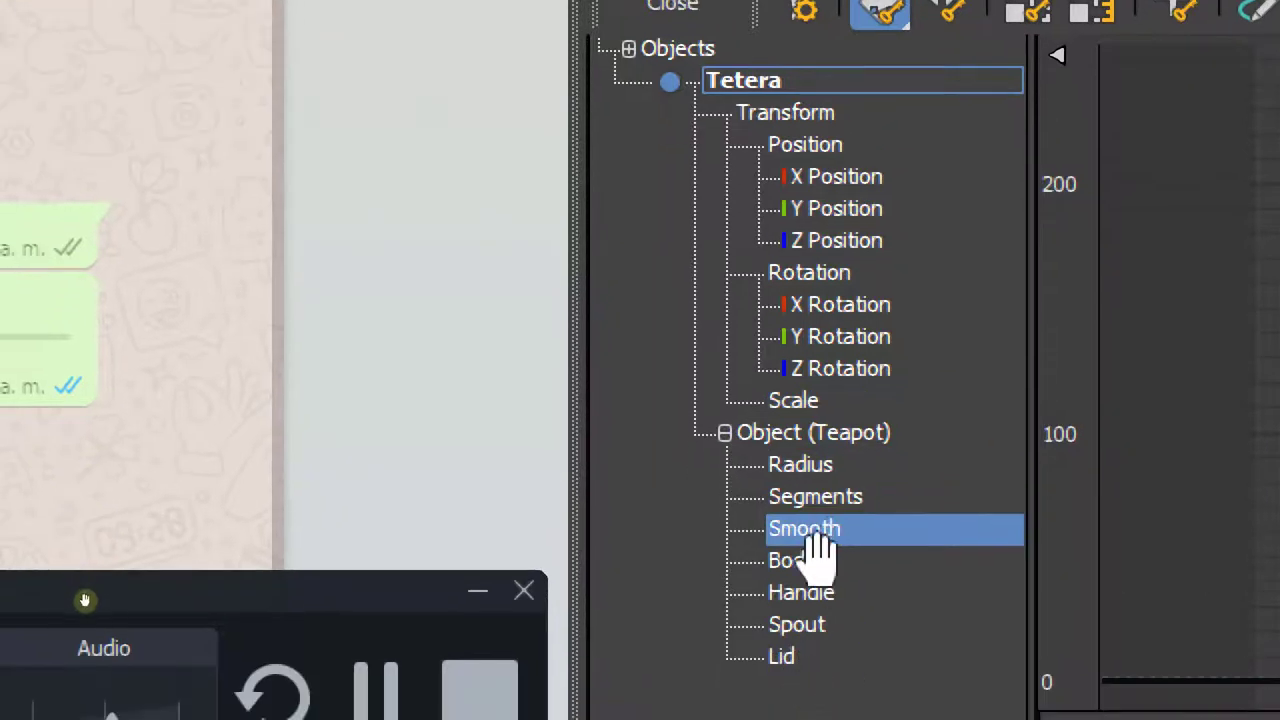
{"action": "left_click", "coordinate": [810, 560]}
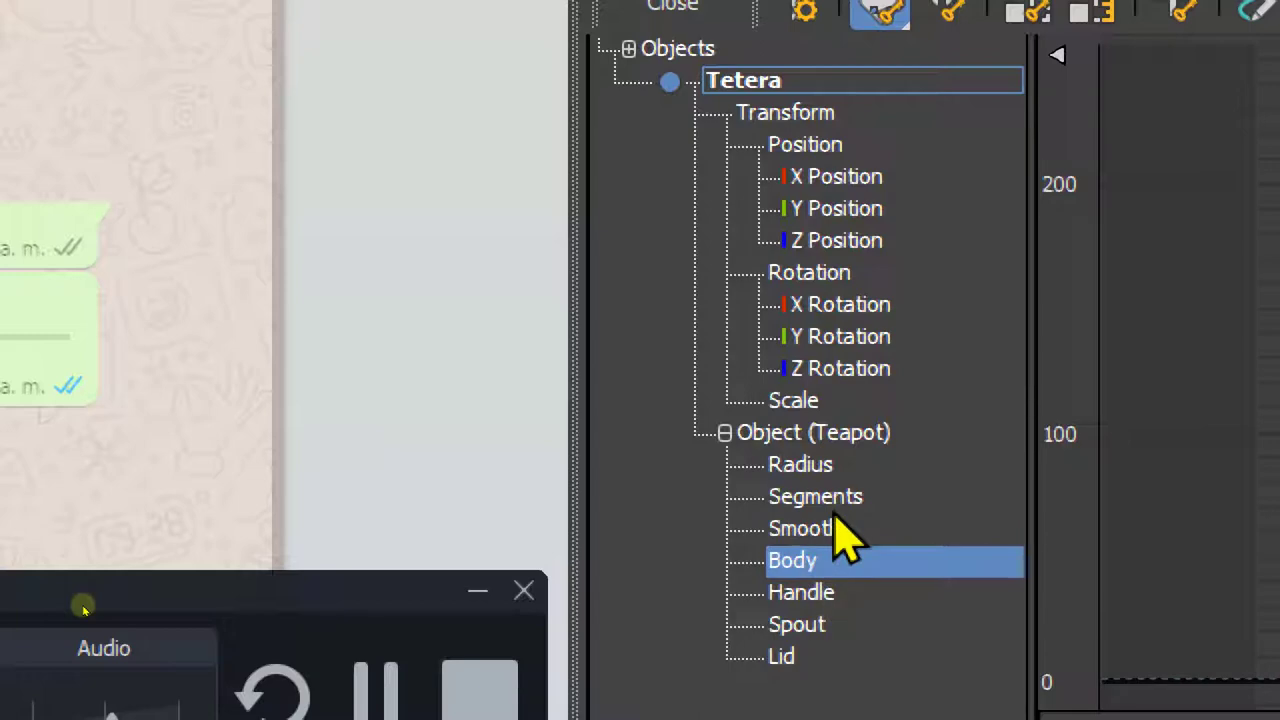
{"action": "left_click", "coordinate": [725, 433]}
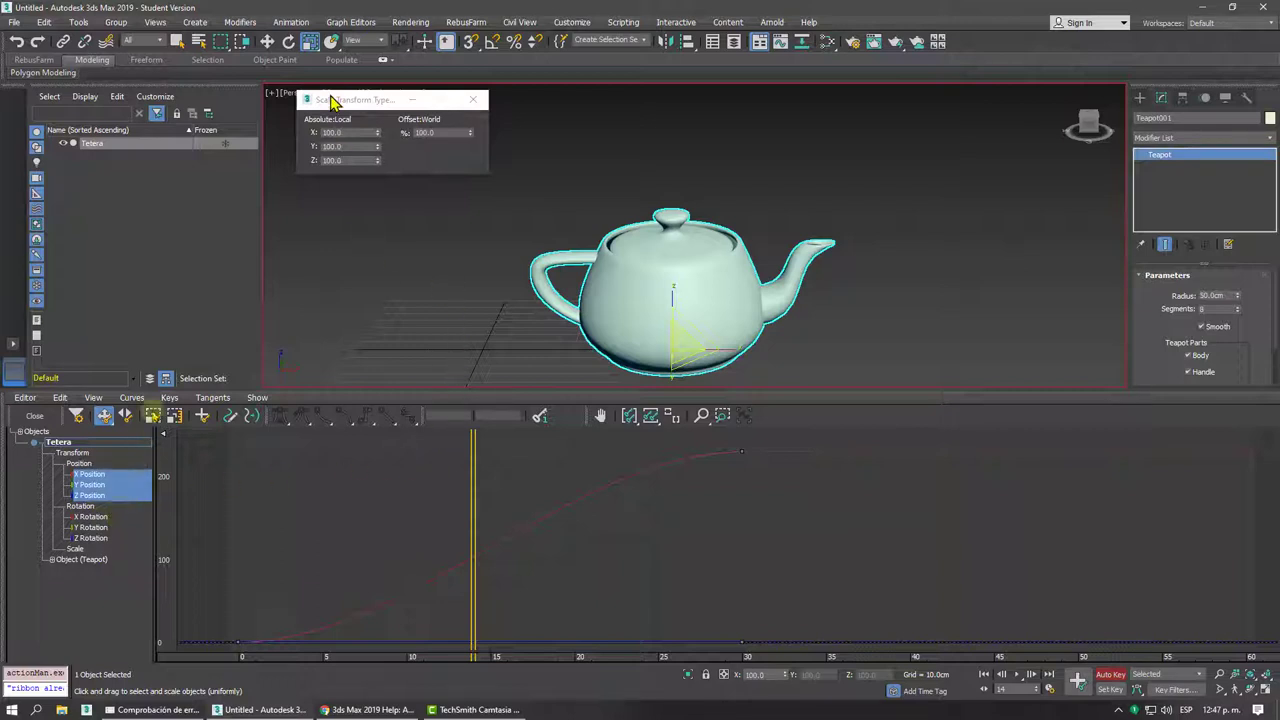
Switch to Select and Move, cycle through the Y and Z Position curves, and settle on X Position
{"action": "left_click", "coordinate": [269, 42]}
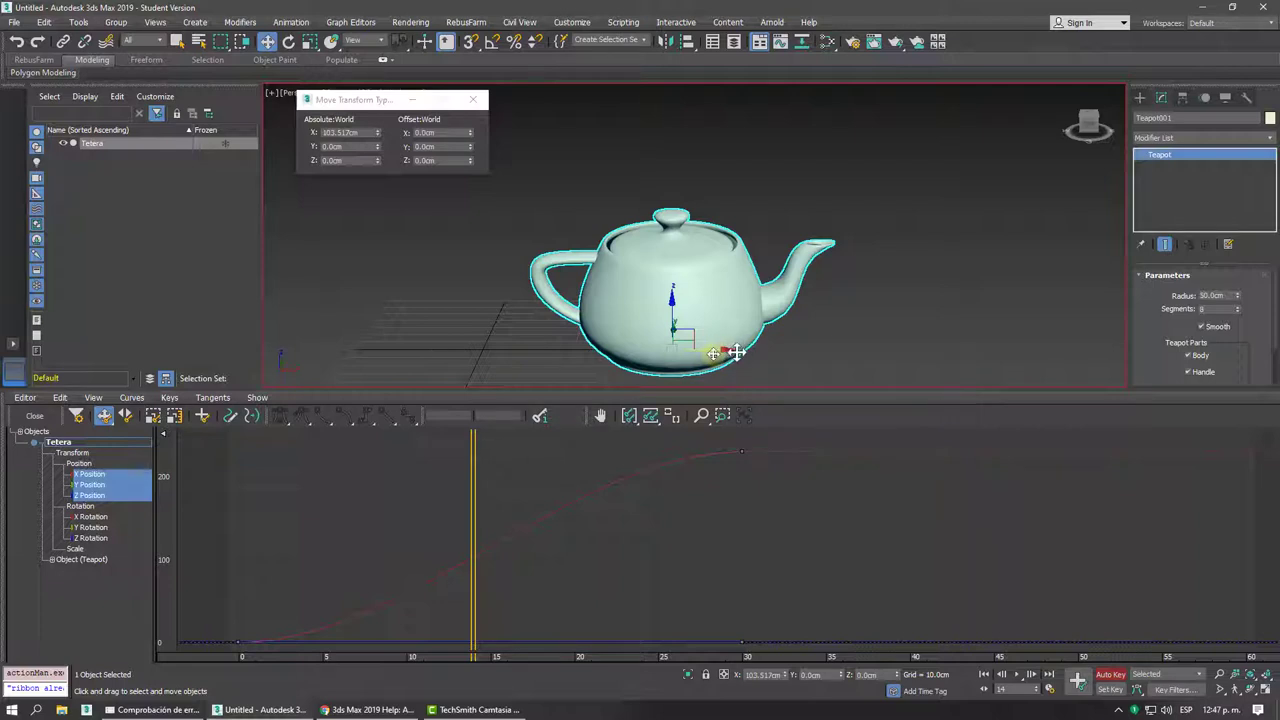
{"action": "left_click", "coordinate": [87, 476]}
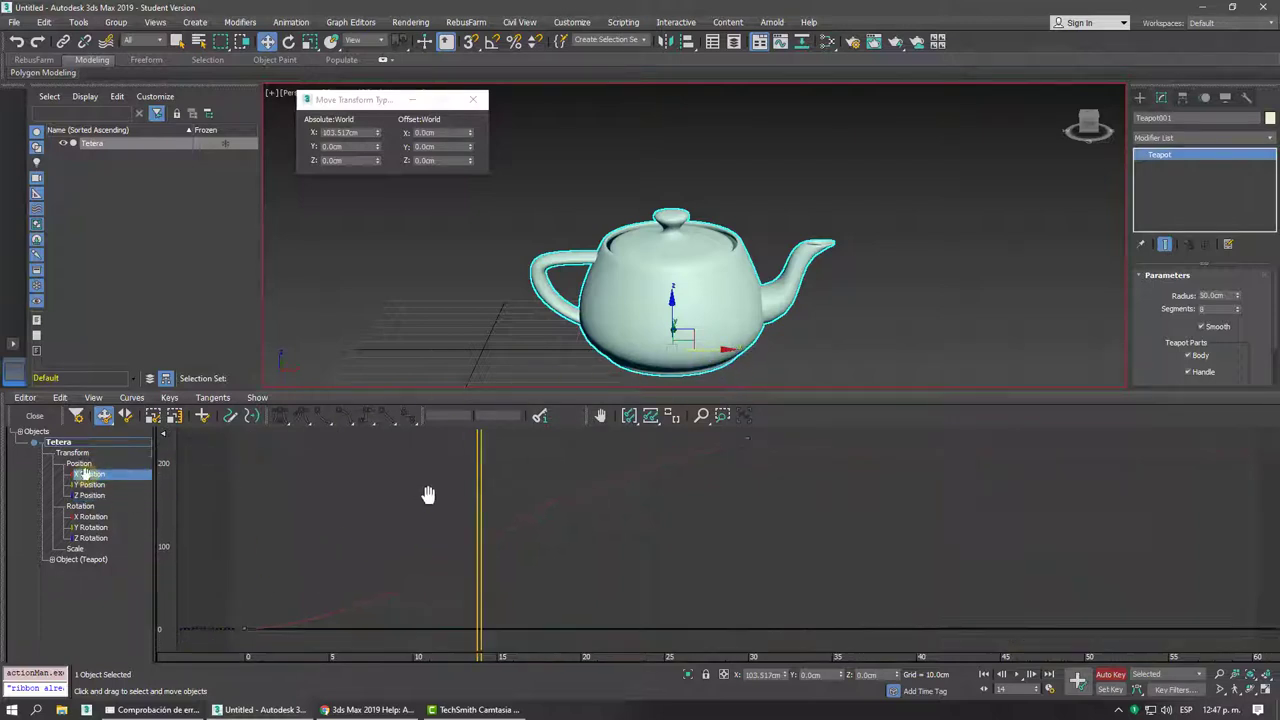
{"action": "middle_click_drag", "start_coordinate": [424, 500], "coordinate": [565, 490]}
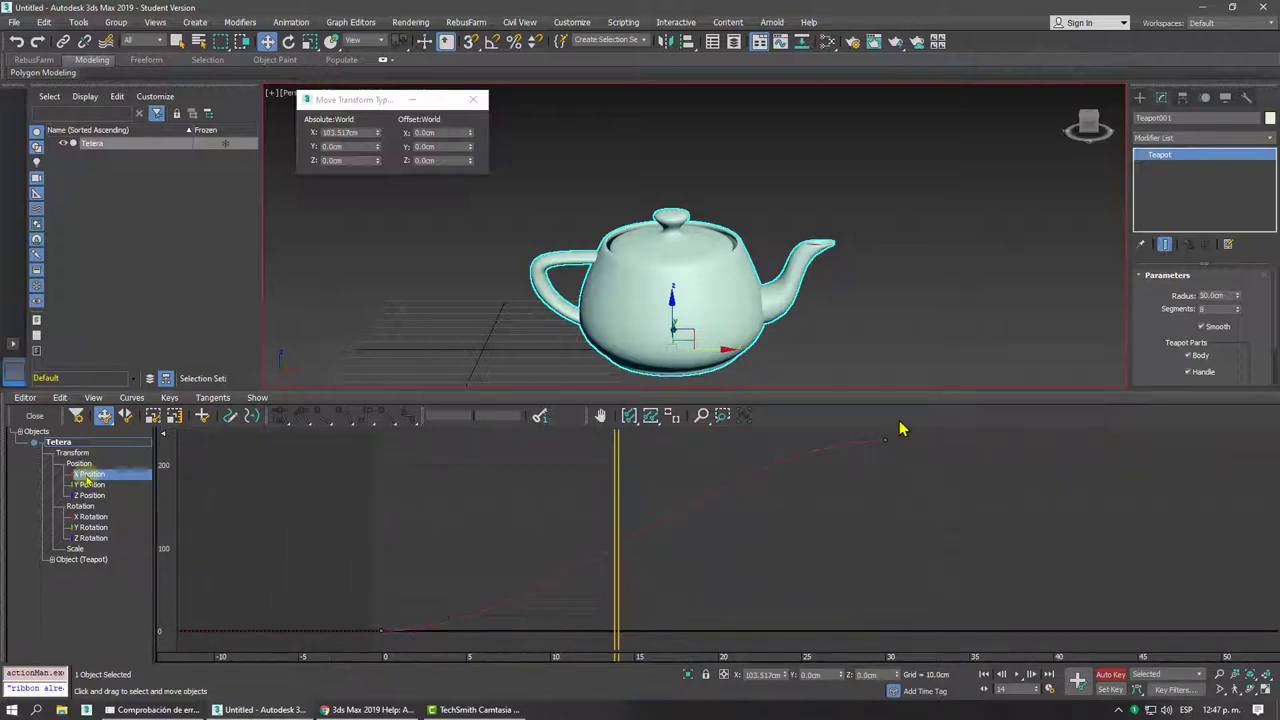
{"action": "left_click", "coordinate": [90, 485]}
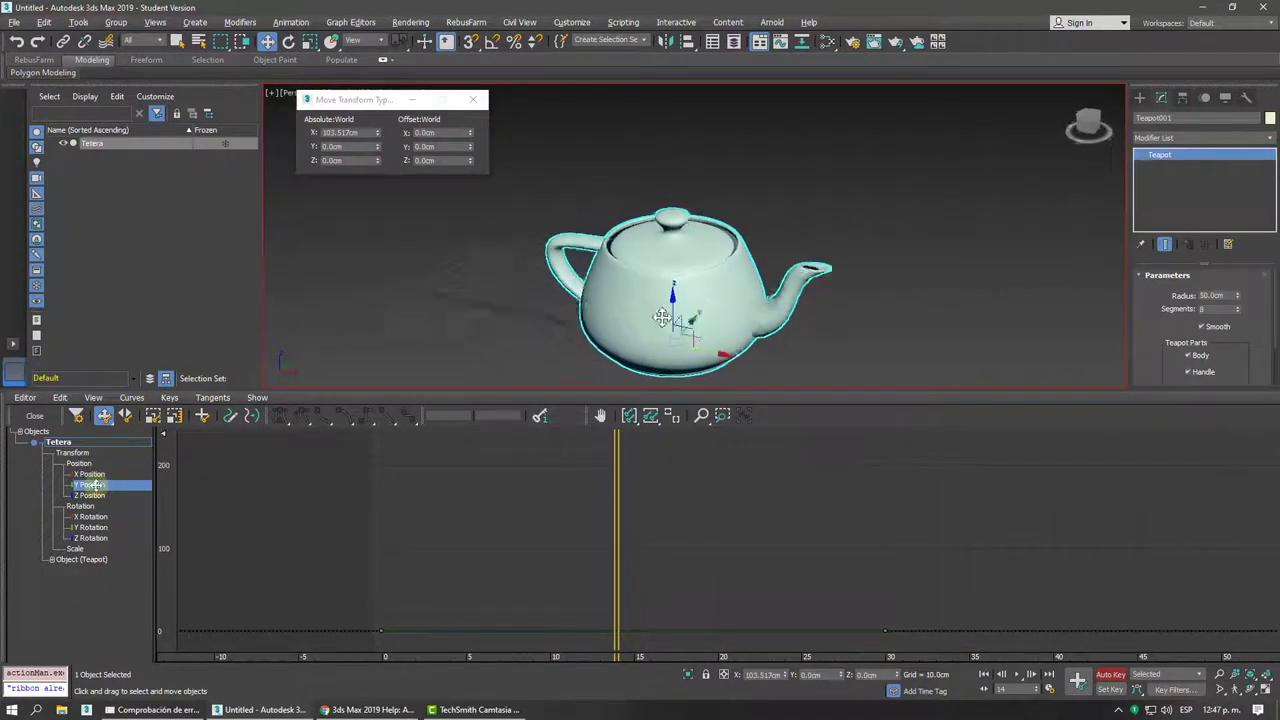
{"action": "left_click", "coordinate": [88, 496]}
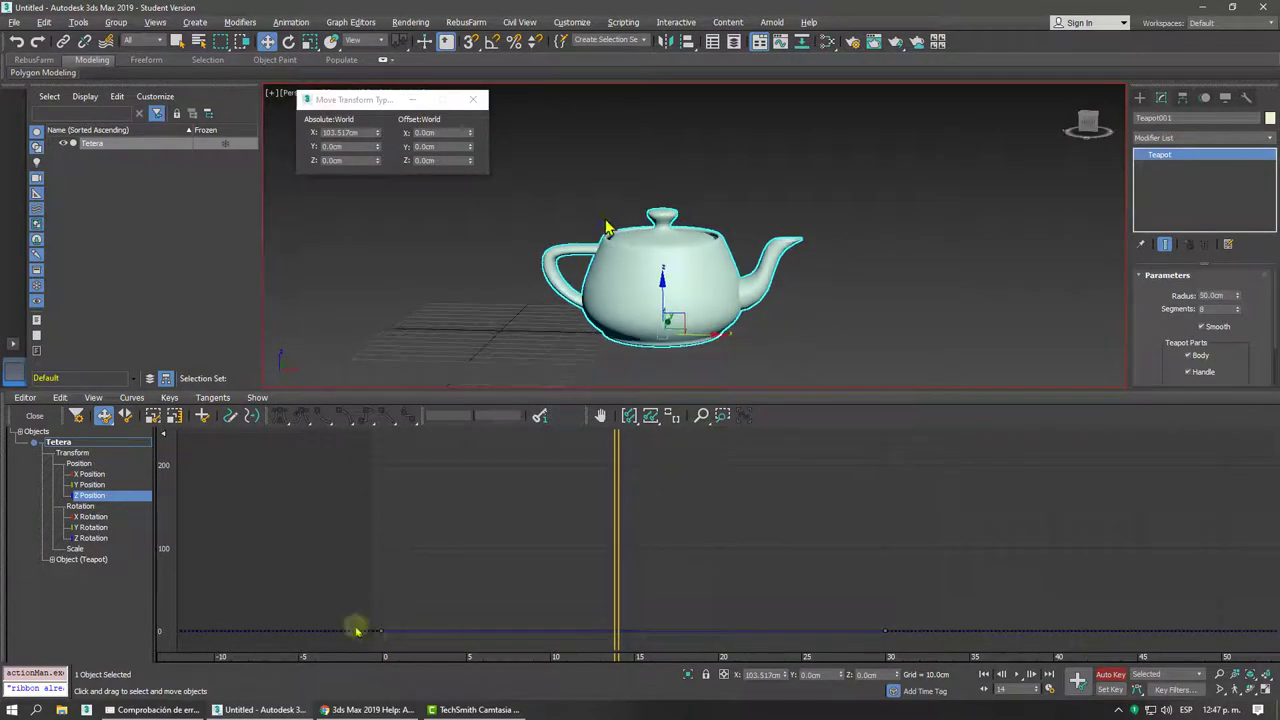
{"action": "left_click", "coordinate": [88, 474]}
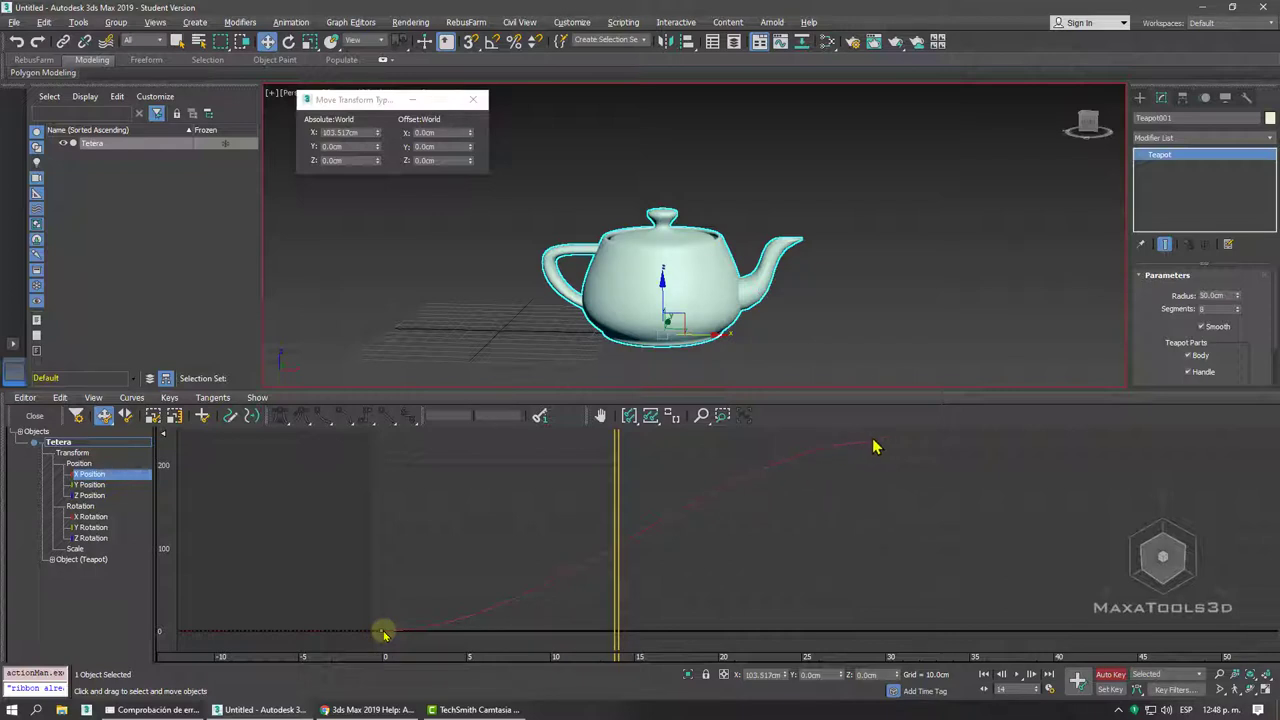
Return to frame 0, view the teapot from above, and move the transform type-in aside
{"action": "left_click_drag", "start_coordinate": [614, 477], "coordinate": [365, 514]}
{"action": "middle_click_drag", "start_coordinate": [704, 322], "coordinate": [768, 275], "text": "alt"}
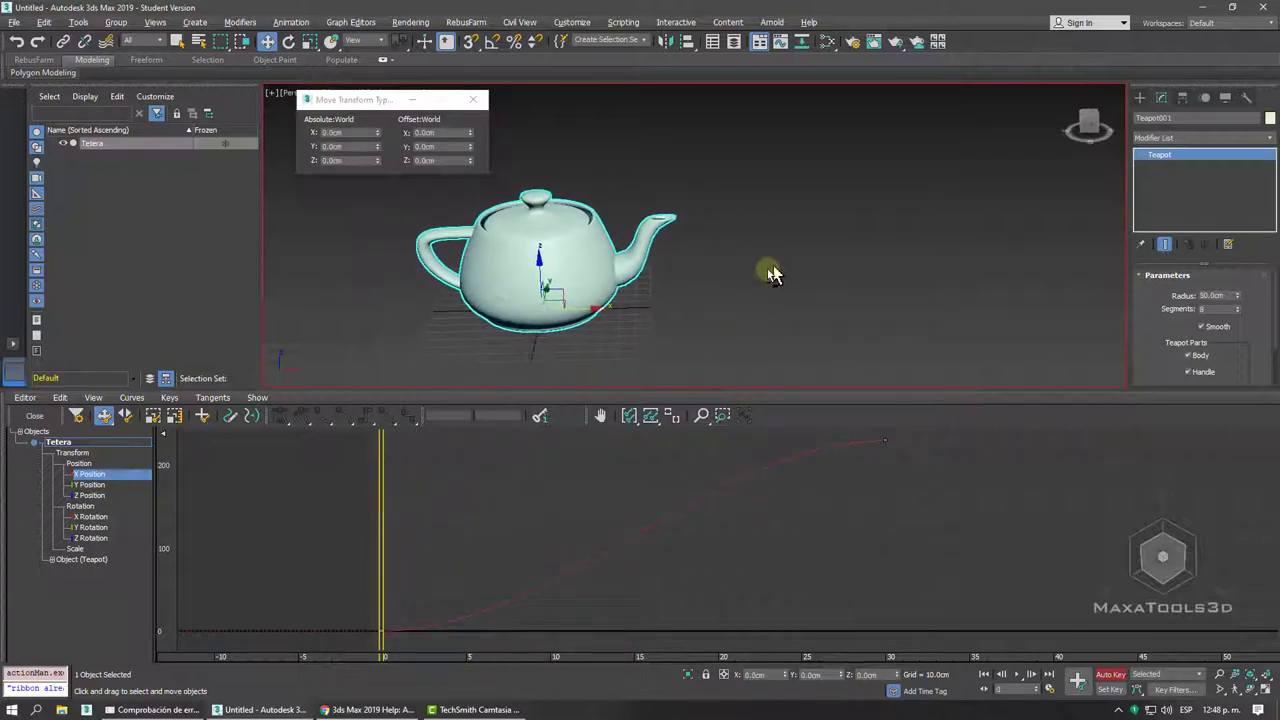
{"action": "scroll", "coordinate": [762, 270], "scroll_direction": "down", "scroll_amount": 2}
{"action": "scroll", "coordinate": [768, 276], "scroll_direction": "up", "scroll_amount": 3}
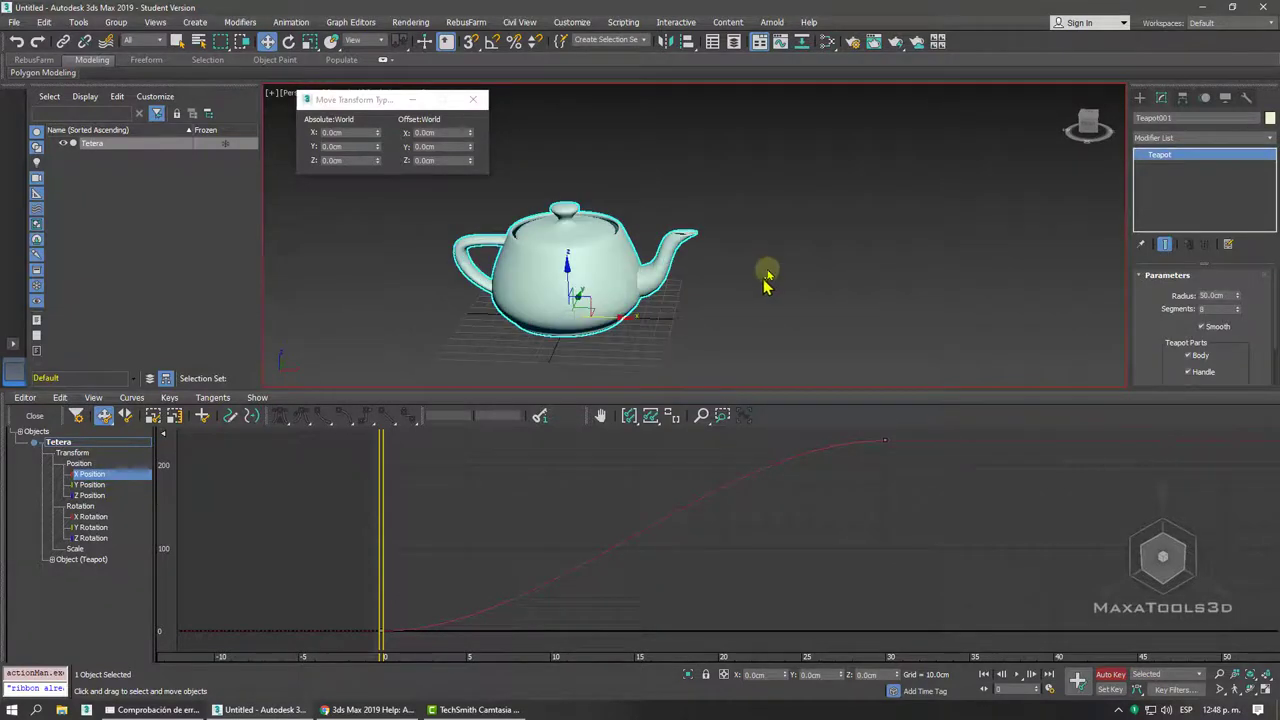
{"action": "left_click_drag", "start_coordinate": [358, 104], "coordinate": [166, 101]}
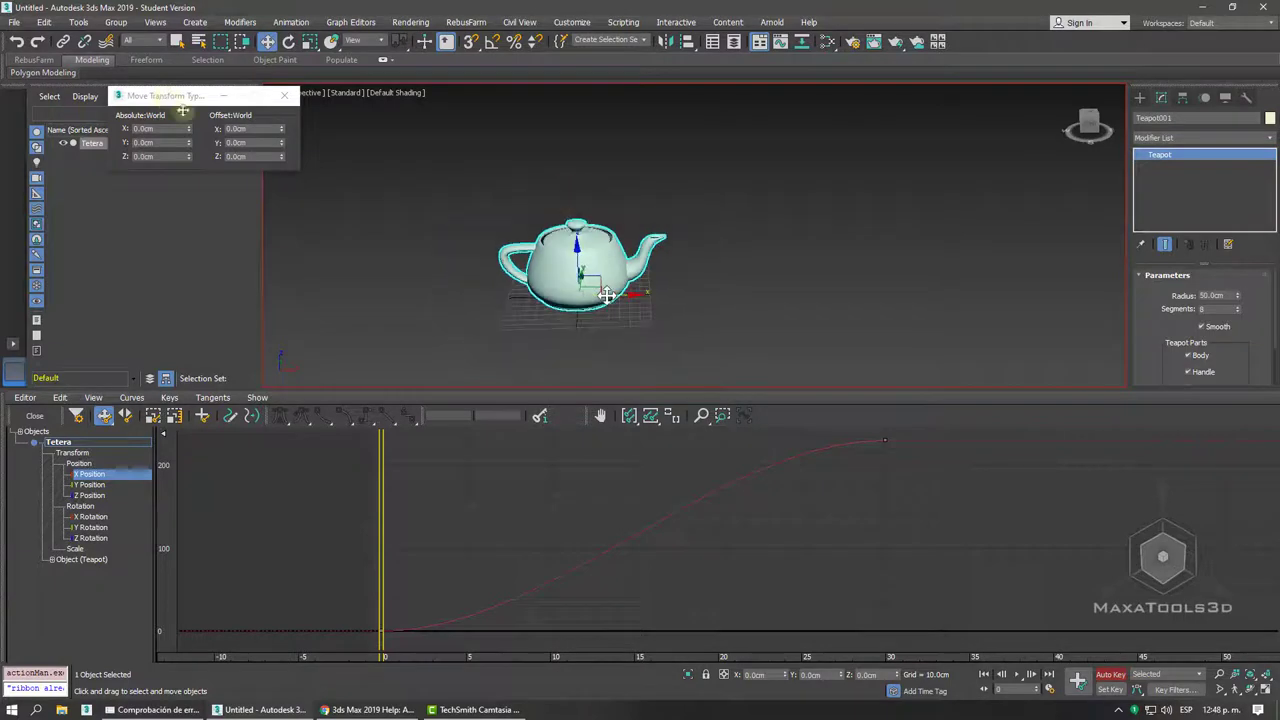
Play and stop the animation, rewind to frame 0, and enlarge the Curve Editor
{"action": "left_click", "coordinate": [1020, 676]}
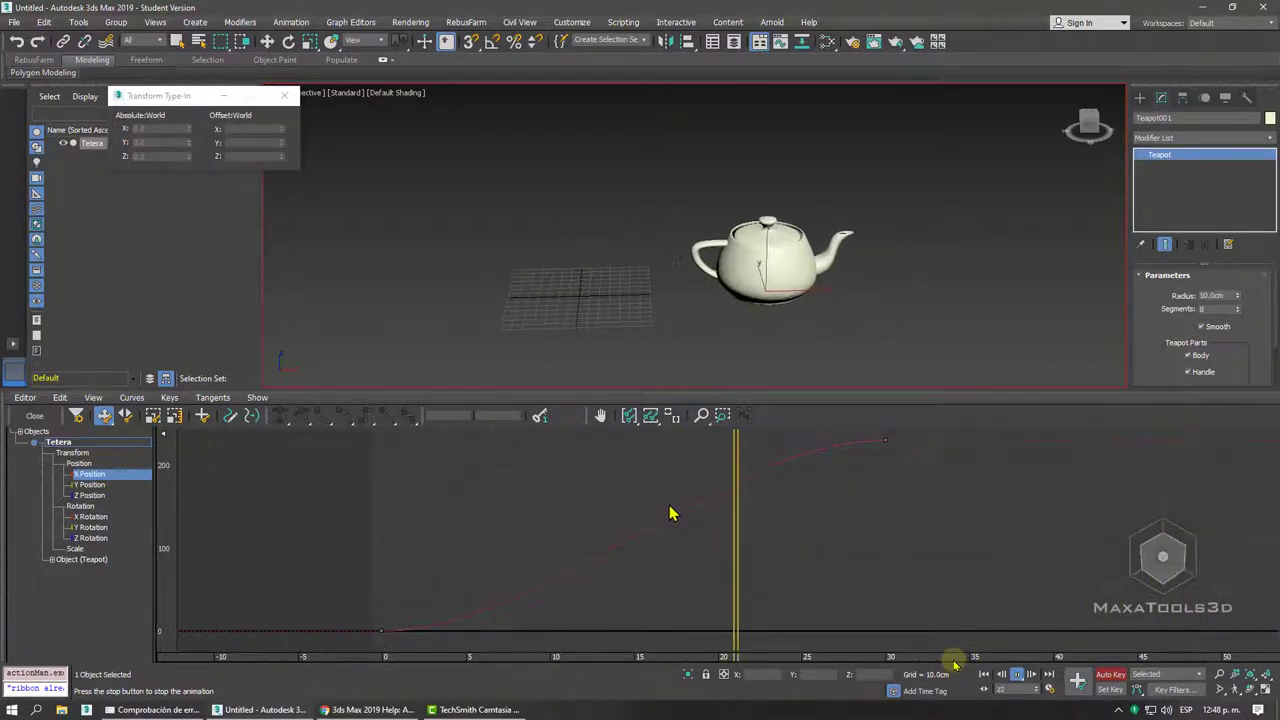
{"action": "left_click", "coordinate": [1017, 676]}
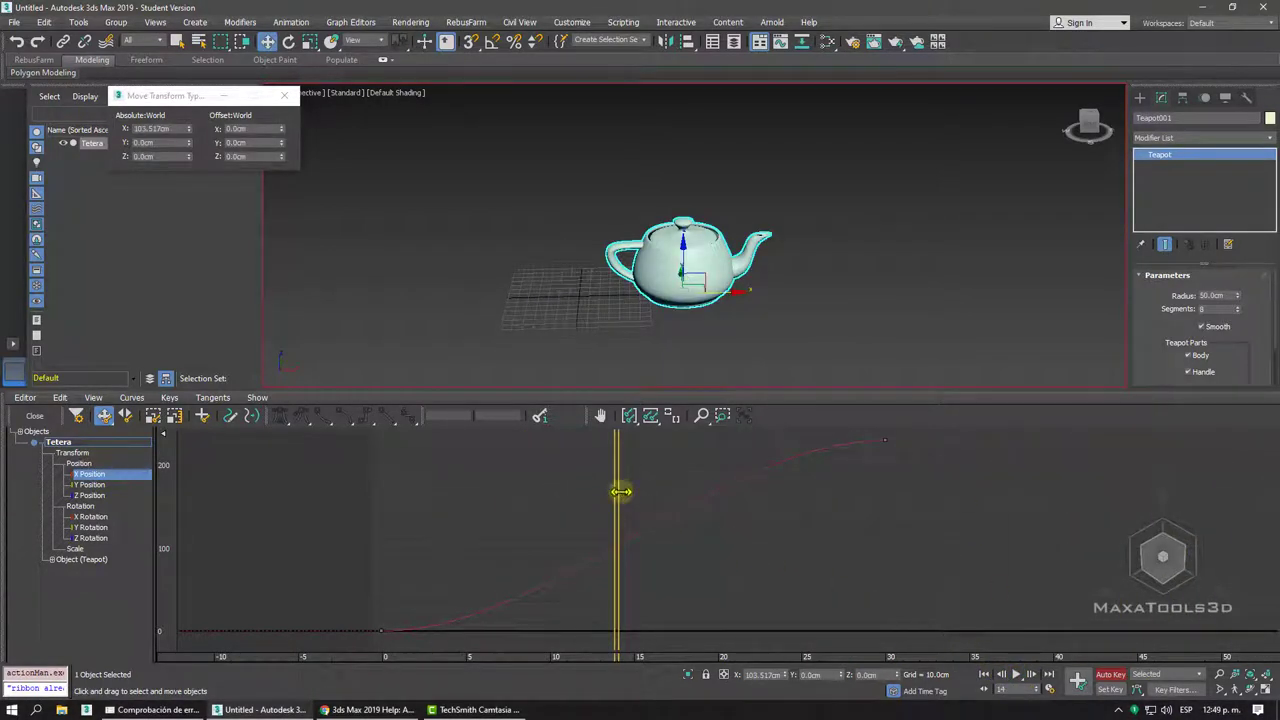
{"action": "left_click_drag", "start_coordinate": [621, 491], "coordinate": [300, 541]}
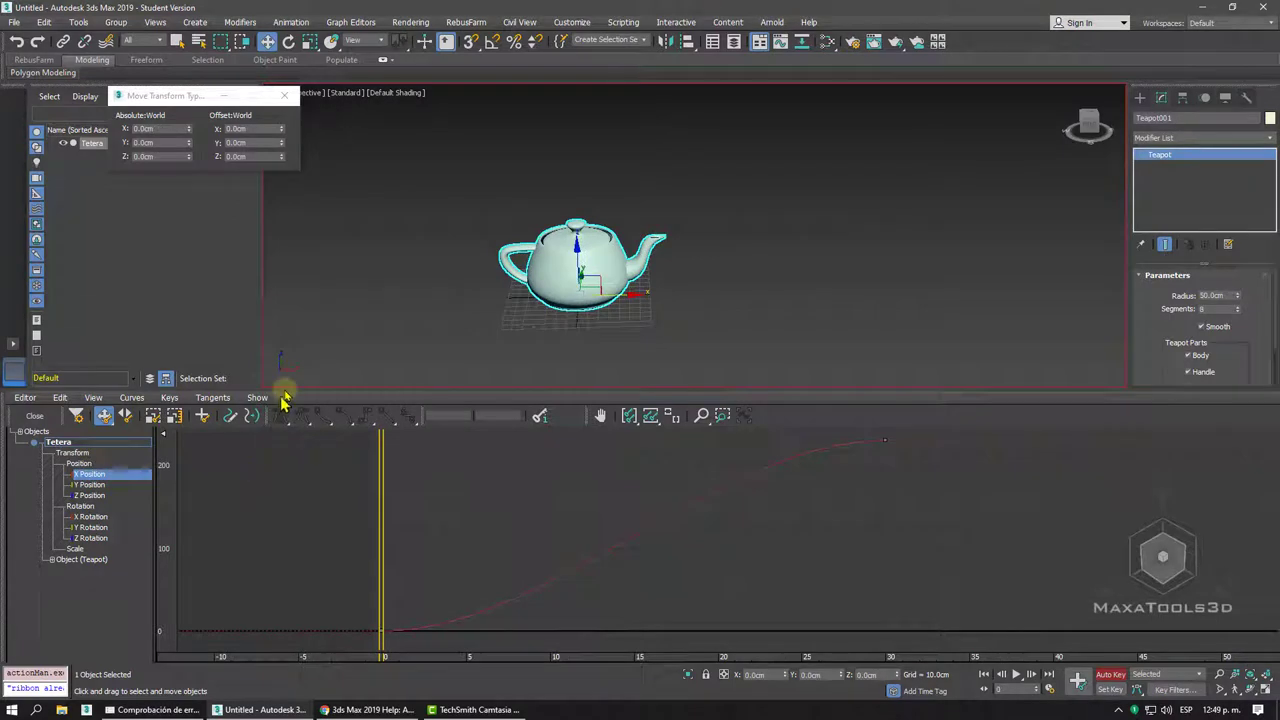
{"action": "left_click_drag", "start_coordinate": [284, 390], "coordinate": [306, 237]}
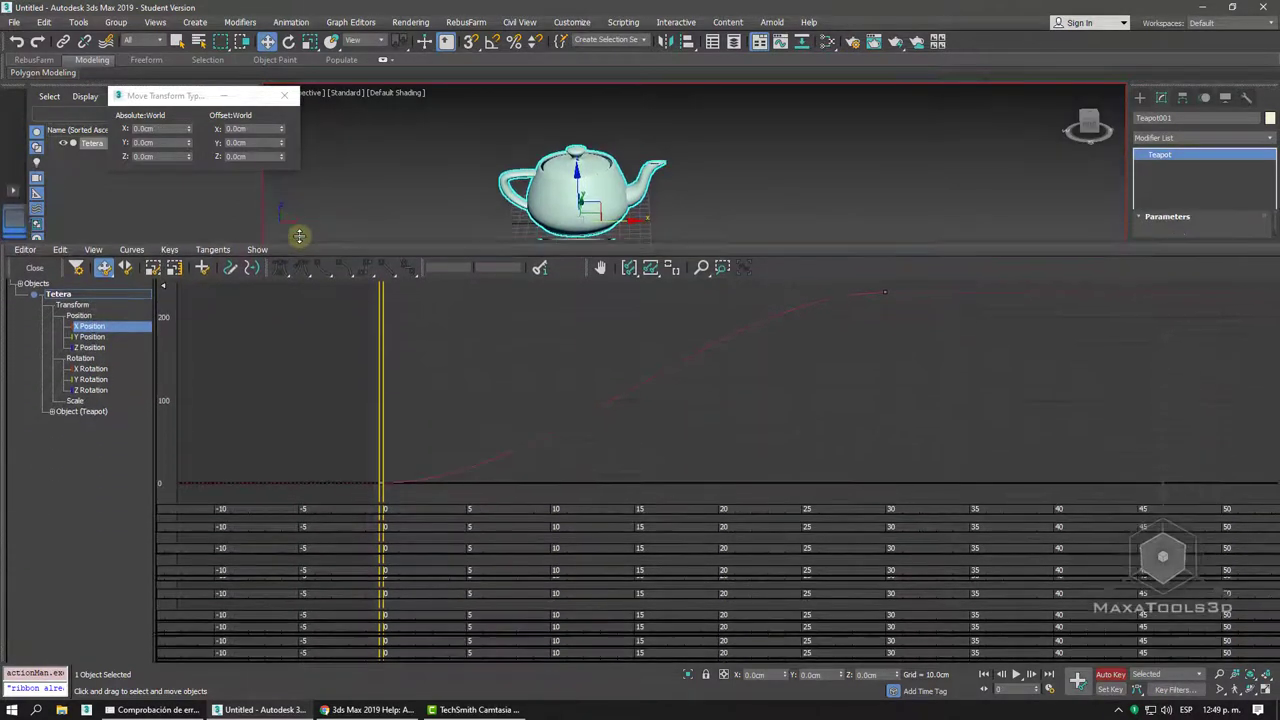
Zoom the X Position value axis and scrub frames 0–29 to watch Tetera ease in and out
{"action": "middle_click_drag", "start_coordinate": [504, 386], "coordinate": [532, 408], "text": "ctrl+alt"}
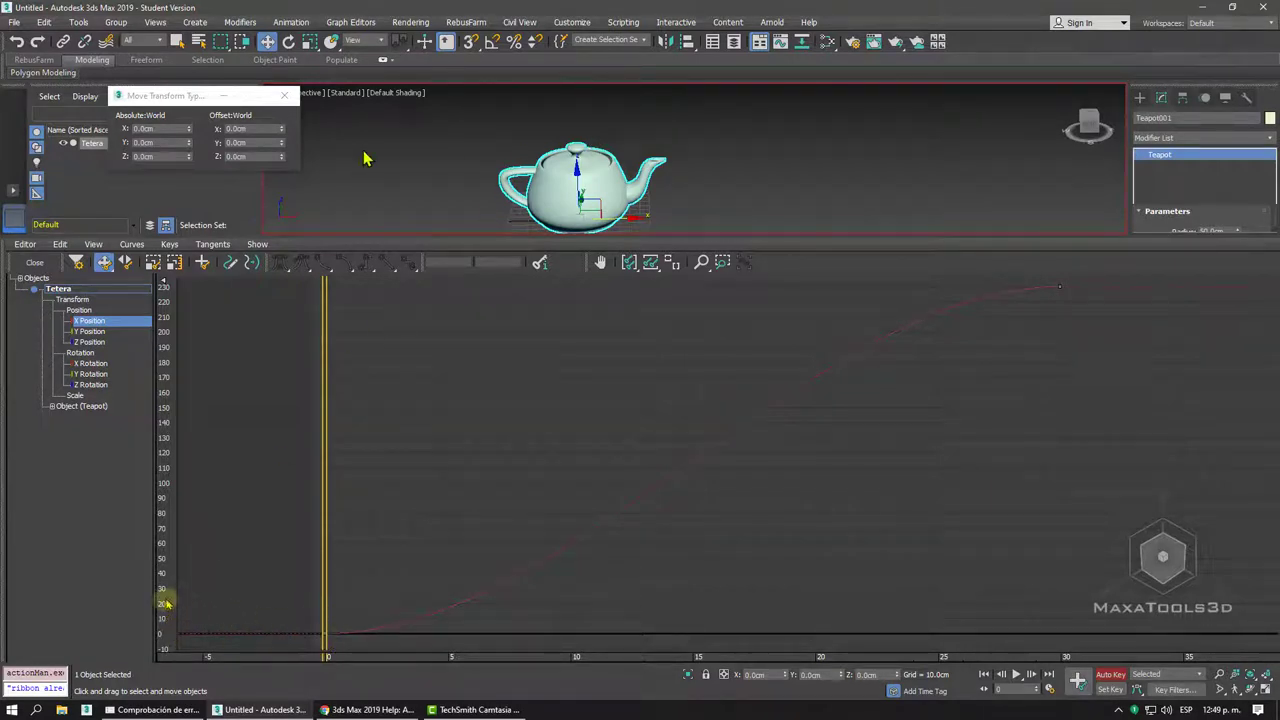
{"action": "left_click_drag", "start_coordinate": [323, 371], "coordinate": [1060, 357]}
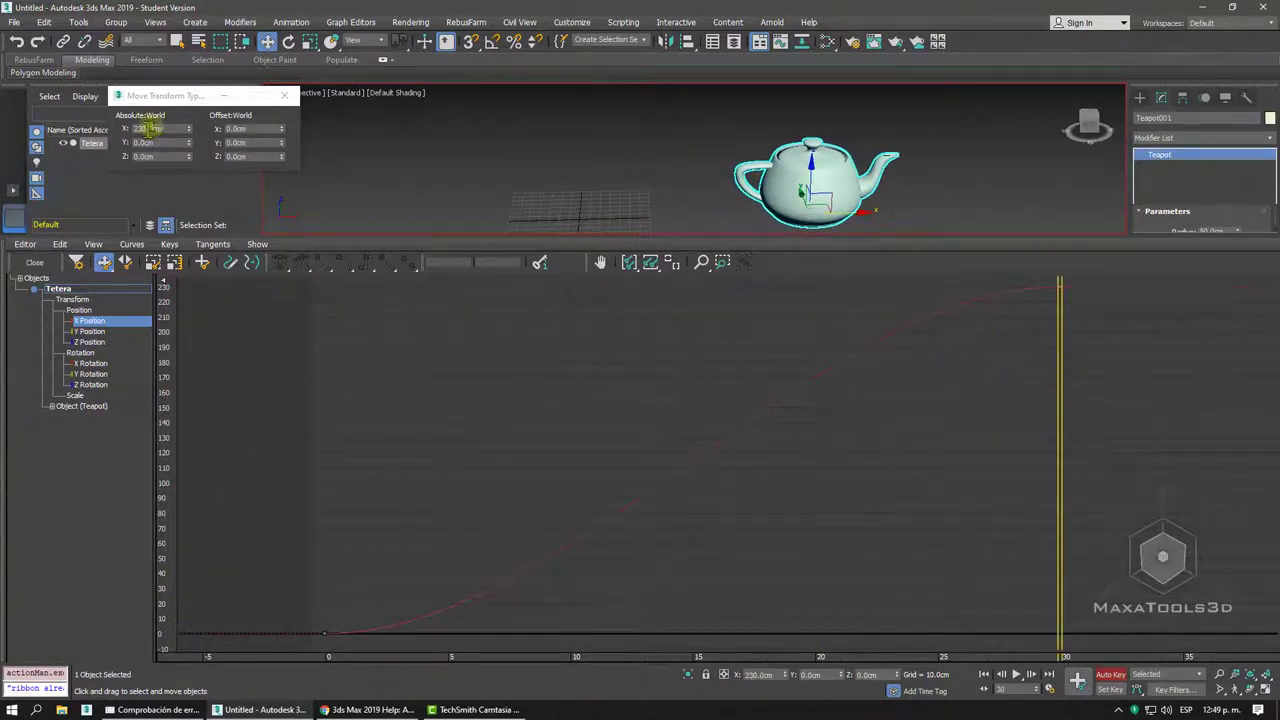
{"action": "left_click_drag", "start_coordinate": [1060, 366], "coordinate": [311, 474]}
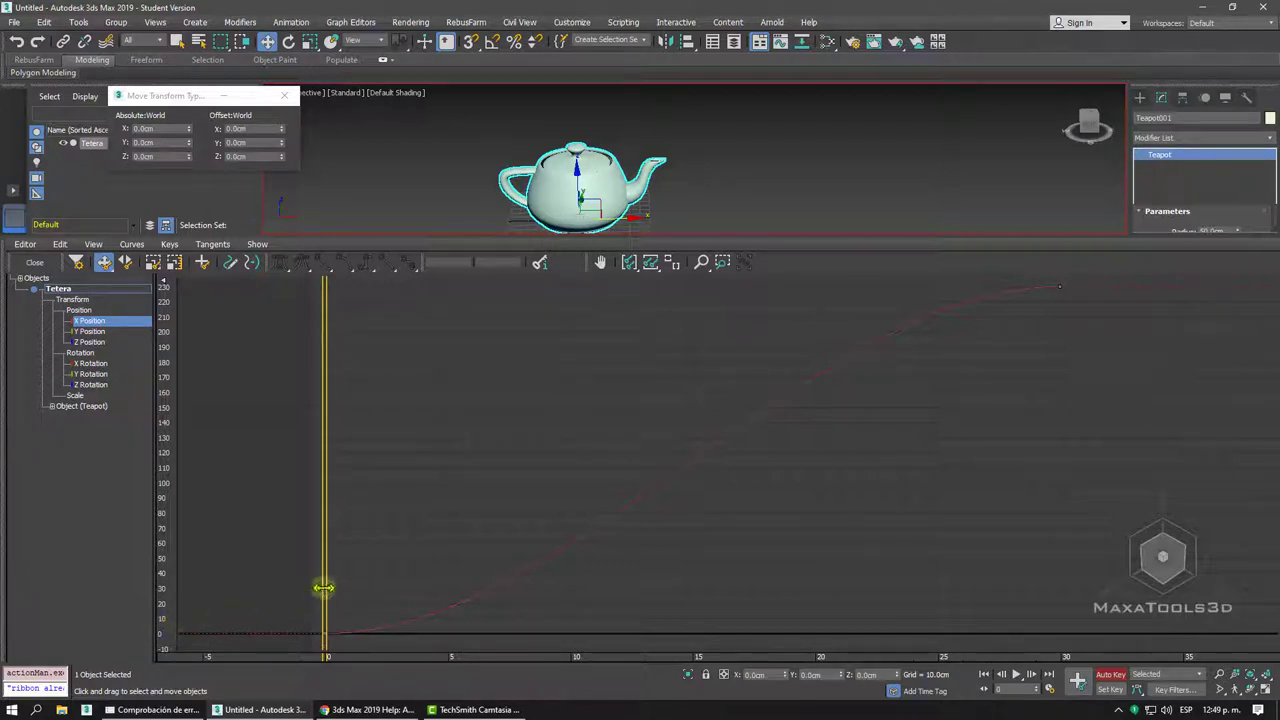
{"action": "left_click_drag", "start_coordinate": [324, 592], "coordinate": [438, 584]}
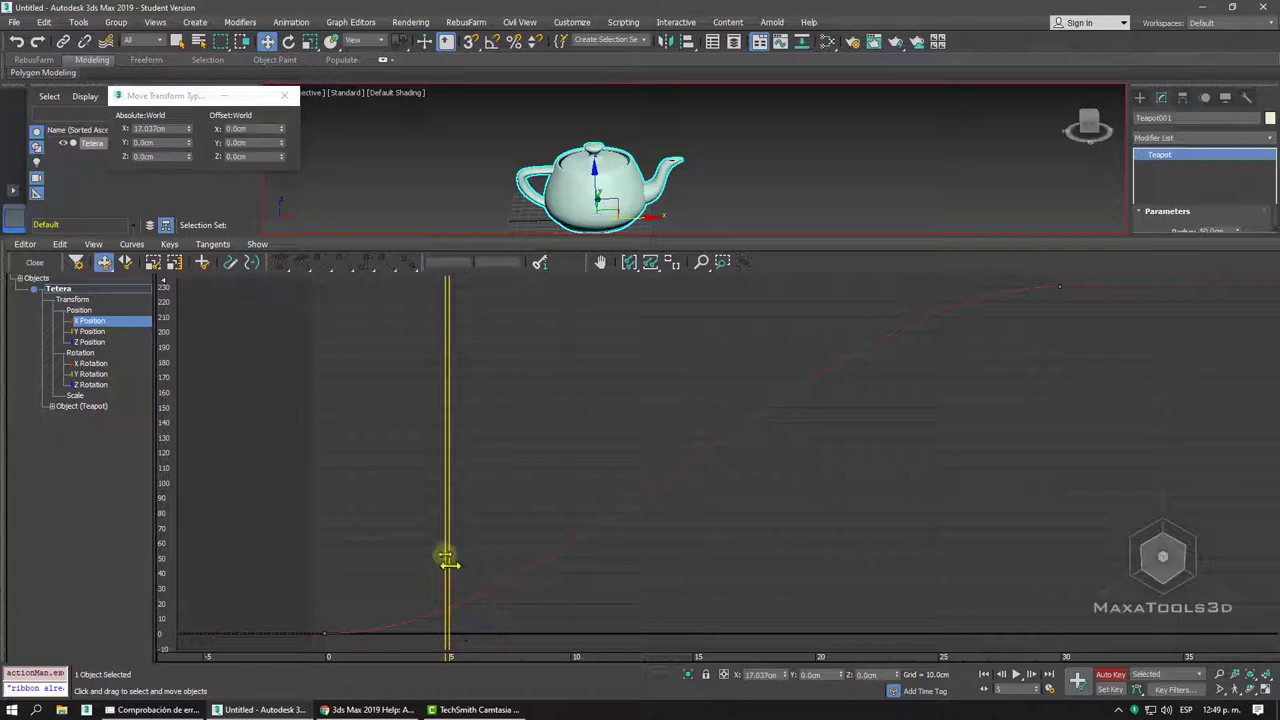
{"action": "left_click_drag", "start_coordinate": [449, 537], "coordinate": [495, 537]}
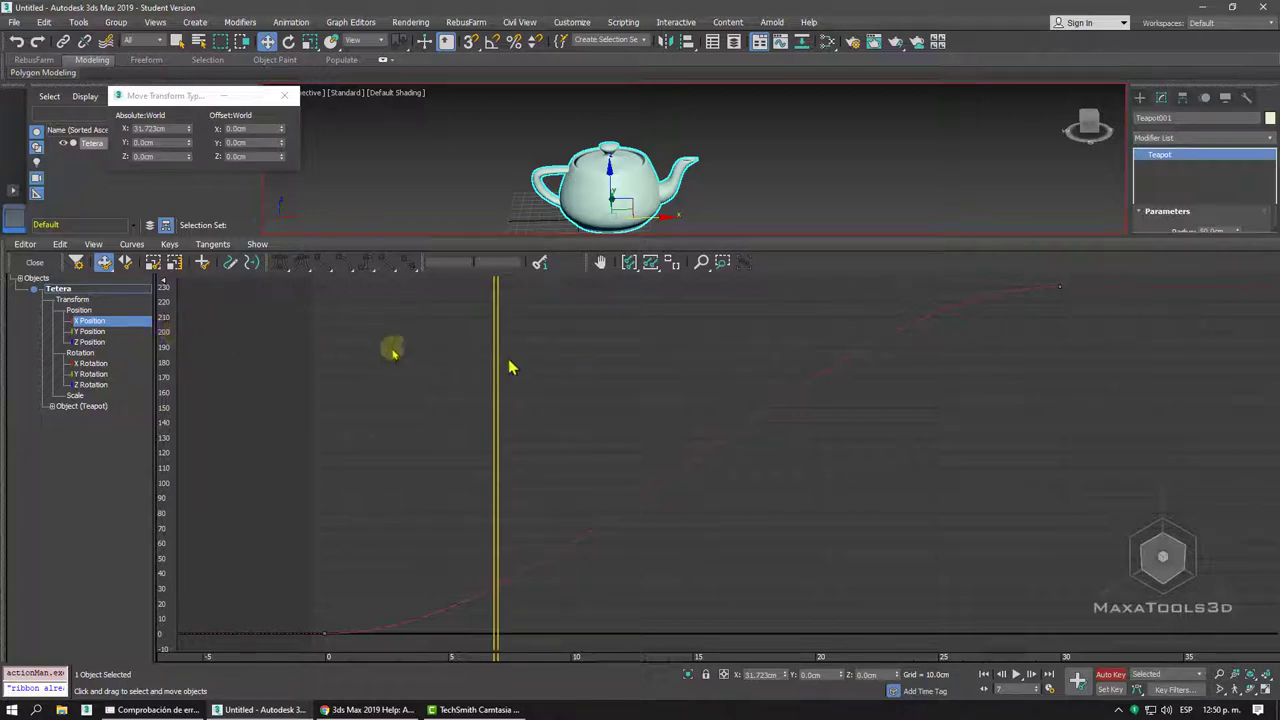
{"action": "mouse_move", "coordinate": [497, 354]}
{"action": "left_mouse_down"}
{"action": "mouse_move", "coordinate": [794, 354]}
{"action": "mouse_move", "coordinate": [958, 331]}
{"action": "left_mouse_up"}
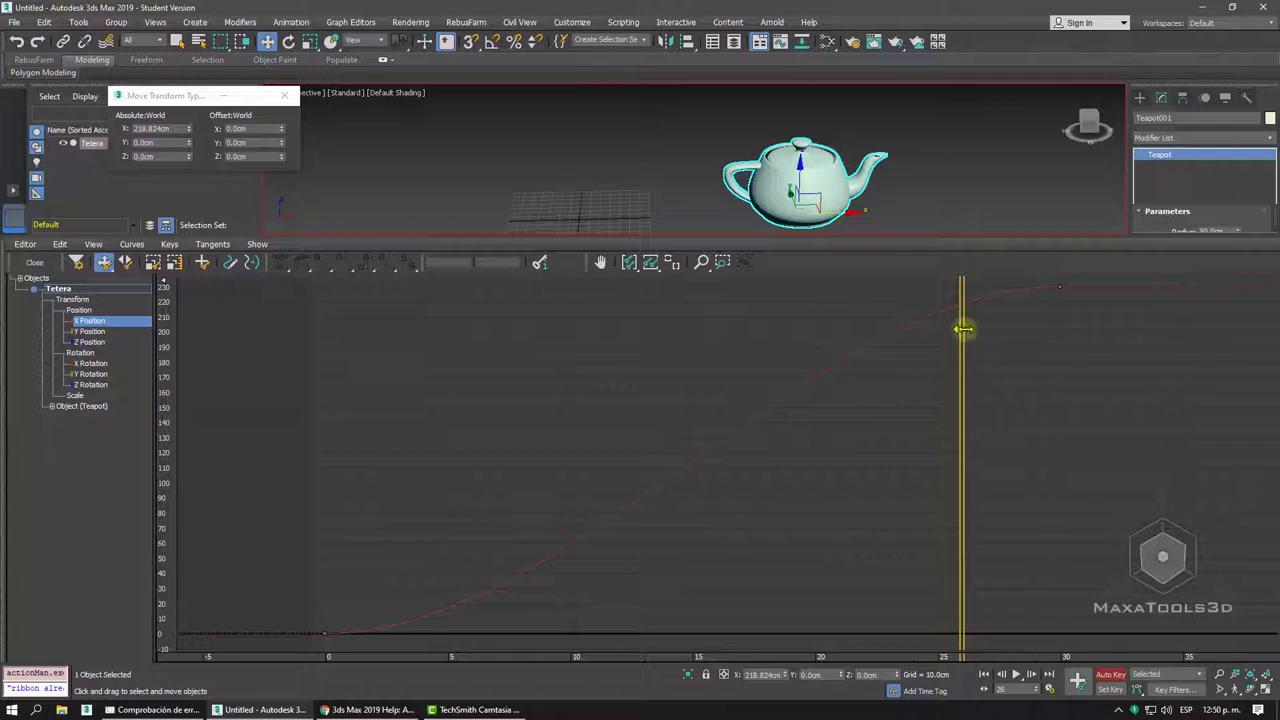
{"action": "mouse_move", "coordinate": [962, 329]}
{"action": "left_mouse_down"}
{"action": "mouse_move", "coordinate": [1057, 306]}
{"action": "mouse_move", "coordinate": [525, 384]}
{"action": "mouse_move", "coordinate": [166, 400]}
{"action": "left_mouse_up"}
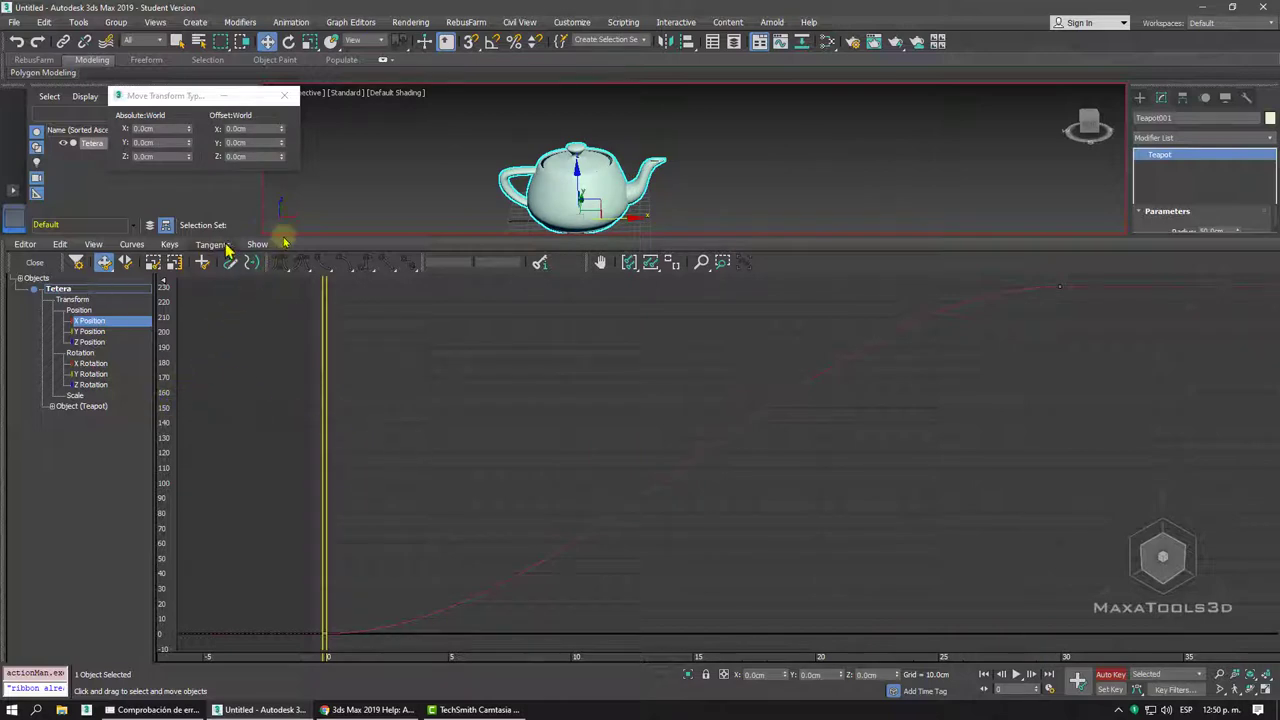
{"action": "left_click_drag", "start_coordinate": [281, 237], "coordinate": [270, 398]}
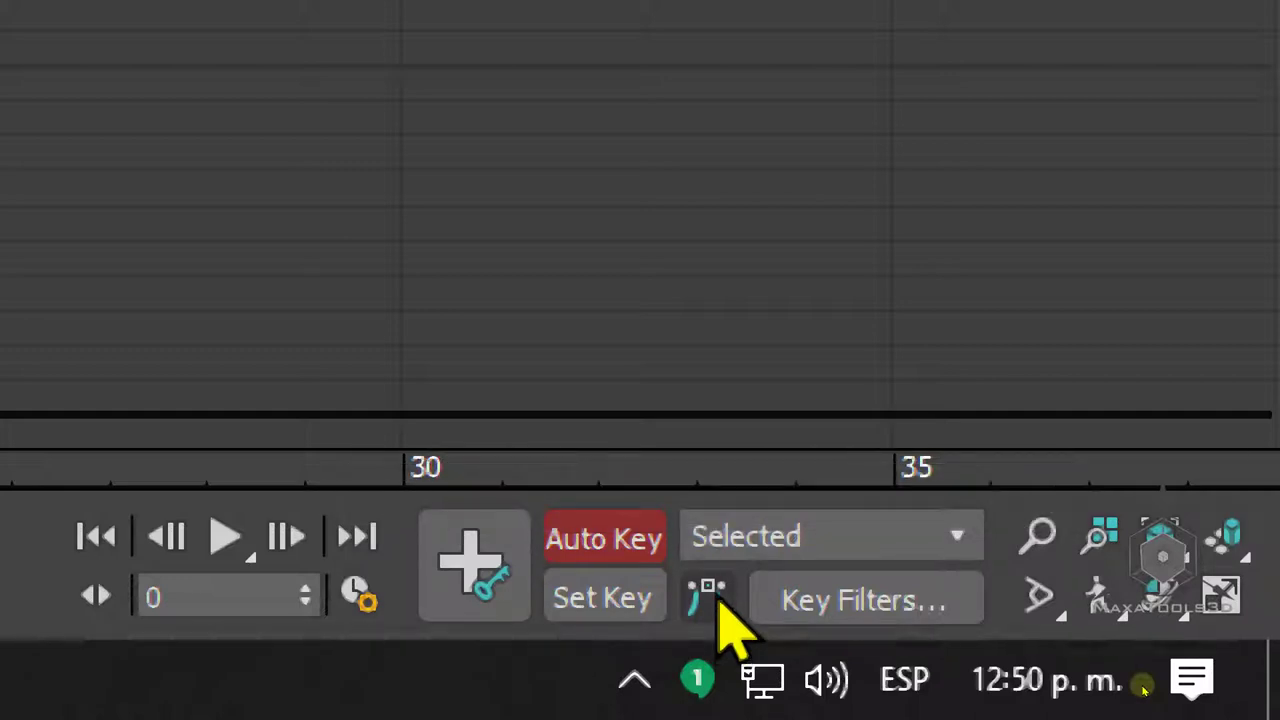
{"action": "left_click_drag", "start_coordinate": [716, 600], "coordinate": [732, 592]}
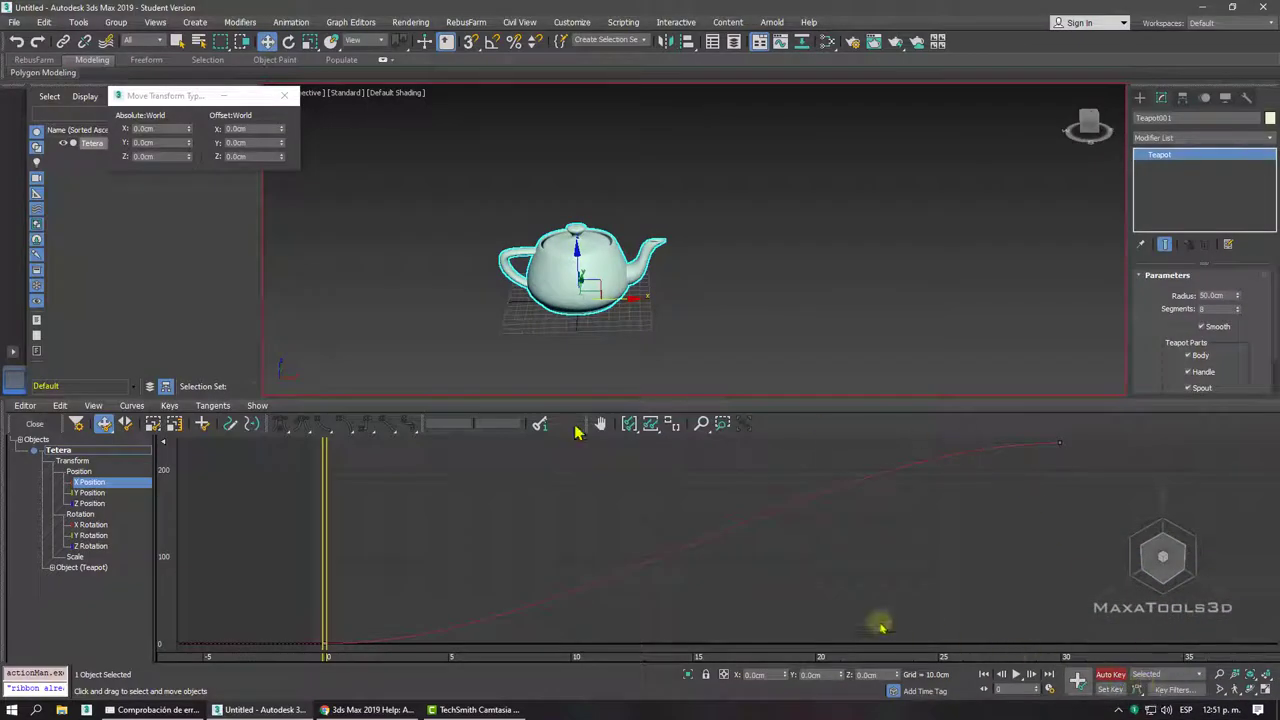
{"action": "mouse_move", "coordinate": [323, 486]}
{"action": "left_mouse_down"}
{"action": "mouse_move", "coordinate": [969, 427]}
{"action": "mouse_move", "coordinate": [449, 471]}
{"action": "mouse_move", "coordinate": [229, 523]}
{"action": "left_mouse_up"}
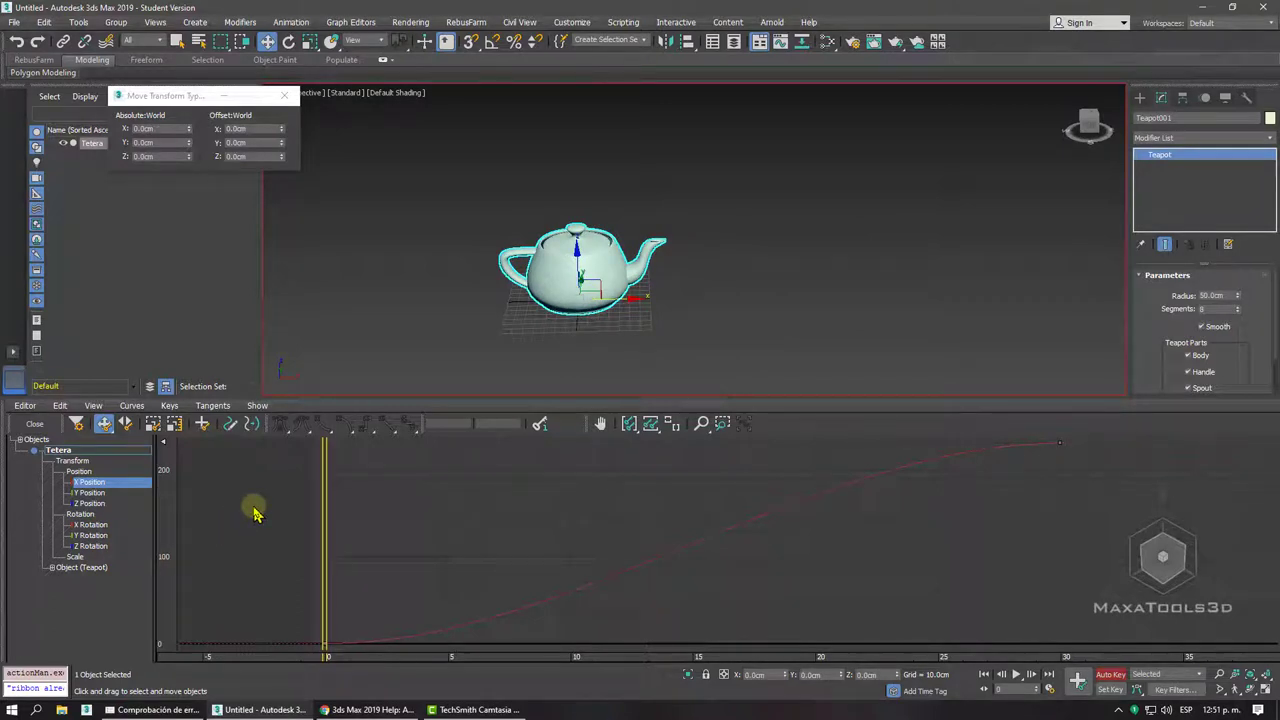
Turn off Auto Key and Shift-drag a copy of the teapot named Tetera001 beside it
{"action": "left_click", "coordinate": [1108, 674]}
{"action": "middle_click_drag", "start_coordinate": [763, 304], "coordinate": [669, 329], "text": "alt"}
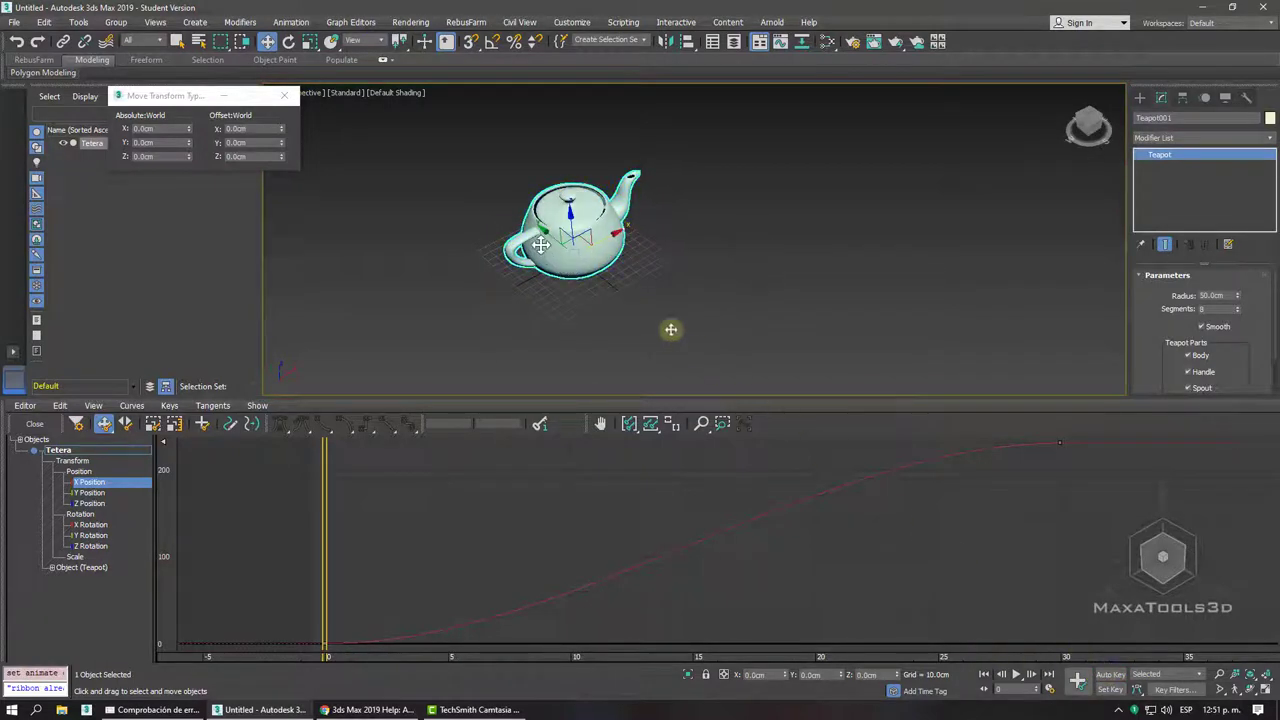
{"action": "left_click_drag", "start_coordinate": [546, 232], "coordinate": [660, 291], "text": "shift"}
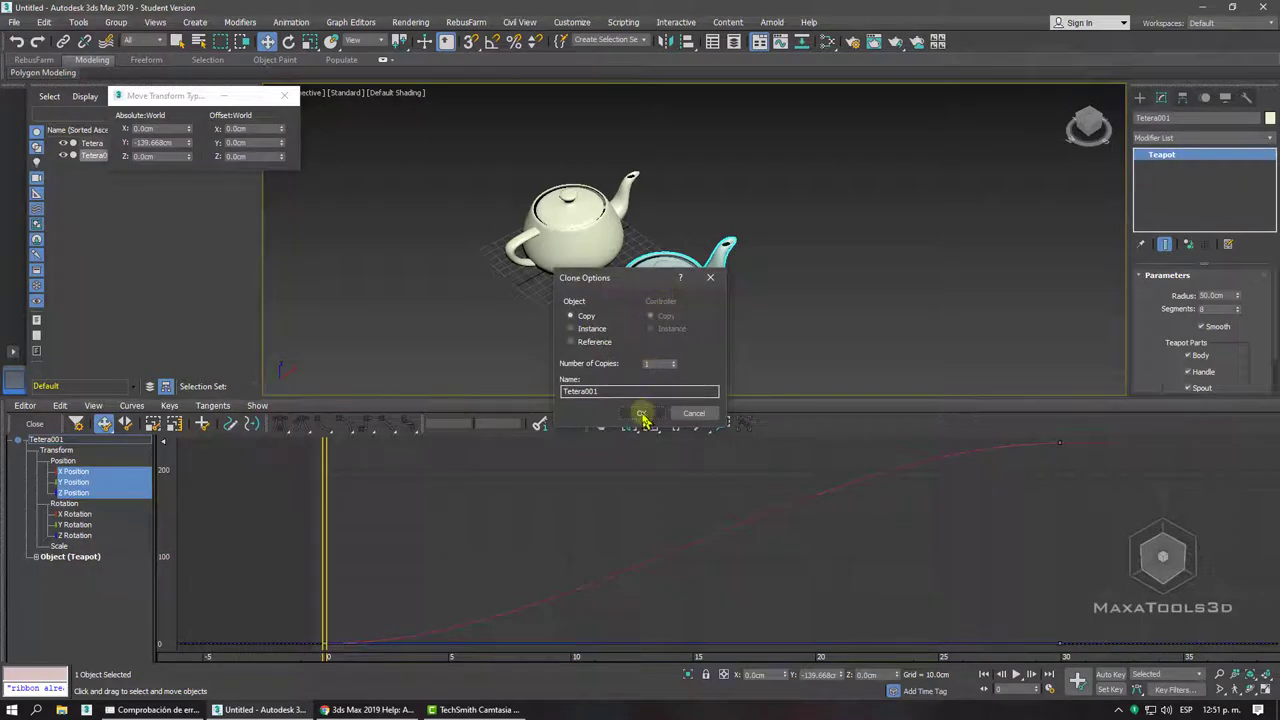
{"action": "left_click", "coordinate": [641, 413]}
Select both of Tetera001's X Position keys and set their tangents to linear
{"action": "left_click", "coordinate": [78, 471]}
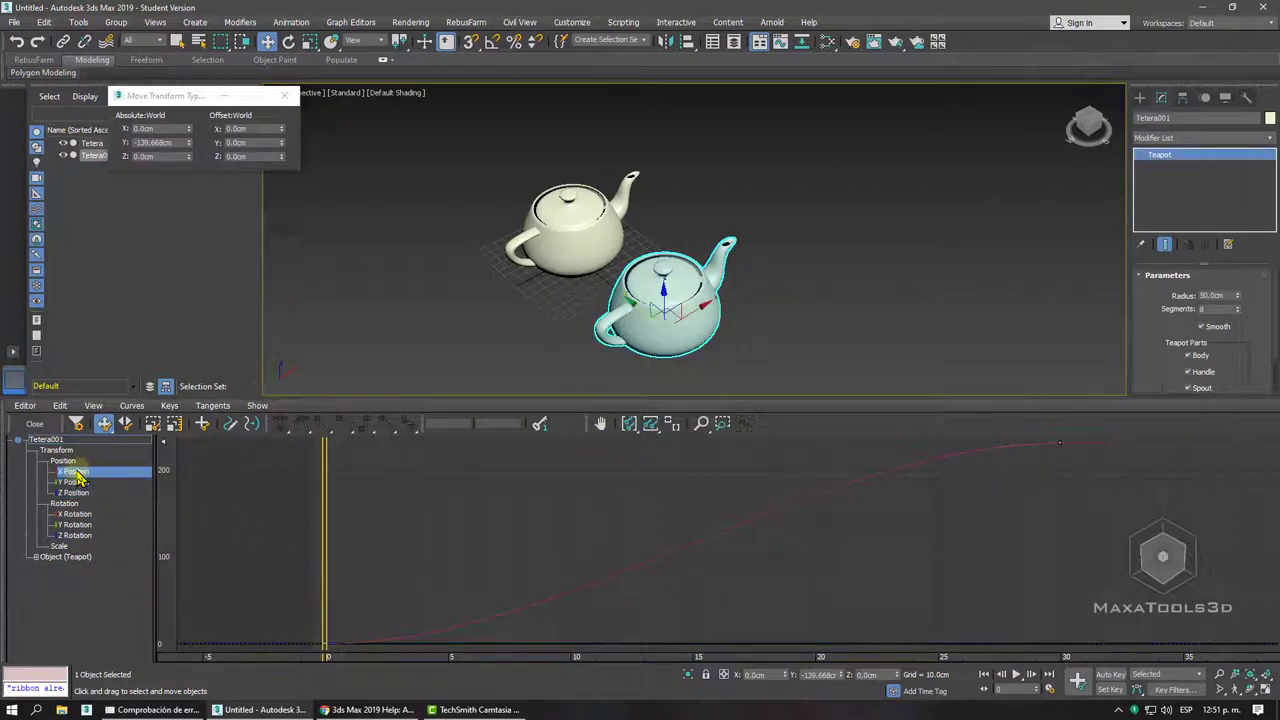
{"action": "left_click", "coordinate": [1059, 442]}
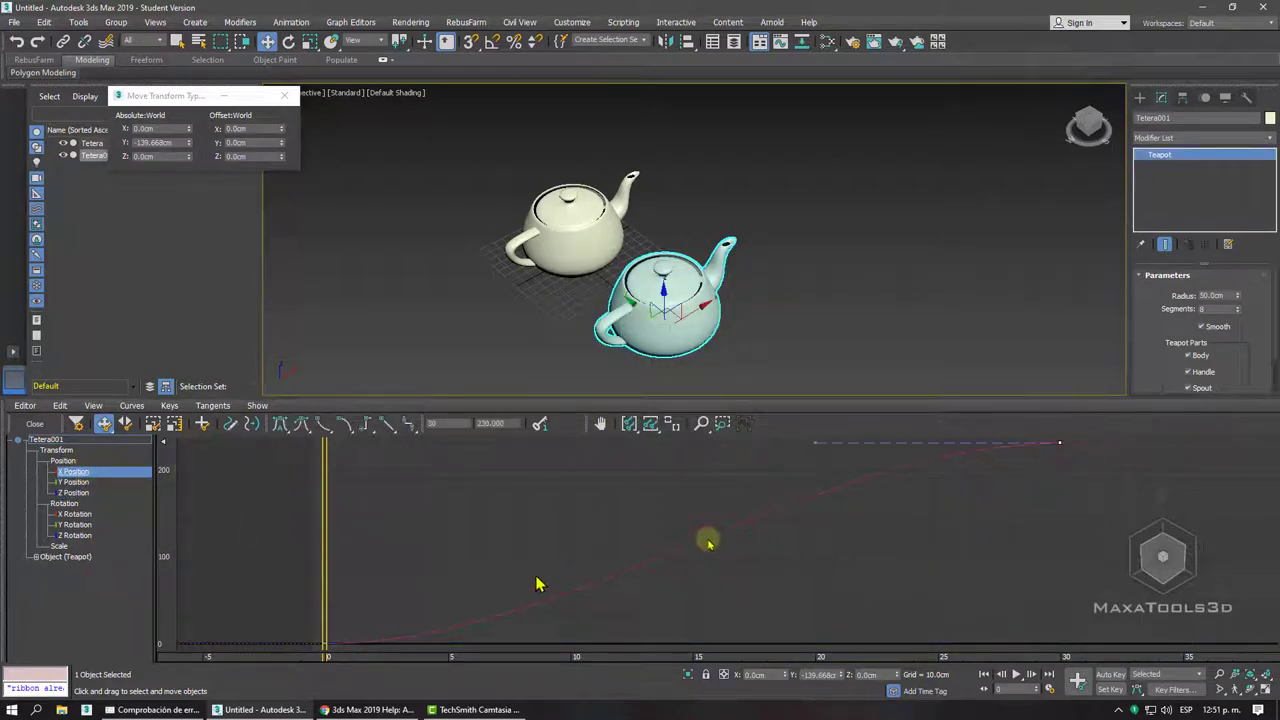
{"action": "left_click", "coordinate": [321, 619]}
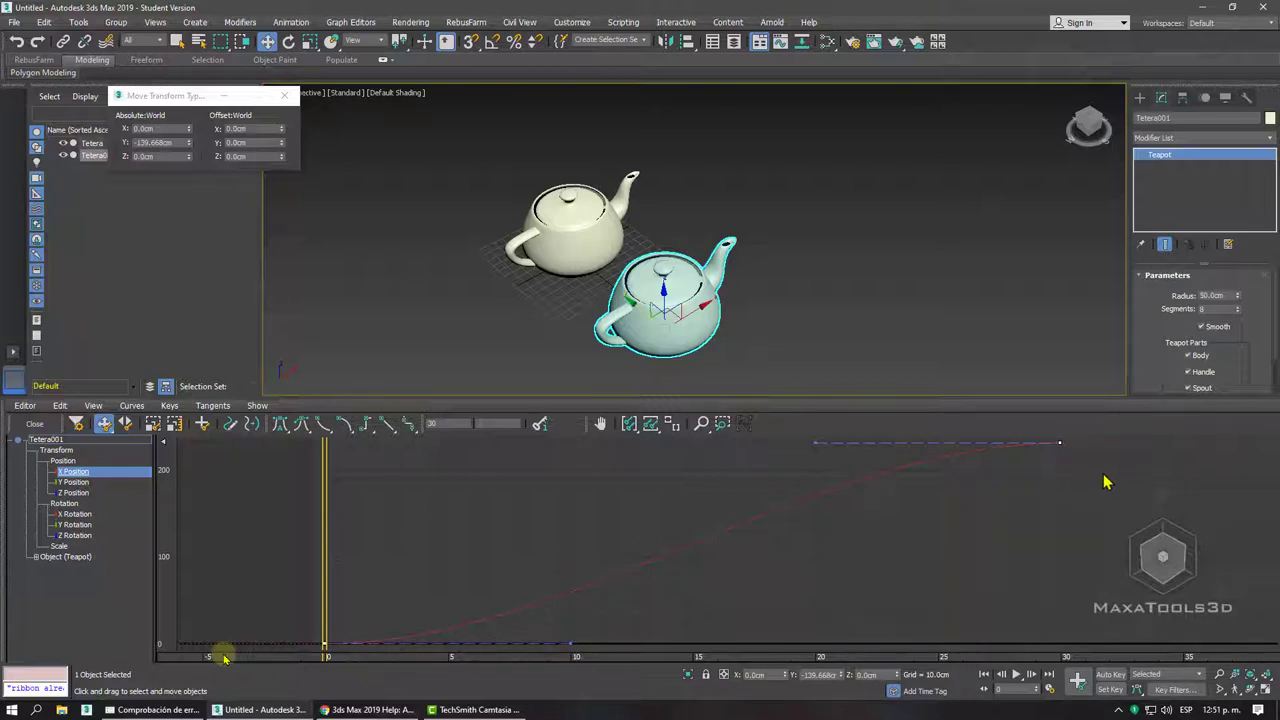
{"action": "left_click", "coordinate": [385, 430]}
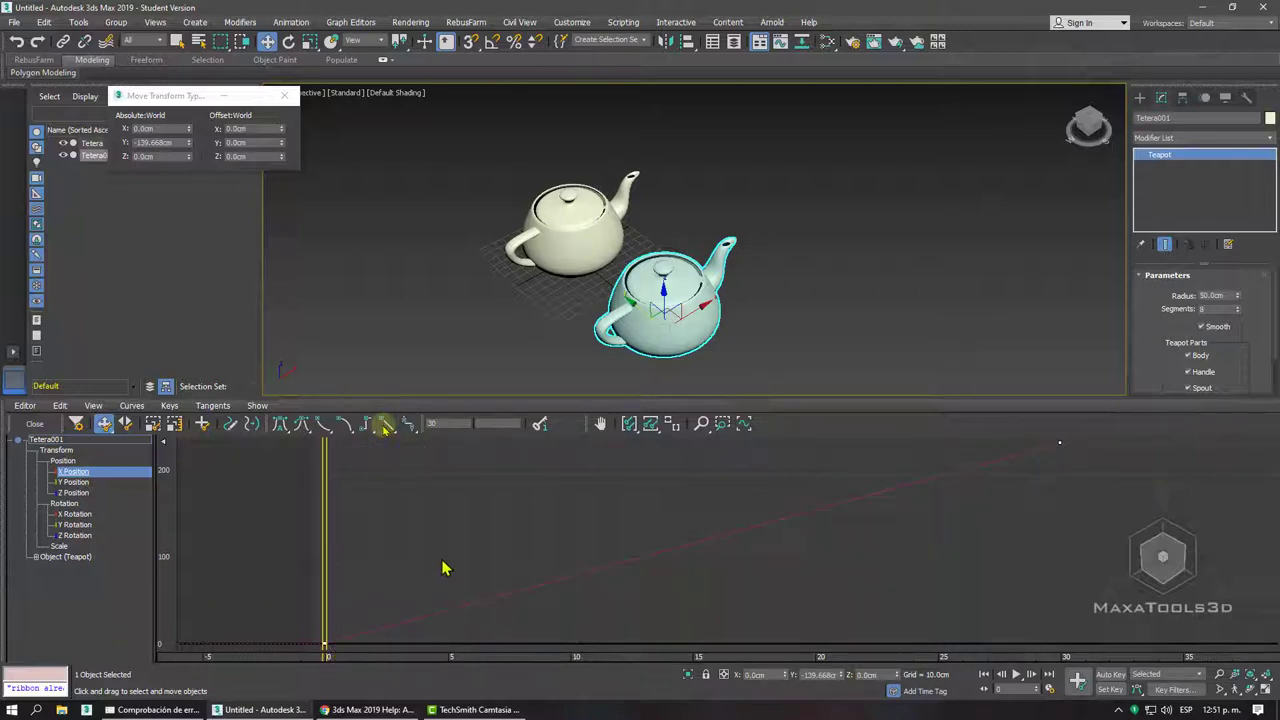
{"action": "mouse_move", "coordinate": [466, 374]}
{"action": "middle_mouse_down", "text": "alt"}
{"action": "mouse_move", "coordinate": [641, 273]}
{"action": "mouse_move", "coordinate": [643, 285]}
{"action": "middle_mouse_up", "text": "alt"}
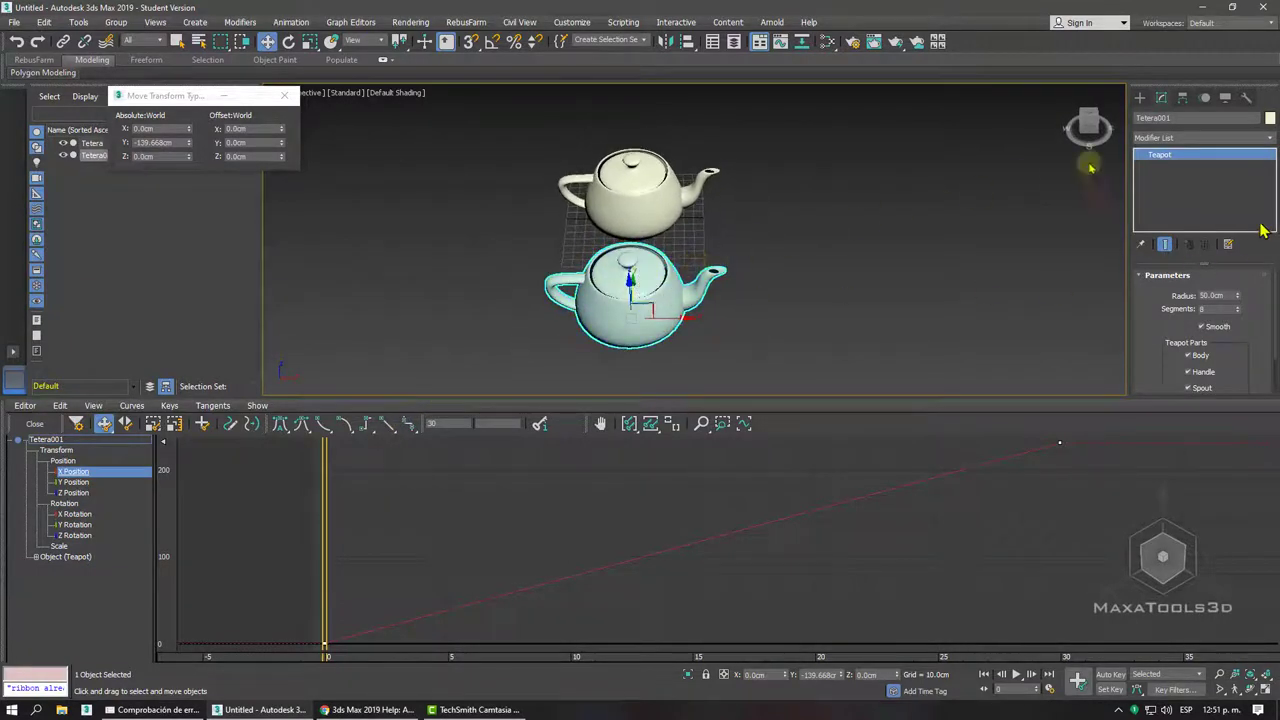
Give the clone Tetera001 a cyan object colour and the original Tetera a green one
{"action": "left_click", "coordinate": [1268, 118]}
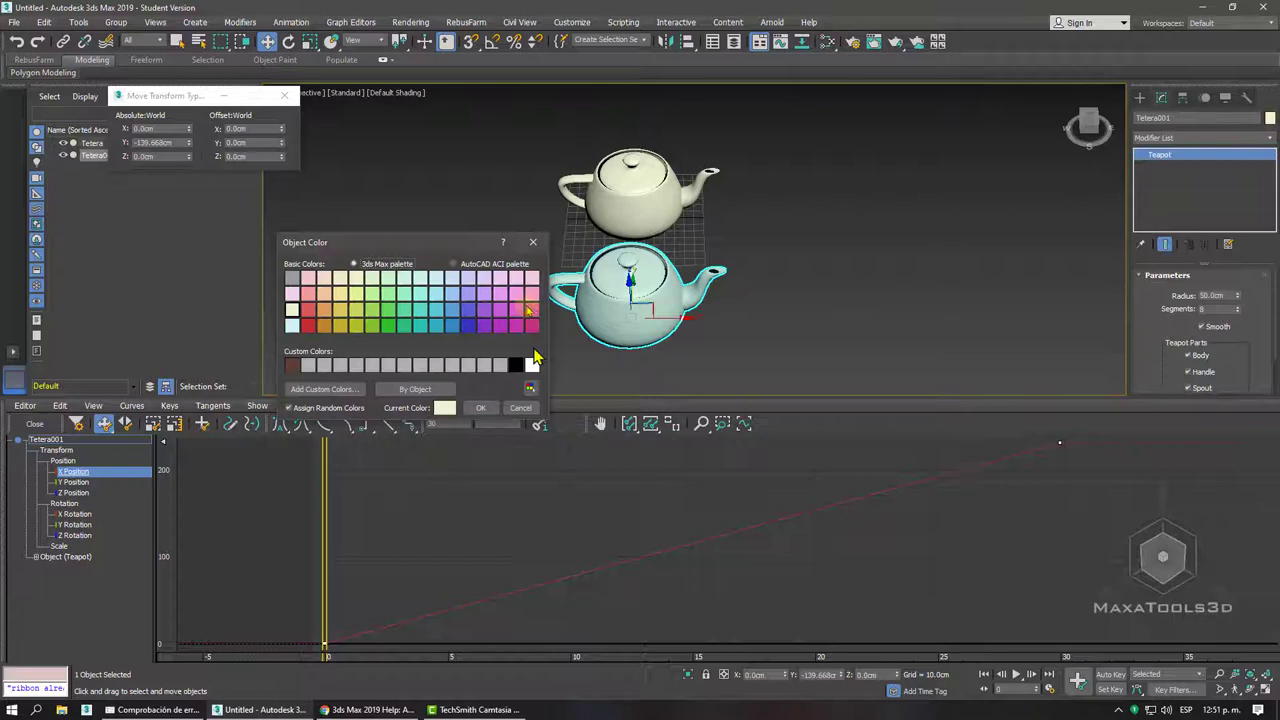
{"action": "left_click", "coordinate": [440, 328]}
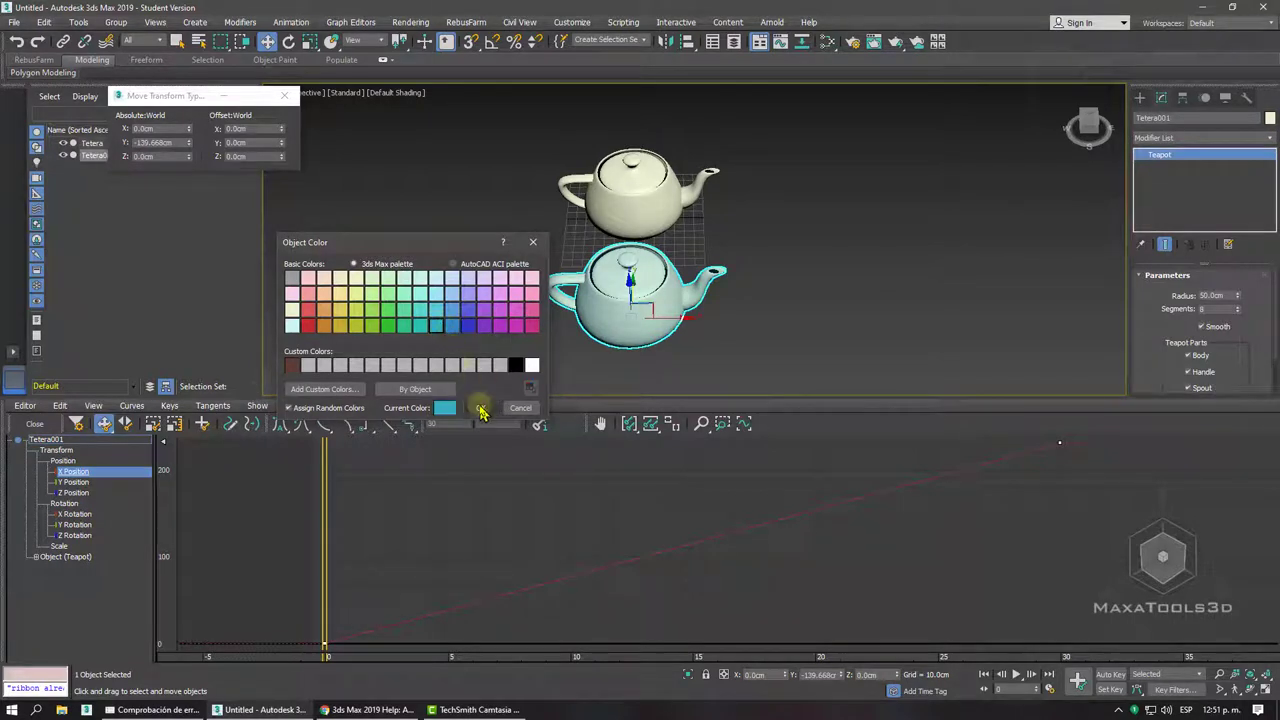
{"action": "left_click", "coordinate": [480, 407]}
{"action": "left_click", "coordinate": [630, 180]}
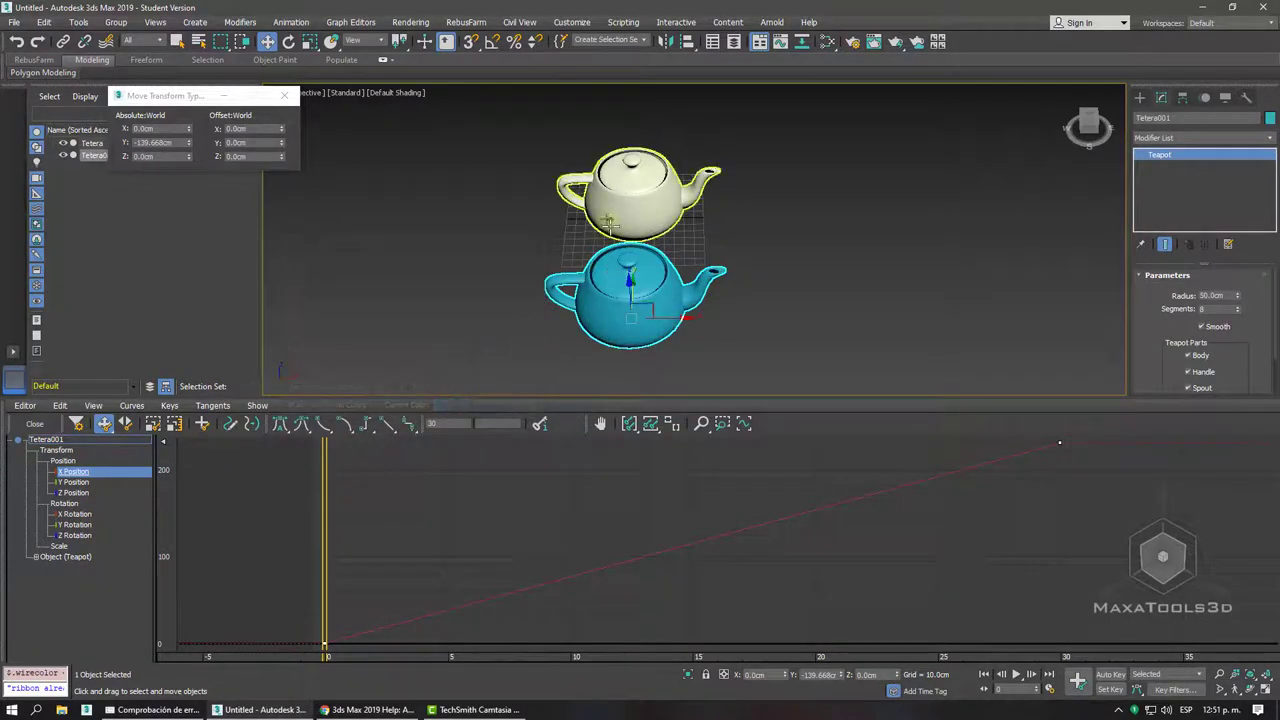
{"action": "left_click", "coordinate": [1268, 118]}
{"action": "left_click", "coordinate": [387, 325]}
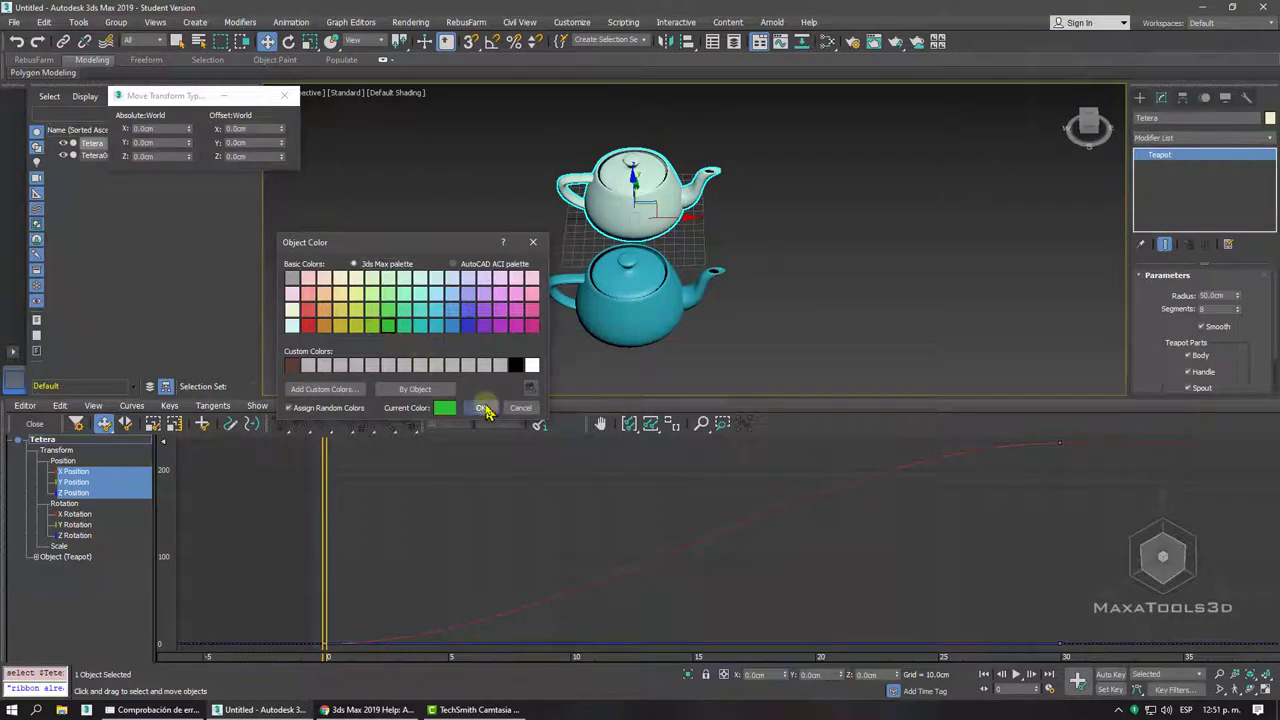
{"action": "left_click", "coordinate": [482, 408]}
Clear the selection, zoom in, and reselect the green Tetera teapot
{"action": "left_click", "coordinate": [813, 305]}
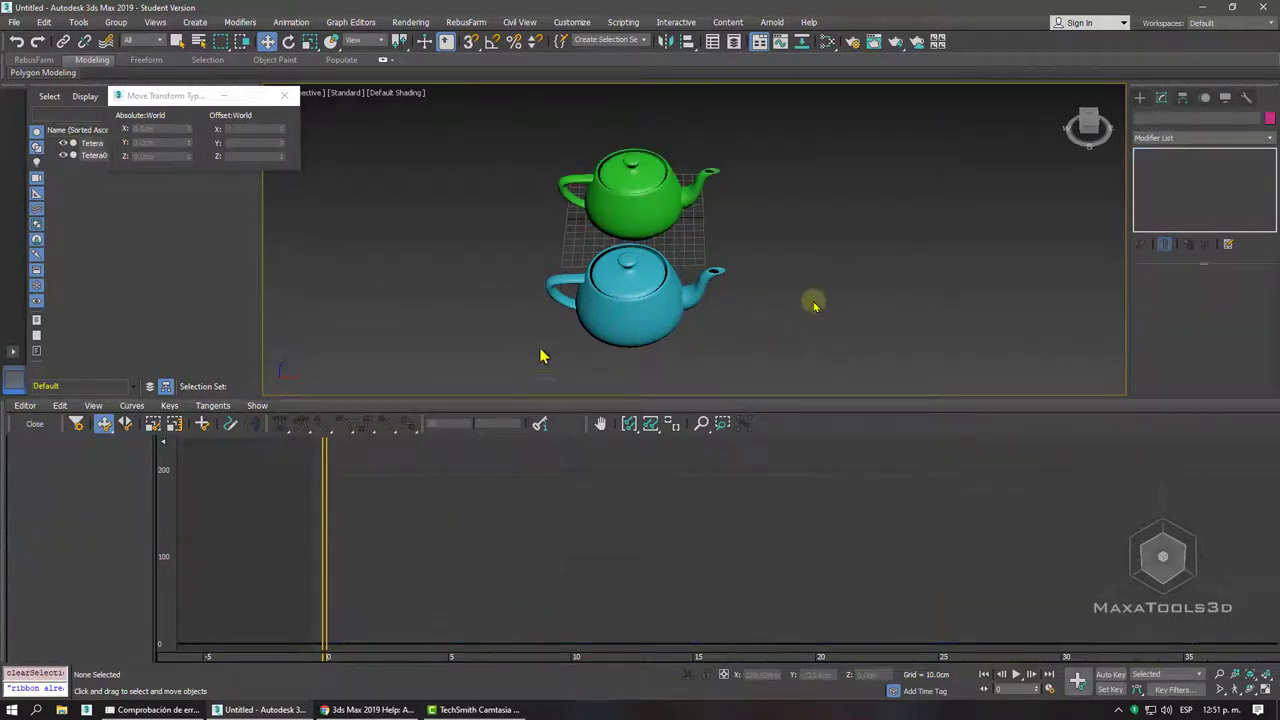
{"action": "scroll", "coordinate": [813, 305], "scroll_direction": "up", "scroll_amount": 2}
{"action": "scroll", "coordinate": [813, 300], "scroll_direction": "up", "scroll_amount": 2}
{"action": "scroll", "coordinate": [813, 300], "scroll_direction": "up", "scroll_amount": 2}
{"action": "left_click", "coordinate": [632, 177]}
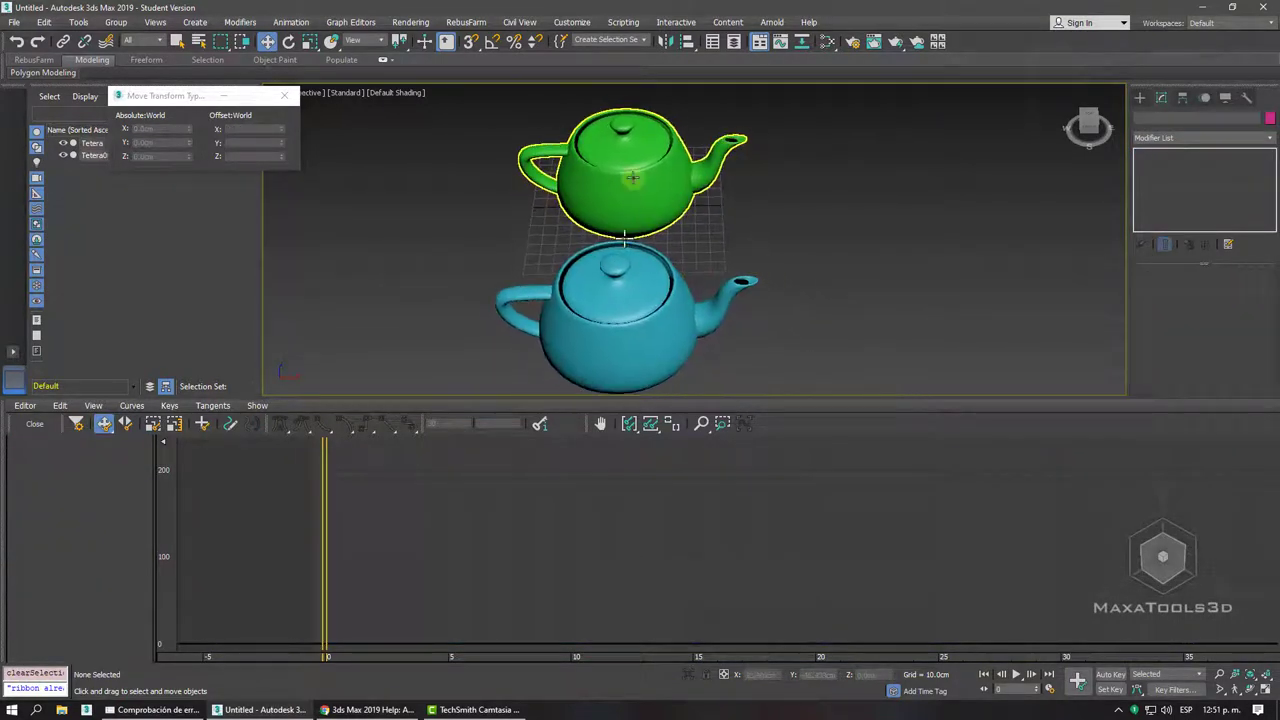
{"action": "left_click", "coordinate": [632, 177]}
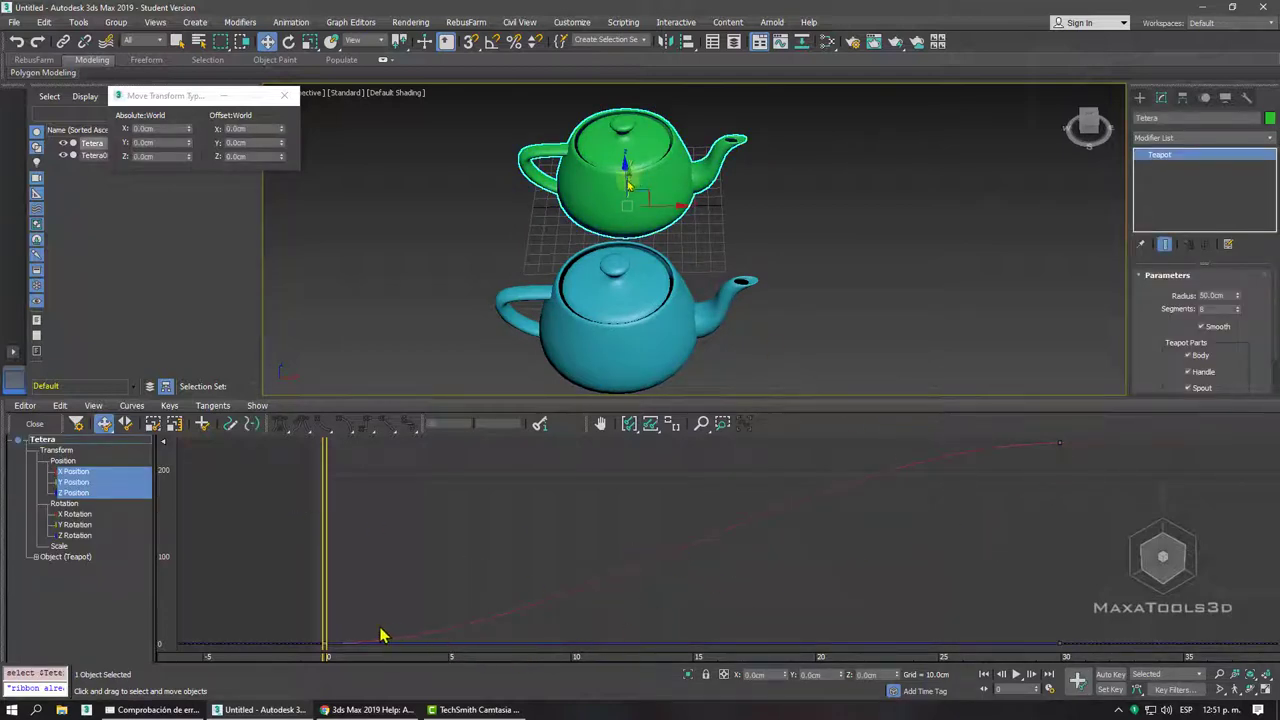
Close the Mini Curve Editor and move the time slider to frame 30
{"action": "left_click", "coordinate": [18, 428]}
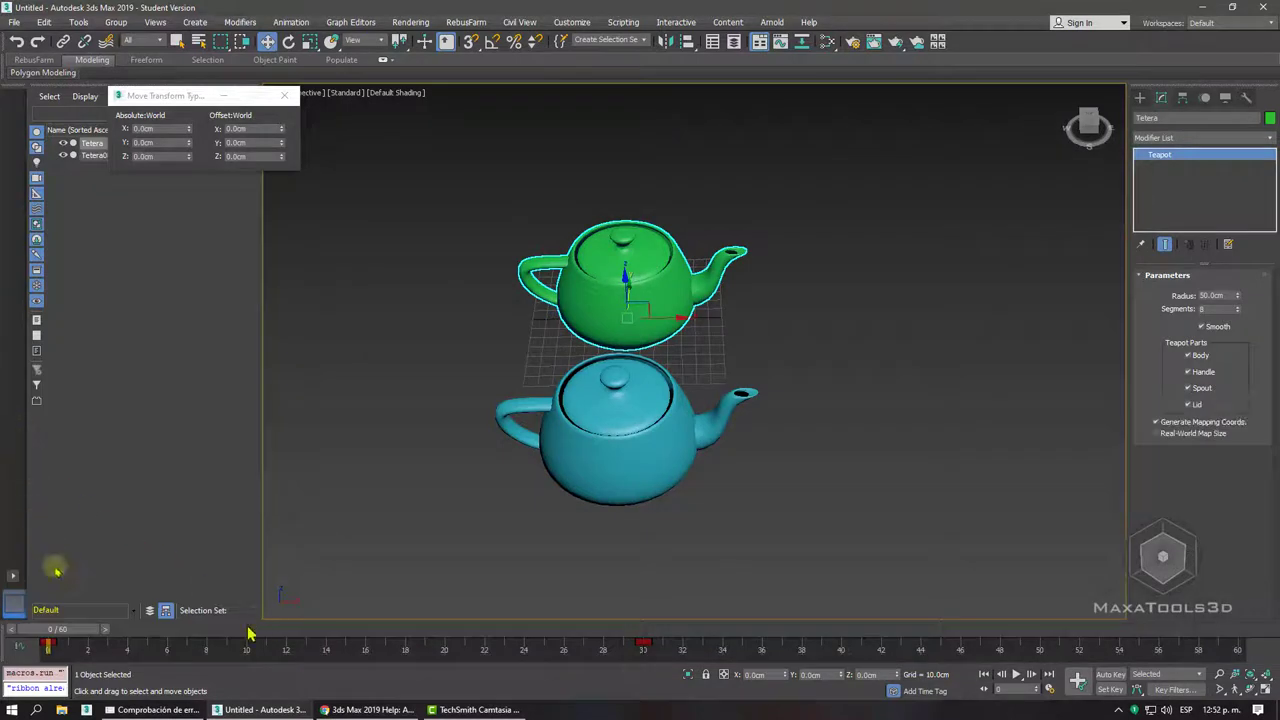
{"action": "left_click", "coordinate": [62, 632]}
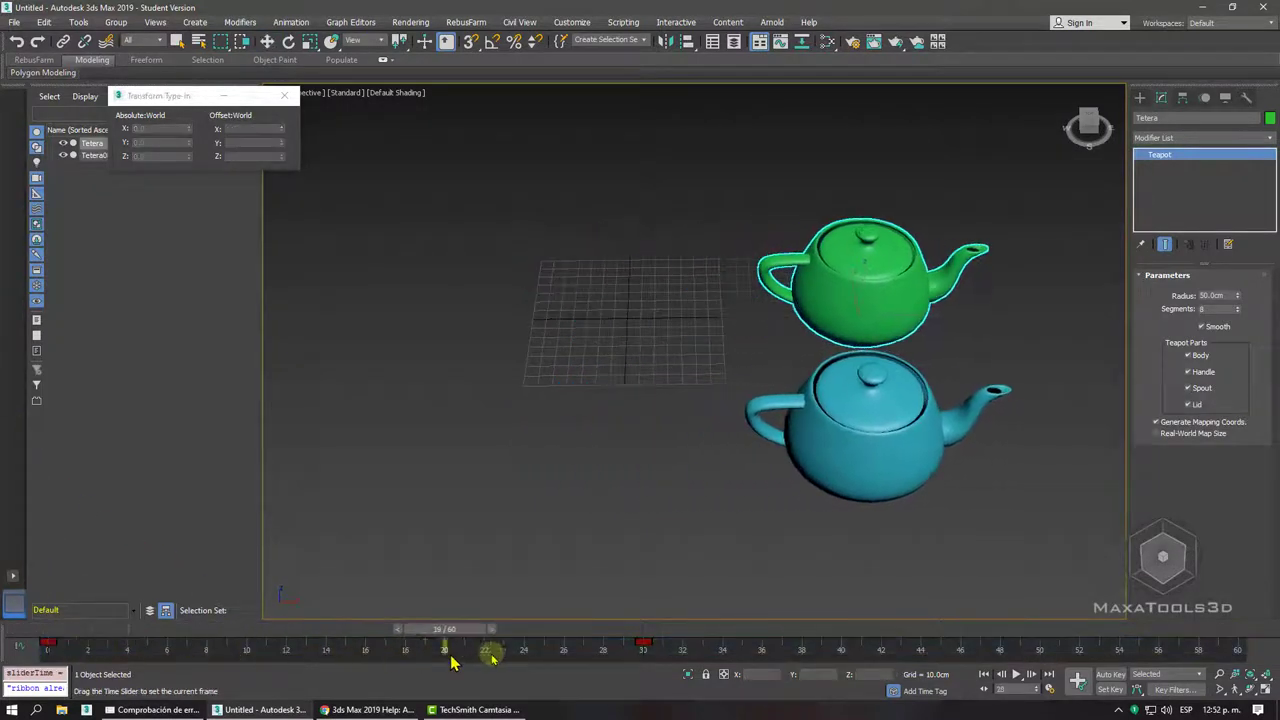
{"action": "left_click_drag", "start_coordinate": [62, 638], "coordinate": [638, 630]}
Switch to Move, select the cyan Tetera001, and orbit to frame both teapots
{"action": "key", "text": "w"}
{"action": "left_click", "coordinate": [1012, 462]}
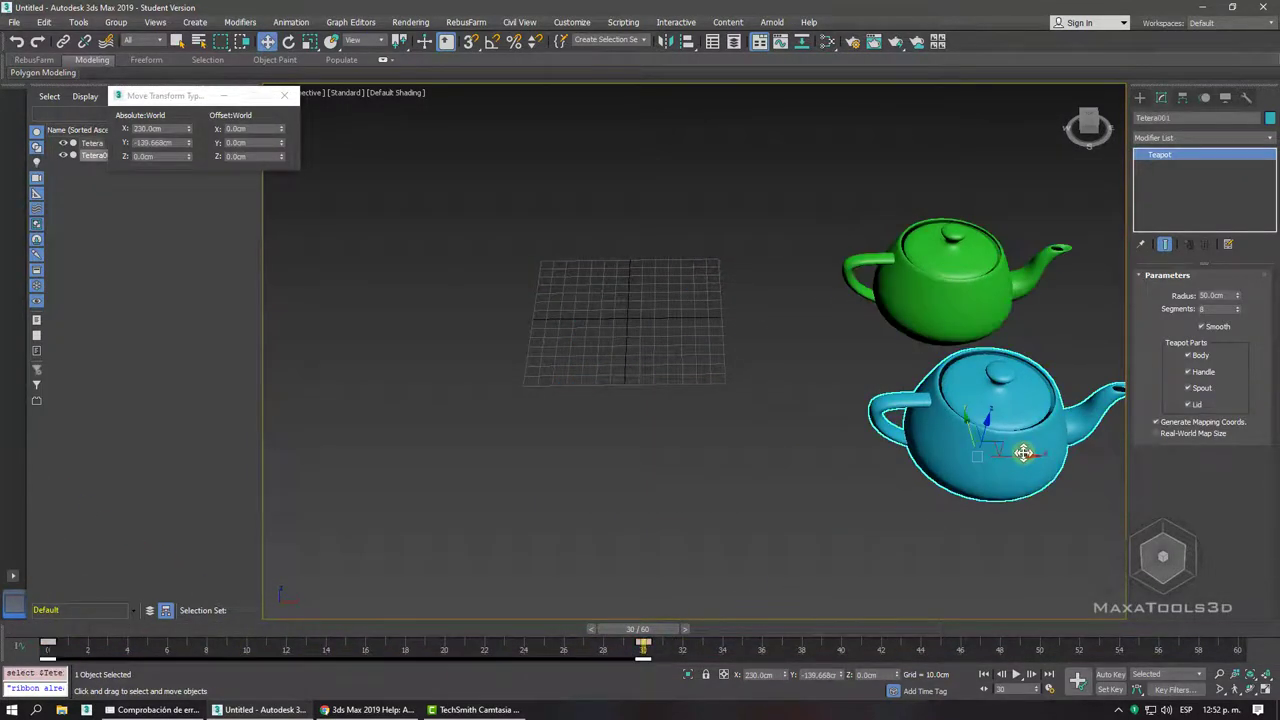
{"action": "mouse_move", "coordinate": [826, 552]}
{"action": "middle_mouse_down", "text": "alt"}
{"action": "mouse_move", "coordinate": [568, 441]}
{"action": "mouse_move", "coordinate": [566, 394]}
{"action": "mouse_move", "coordinate": [586, 449]}
{"action": "mouse_move", "coordinate": [660, 474]}
{"action": "middle_mouse_up", "text": "alt"}
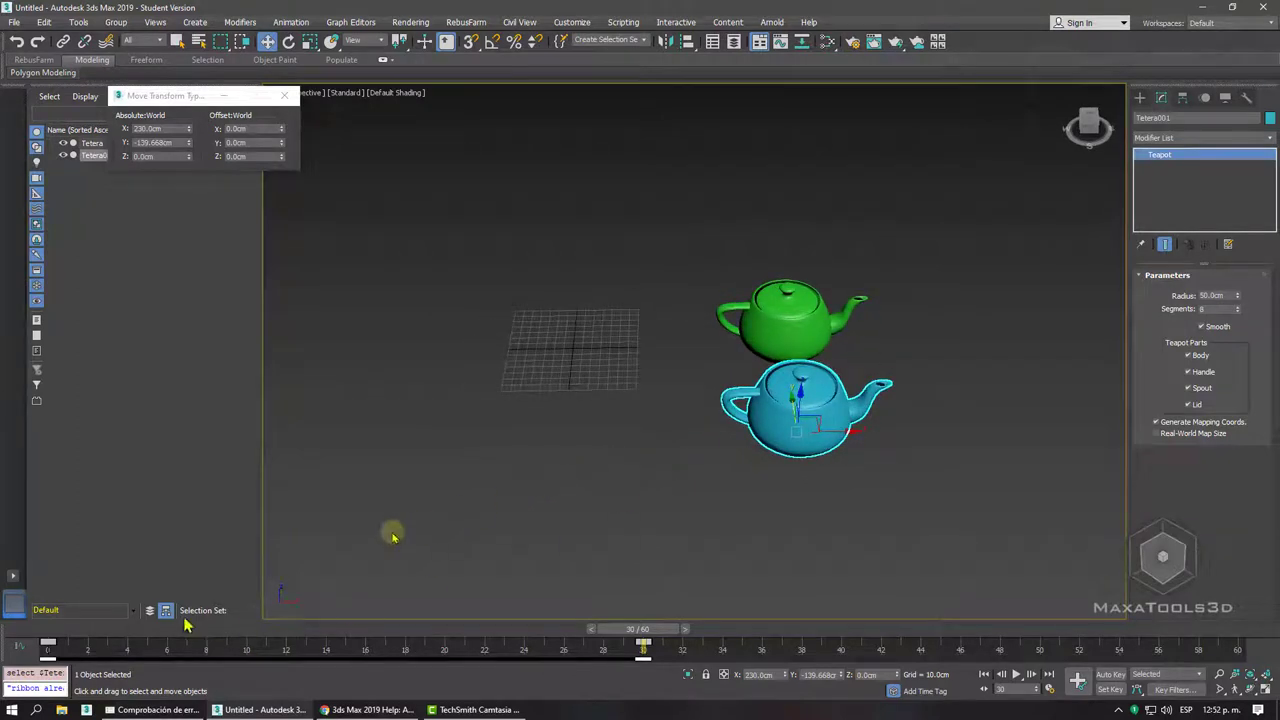
Open the Mini Curve Editor fitted to Tetera001's keys and add Tetera to the selection
{"action": "left_click", "coordinate": [22, 648]}
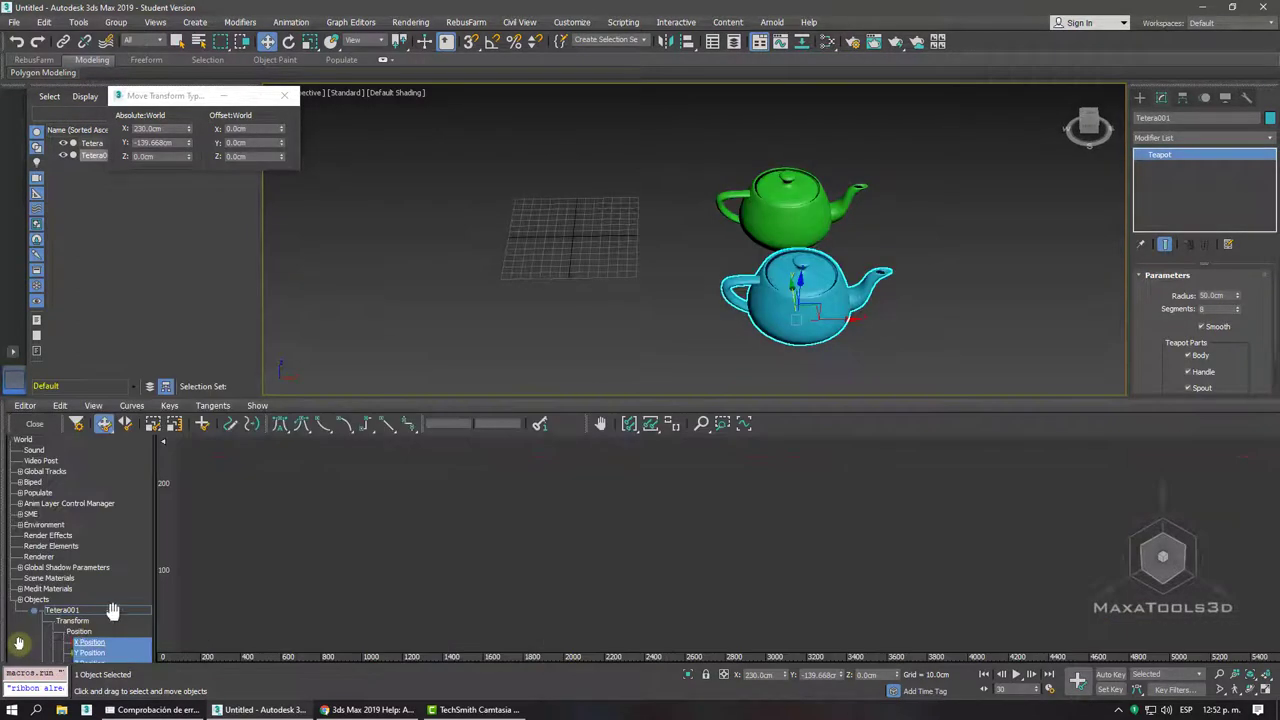
{"action": "left_click", "coordinate": [647, 424]}
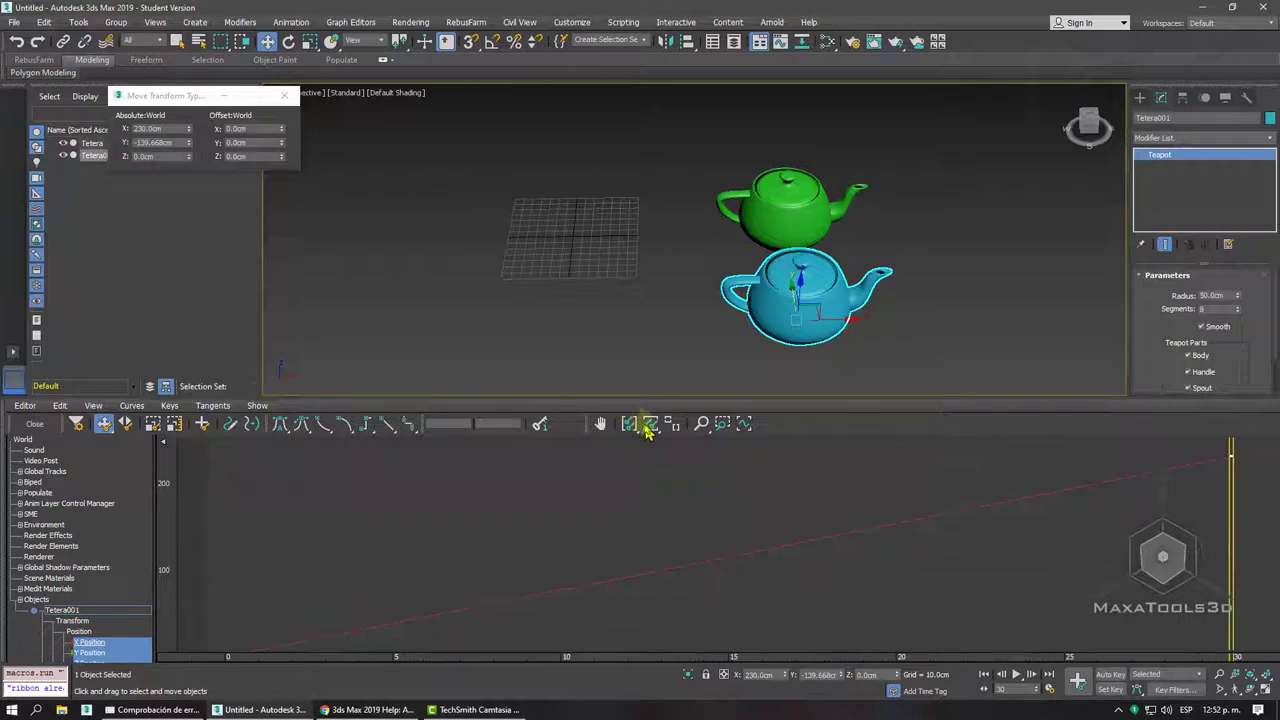
{"action": "left_click", "coordinate": [787, 212], "text": "ctrl"}
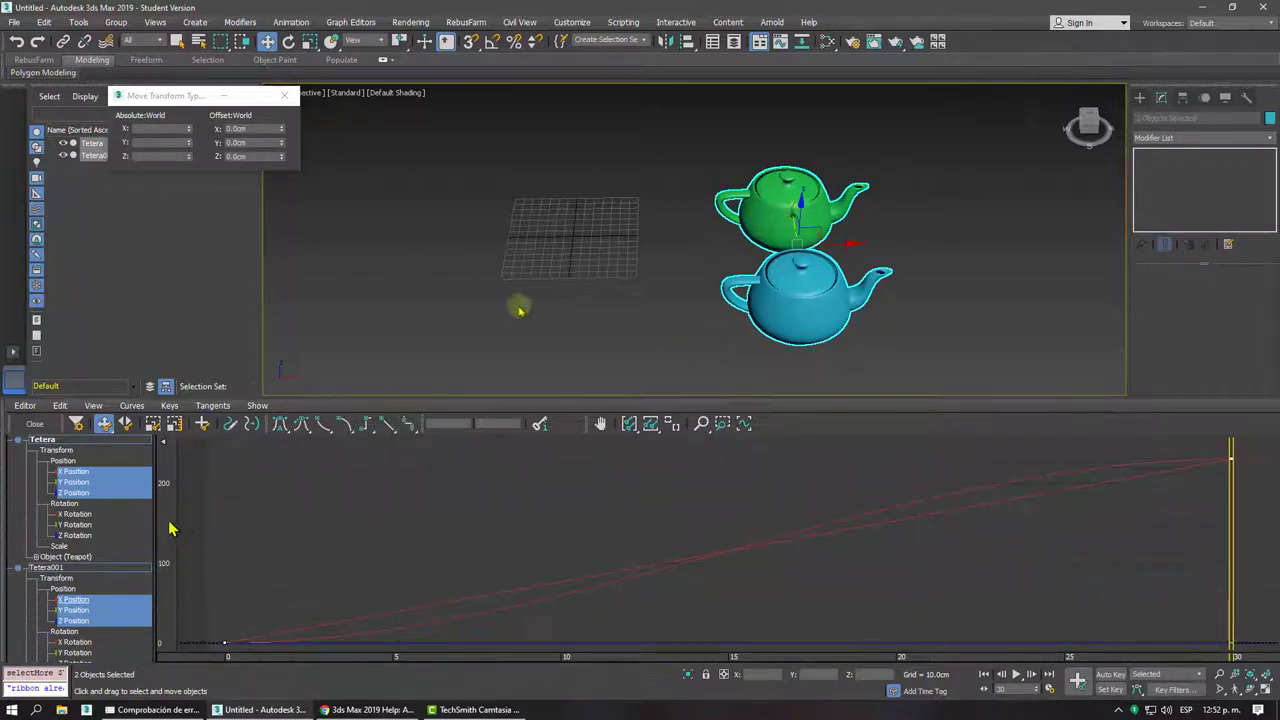
Overlay Tetera's and Tetera001's X Position curves and play the animation
{"action": "left_click", "coordinate": [76, 472]}
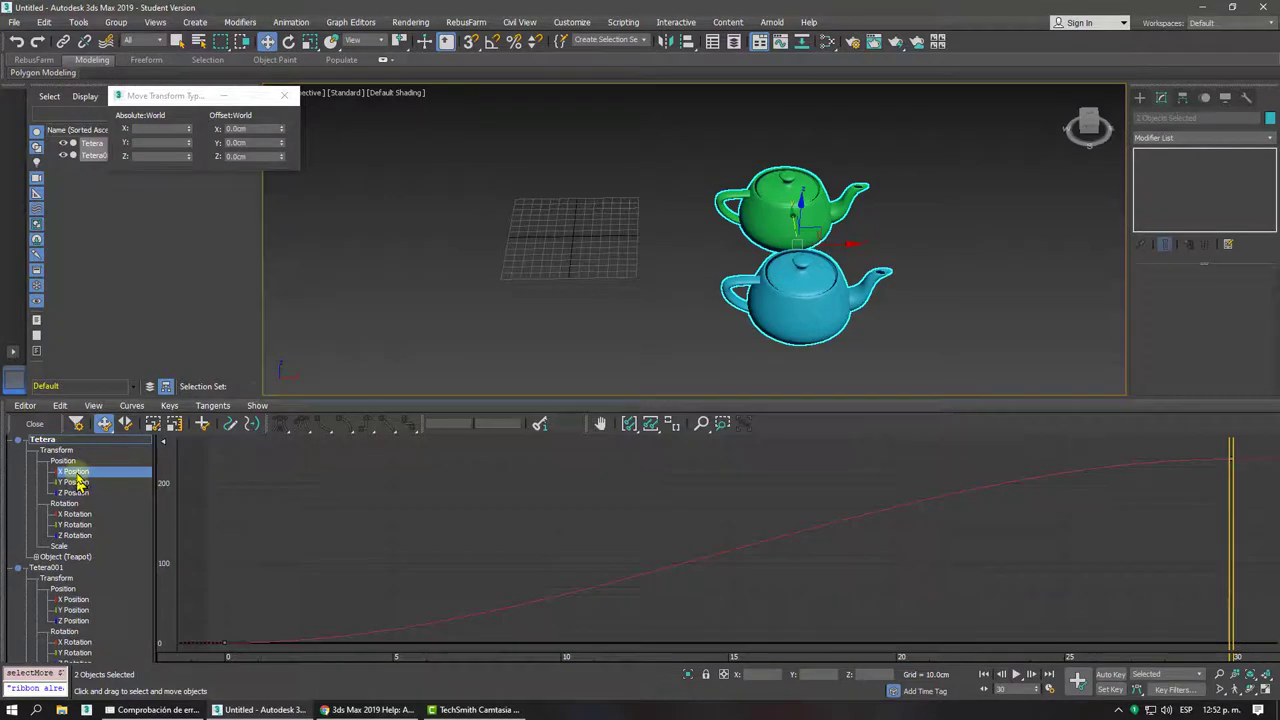
{"action": "left_click", "coordinate": [75, 600], "text": "ctrl"}
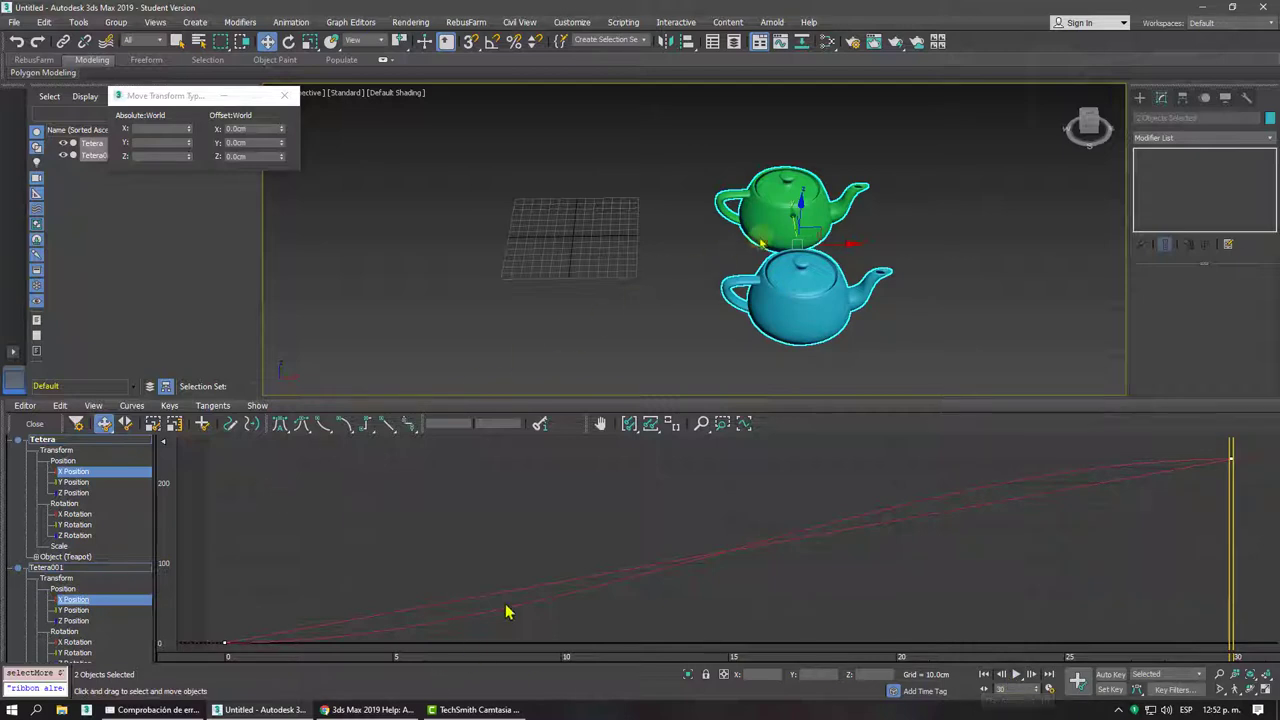
{"action": "middle_click_drag", "start_coordinate": [800, 215], "coordinate": [812, 205]}
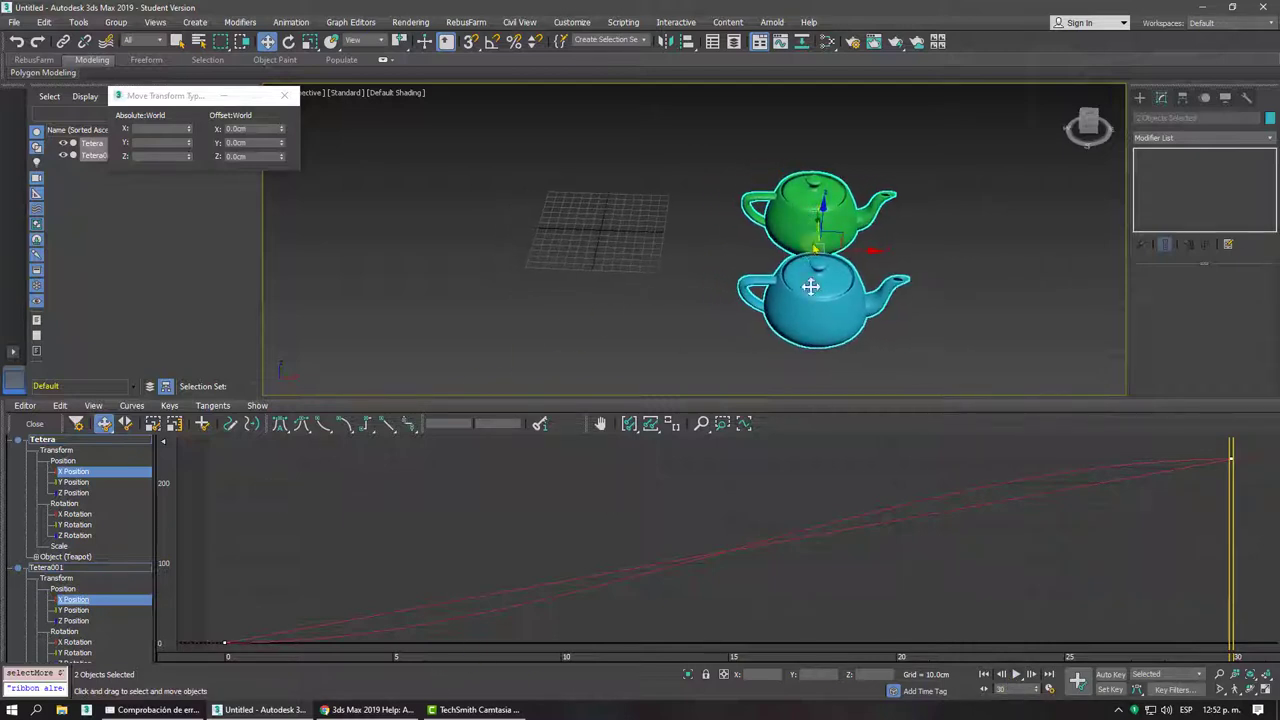
{"action": "left_click", "coordinate": [1017, 676]}
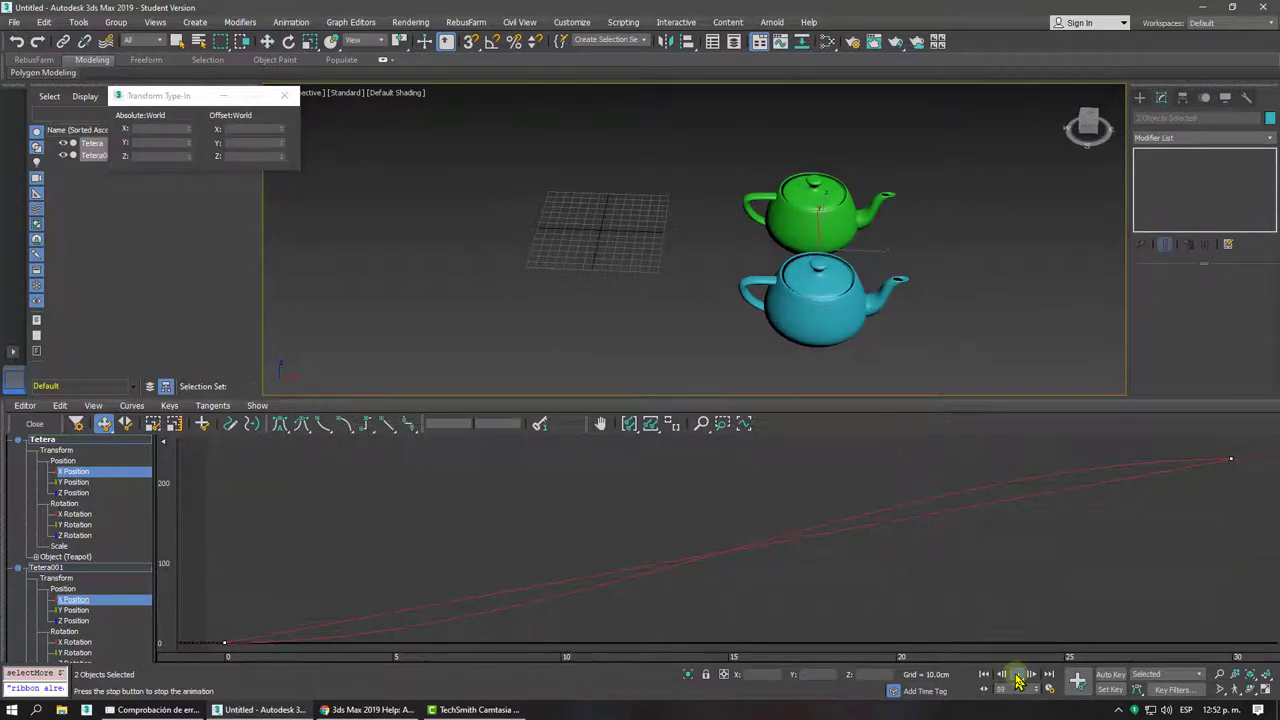
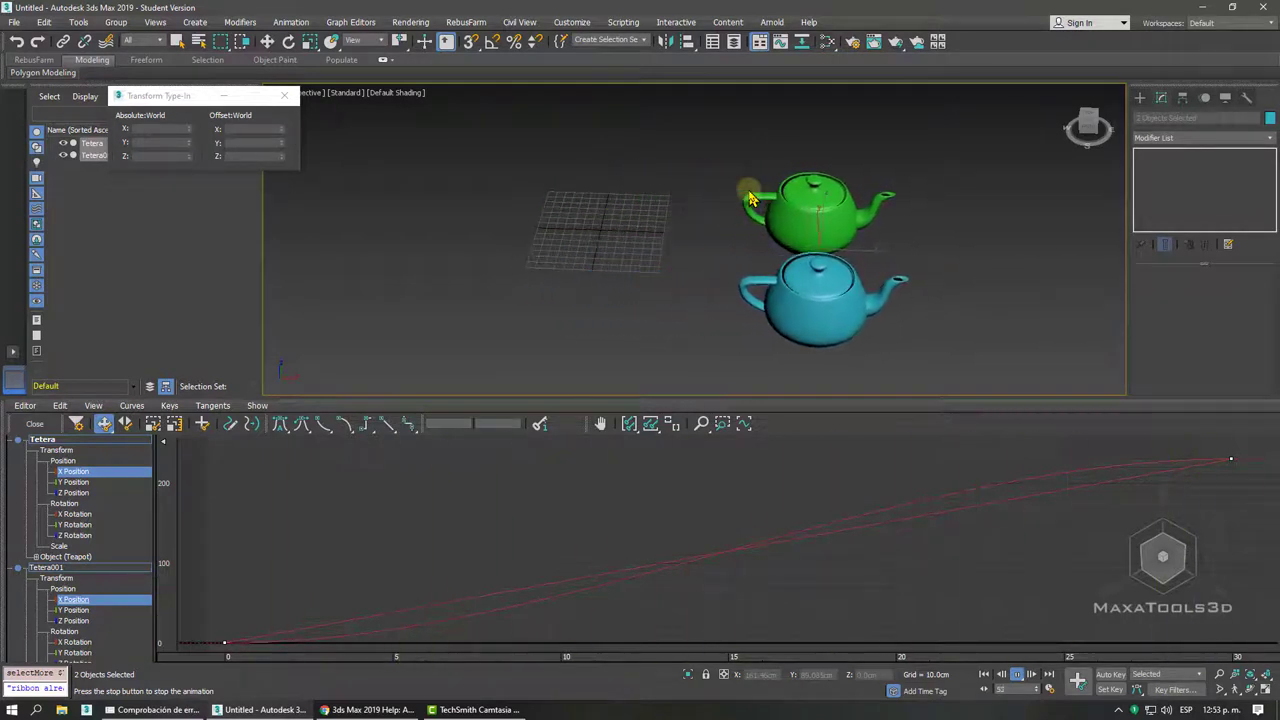
Stop playback, then select only the blue teapot and play its animation
{"action": "key", "text": "Escape"}
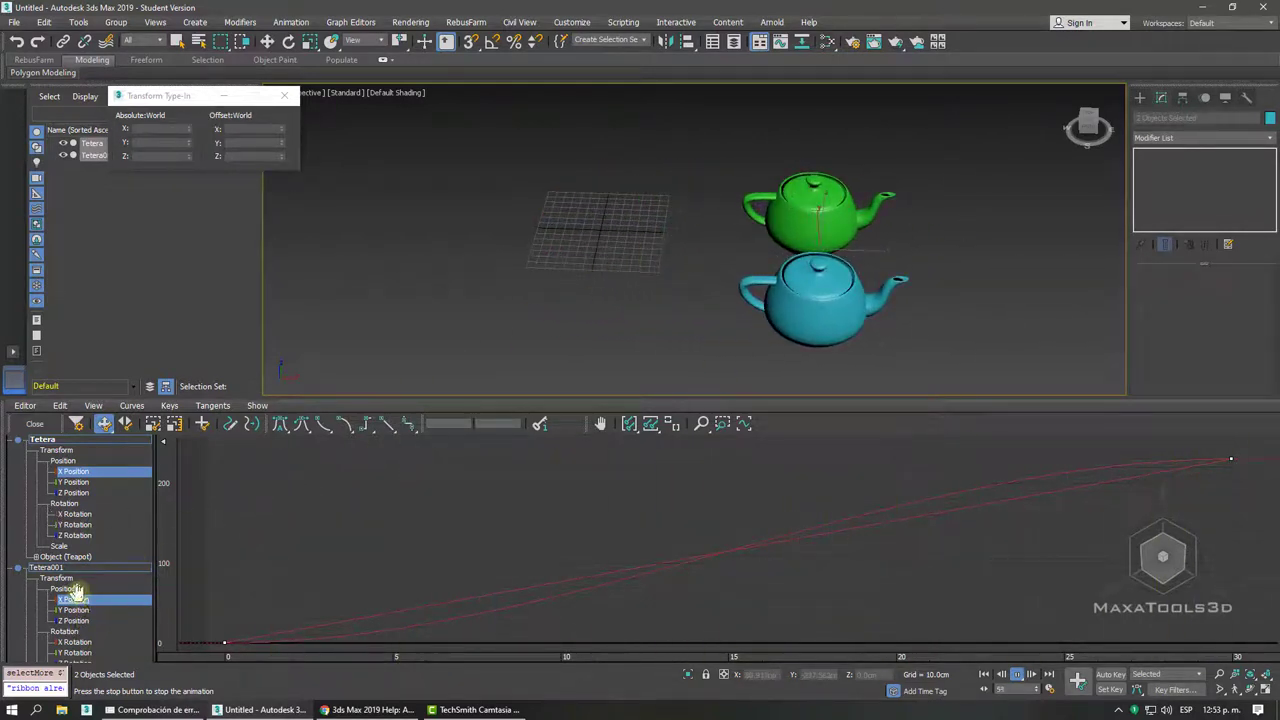
{"action": "left_click", "coordinate": [450, 596]}
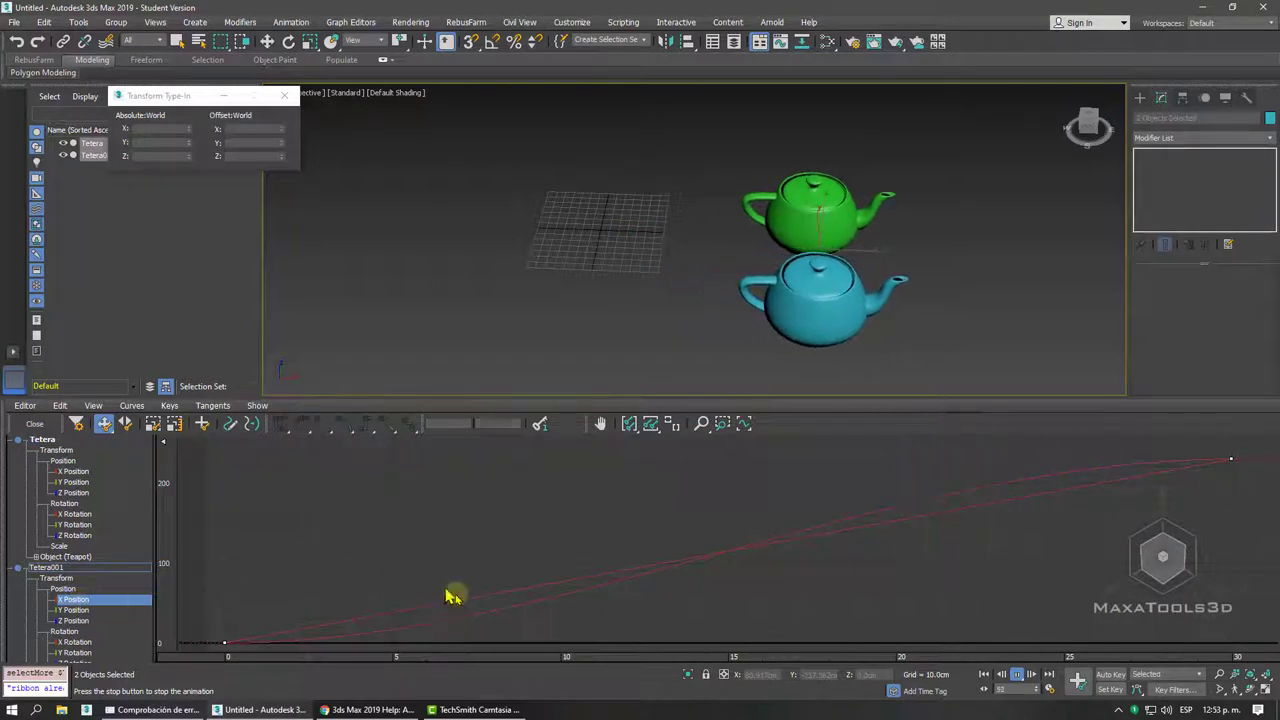
{"action": "key", "text": "w"}
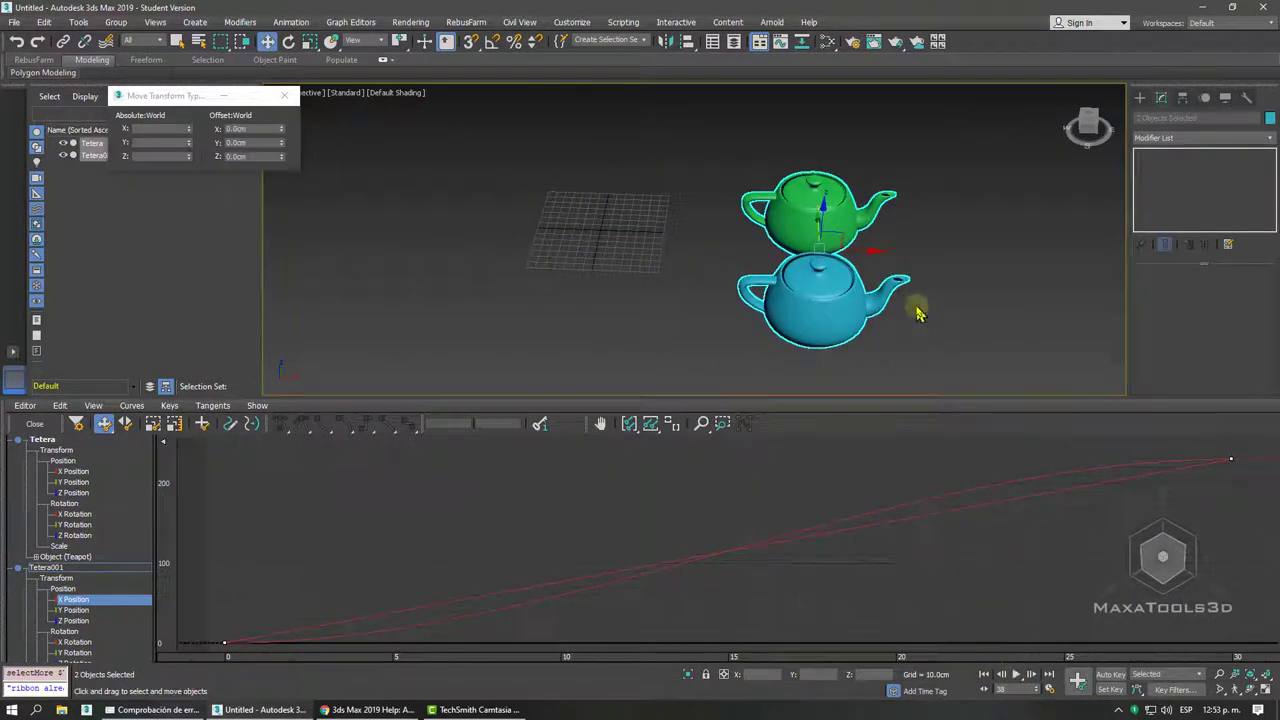
{"action": "left_click", "coordinate": [880, 300]}
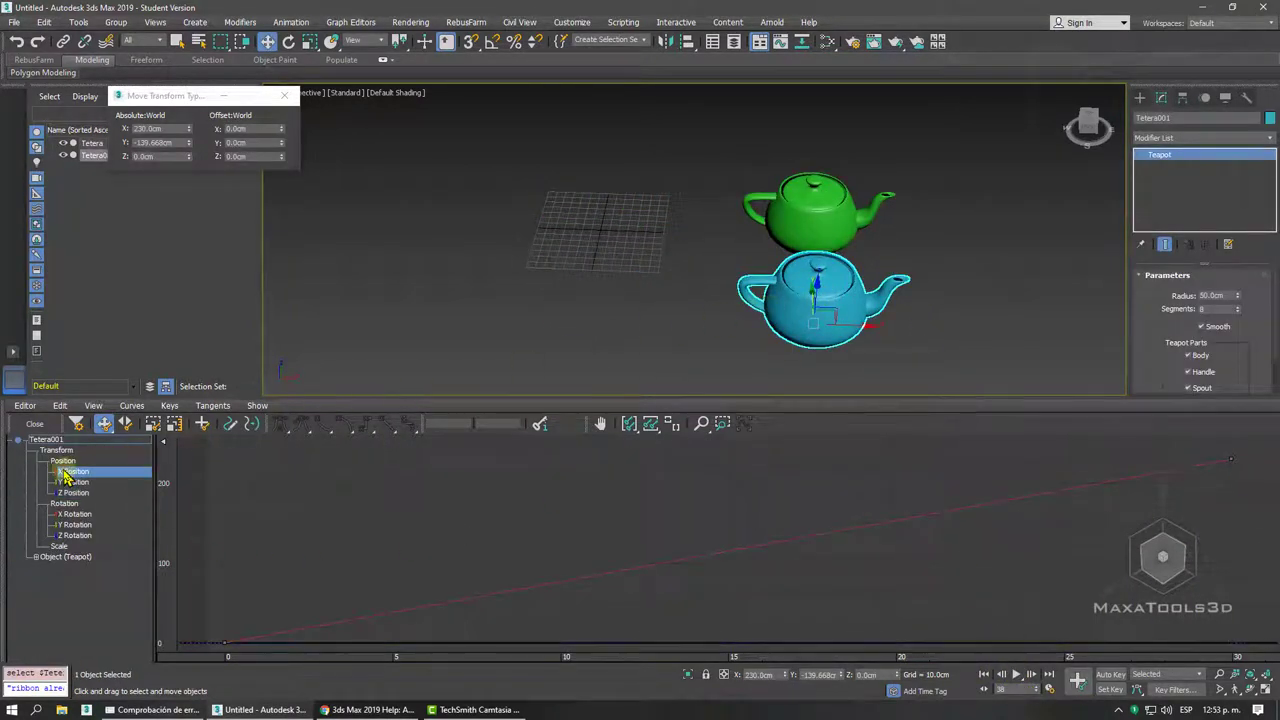
{"action": "left_click", "coordinate": [1016, 676]}
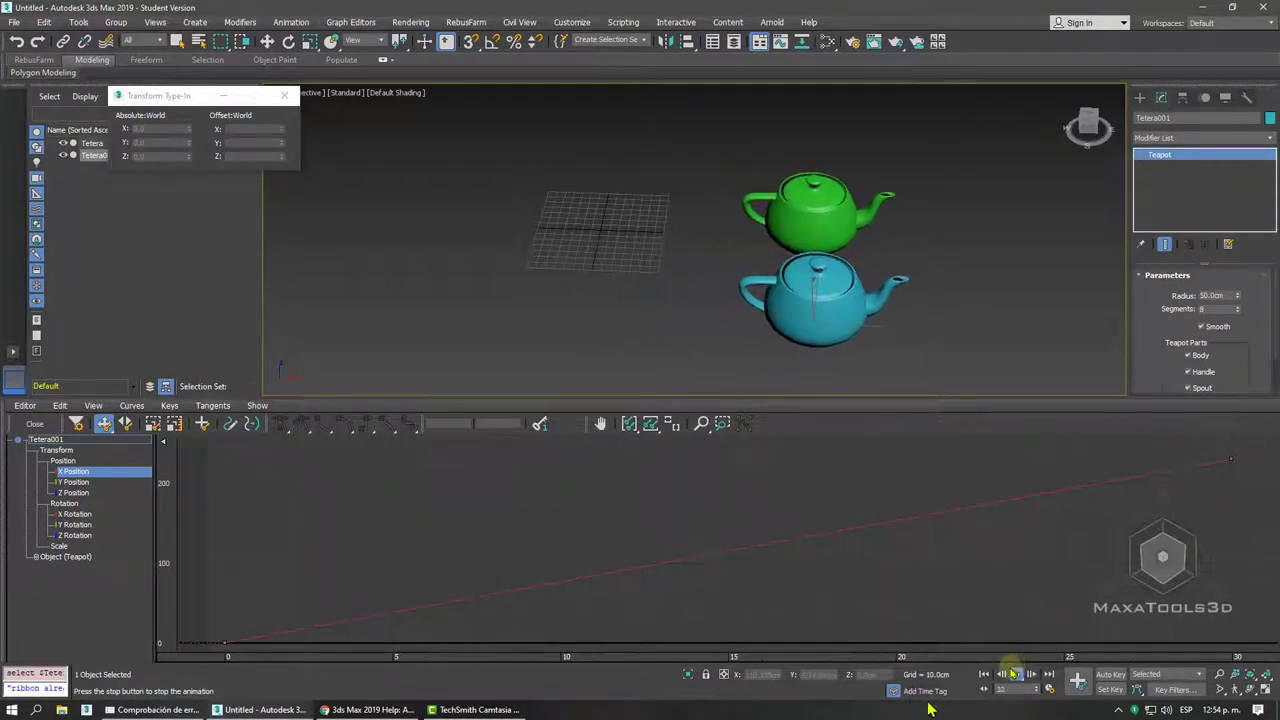
Stop playback, select the green teapot and show only its X Position curve
{"action": "left_click", "coordinate": [1013, 676]}
{"action": "left_click", "coordinate": [811, 221]}
{"action": "key", "text": "w"}
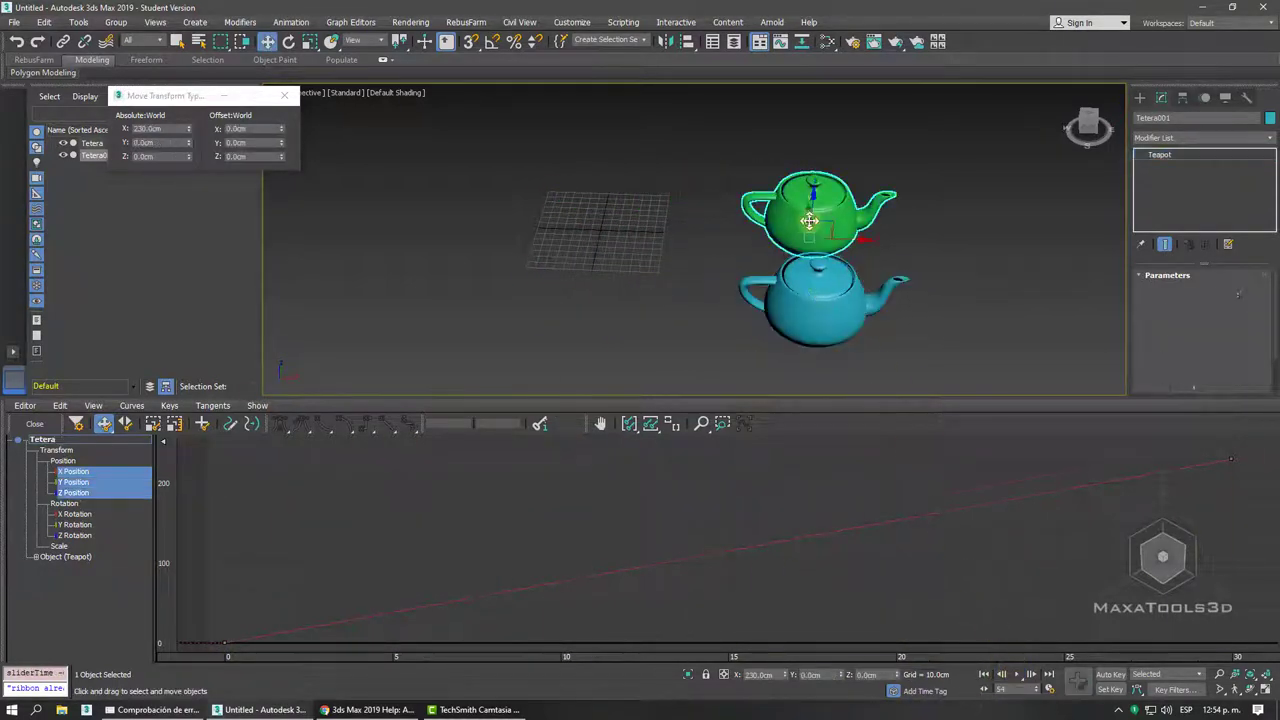
{"action": "left_click", "coordinate": [71, 472]}
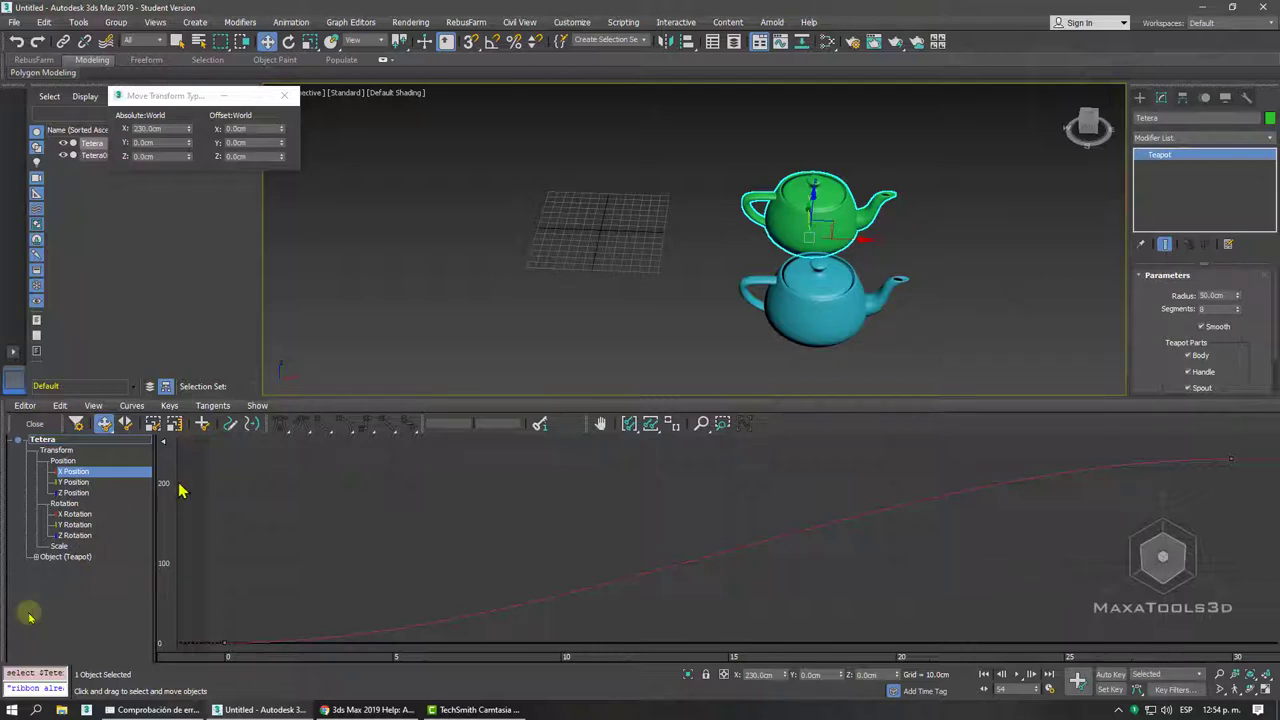
Delete the blue teapot and close the Curve Editor
{"action": "left_click", "coordinate": [815, 325]}
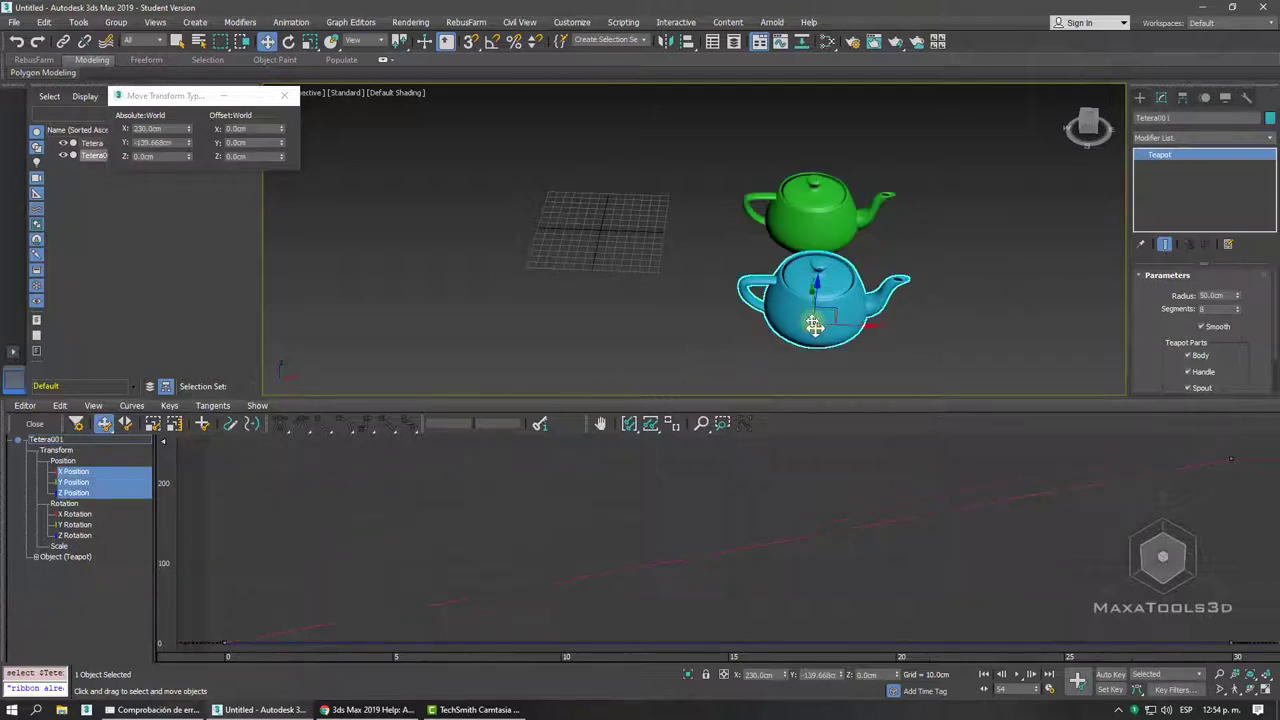
{"action": "key", "text": "Delete"}
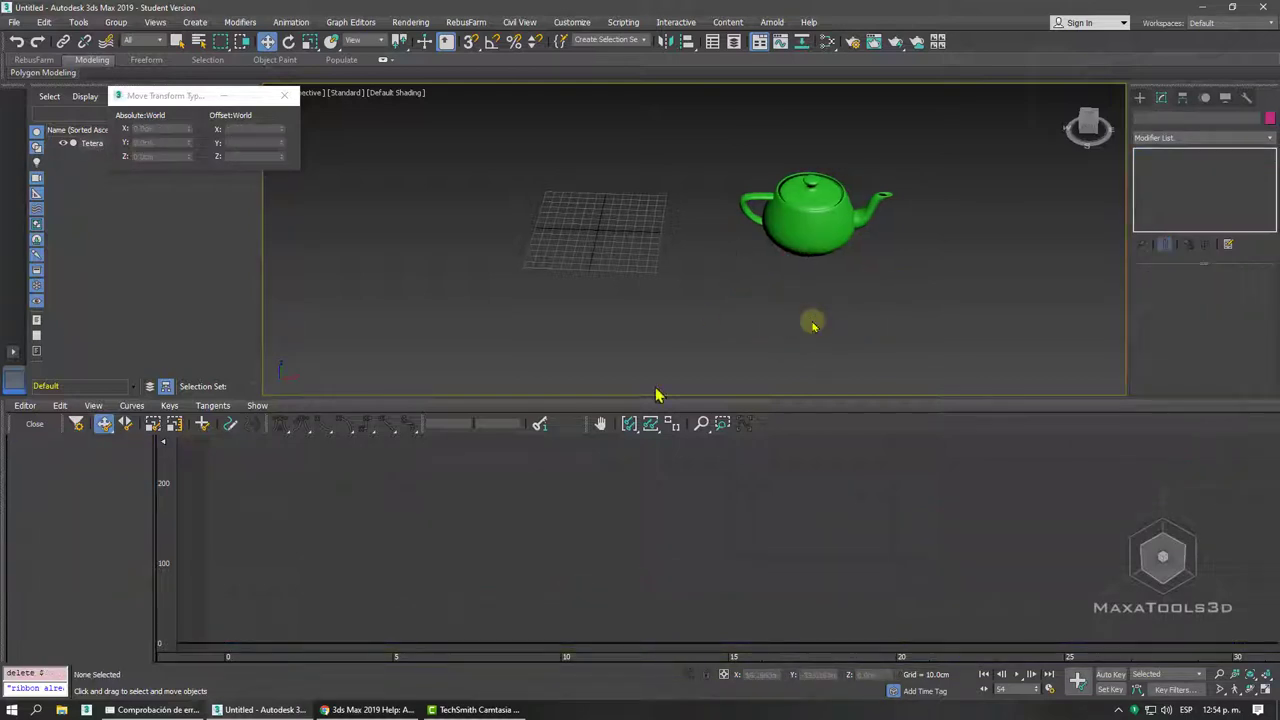
{"action": "left_click", "coordinate": [32, 424]}
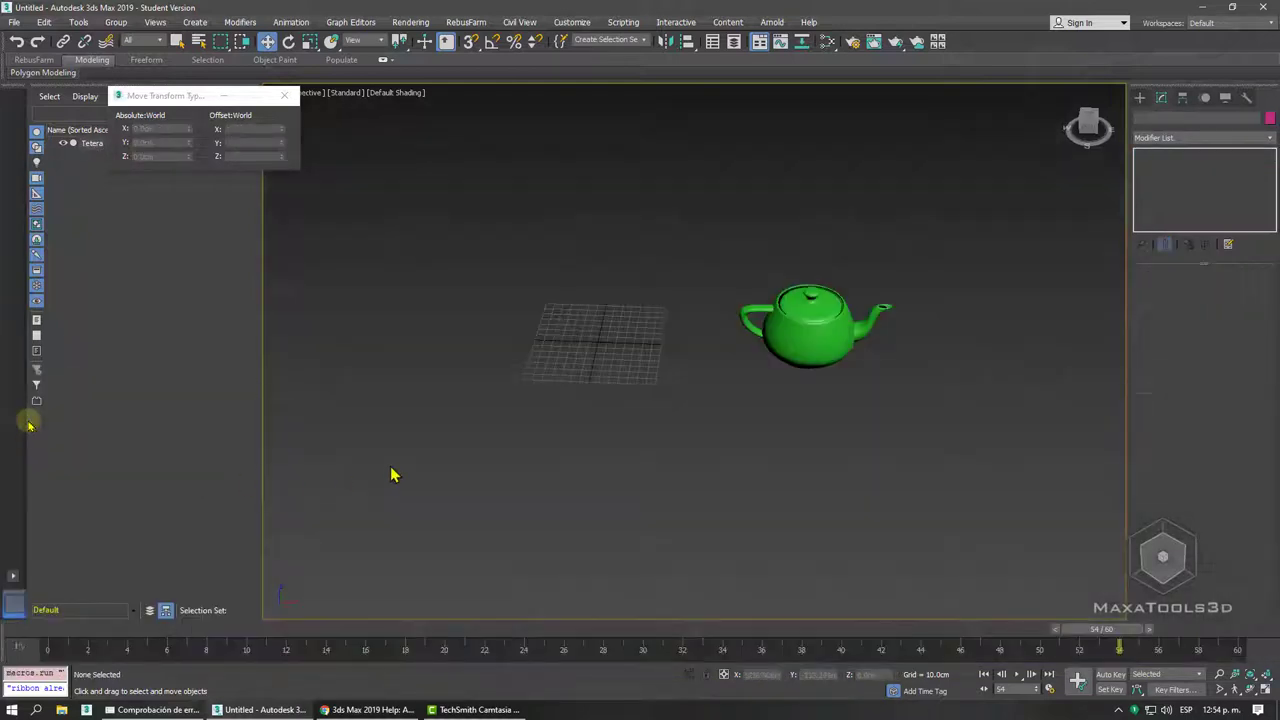
Go to frame 15, then select and frame the green teapot in the view
{"action": "left_click_drag", "start_coordinate": [75, 628], "coordinate": [348, 628]}
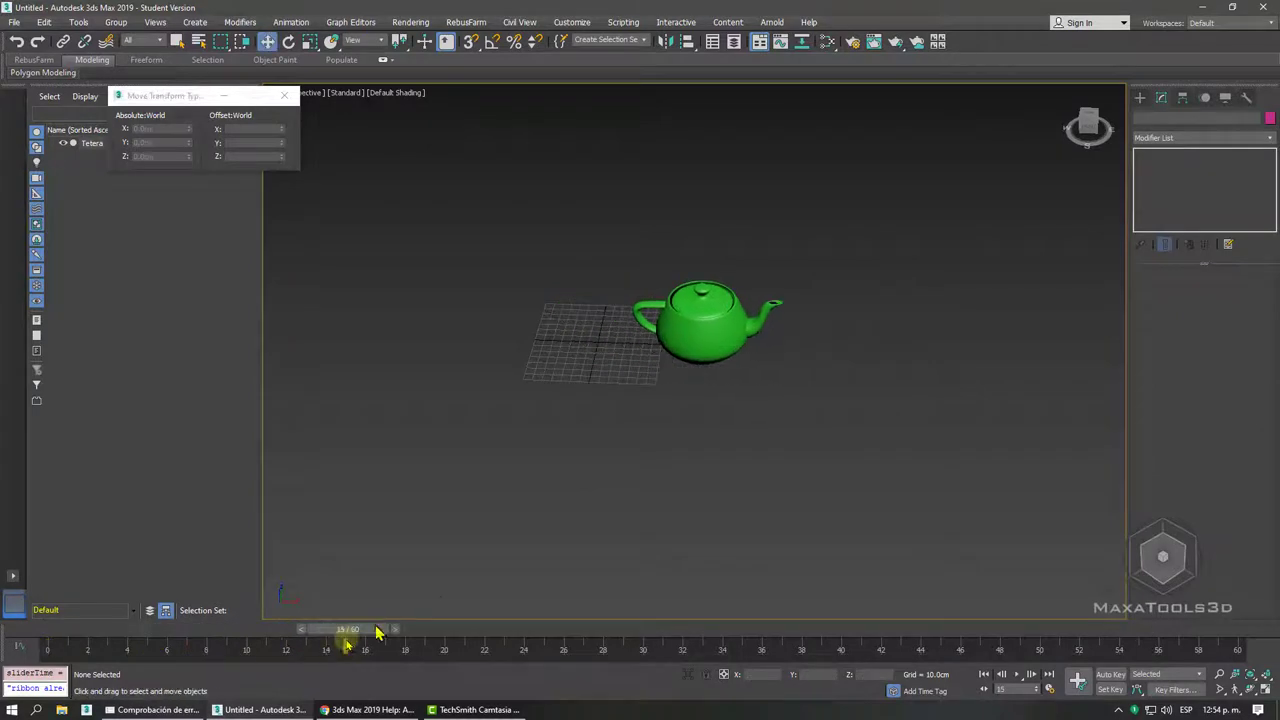
{"action": "left_click", "coordinate": [697, 362]}
{"action": "left_click", "coordinate": [697, 362]}
{"action": "scroll", "coordinate": [729, 417], "scroll_direction": "up", "scroll_amount": 1}
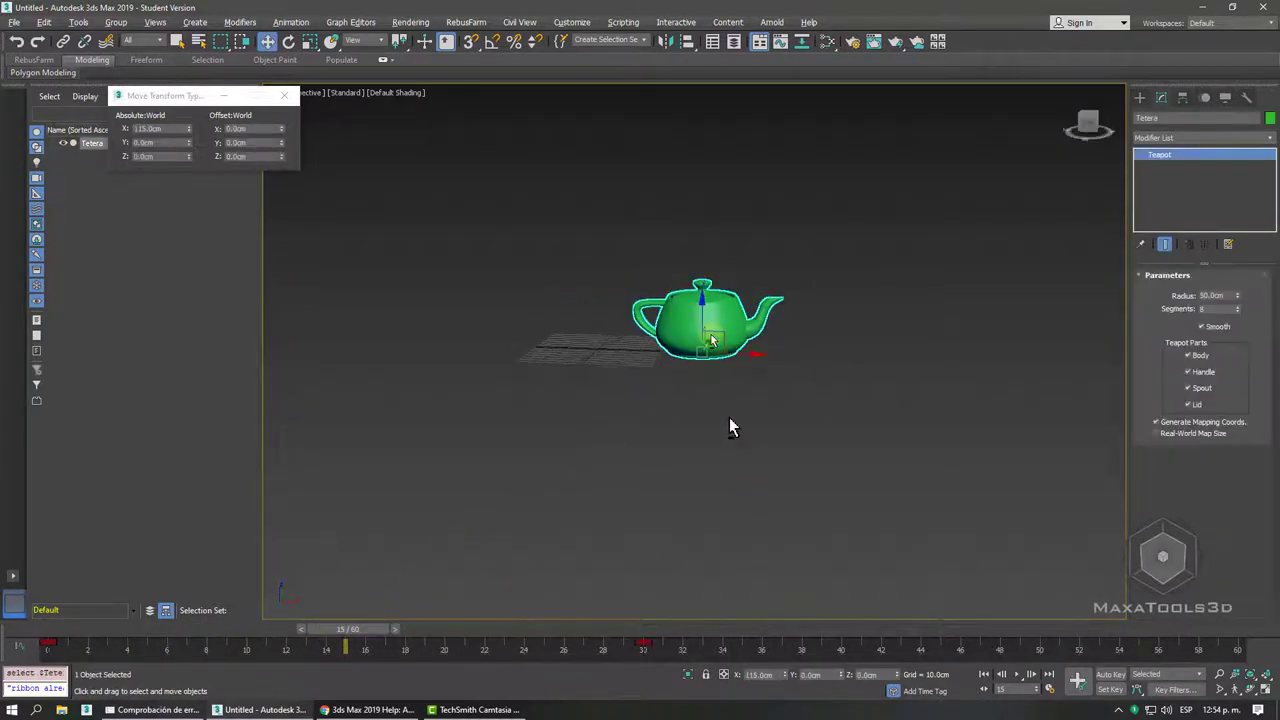
{"action": "scroll", "coordinate": [723, 434], "scroll_direction": "up", "scroll_amount": 4}
{"action": "mouse_move", "coordinate": [723, 434]}
{"action": "middle_mouse_down"}
{"action": "mouse_move", "coordinate": [726, 489]}
{"action": "mouse_move", "coordinate": [634, 466]}
{"action": "mouse_move", "coordinate": [751, 366]}
{"action": "middle_mouse_up"}
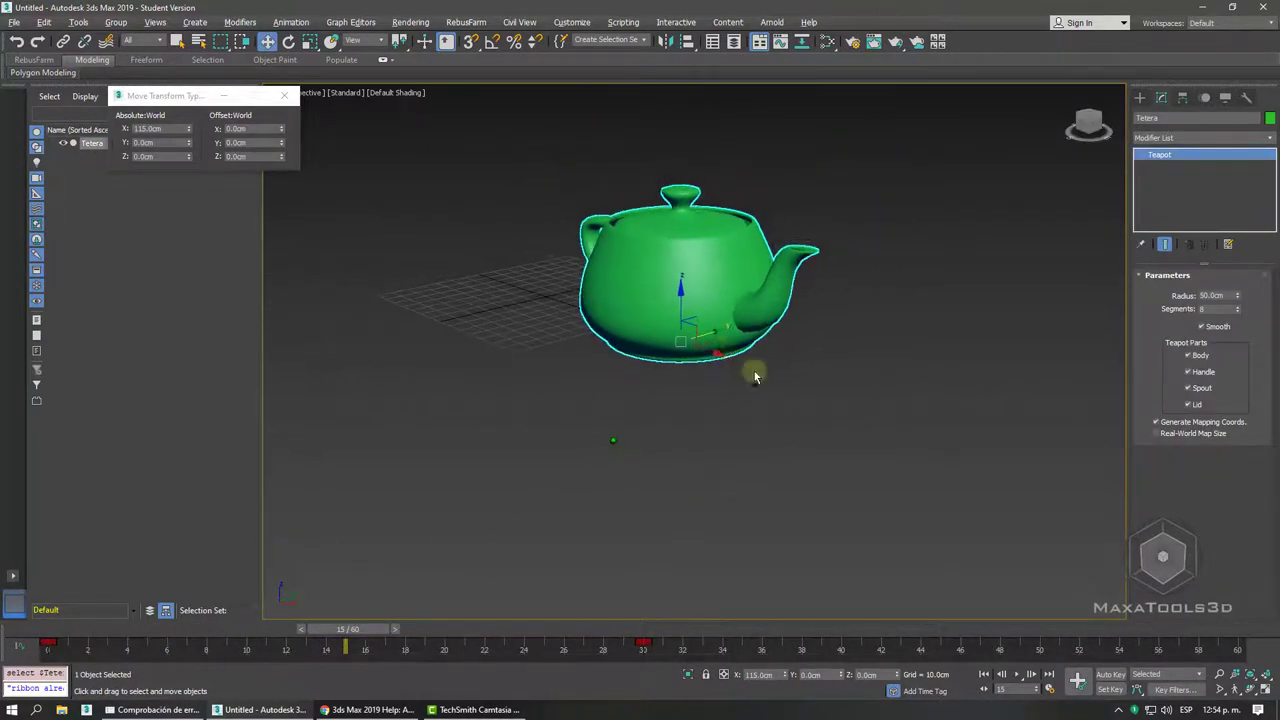
With Auto Key on, raise the teapot to Z 92.985 cm and select the new frame-15 key
{"action": "left_click", "coordinate": [1110, 676]}
{"action": "middle_click_drag", "start_coordinate": [517, 420], "coordinate": [548, 428]}
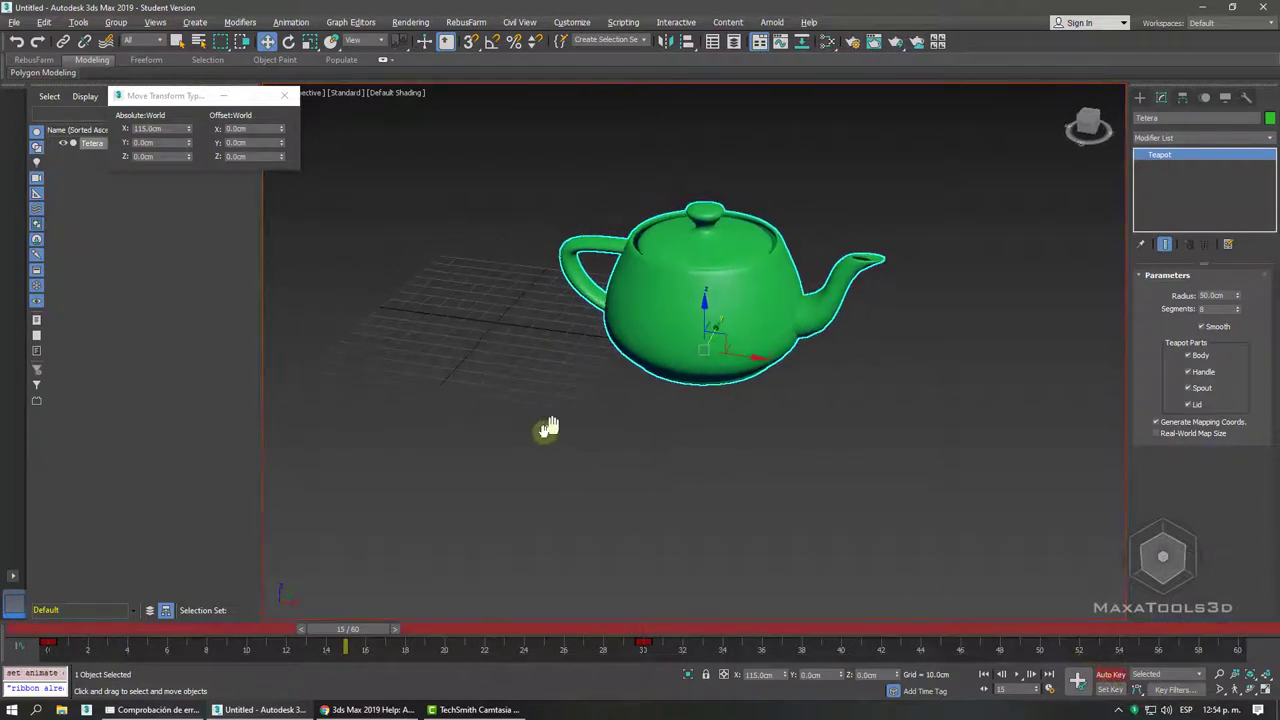
{"action": "left_click_drag", "start_coordinate": [698, 306], "coordinate": [655, 134]}
{"action": "scroll", "coordinate": [600, 283], "scroll_direction": "down", "scroll_amount": 4}
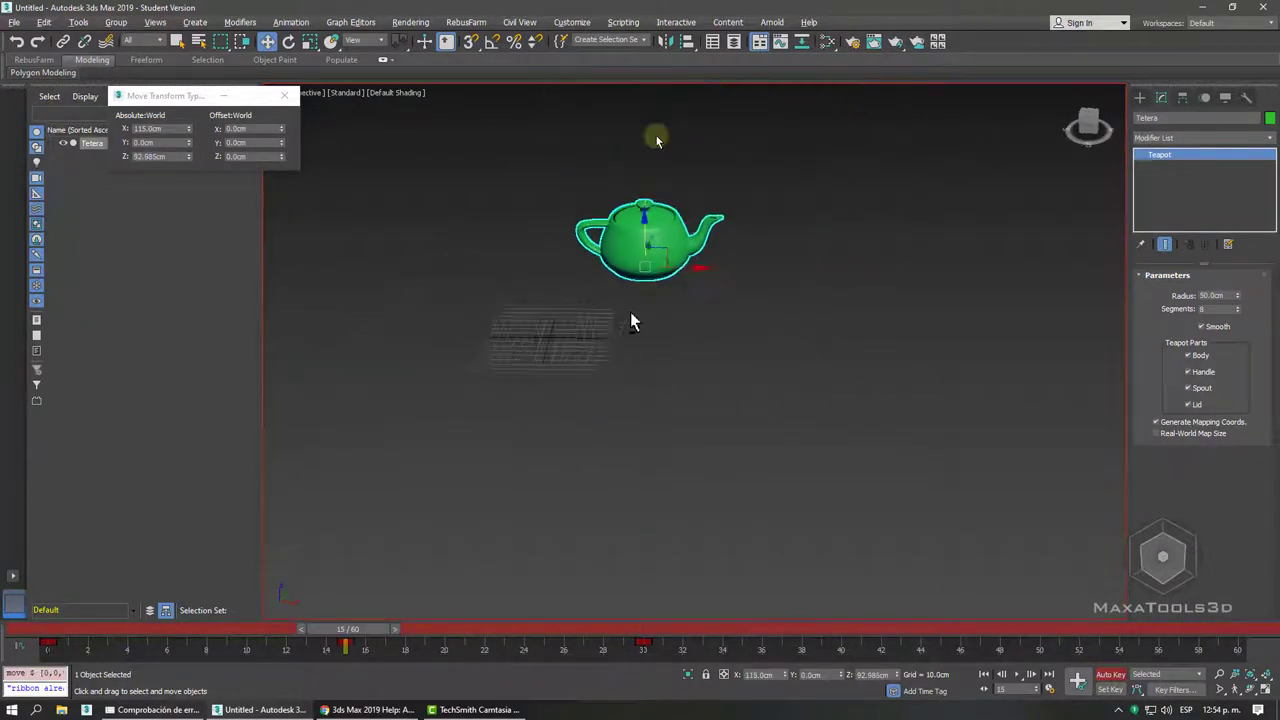
{"action": "middle_click_drag", "start_coordinate": [660, 265], "coordinate": [662, 212], "text": "alt"}
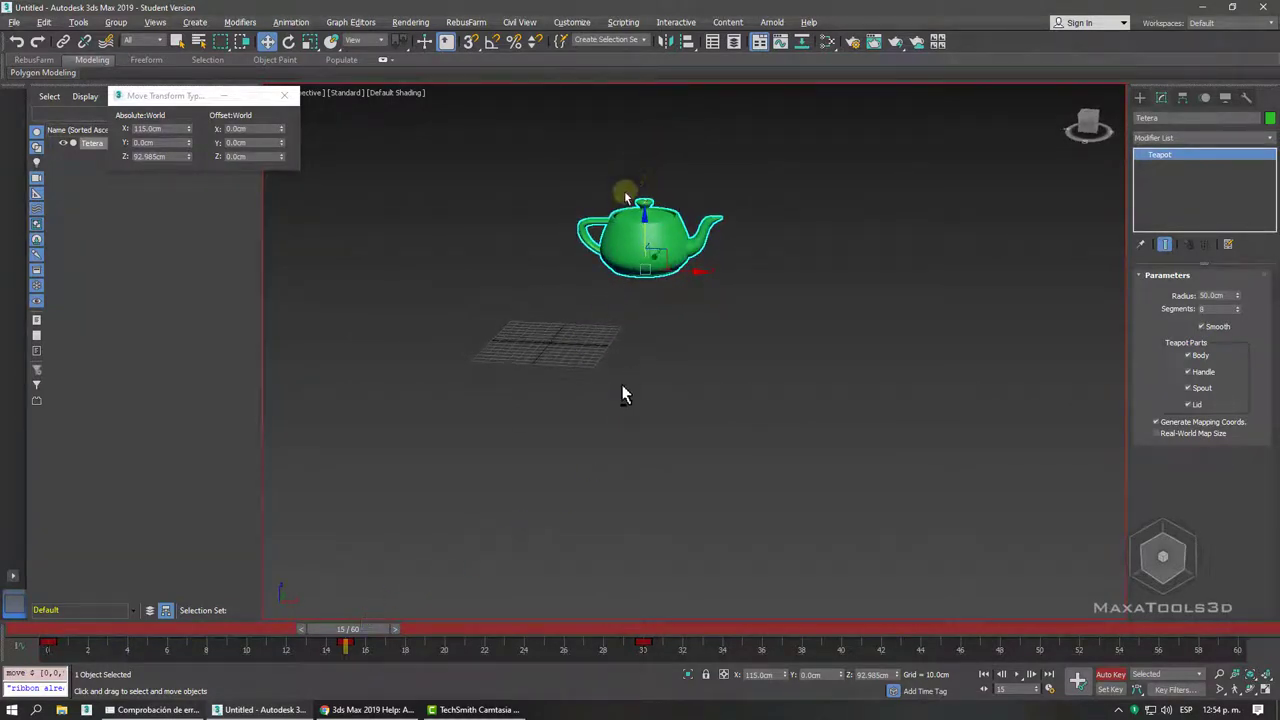
{"action": "left_click_drag", "start_coordinate": [366, 651], "coordinate": [253, 665]}
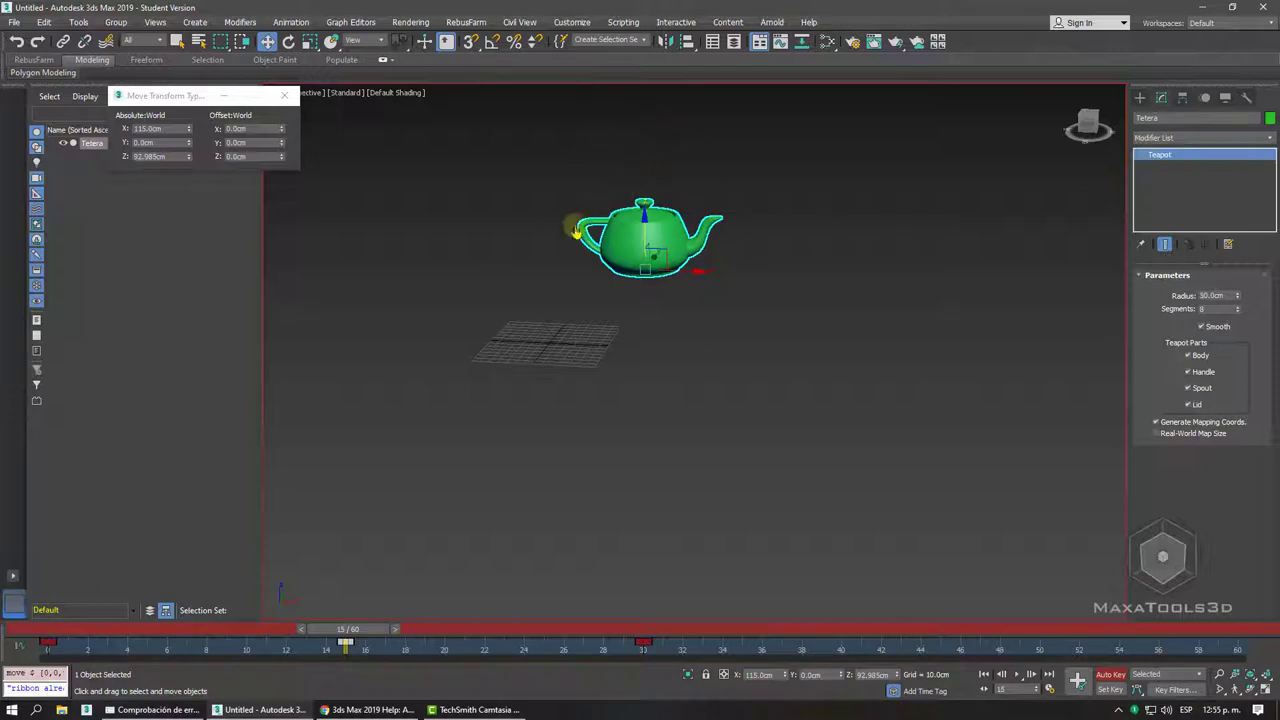
Open the Mini Curve Editor and frame the teapot's X Position curve with keys deselected
{"action": "left_click", "coordinate": [20, 648]}
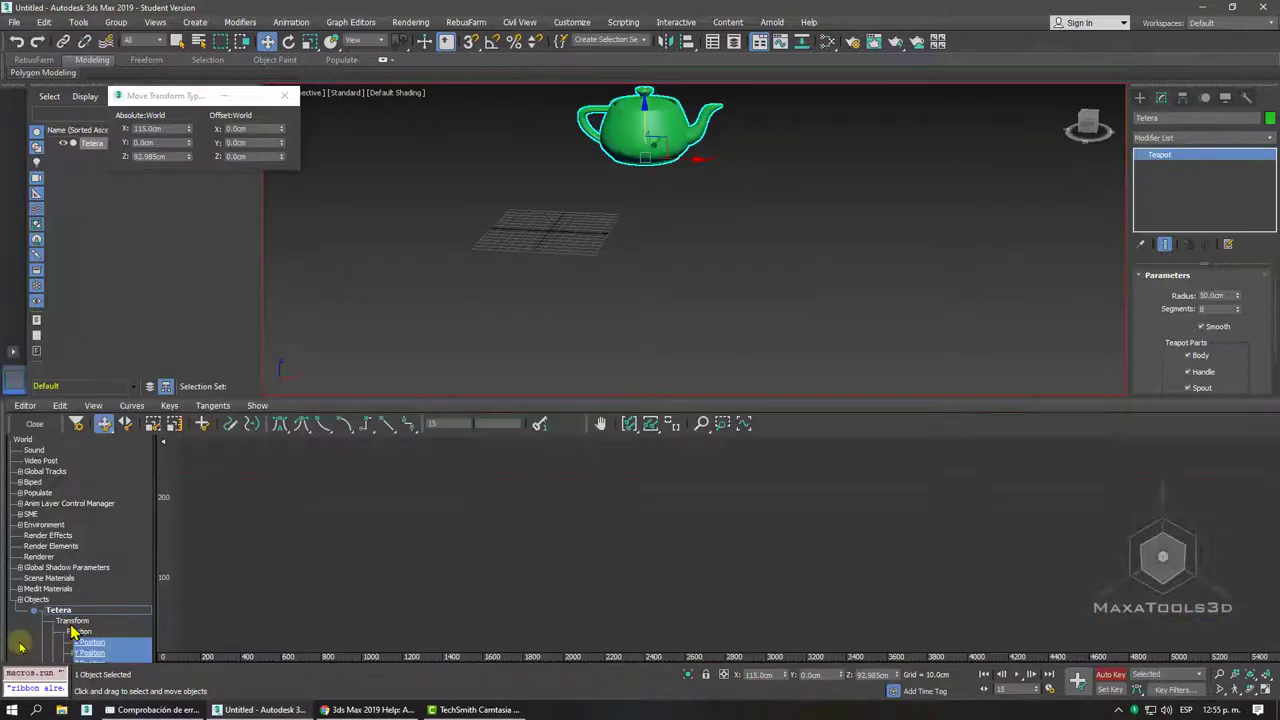
{"action": "left_click", "coordinate": [90, 643]}
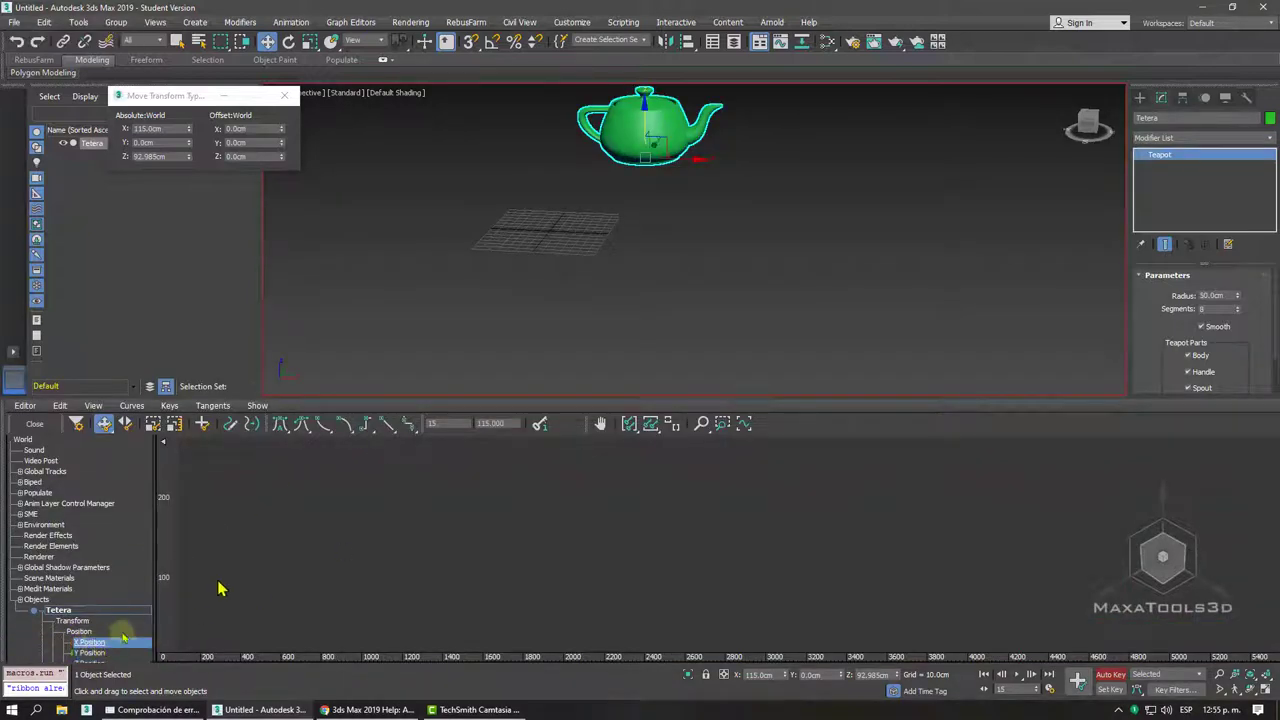
{"action": "left_click", "coordinate": [627, 424]}
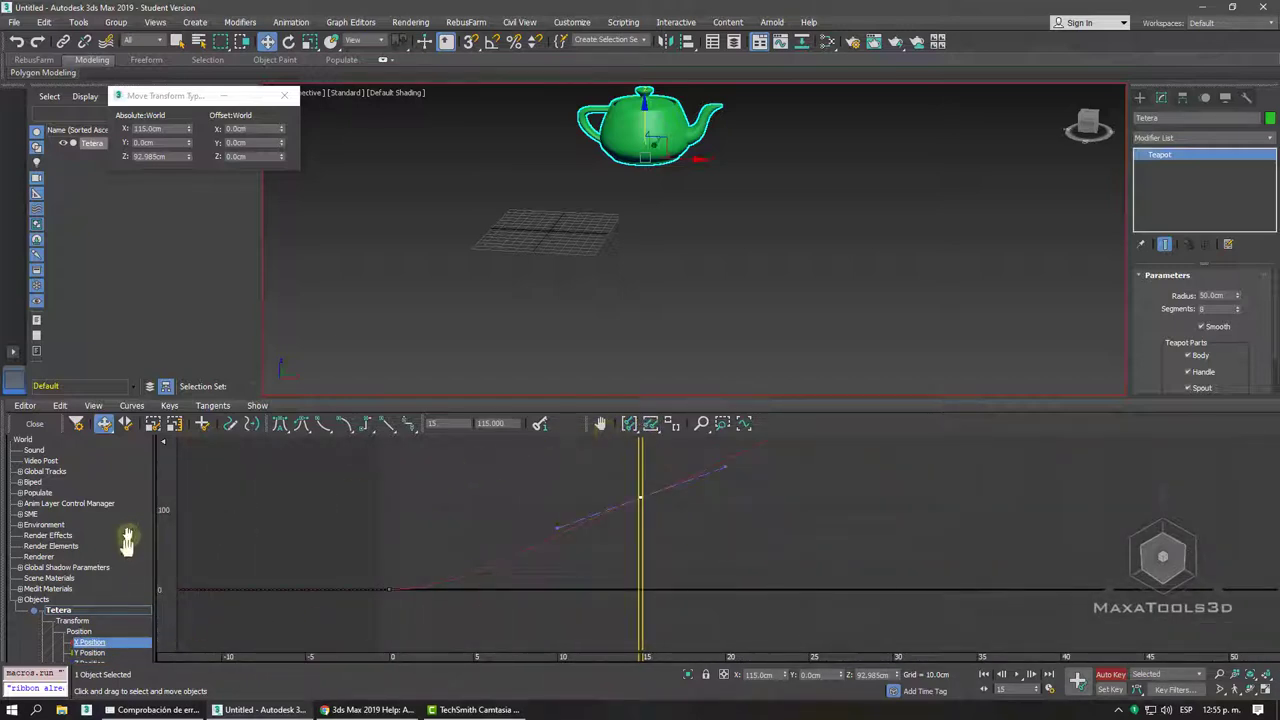
{"action": "scroll", "coordinate": [127, 540], "scroll_direction": "down", "scroll_amount": 2}
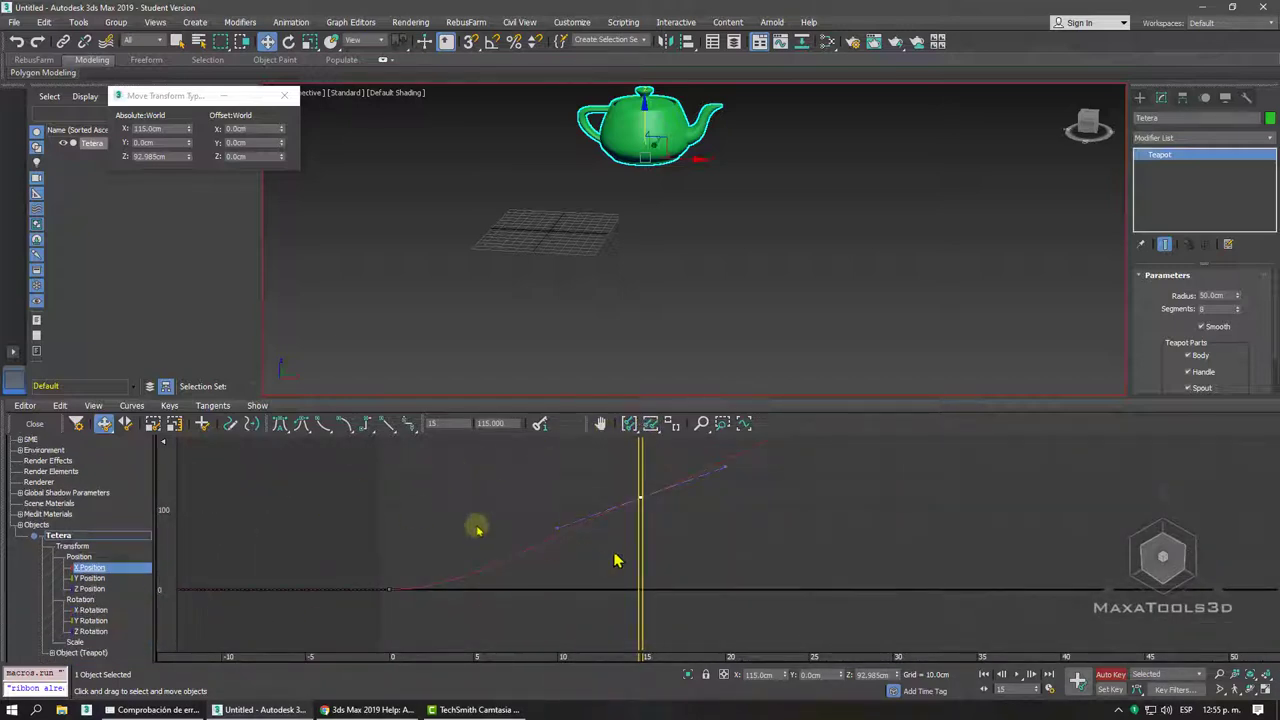
{"action": "left_click", "coordinate": [680, 544]}
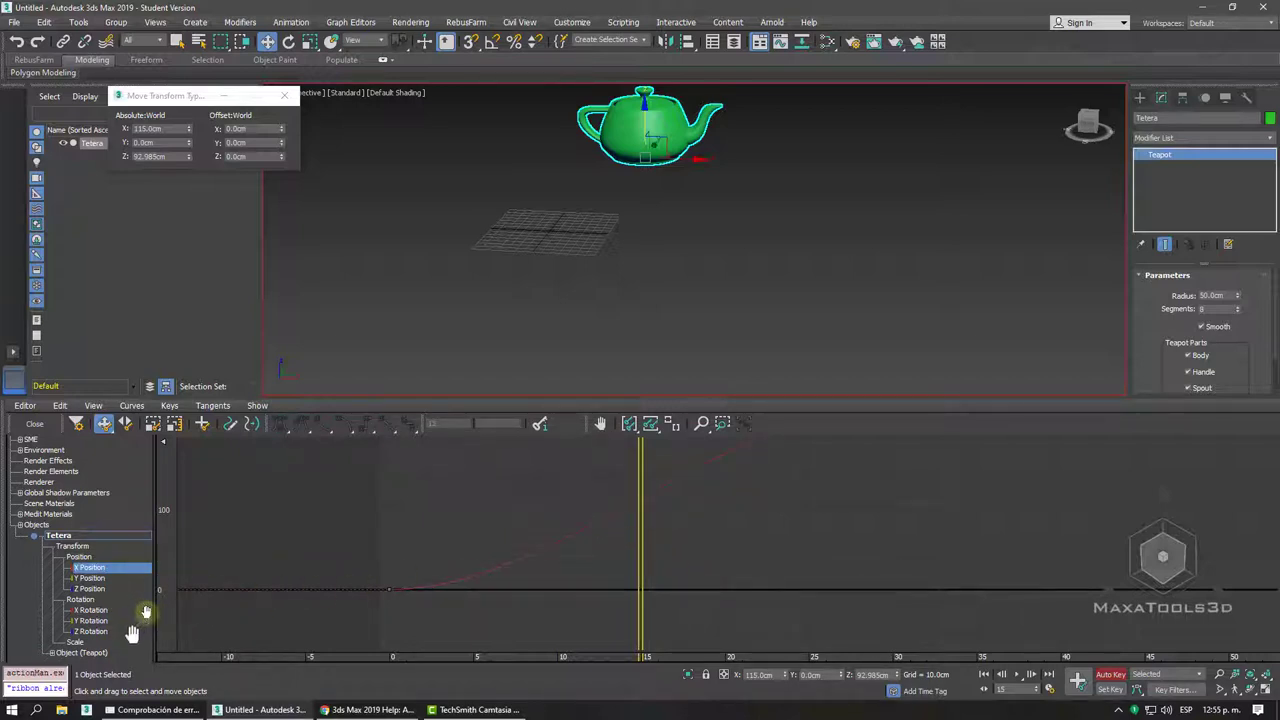
Show the Z Position curve, check its keys at frames 15 and 30, and return to frame 0
{"action": "left_click", "coordinate": [98, 592]}
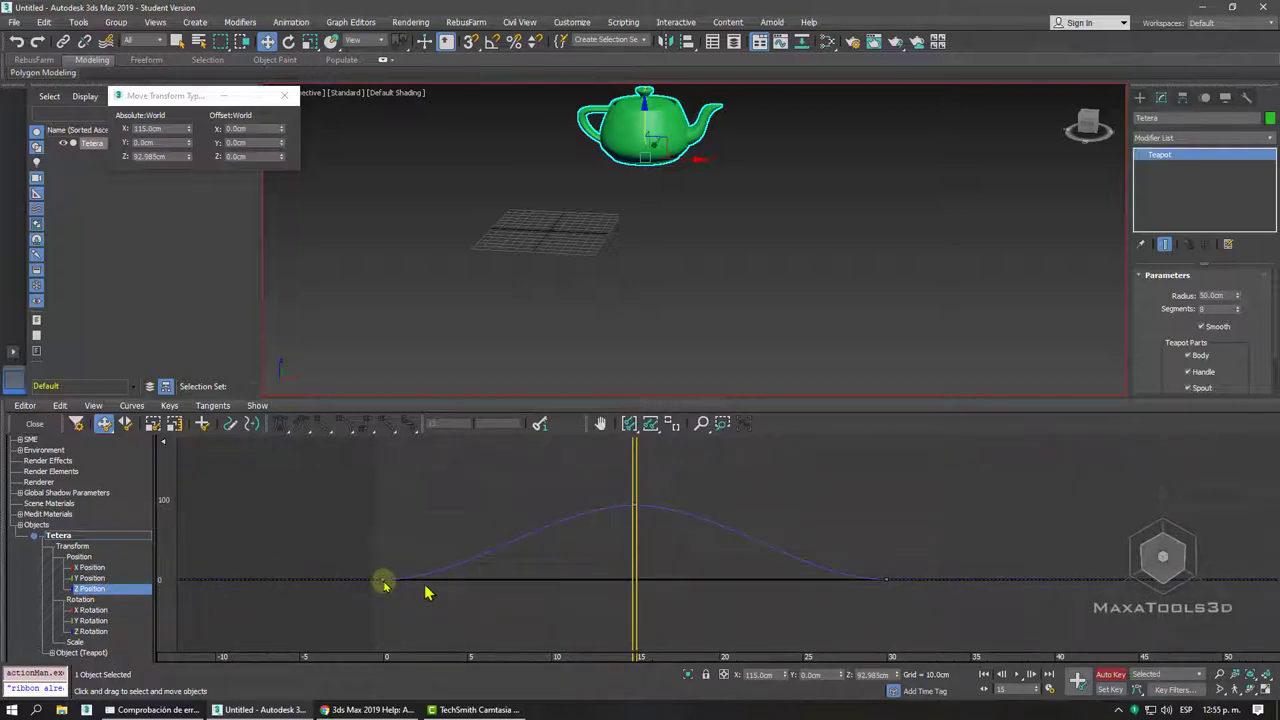
{"action": "left_click", "coordinate": [632, 502]}
{"action": "left_click", "coordinate": [885, 581]}
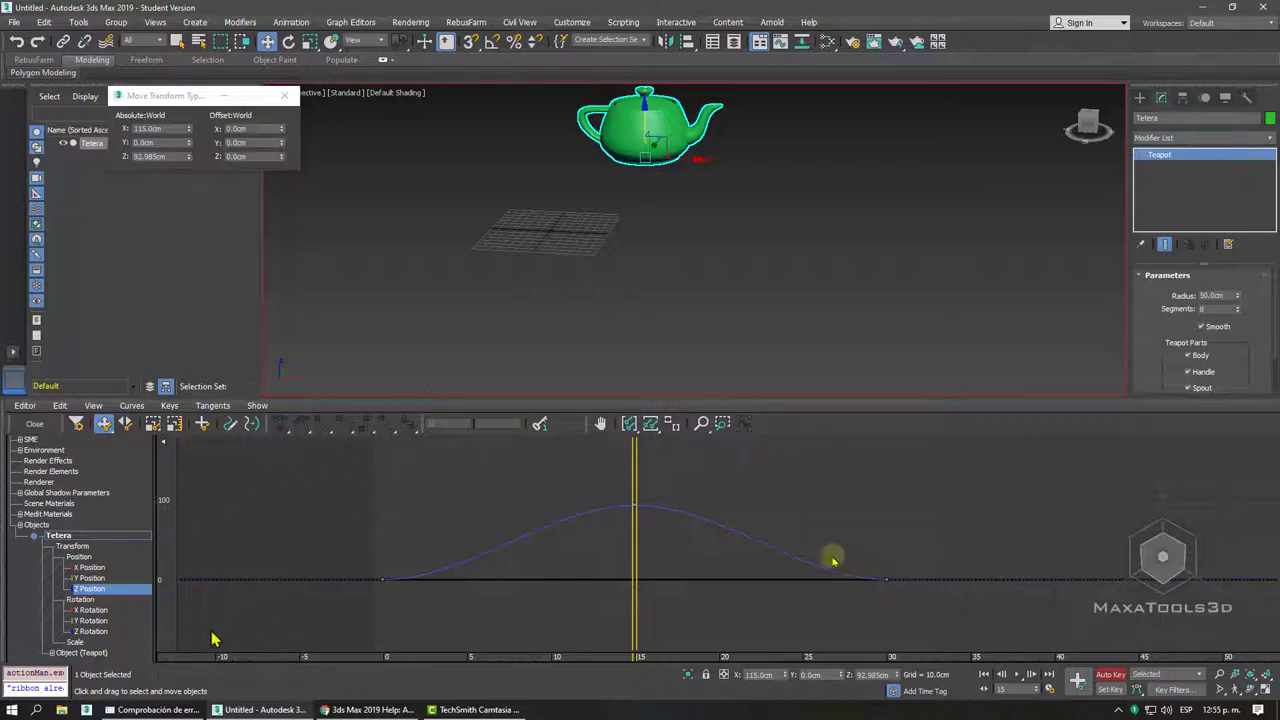
{"action": "left_click_drag", "start_coordinate": [635, 457], "coordinate": [264, 461]}
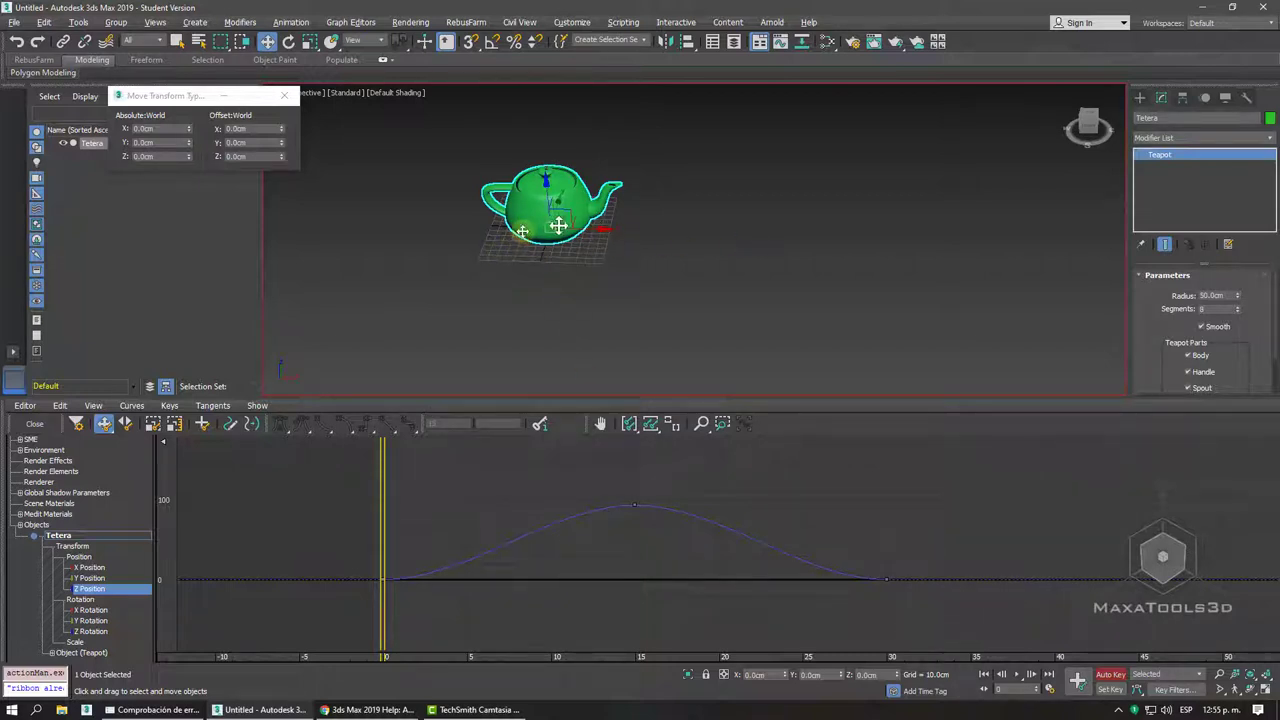
Play the animation, turn off Auto Key, and stop playback
{"action": "middle_click_drag", "start_coordinate": [735, 232], "coordinate": [700, 294]}
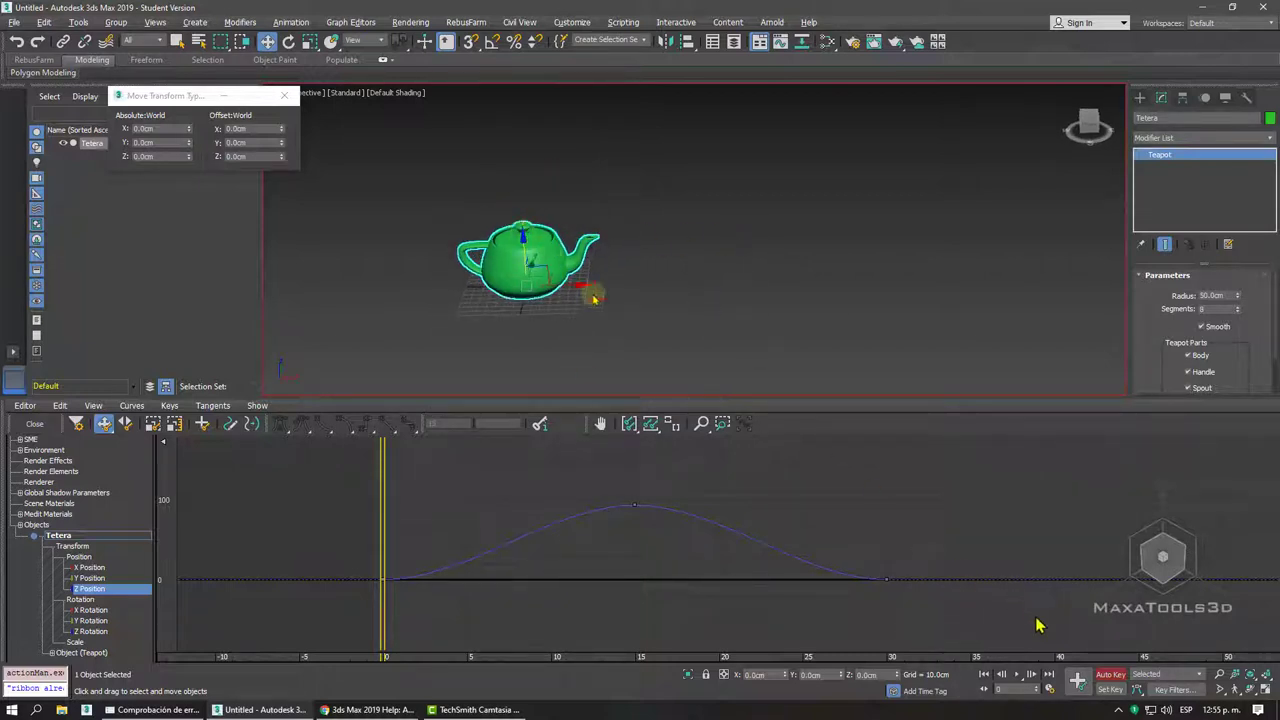
{"action": "left_click", "coordinate": [1018, 676]}
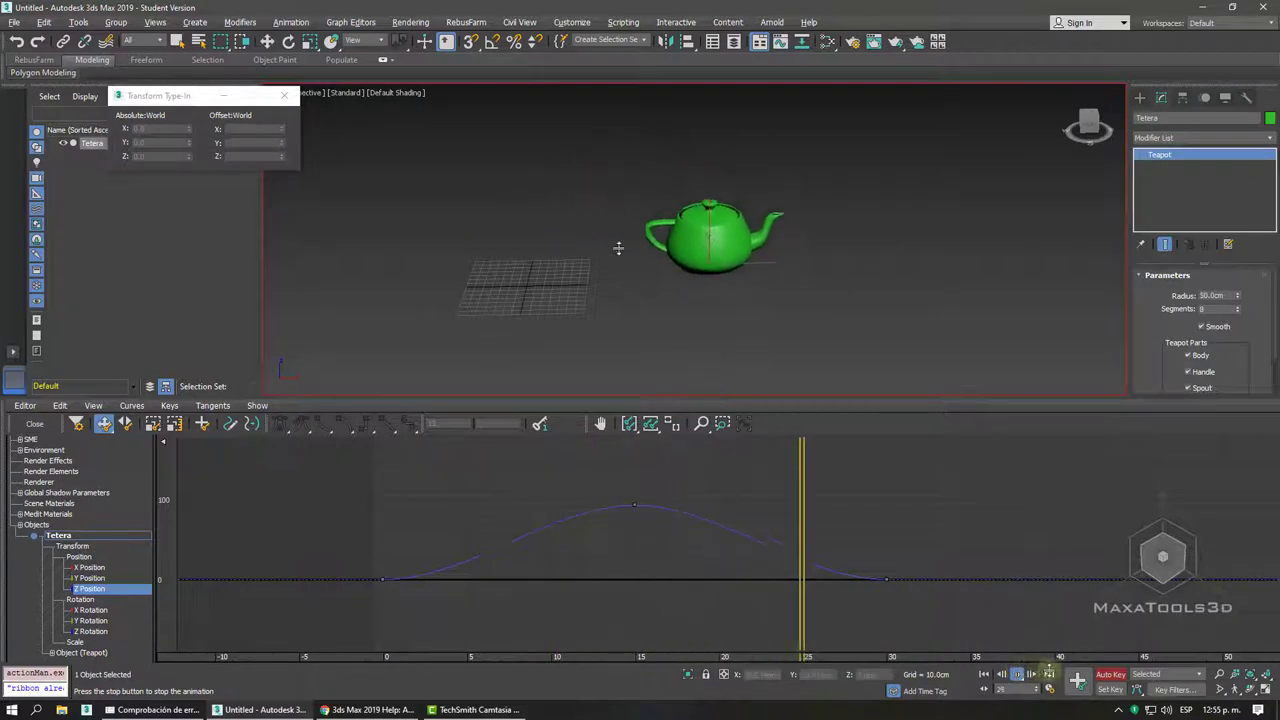
{"action": "left_click", "coordinate": [1108, 676]}
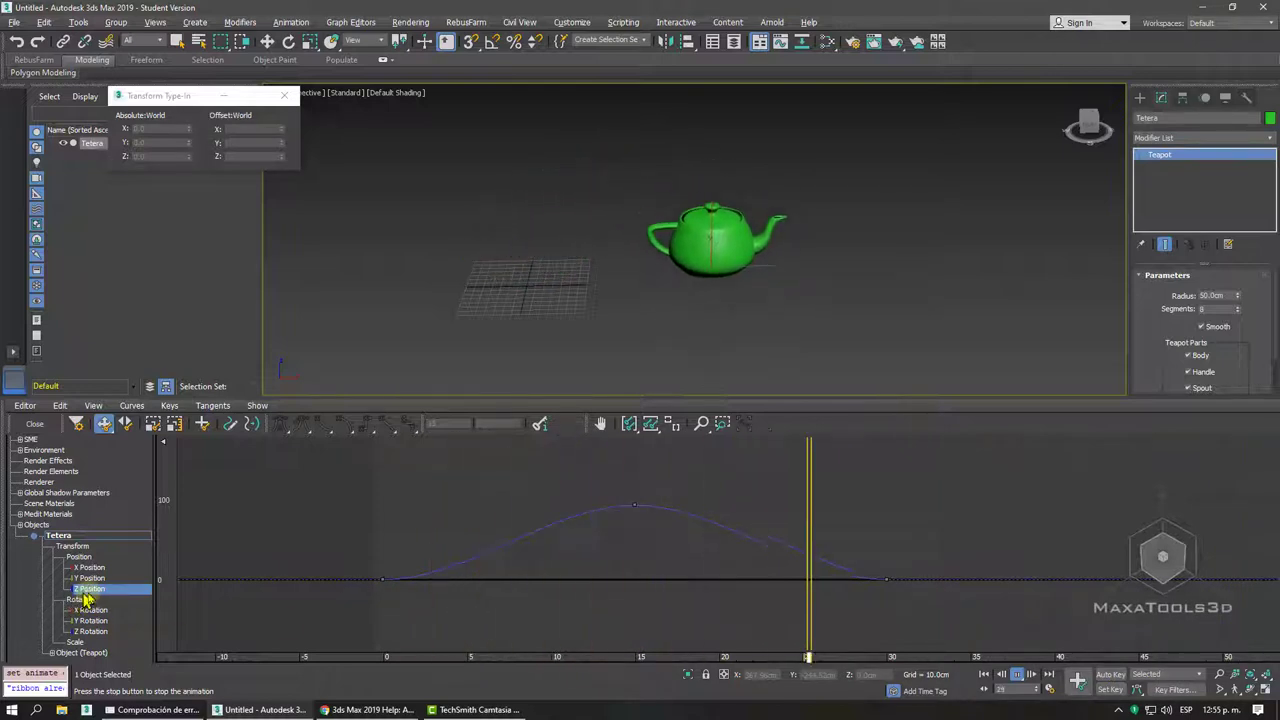
{"action": "left_click", "coordinate": [1016, 678]}
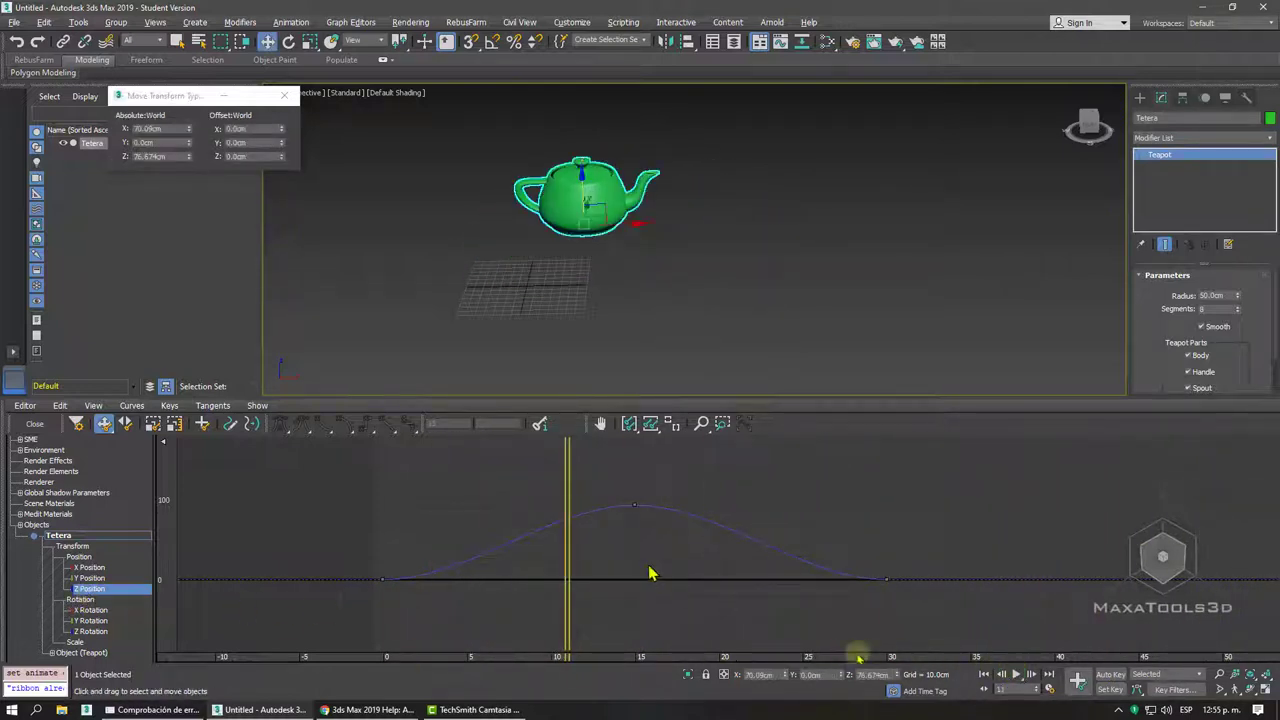
Review the teapot's X and Y Position curves, then close the Curve Editor
{"action": "left_click", "coordinate": [90, 567]}
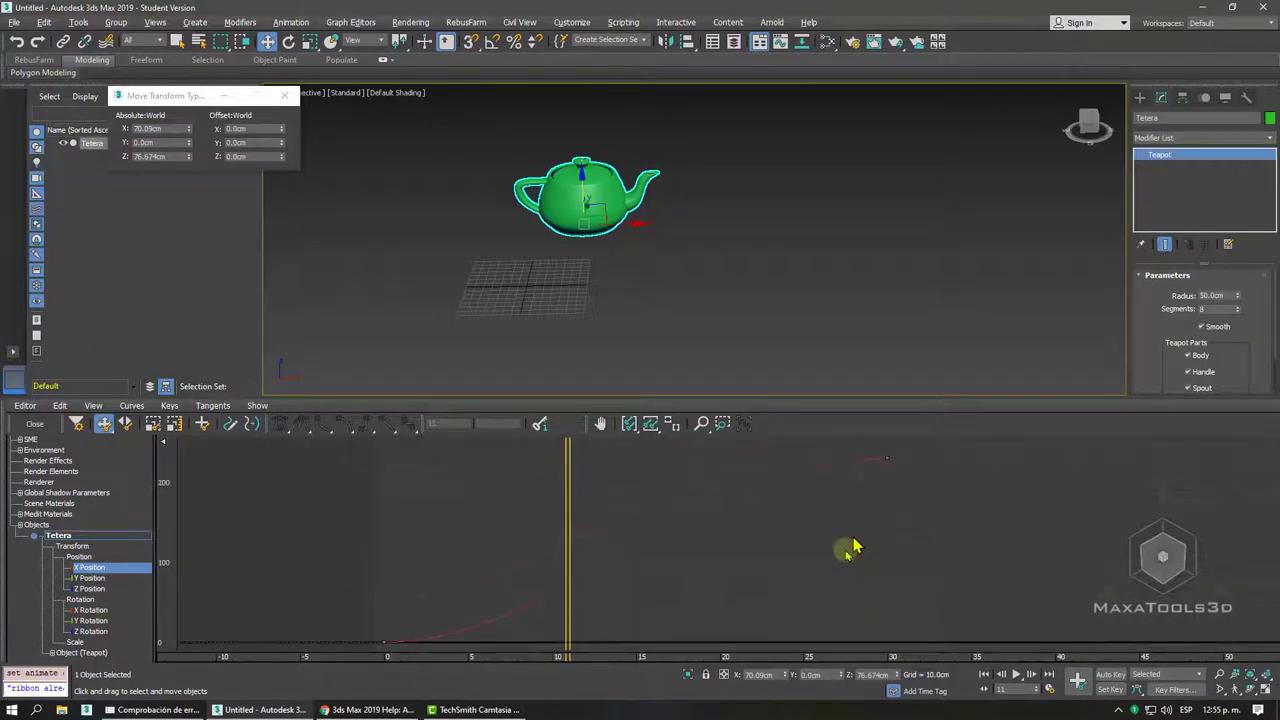
{"action": "scroll", "coordinate": [845, 550], "scroll_direction": "down", "scroll_amount": 2}
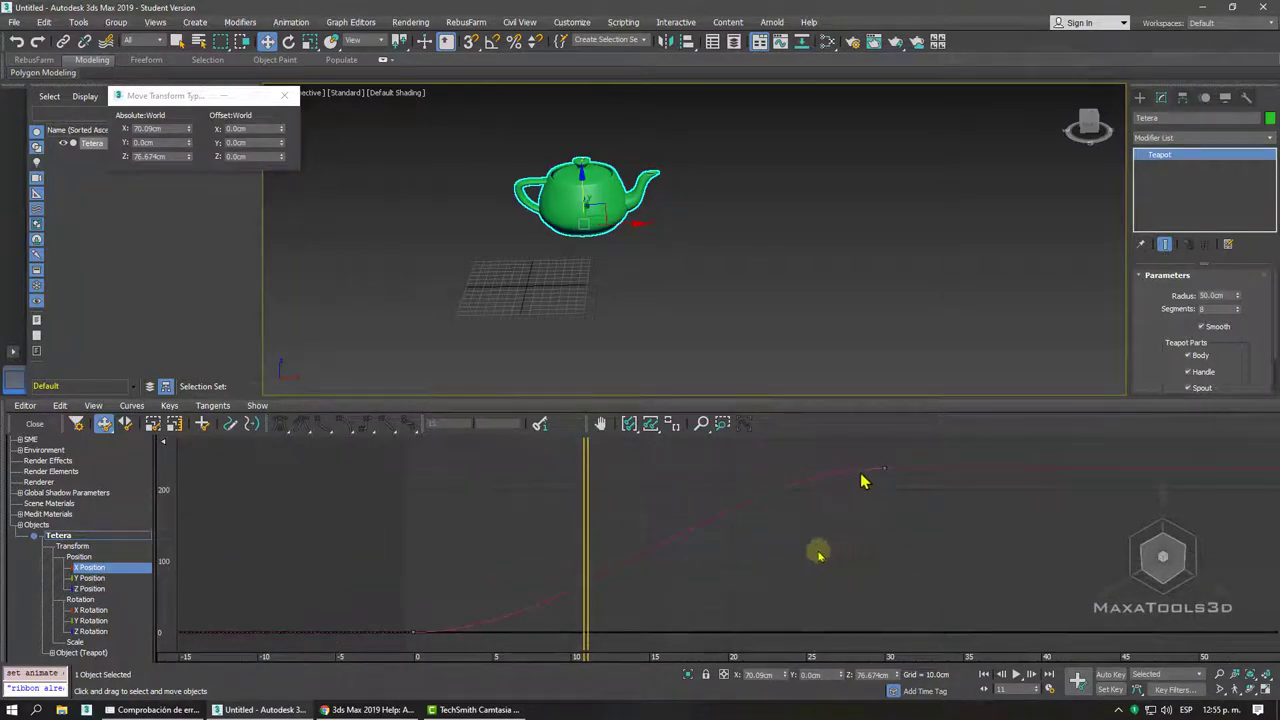
{"action": "left_click", "coordinate": [88, 578]}
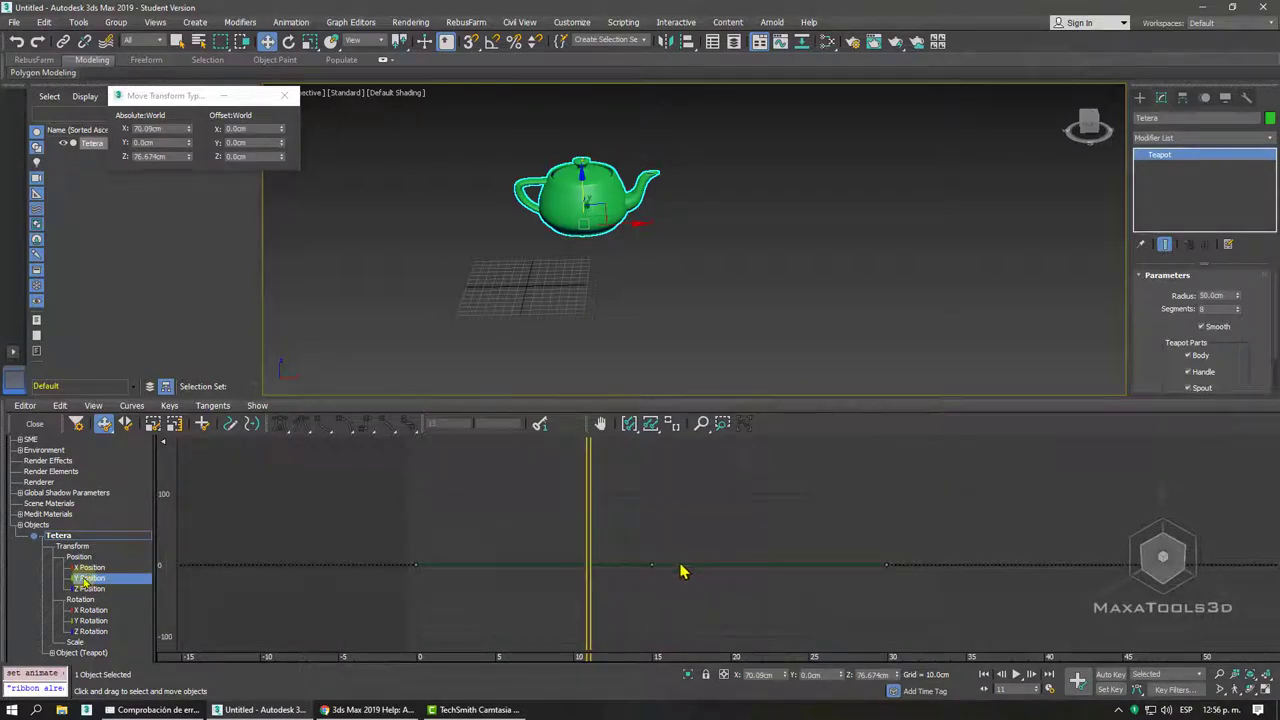
{"action": "left_click", "coordinate": [22, 428]}
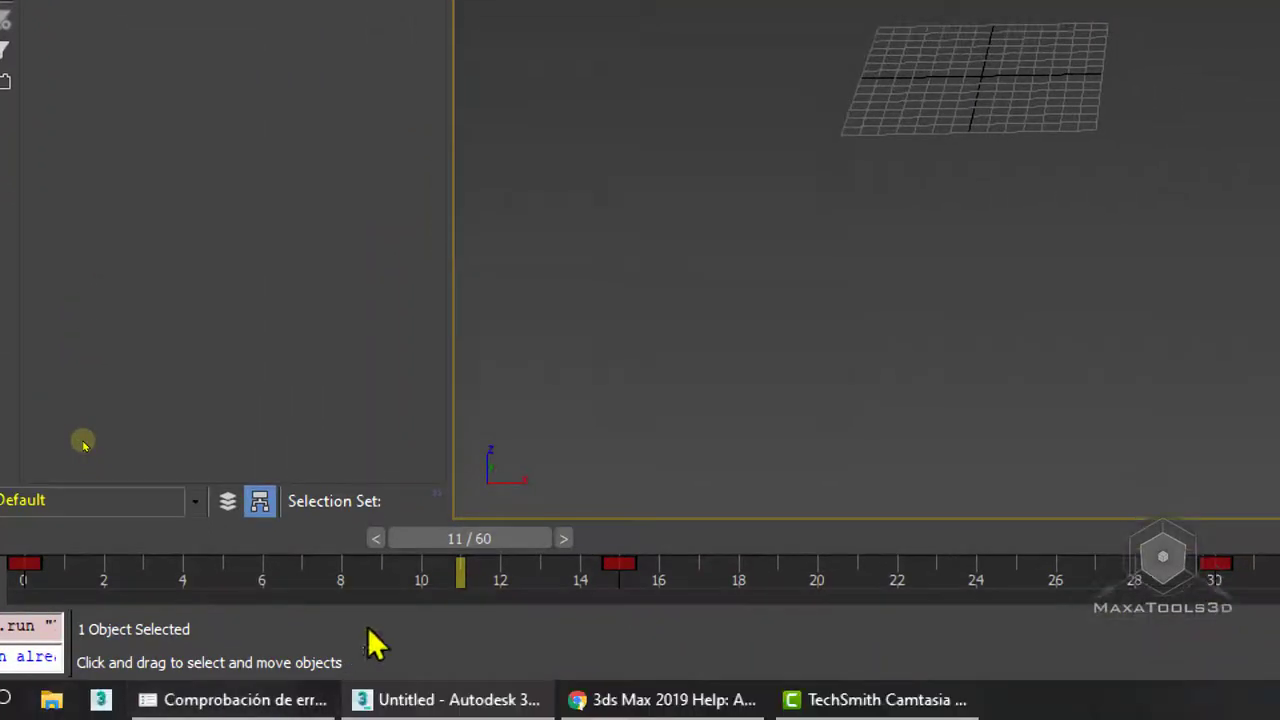
Scrub to frame 20, switch to Select and Uniform Scale, then advance to frame 23
{"action": "left_click_drag", "start_coordinate": [531, 545], "coordinate": [650, 575]}
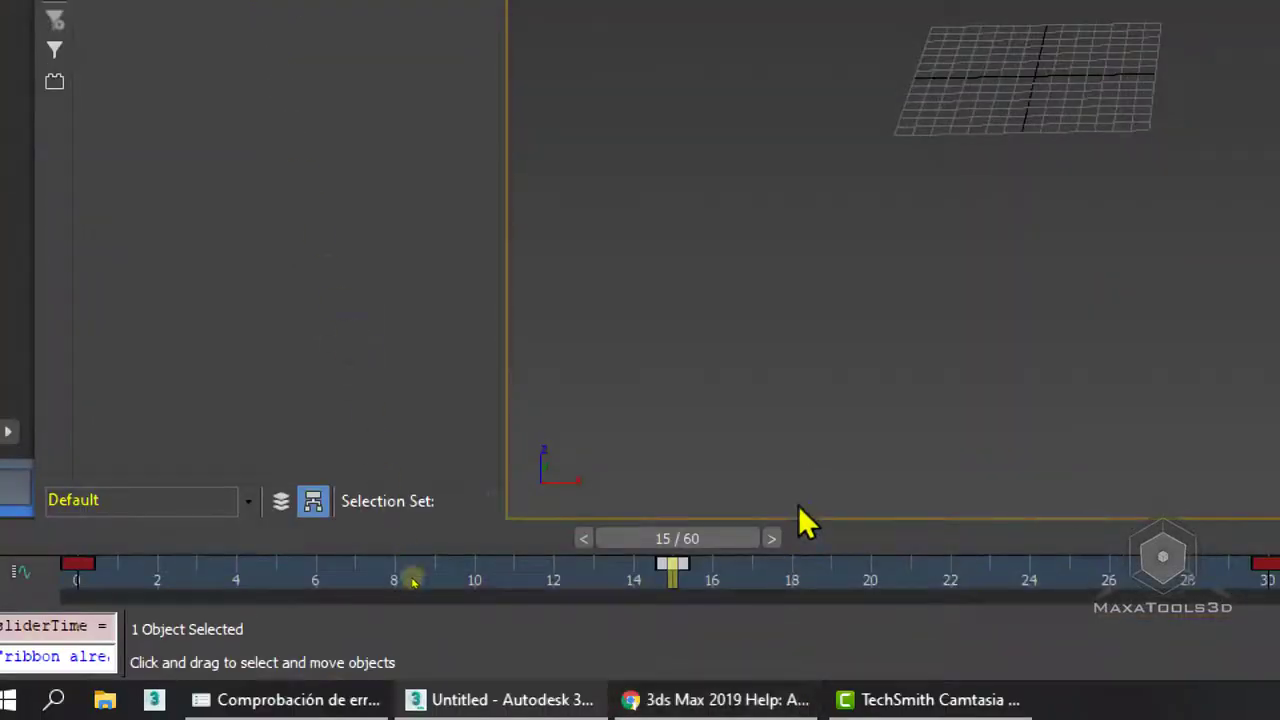
{"action": "left_click_drag", "start_coordinate": [848, 545], "coordinate": [866, 545]}
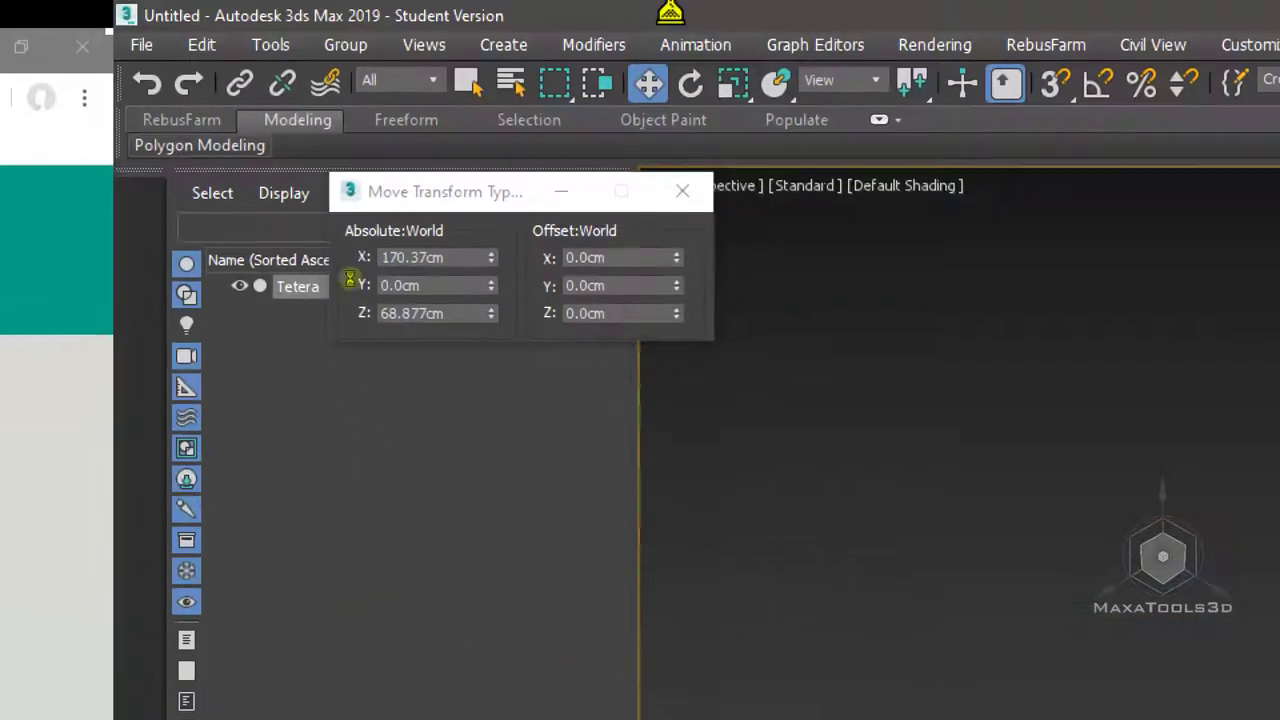
{"action": "left_click", "coordinate": [688, 82]}
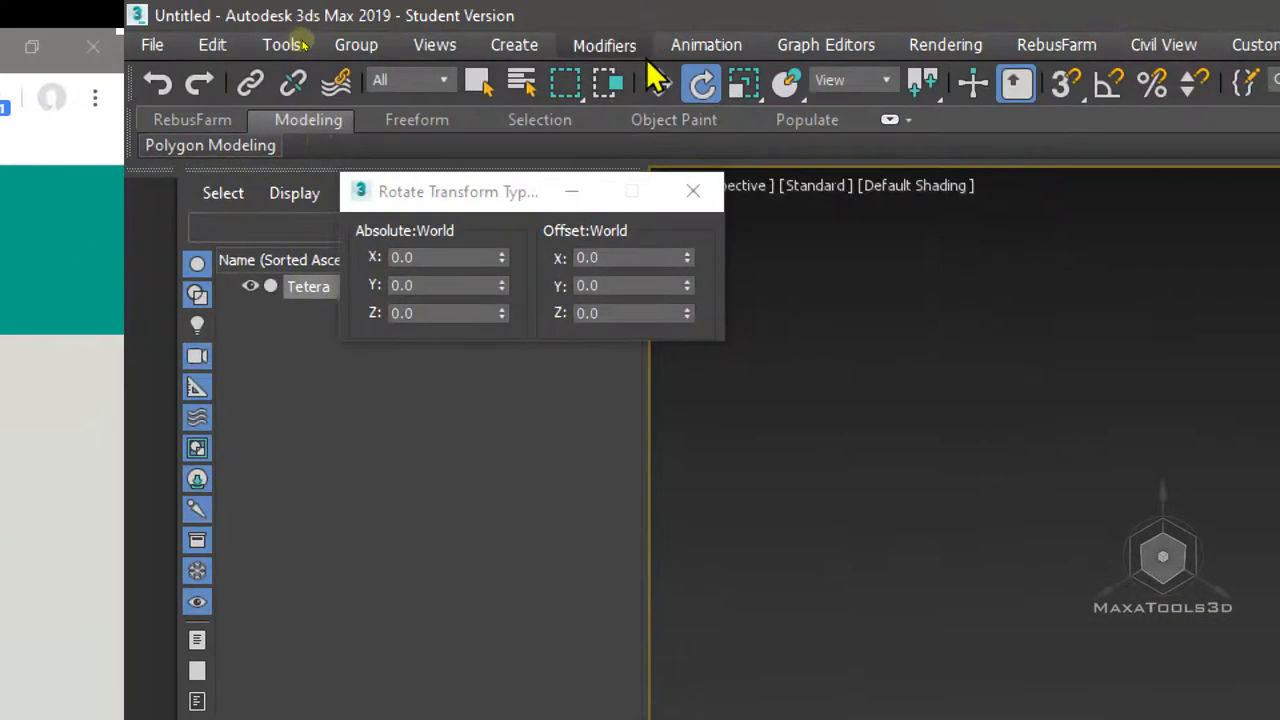
{"action": "left_click", "coordinate": [743, 84]}
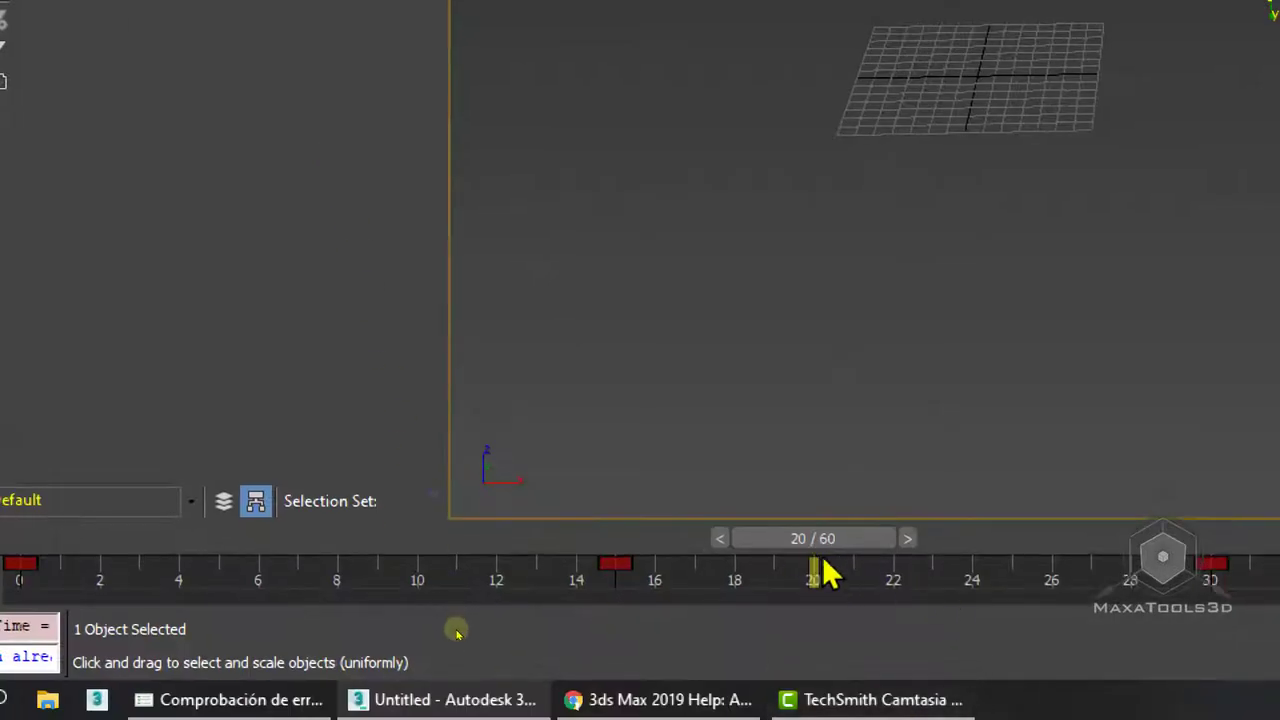
{"action": "mouse_move", "coordinate": [848, 572]}
{"action": "left_mouse_down"}
{"action": "mouse_move", "coordinate": [908, 557]}
{"action": "mouse_move", "coordinate": [971, 563]}
{"action": "mouse_move", "coordinate": [940, 562]}
{"action": "left_mouse_up"}
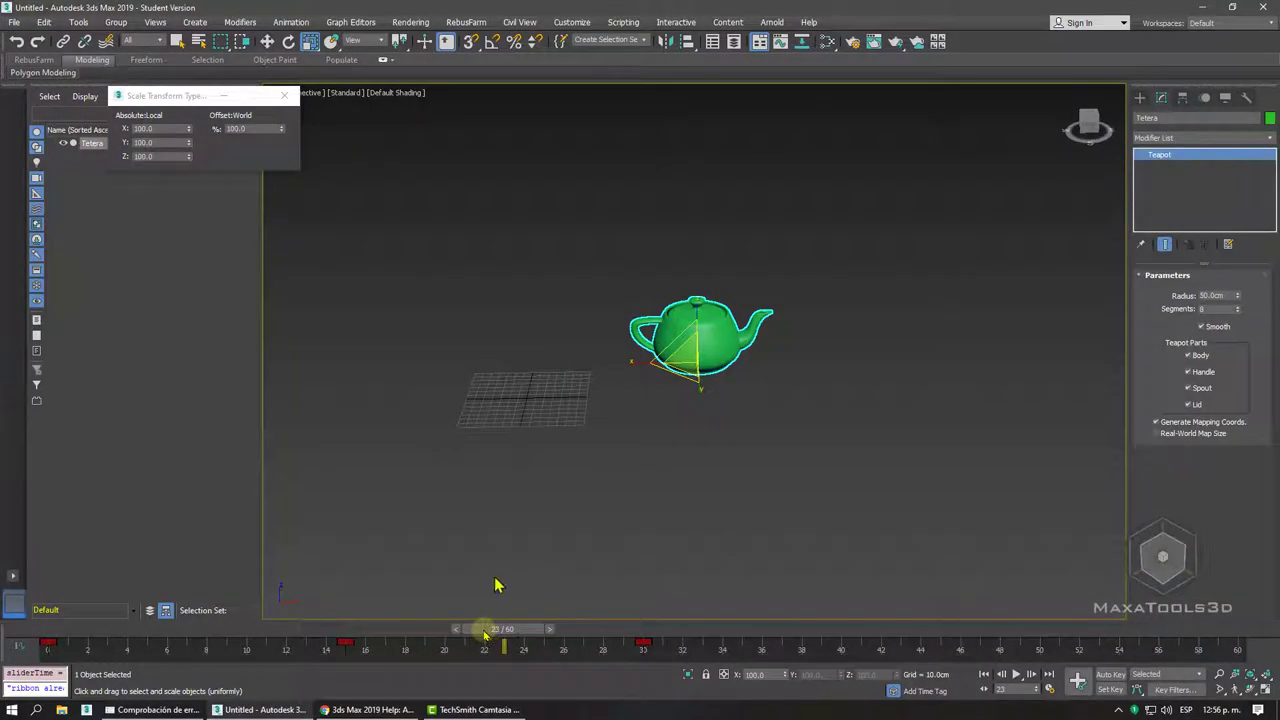
Scrub through the teapot's motion and recentre and zoom the view on it
{"action": "mouse_move", "coordinate": [487, 629]}
{"action": "left_mouse_down"}
{"action": "mouse_move", "coordinate": [134, 629]}
{"action": "mouse_move", "coordinate": [586, 629]}
{"action": "mouse_move", "coordinate": [385, 629]}
{"action": "left_mouse_up"}
{"action": "mouse_move", "coordinate": [321, 605]}
{"action": "left_mouse_down"}
{"action": "mouse_move", "coordinate": [543, 586]}
{"action": "mouse_move", "coordinate": [320, 600]}
{"action": "left_mouse_up"}
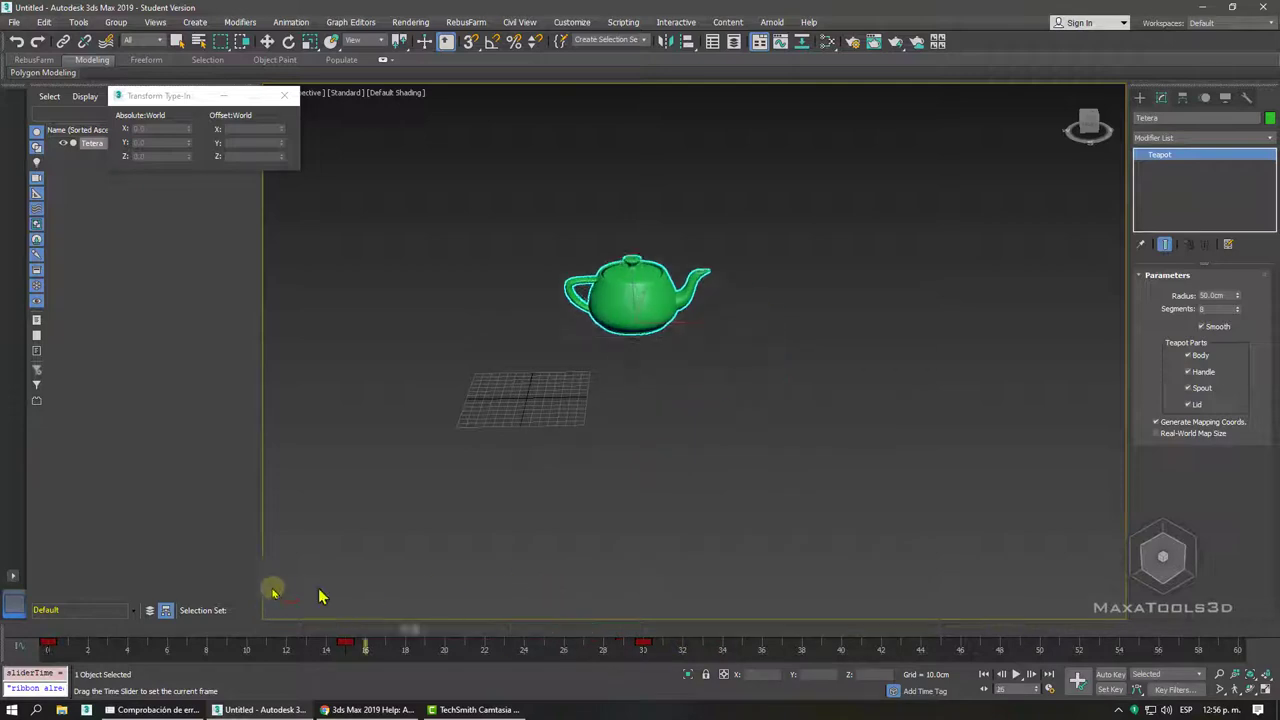
{"action": "key", "text": "r"}
{"action": "key", "text": "z"}
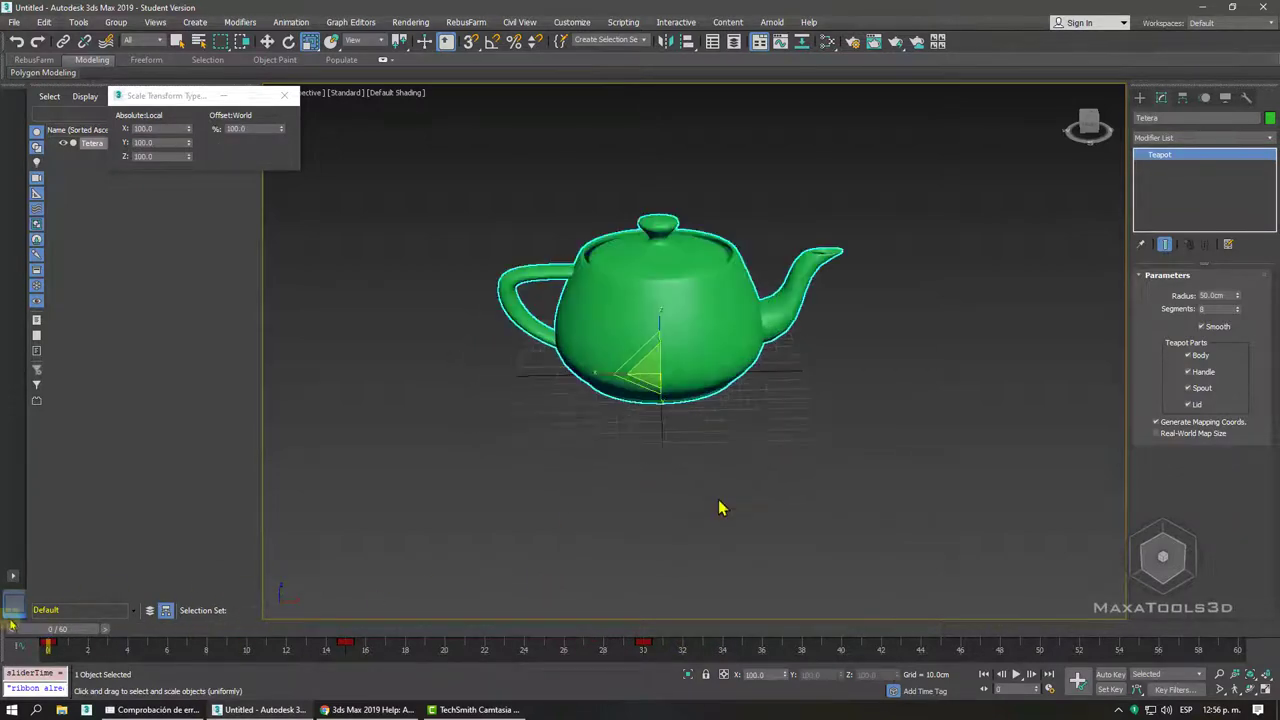
{"action": "mouse_move", "coordinate": [62, 632]}
{"action": "left_mouse_down"}
{"action": "mouse_move", "coordinate": [343, 630]}
{"action": "mouse_move", "coordinate": [43, 630]}
{"action": "mouse_move", "coordinate": [603, 640]}
{"action": "mouse_move", "coordinate": [52, 638]}
{"action": "mouse_move", "coordinate": [549, 610]}
{"action": "mouse_move", "coordinate": [80, 622]}
{"action": "mouse_move", "coordinate": [563, 634]}
{"action": "mouse_move", "coordinate": [127, 640]}
{"action": "mouse_move", "coordinate": [600, 632]}
{"action": "mouse_move", "coordinate": [40, 640]}
{"action": "left_mouse_up"}
{"action": "key", "text": "r"}
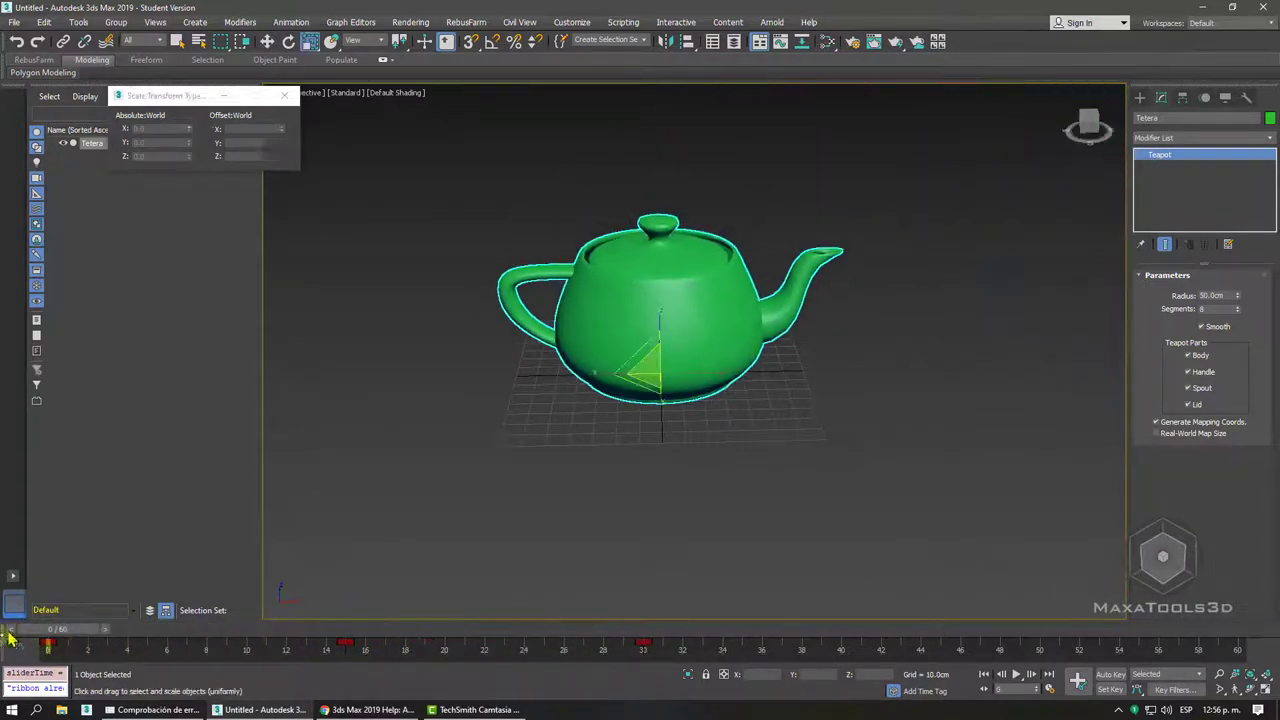
{"action": "middle_click_drag", "start_coordinate": [556, 418], "coordinate": [520, 442]}
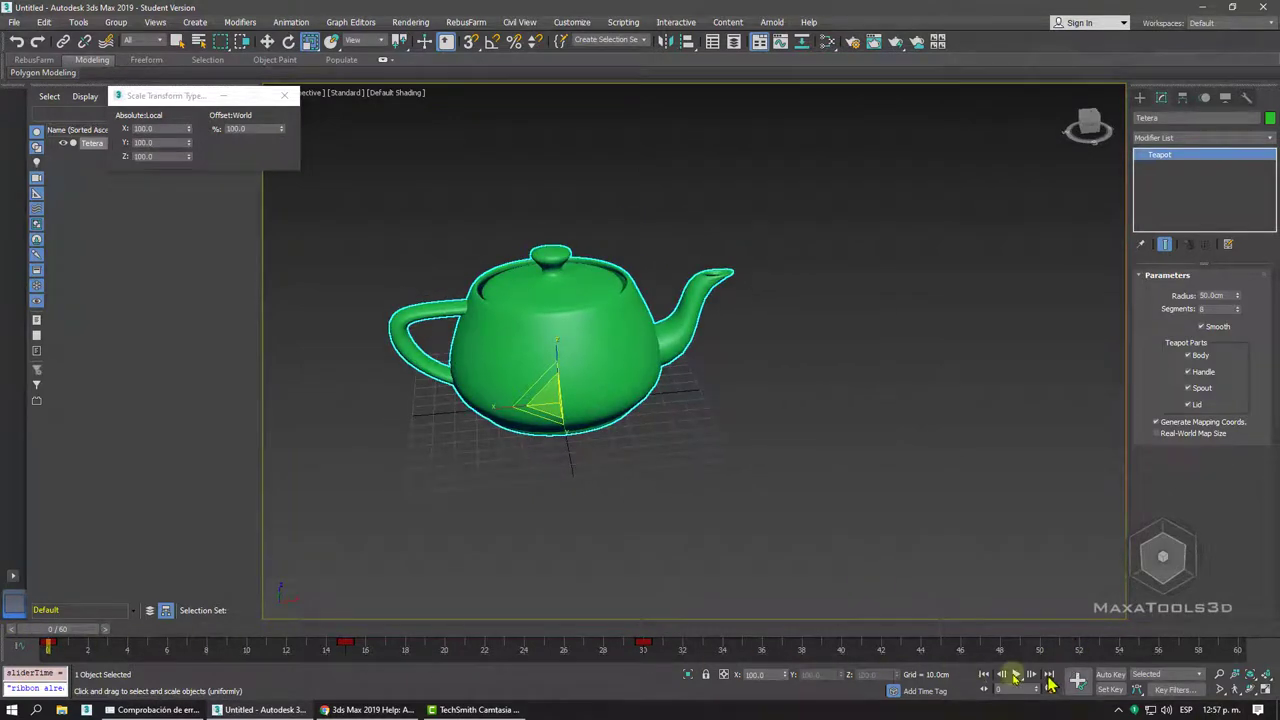
Play and stop the animation, rewind to frame 0, and select the keys at frames 15 and 33
{"action": "left_click", "coordinate": [1016, 680]}
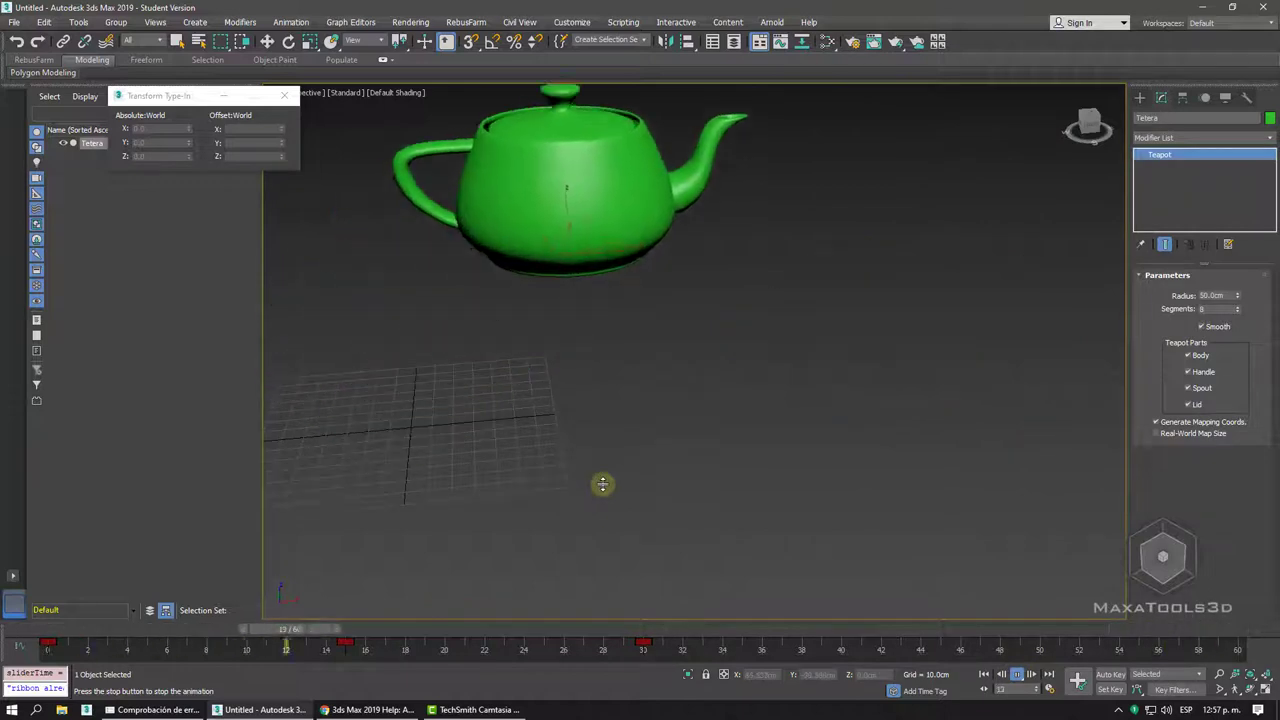
{"action": "scroll", "coordinate": [603, 470], "scroll_direction": "down", "scroll_amount": 2}
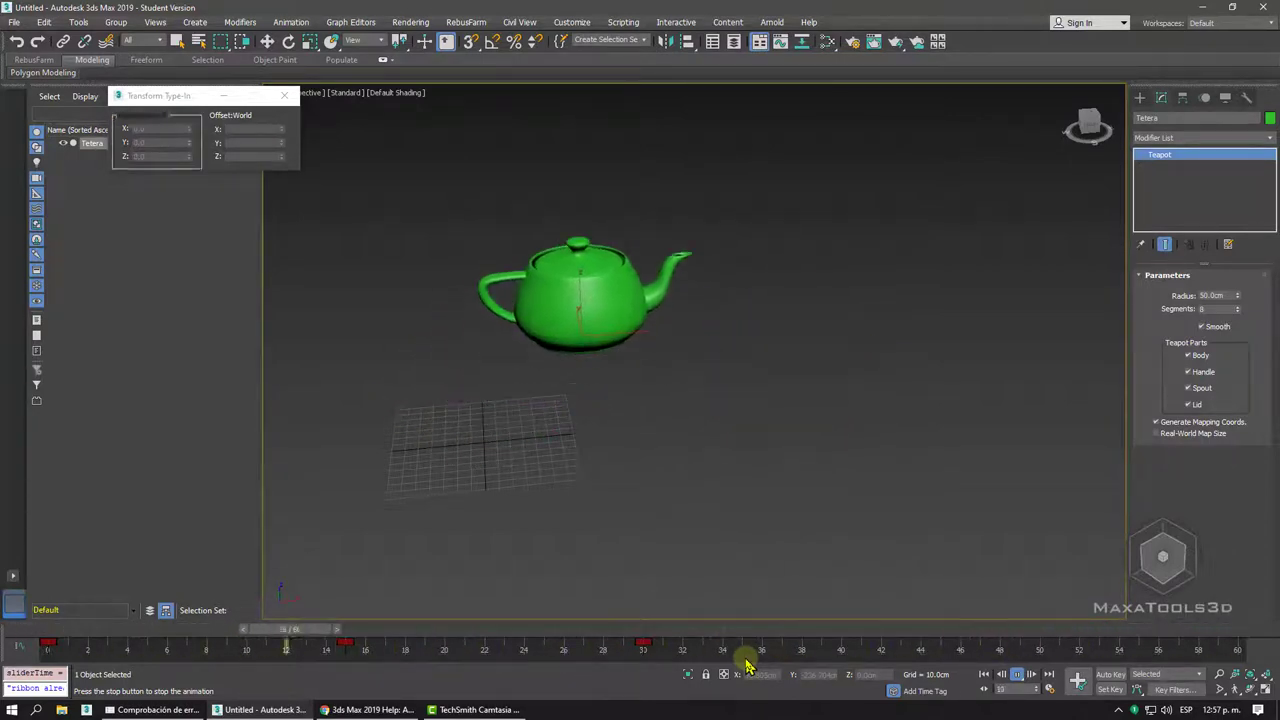
{"action": "left_click", "coordinate": [1020, 674]}
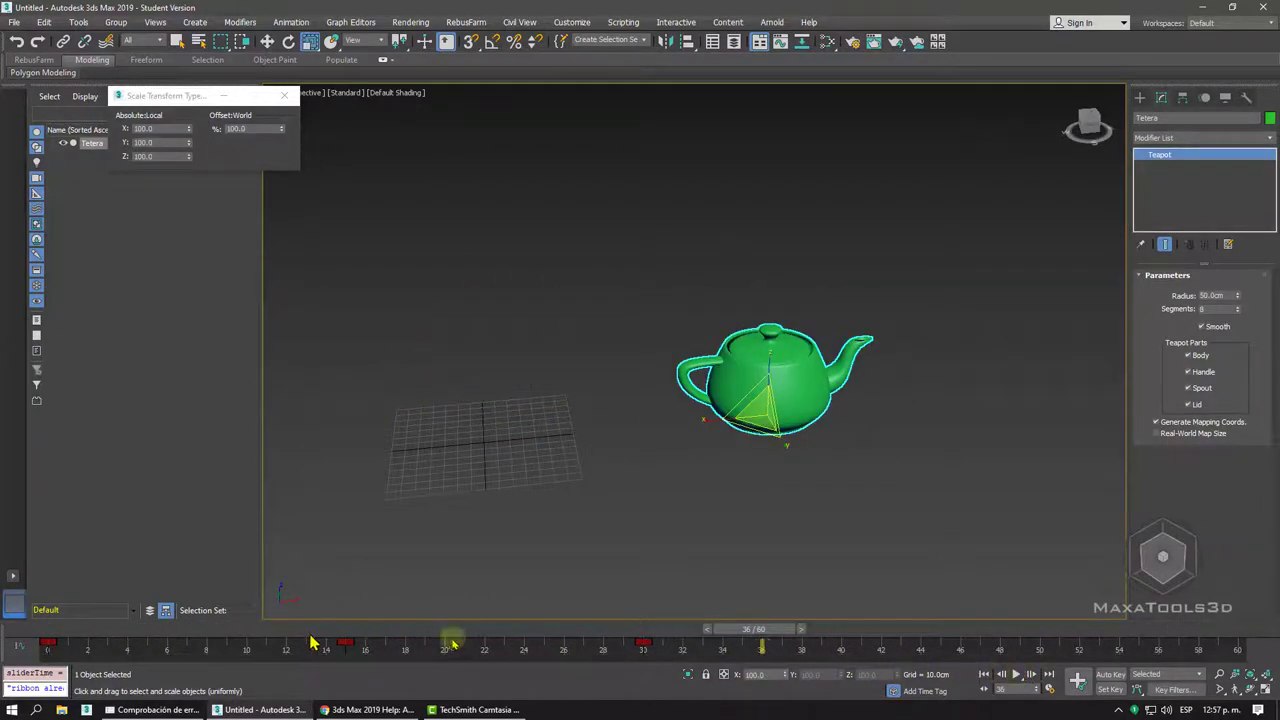
{"action": "left_click_drag", "start_coordinate": [292, 634], "coordinate": [90, 634]}
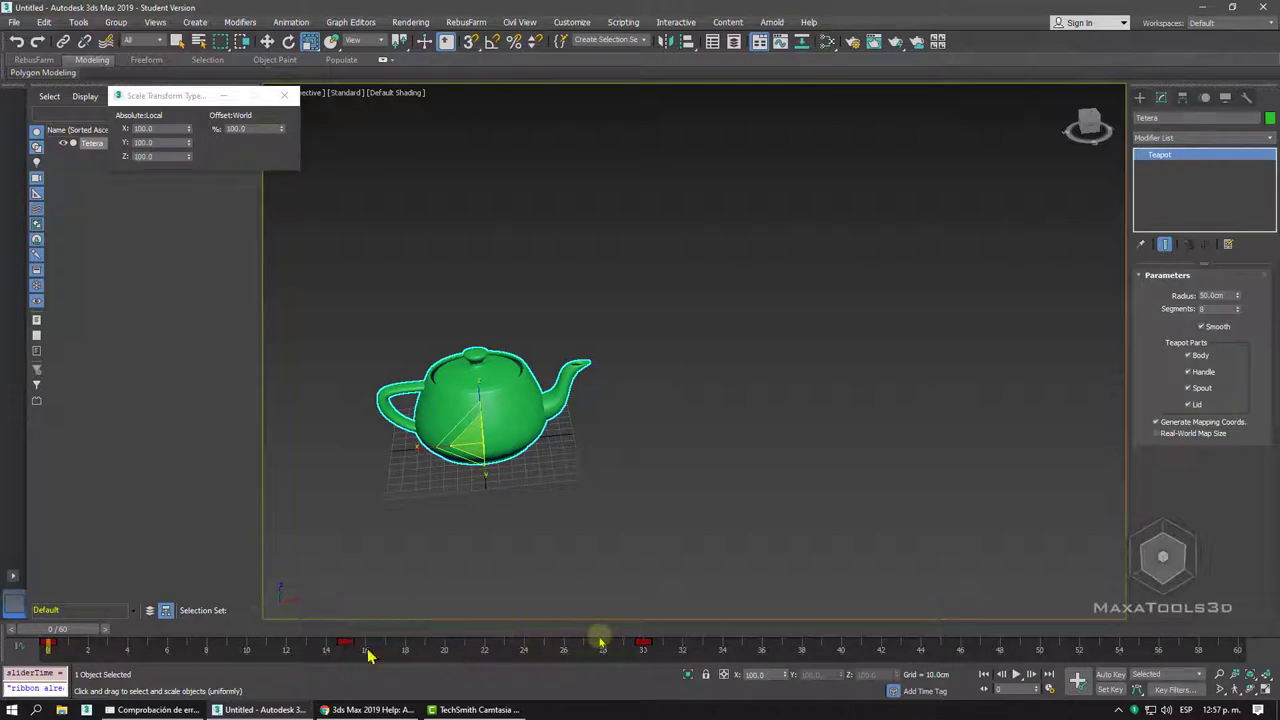
{"action": "left_click_drag", "start_coordinate": [727, 652], "coordinate": [320, 655]}
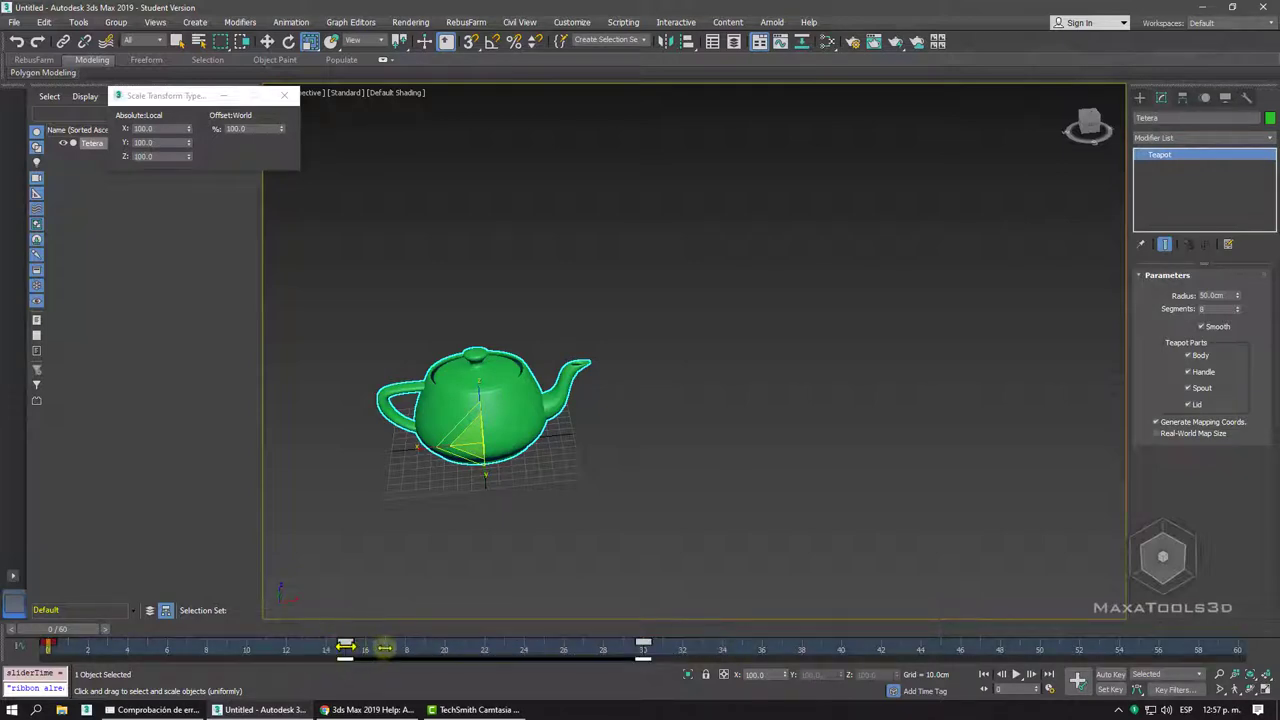
Reselect the frame 15 and 33 keys and hide the track bar's selection range
{"action": "left_click", "coordinate": [386, 651]}
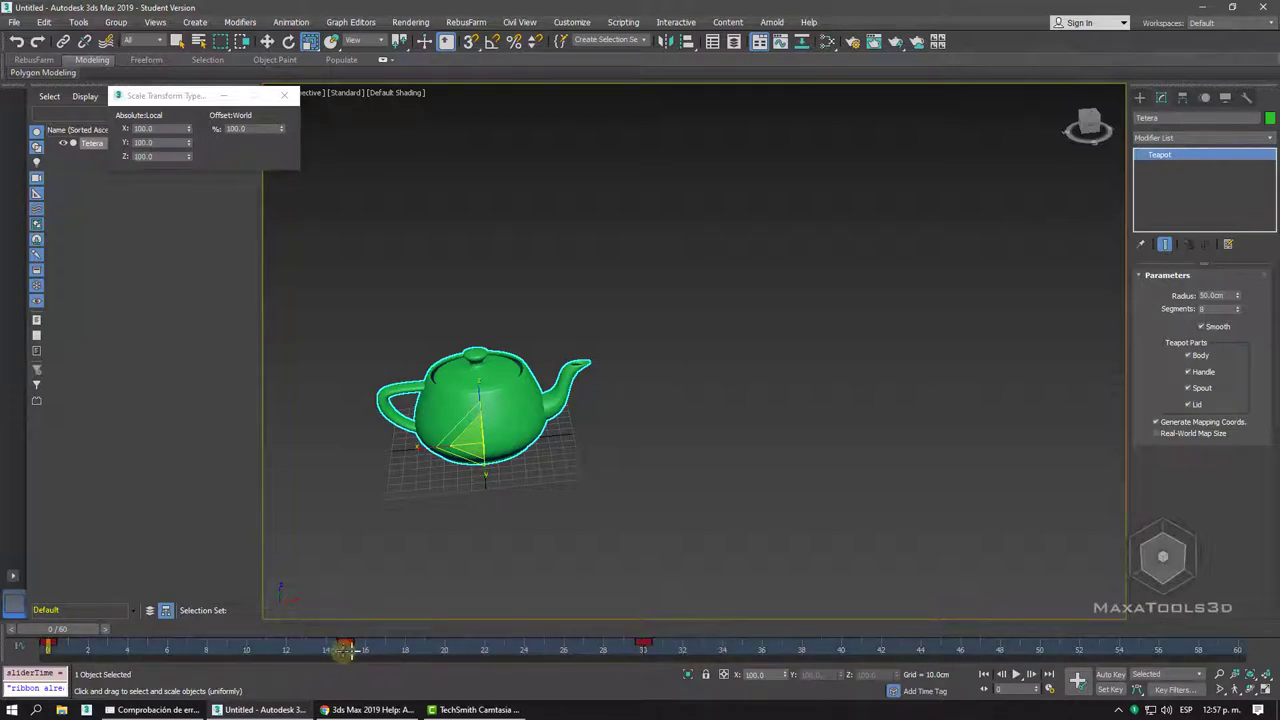
{"action": "left_click_drag", "start_coordinate": [505, 660], "coordinate": [338, 652]}
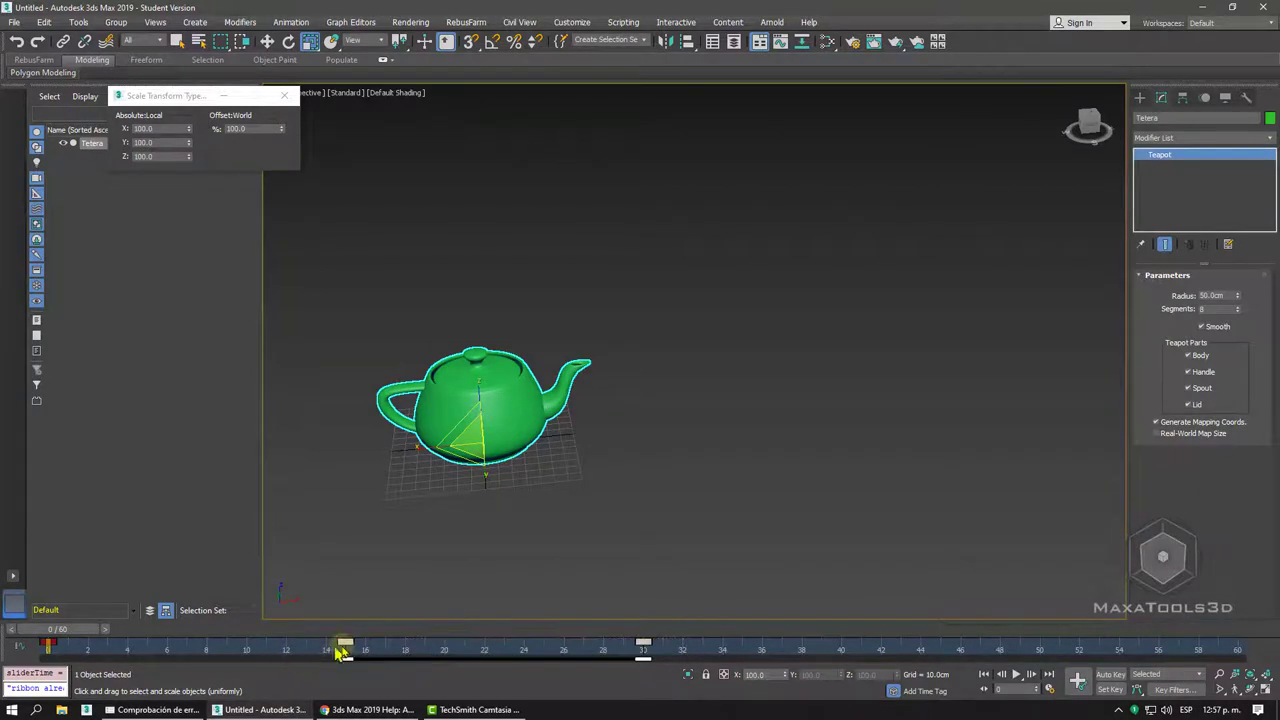
{"action": "right_click", "coordinate": [393, 652]}
{"action": "mouse_move", "coordinate": [465, 615]}
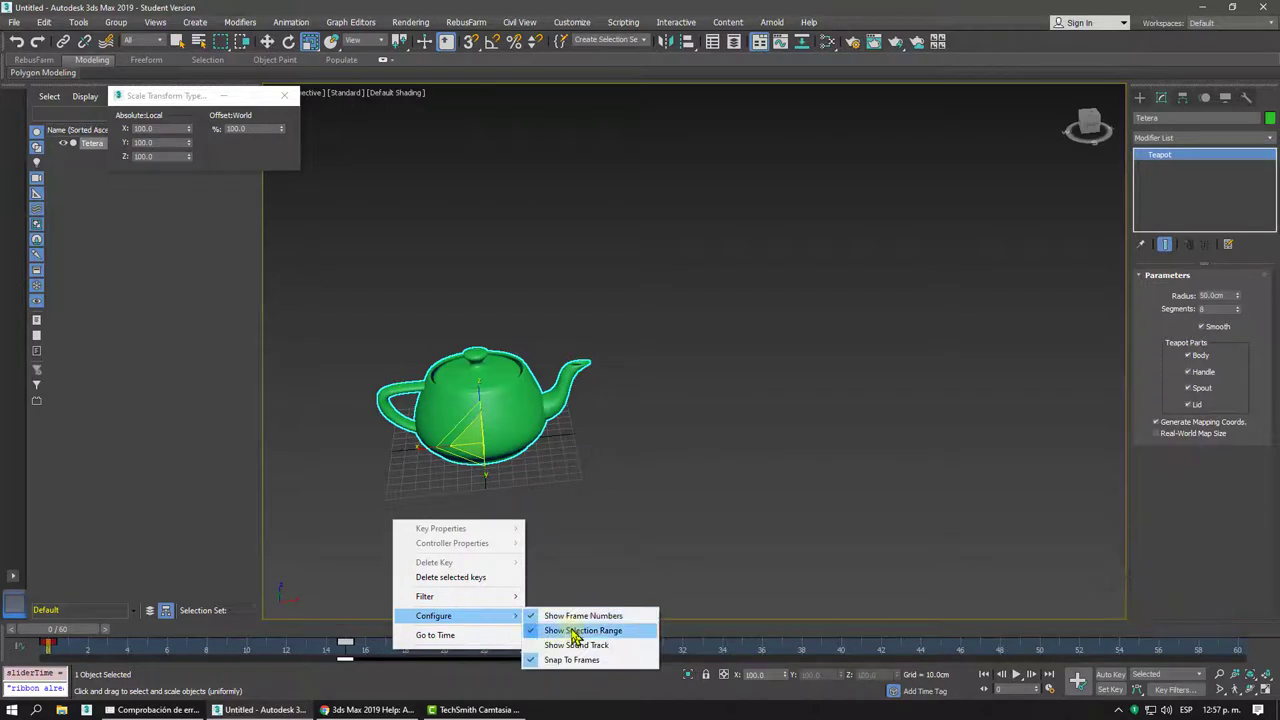
{"action": "left_click", "coordinate": [577, 628]}
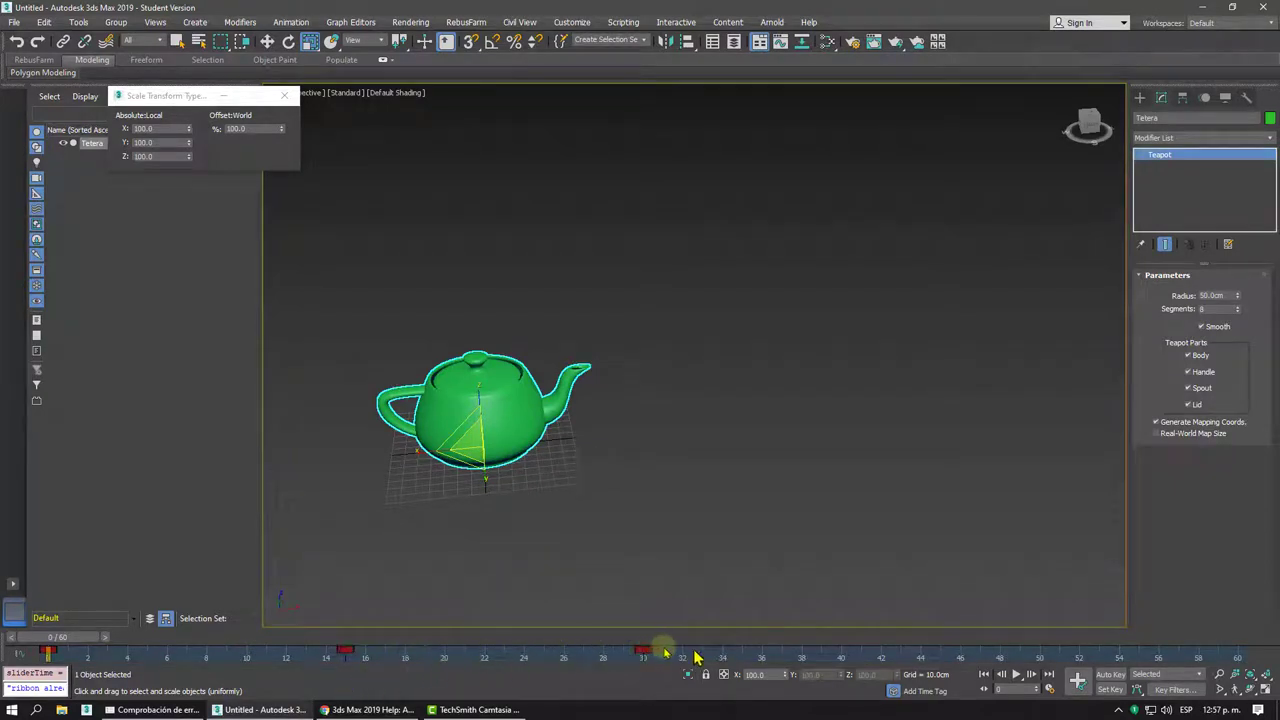
Shift the selected keys 14 frames later, move the frame-45 key to 58, and play
{"action": "left_click_drag", "start_coordinate": [338, 657], "coordinate": [462, 653]}
{"action": "left_click_drag", "start_coordinate": [343, 655], "coordinate": [632, 667]}
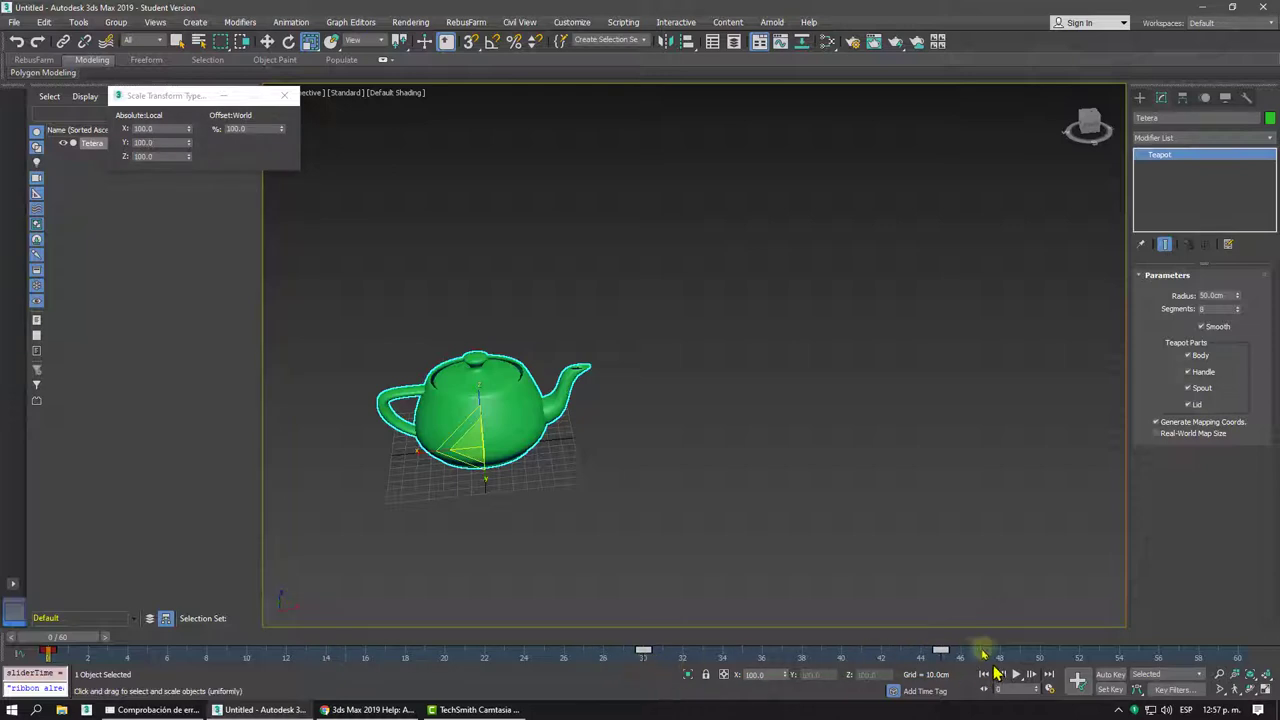
{"action": "left_click_drag", "start_coordinate": [940, 654], "coordinate": [1199, 662]}
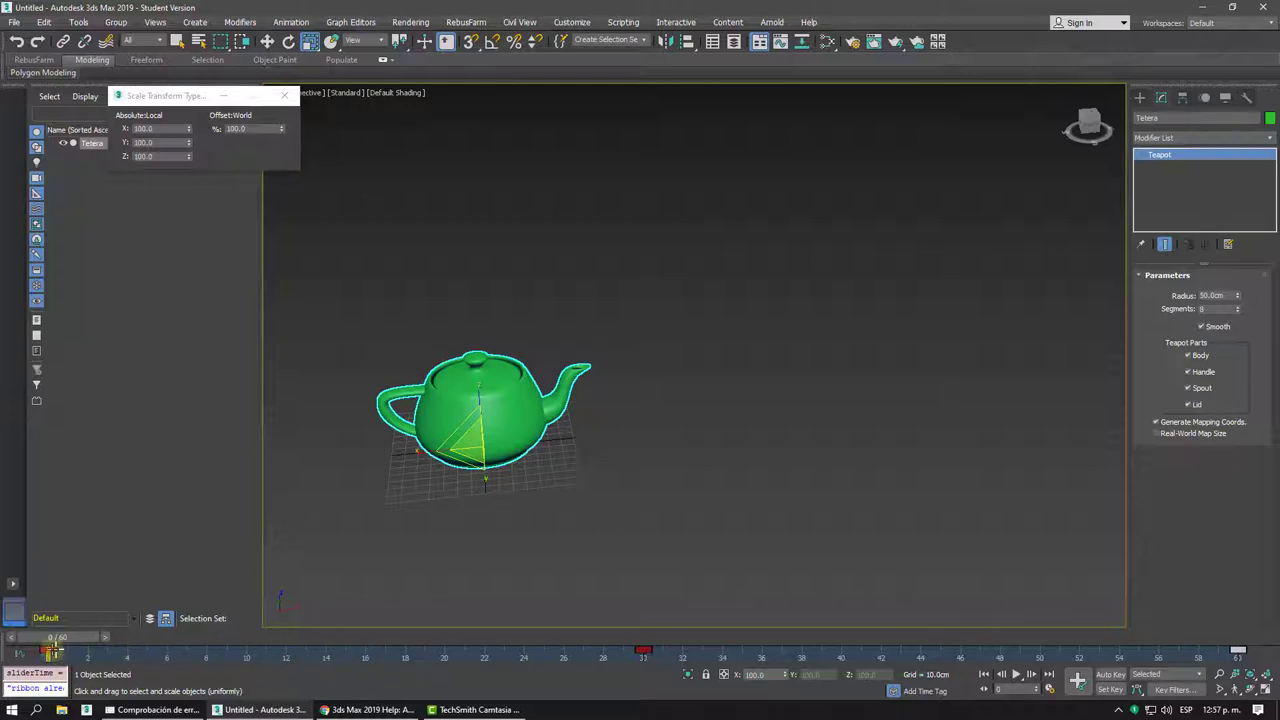
{"action": "left_click", "coordinate": [1016, 675]}
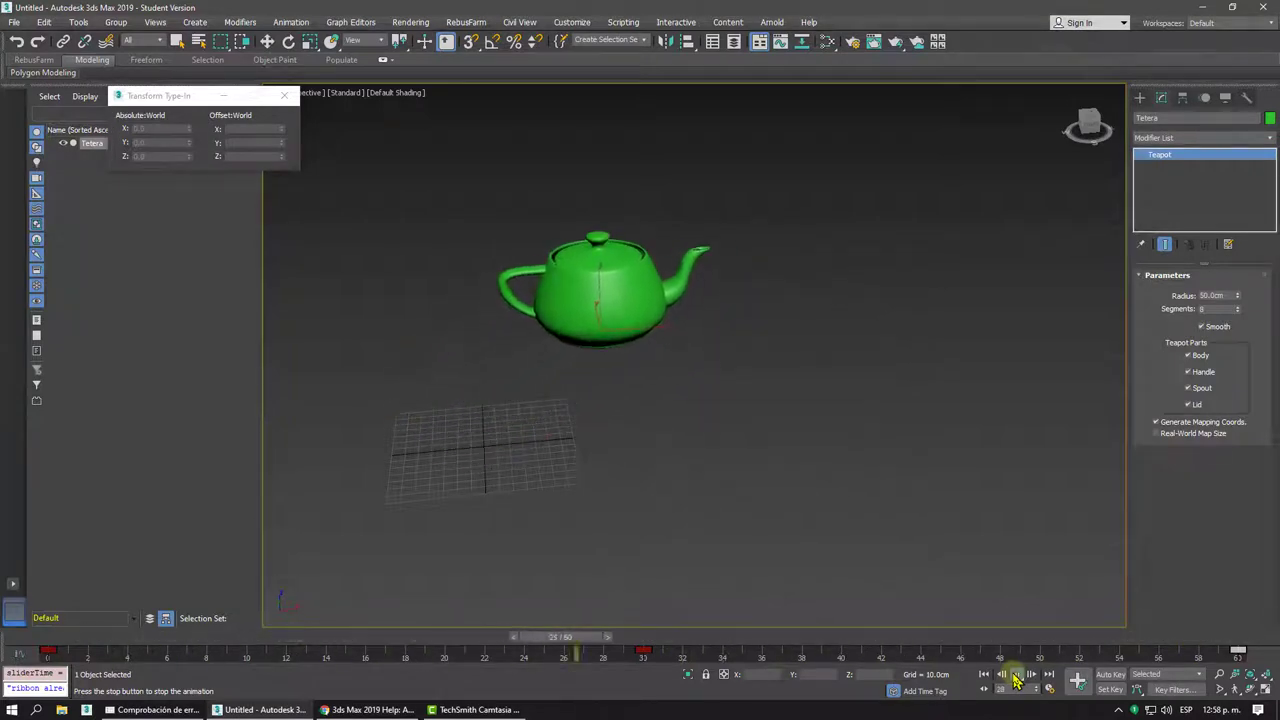
Stop at frame 50, pull the keys back to frames 6 and about 11, and replay from frame 0
{"action": "left_click", "coordinate": [1016, 677]}
{"action": "key", "text": "r"}
{"action": "left_click_drag", "start_coordinate": [645, 652], "coordinate": [166, 652]}
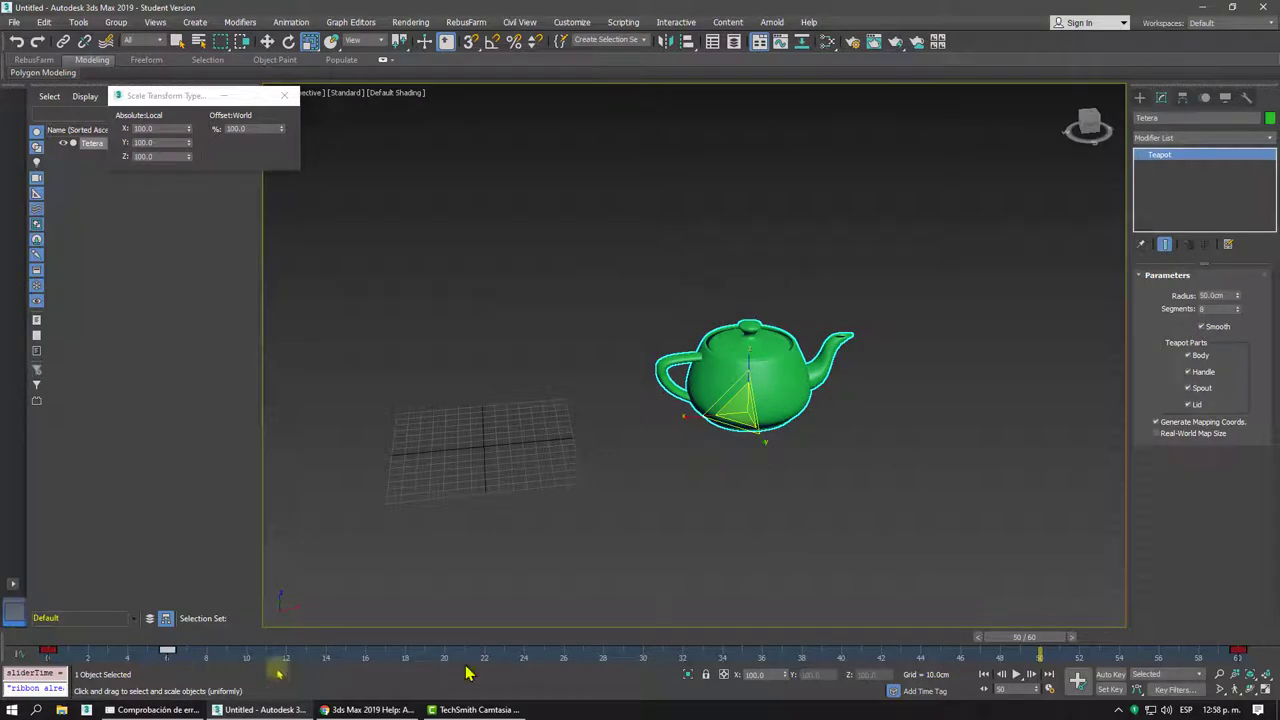
{"action": "left_click_drag", "start_coordinate": [1238, 656], "coordinate": [262, 688]}
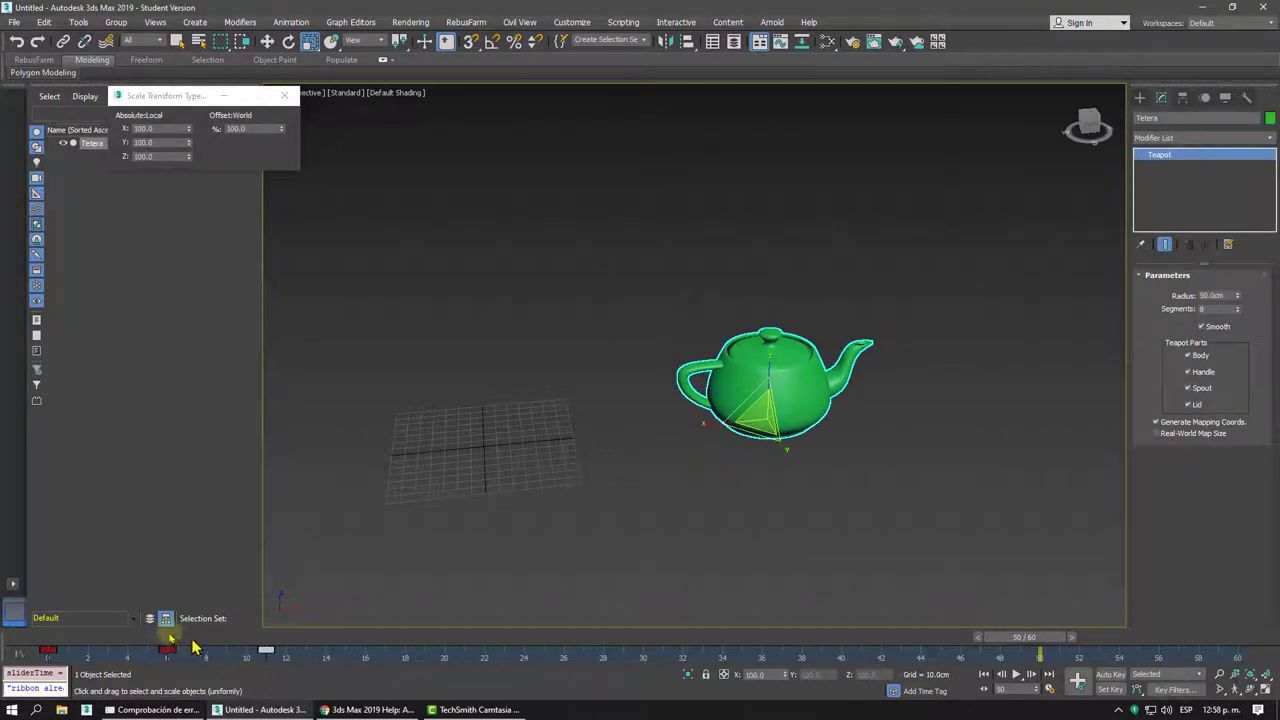
{"action": "key", "text": "Home"}
{"action": "left_click", "coordinate": [1016, 676]}
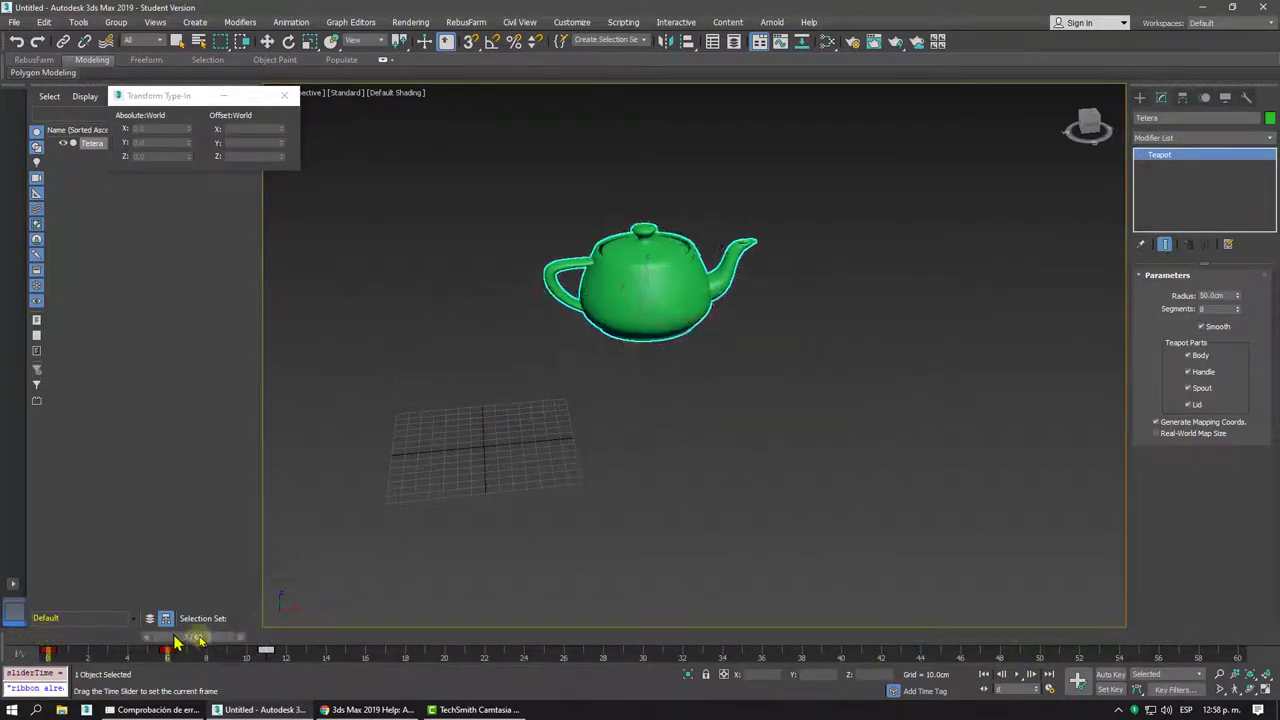
{"action": "left_click", "coordinate": [24, 645]}
{"action": "mouse_move", "coordinate": [18, 652]}
{"action": "left_mouse_down"}
{"action": "mouse_move", "coordinate": [286, 636]}
{"action": "mouse_move", "coordinate": [30, 637]}
{"action": "mouse_move", "coordinate": [300, 636]}
{"action": "mouse_move", "coordinate": [4, 655]}
{"action": "left_mouse_up"}
Move the frame-6 key to 14 and the frame-20 key to 30, scrub to check, and choose Select and Rotate
{"action": "key", "text": "r"}
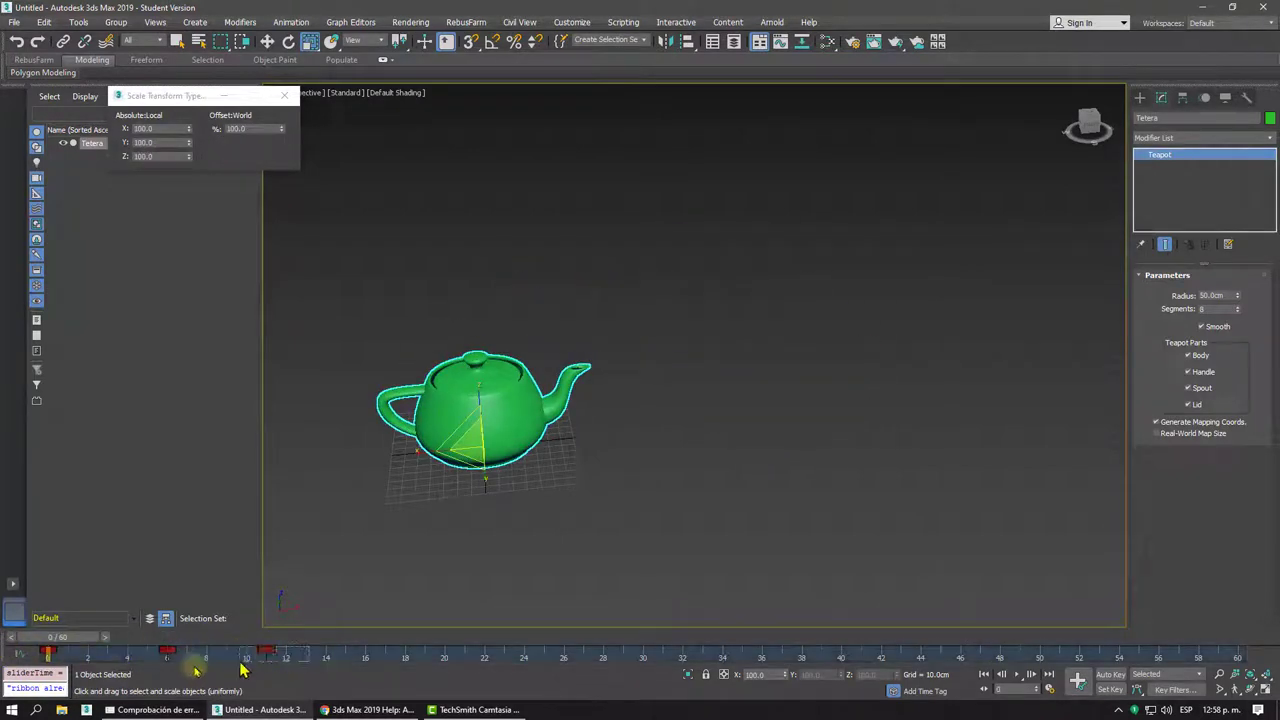
{"action": "left_click_drag", "start_coordinate": [170, 656], "coordinate": [365, 662]}
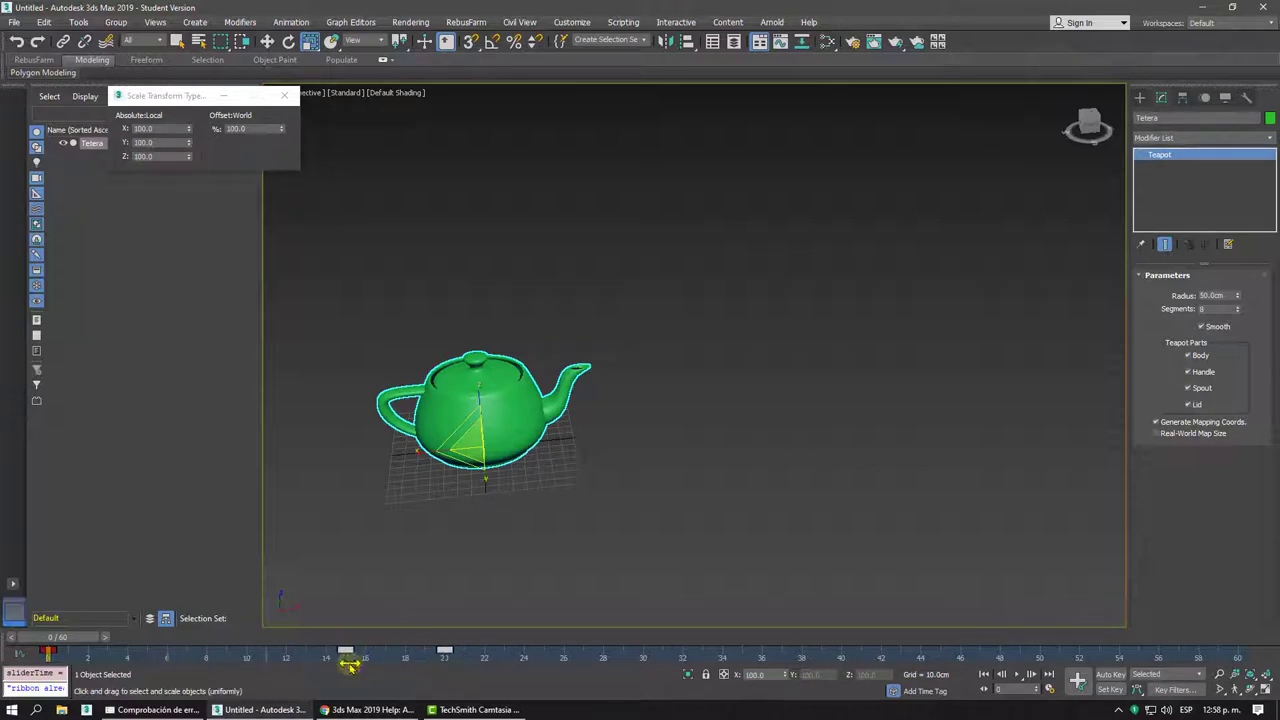
{"action": "left_click", "coordinate": [345, 652]}
{"action": "left_click_drag", "start_coordinate": [444, 660], "coordinate": [651, 665]}
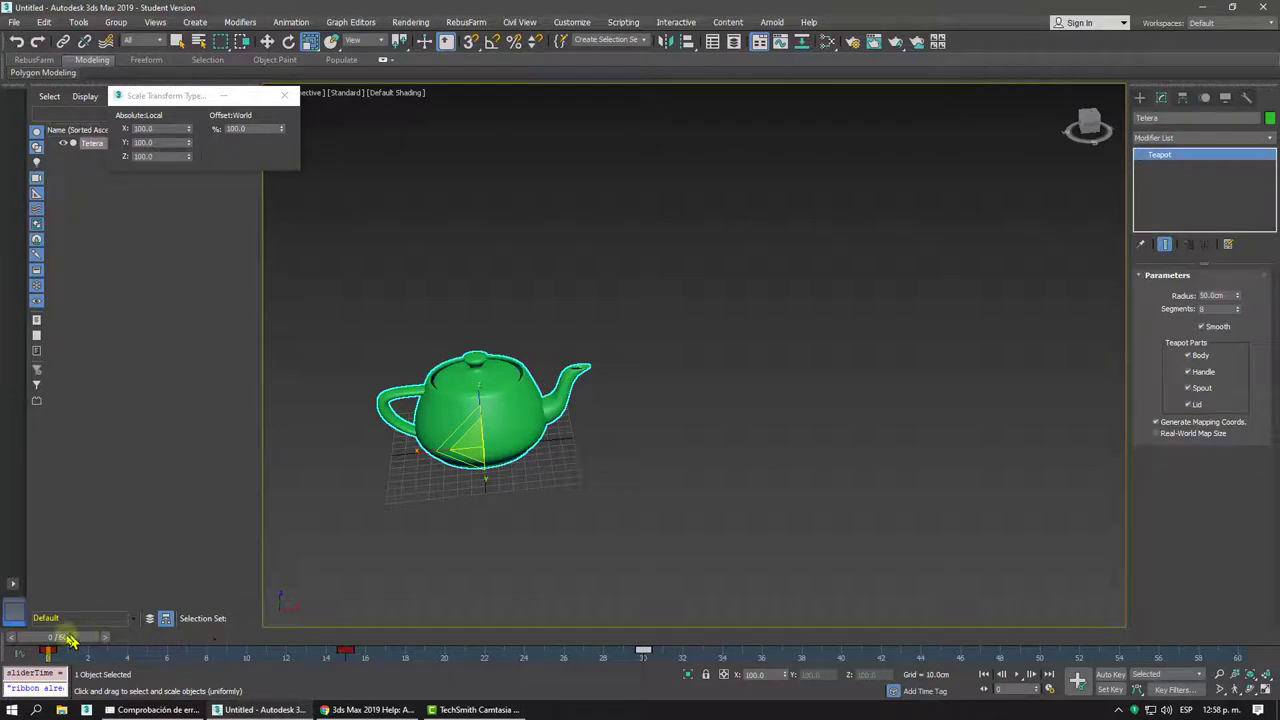
{"action": "mouse_move", "coordinate": [70, 641]}
{"action": "left_mouse_down"}
{"action": "mouse_move", "coordinate": [770, 641]}
{"action": "mouse_move", "coordinate": [50, 640]}
{"action": "mouse_move", "coordinate": [294, 663]}
{"action": "mouse_move", "coordinate": [680, 670]}
{"action": "left_mouse_up"}
{"action": "key", "text": "r"}
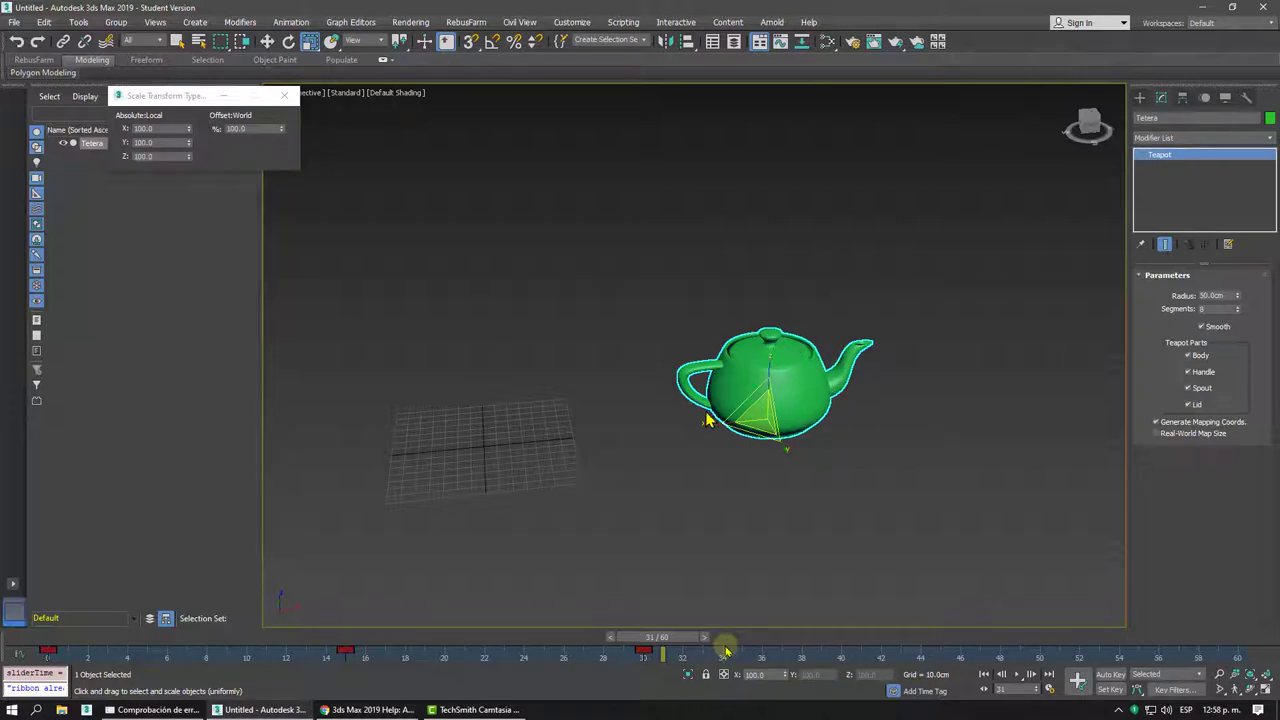
{"action": "left_click", "coordinate": [291, 43]}
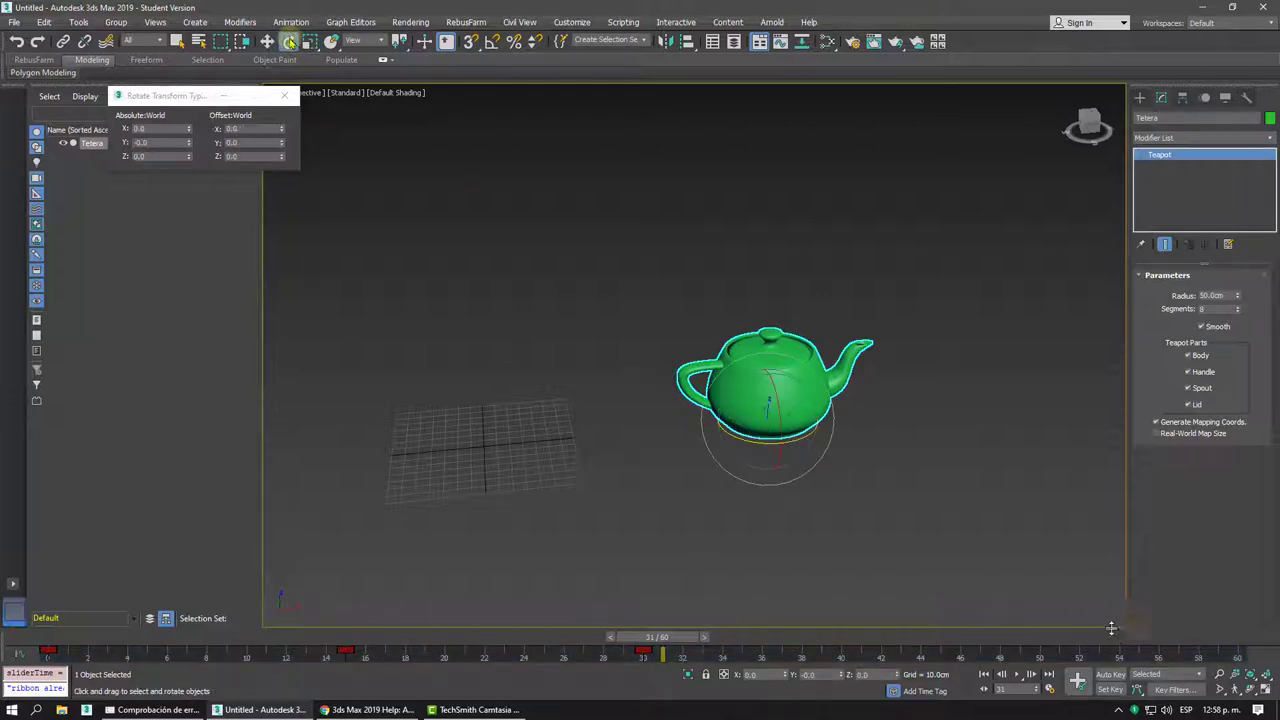
With Auto Key on, rotate the teapot about Z at frame 31 to record a rotation key
{"action": "left_click", "coordinate": [1118, 676]}
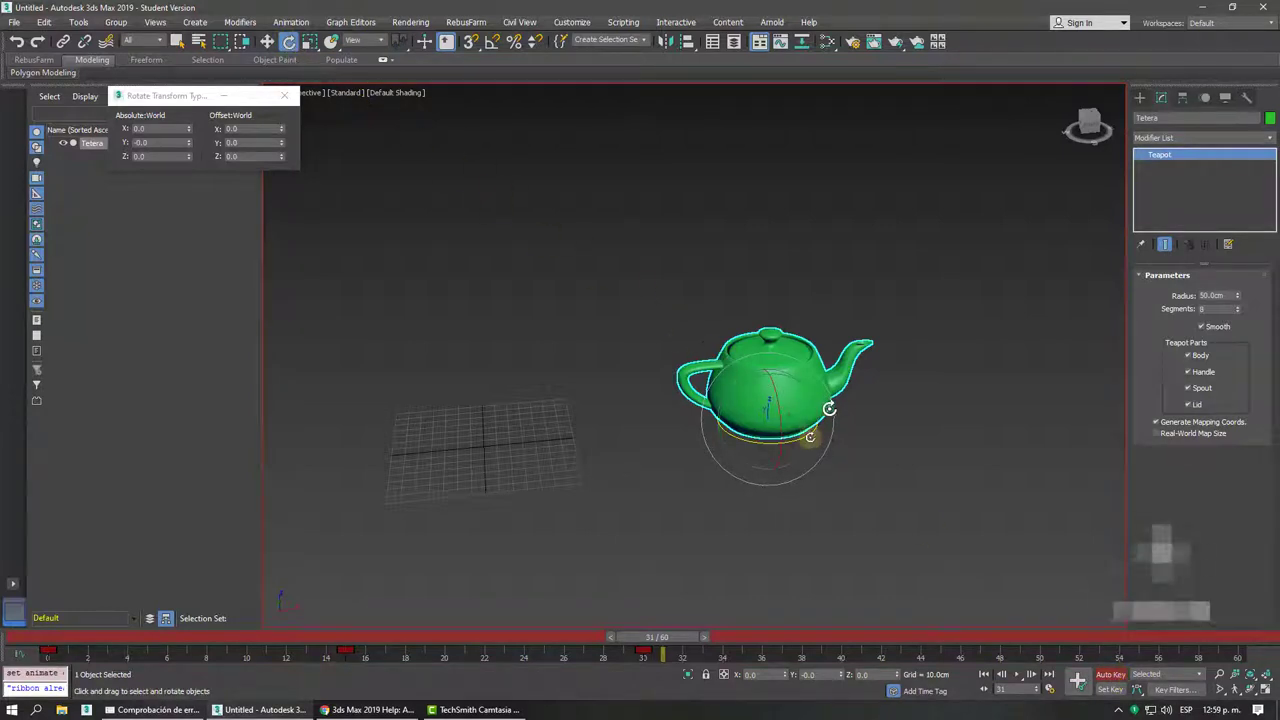
{"action": "left_click_drag", "start_coordinate": [810, 437], "coordinate": [228, 383]}
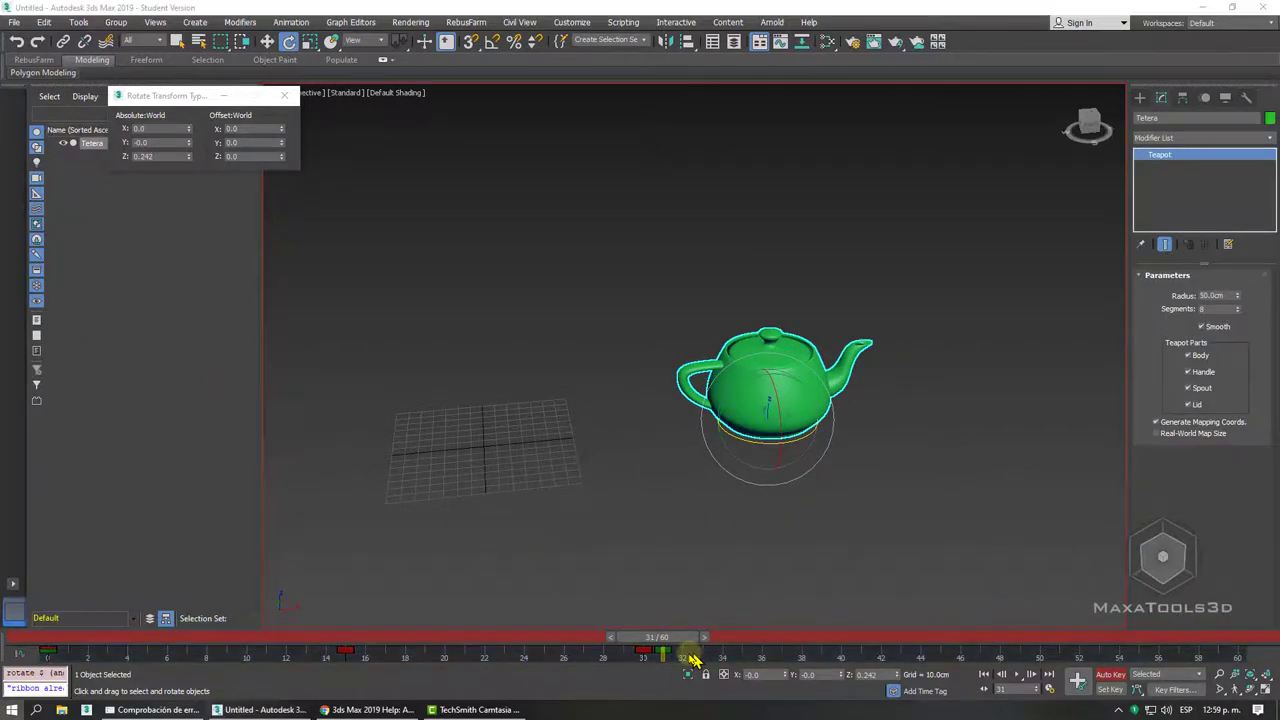
{"action": "key", "text": "super+plus"}
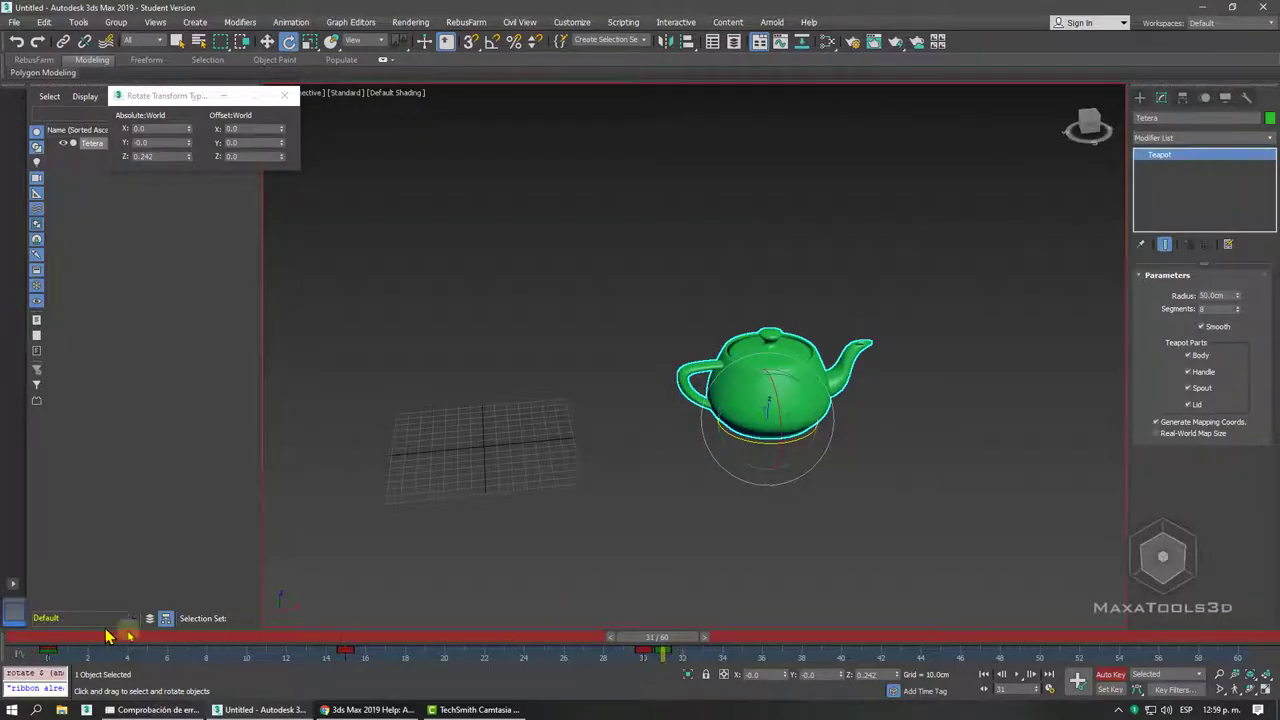
Scrub from frame 0 to 31 and back to check the pose, then play the animation
{"action": "left_click", "coordinate": [24, 641]}
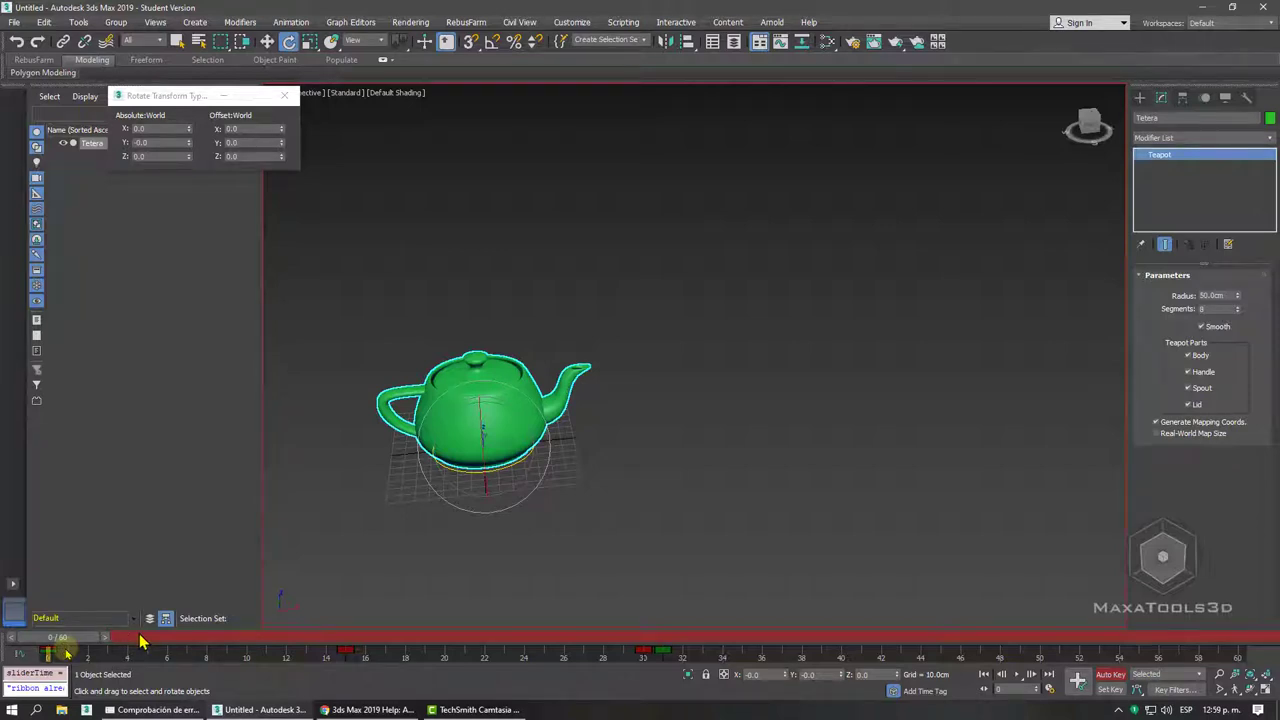
{"action": "left_click_drag", "start_coordinate": [58, 638], "coordinate": [648, 638]}
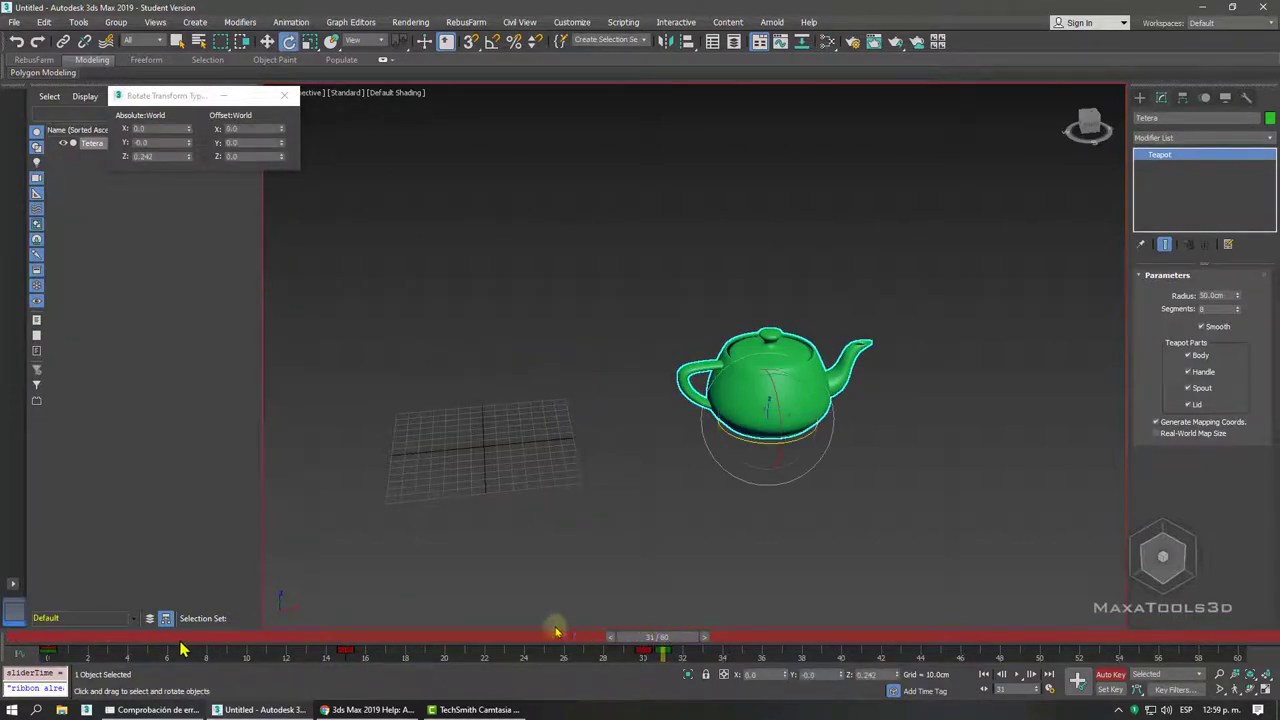
{"action": "left_click_drag", "start_coordinate": [648, 638], "coordinate": [55, 638]}
{"action": "key", "text": "e"}
{"action": "middle_click_drag", "start_coordinate": [537, 434], "coordinate": [676, 447]}
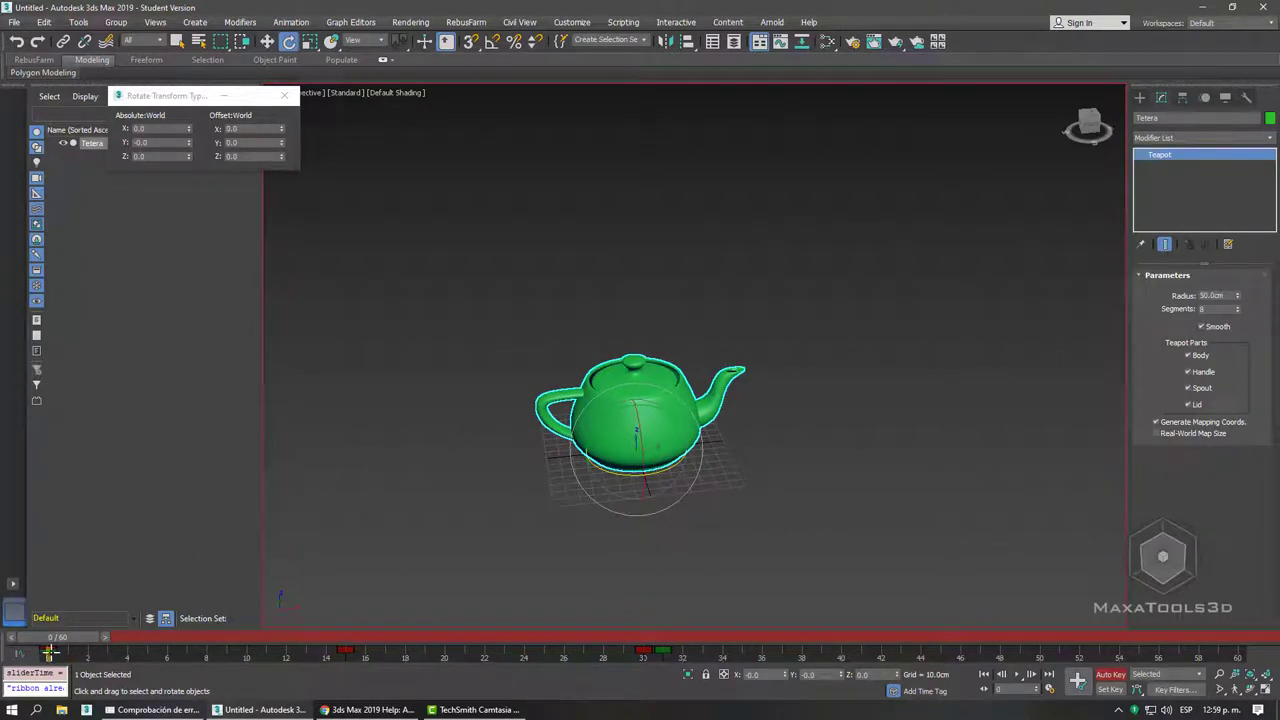
{"action": "left_click", "coordinate": [1020, 676]}
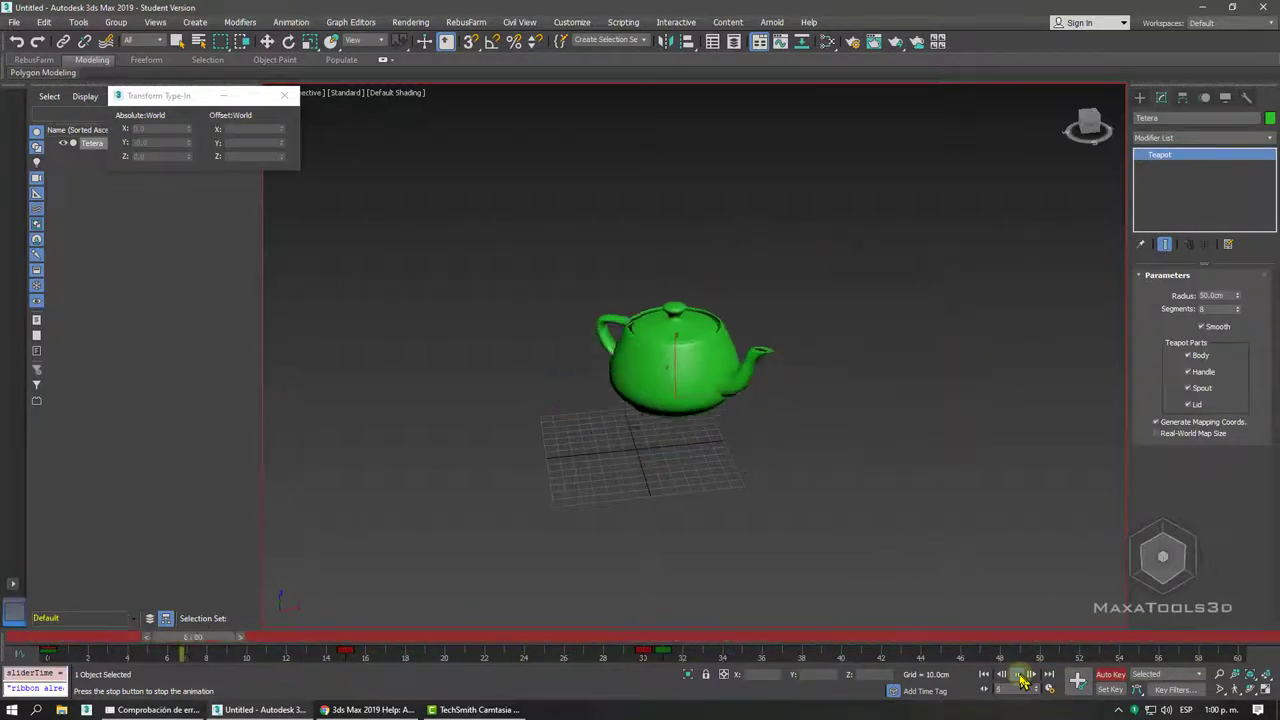
Stop playback, filter the track bar to Current Transform, and select the frame-31 rotation key
{"action": "left_click", "coordinate": [1022, 677]}
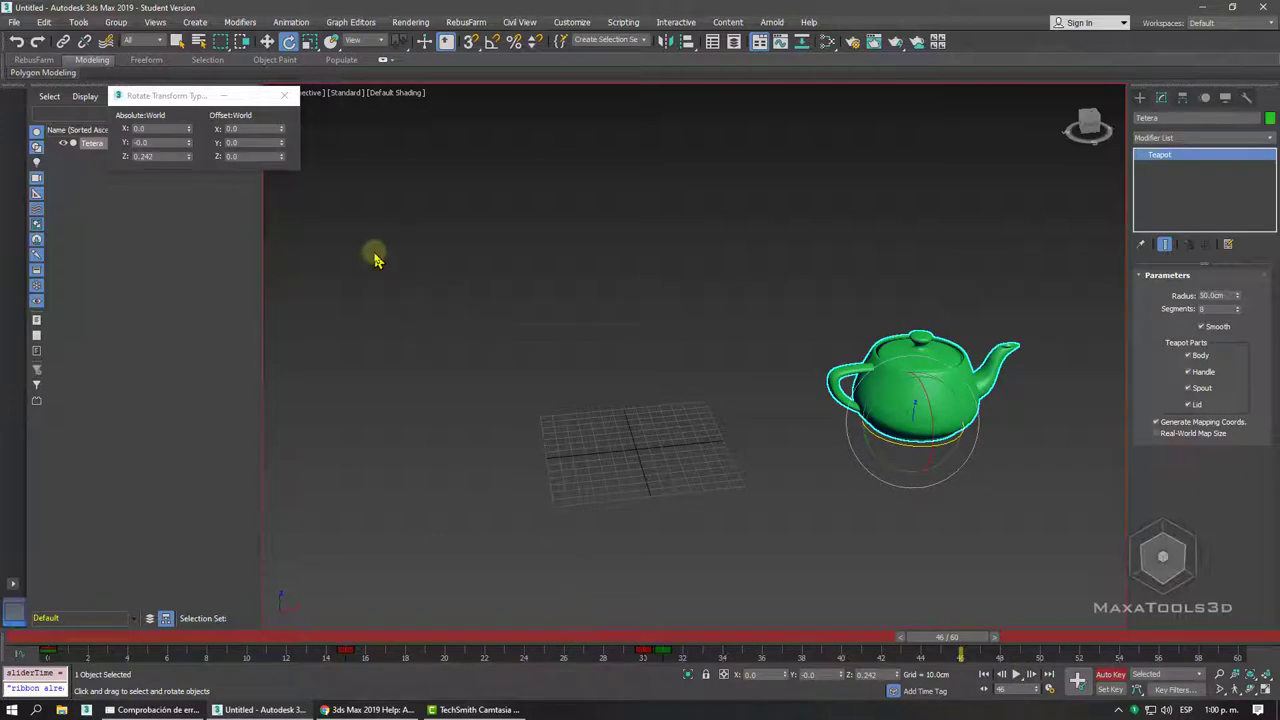
{"action": "right_click", "coordinate": [548, 657]}
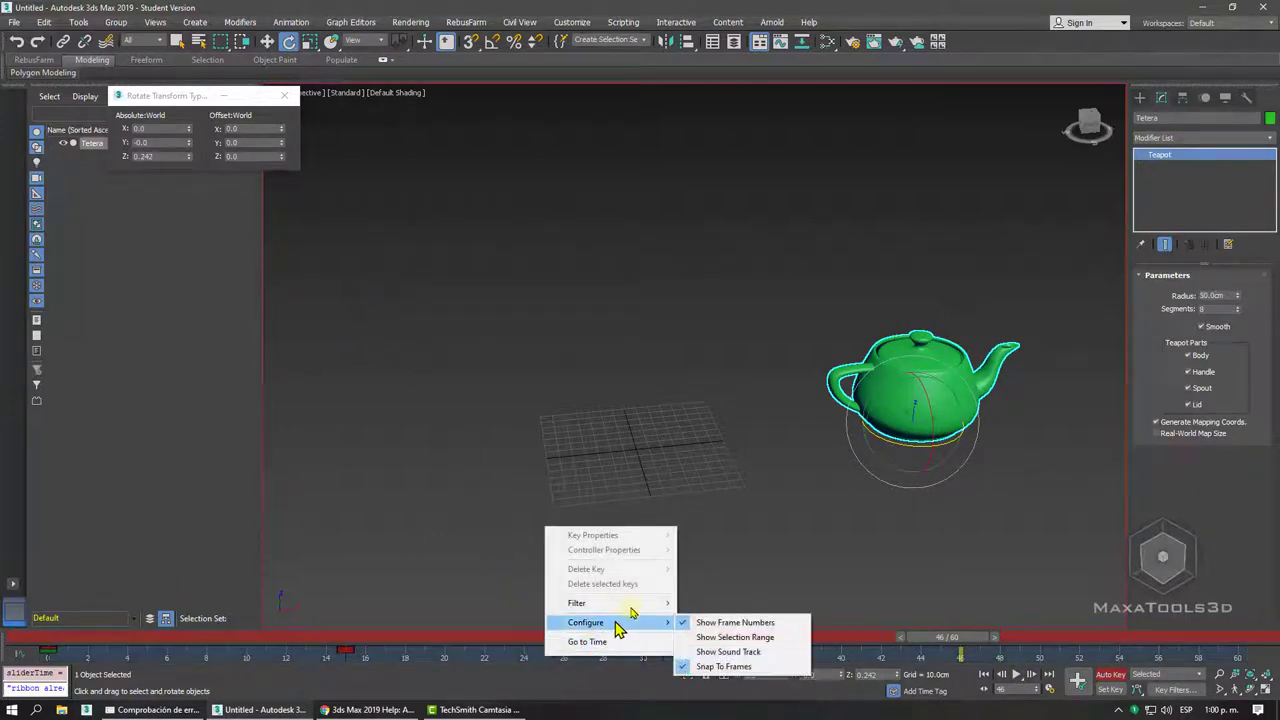
{"action": "mouse_move", "coordinate": [590, 603]}
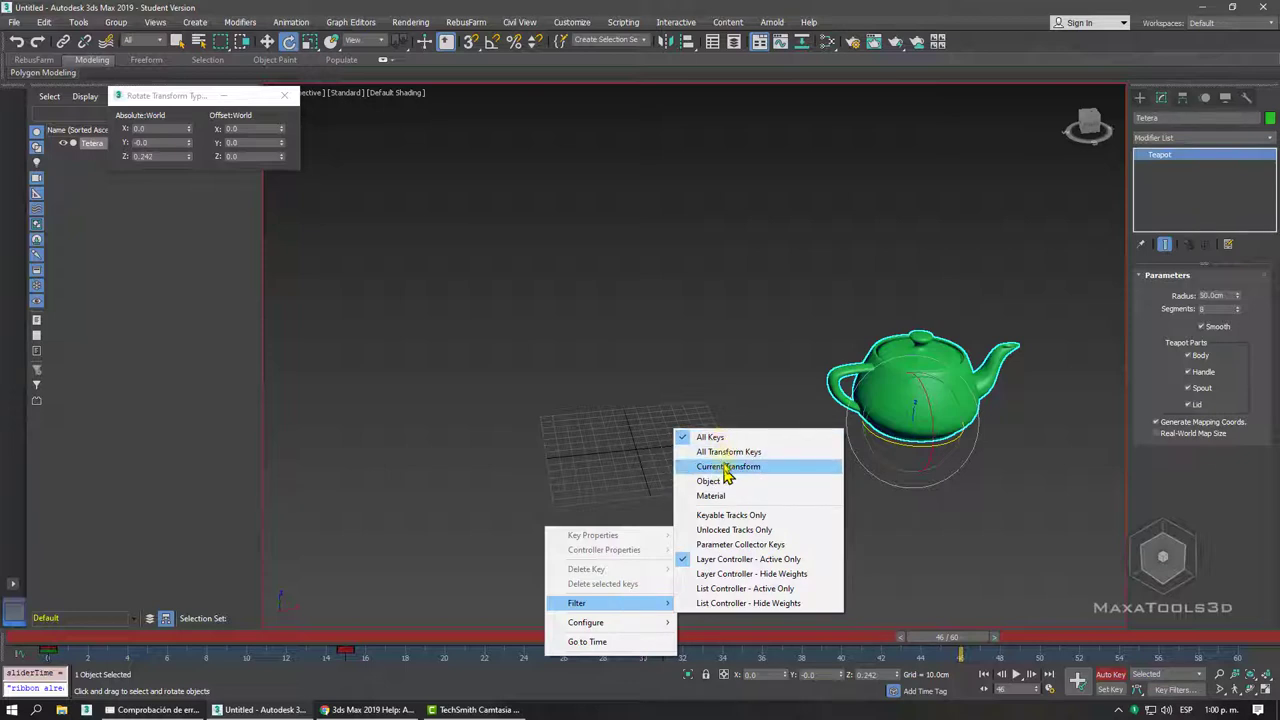
{"action": "left_click", "coordinate": [725, 468]}
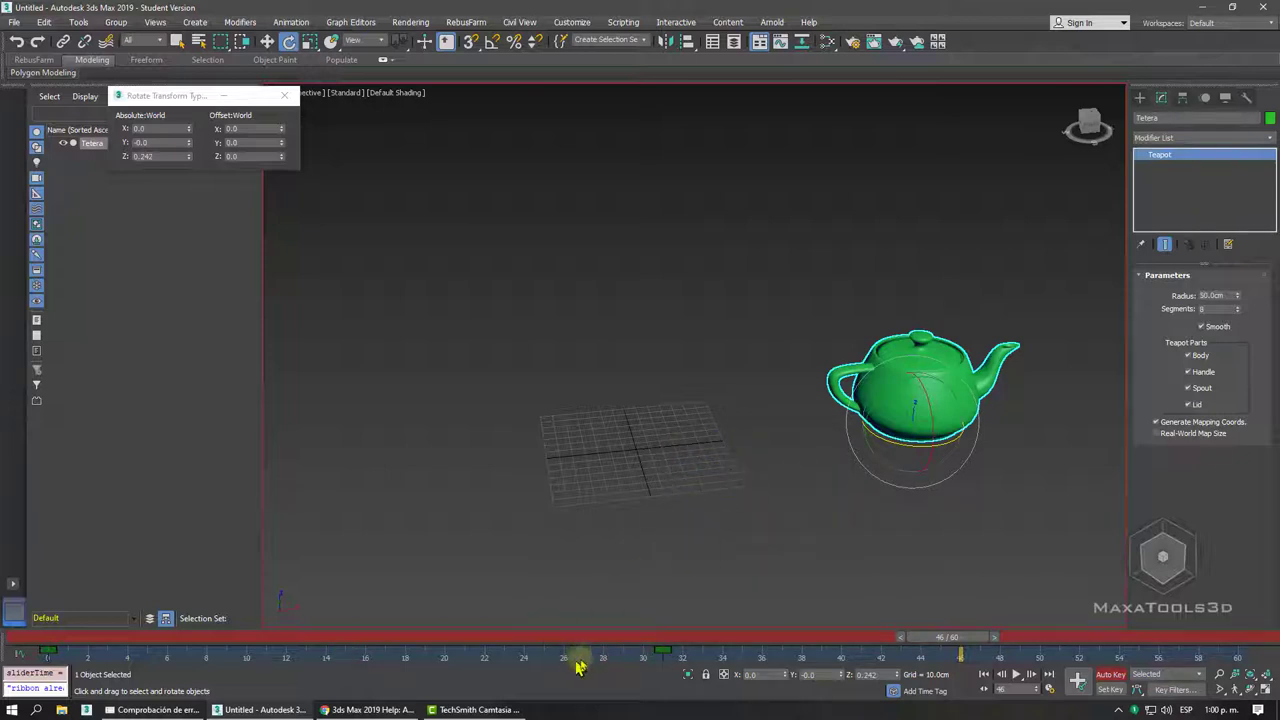
{"action": "left_click", "coordinate": [662, 651]}
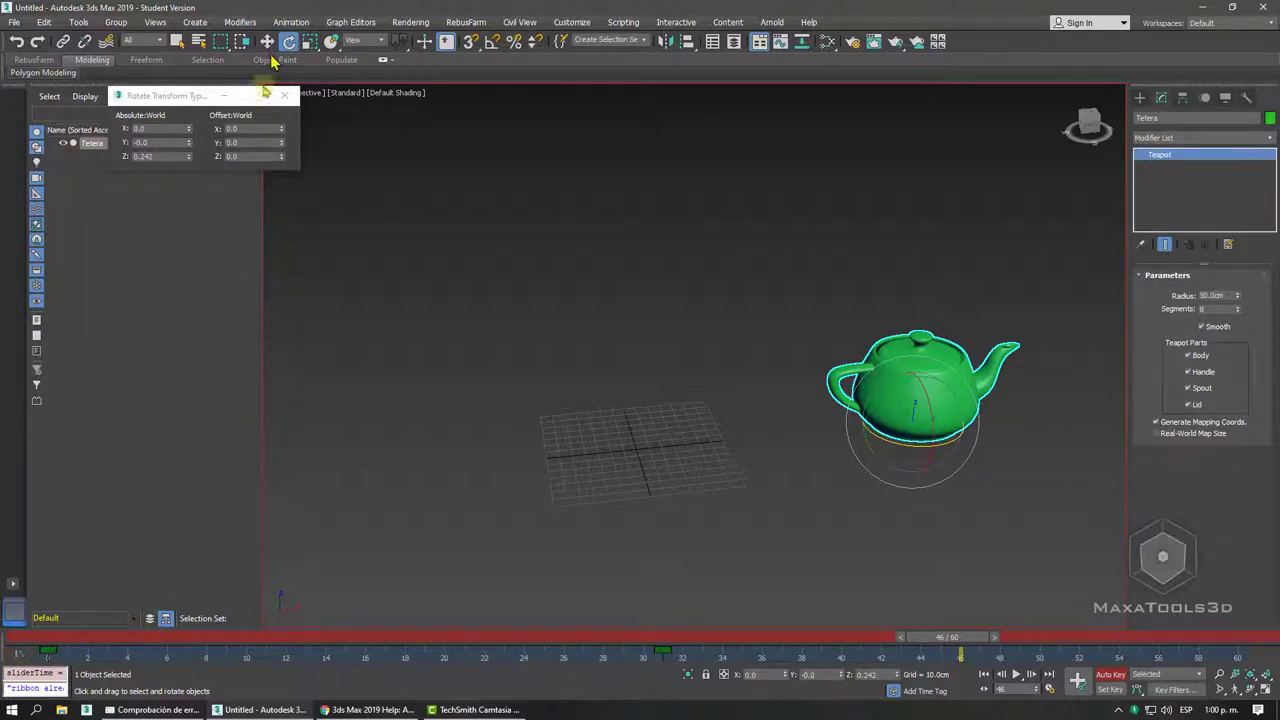
{"action": "left_click", "coordinate": [267, 41]}
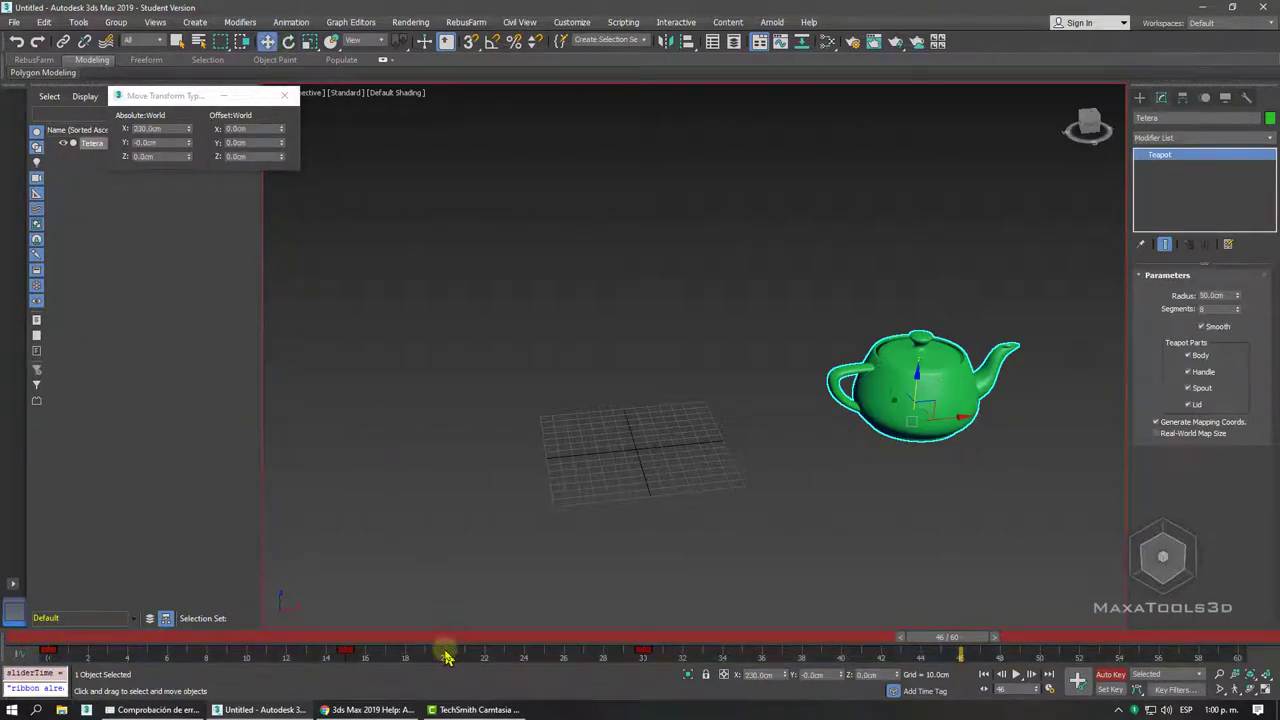
{"action": "left_click", "coordinate": [289, 41]}
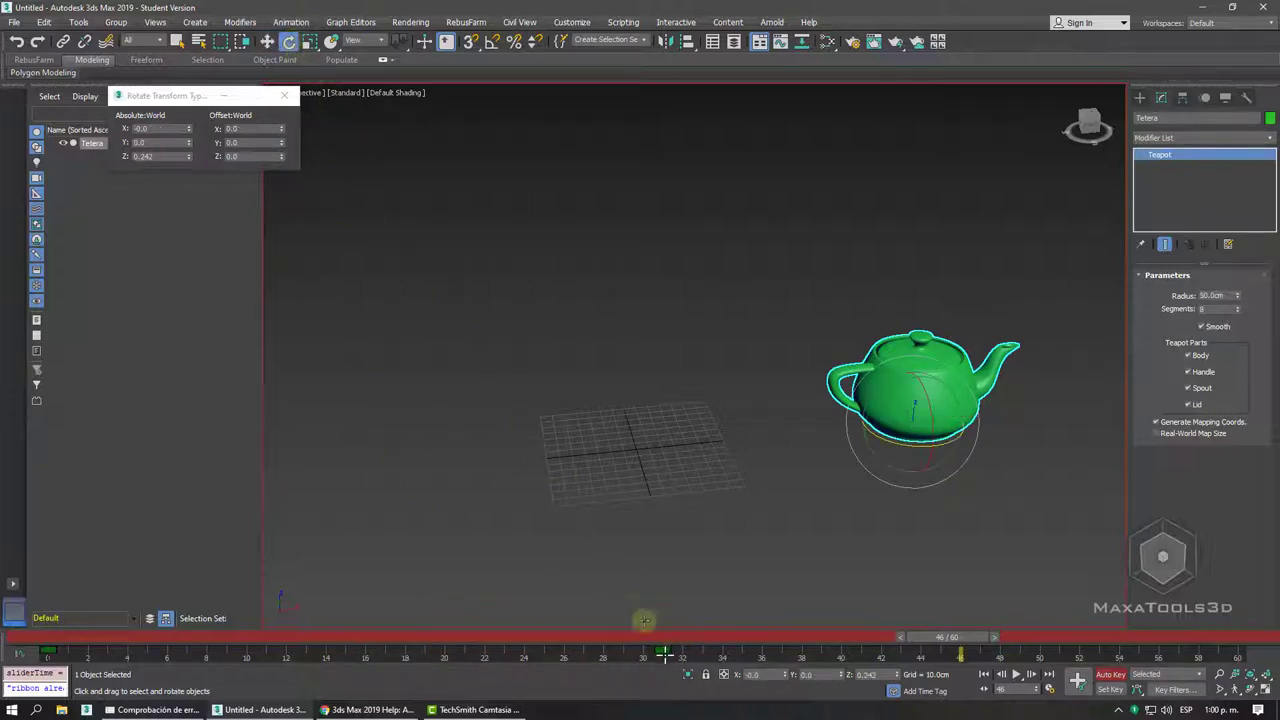
Move the rotation keys from frame 31 to 35 and from 0 to 20, then play and stop
{"action": "left_click_drag", "start_coordinate": [663, 652], "coordinate": [1238, 654]}
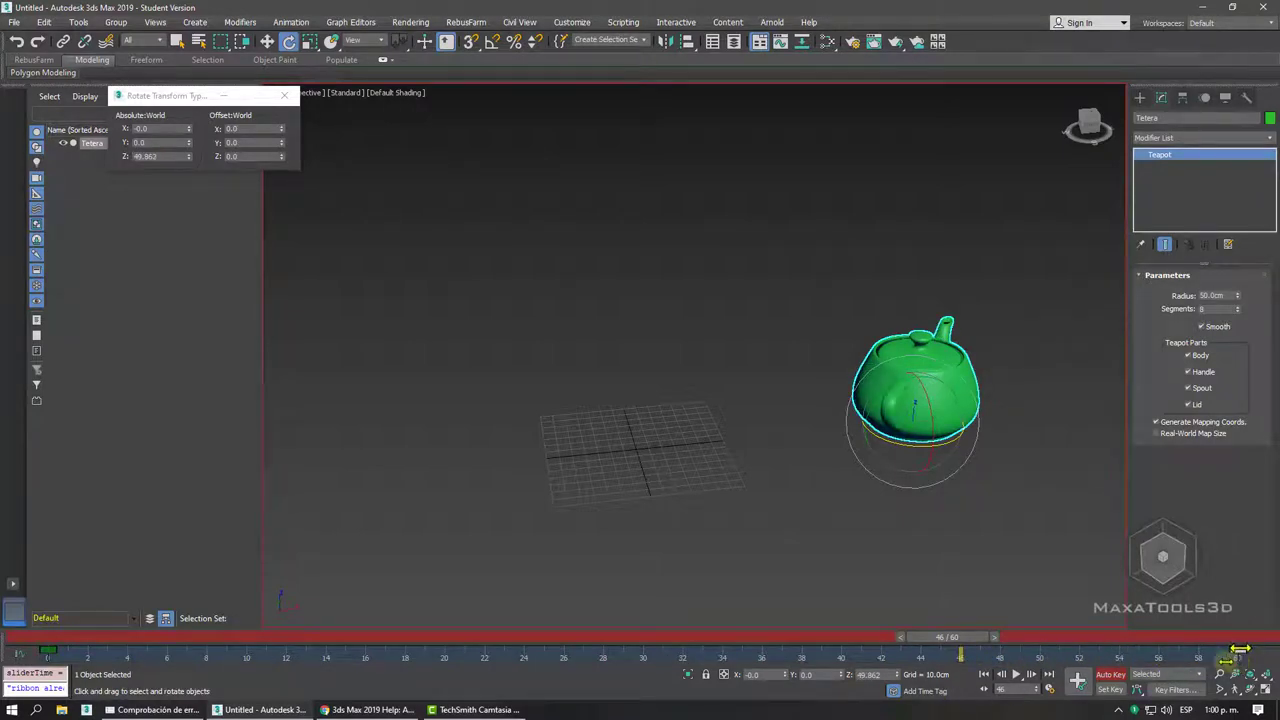
{"action": "left_click_drag", "start_coordinate": [47, 651], "coordinate": [640, 661]}
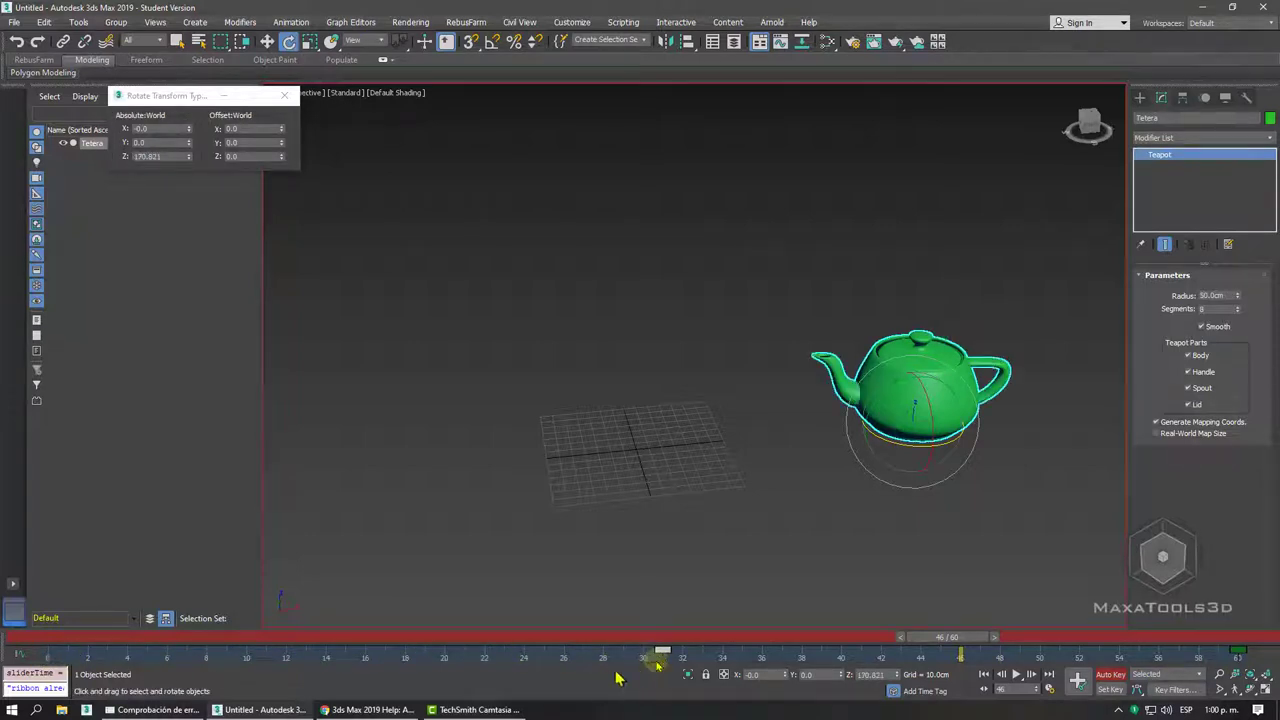
{"action": "left_click", "coordinate": [12, 641]}
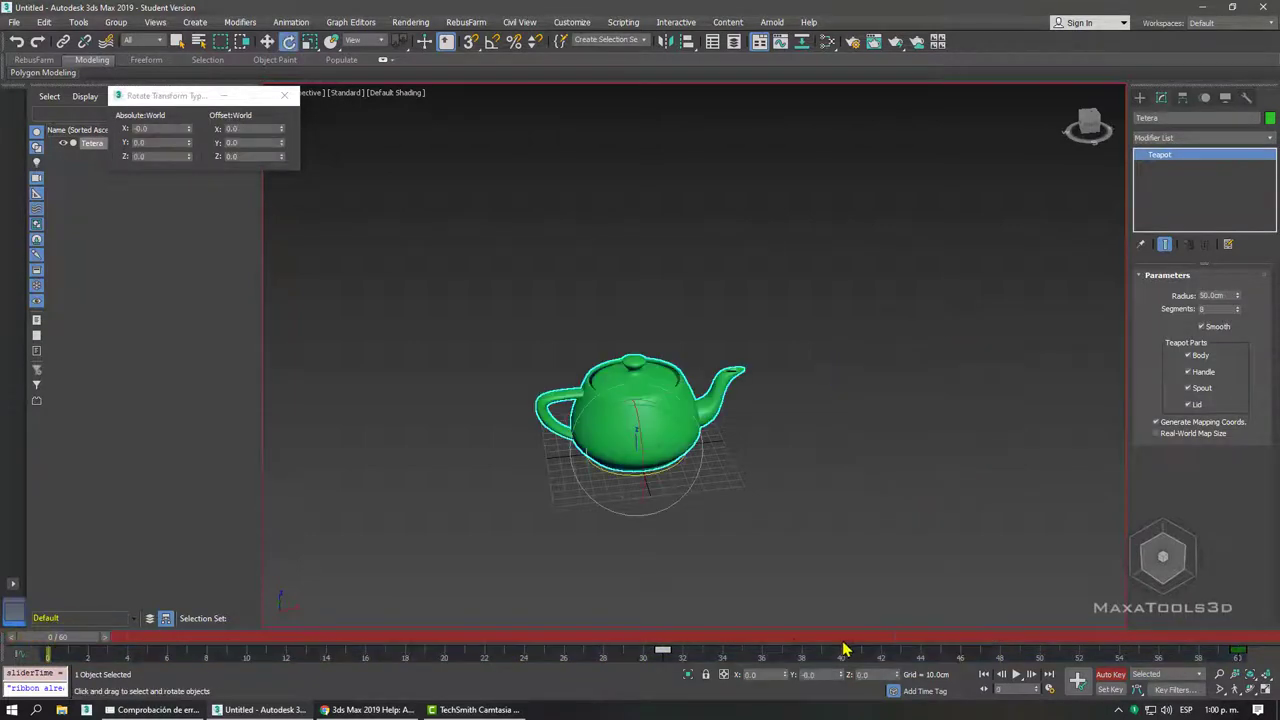
{"action": "left_click", "coordinate": [1017, 675]}
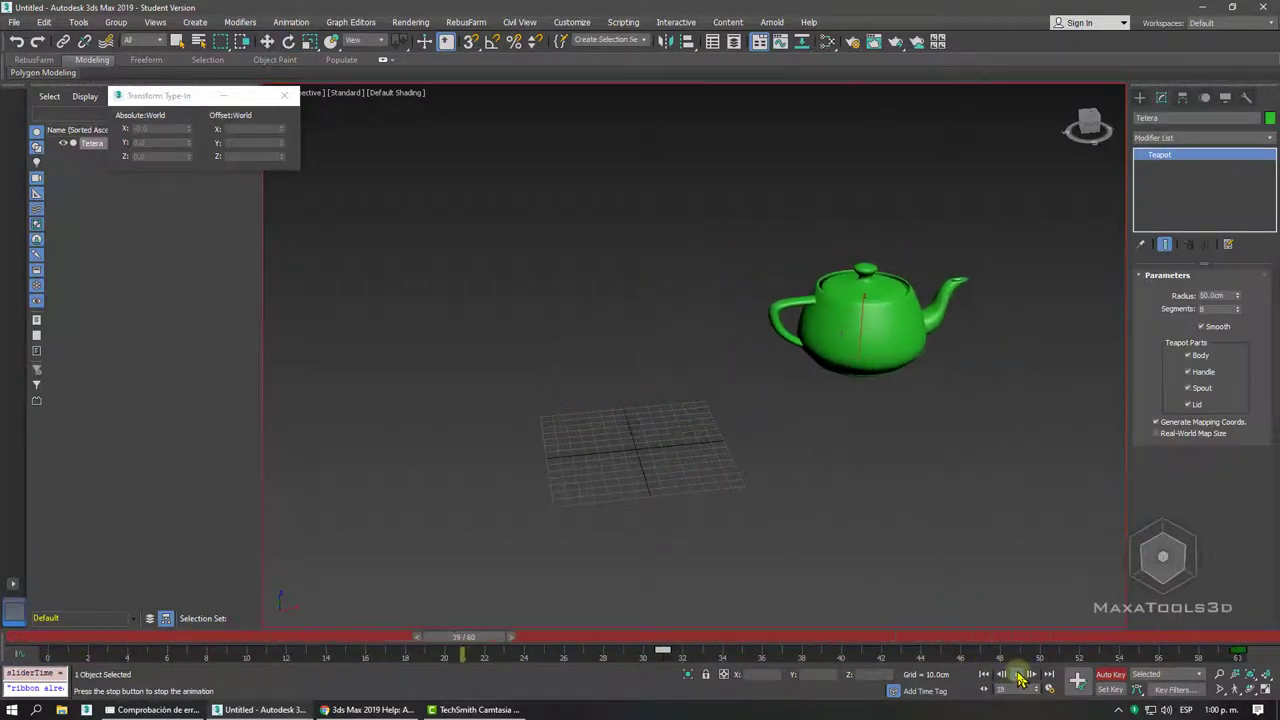
{"action": "left_click", "coordinate": [1020, 675]}
{"action": "key", "text": "e"}
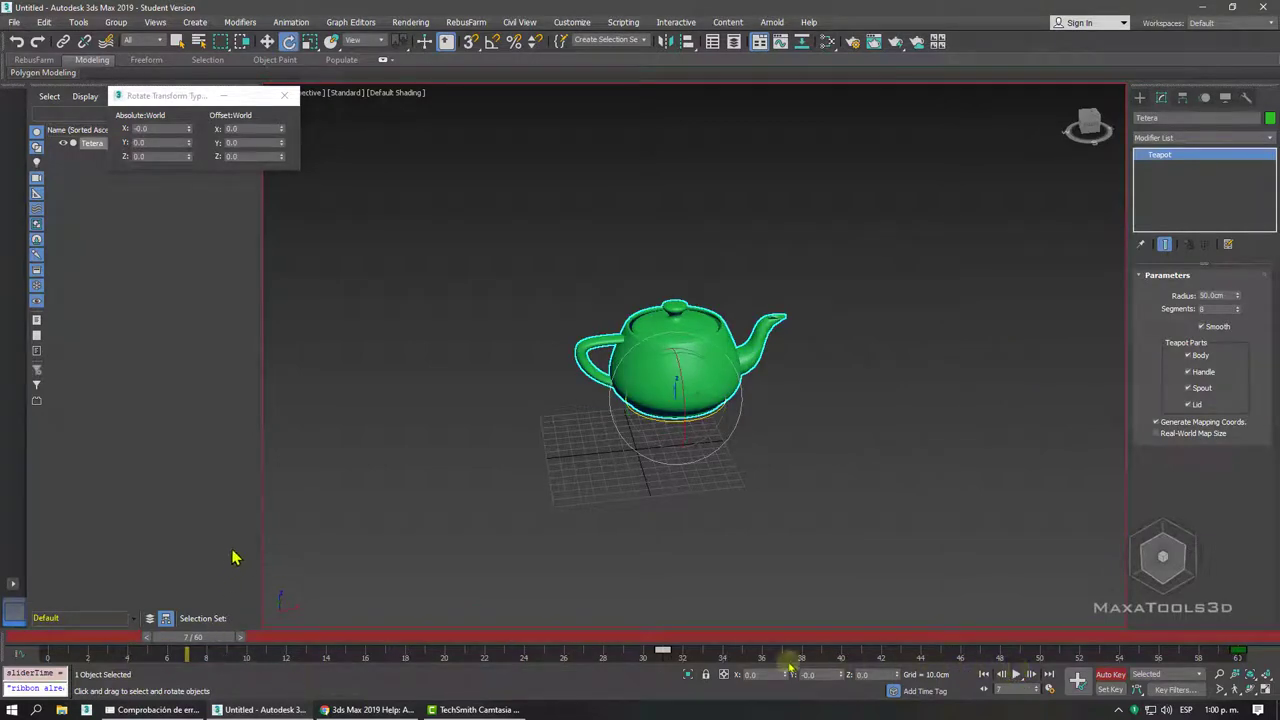
Show all keys on the timeline and drag the frame-0 key to frame 7
{"action": "right_click", "coordinate": [410, 650]}
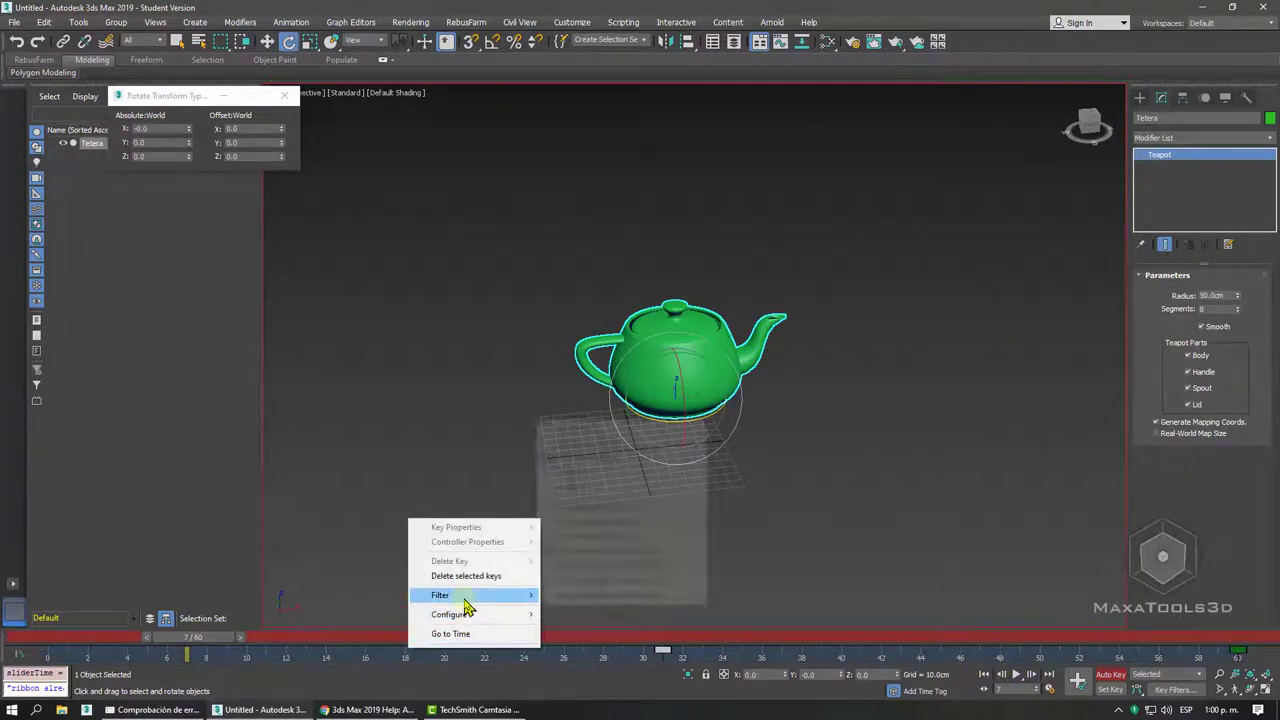
{"action": "mouse_move", "coordinate": [472, 595]}
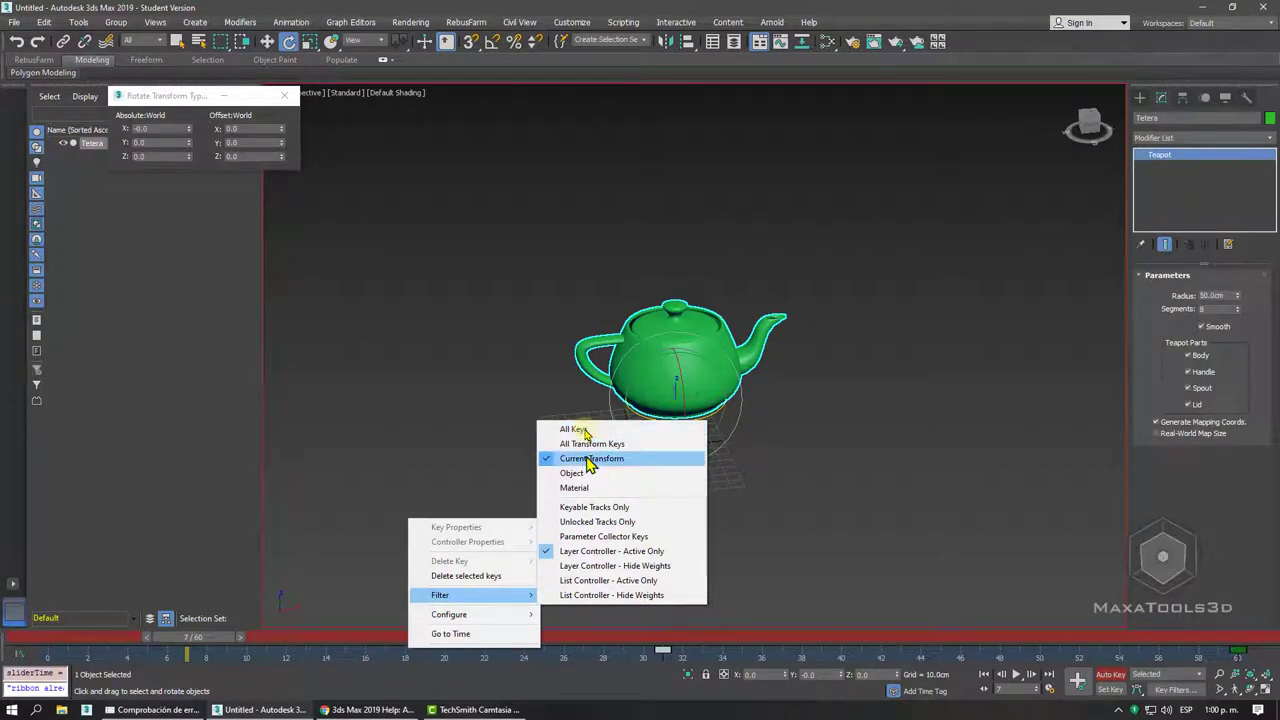
{"action": "left_click", "coordinate": [574, 429]}
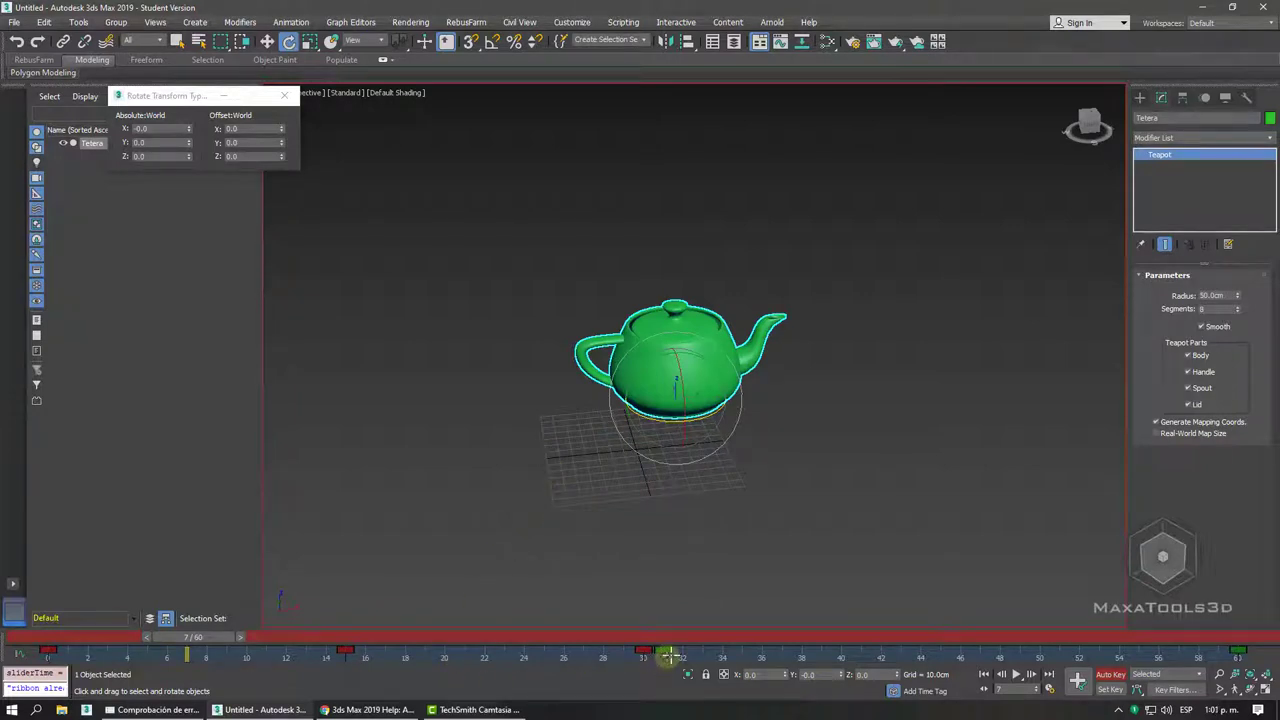
{"action": "left_click", "coordinate": [55, 652]}
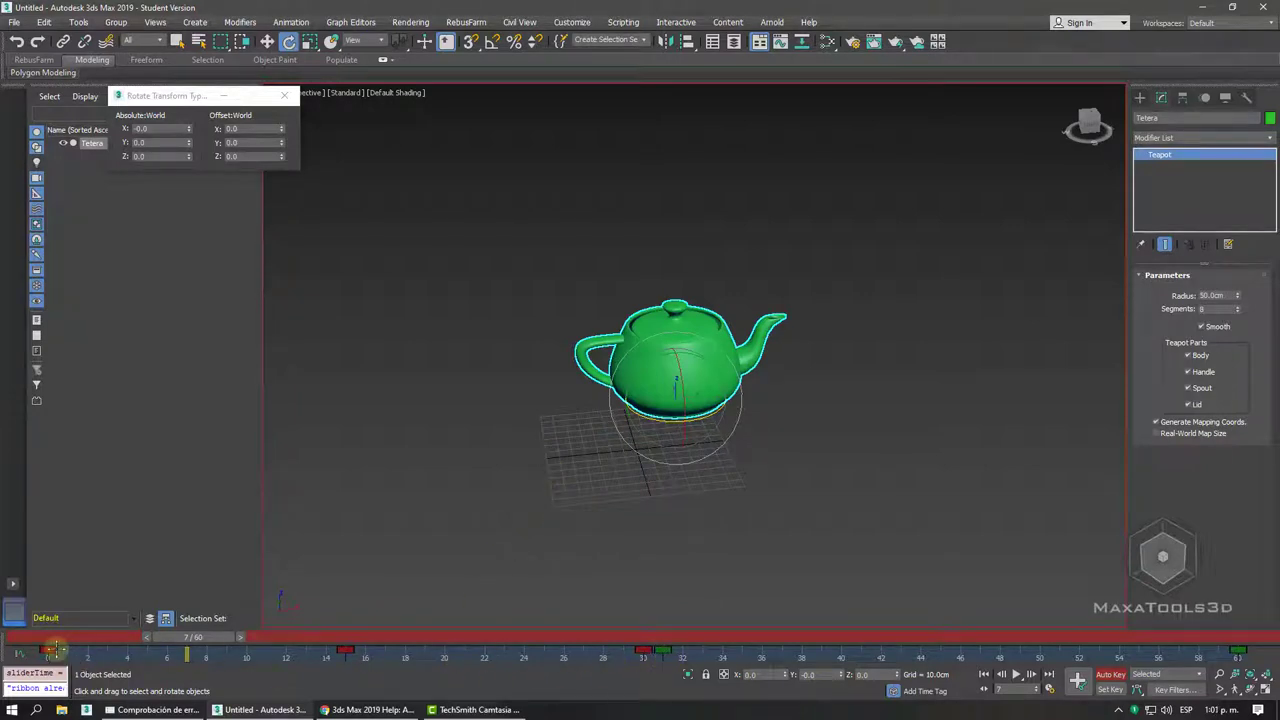
{"action": "left_click_drag", "start_coordinate": [55, 650], "coordinate": [92, 662]}
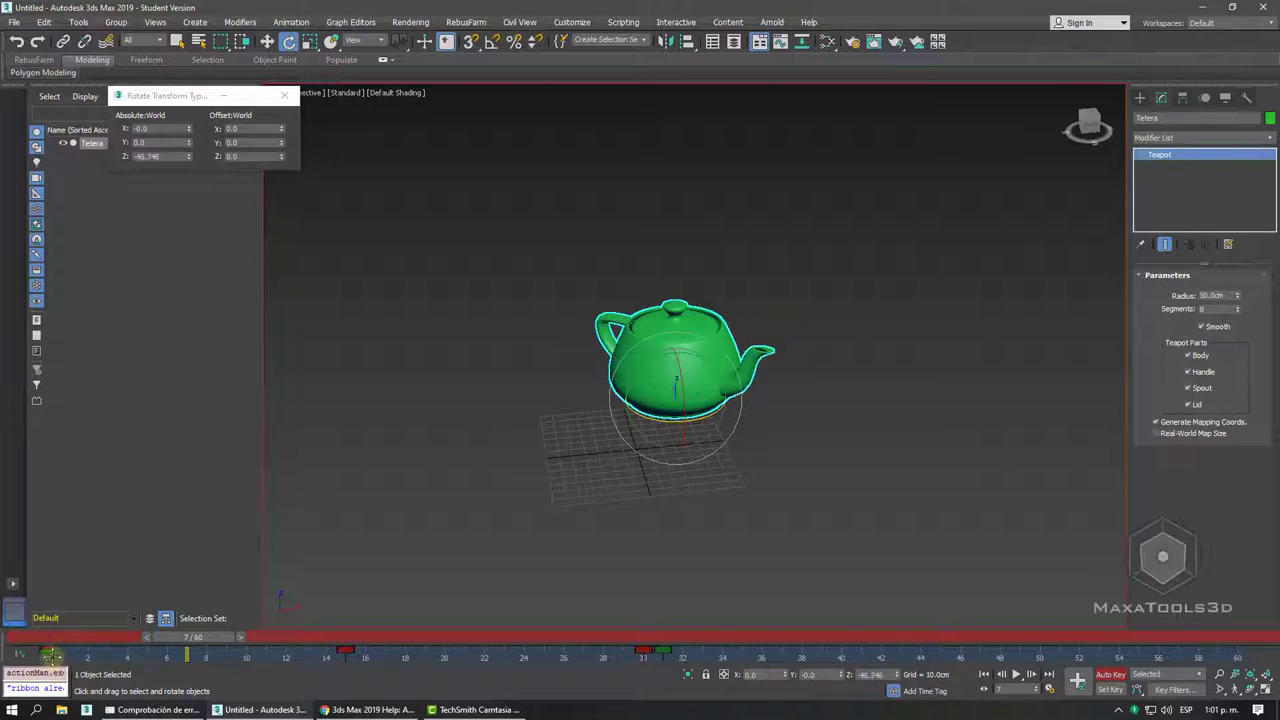
{"action": "mouse_move", "coordinate": [50, 656]}
{"action": "left_mouse_down"}
{"action": "mouse_move", "coordinate": [180, 671]}
{"action": "mouse_move", "coordinate": [190, 658]}
{"action": "mouse_move", "coordinate": [246, 658]}
{"action": "left_mouse_up"}
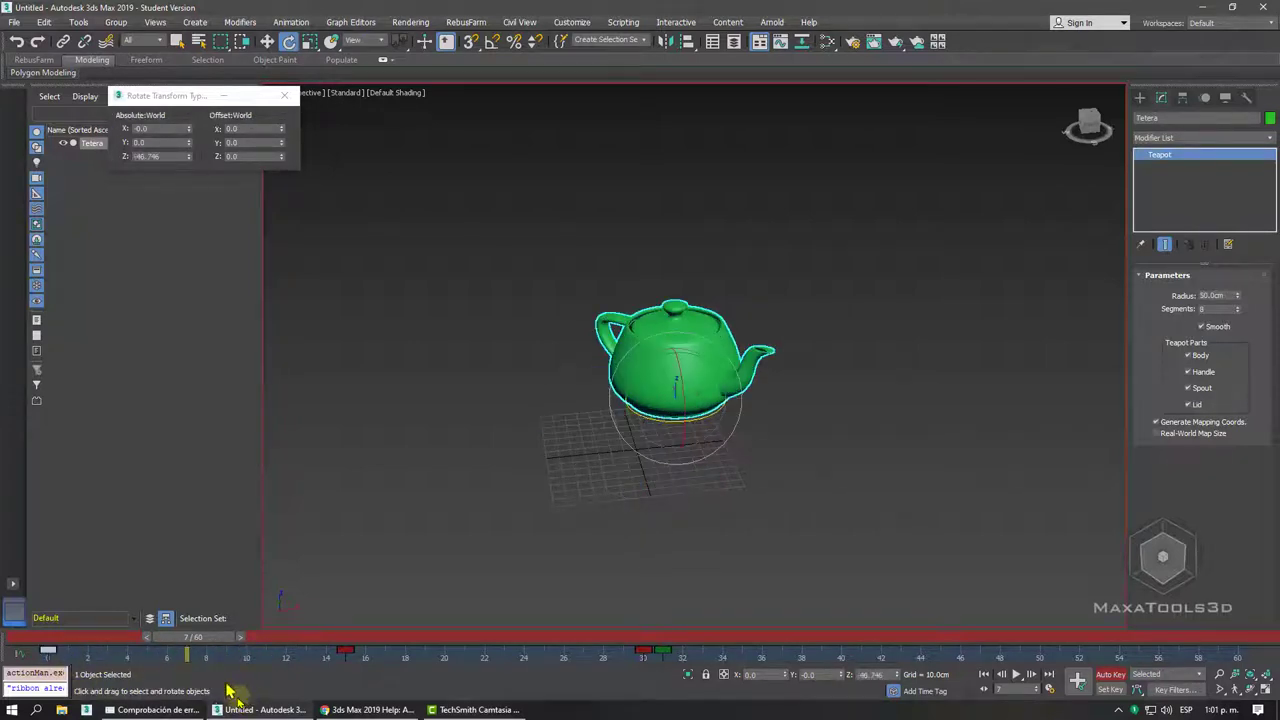
Change which keys the timeline displays, cycling through the Move, Rotate and Scale tools
{"action": "right_click", "coordinate": [226, 656]}
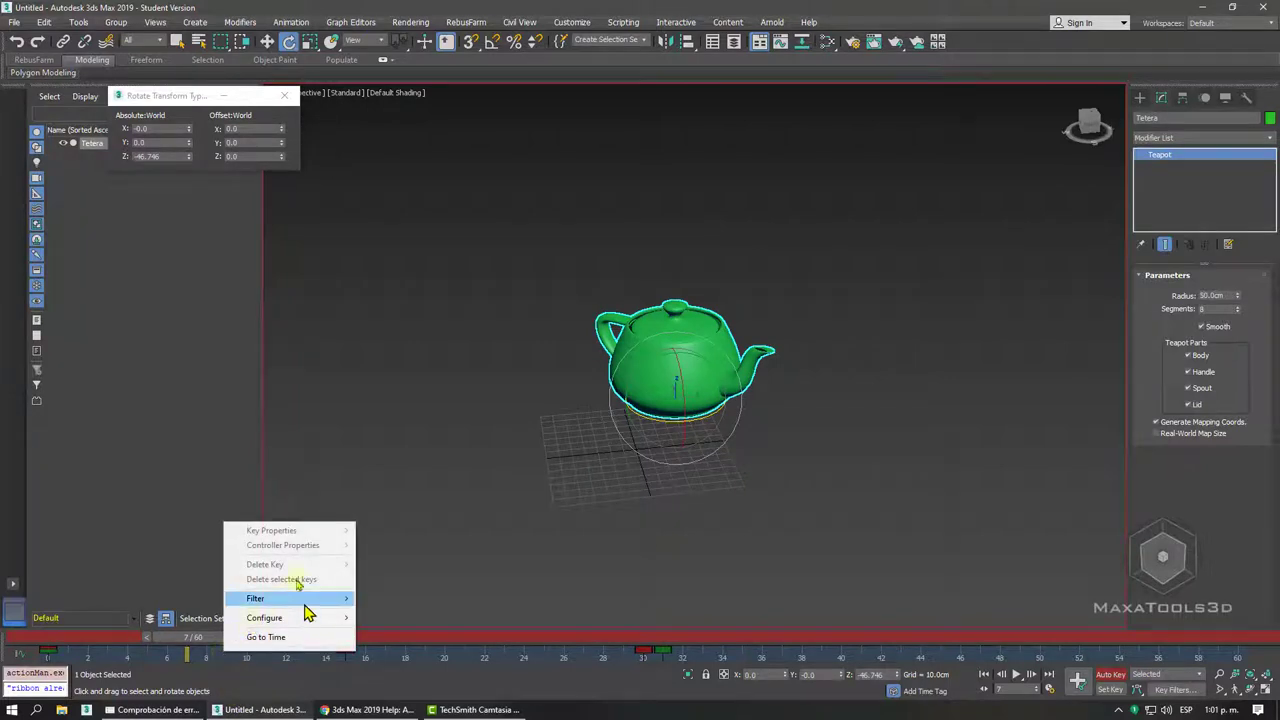
{"action": "mouse_move", "coordinate": [285, 598]}
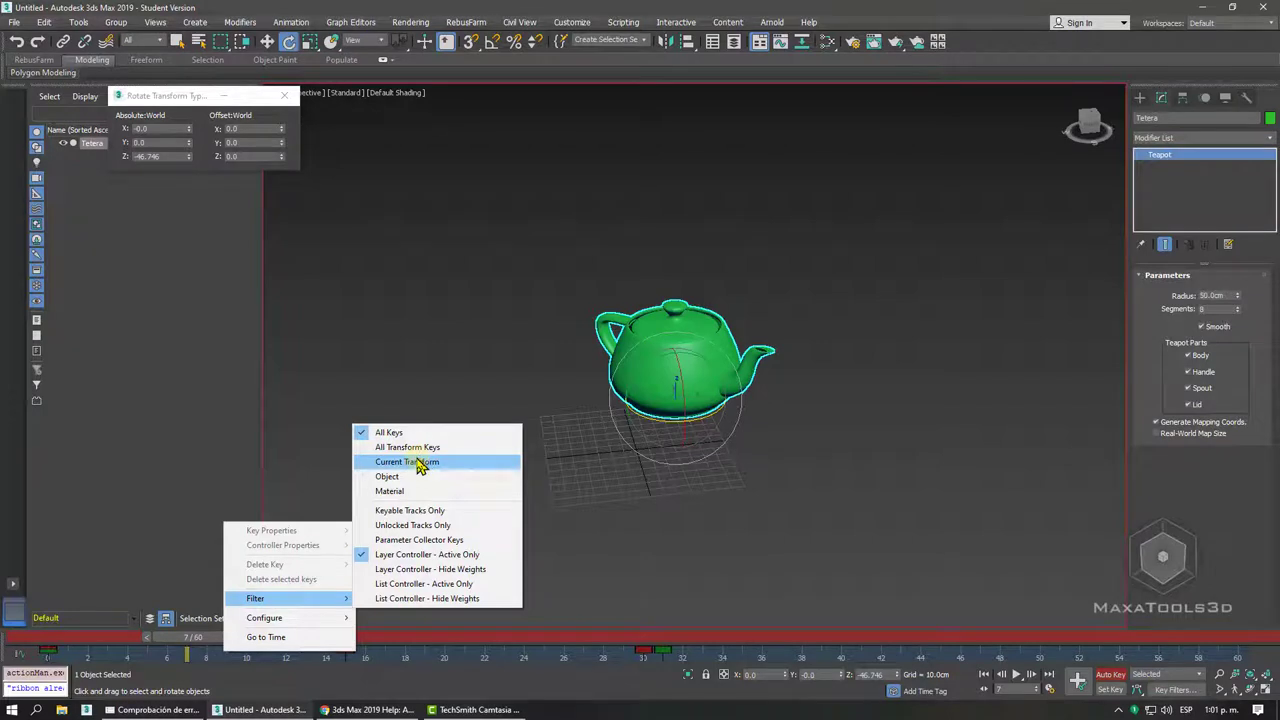
{"action": "left_click", "coordinate": [418, 463]}
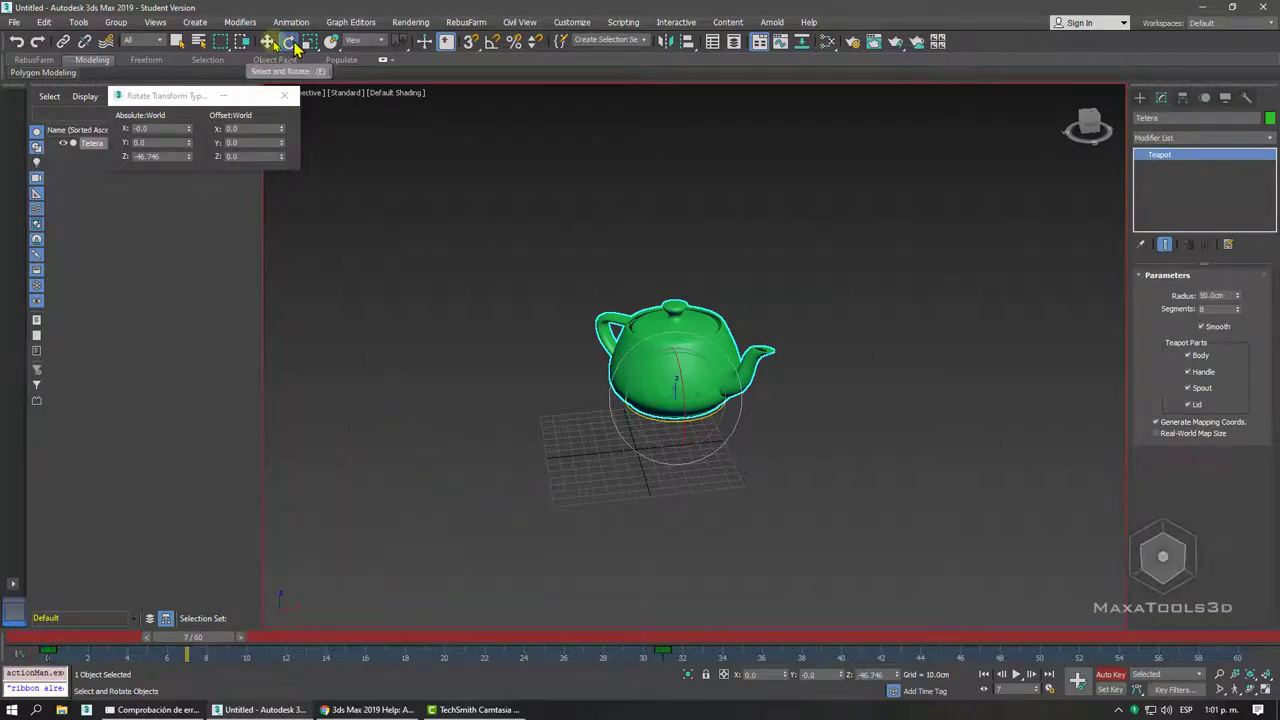
{"action": "left_click", "coordinate": [268, 41]}
{"action": "left_click", "coordinate": [289, 41]}
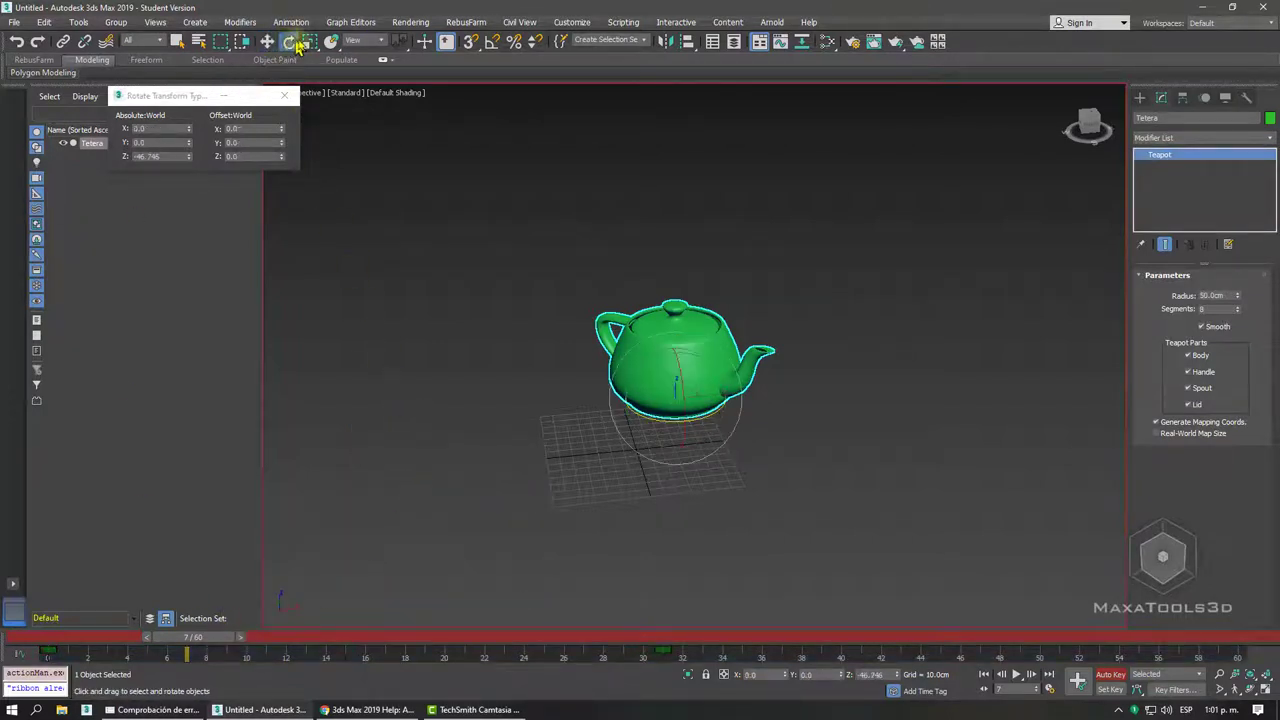
{"action": "left_click", "coordinate": [309, 41]}
{"action": "left_click", "coordinate": [268, 41]}
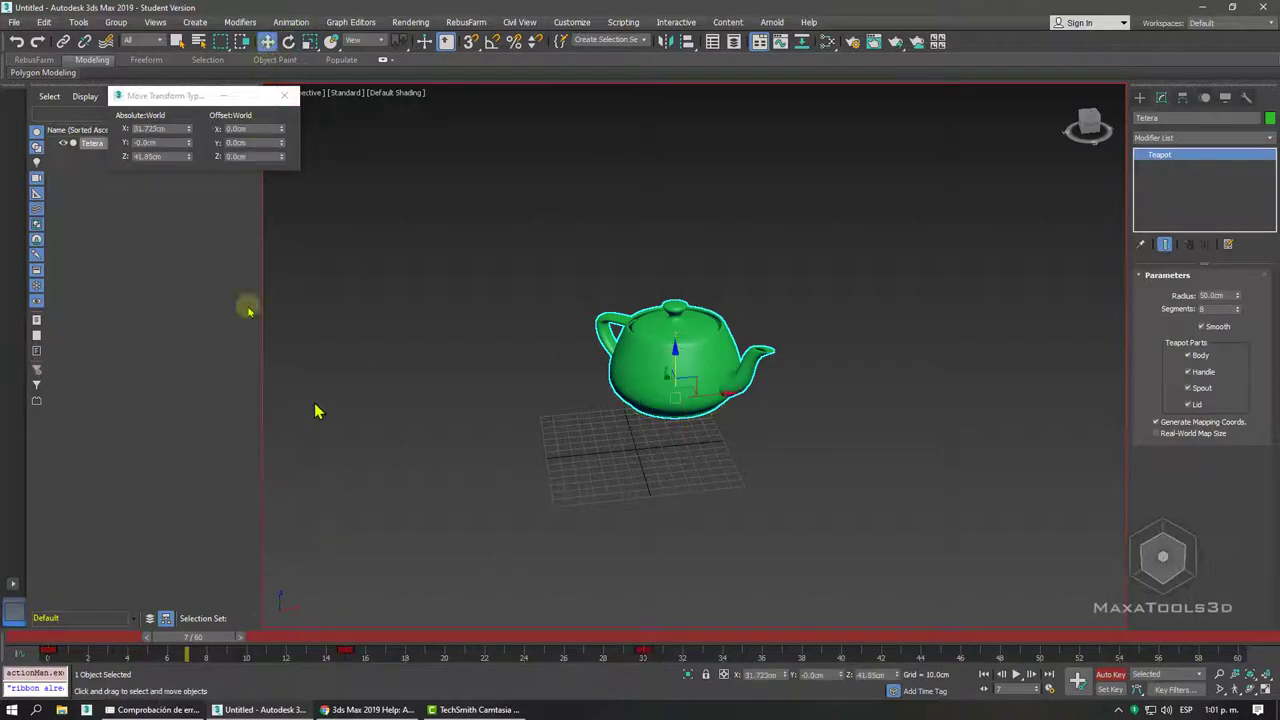
Filter the track bar to All Keys and open the Mini Curve Editor
{"action": "right_click", "coordinate": [231, 654]}
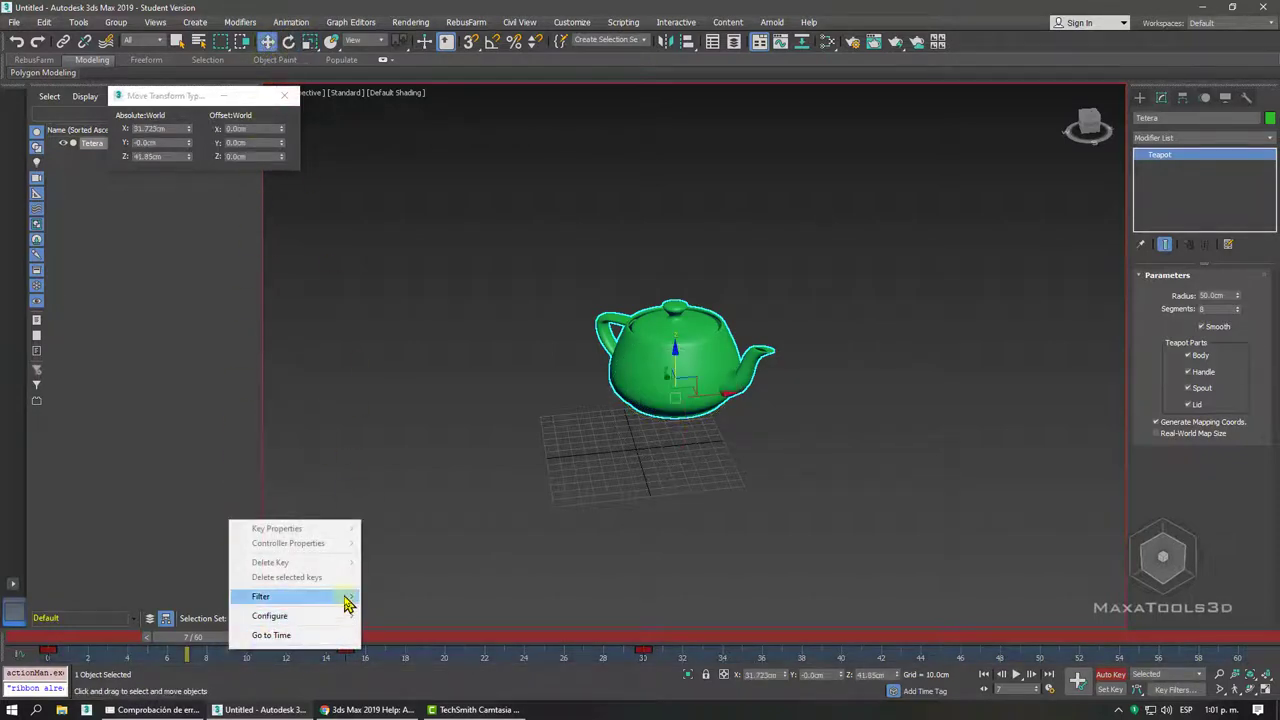
{"action": "mouse_move", "coordinate": [290, 596]}
{"action": "left_click", "coordinate": [396, 431]}
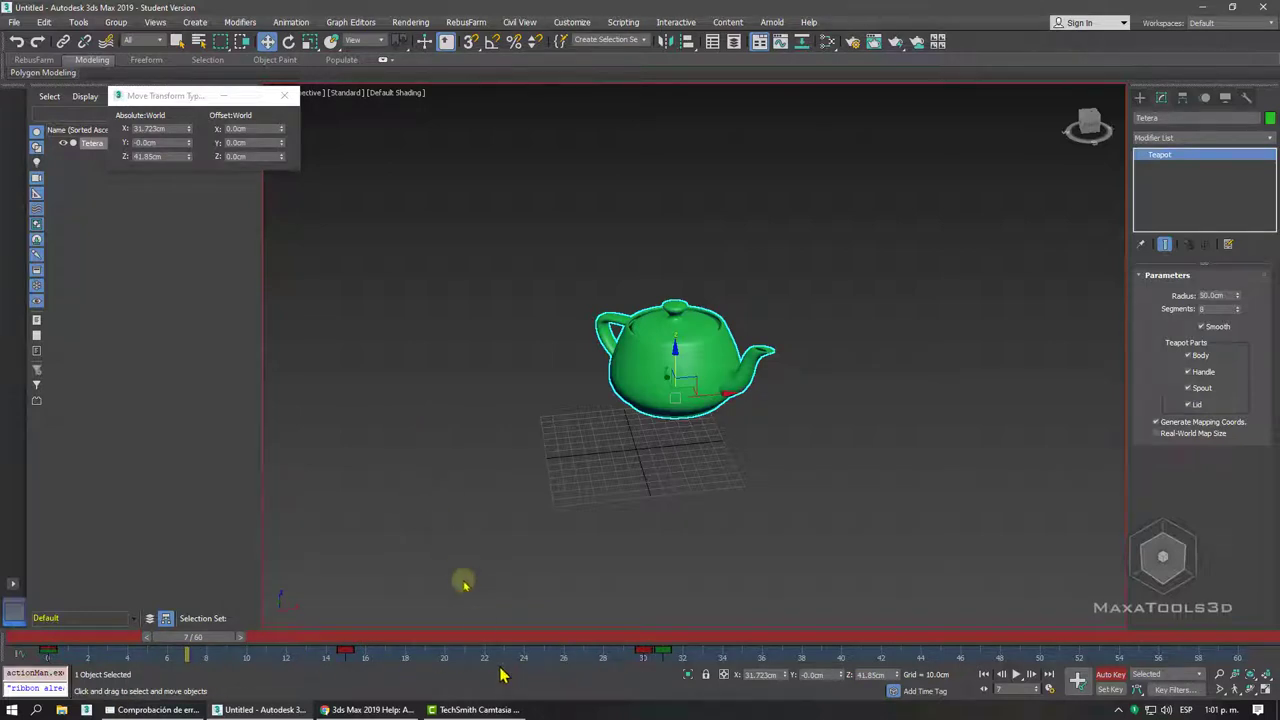
{"action": "left_click", "coordinate": [17, 652]}
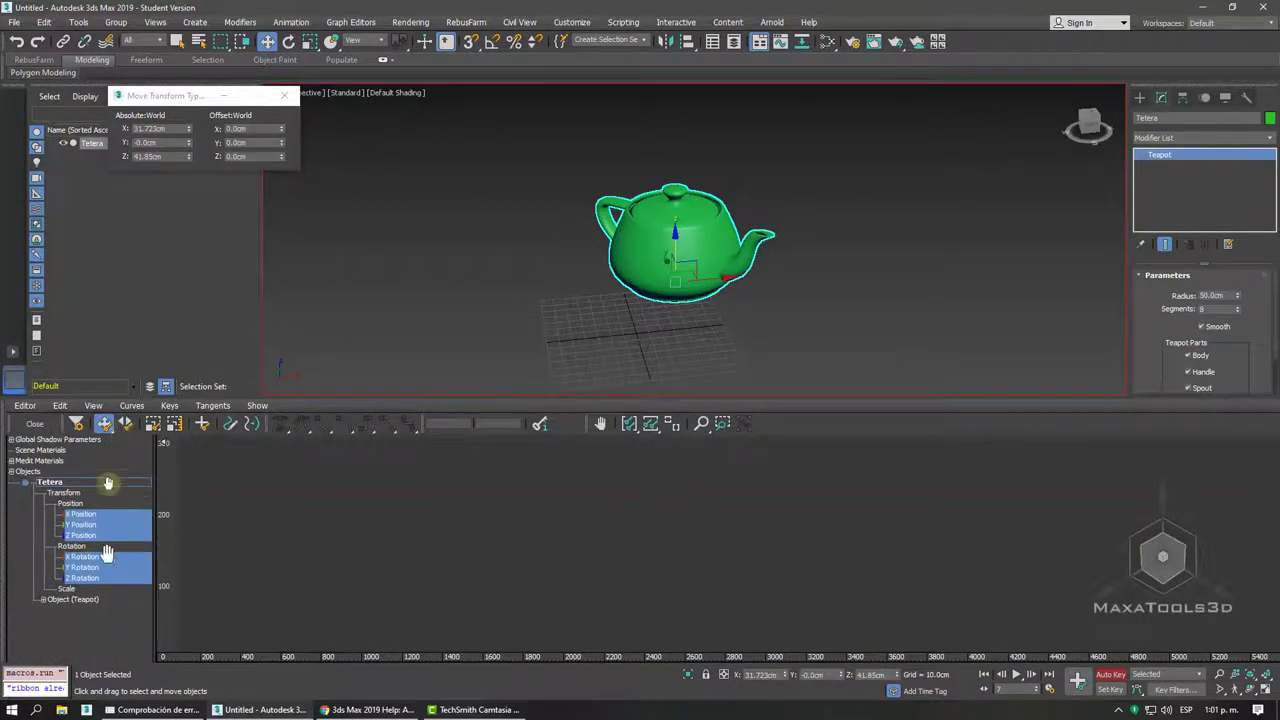
Display the X, Y and Z Rotation curves and frame them in the graph
{"action": "left_click", "coordinate": [88, 557]}
{"action": "left_click", "coordinate": [72, 547]}
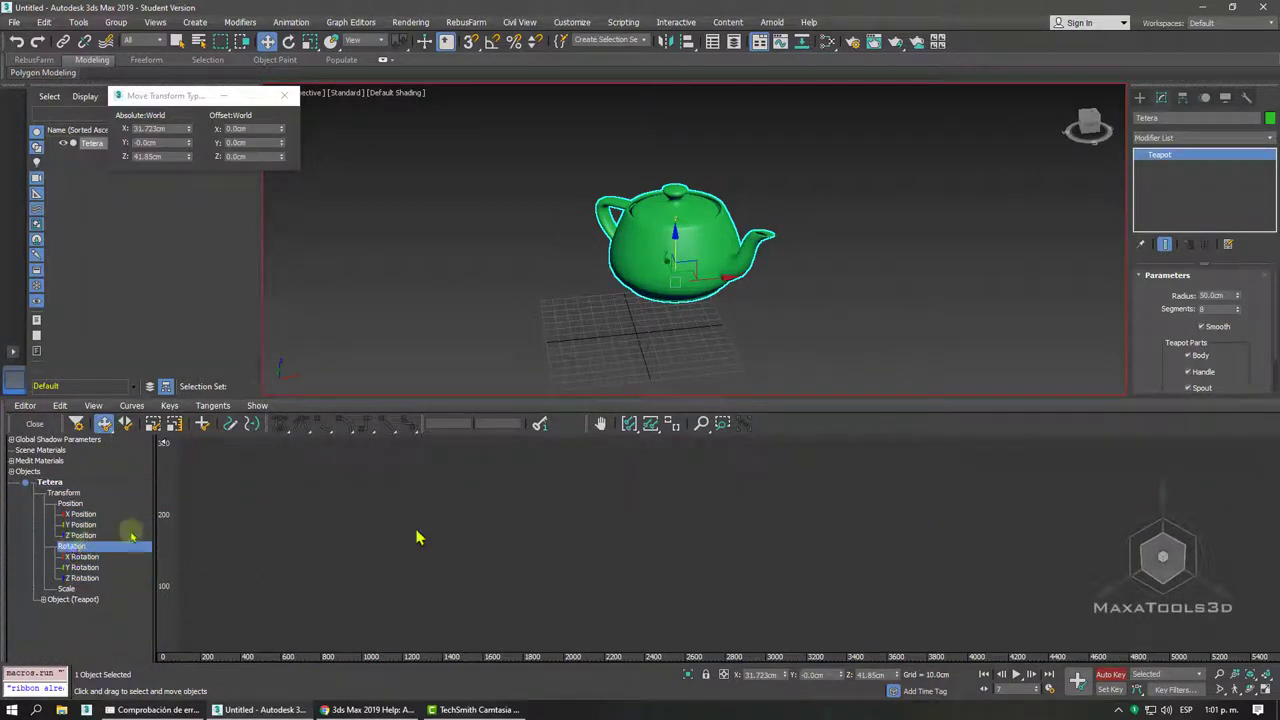
{"action": "left_click", "coordinate": [633, 424]}
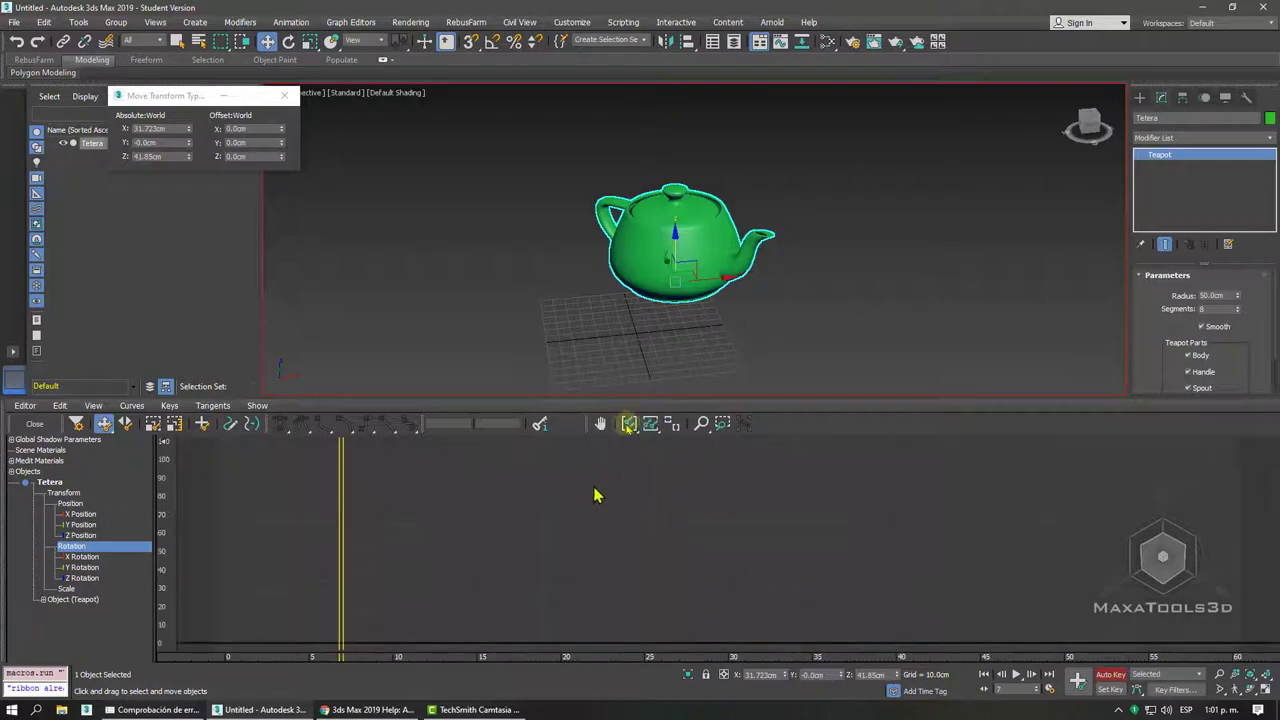
{"action": "left_click", "coordinate": [88, 557]}
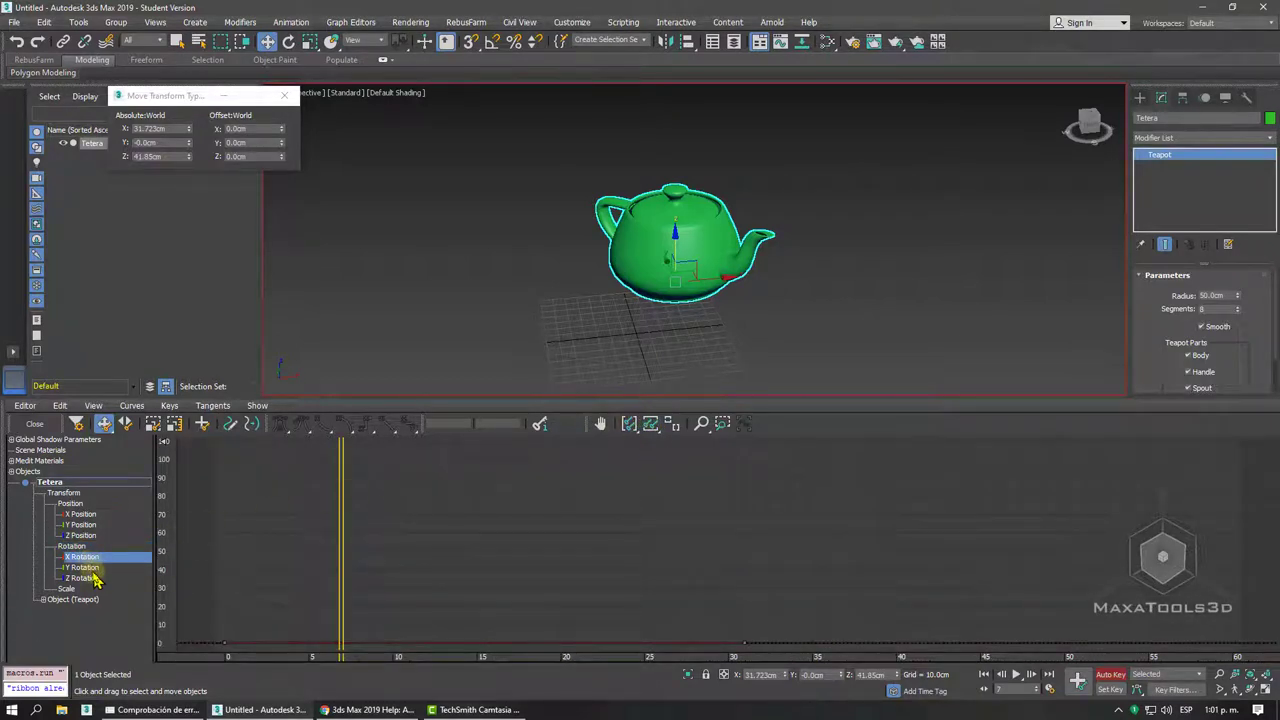
{"action": "left_click", "coordinate": [88, 568]}
{"action": "left_click", "coordinate": [88, 578]}
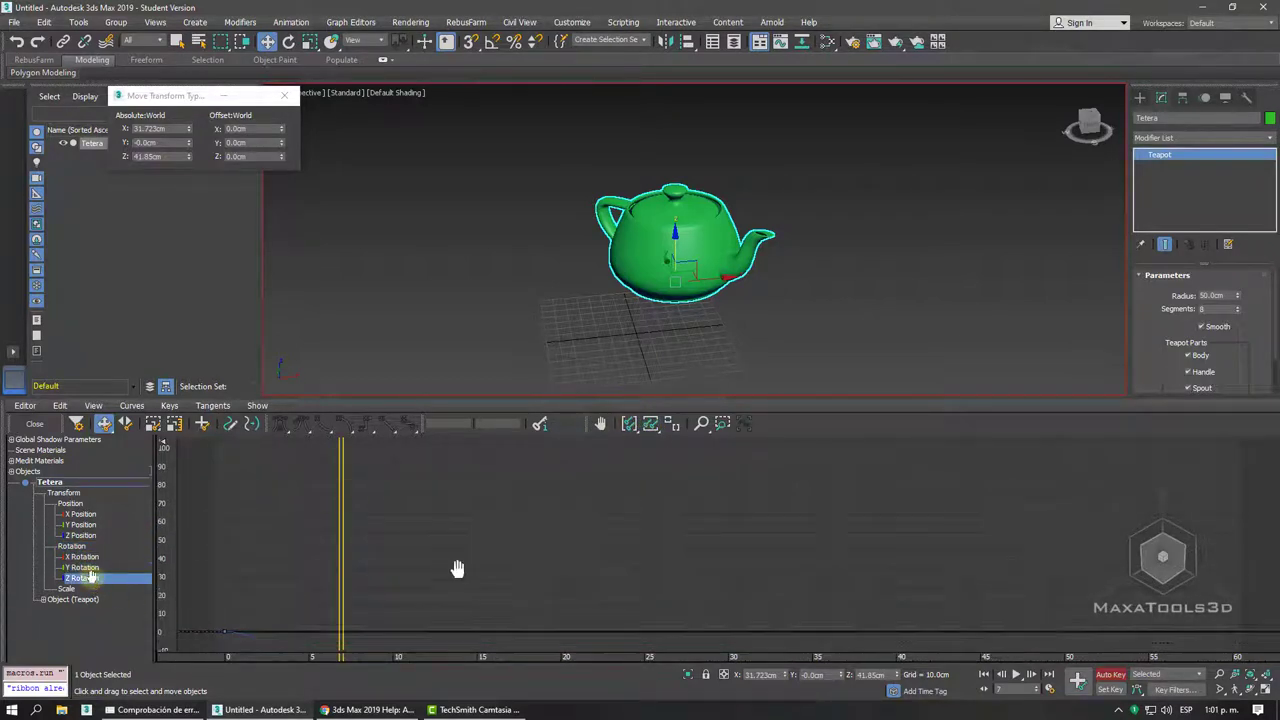
{"action": "mouse_move", "coordinate": [457, 563]}
{"action": "middle_mouse_down"}
{"action": "mouse_move", "coordinate": [617, 463]}
{"action": "mouse_move", "coordinate": [614, 551]}
{"action": "mouse_move", "coordinate": [643, 523]}
{"action": "mouse_move", "coordinate": [643, 563]}
{"action": "mouse_move", "coordinate": [646, 517]}
{"action": "mouse_move", "coordinate": [603, 551]}
{"action": "mouse_move", "coordinate": [650, 516]}
{"action": "mouse_move", "coordinate": [580, 566]}
{"action": "mouse_move", "coordinate": [603, 575]}
{"action": "middle_mouse_up"}
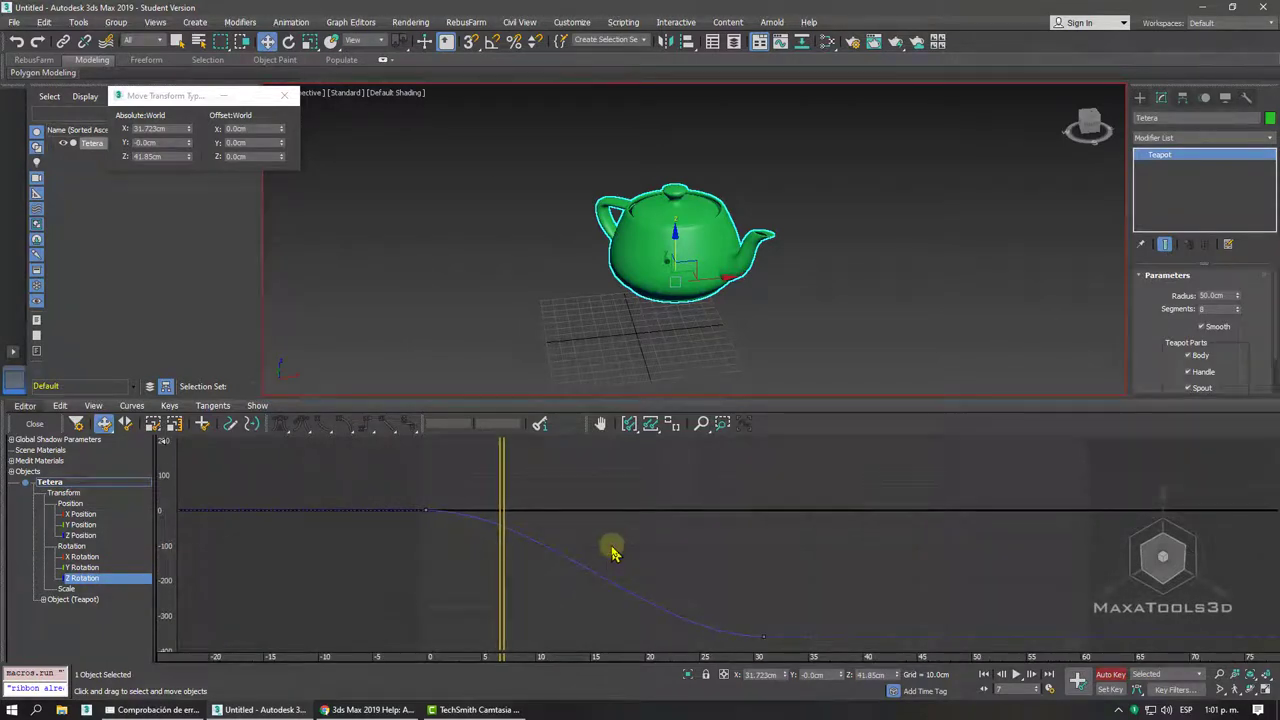
{"action": "scroll", "coordinate": [591, 547], "scroll_direction": "down", "scroll_amount": 1}
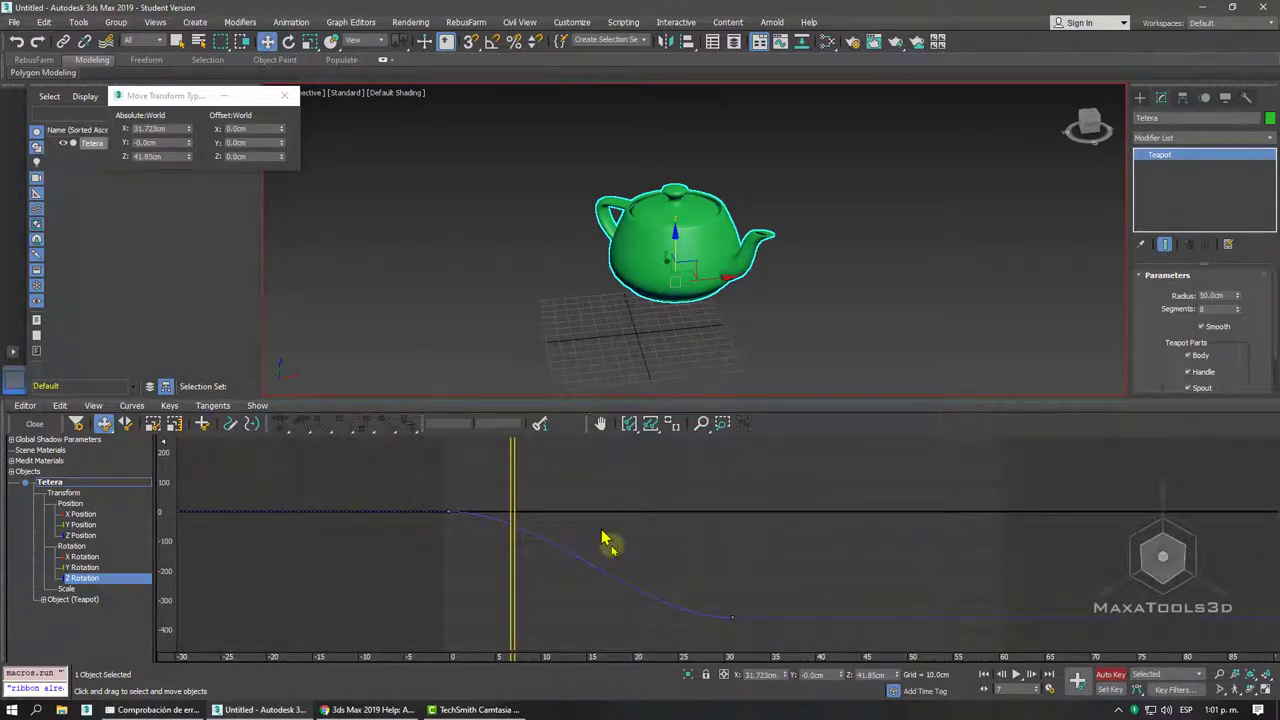
Move the first Z Rotation key to frame 30 and the last to frame 60 at -360
{"action": "left_click", "coordinate": [448, 514]}
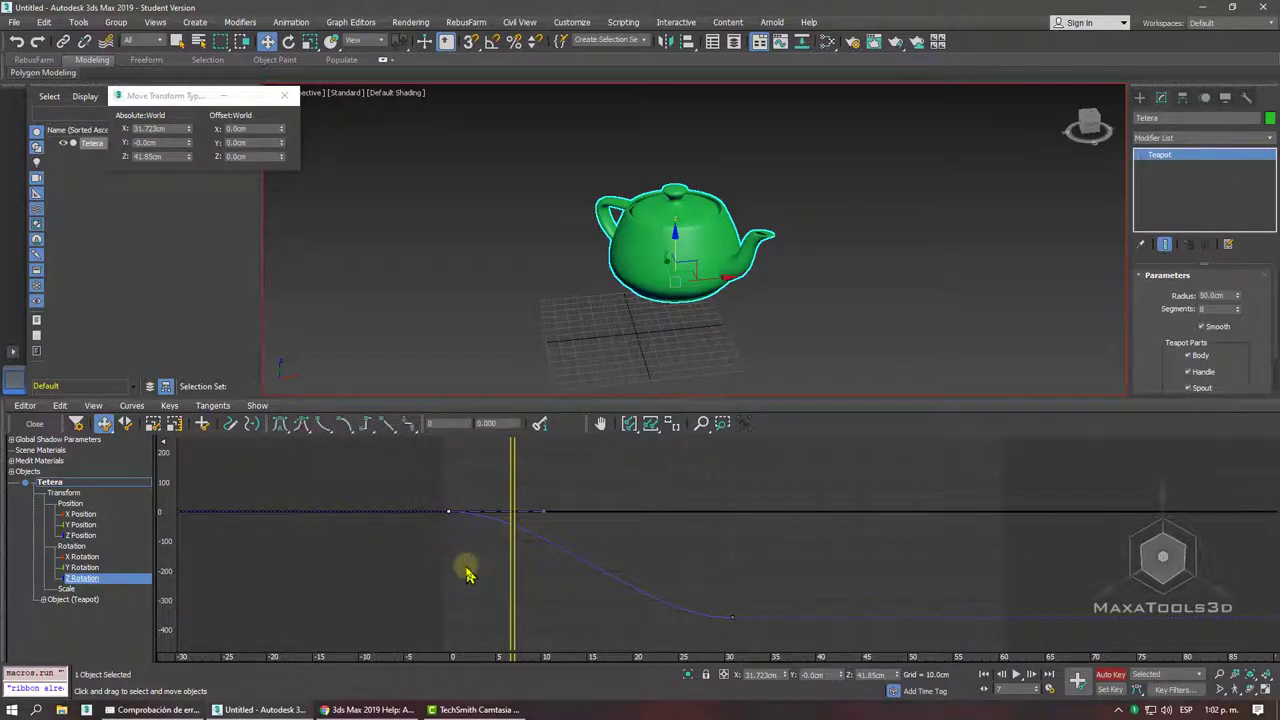
{"action": "mouse_move", "coordinate": [435, 480]}
{"action": "left_mouse_down"}
{"action": "mouse_move", "coordinate": [471, 570]}
{"action": "mouse_move", "coordinate": [468, 560]}
{"action": "left_mouse_up"}
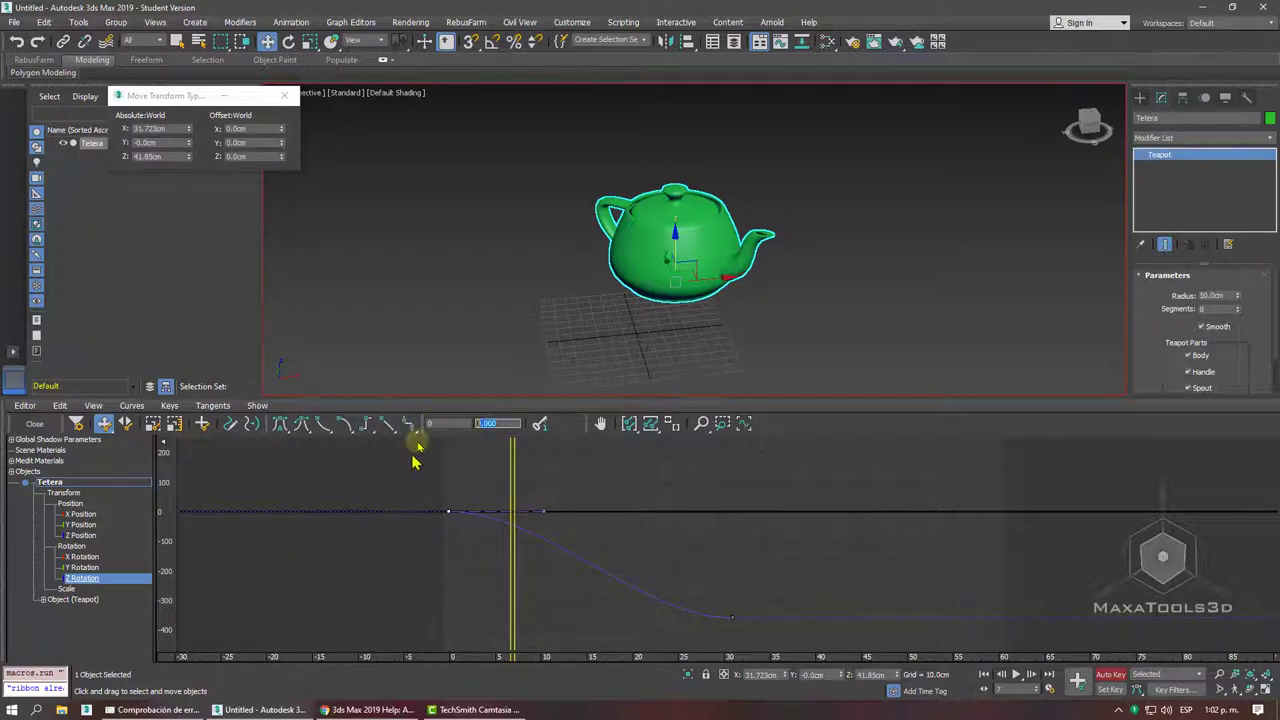
{"action": "left_click", "coordinate": [449, 566]}
{"action": "left_click", "coordinate": [448, 511]}
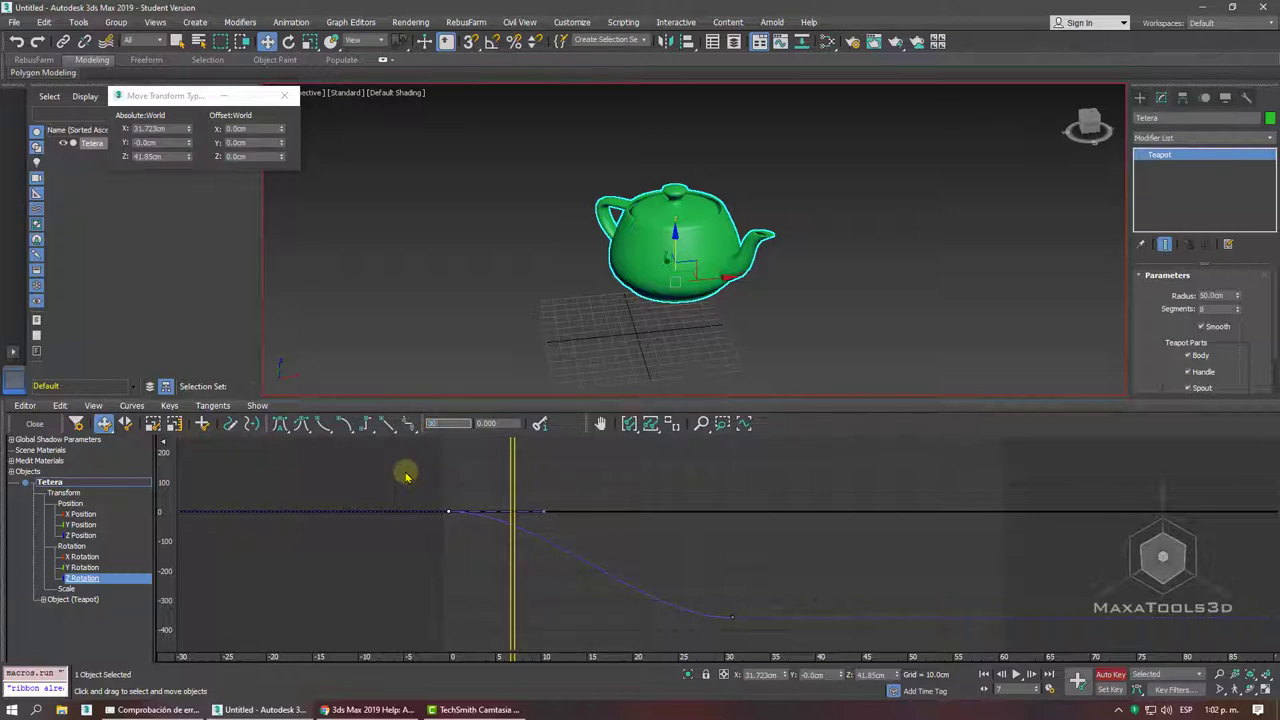
{"action": "key", "text": "Return"}
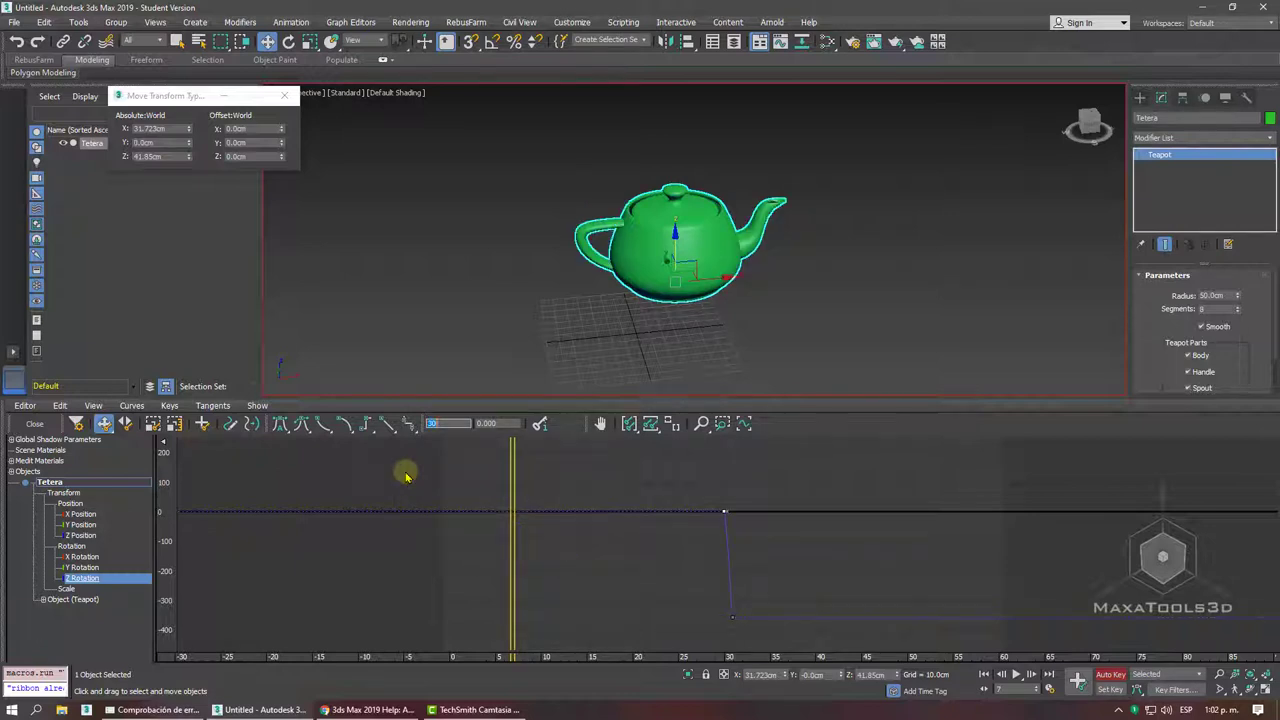
{"action": "left_click", "coordinate": [731, 616]}
{"action": "type", "text": "60"}
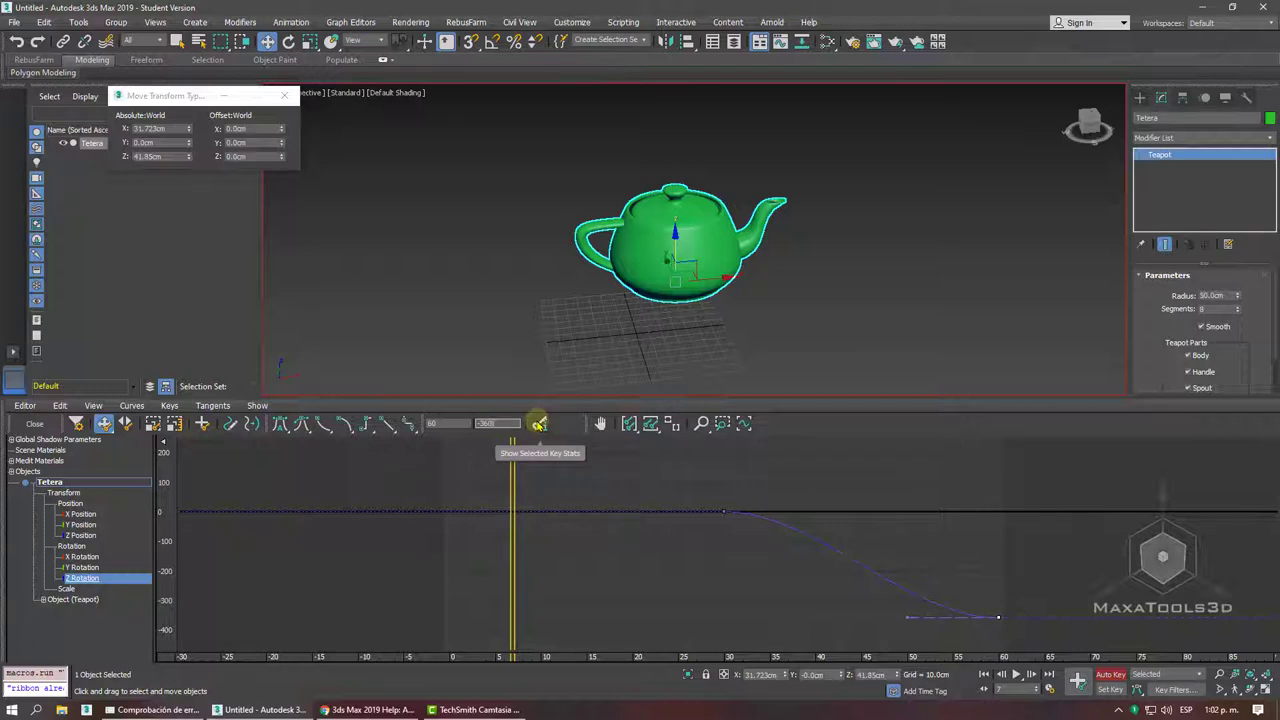
{"action": "left_click", "coordinate": [610, 505]}
Close the curve editor, rewind to frame 0 and play back the animation
{"action": "left_click", "coordinate": [38, 426]}
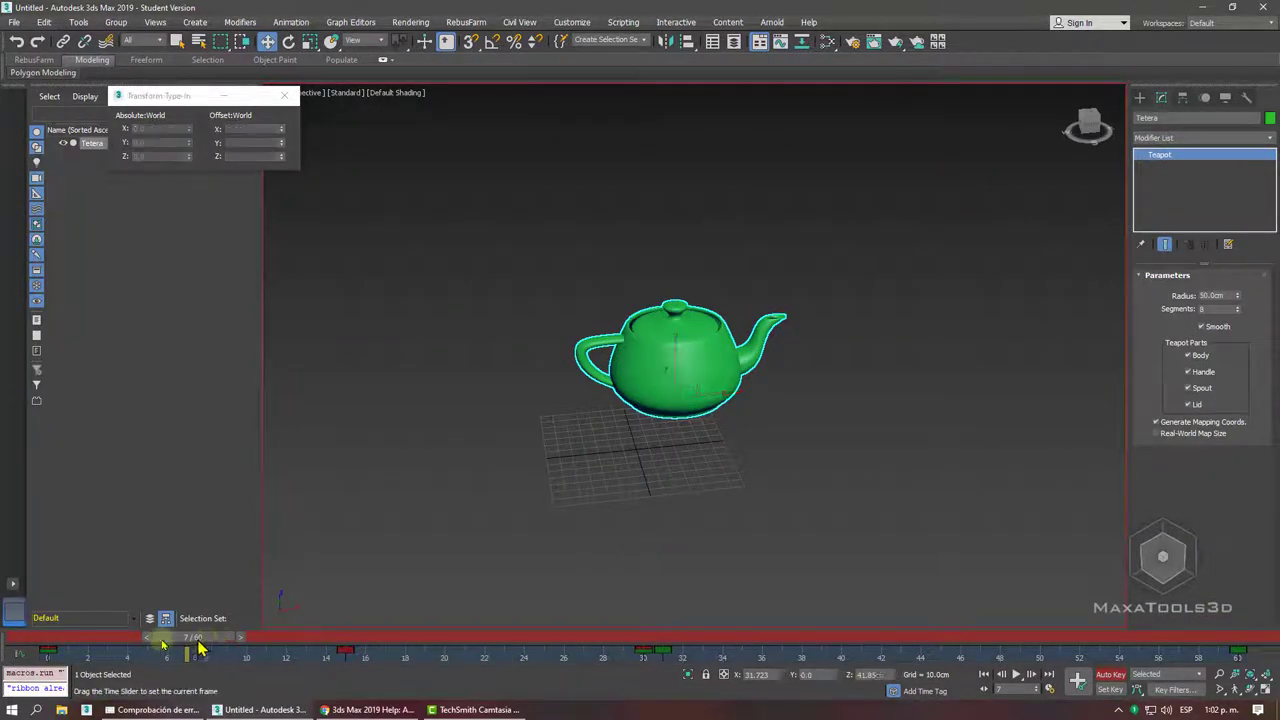
{"action": "left_click_drag", "start_coordinate": [160, 641], "coordinate": [40, 641]}
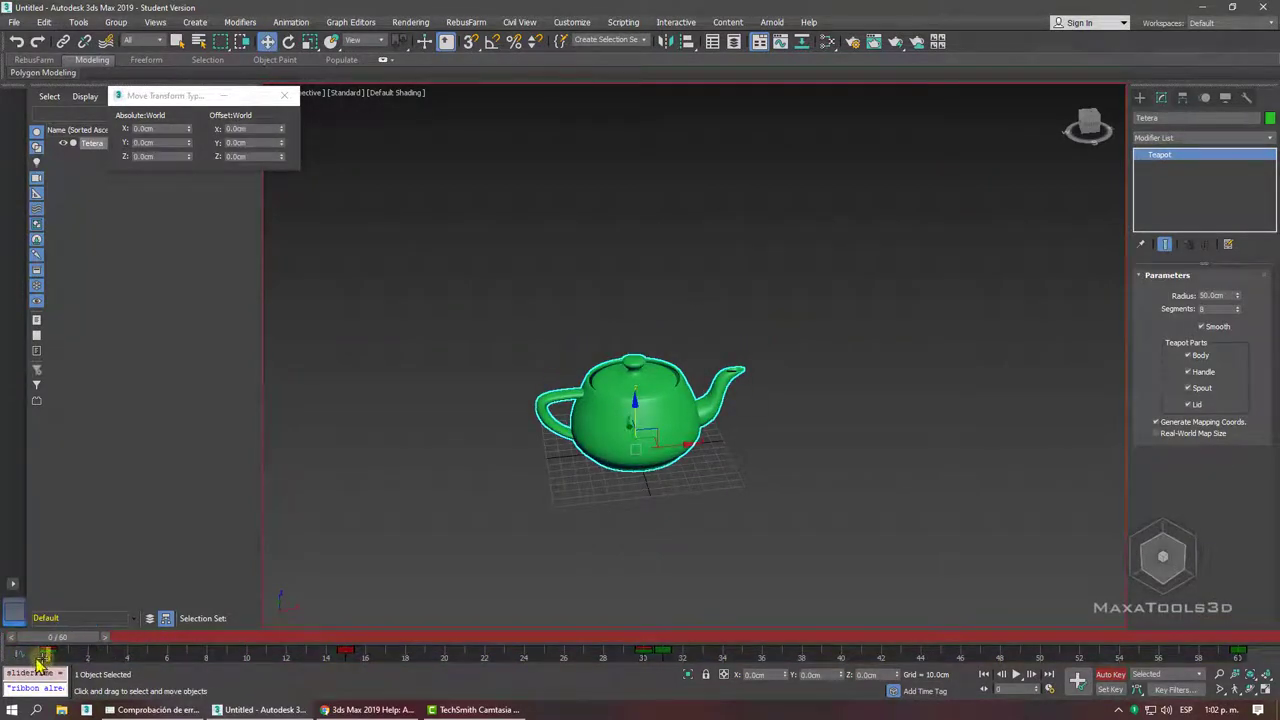
{"action": "left_click", "coordinate": [1015, 675]}
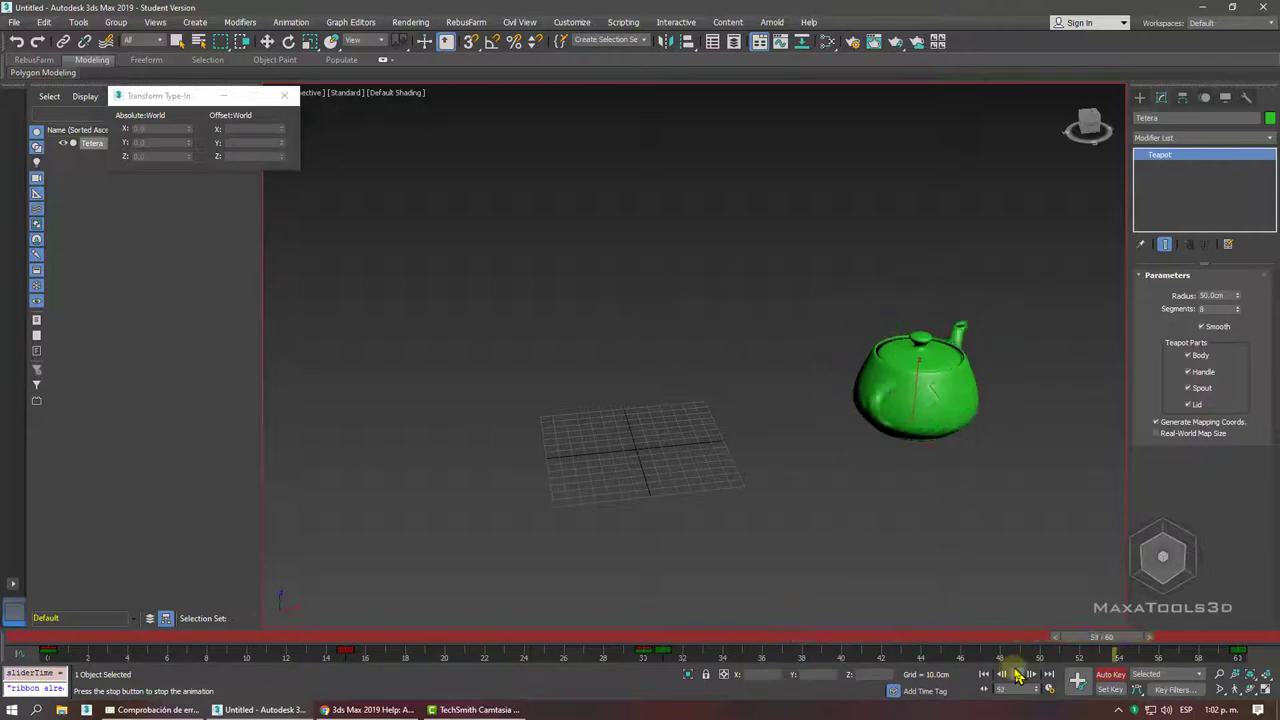
{"action": "left_click", "coordinate": [1018, 675]}
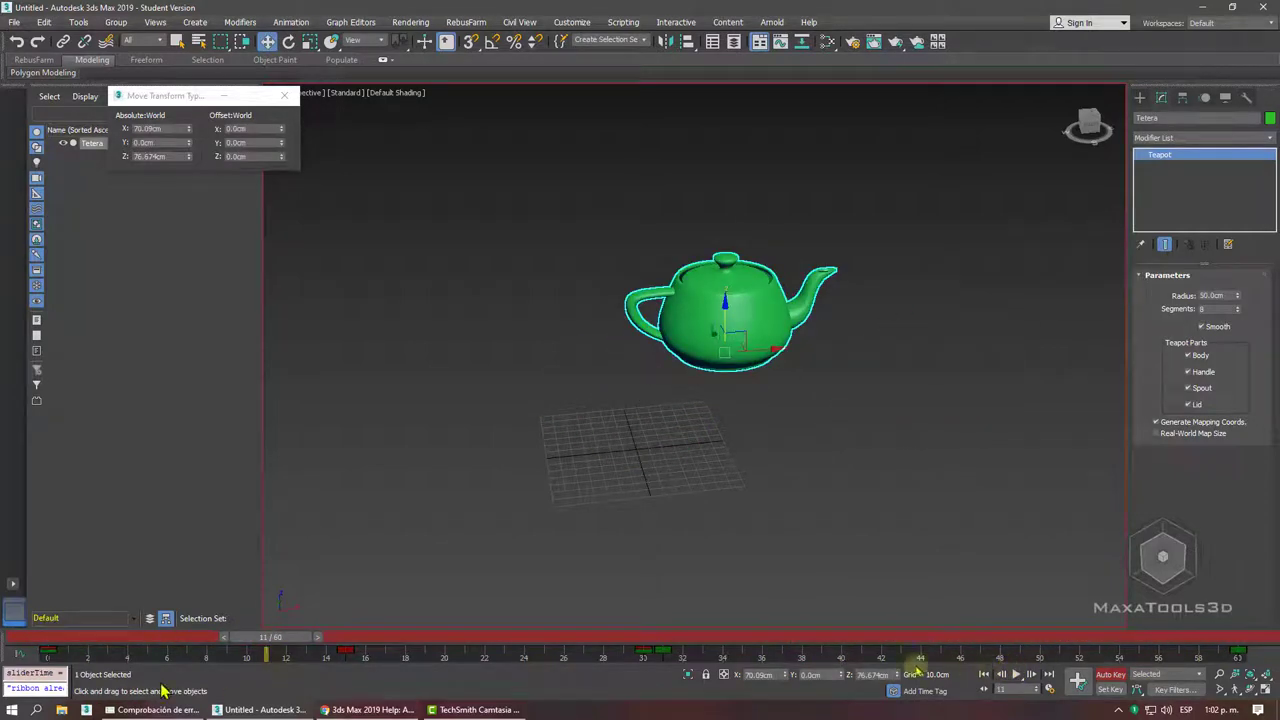
Reopen the Mini Curve Editor, fit the graph and inspect the Y Rotation keys
{"action": "left_click", "coordinate": [15, 653]}
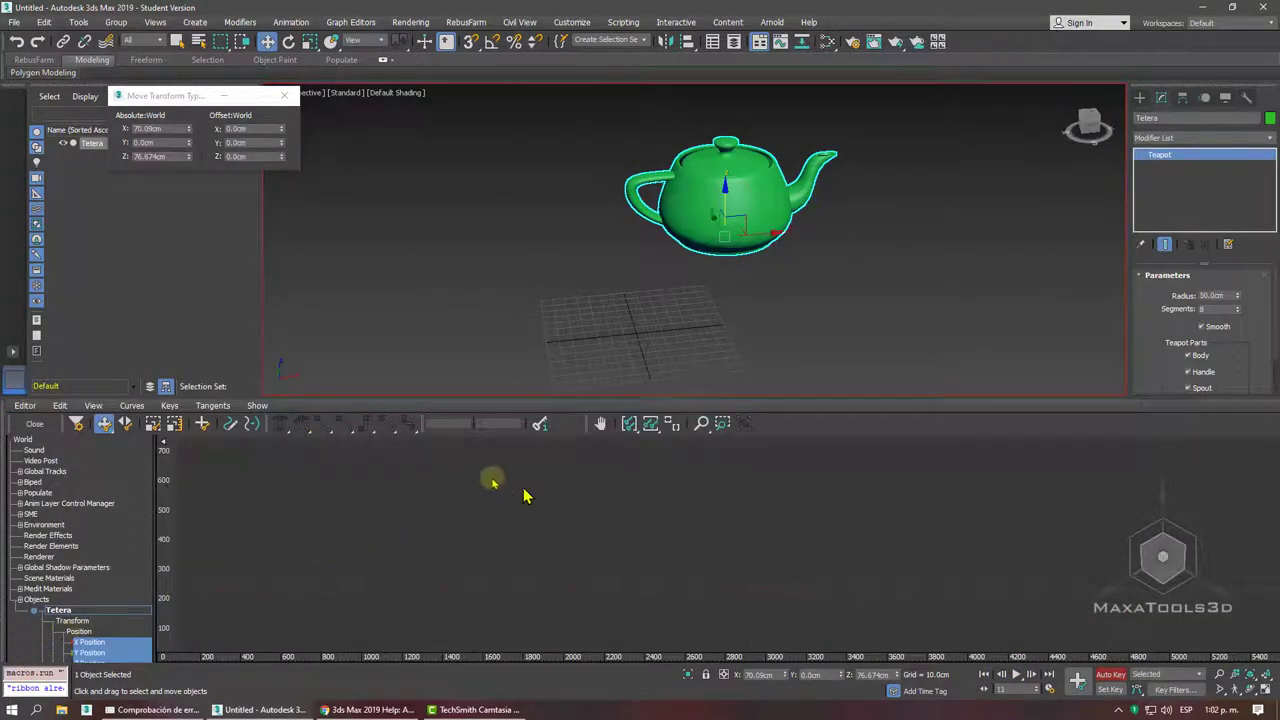
{"action": "left_click", "coordinate": [630, 428]}
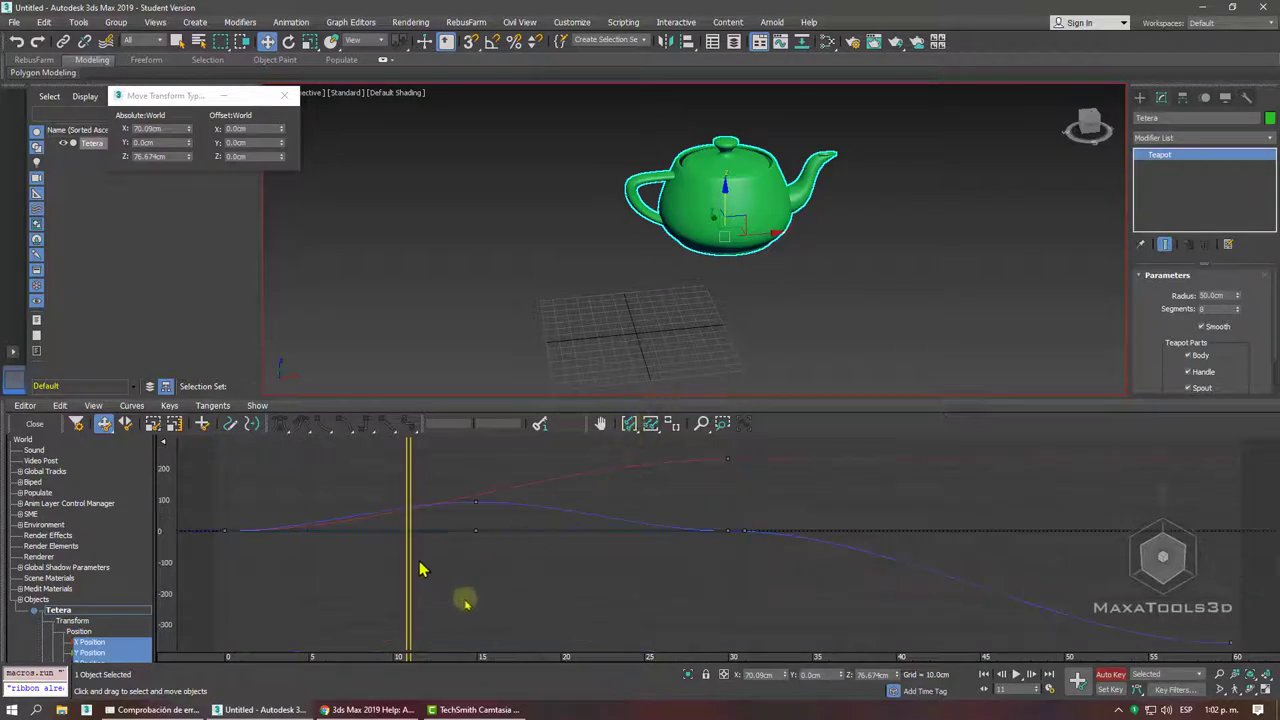
{"action": "scroll", "coordinate": [126, 563], "scroll_direction": "down", "scroll_amount": 3}
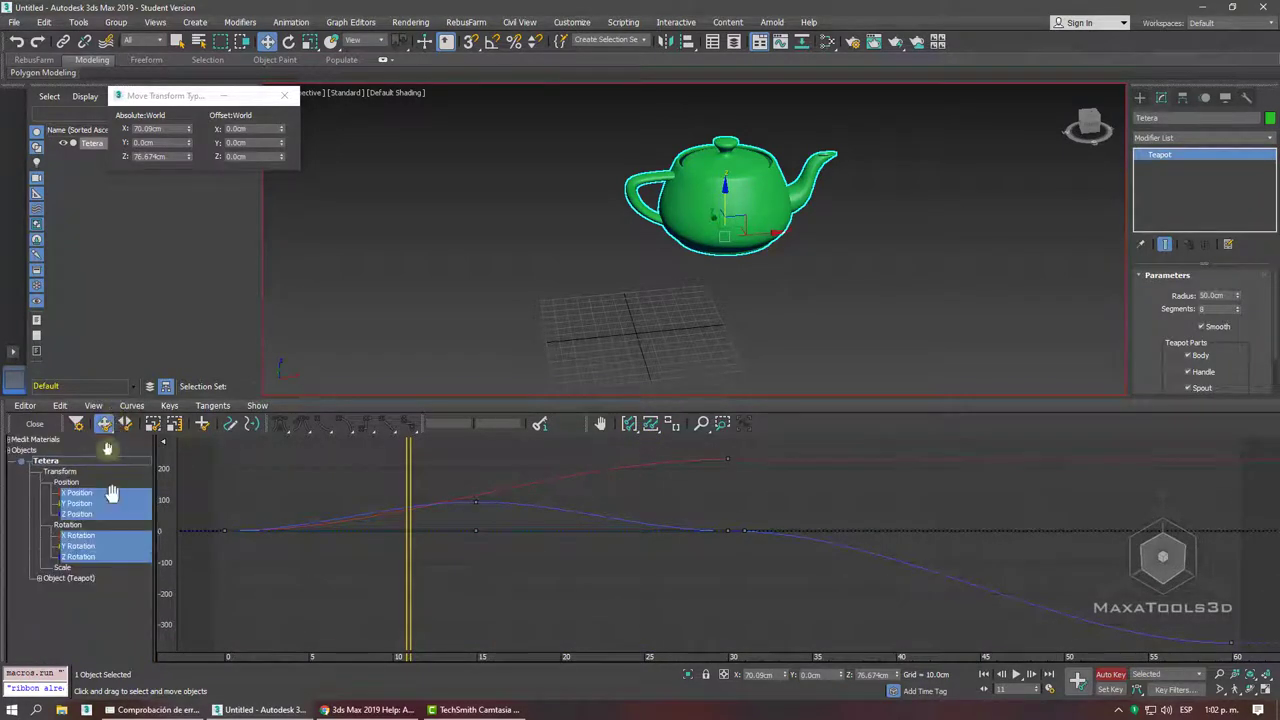
{"action": "left_click", "coordinate": [85, 536]}
{"action": "left_click", "coordinate": [89, 546]}
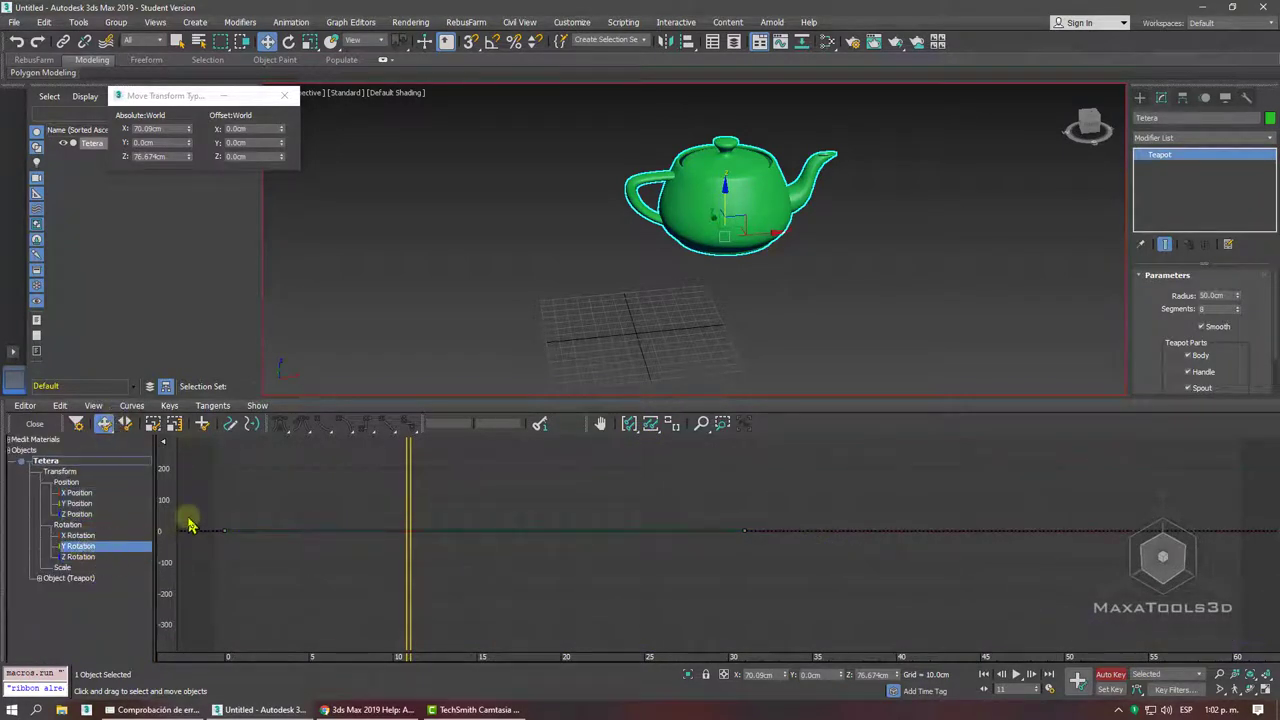
{"action": "left_click_drag", "start_coordinate": [186, 520], "coordinate": [246, 588]}
{"action": "left_click_drag", "start_coordinate": [209, 508], "coordinate": [252, 600]}
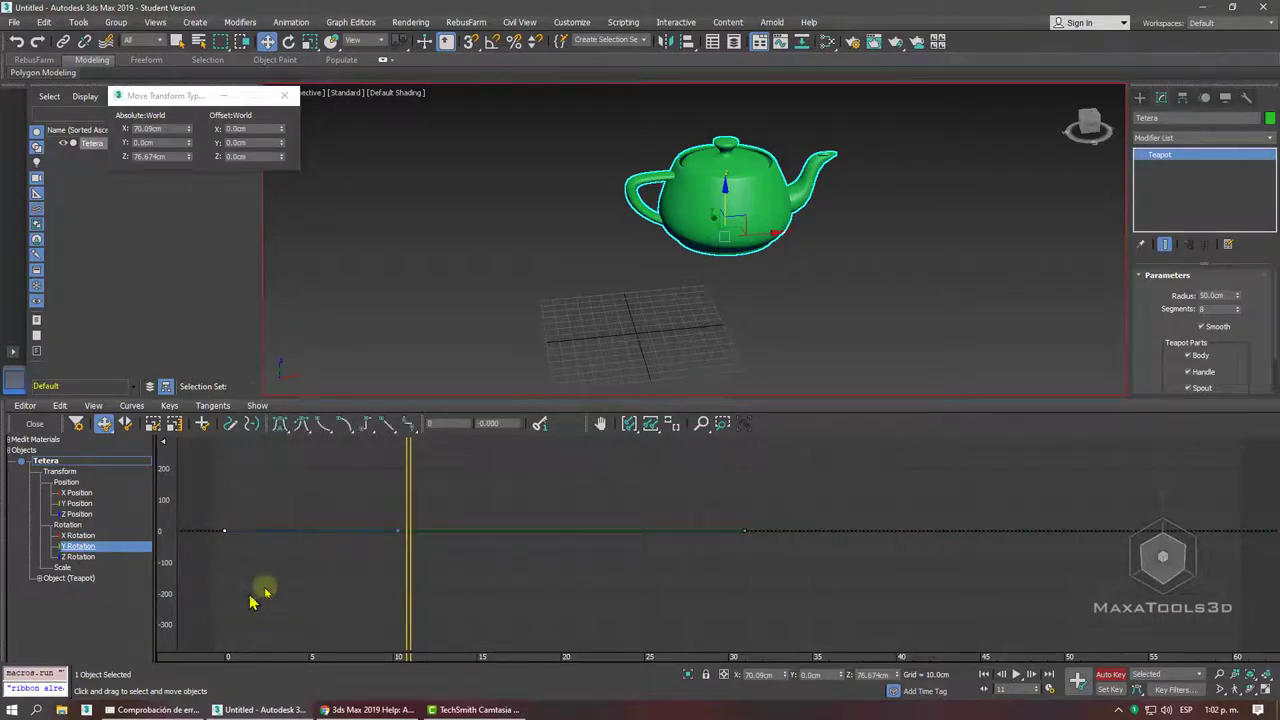
Compare the X, Y and Z Rotation curves, selecting keys on X and Y
{"action": "left_click", "coordinate": [80, 556]}
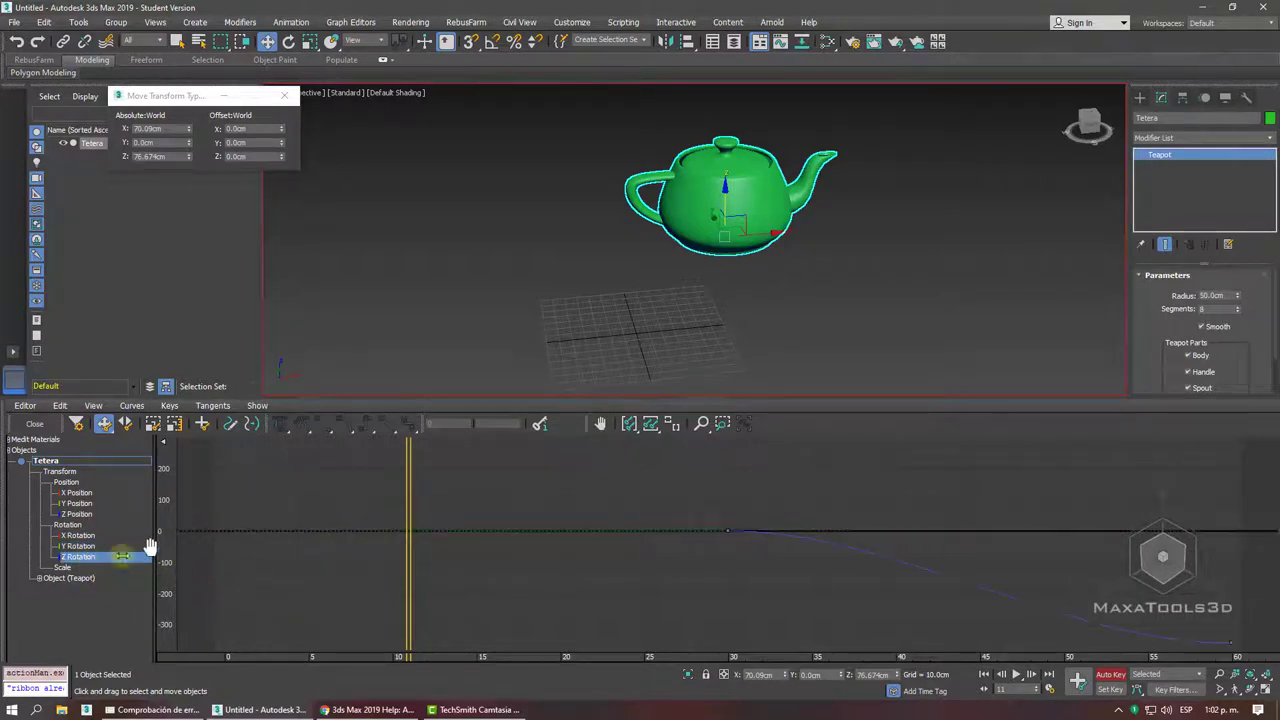
{"action": "left_click", "coordinate": [88, 535]}
{"action": "left_click_drag", "start_coordinate": [193, 510], "coordinate": [332, 566]}
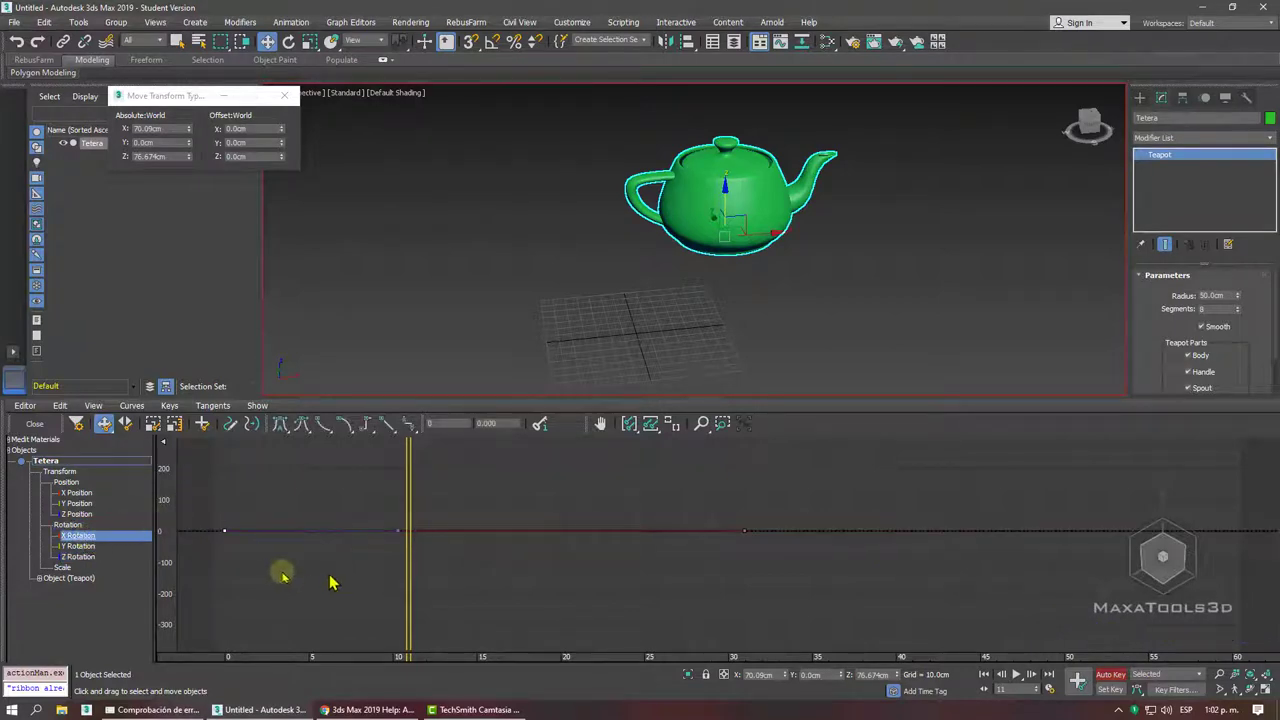
{"action": "left_click", "coordinate": [78, 546]}
{"action": "left_click_drag", "start_coordinate": [640, 495], "coordinate": [882, 612]}
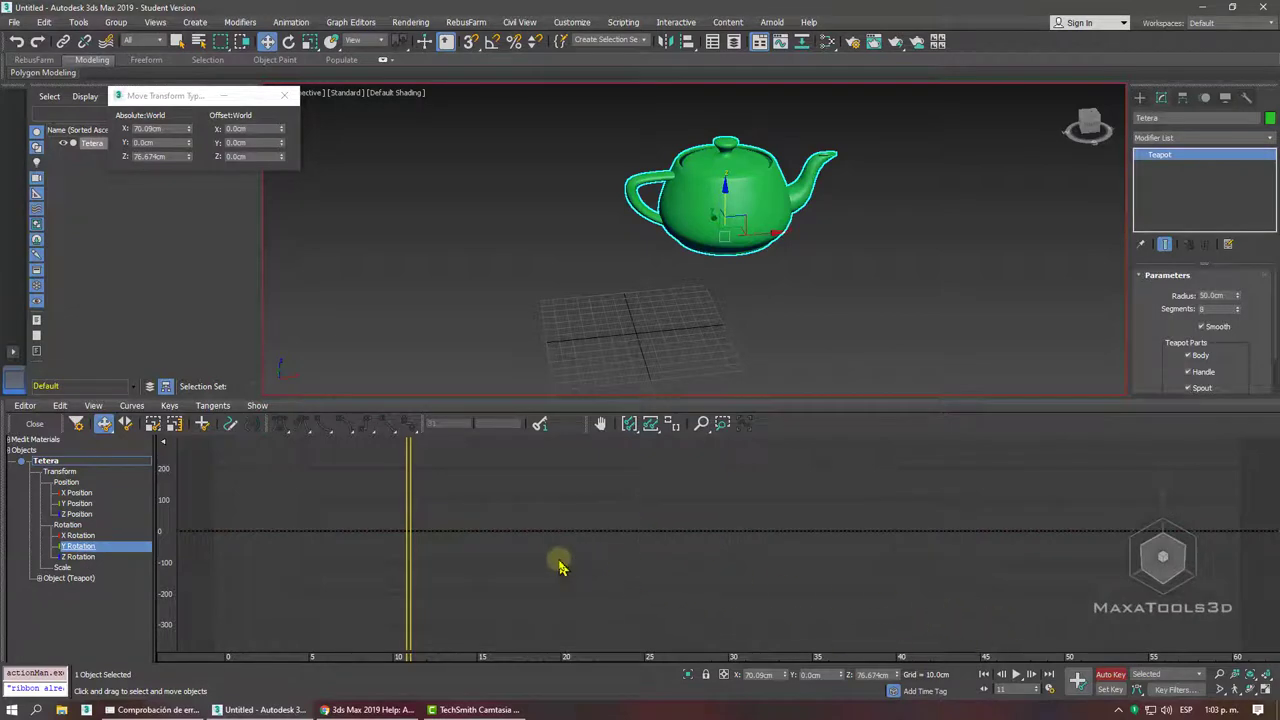
{"action": "left_click", "coordinate": [84, 538]}
{"action": "left_click", "coordinate": [78, 546]}
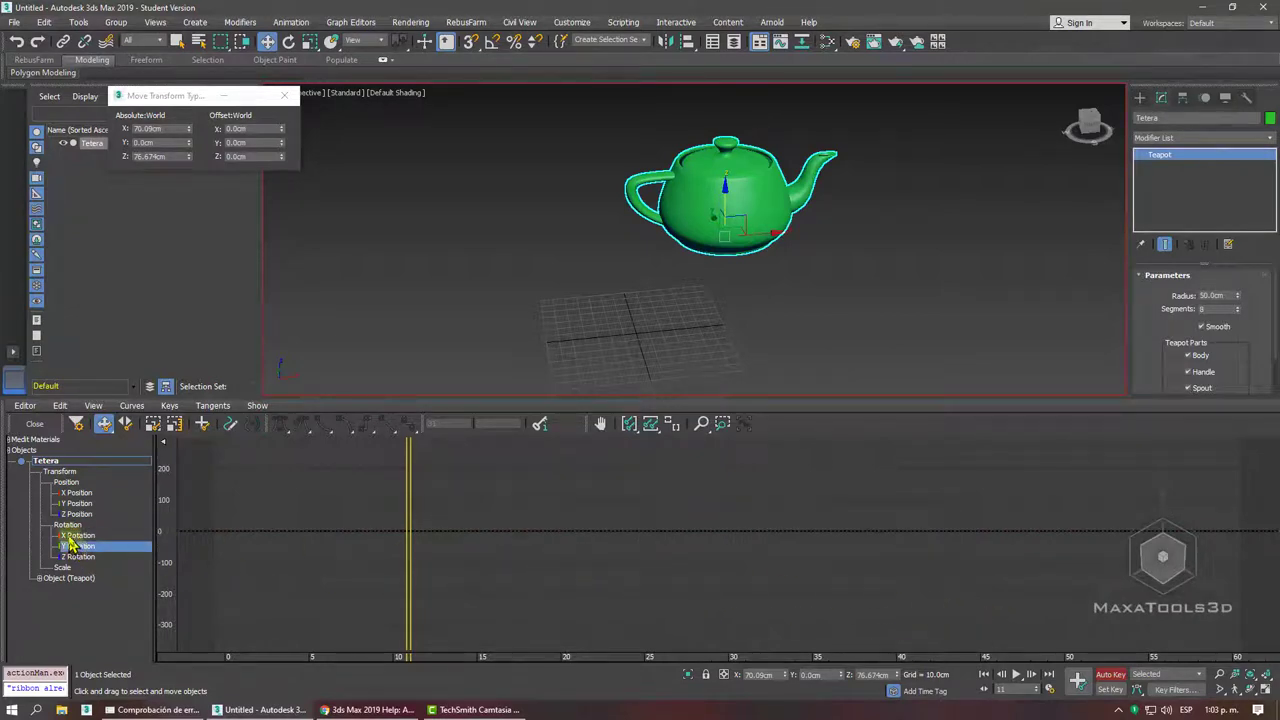
{"action": "left_click", "coordinate": [78, 536]}
{"action": "left_click", "coordinate": [78, 546]}
{"action": "left_click", "coordinate": [78, 536]}
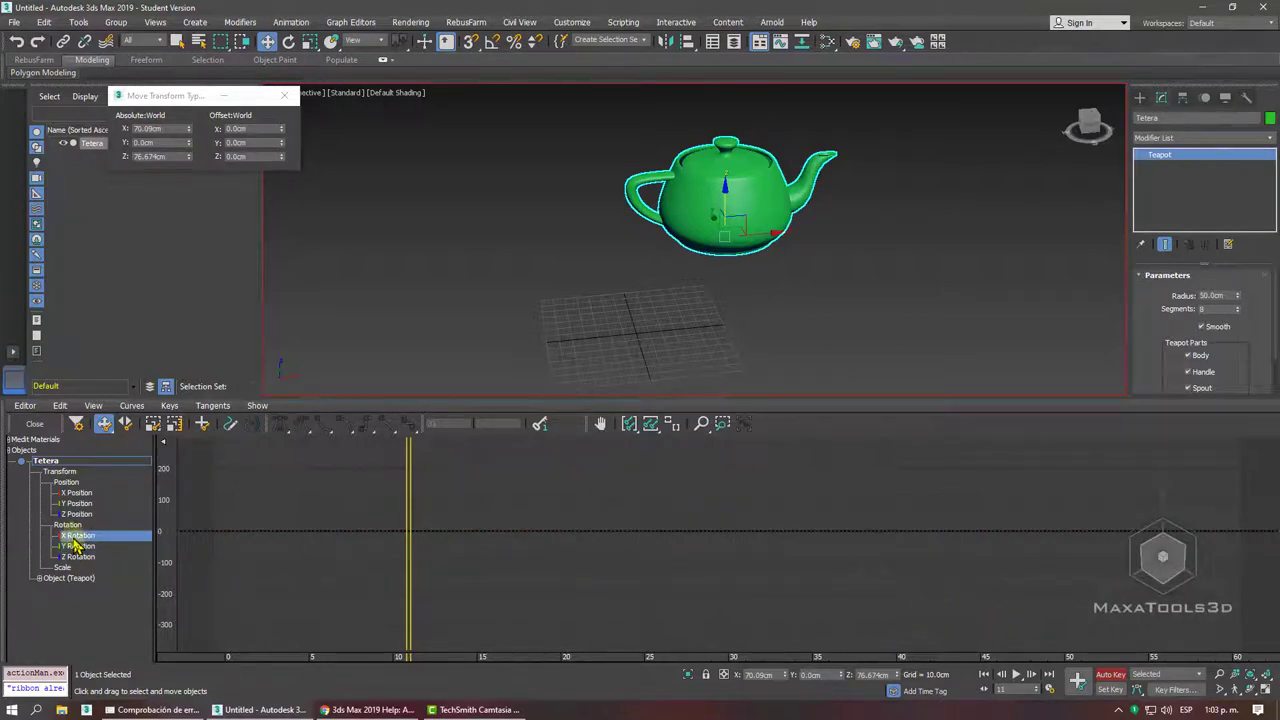
End on the Z Rotation curve with no keys selected and close the curve editor
{"action": "left_click", "coordinate": [118, 556]}
{"action": "left_click", "coordinate": [663, 500]}
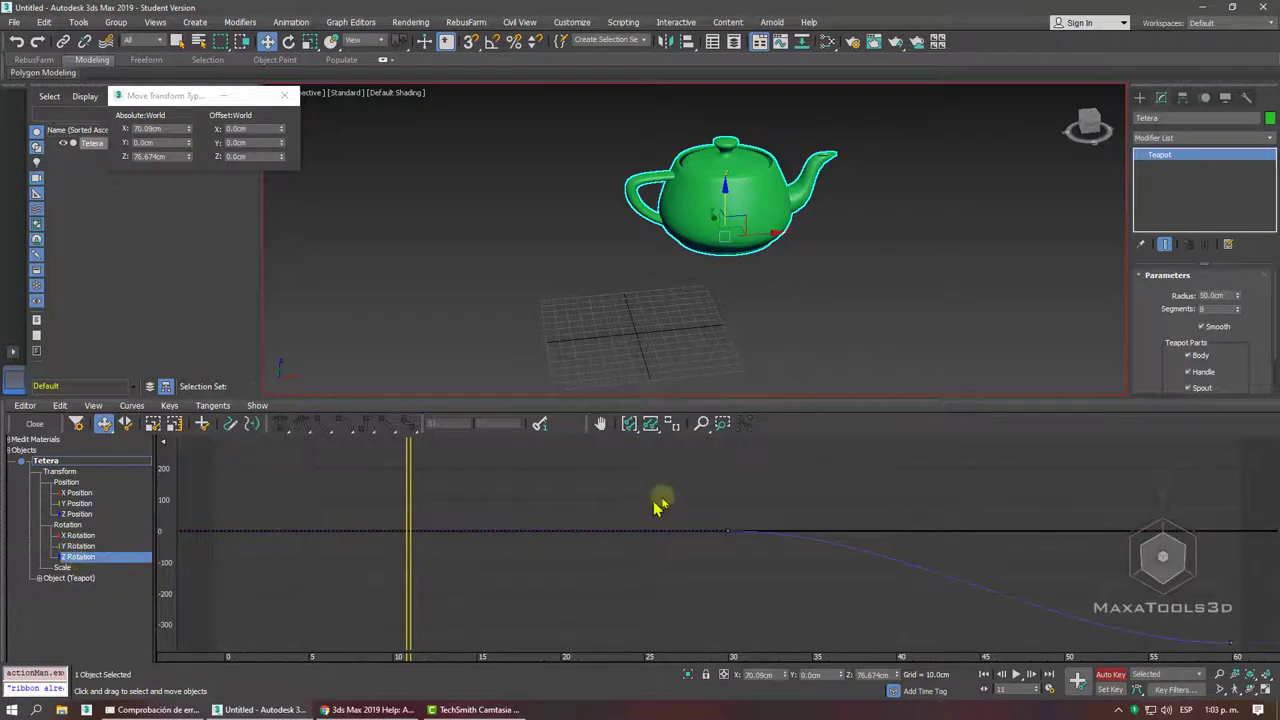
{"action": "left_click", "coordinate": [679, 607]}
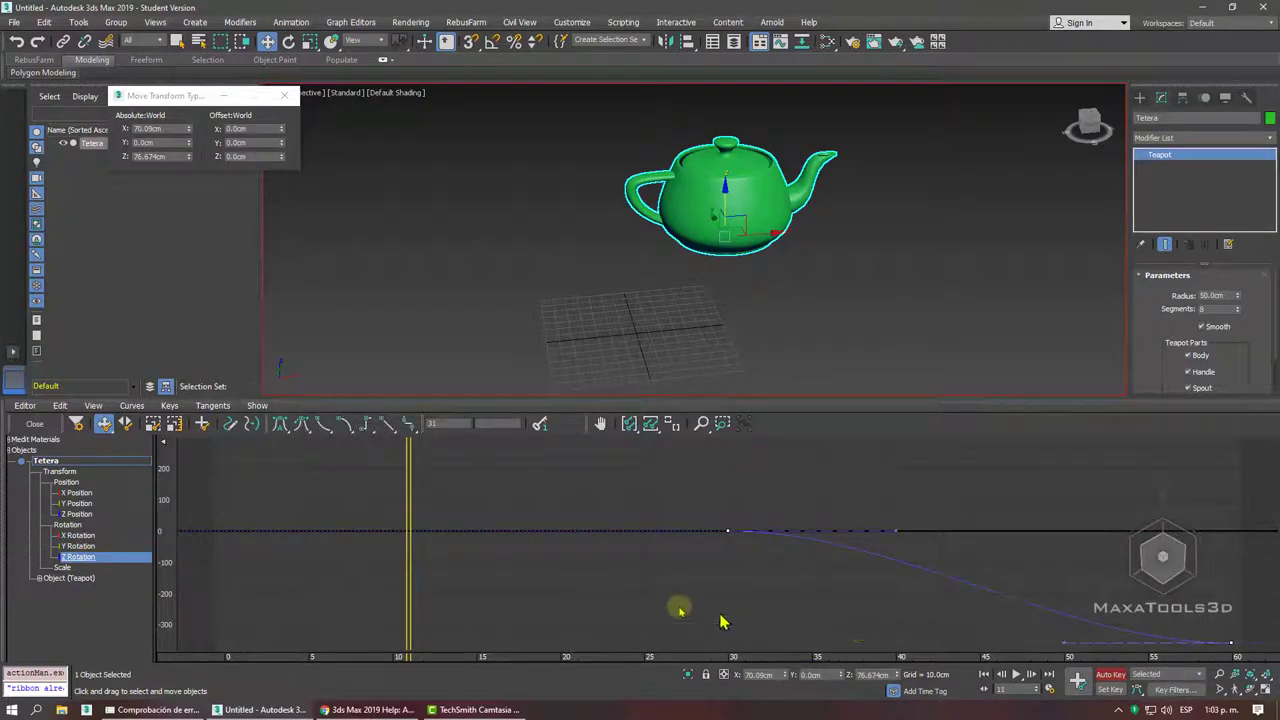
{"action": "left_click", "coordinate": [33, 424]}
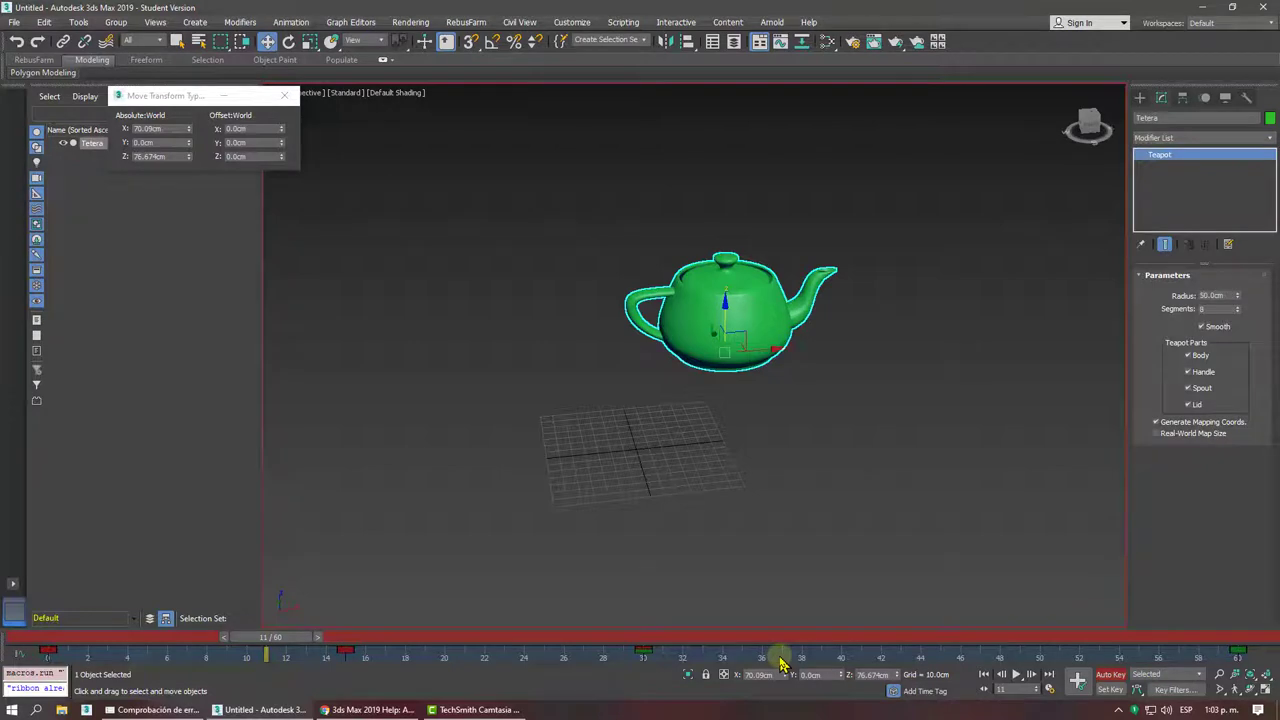
Scrub through the animation between frames 16 and 32
{"action": "mouse_move", "coordinate": [780, 663]}
{"action": "left_mouse_down"}
{"action": "mouse_move", "coordinate": [14, 646]}
{"action": "mouse_move", "coordinate": [1134, 617]}
{"action": "mouse_move", "coordinate": [309, 642]}
{"action": "mouse_move", "coordinate": [1057, 443]}
{"action": "left_mouse_up"}
{"action": "key", "text": "w"}
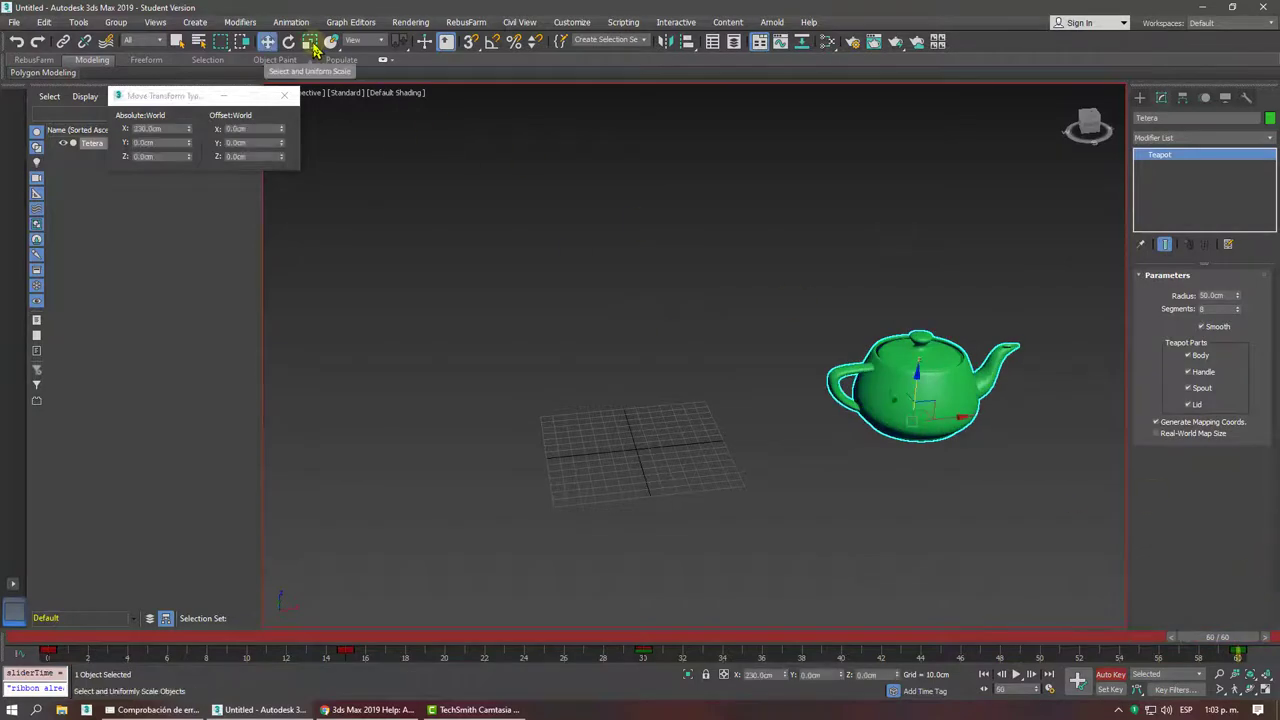
{"action": "mouse_move", "coordinate": [757, 634]}
{"action": "left_mouse_down"}
{"action": "mouse_move", "coordinate": [263, 614]}
{"action": "mouse_move", "coordinate": [725, 544]}
{"action": "left_mouse_up"}
Frame and zoom on the teapot, then extend the animation to about 102 frames
{"action": "key", "text": "w"}
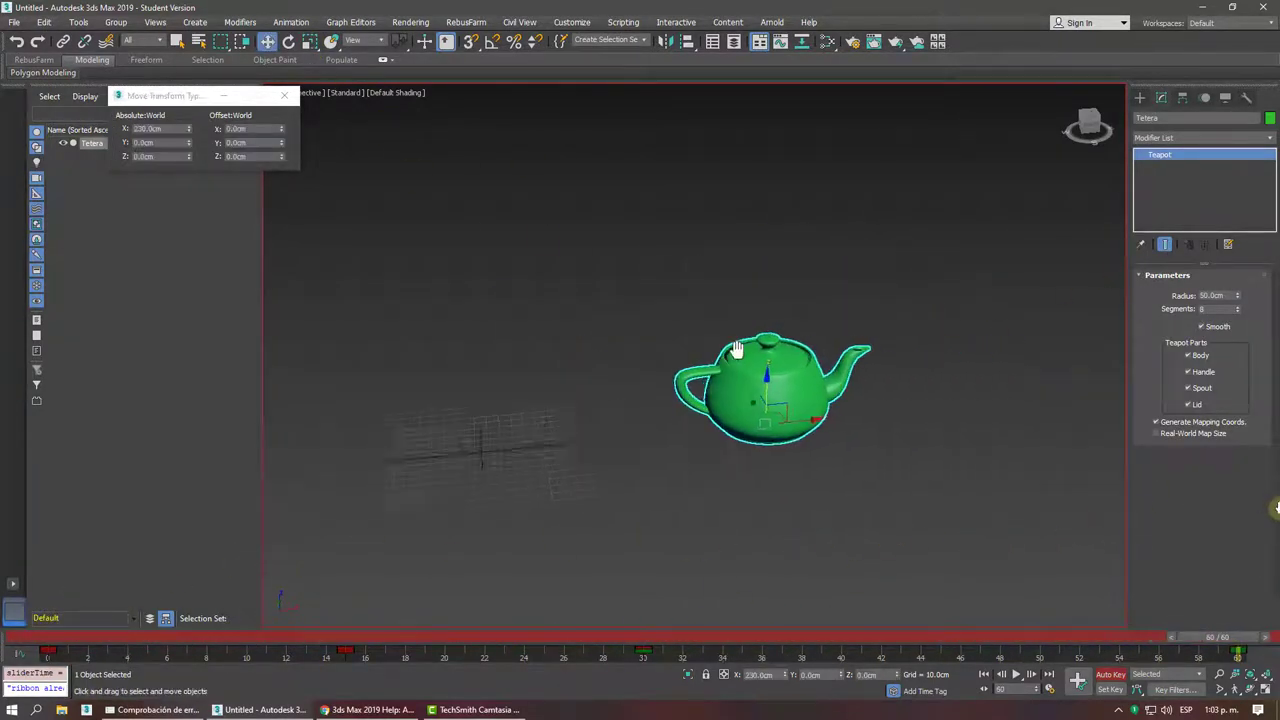
{"action": "middle_click_drag", "start_coordinate": [687, 408], "coordinate": [587, 333]}
{"action": "scroll", "coordinate": [751, 386], "scroll_direction": "up", "scroll_amount": 3}
{"action": "scroll", "coordinate": [654, 374], "scroll_direction": "up", "scroll_amount": 3}
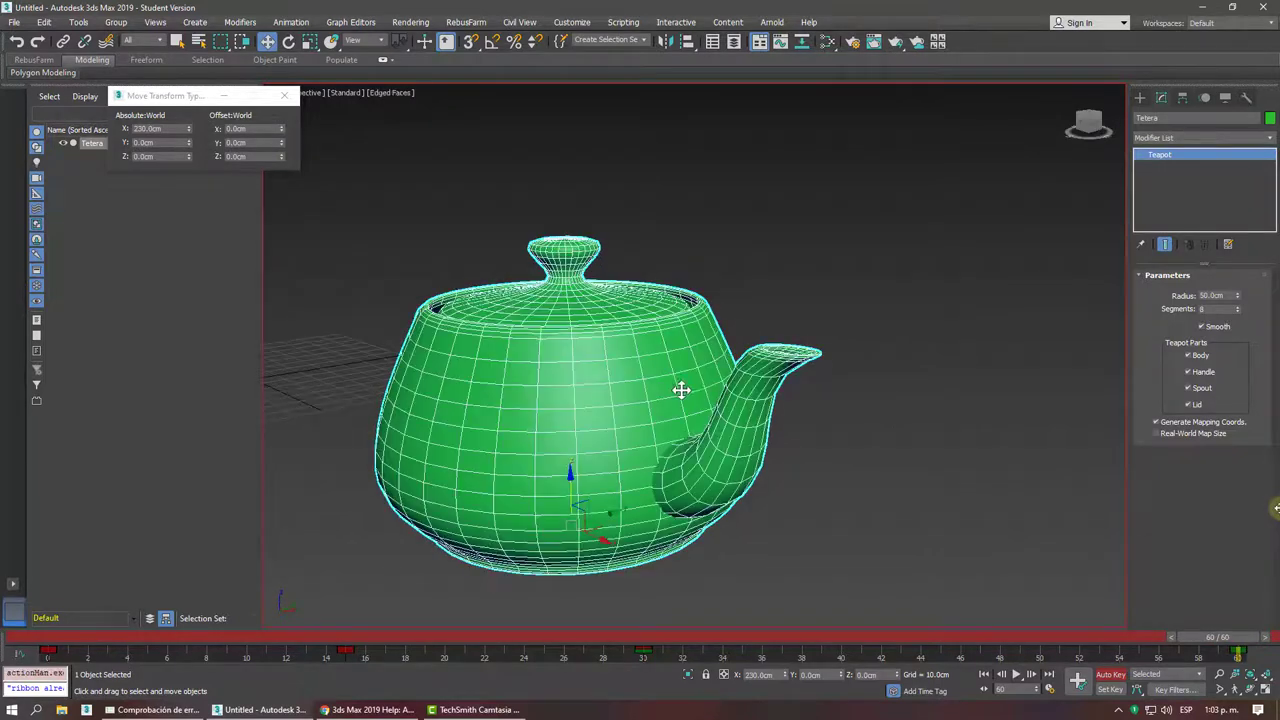
{"action": "middle_click_drag", "start_coordinate": [725, 383], "coordinate": [1268, 333]}
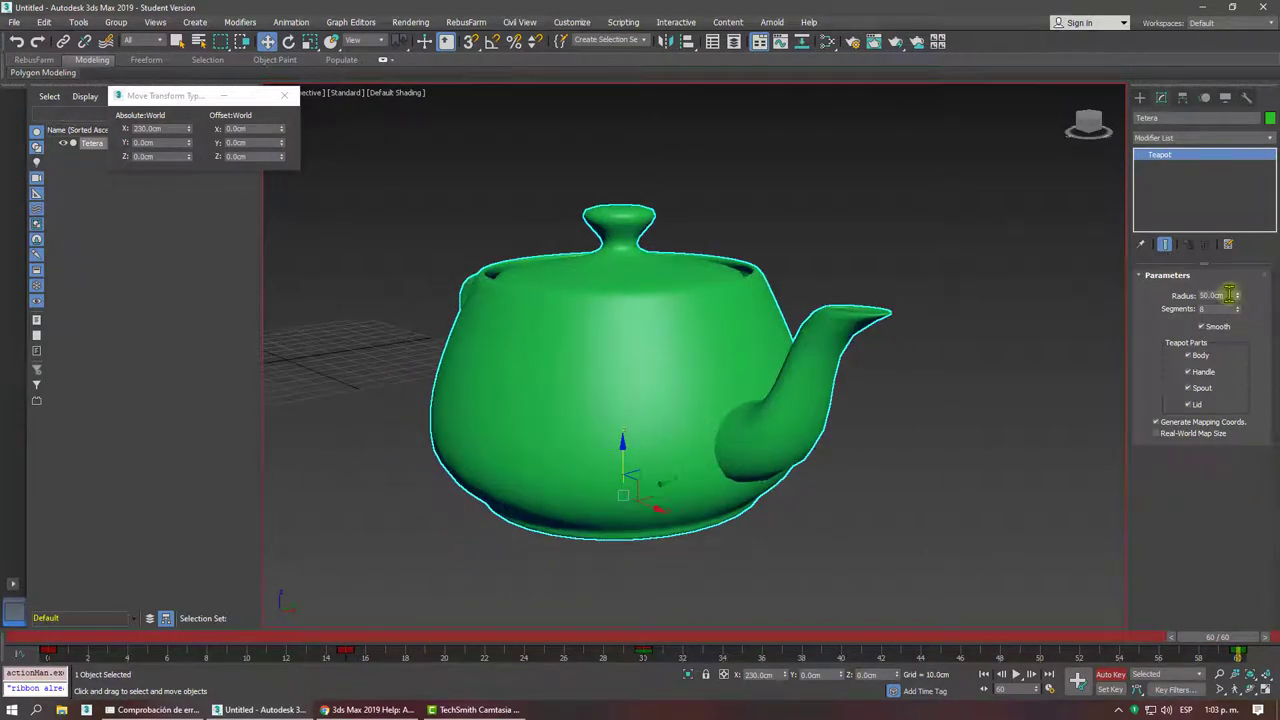
{"action": "double_click", "coordinate": [1230, 295]}
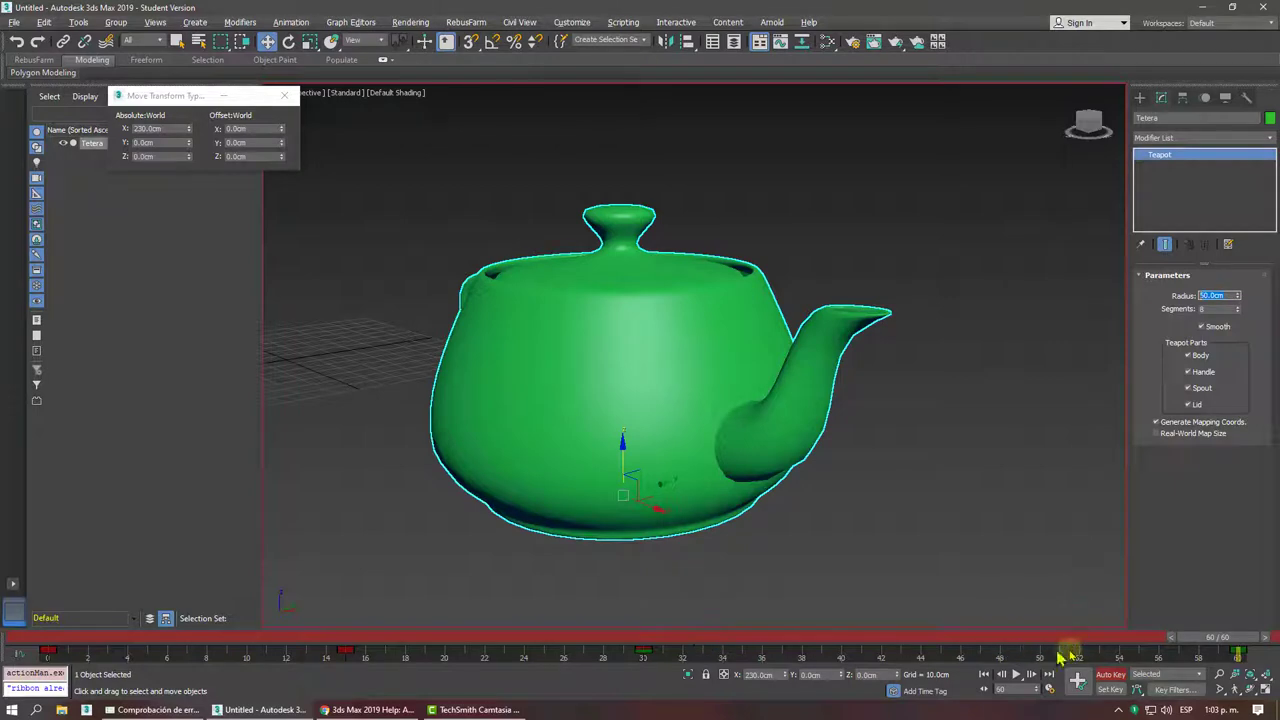
{"action": "right_click_drag", "start_coordinate": [1066, 662], "coordinate": [491, 663], "text": "ctrl+alt"}
Set the animation End Time to 120 in Time Configuration
{"action": "right_click", "coordinate": [1000, 676]}
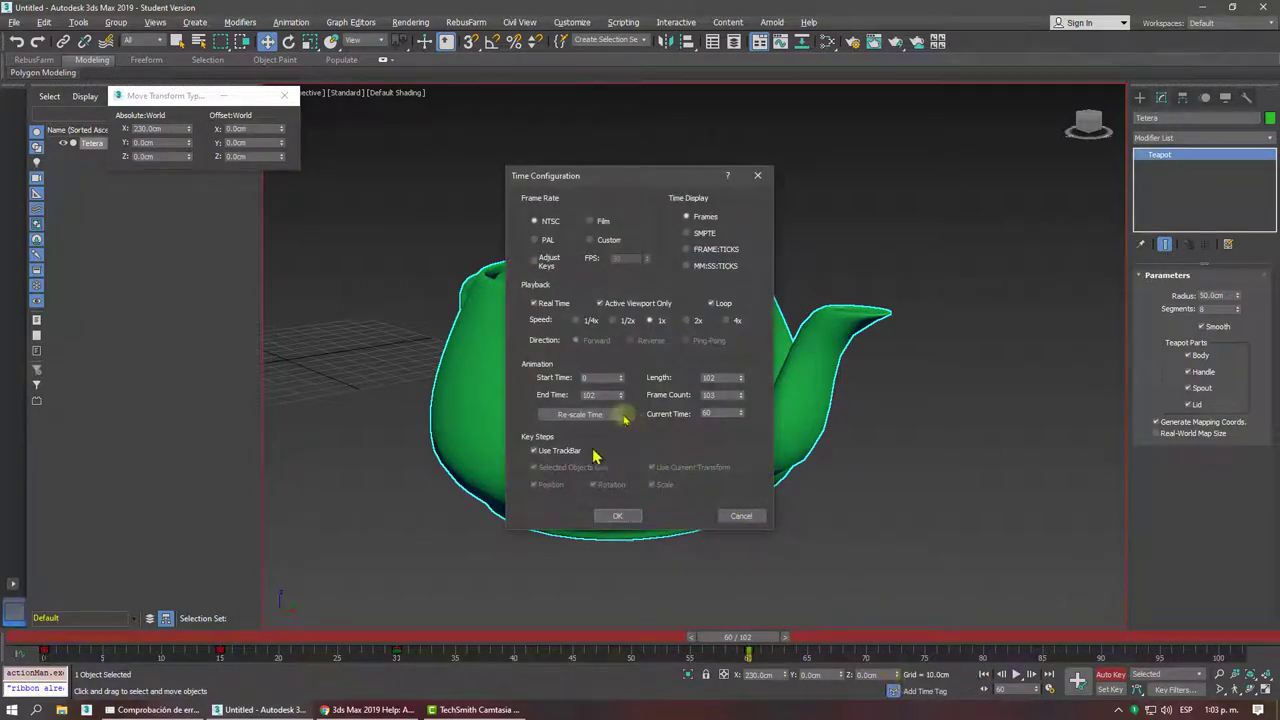
{"action": "type", "text": "120"}
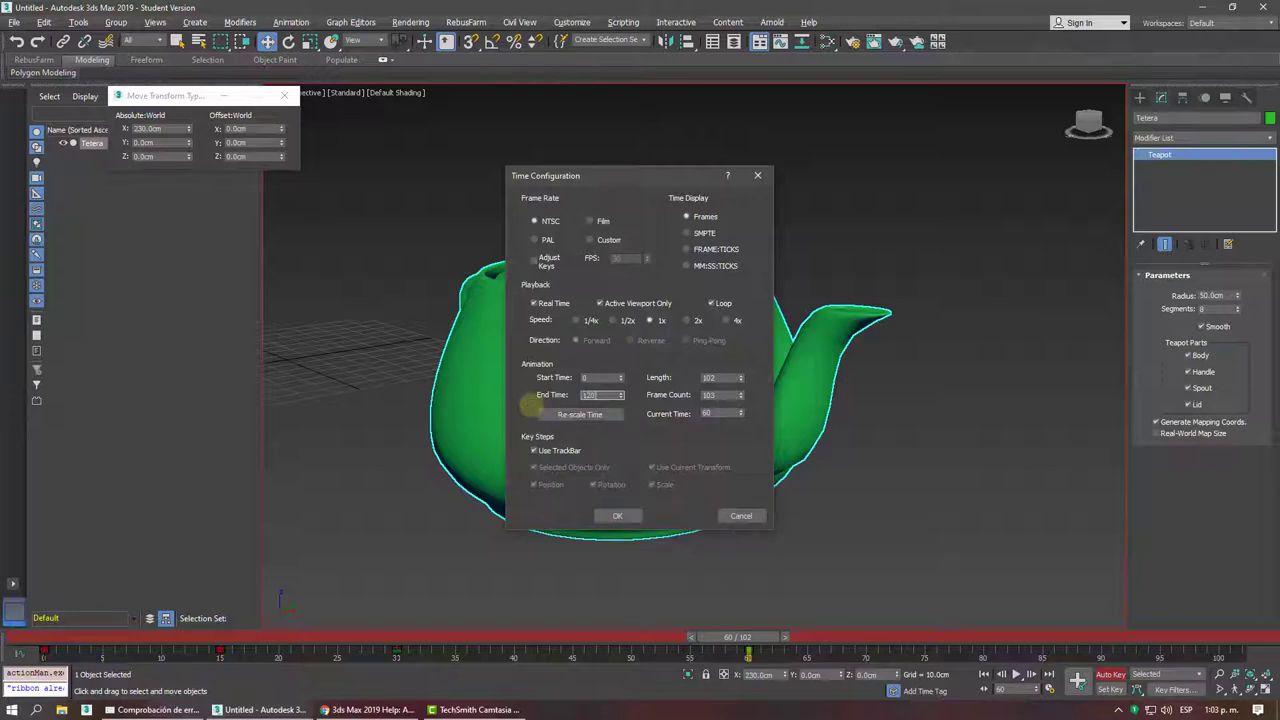
{"action": "left_click", "coordinate": [617, 517]}
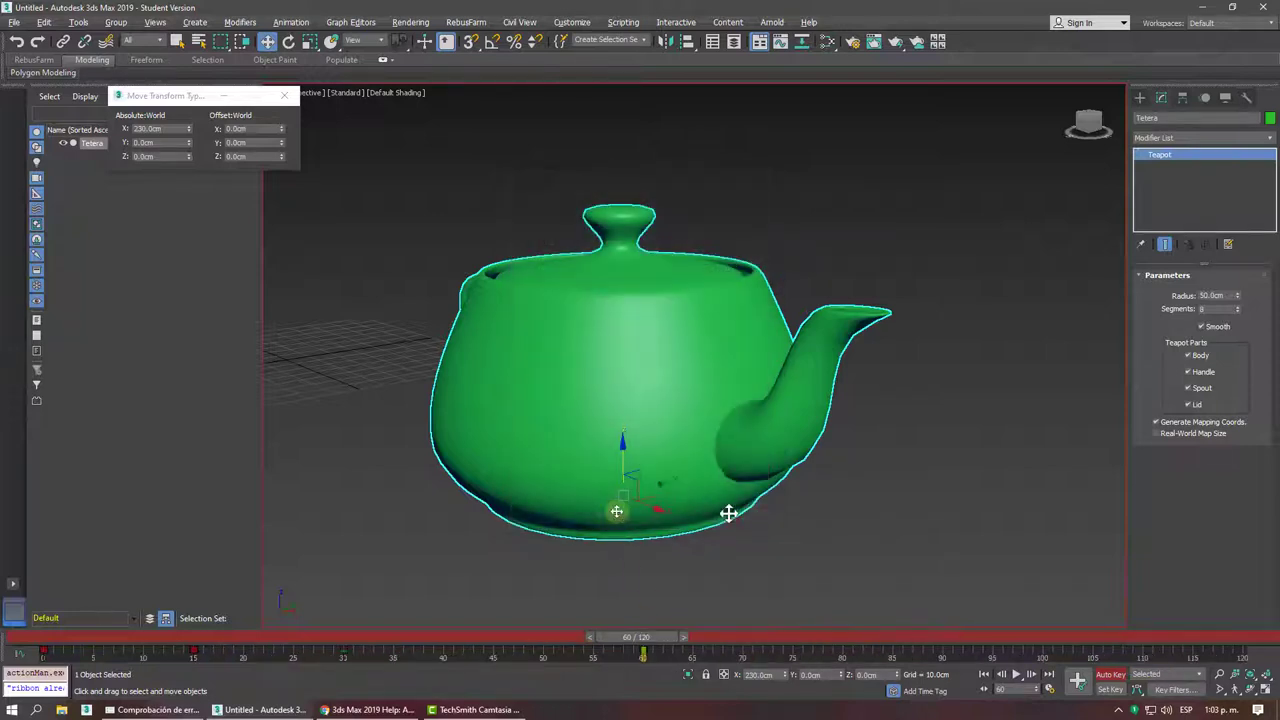
At frame 120 set the teapot's Radius to 10 cm, then scrub back to preview
{"action": "left_click_drag", "start_coordinate": [818, 642], "coordinate": [1272, 605]}
{"action": "type", "text": "10"}
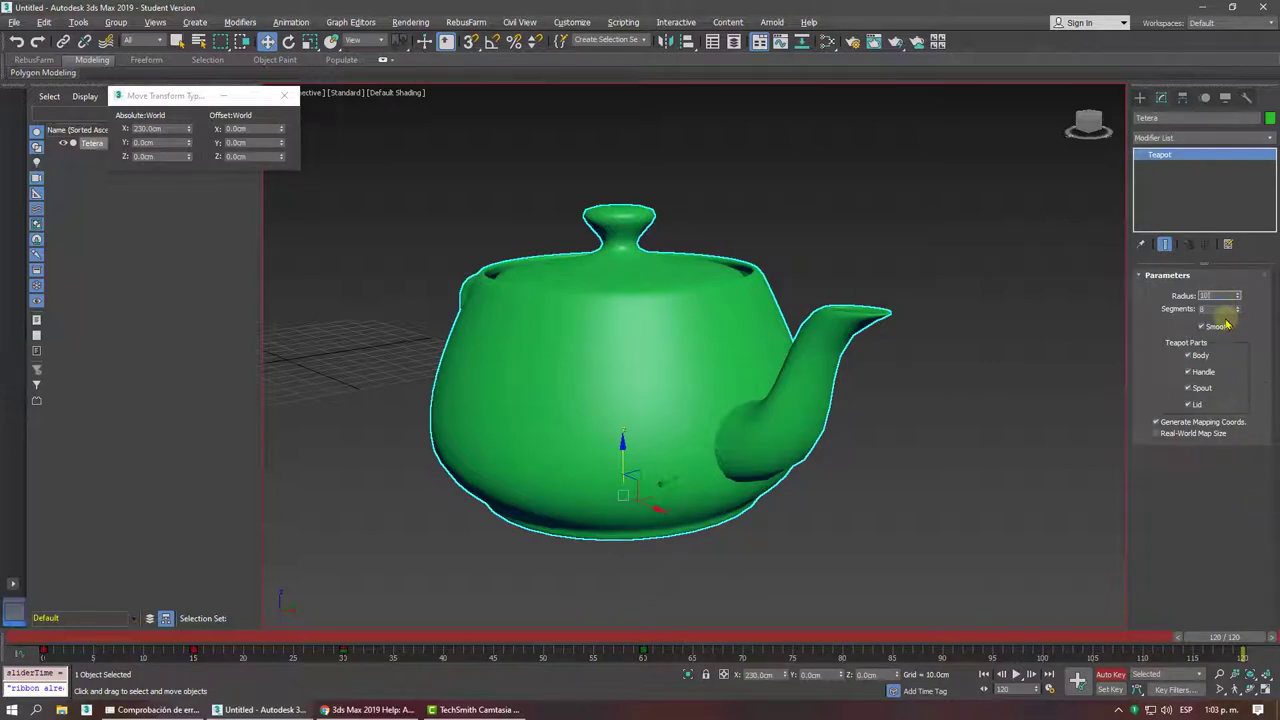
{"action": "key", "text": "Return"}
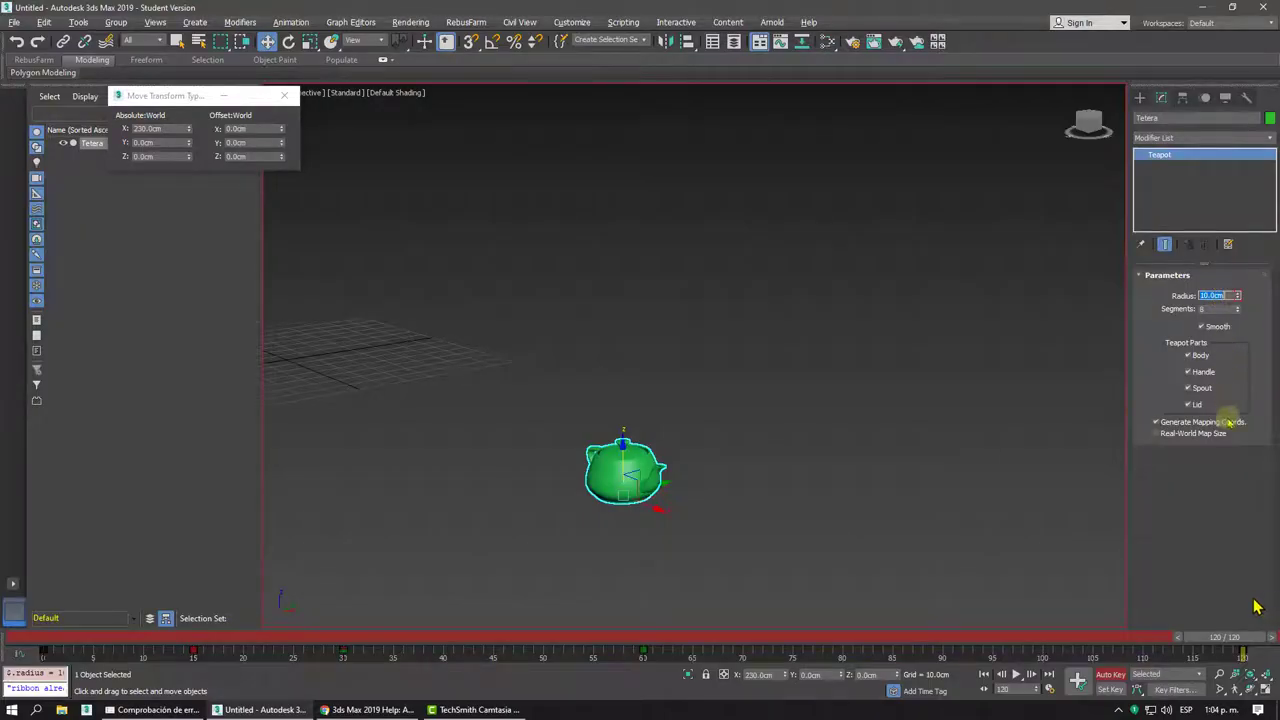
{"action": "mouse_move", "coordinate": [1234, 645]}
{"action": "left_mouse_down"}
{"action": "mouse_move", "coordinate": [1017, 665]}
{"action": "mouse_move", "coordinate": [1171, 663]}
{"action": "mouse_move", "coordinate": [690, 663]}
{"action": "mouse_move", "coordinate": [223, 623]}
{"action": "mouse_move", "coordinate": [1230, 625]}
{"action": "mouse_move", "coordinate": [170, 618]}
{"action": "mouse_move", "coordinate": [543, 414]}
{"action": "mouse_move", "coordinate": [380, 577]}
{"action": "mouse_move", "coordinate": [97, 643]}
{"action": "mouse_move", "coordinate": [1154, 674]}
{"action": "mouse_move", "coordinate": [766, 692]}
{"action": "mouse_move", "coordinate": [349, 666]}
{"action": "mouse_move", "coordinate": [371, 676]}
{"action": "mouse_move", "coordinate": [5, 640]}
{"action": "left_mouse_up"}
{"action": "key", "text": "w"}
{"action": "key", "text": "w"}
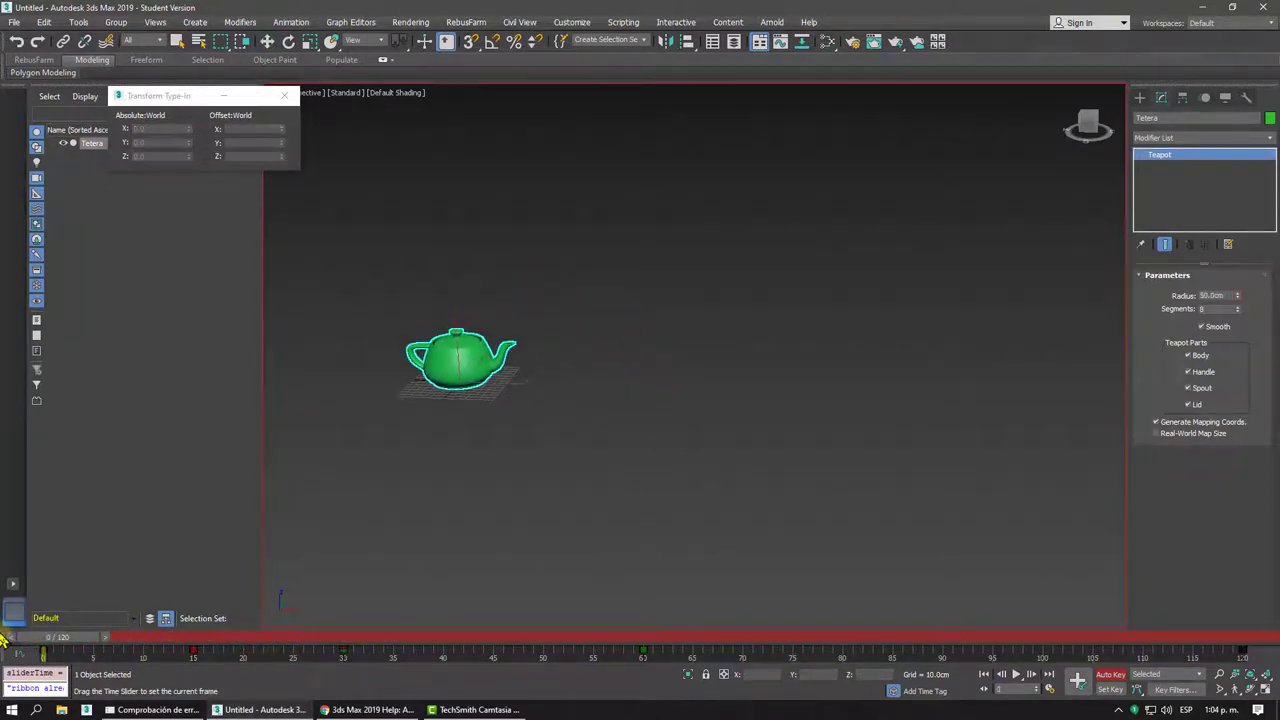
{"action": "key", "text": "w"}
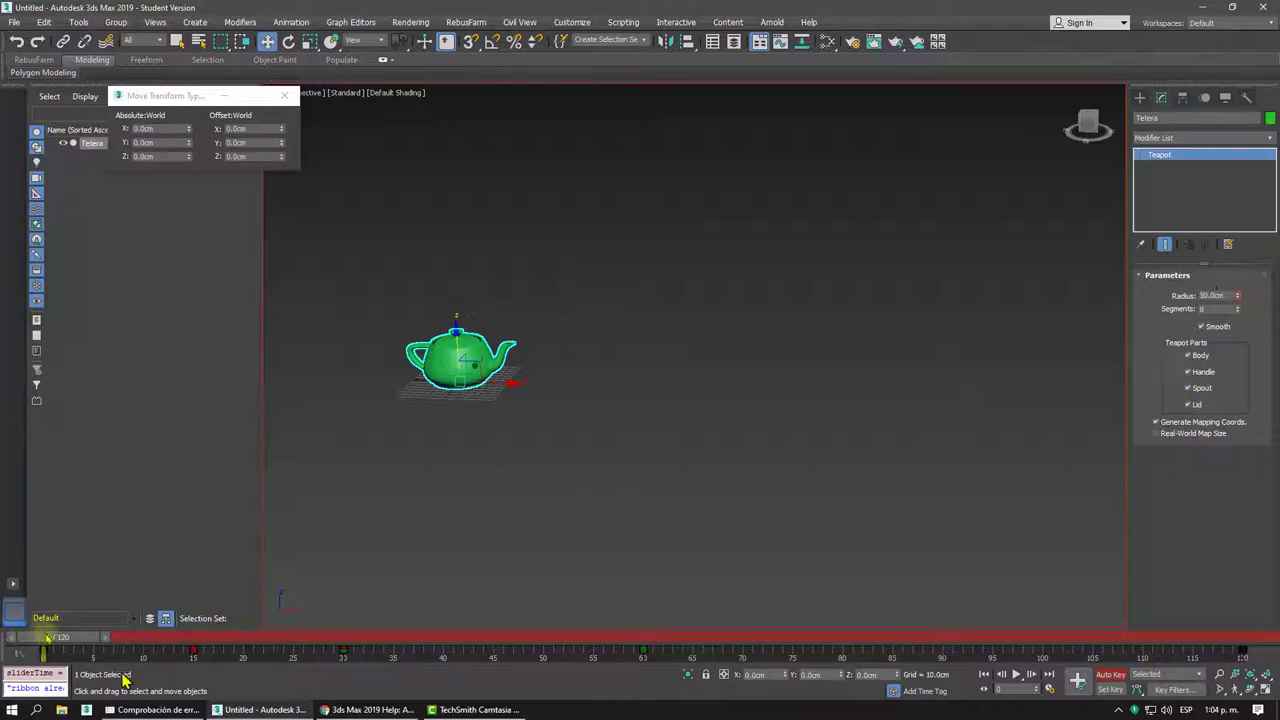
{"action": "left_click_drag", "start_coordinate": [90, 638], "coordinate": [1206, 623]}
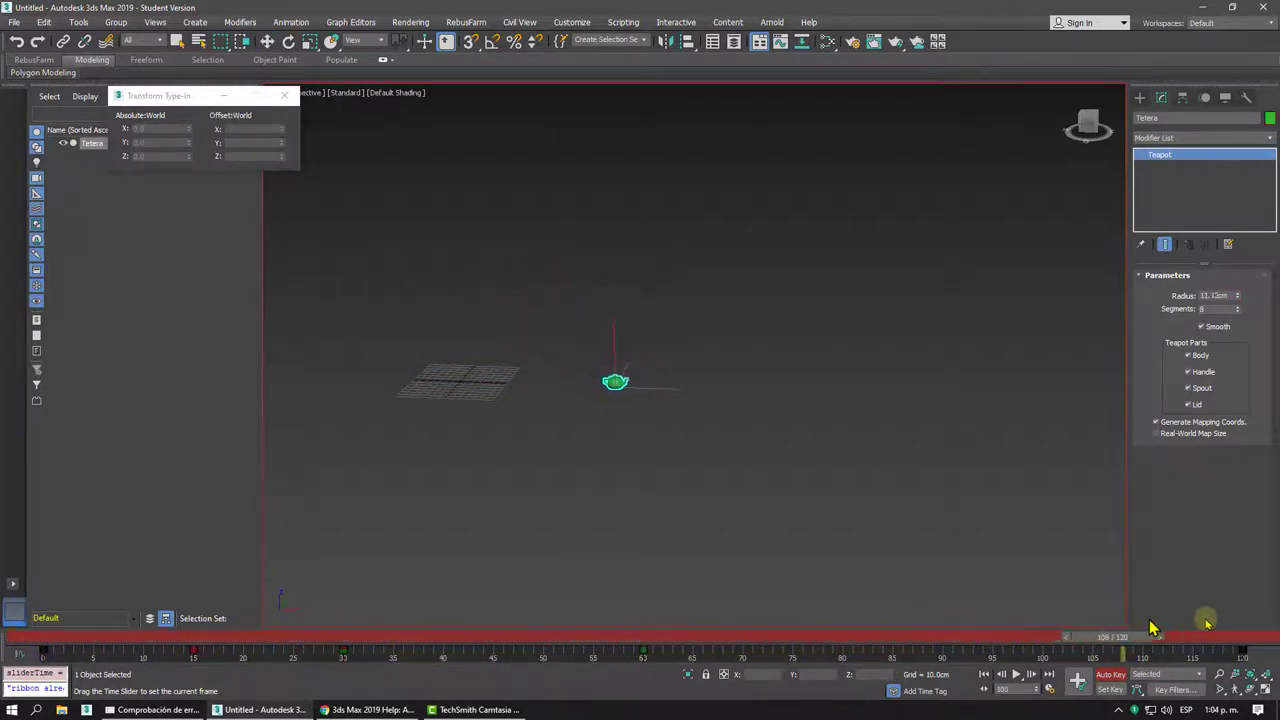
{"action": "key", "text": "Home"}
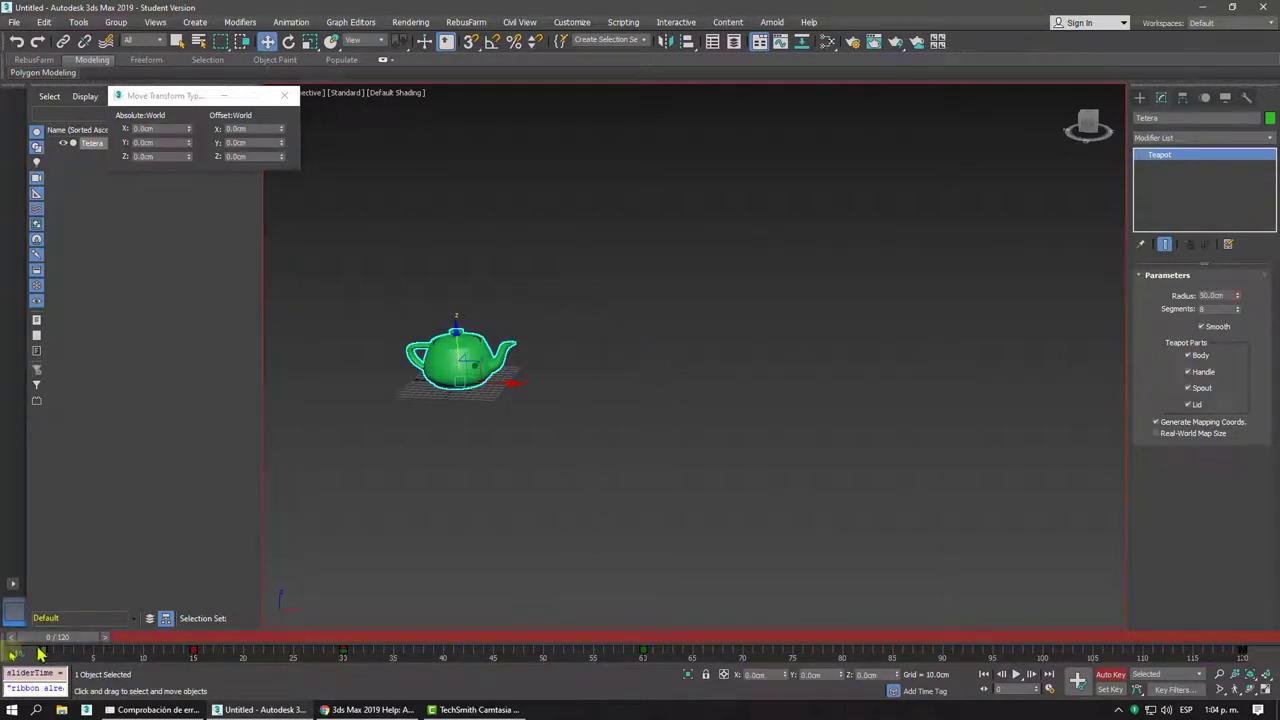
Open the curve editor and show the teapot's Radius track fitted to the graph
{"action": "left_click", "coordinate": [22, 655]}
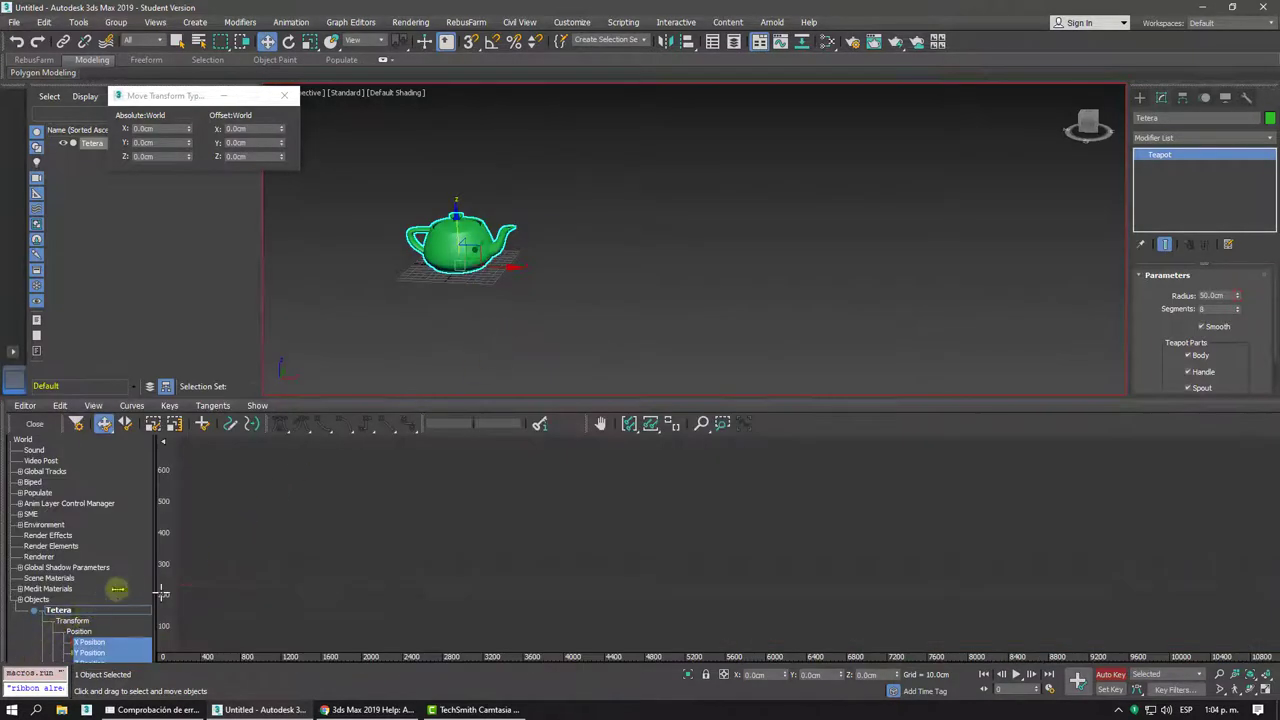
{"action": "scroll", "coordinate": [120, 560], "scroll_direction": "down", "scroll_amount": 5}
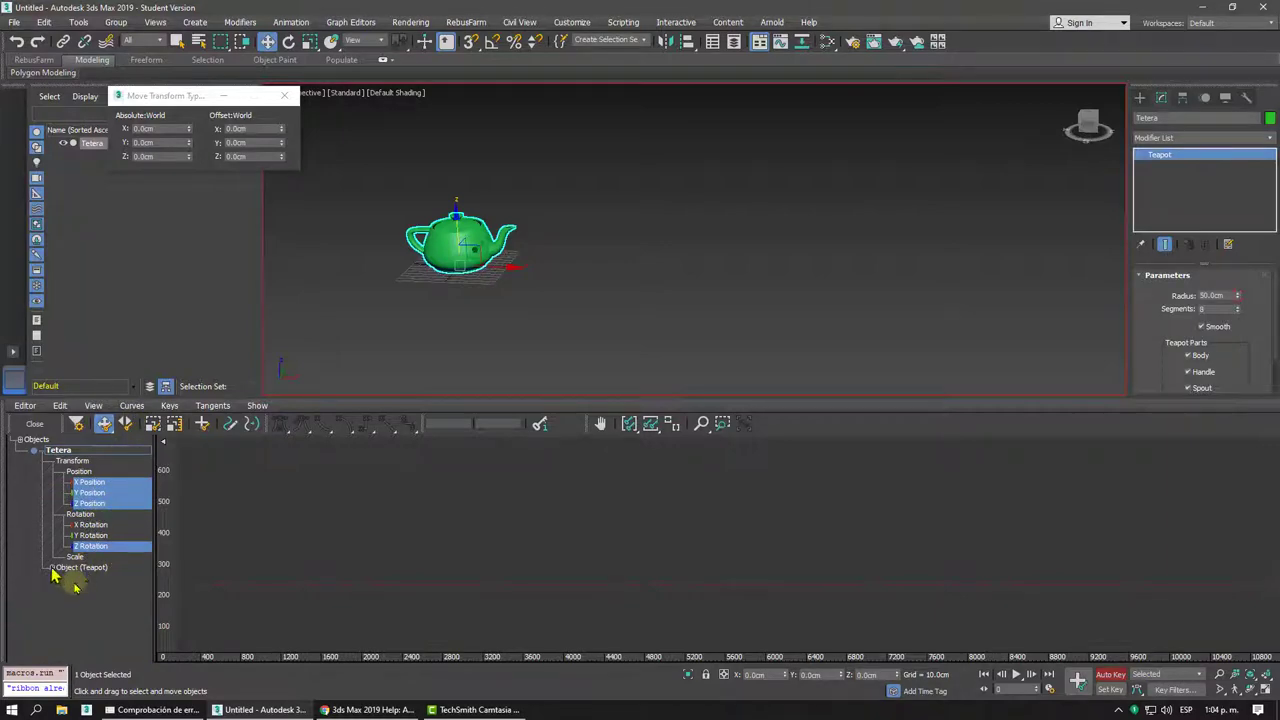
{"action": "scroll", "coordinate": [60, 570], "scroll_direction": "down", "scroll_amount": 1}
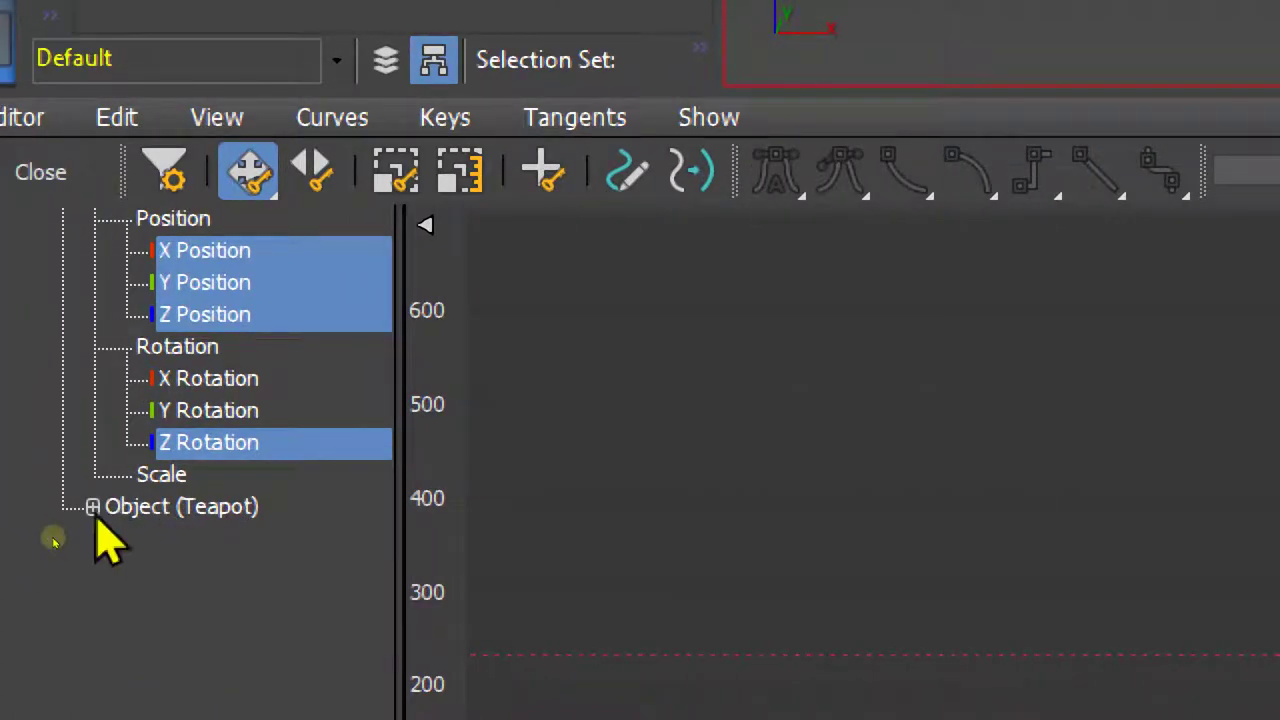
{"action": "left_click", "coordinate": [92, 507]}
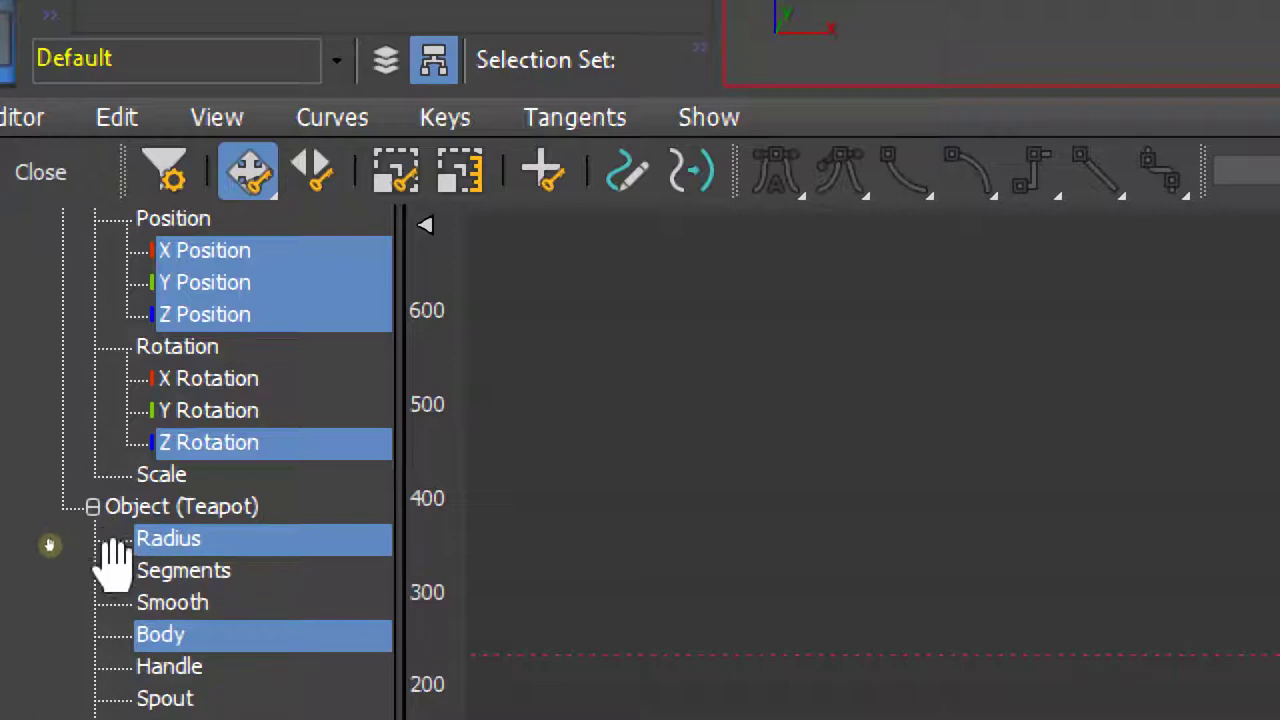
{"action": "left_click", "coordinate": [205, 572]}
{"action": "left_click", "coordinate": [203, 545]}
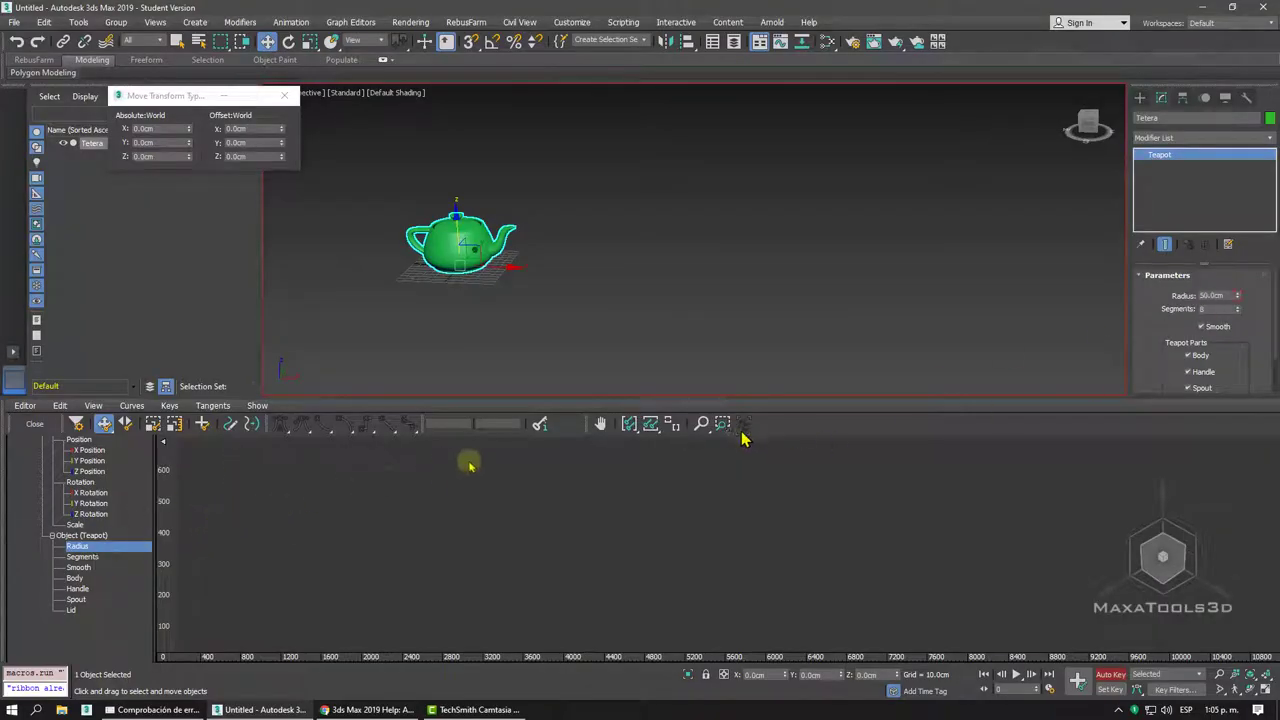
{"action": "left_click", "coordinate": [630, 425]}
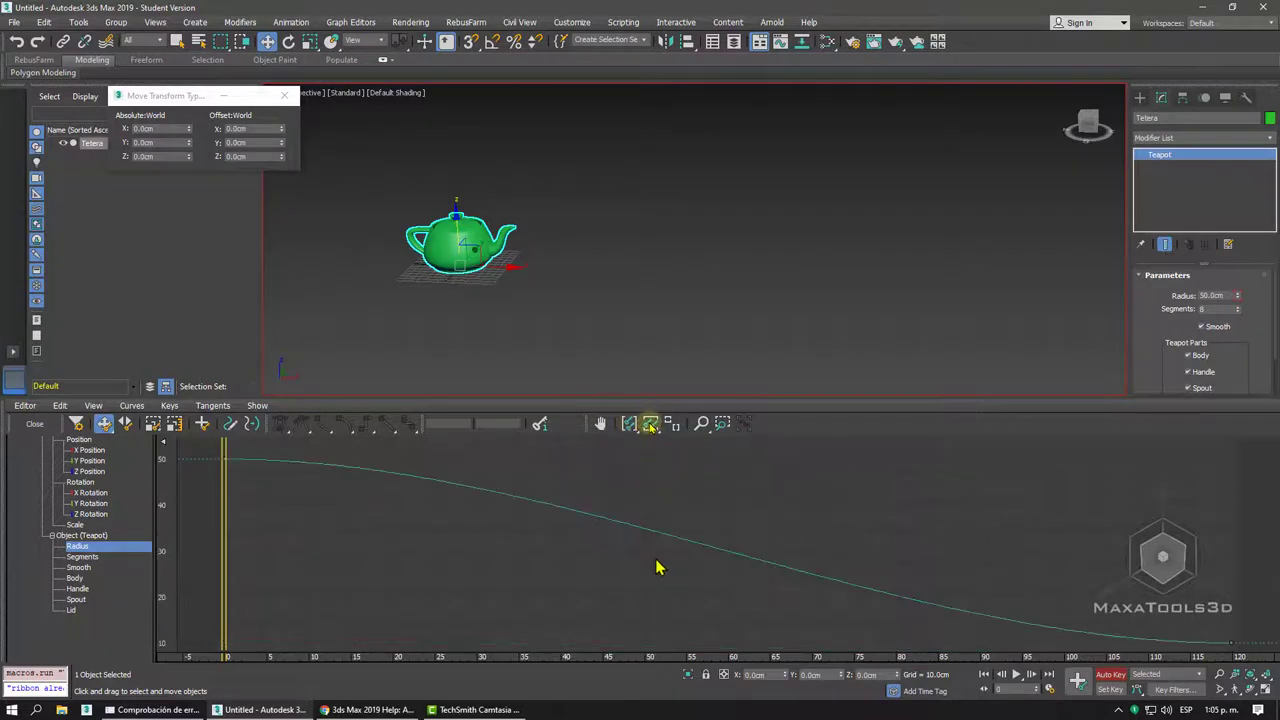
{"action": "scroll", "coordinate": [810, 548], "scroll_direction": "down", "scroll_amount": 3}
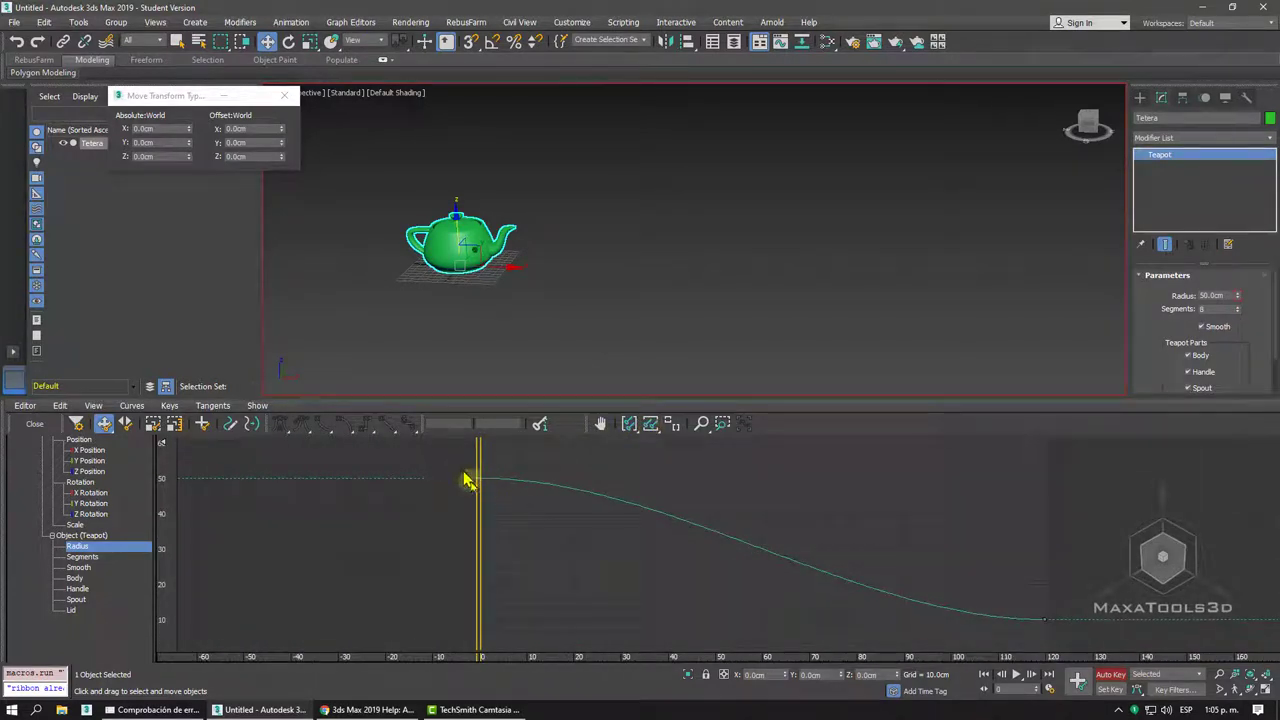
Move the first Radius key, 50 cm, from frame 0 to frame 60
{"action": "left_click", "coordinate": [480, 479]}
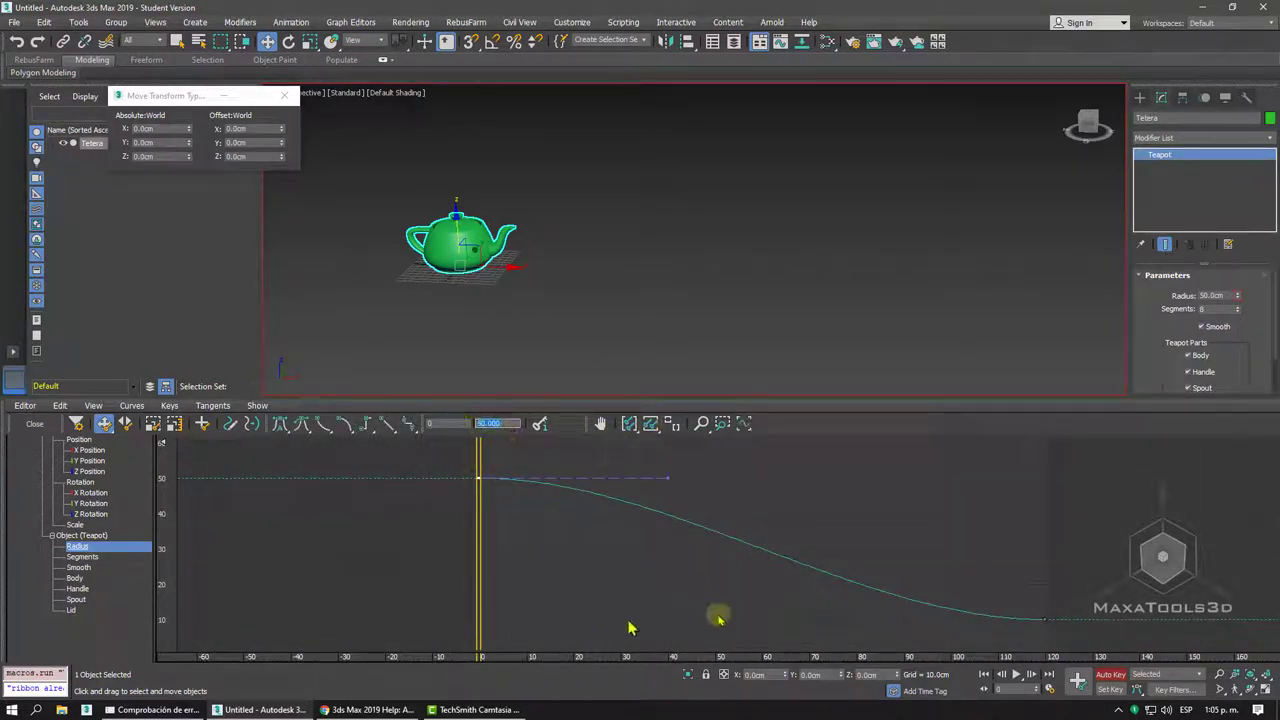
{"action": "left_click", "coordinate": [820, 612]}
{"action": "left_click_drag", "start_coordinate": [1087, 641], "coordinate": [1088, 642]}
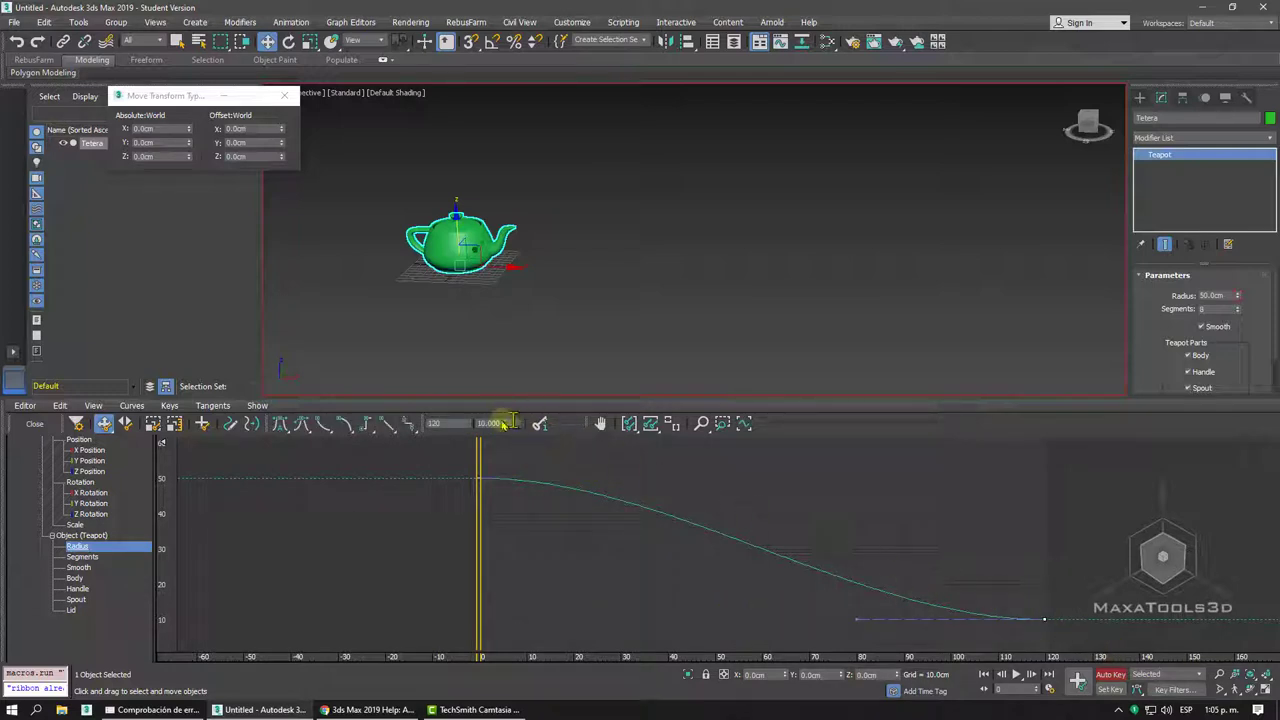
{"action": "left_click_drag", "start_coordinate": [455, 468], "coordinate": [557, 580]}
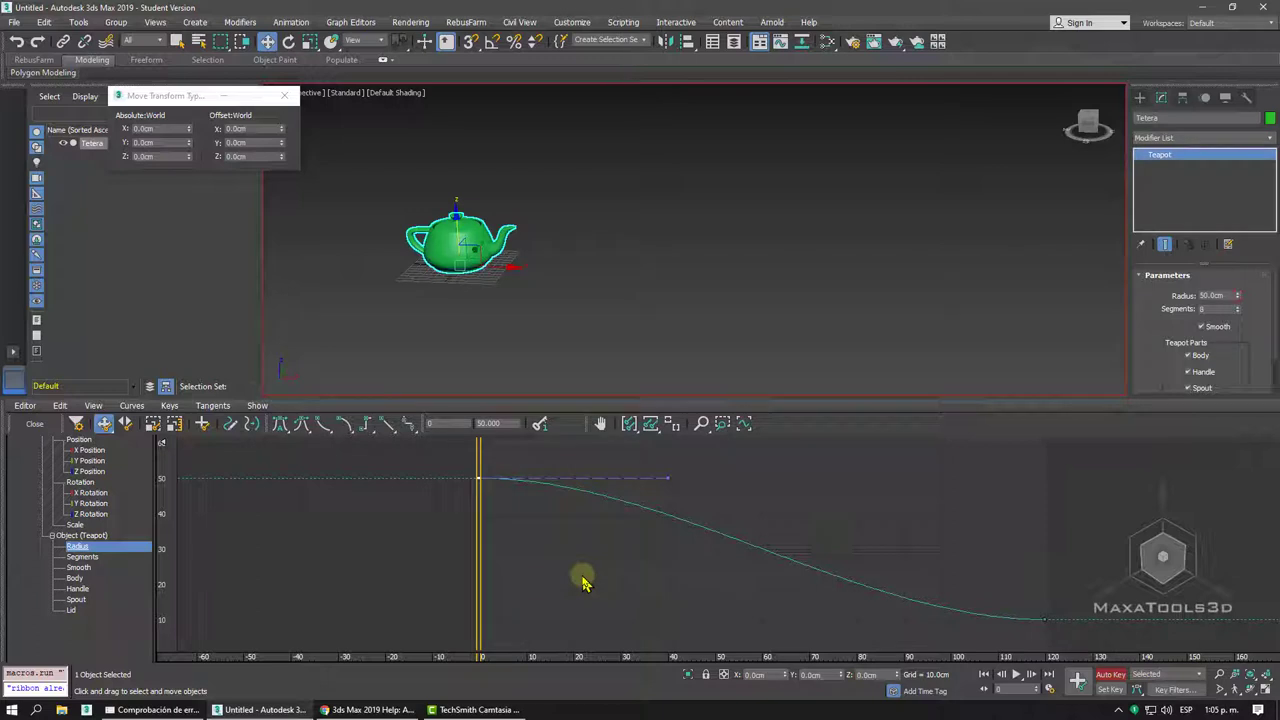
{"action": "left_click", "coordinate": [448, 423]}
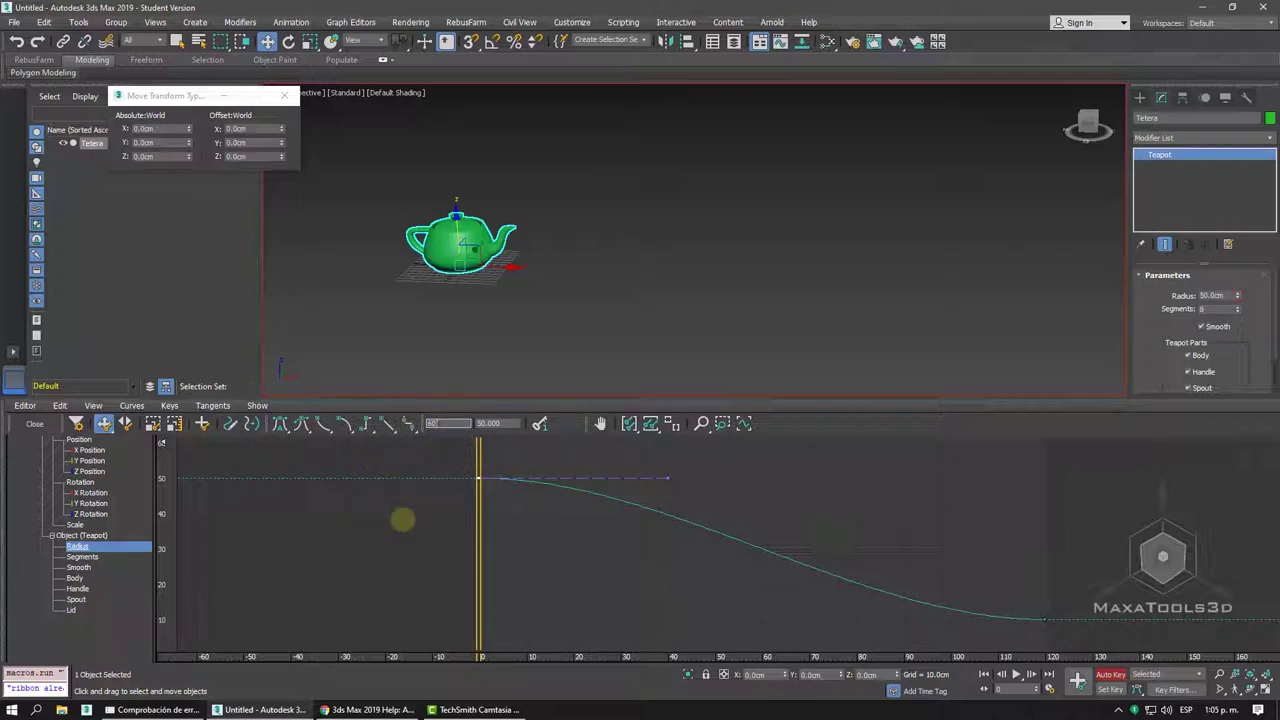
{"action": "key", "text": "Return"}
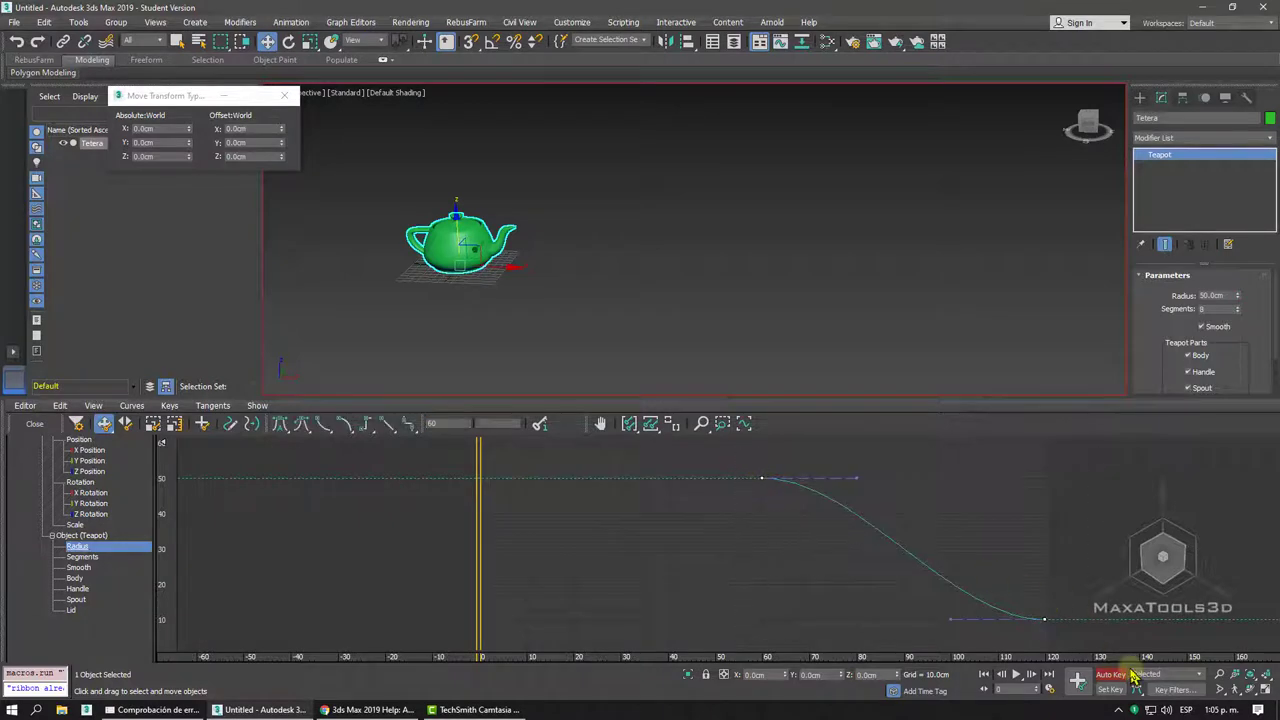
Zoom and pan to check the radius easing down to 10 cm, then close the editor
{"action": "mouse_move", "coordinate": [830, 547]}
{"action": "middle_mouse_down", "text": "ctrl+alt"}
{"action": "mouse_move", "coordinate": [748, 529]}
{"action": "mouse_move", "coordinate": [784, 526]}
{"action": "middle_mouse_up", "text": "ctrl+alt"}
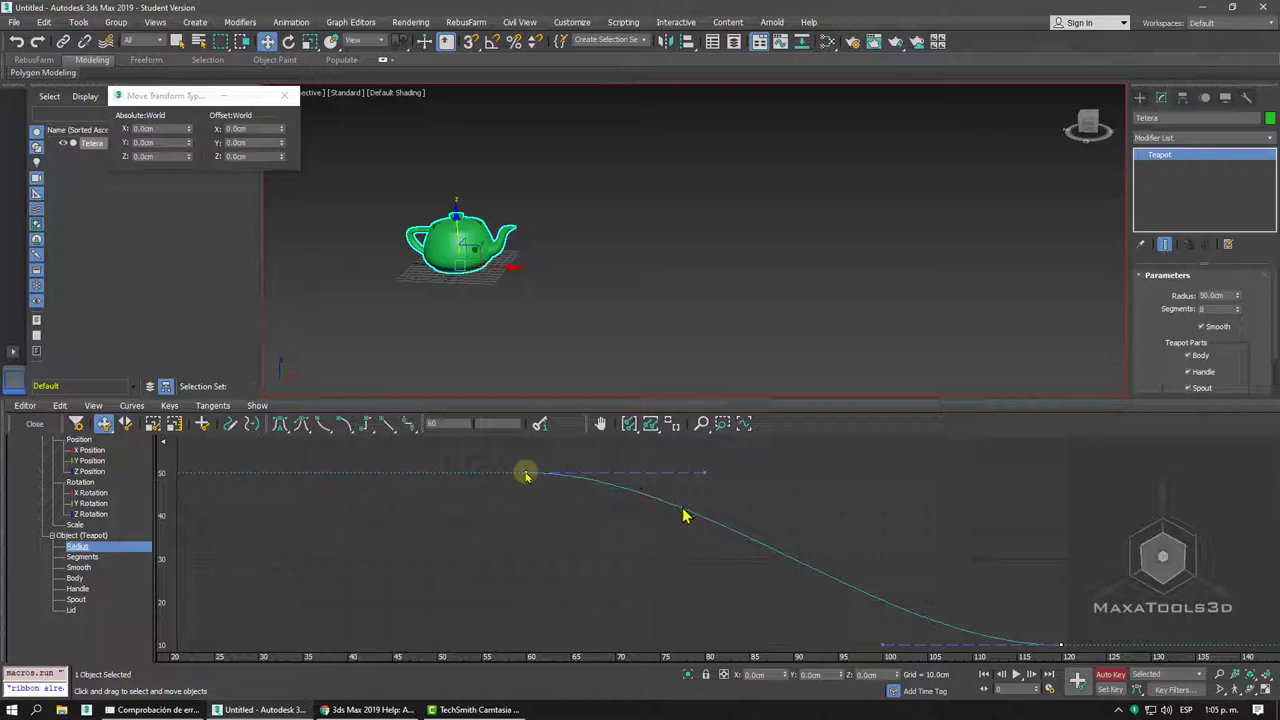
{"action": "middle_click_drag", "start_coordinate": [967, 636], "coordinate": [924, 576]}
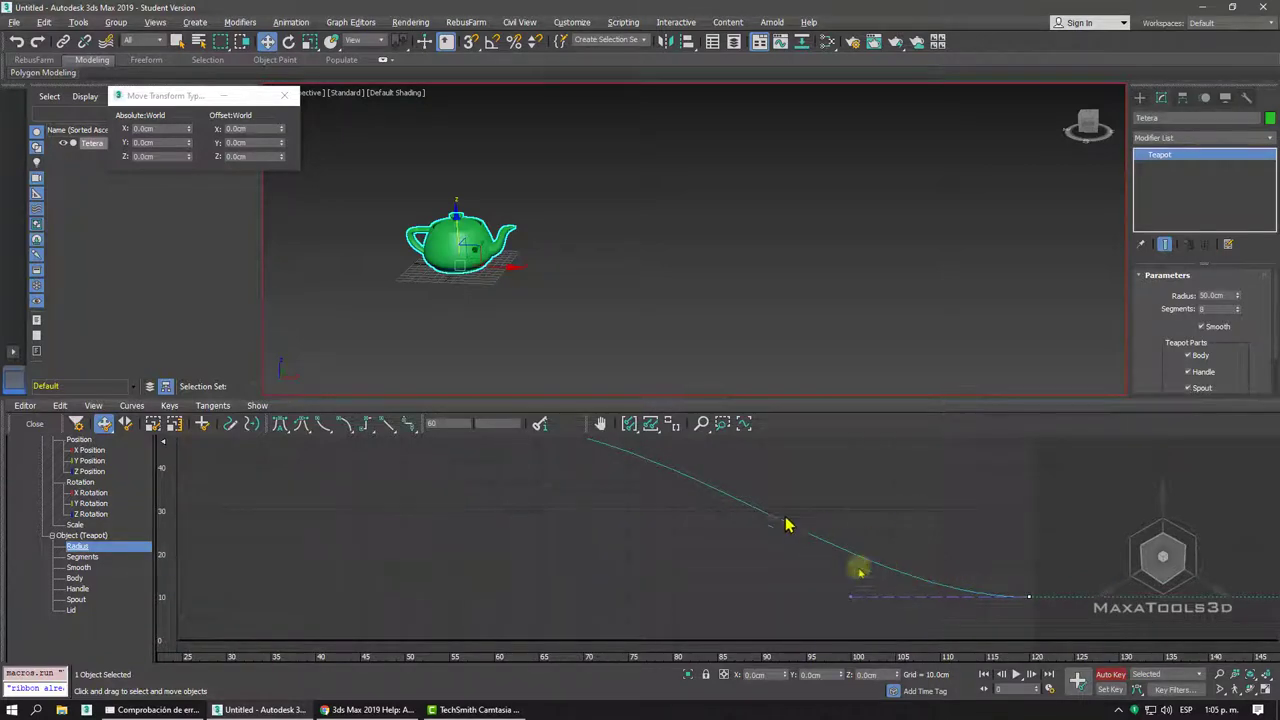
{"action": "scroll", "coordinate": [786, 530], "scroll_direction": "down", "scroll_amount": 2}
{"action": "scroll", "coordinate": [714, 557], "scroll_direction": "down", "scroll_amount": 3}
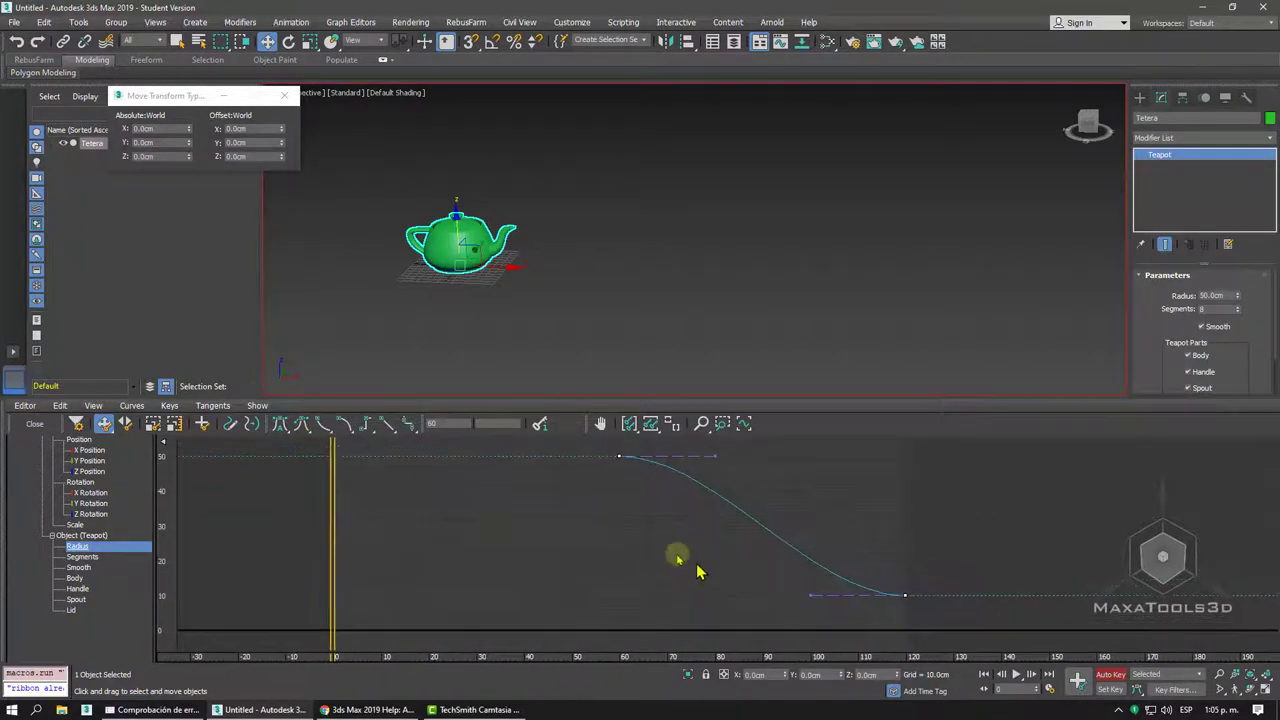
{"action": "left_click", "coordinate": [30, 424]}
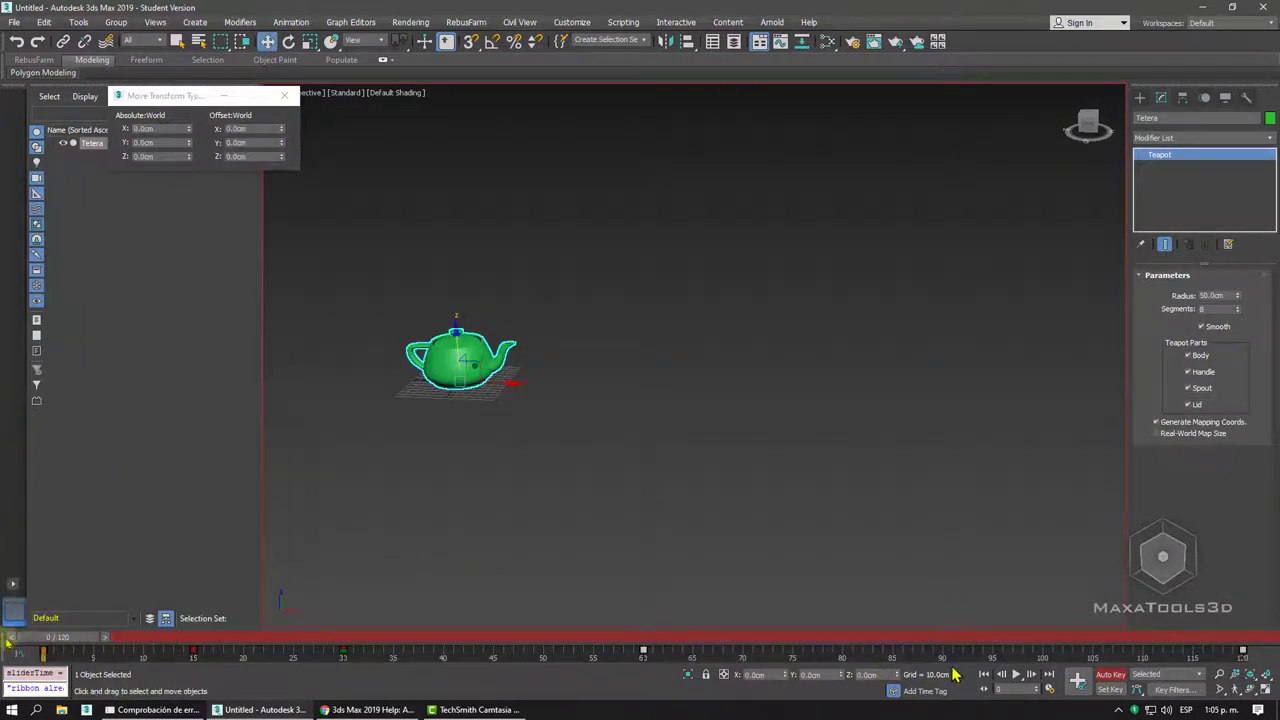
Preview the animation, turn off Auto Key and return to frame 0
{"action": "left_click", "coordinate": [1015, 675]}
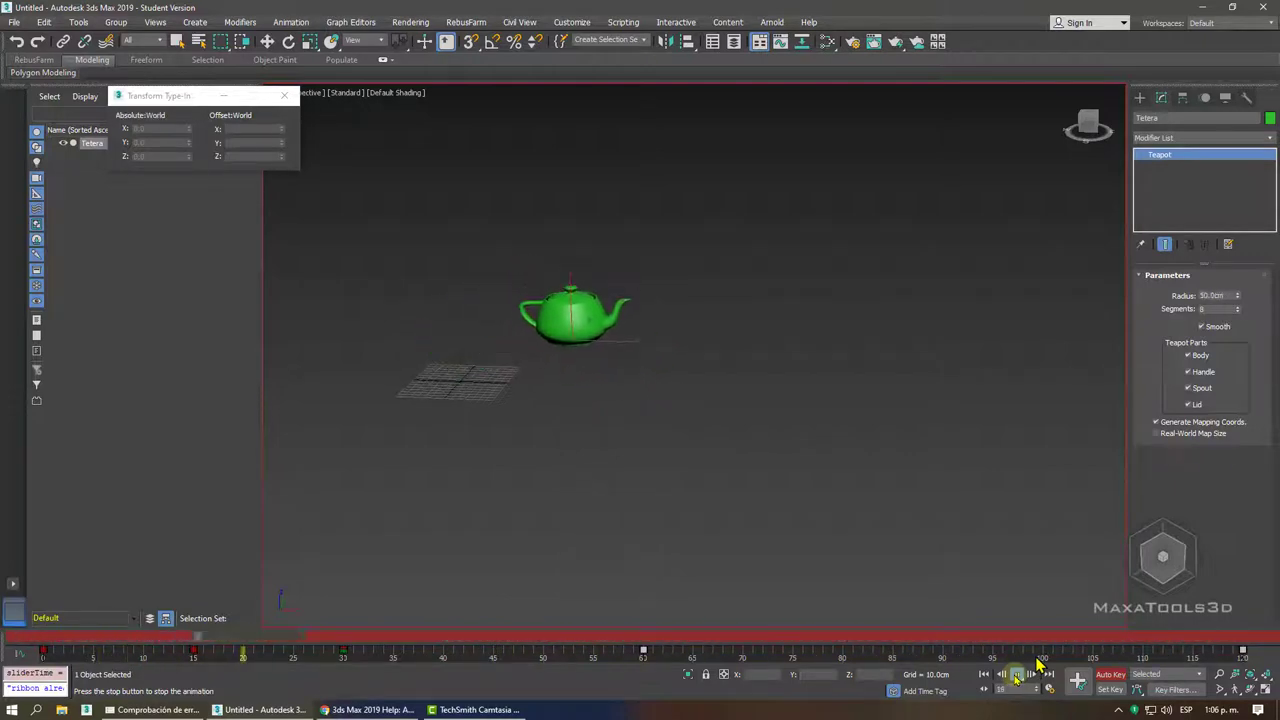
{"action": "left_click", "coordinate": [1110, 674]}
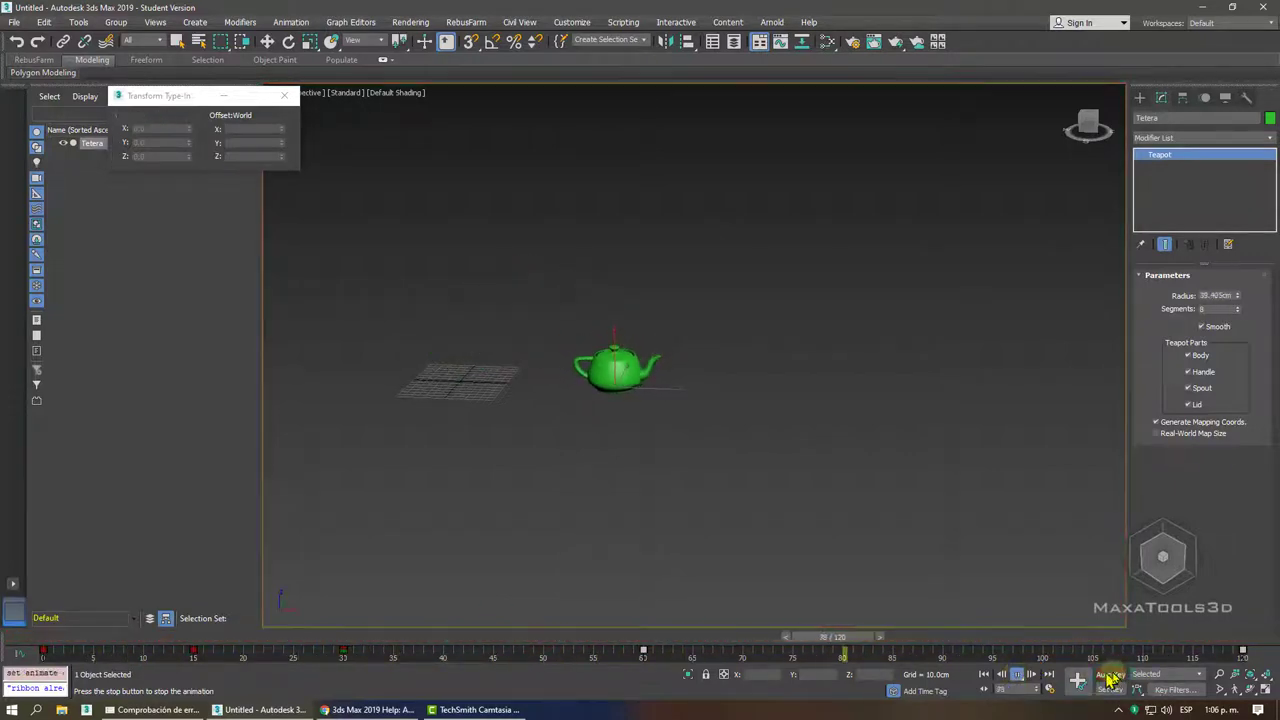
{"action": "left_click_drag", "start_coordinate": [750, 628], "coordinate": [45, 645]}
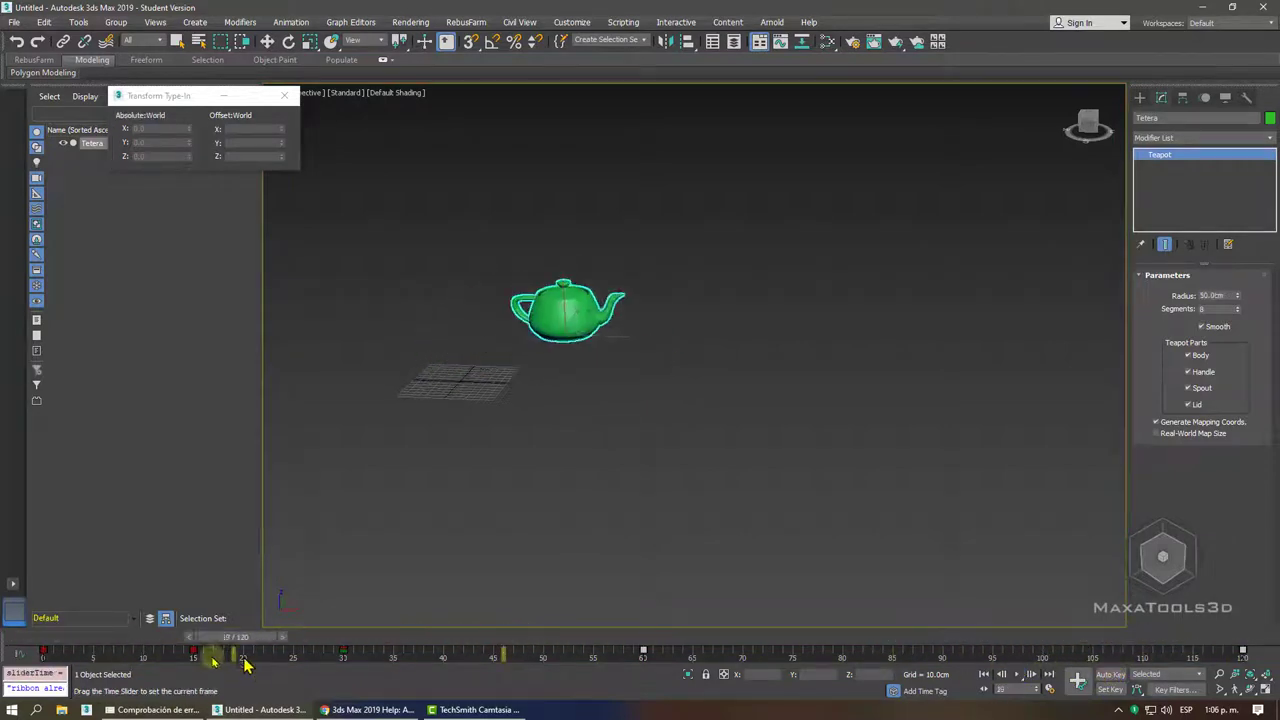
{"action": "key", "text": "w"}
Reopen the Mini Curve Editor below the viewport
{"action": "scroll", "coordinate": [715, 445], "scroll_direction": "down", "scroll_amount": 2}
{"action": "scroll", "coordinate": [720, 420], "scroll_direction": "up", "scroll_amount": 5}
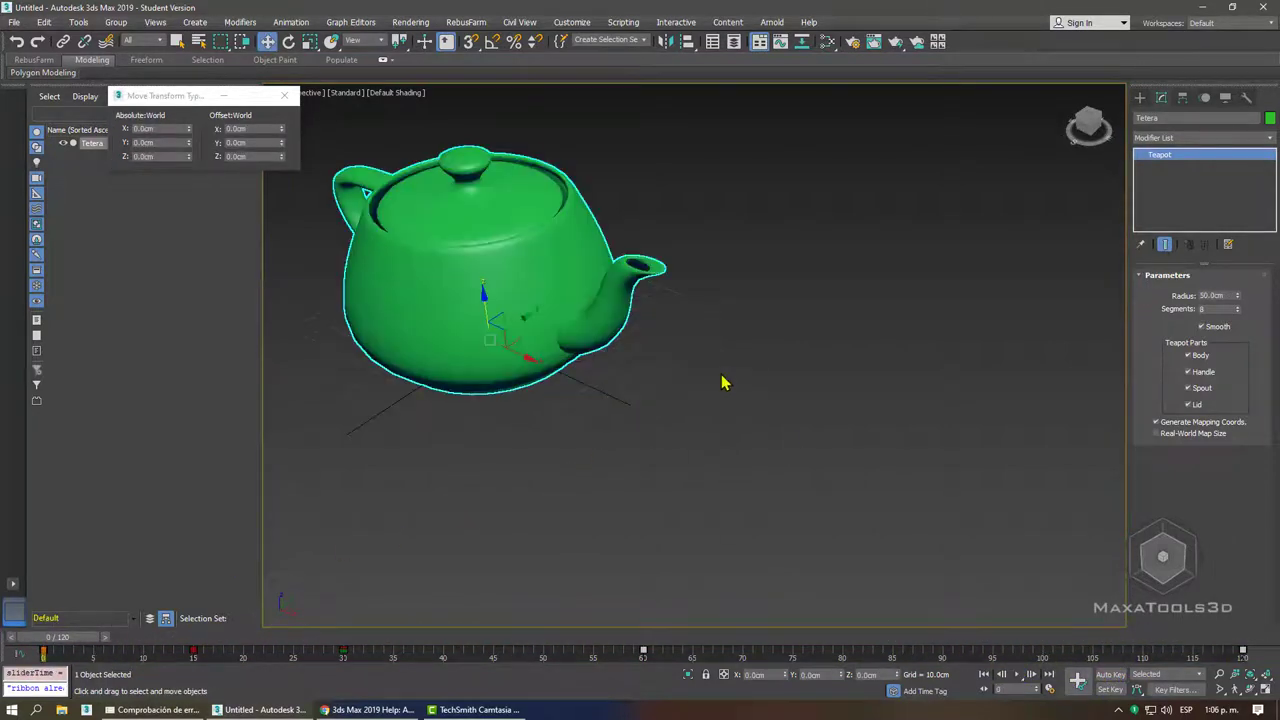
{"action": "scroll", "coordinate": [735, 360], "scroll_direction": "down", "scroll_amount": 3}
{"action": "scroll", "coordinate": [680, 360], "scroll_direction": "up", "scroll_amount": 1}
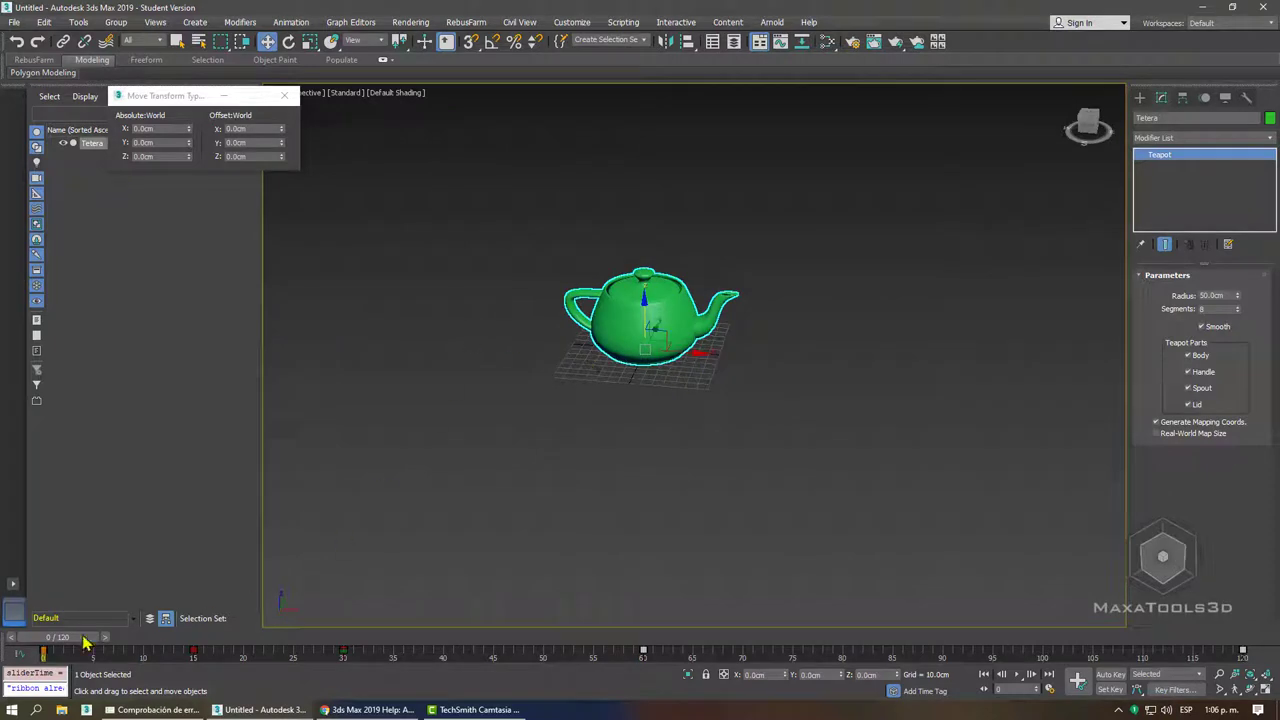
{"action": "left_click", "coordinate": [15, 652]}
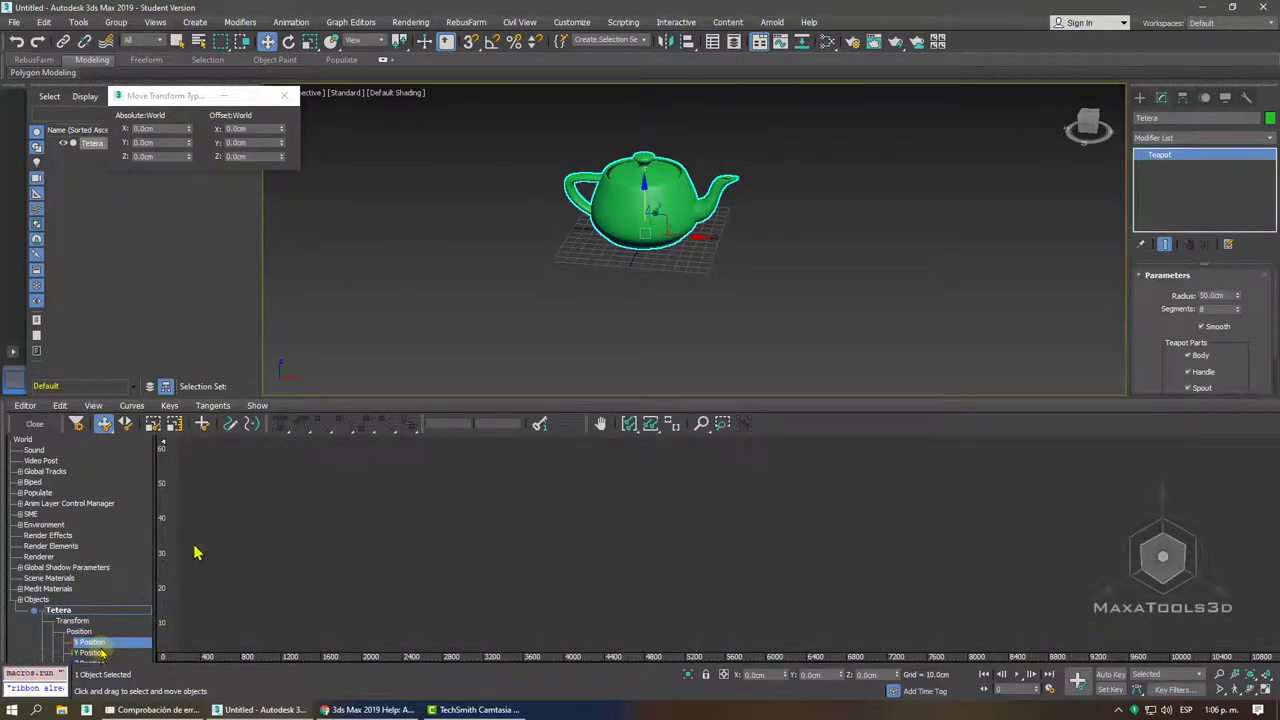
Select the Z Rotation track, frame its value extents and delete its keys
{"action": "left_click", "coordinate": [100, 567]}
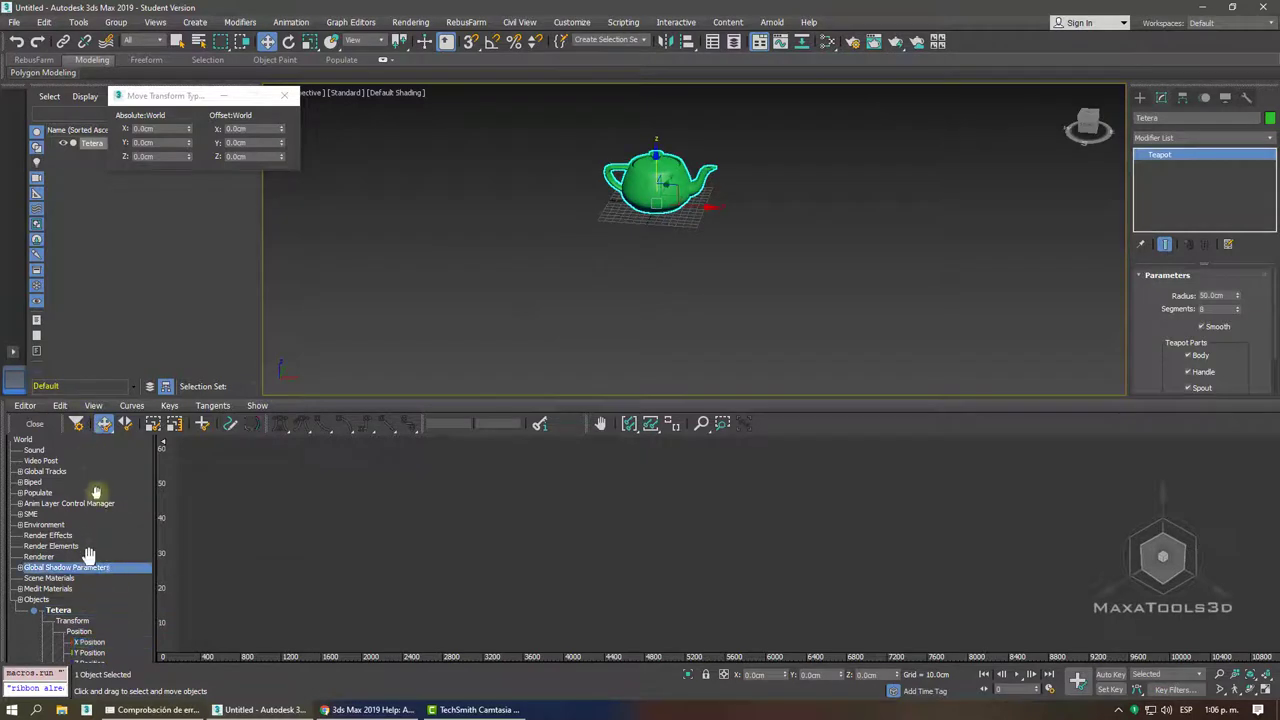
{"action": "scroll", "coordinate": [88, 555], "scroll_direction": "down", "scroll_amount": 3}
{"action": "scroll", "coordinate": [85, 540], "scroll_direction": "down", "scroll_amount": 3}
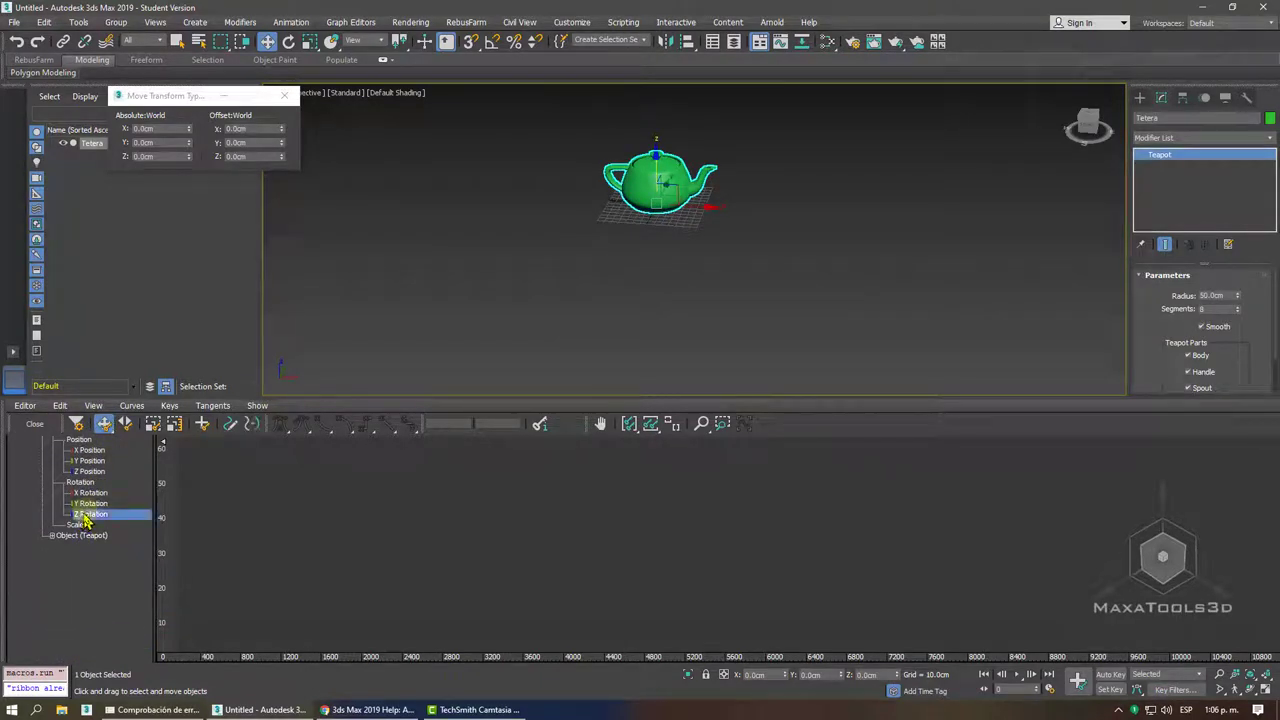
{"action": "left_click", "coordinate": [630, 425]}
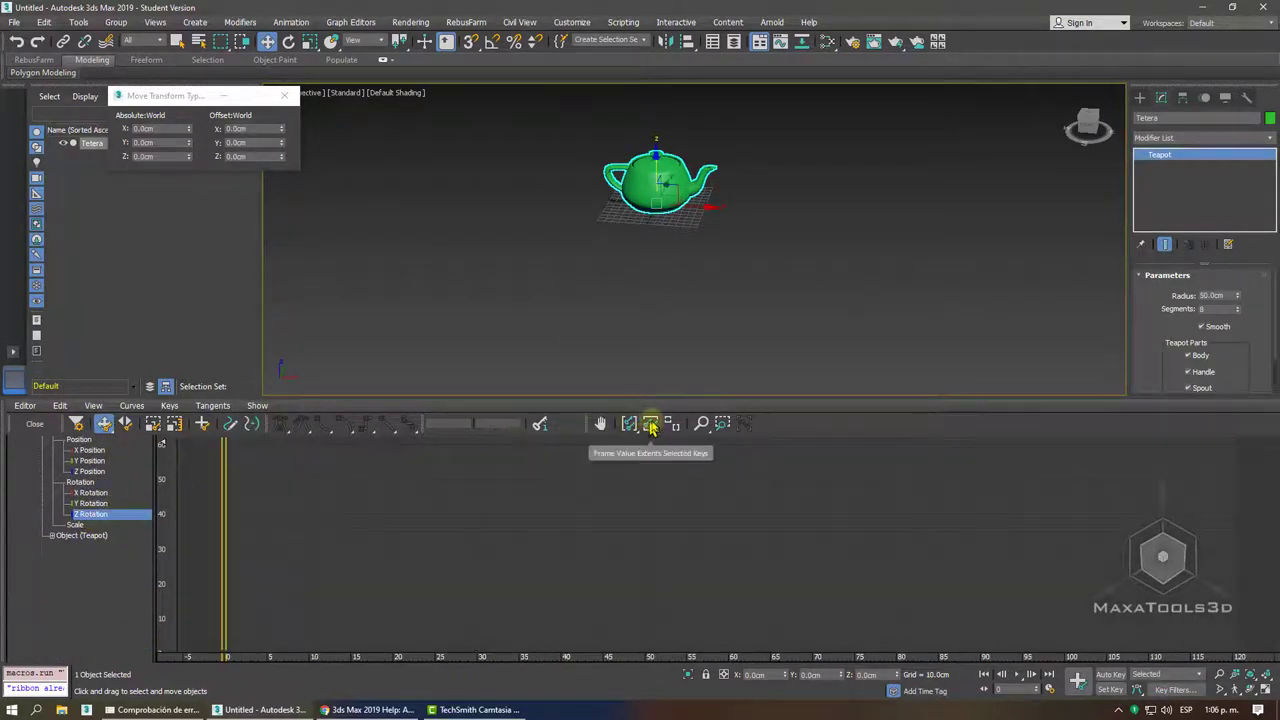
{"action": "left_click", "coordinate": [650, 423]}
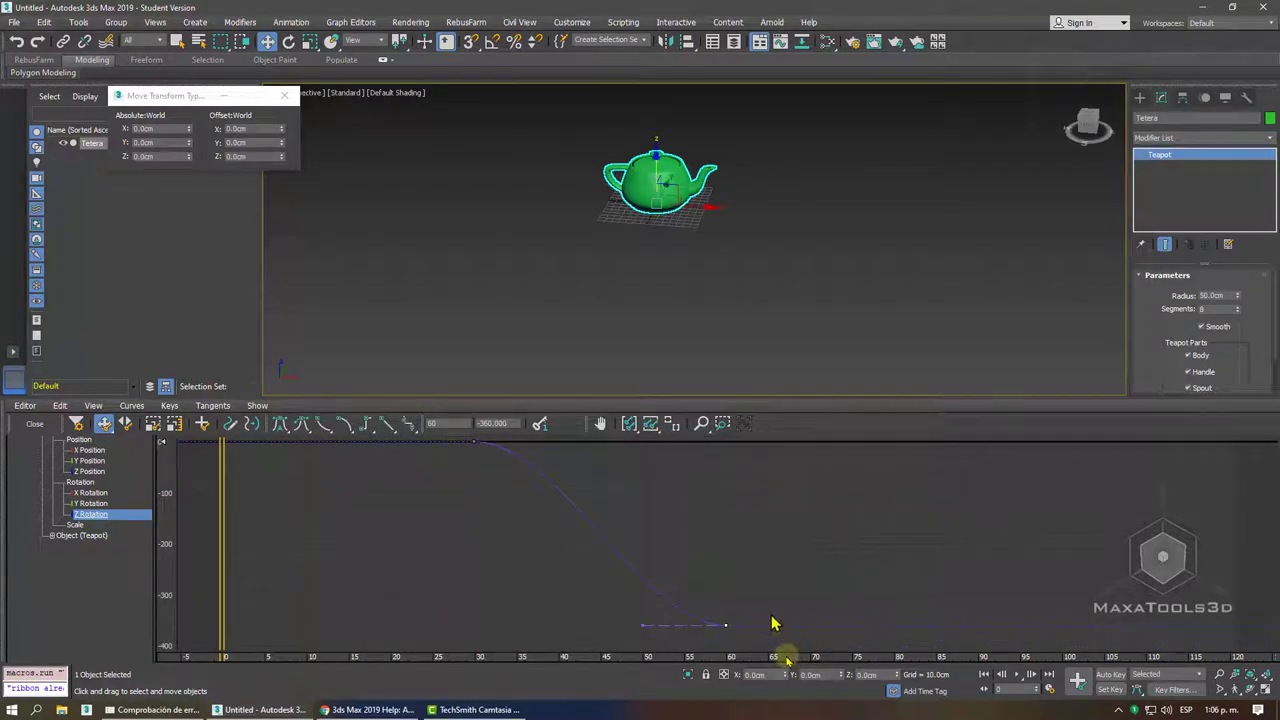
{"action": "key", "text": "Delete"}
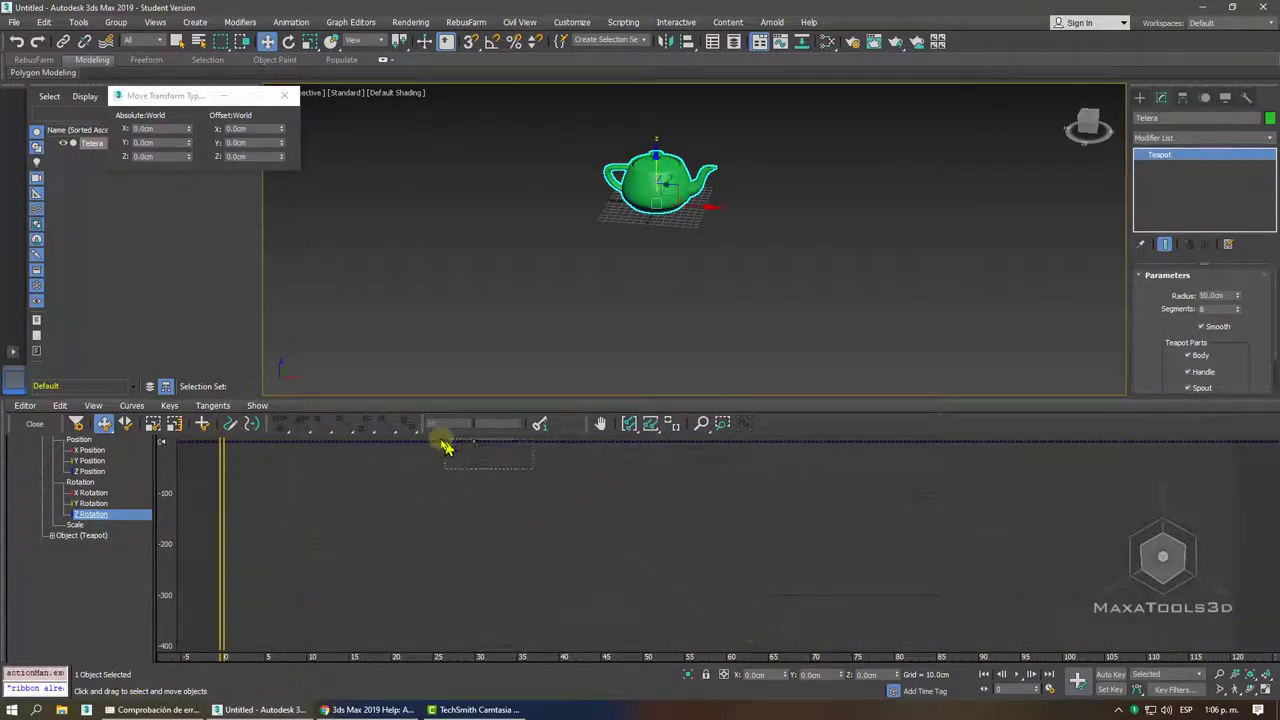
Return to frame 0, bring the zero line into view and enable Draw Curves
{"action": "mouse_move", "coordinate": [222, 490]}
{"action": "left_mouse_down"}
{"action": "mouse_move", "coordinate": [1000, 480]}
{"action": "mouse_move", "coordinate": [167, 556]}
{"action": "left_mouse_up"}
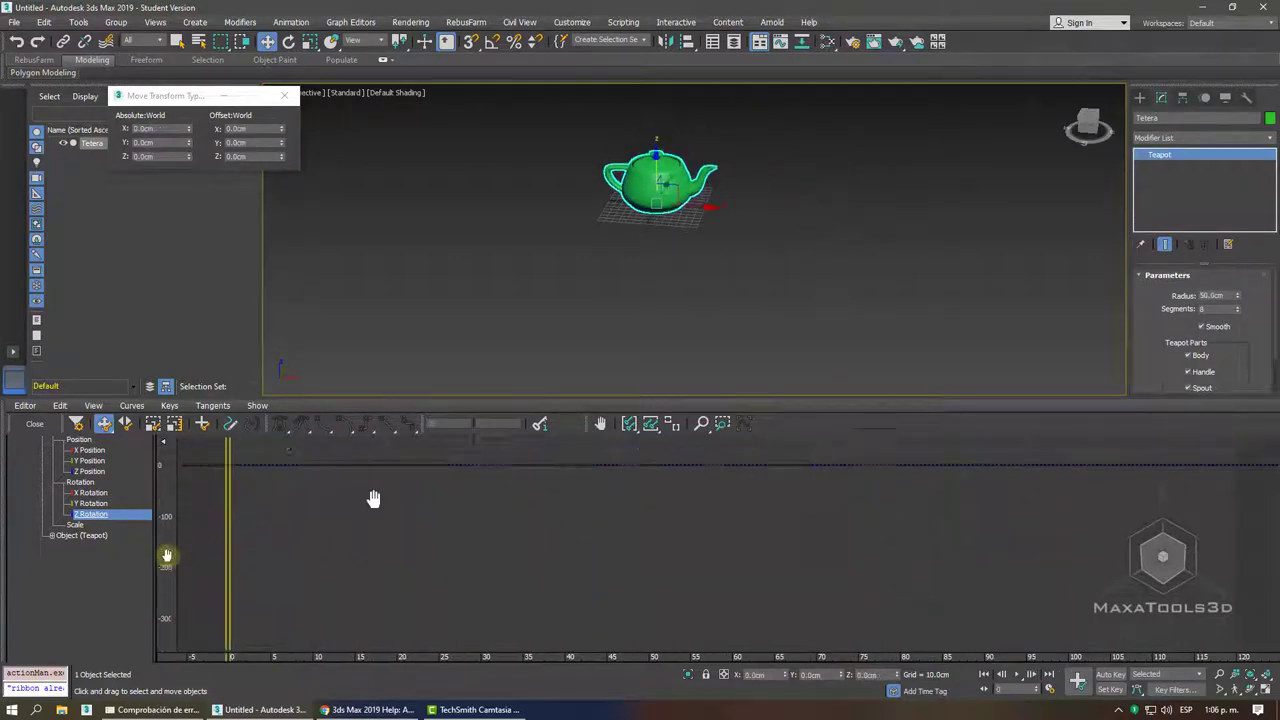
{"action": "middle_click_drag", "start_coordinate": [371, 500], "coordinate": [386, 583]}
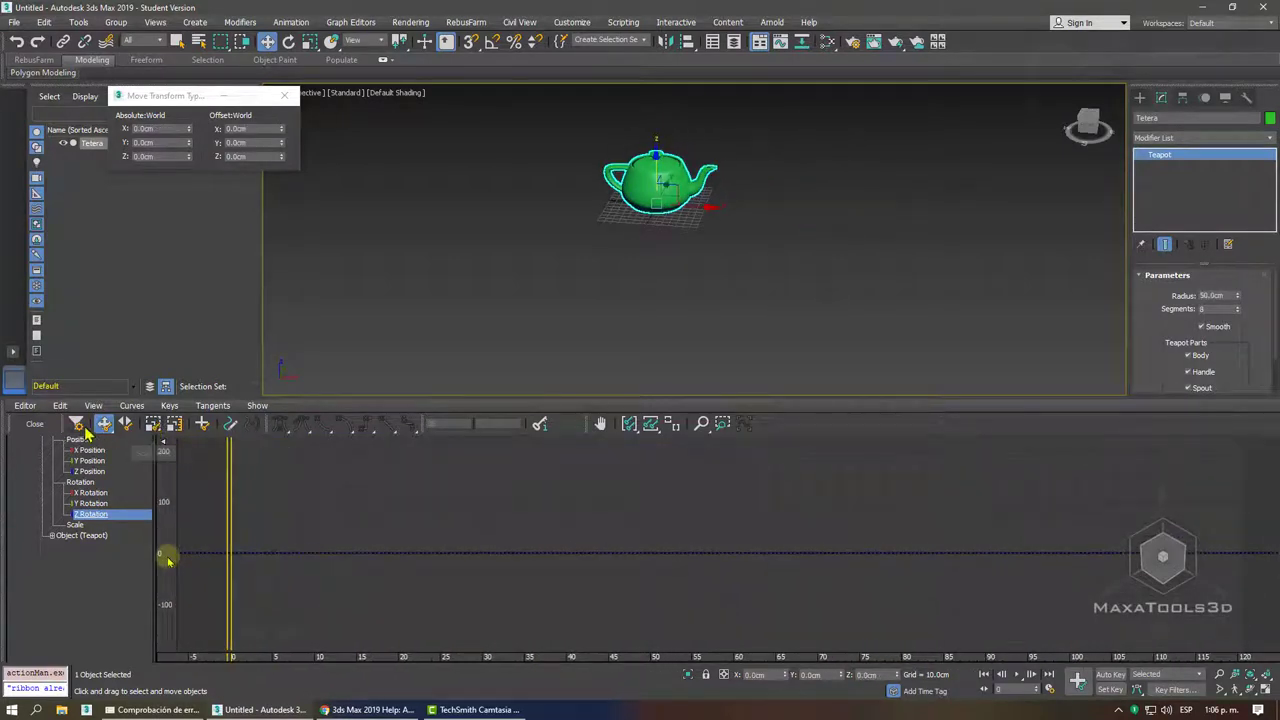
{"action": "left_click", "coordinate": [230, 423]}
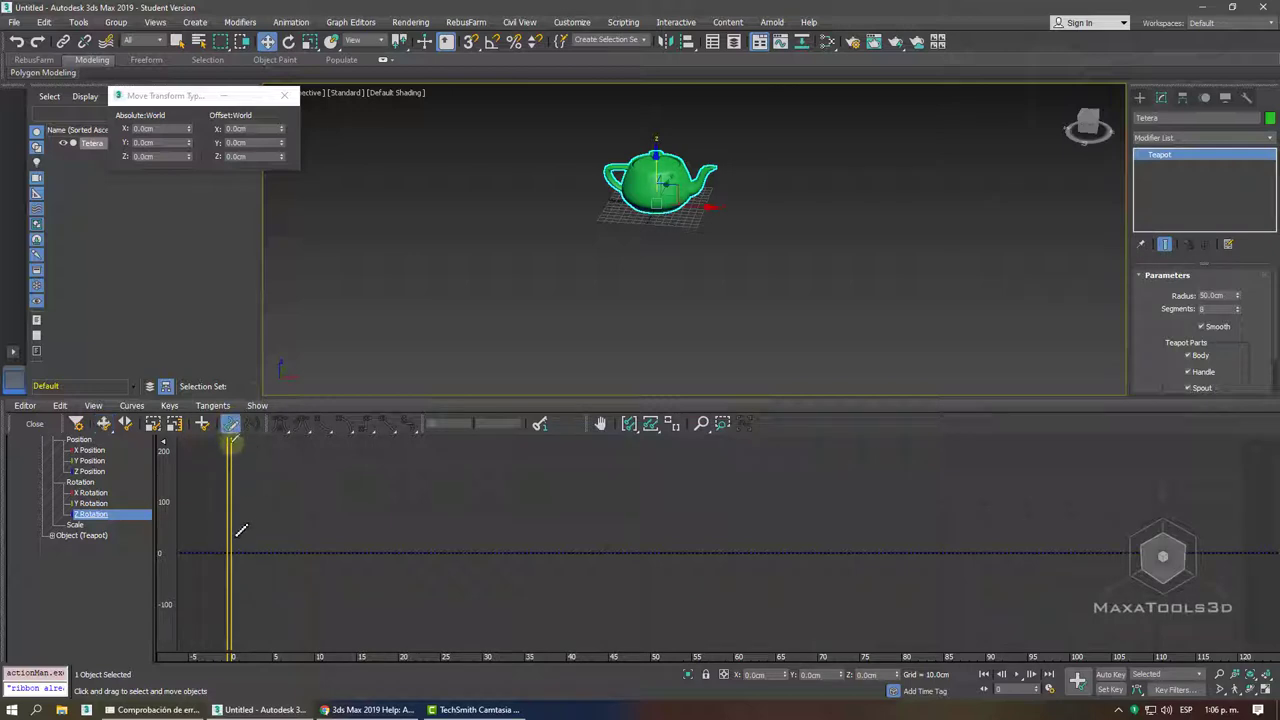
Draw a wavy Z Rotation curve rising from about 50 to 210 by frame 86
{"action": "mouse_move", "coordinate": [231, 547]}
{"action": "left_mouse_down"}
{"action": "mouse_move", "coordinate": [253, 518]}
{"action": "mouse_move", "coordinate": [338, 513]}
{"action": "mouse_move", "coordinate": [370, 487]}
{"action": "mouse_move", "coordinate": [433, 507]}
{"action": "left_mouse_up"}
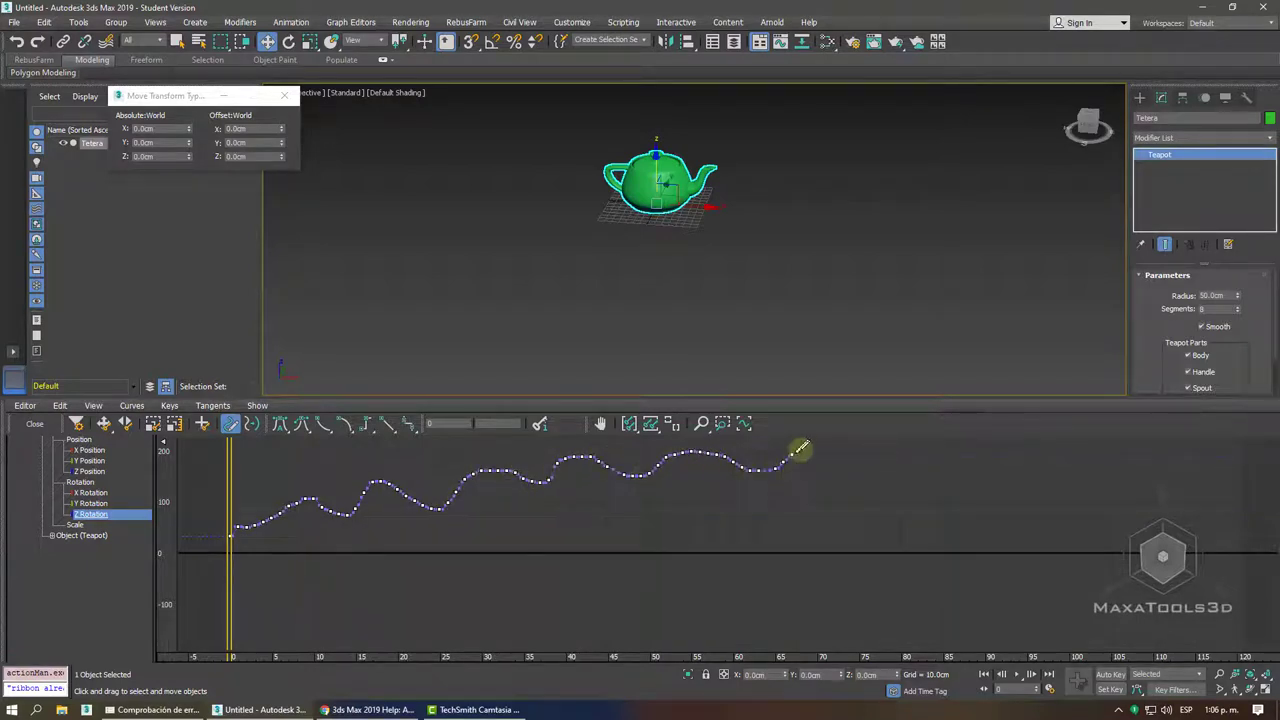
{"action": "left_click_drag", "start_coordinate": [928, 440], "coordinate": [963, 443]}
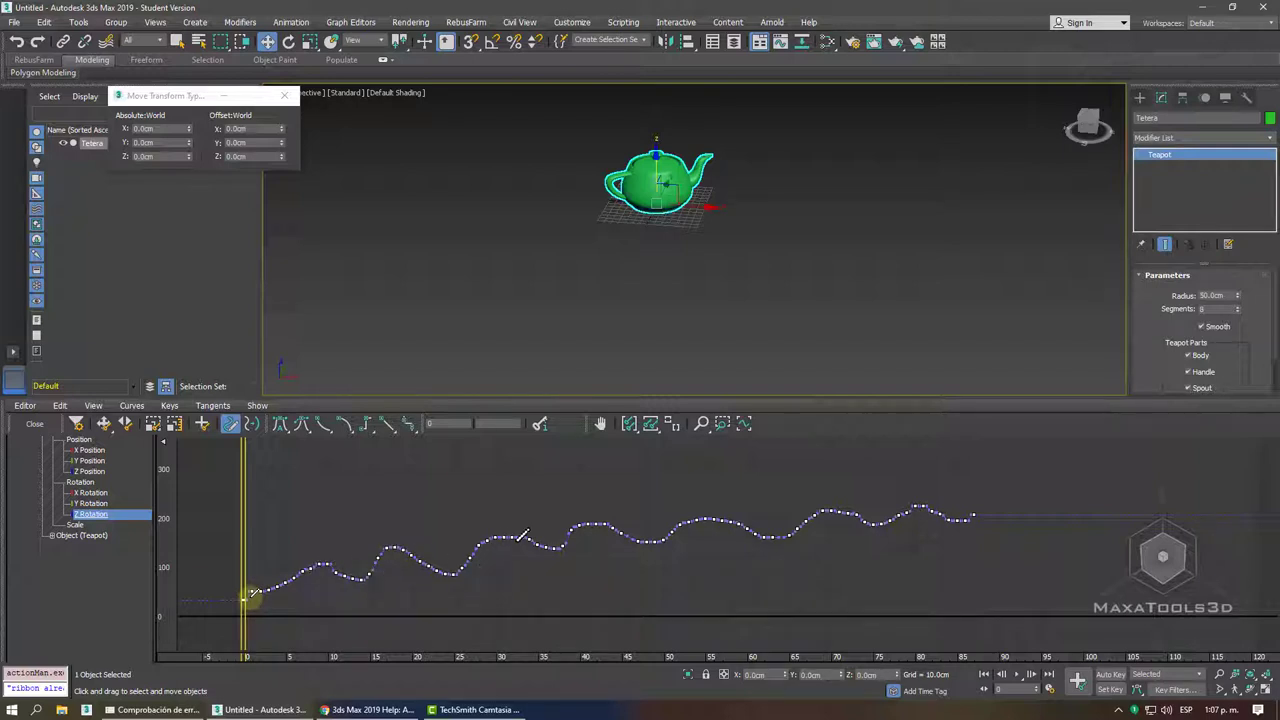
Play back the rotation, then delete the drawn Z Rotation keys
{"action": "left_click", "coordinate": [1030, 675]}
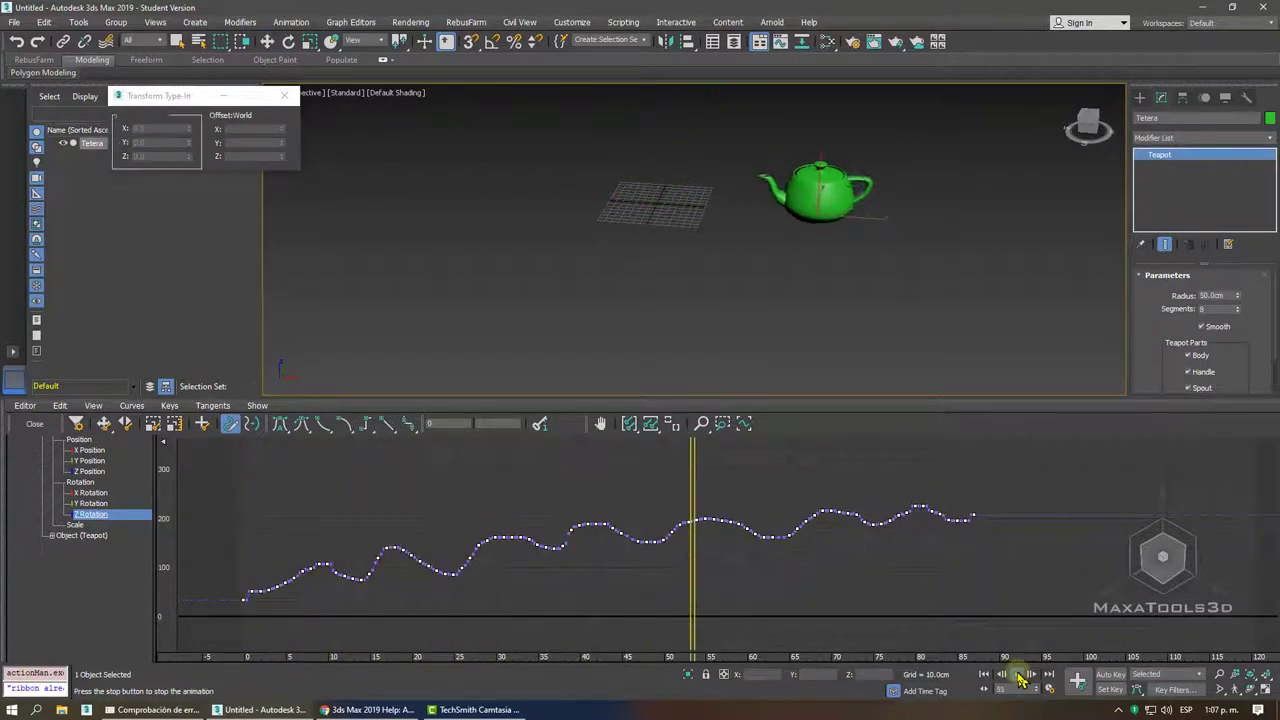
{"action": "left_click", "coordinate": [1020, 675]}
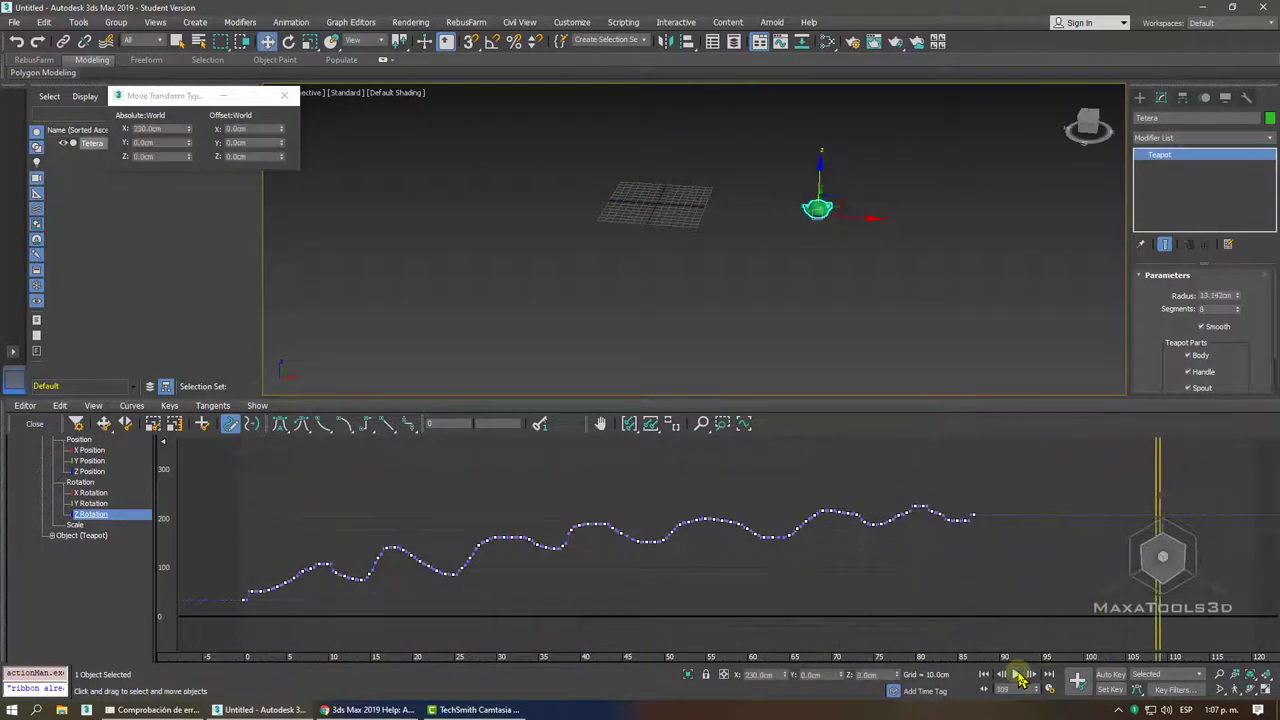
{"action": "key", "text": "Delete"}
{"action": "left_click", "coordinate": [580, 640]}
{"action": "left_click", "coordinate": [240, 614]}
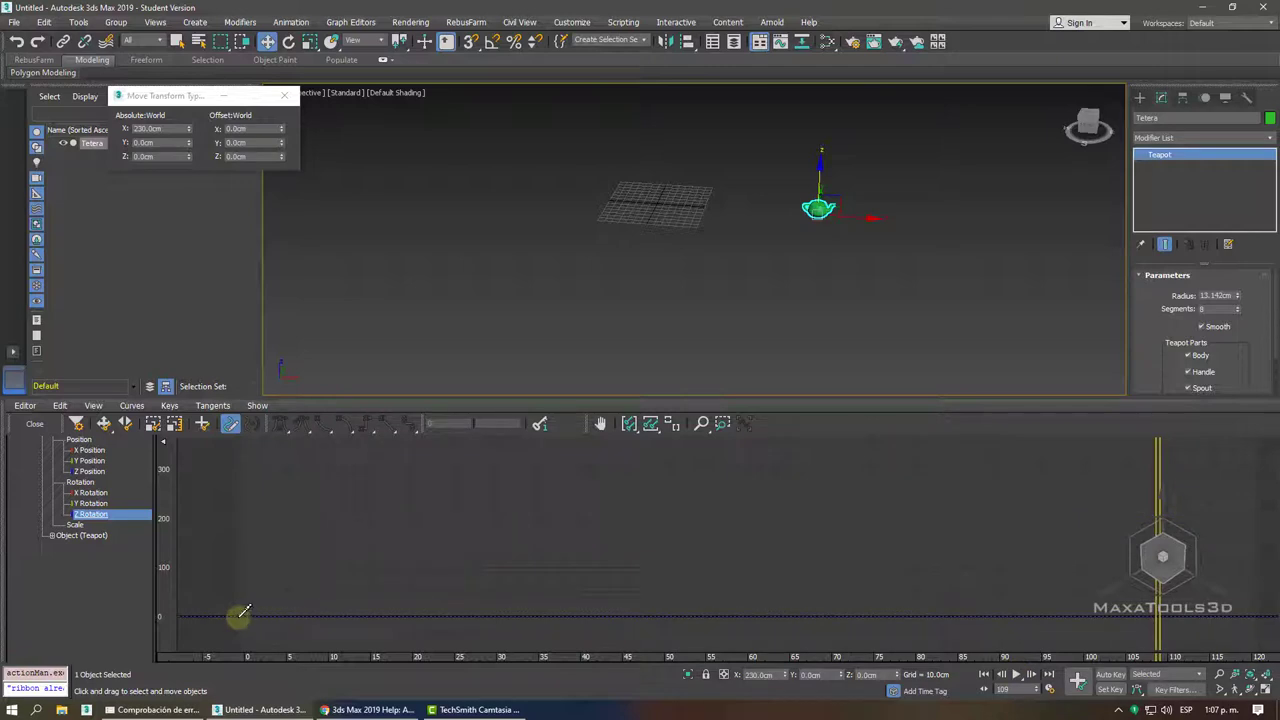
Redraw the Z Rotation curve in waves from 0 up to about 540 by frame 87
{"action": "left_click_drag", "start_coordinate": [241, 612], "coordinate": [276, 570]}
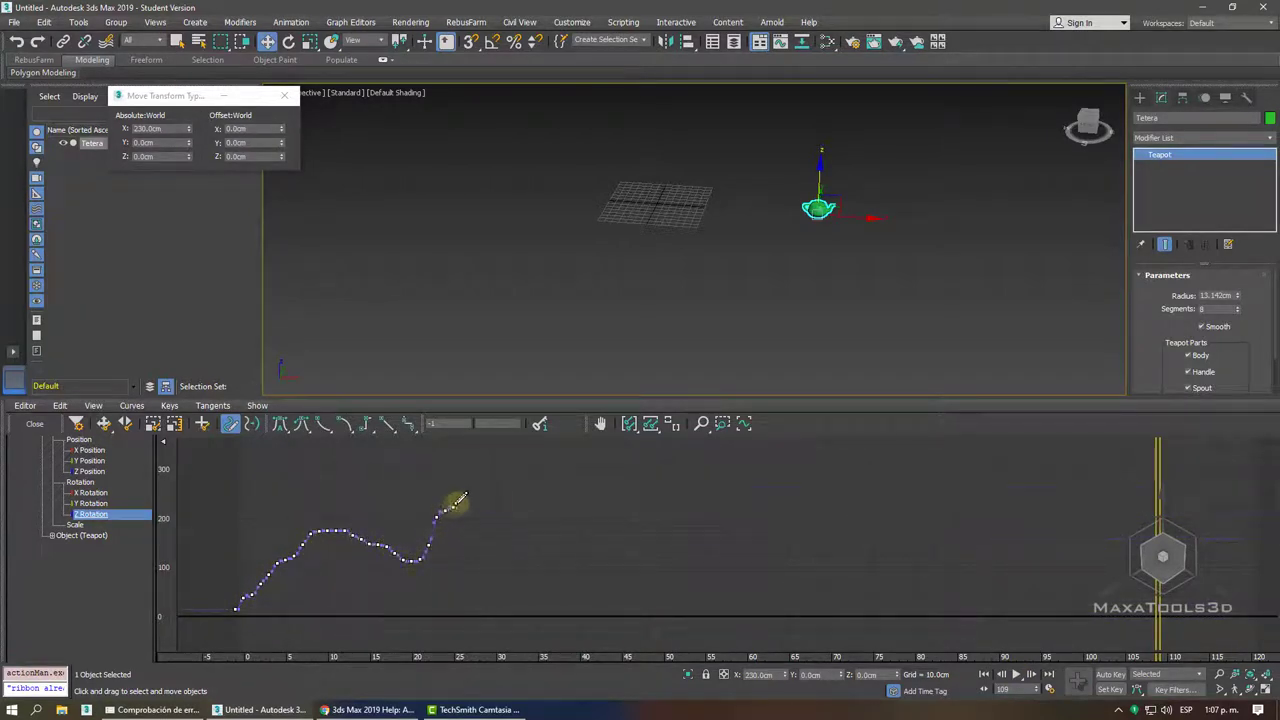
{"action": "mouse_move", "coordinate": [502, 467]}
{"action": "left_mouse_down"}
{"action": "mouse_move", "coordinate": [543, 500]}
{"action": "mouse_move", "coordinate": [605, 485]}
{"action": "left_mouse_up"}
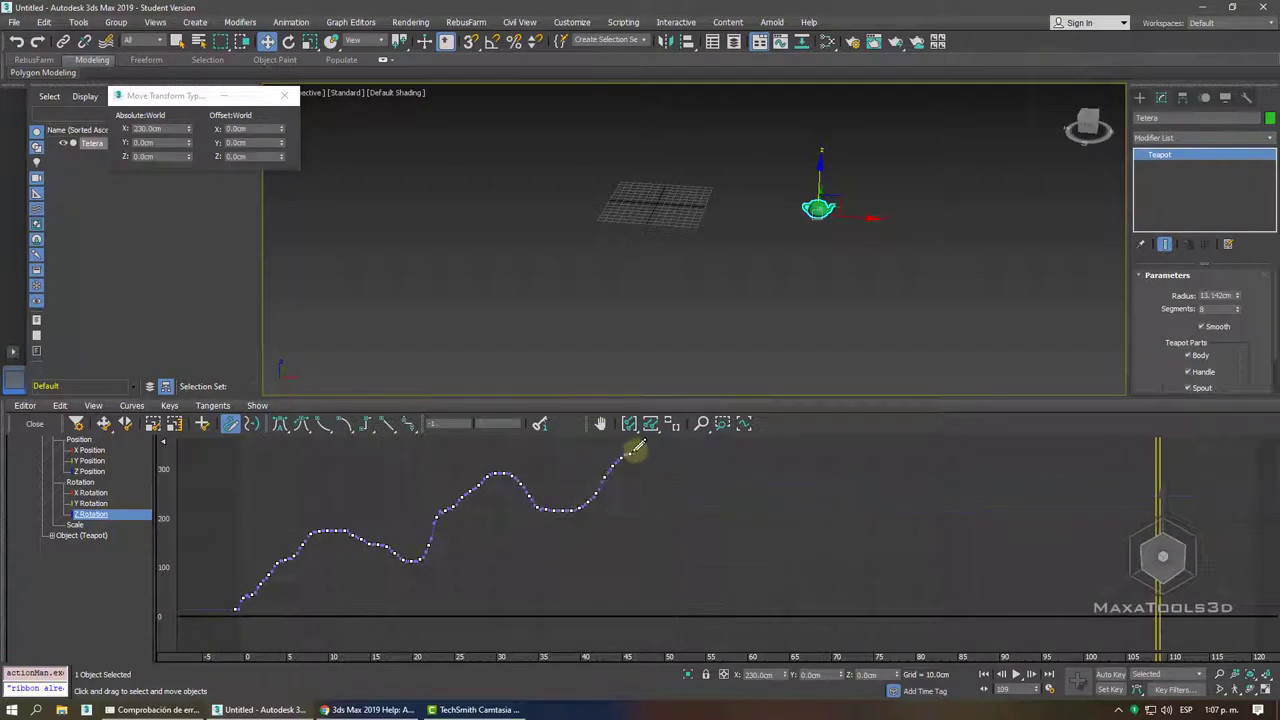
{"action": "left_click_drag", "start_coordinate": [748, 443], "coordinate": [771, 423]}
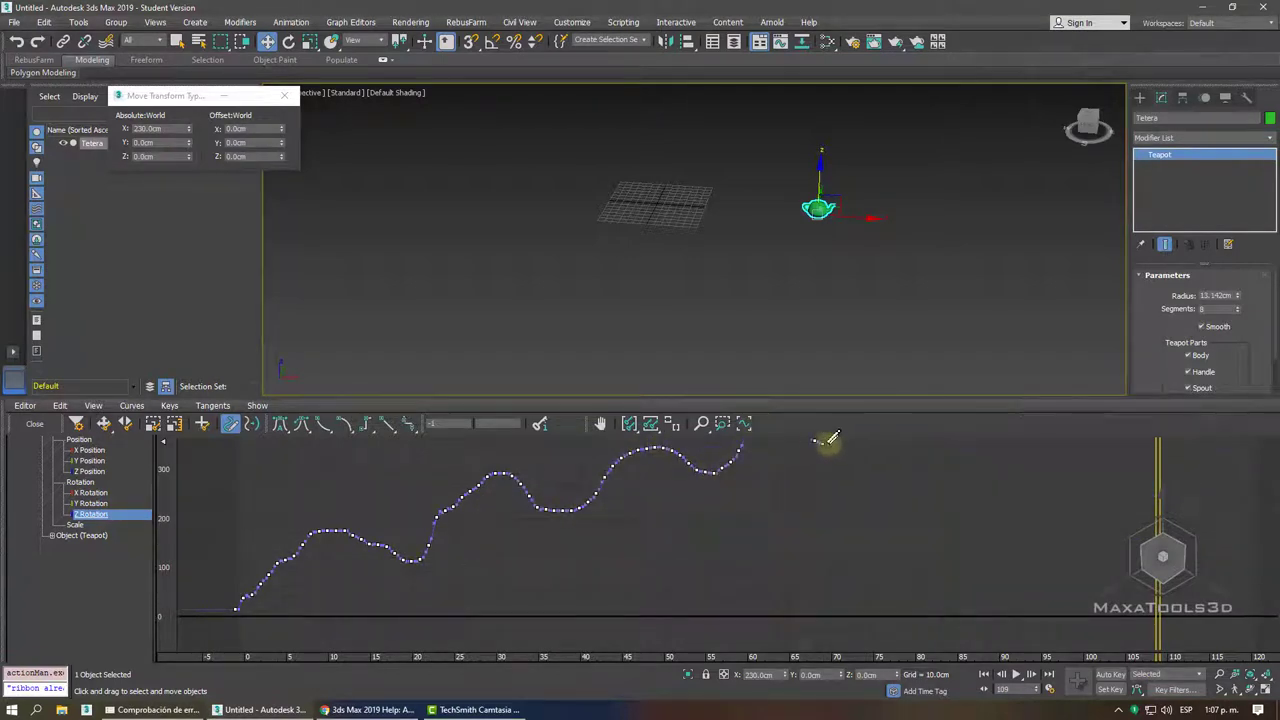
{"action": "middle_click_drag", "start_coordinate": [833, 500], "coordinate": [816, 596]}
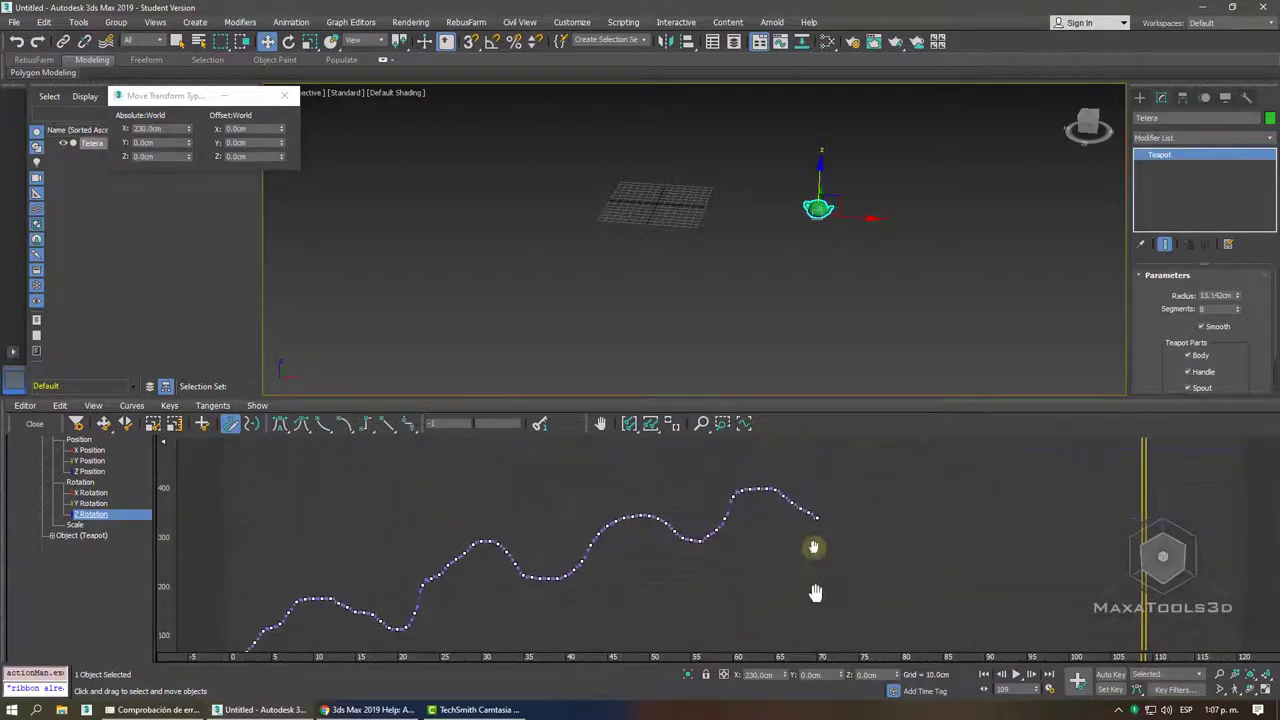
{"action": "left_click_drag", "start_coordinate": [818, 543], "coordinate": [816, 534]}
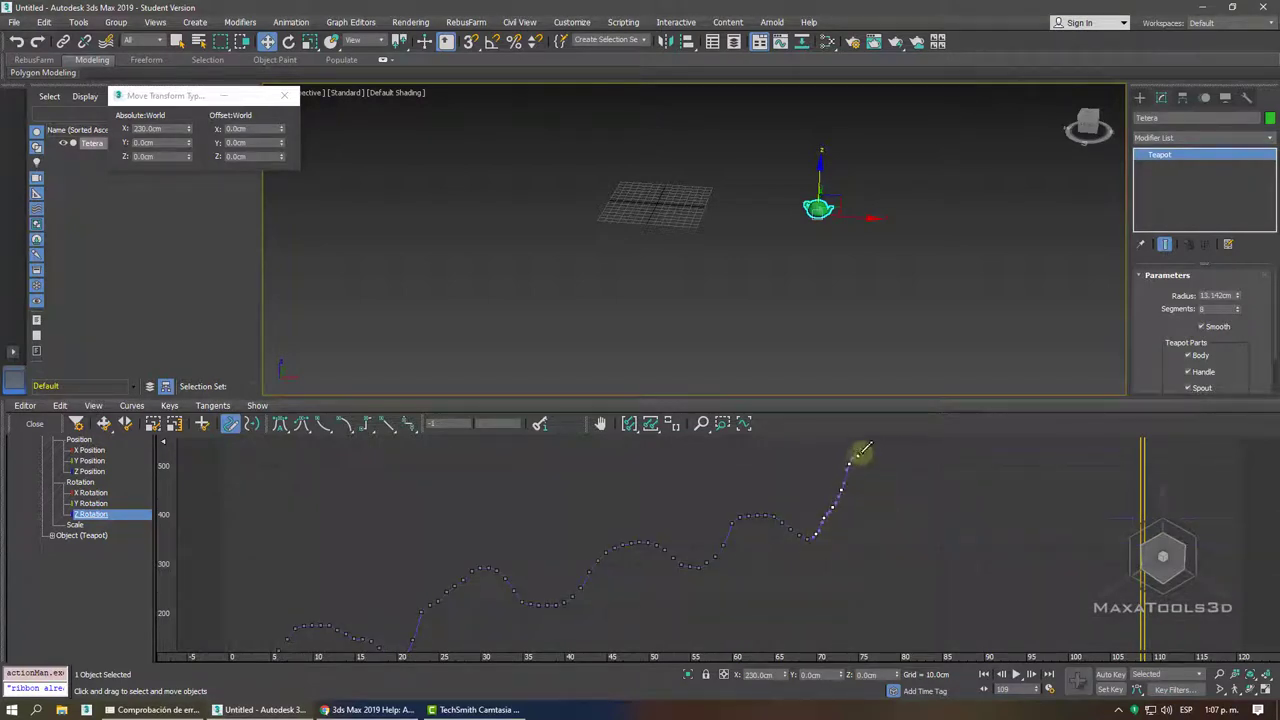
{"action": "mouse_move", "coordinate": [860, 455]}
{"action": "left_mouse_down"}
{"action": "mouse_move", "coordinate": [905, 470]}
{"action": "mouse_move", "coordinate": [966, 434]}
{"action": "left_mouse_up"}
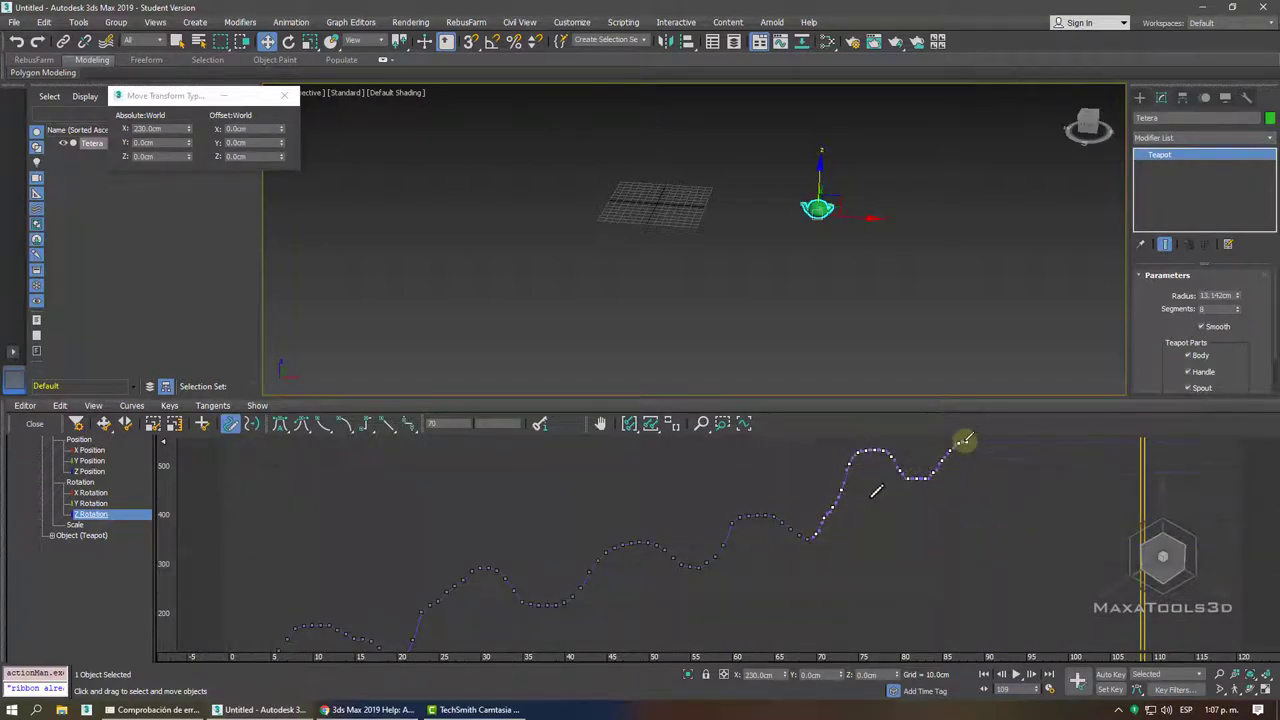
{"action": "scroll", "coordinate": [887, 563], "scroll_direction": "down", "scroll_amount": 2}
{"action": "scroll", "coordinate": [887, 563], "scroll_direction": "down", "scroll_amount": 1}
{"action": "scroll", "coordinate": [866, 580], "scroll_direction": "down", "scroll_amount": 1}
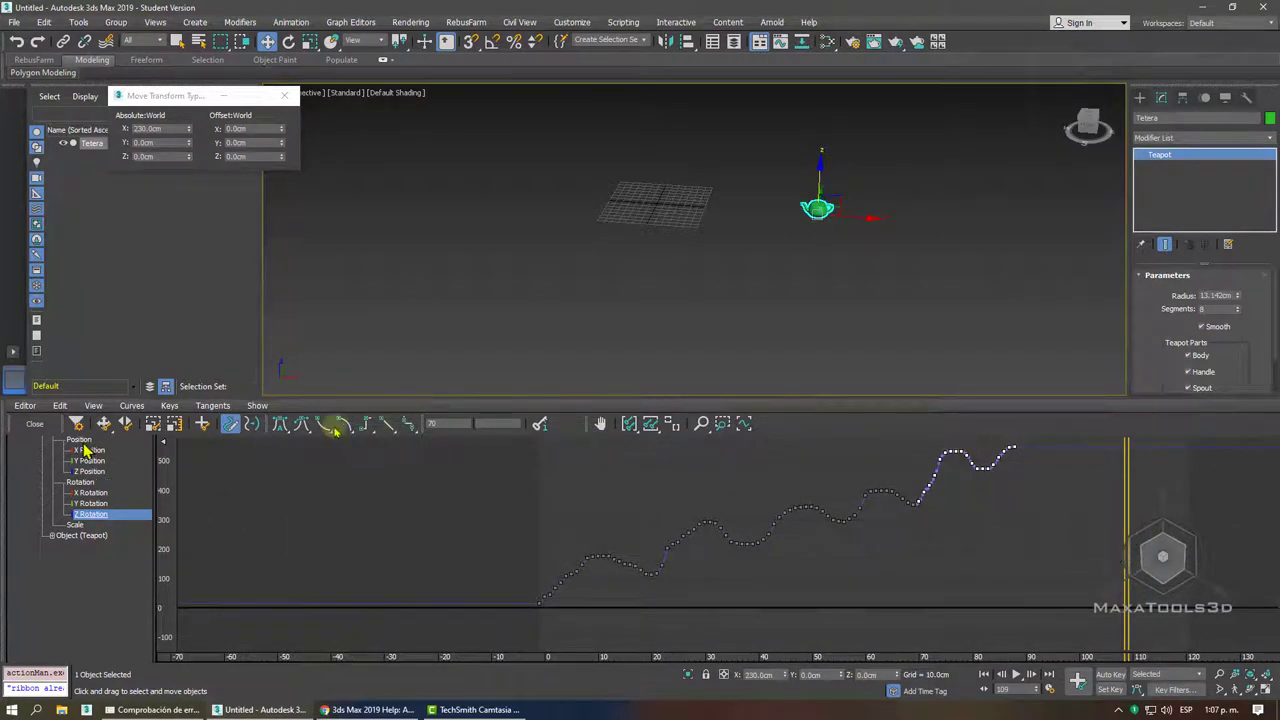
Switch to Move Keys, rewind to frame 0 and play the teapot animation
{"action": "left_click", "coordinate": [104, 423]}
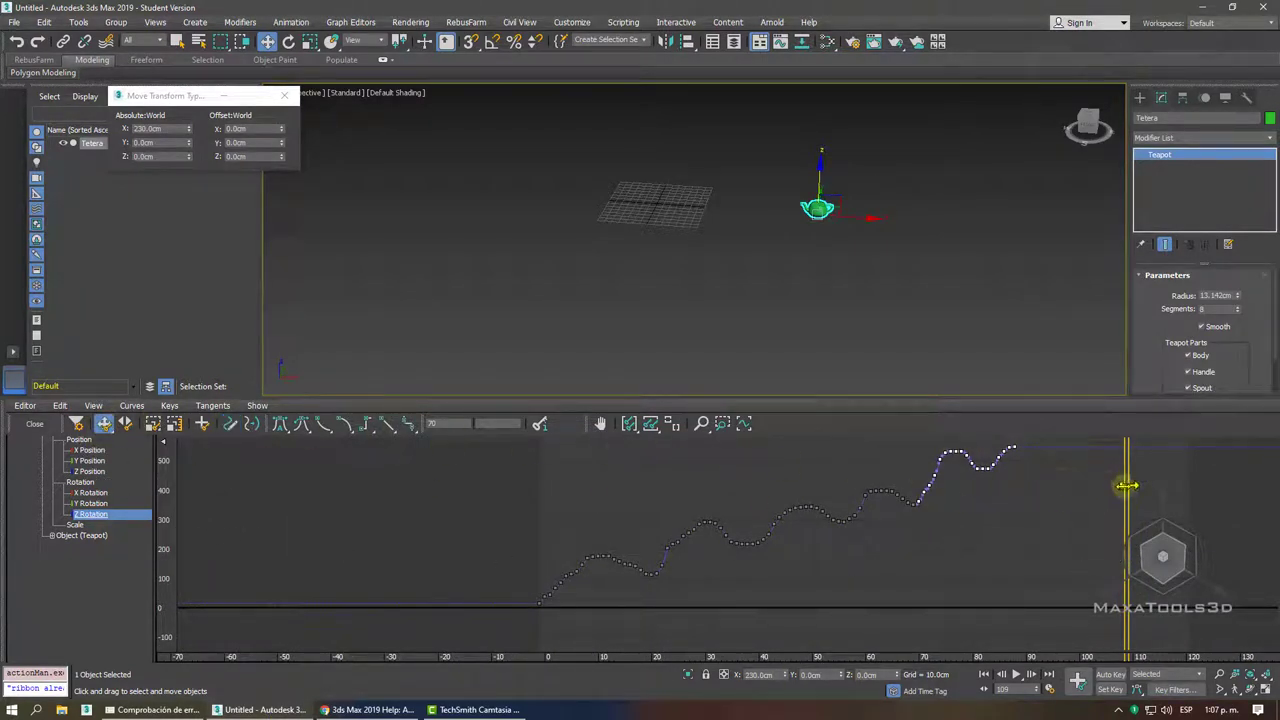
{"action": "left_click_drag", "start_coordinate": [1126, 486], "coordinate": [374, 551]}
{"action": "left_click", "coordinate": [1016, 676]}
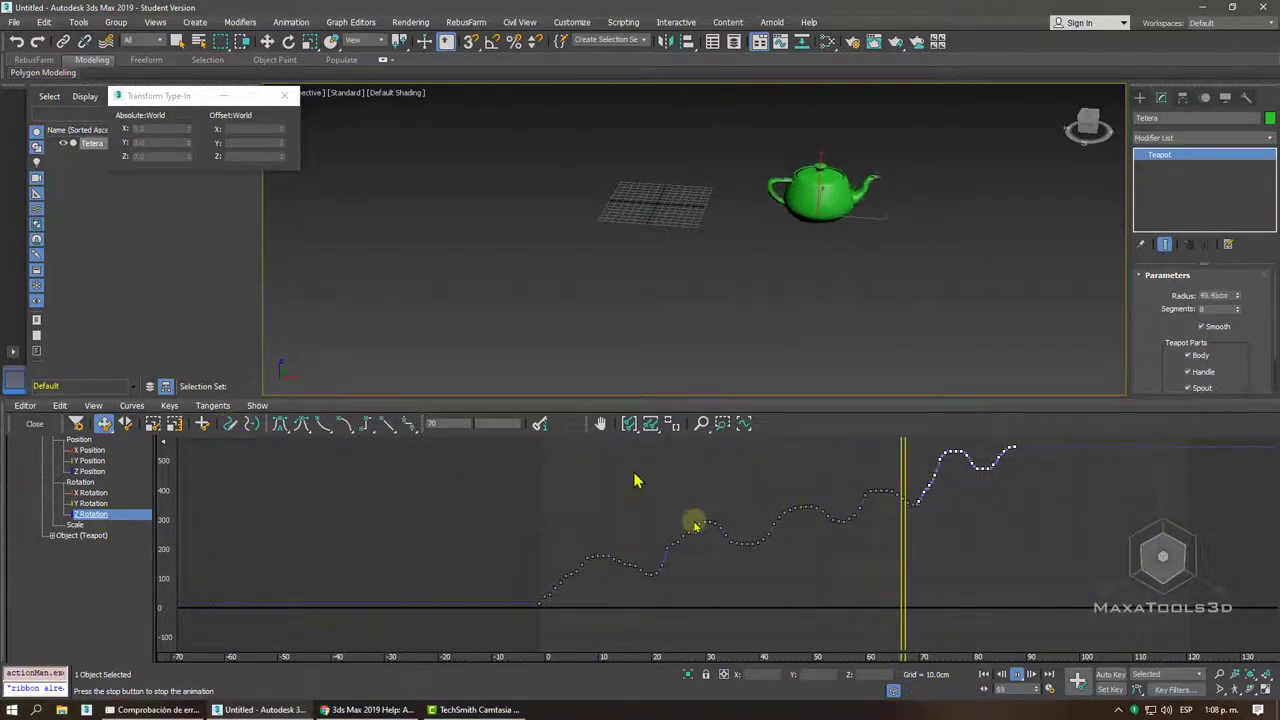
Stop playback, reopen the Curve Editor with only Tetera's Z Rotation track, and fit the curve in view
{"action": "left_click", "coordinate": [1016, 674]}
{"action": "key", "text": "w"}
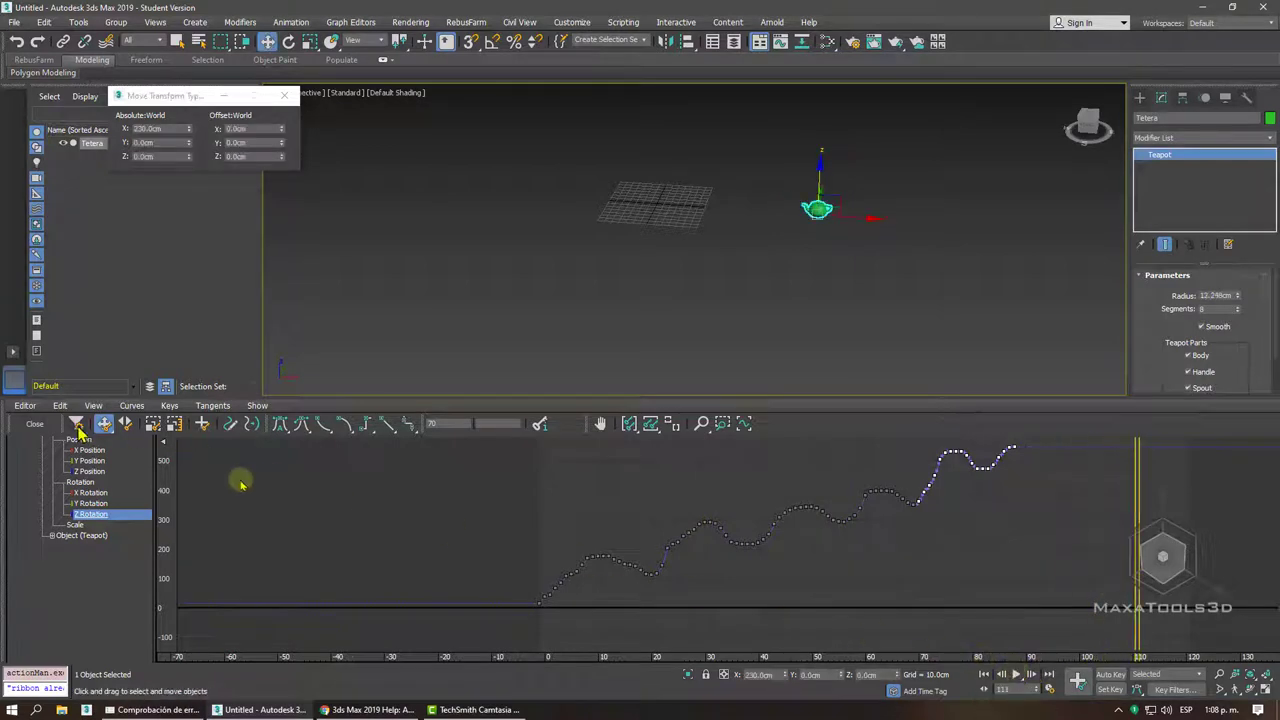
{"action": "left_click", "coordinate": [30, 424]}
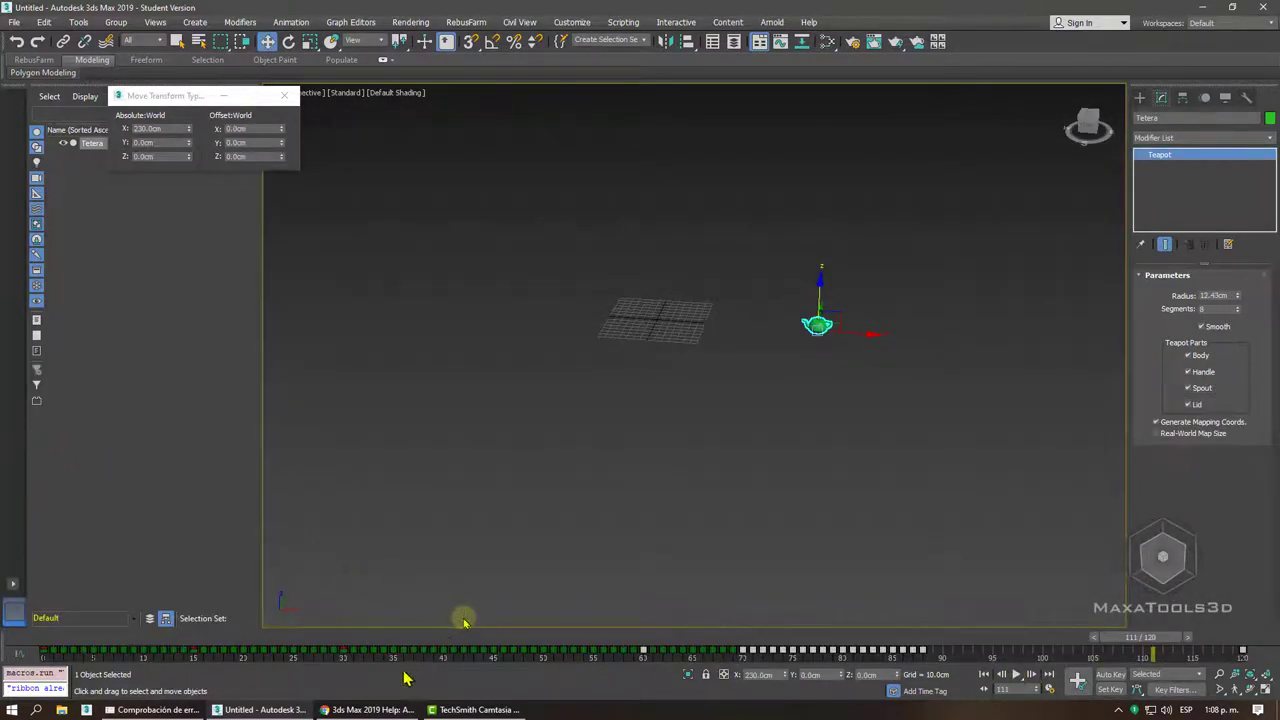
{"action": "left_click", "coordinate": [20, 660]}
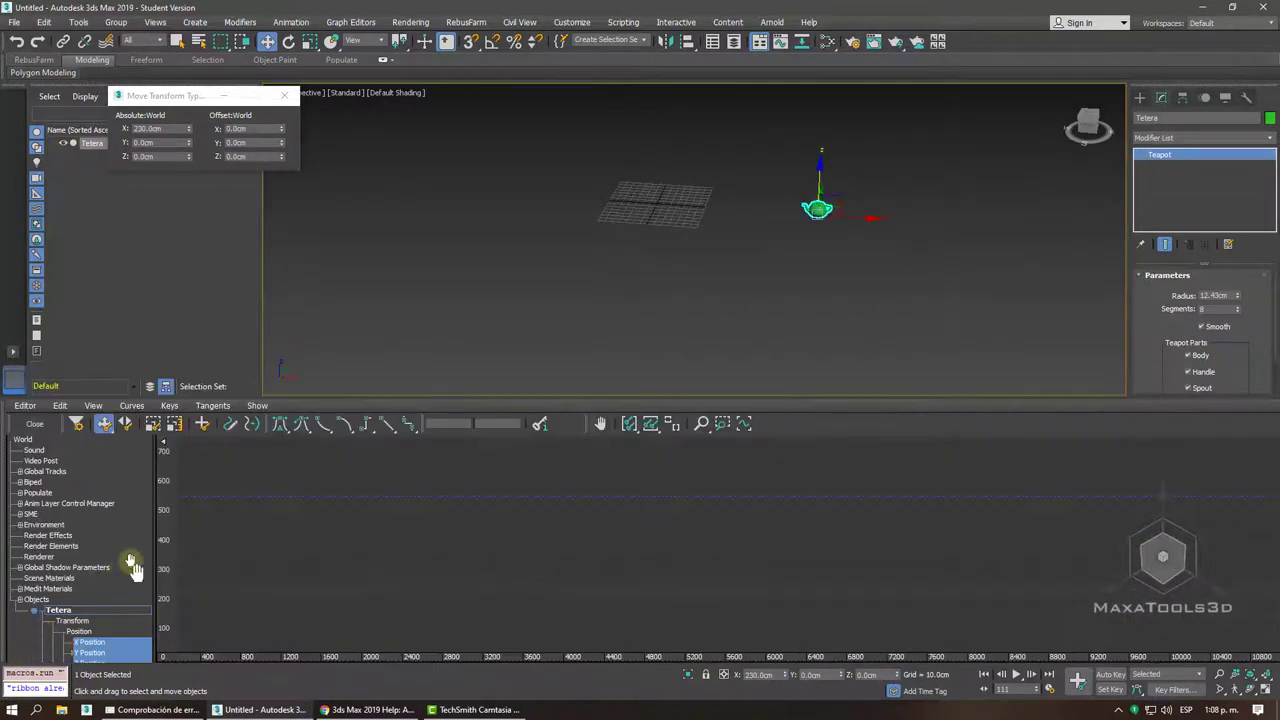
{"action": "left_click", "coordinate": [70, 569]}
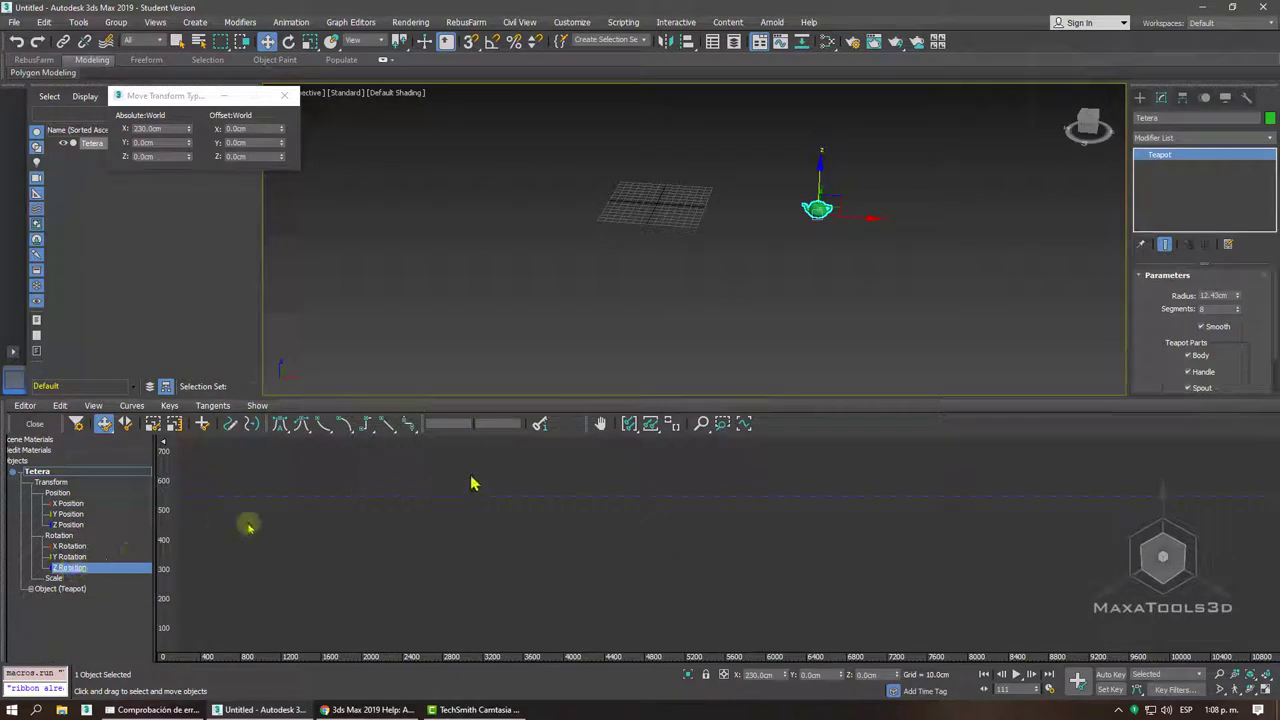
{"action": "left_click", "coordinate": [630, 424]}
{"action": "left_click", "coordinate": [648, 424]}
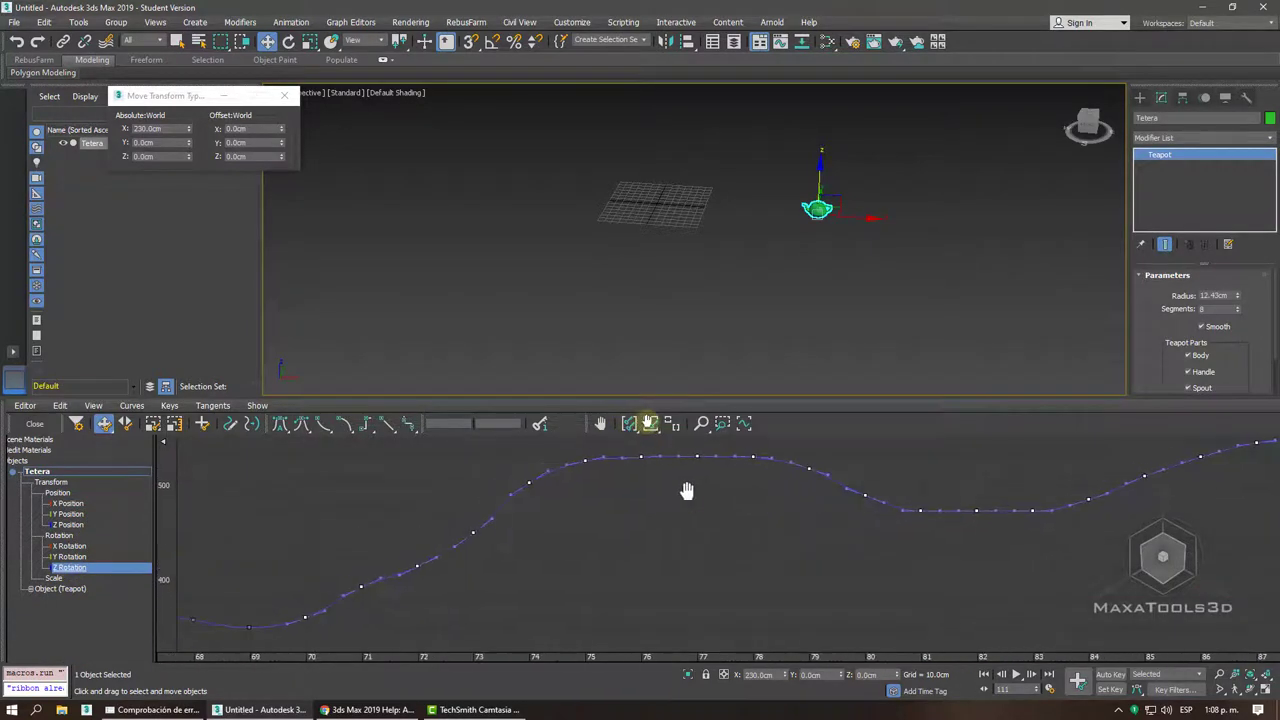
{"action": "left_click_drag", "start_coordinate": [609, 553], "coordinate": [399, 643]}
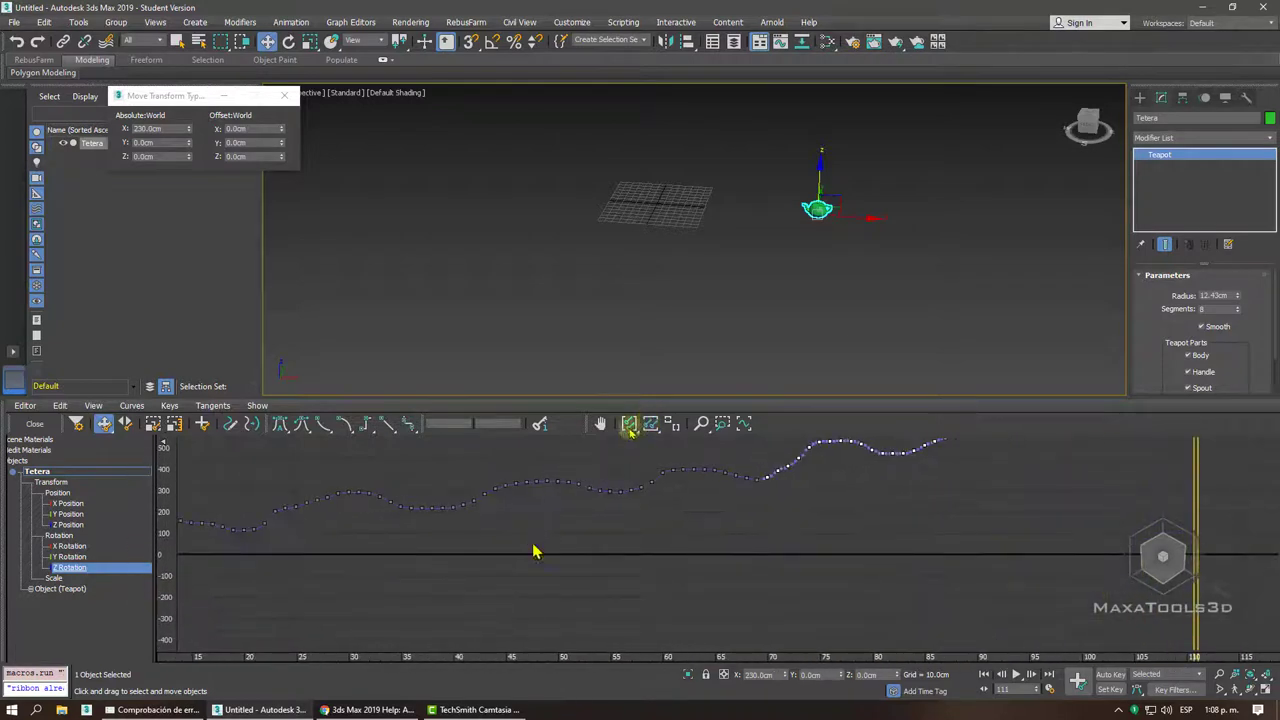
{"action": "mouse_move", "coordinate": [399, 643]}
{"action": "left_mouse_down"}
{"action": "mouse_move", "coordinate": [463, 487]}
{"action": "mouse_move", "coordinate": [398, 530]}
{"action": "left_mouse_up"}
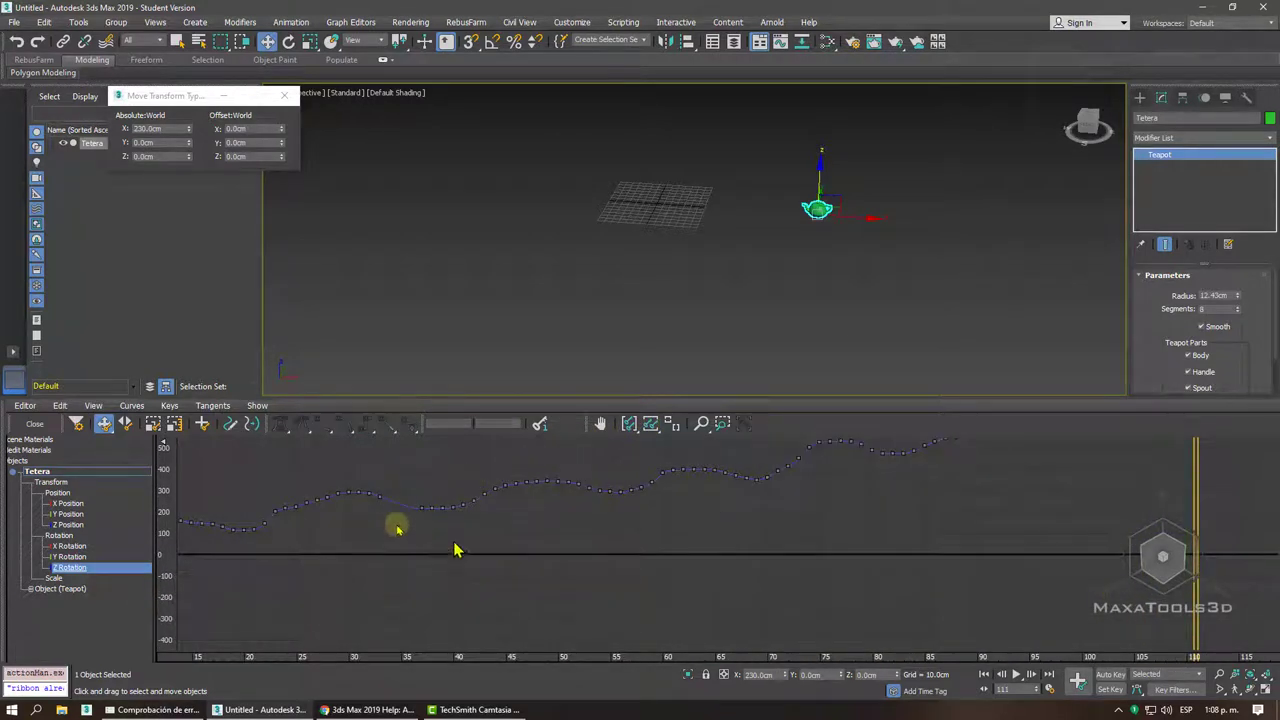
Delete the dense Z Rotation keys near frames 34–36, 39–43, 47–49 and 50–54
{"action": "key", "text": "Delete"}
{"action": "left_click_drag", "start_coordinate": [489, 527], "coordinate": [497, 538]}
{"action": "key", "text": "Delete"}
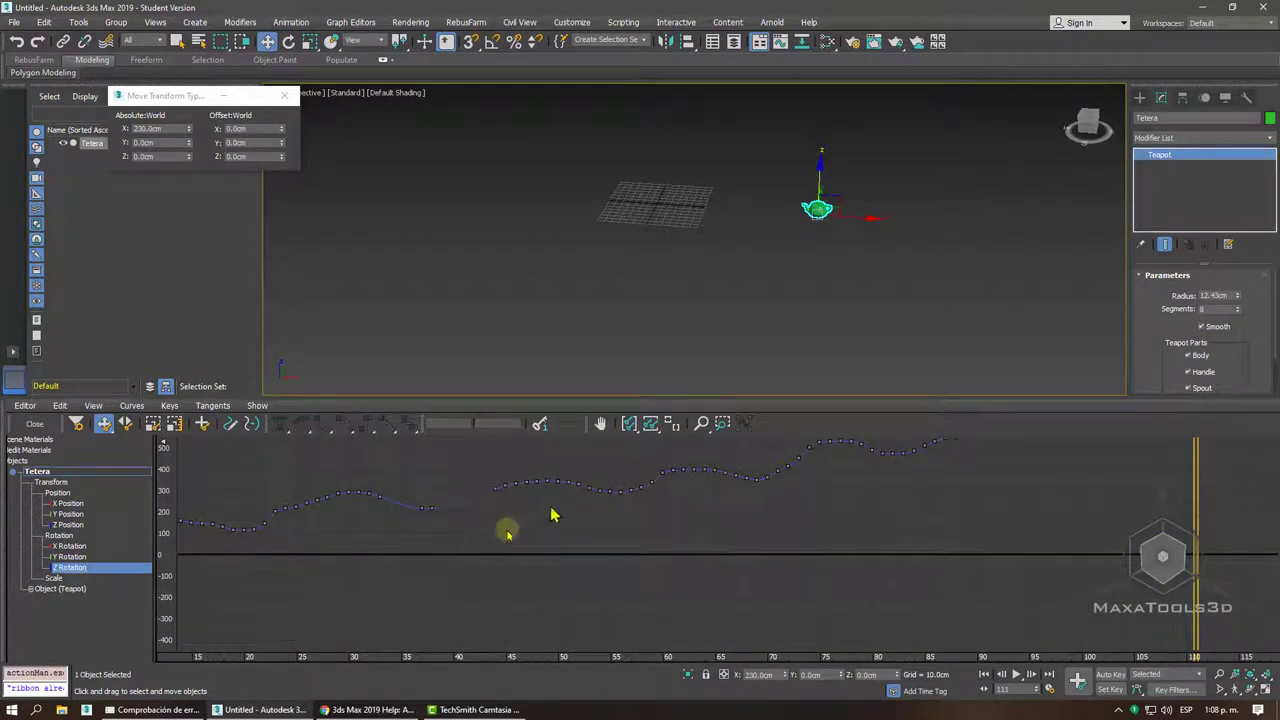
{"action": "left_click", "coordinate": [497, 470]}
{"action": "key", "text": "Delete"}
{"action": "mouse_move", "coordinate": [540, 495]}
{"action": "left_mouse_down"}
{"action": "mouse_move", "coordinate": [574, 470]}
{"action": "mouse_move", "coordinate": [612, 540]}
{"action": "left_mouse_up"}
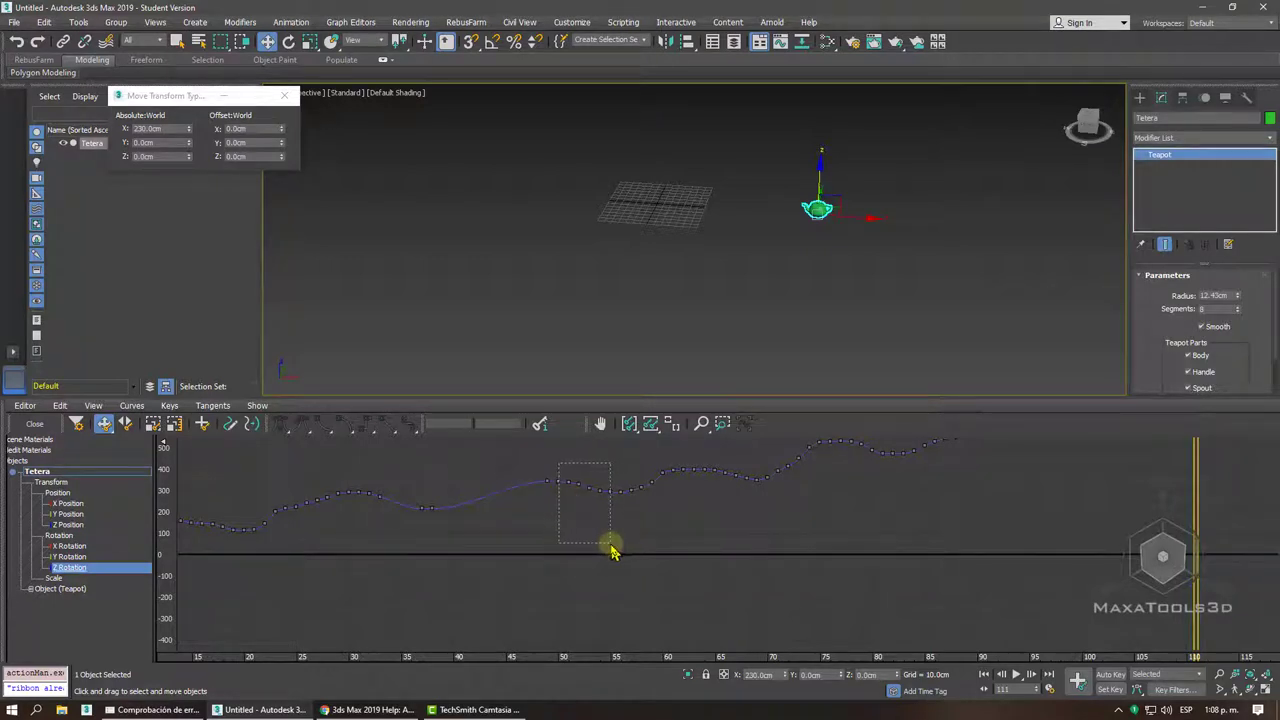
{"action": "key", "text": "Delete"}
Delete the keys near frames 57–60 and 70–73, then pan the graph to frames 5–105
{"action": "left_click_drag", "start_coordinate": [668, 522], "coordinate": [668, 520]}
{"action": "key", "text": "Delete"}
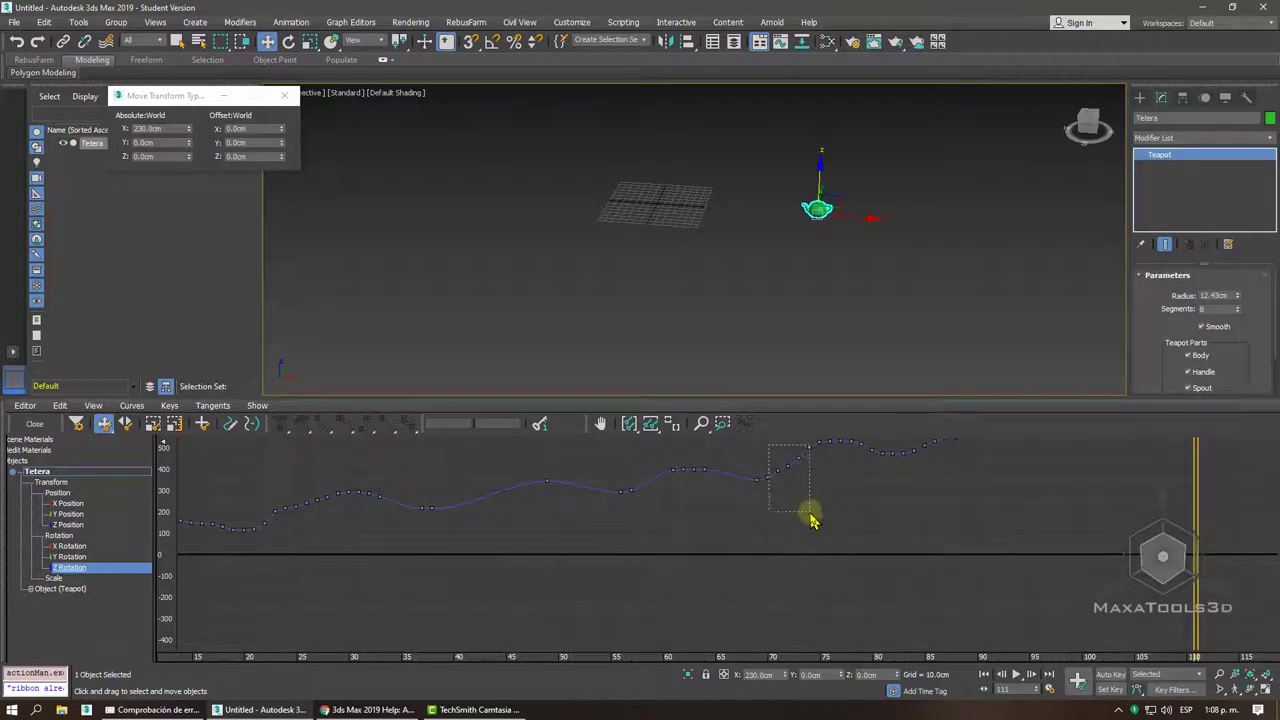
{"action": "key", "text": "Delete"}
{"action": "middle_click_drag", "start_coordinate": [808, 511], "coordinate": [728, 530]}
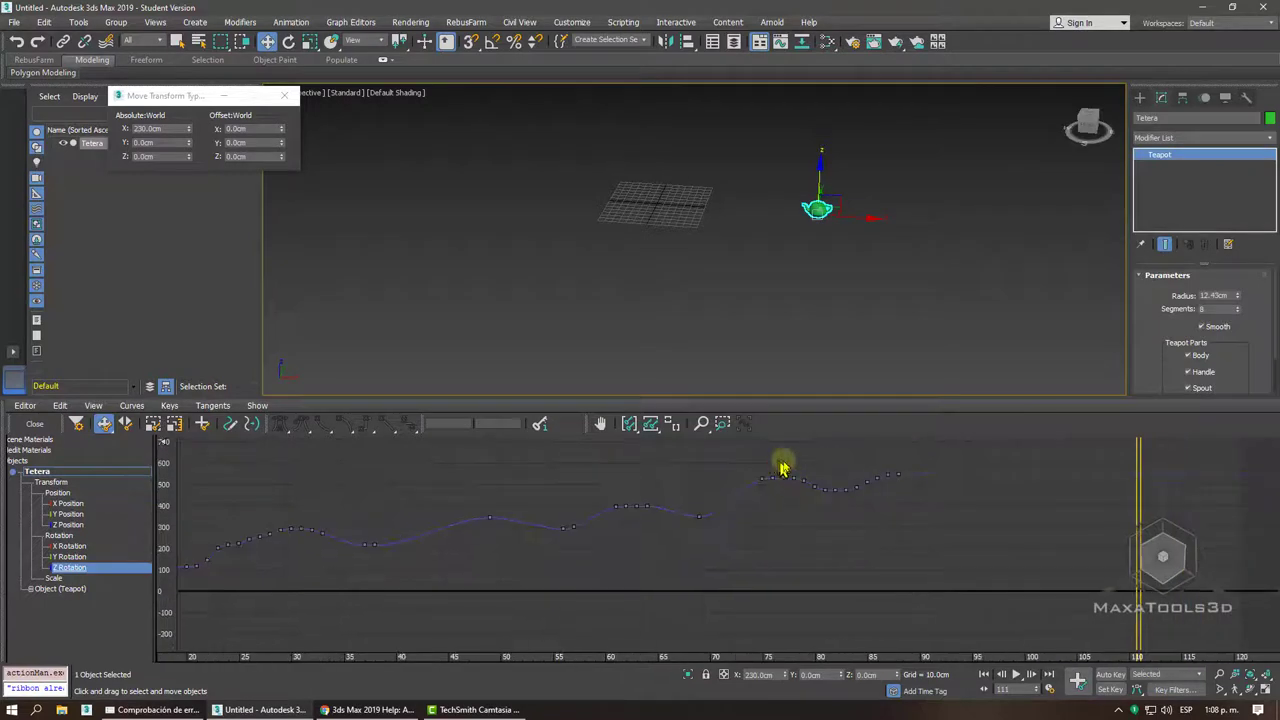
{"action": "mouse_move", "coordinate": [868, 534]}
{"action": "left_mouse_down"}
{"action": "mouse_move", "coordinate": [835, 526]}
{"action": "mouse_move", "coordinate": [892, 535]}
{"action": "left_mouse_up"}
{"action": "left_click", "coordinate": [750, 465]}
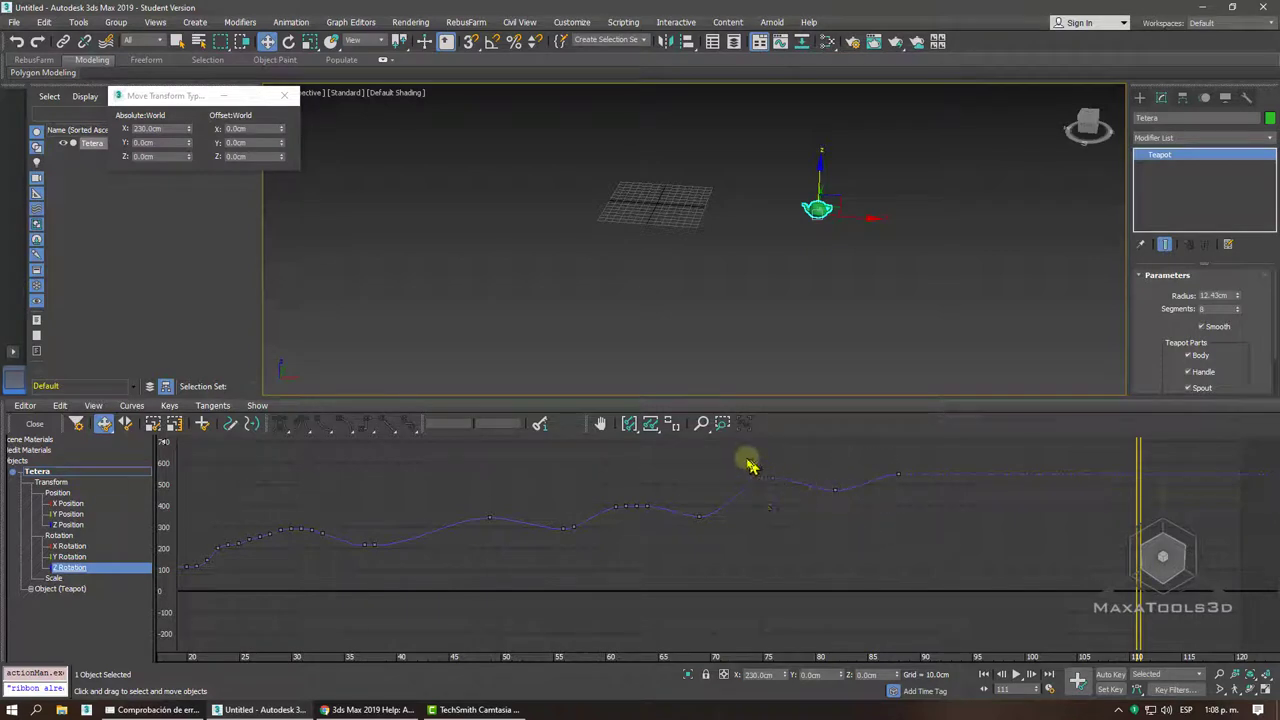
{"action": "middle_click_drag", "start_coordinate": [651, 534], "coordinate": [650, 493]}
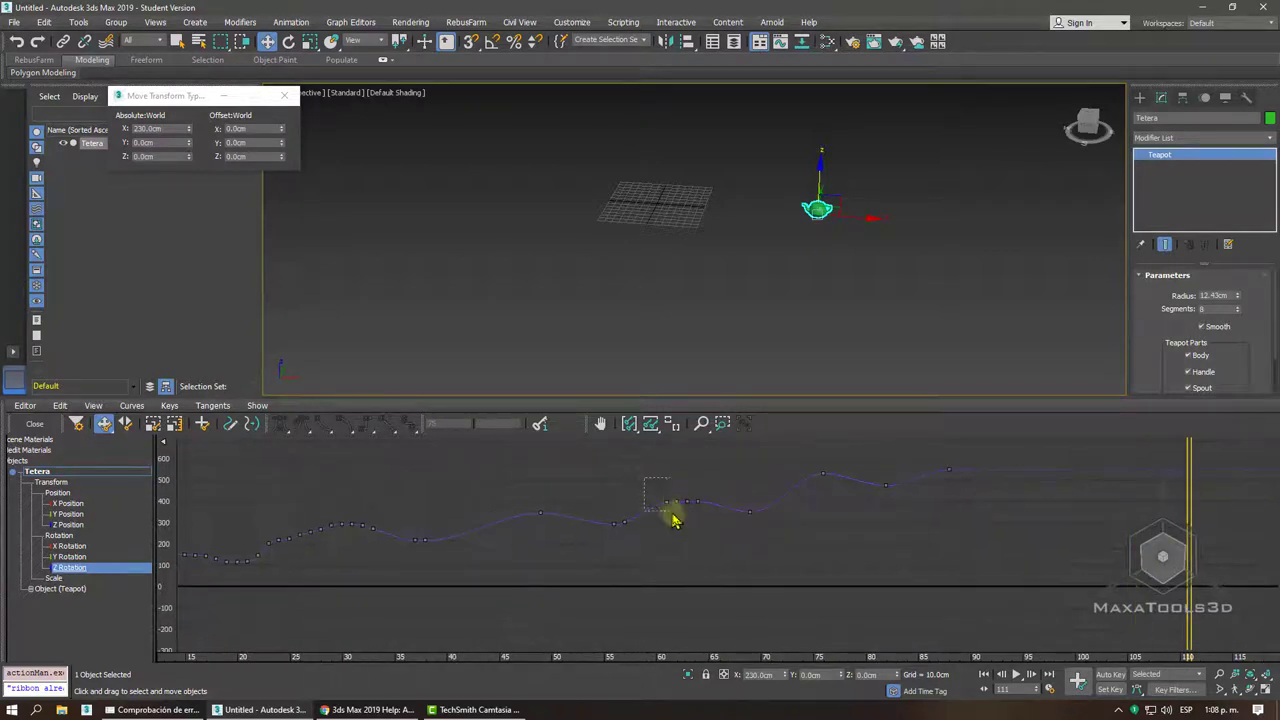
{"action": "mouse_move", "coordinate": [717, 534]}
{"action": "middle_mouse_down"}
{"action": "mouse_move", "coordinate": [719, 508]}
{"action": "mouse_move", "coordinate": [648, 515]}
{"action": "middle_mouse_up"}
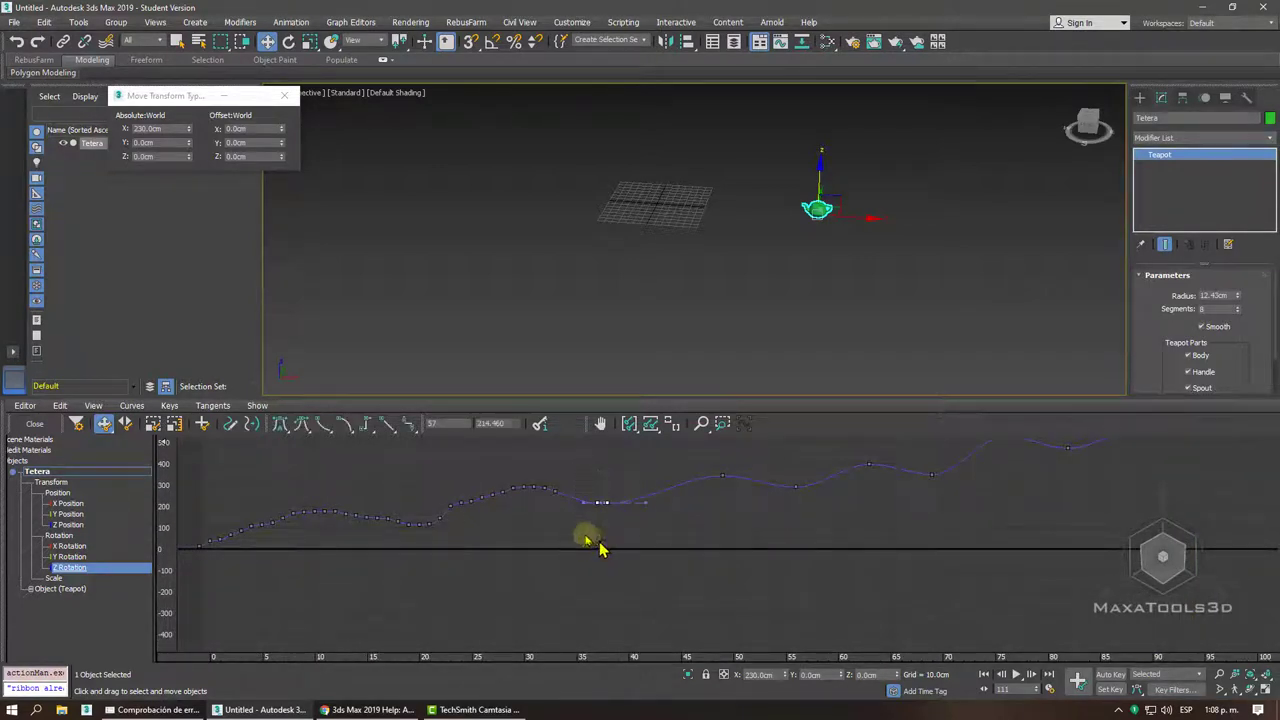
Try deleting Z Rotation keys near frames 30 and 35–37, then undo to restore them
{"action": "key", "text": "Delete"}
{"action": "key", "text": "ctrl+z"}
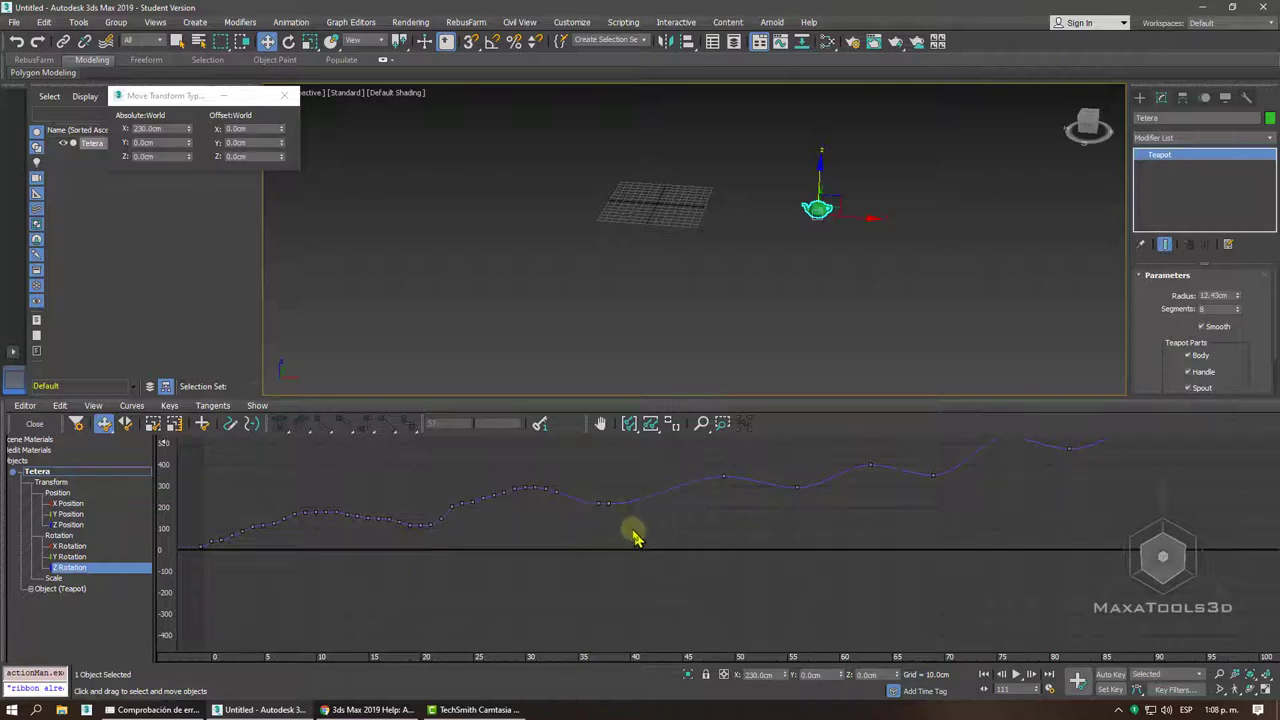
{"action": "mouse_move", "coordinate": [560, 526]}
{"action": "middle_mouse_down"}
{"action": "mouse_move", "coordinate": [645, 517]}
{"action": "mouse_move", "coordinate": [640, 476]}
{"action": "middle_mouse_up"}
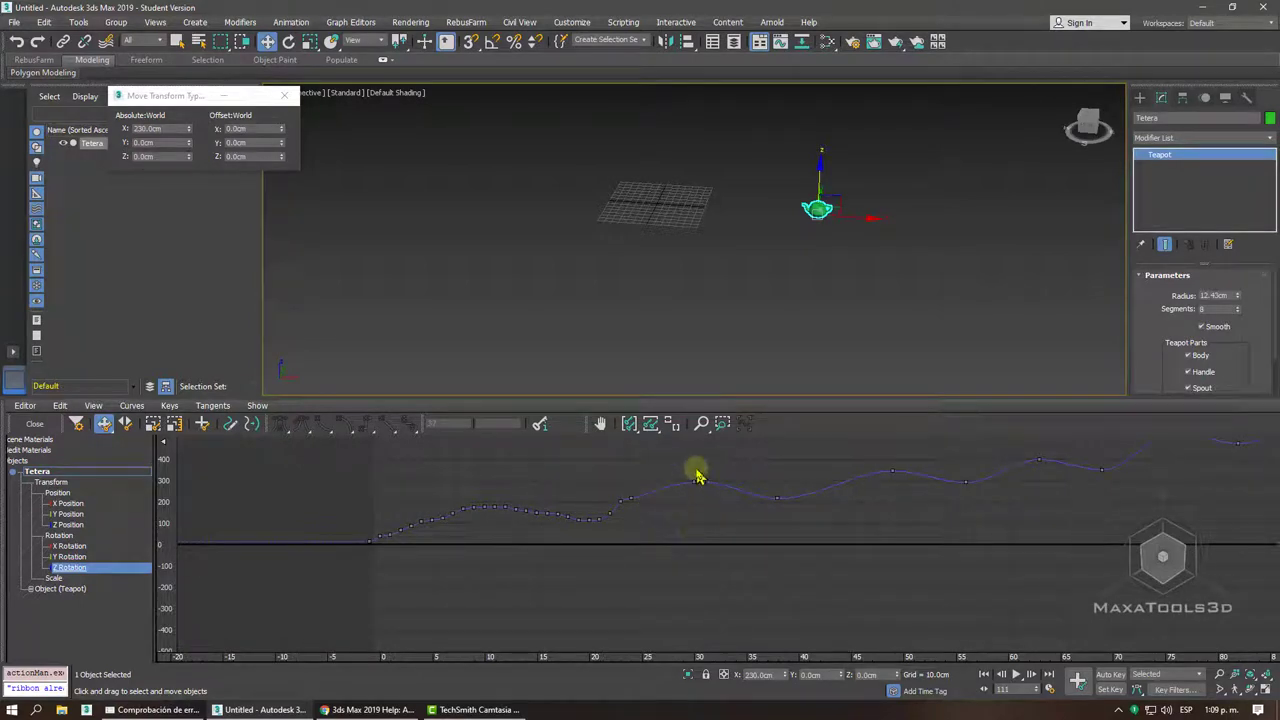
{"action": "key", "text": "Delete"}
{"action": "key", "text": "ctrl+z"}
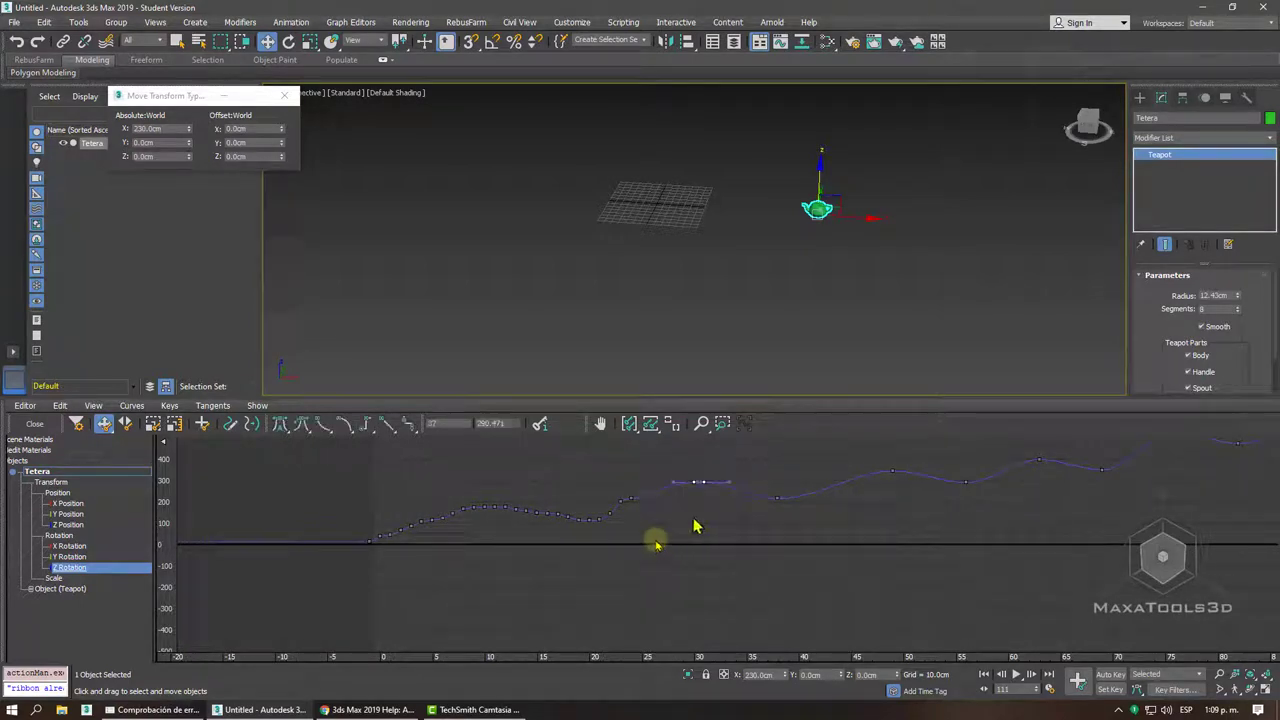
{"action": "left_click", "coordinate": [643, 537]}
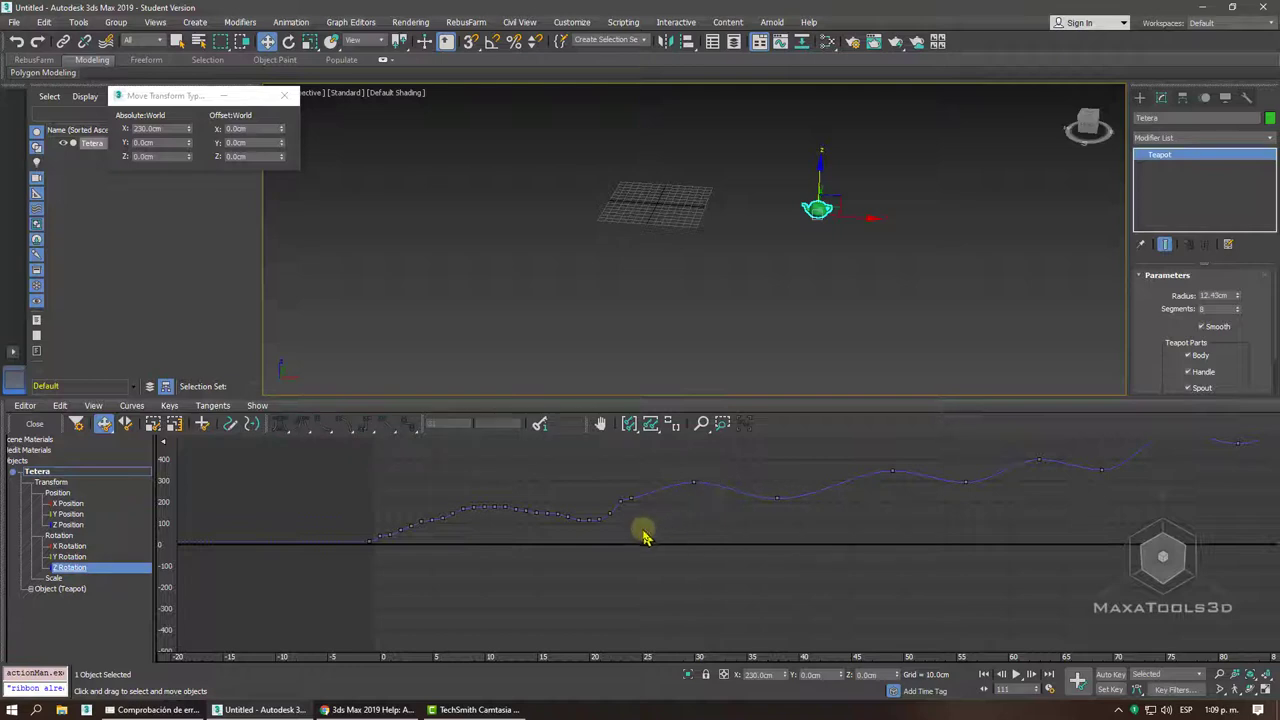
Inspect the early key groups near the curve start, from frame 0 to about frame 22, then deselect
{"action": "left_click", "coordinate": [625, 492]}
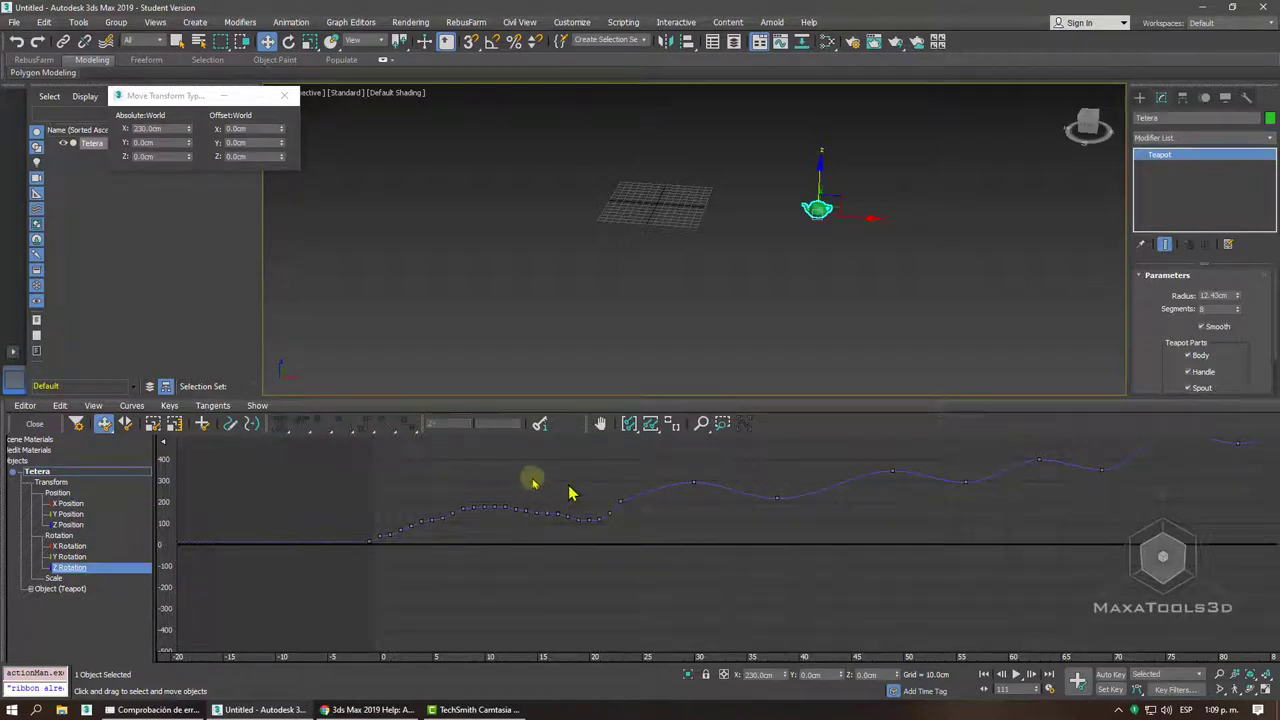
{"action": "left_click_drag", "start_coordinate": [530, 477], "coordinate": [586, 556]}
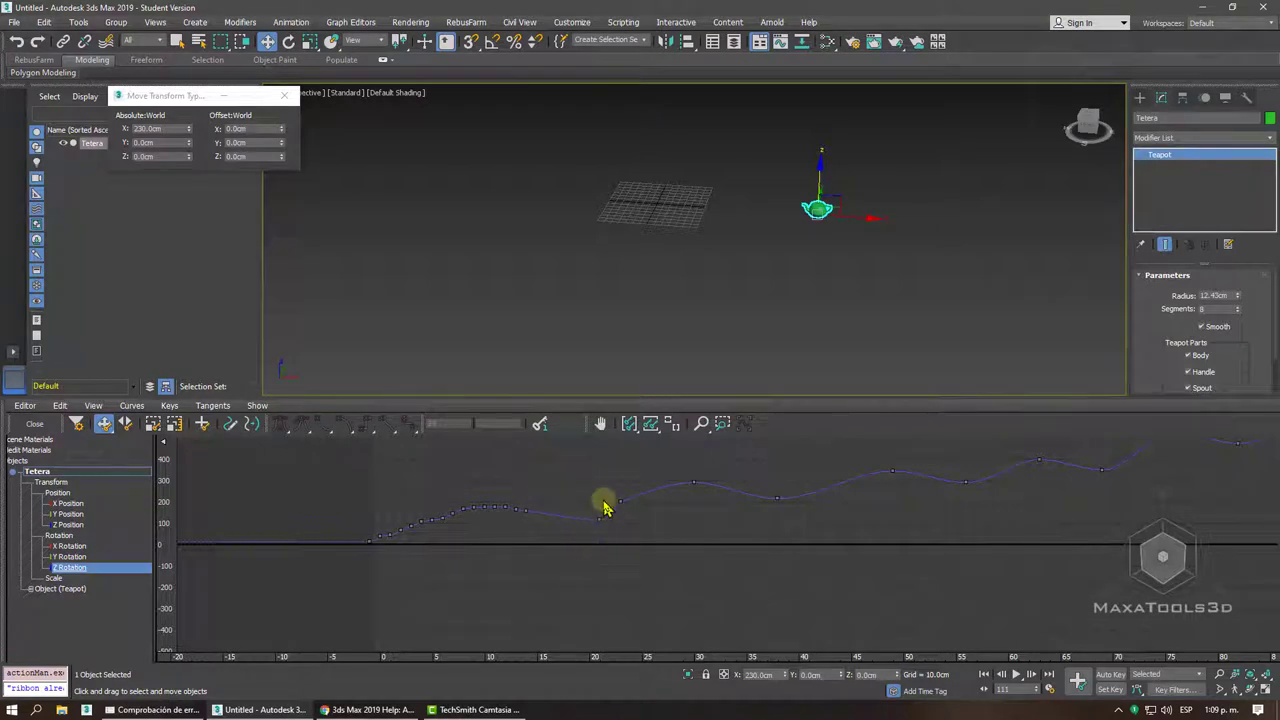
{"action": "left_click_drag", "start_coordinate": [603, 500], "coordinate": [617, 528]}
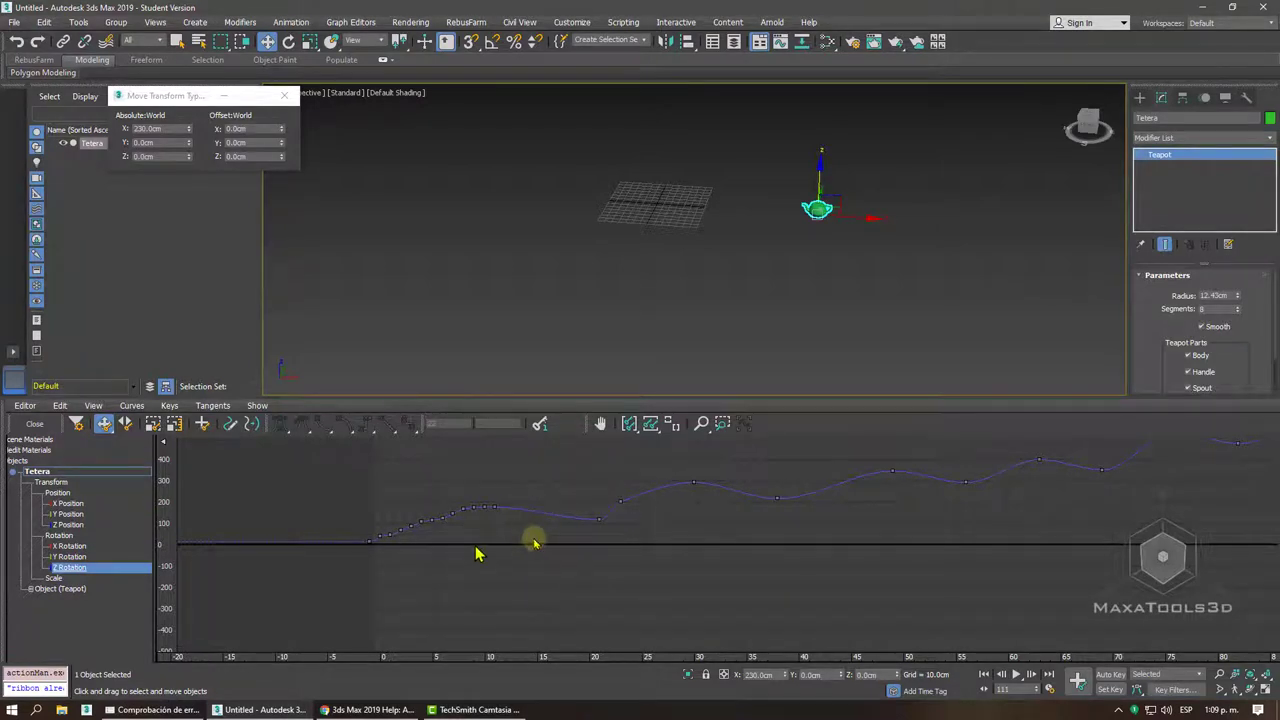
{"action": "middle_click_drag", "start_coordinate": [476, 553], "coordinate": [505, 500]}
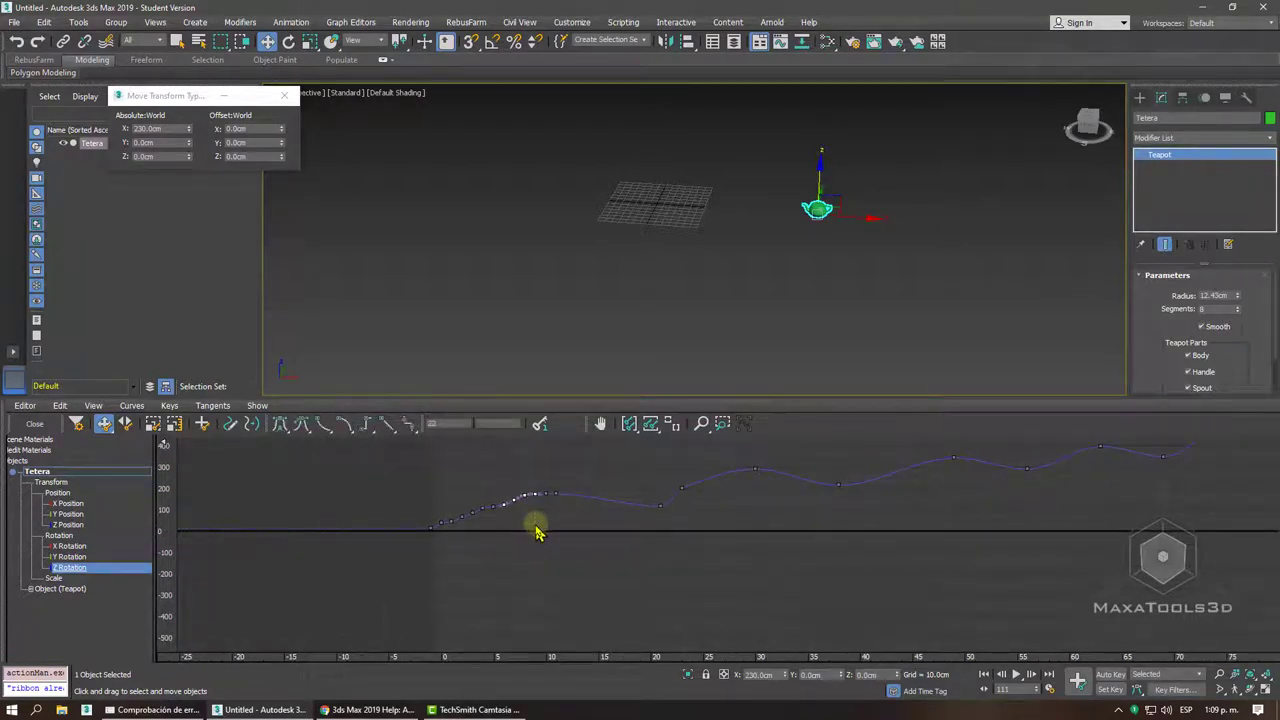
{"action": "middle_click_drag", "start_coordinate": [485, 526], "coordinate": [494, 500]}
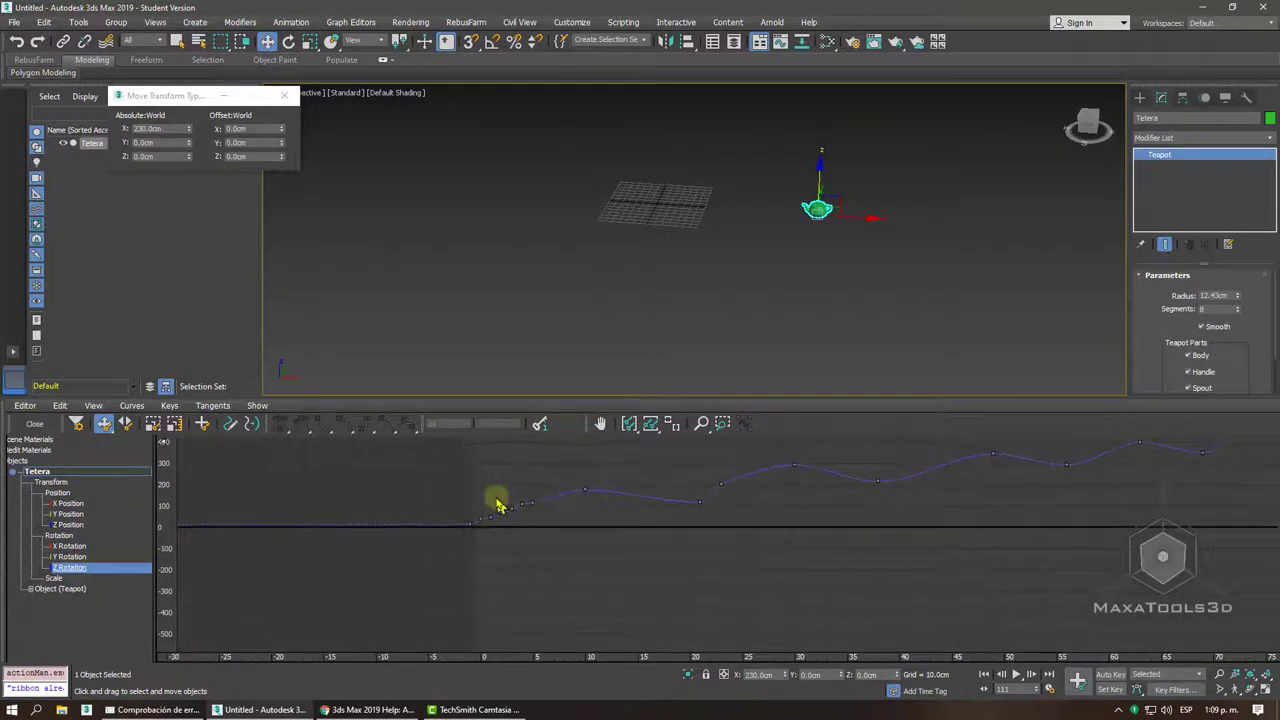
{"action": "mouse_move", "coordinate": [496, 497]}
{"action": "left_mouse_down"}
{"action": "mouse_move", "coordinate": [521, 548]}
{"action": "mouse_move", "coordinate": [523, 490]}
{"action": "mouse_move", "coordinate": [546, 543]}
{"action": "left_mouse_up"}
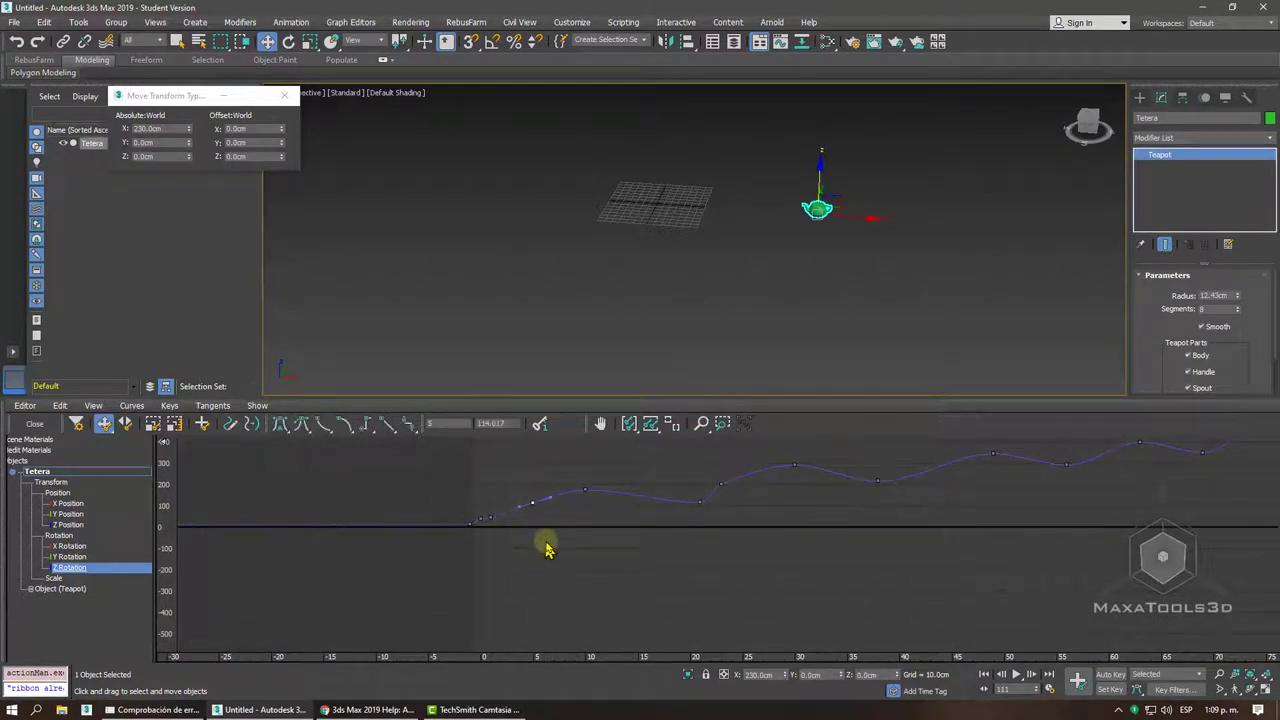
{"action": "left_click", "coordinate": [487, 538]}
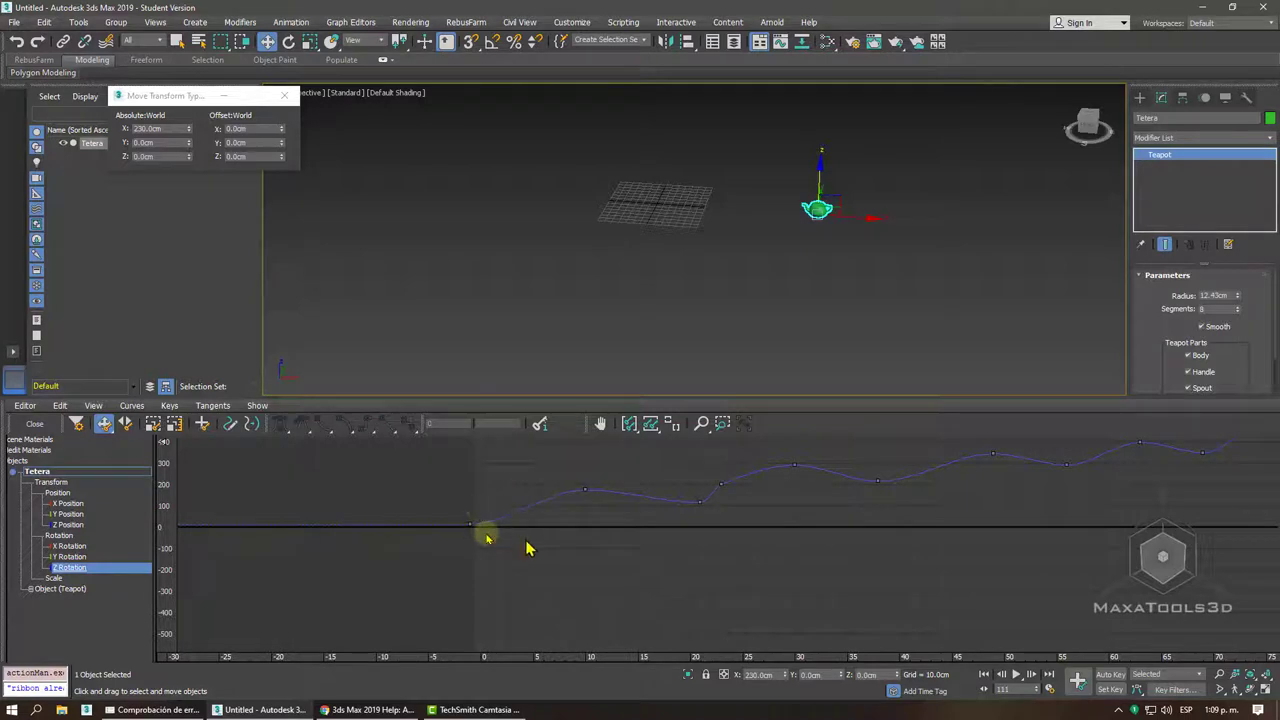
Zoom and pan to frame the whole Z Rotation curve, then close the Curve Editor
{"action": "scroll", "coordinate": [725, 543], "scroll_direction": "down", "scroll_amount": 2}
{"action": "scroll", "coordinate": [871, 500], "scroll_direction": "down", "scroll_amount": 2}
{"action": "scroll", "coordinate": [849, 583], "scroll_direction": "down", "scroll_amount": 2}
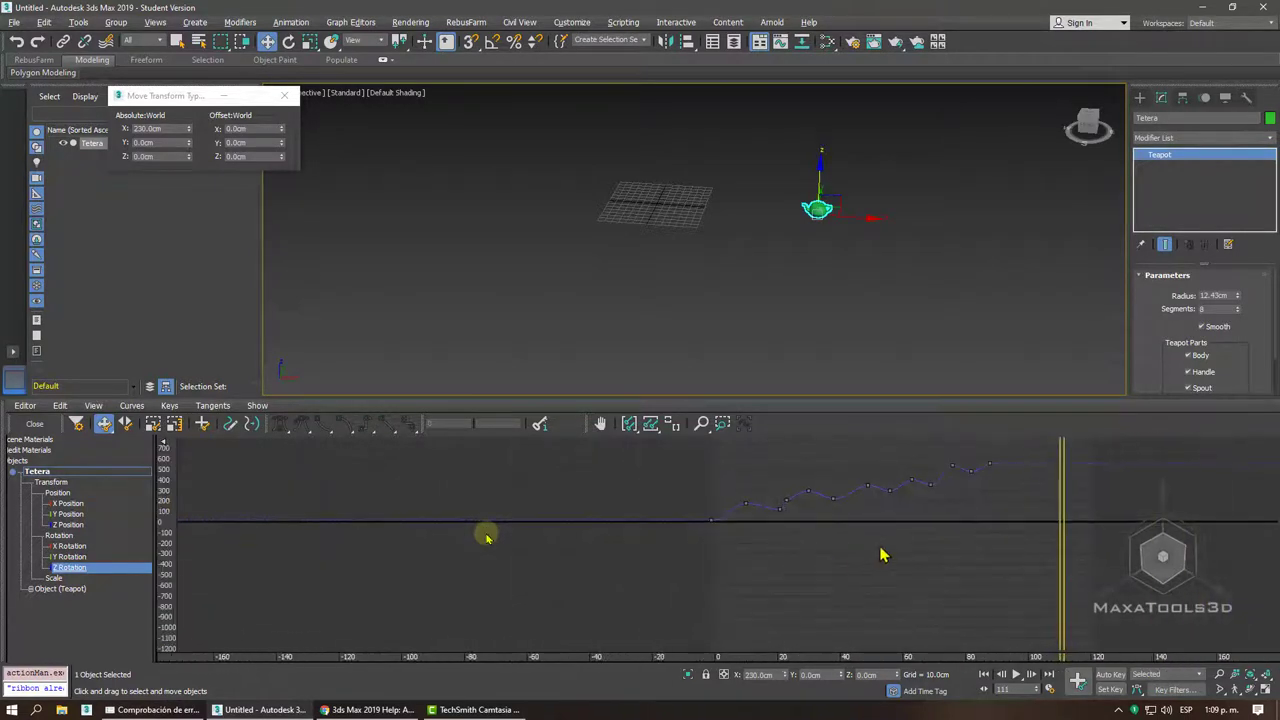
{"action": "scroll", "coordinate": [880, 551], "scroll_direction": "down", "scroll_amount": 2}
{"action": "scroll", "coordinate": [916, 487], "scroll_direction": "up", "scroll_amount": 2}
{"action": "scroll", "coordinate": [971, 463], "scroll_direction": "up", "scroll_amount": 2}
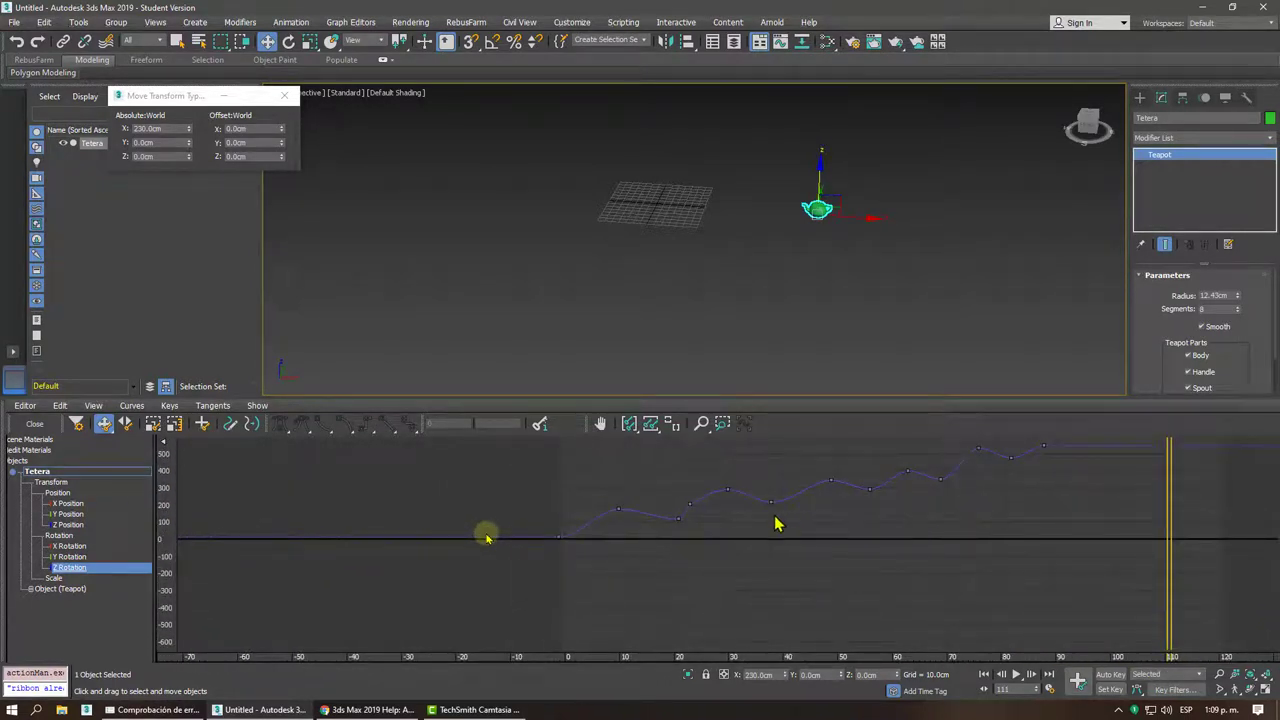
{"action": "middle_click_drag", "start_coordinate": [777, 523], "coordinate": [650, 520]}
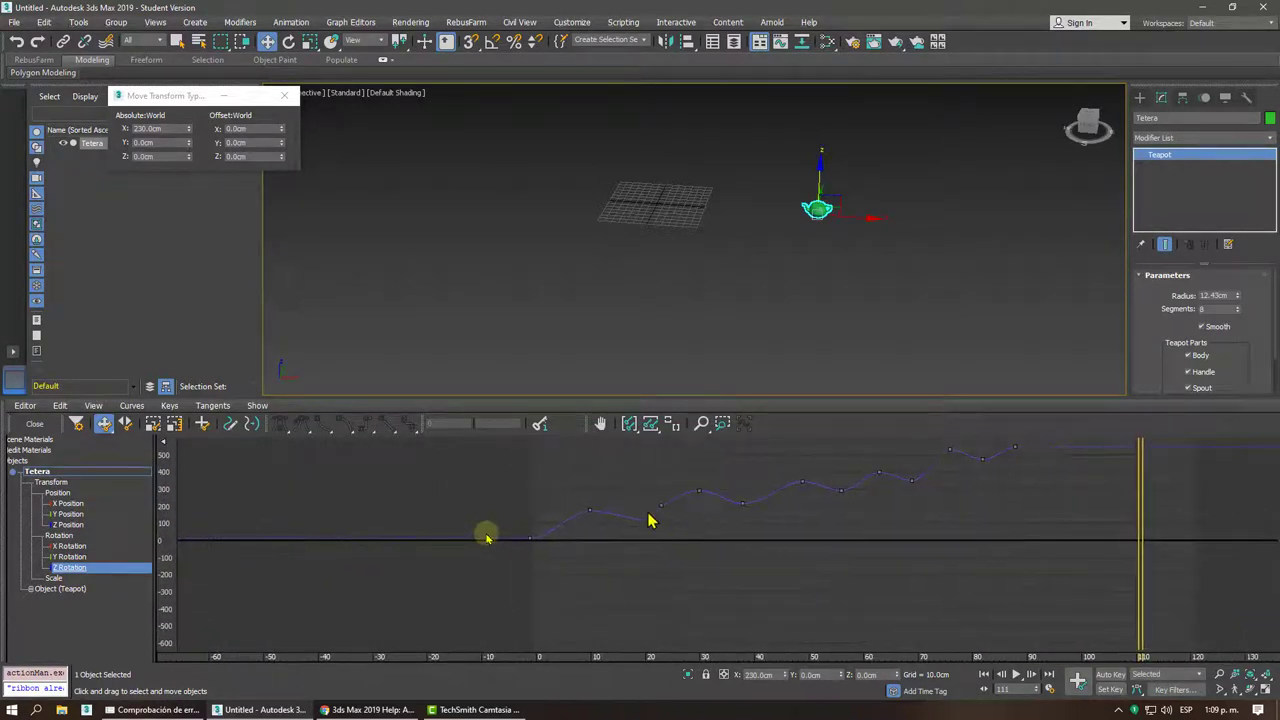
{"action": "left_click", "coordinate": [34, 424]}
Rewind to frame 0, play the teapot animation, stop at frame 77, and reopen the Mini Curve Editor
{"action": "left_click", "coordinate": [110, 640]}
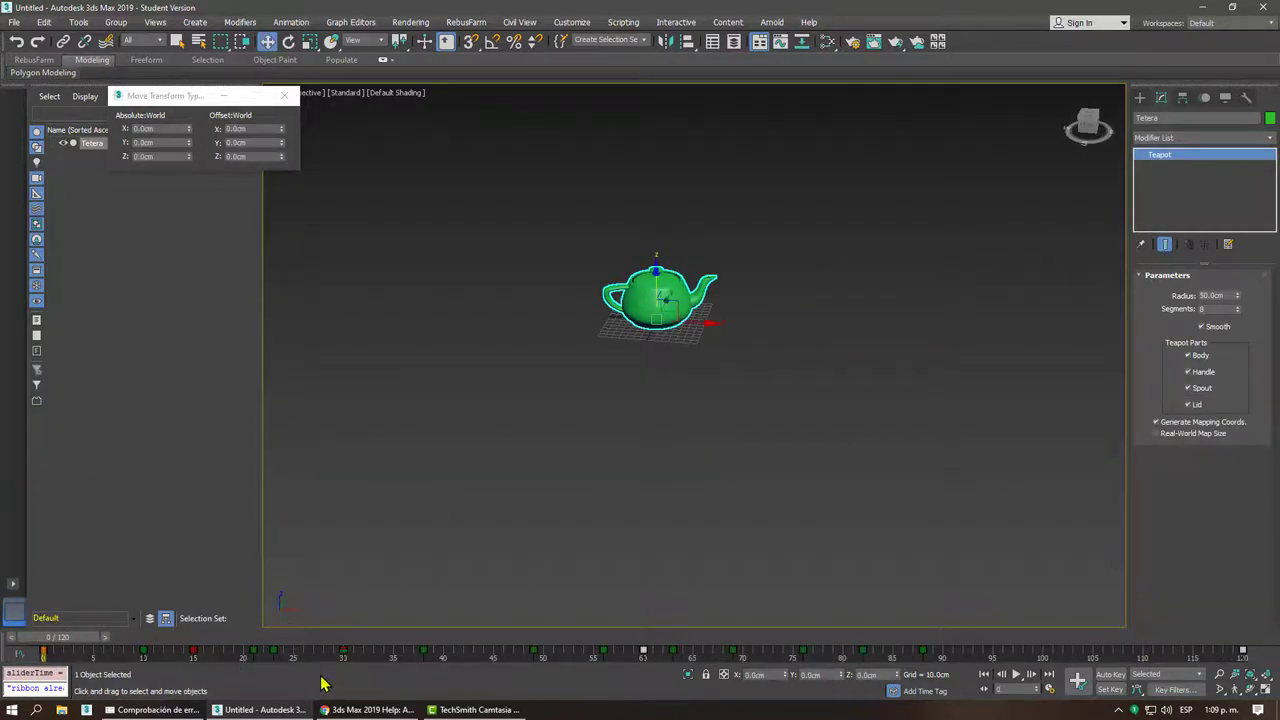
{"action": "left_click", "coordinate": [828, 656]}
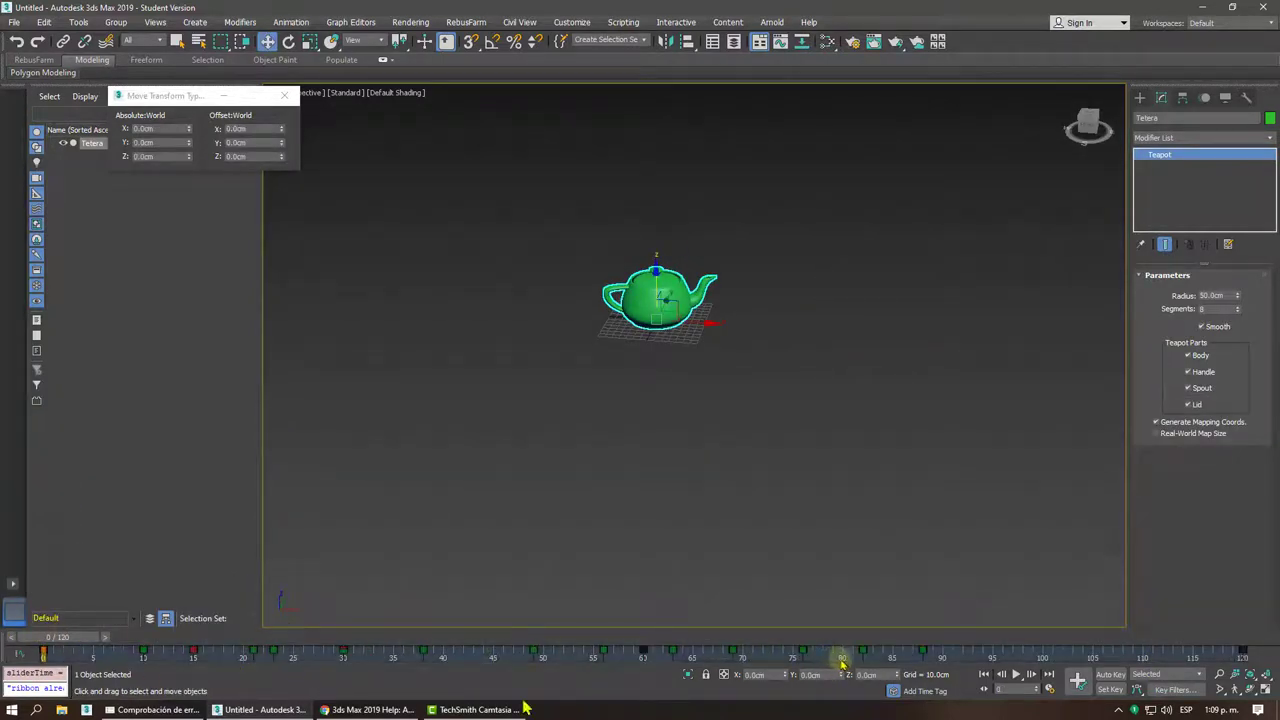
{"action": "left_click", "coordinate": [1016, 674]}
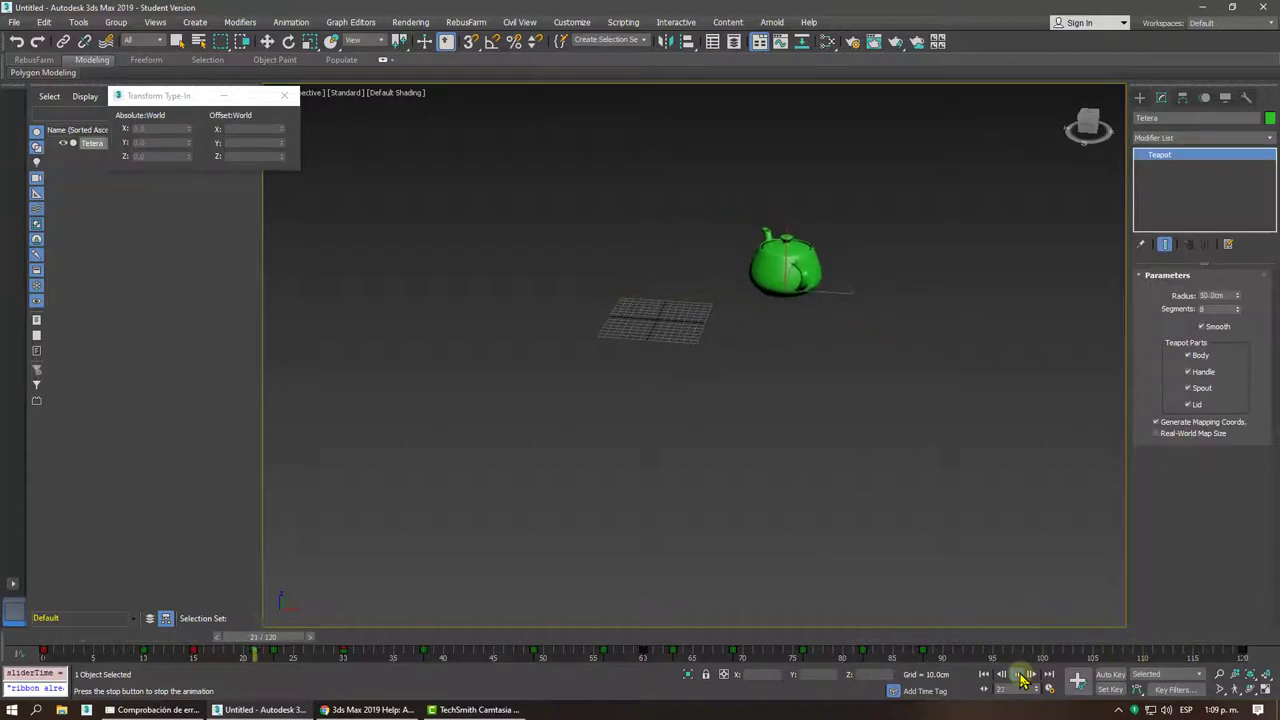
{"action": "key", "text": "w"}
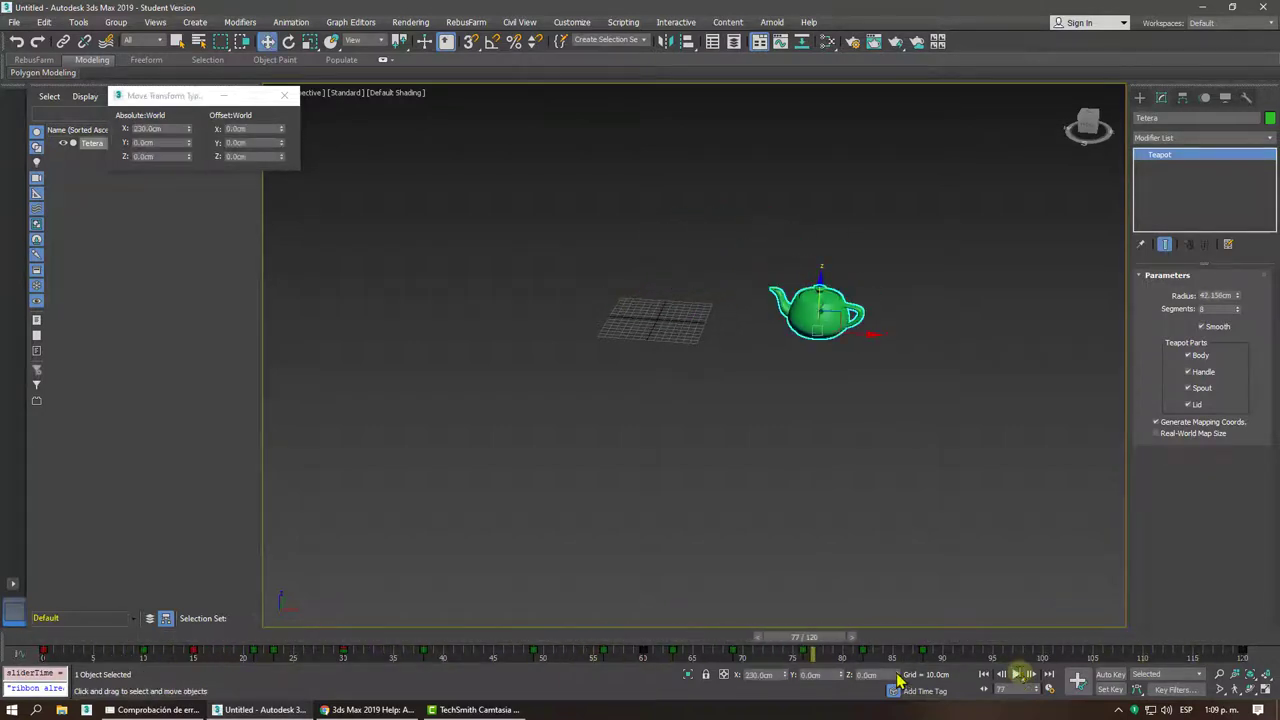
{"action": "left_click", "coordinate": [1022, 680]}
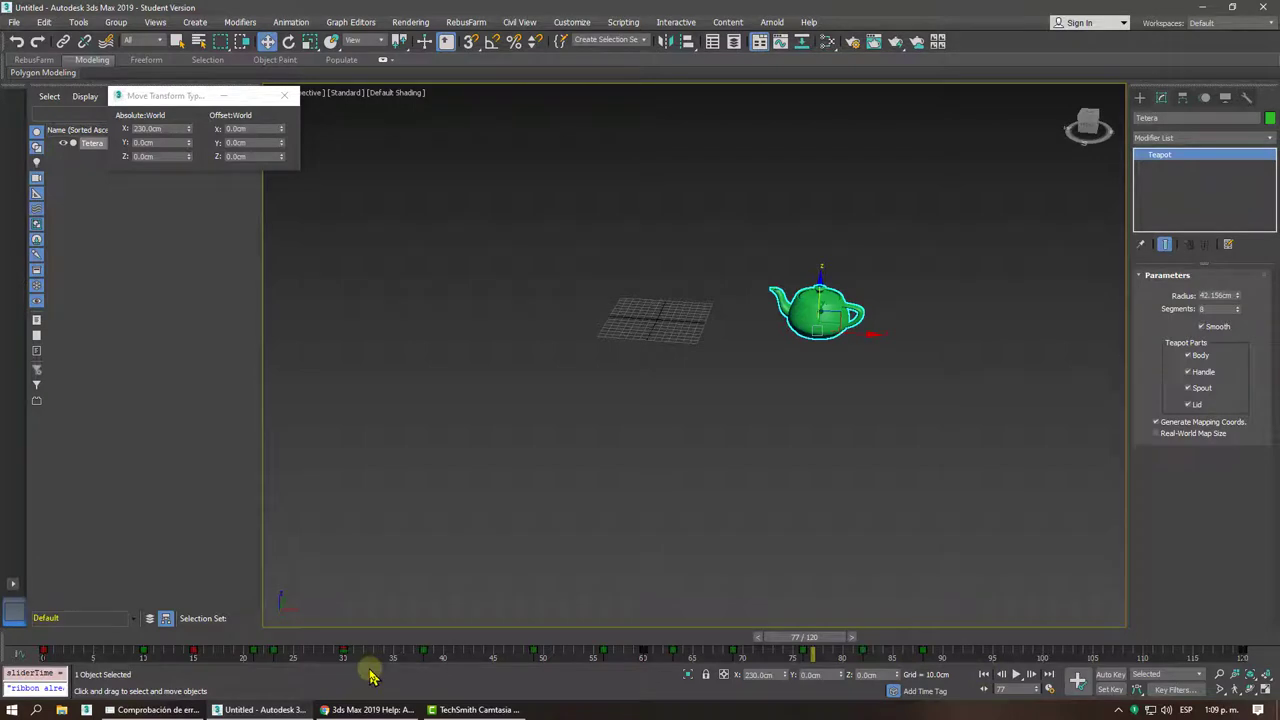
{"action": "left_click", "coordinate": [15, 655]}
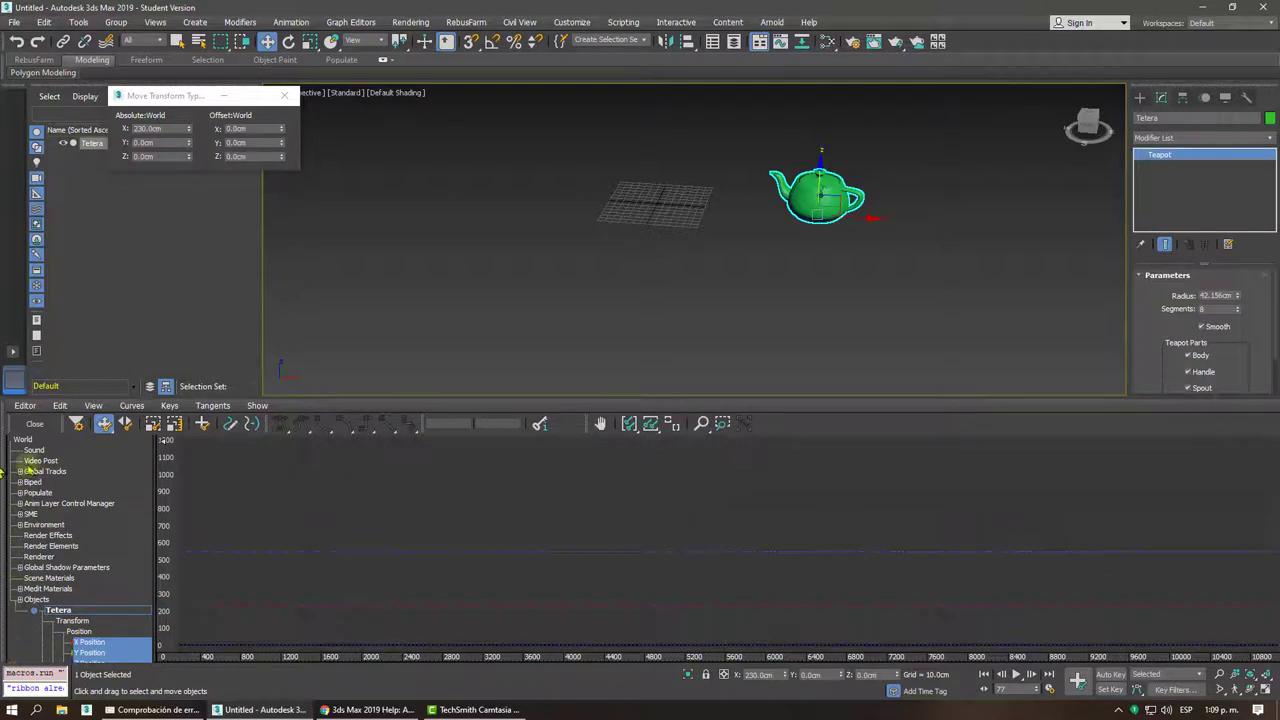
Toggle the Mini Curve Editor off and on, then switch the track panel to Dope Sheet mode
{"action": "left_click", "coordinate": [33, 428]}
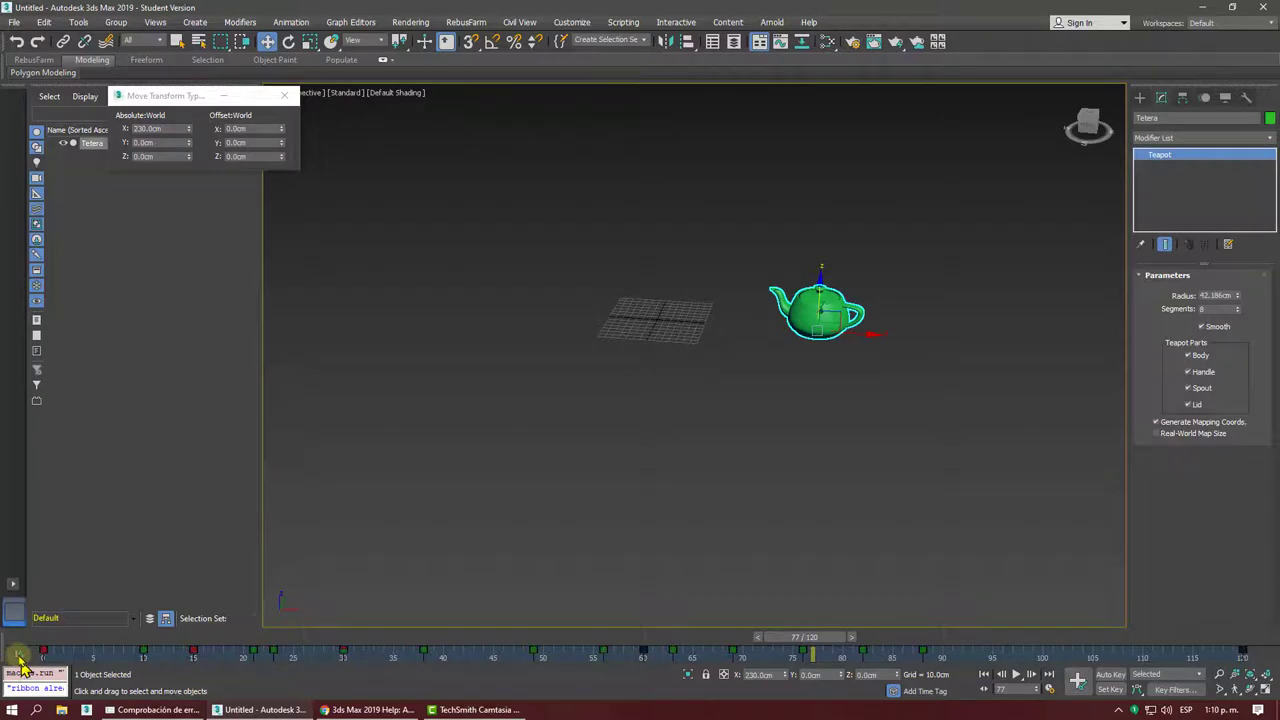
{"action": "left_click", "coordinate": [18, 657]}
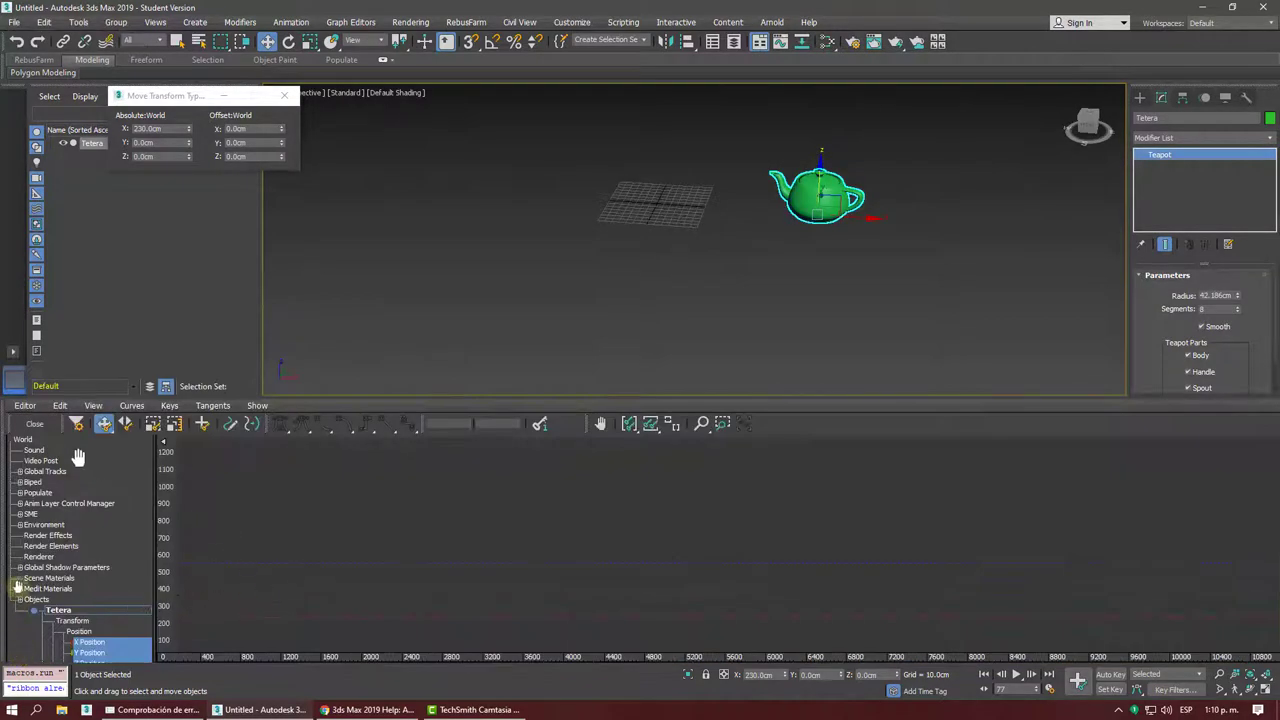
{"action": "left_click", "coordinate": [22, 406]}
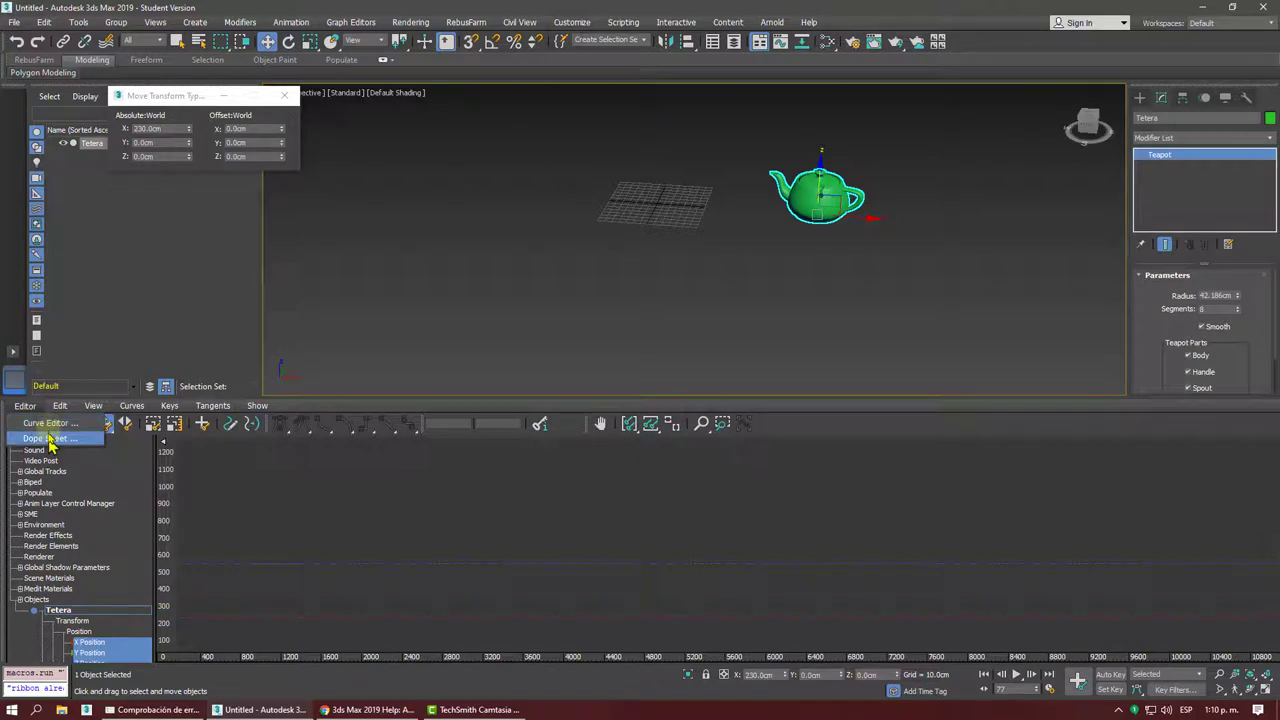
{"action": "left_click", "coordinate": [50, 430]}
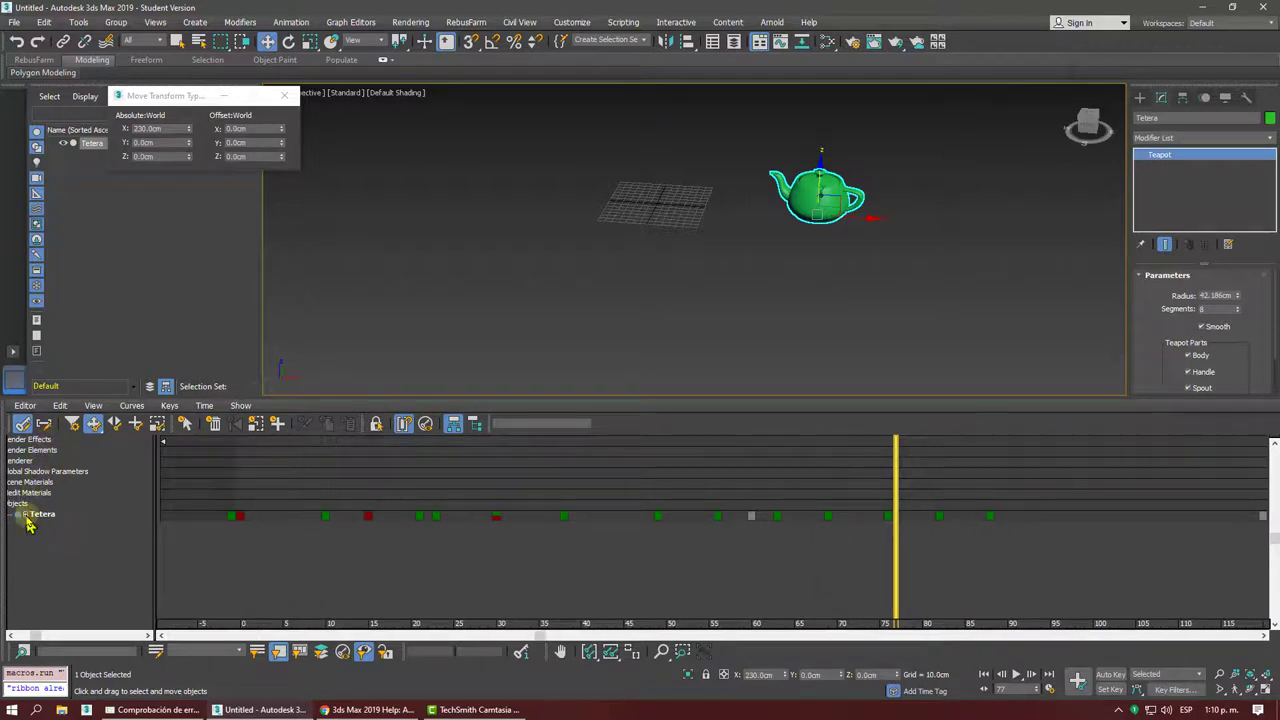
Expand Tetera's Transform, Position, Rotation and Teapot parameter tracks in the Dope Sheet
{"action": "left_click", "coordinate": [36, 514]}
{"action": "left_click", "coordinate": [16, 514]}
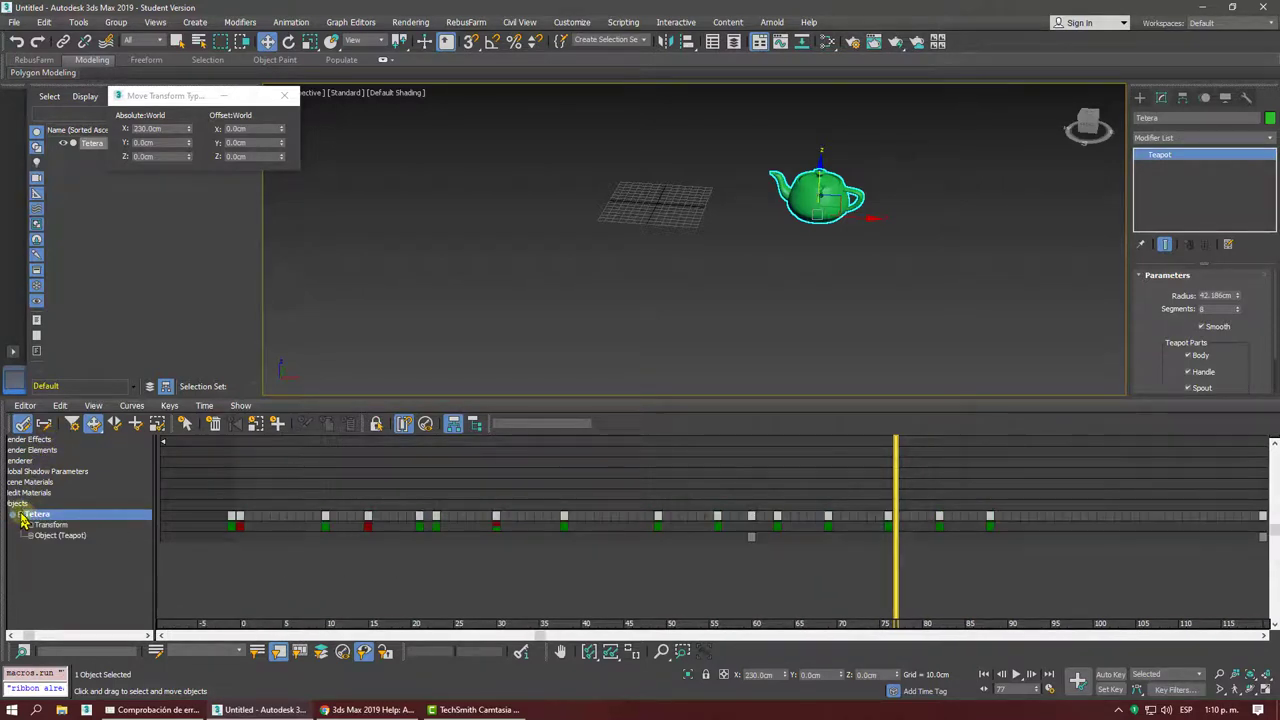
{"action": "left_click", "coordinate": [31, 527]}
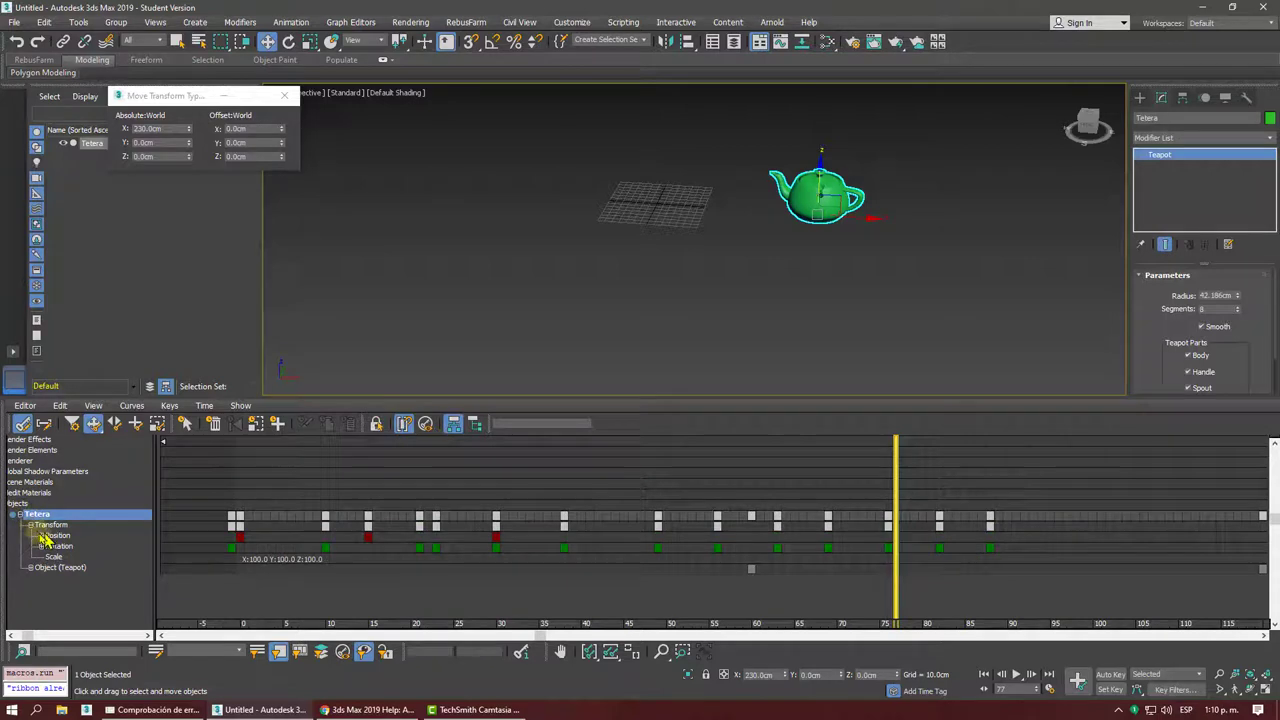
{"action": "left_click", "coordinate": [41, 536]}
{"action": "left_click_drag", "start_coordinate": [66, 566], "coordinate": [84, 550]}
{"action": "left_click", "coordinate": [84, 568]}
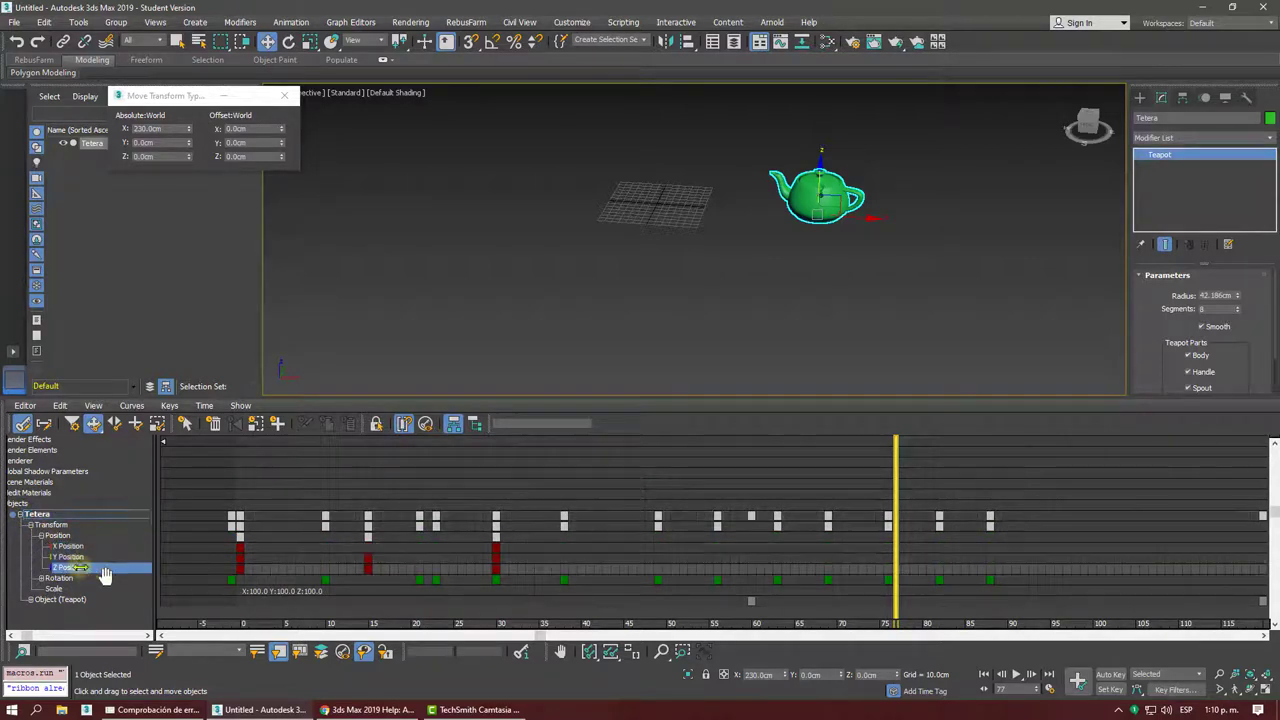
{"action": "left_click", "coordinate": [41, 578]}
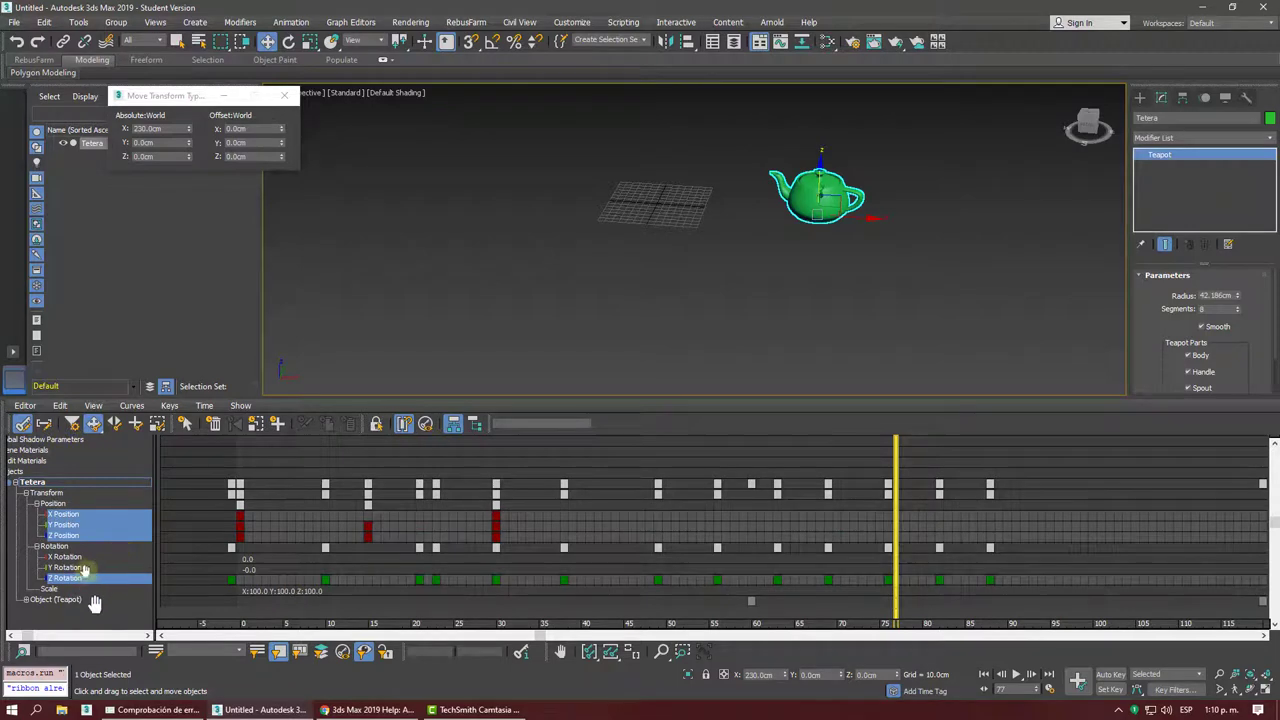
{"action": "left_click", "coordinate": [26, 599]}
Select the Radius track, then the X Position track, then the parent Position track
{"action": "scroll", "coordinate": [18, 522], "scroll_direction": "down", "scroll_amount": 1}
{"action": "scroll", "coordinate": [18, 522], "scroll_direction": "down", "scroll_amount": 1}
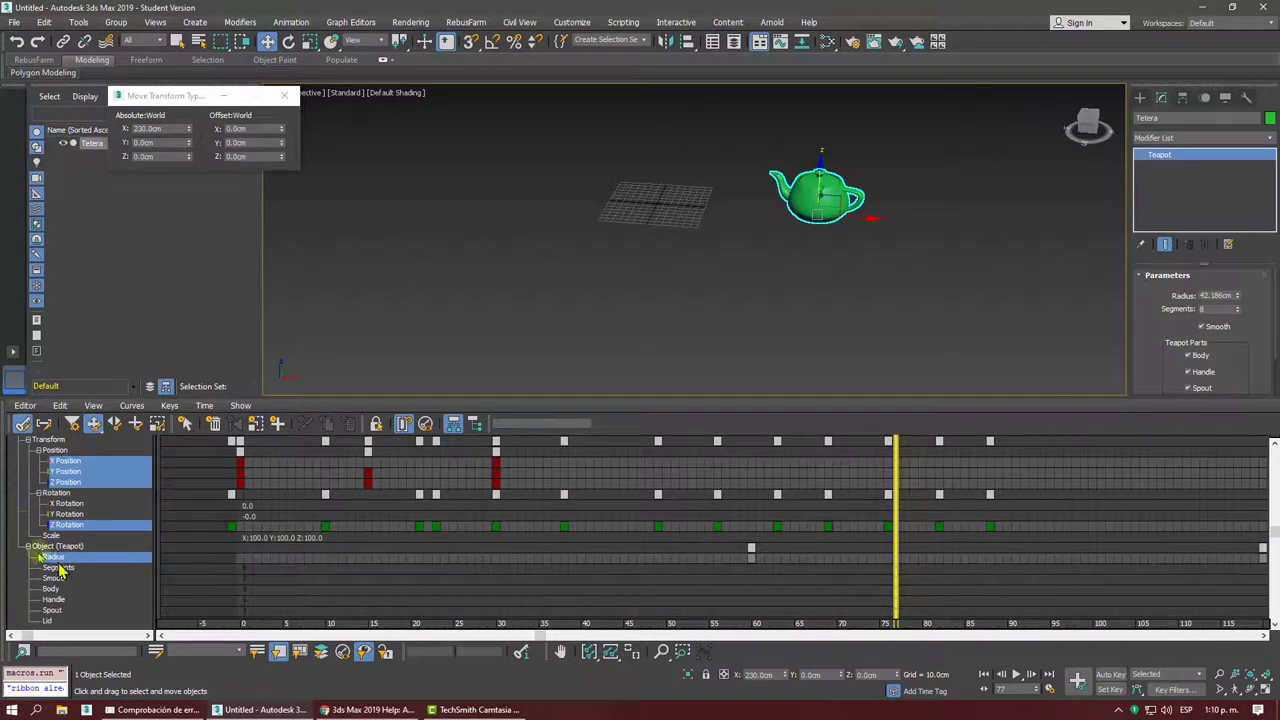
{"action": "left_click", "coordinate": [50, 557]}
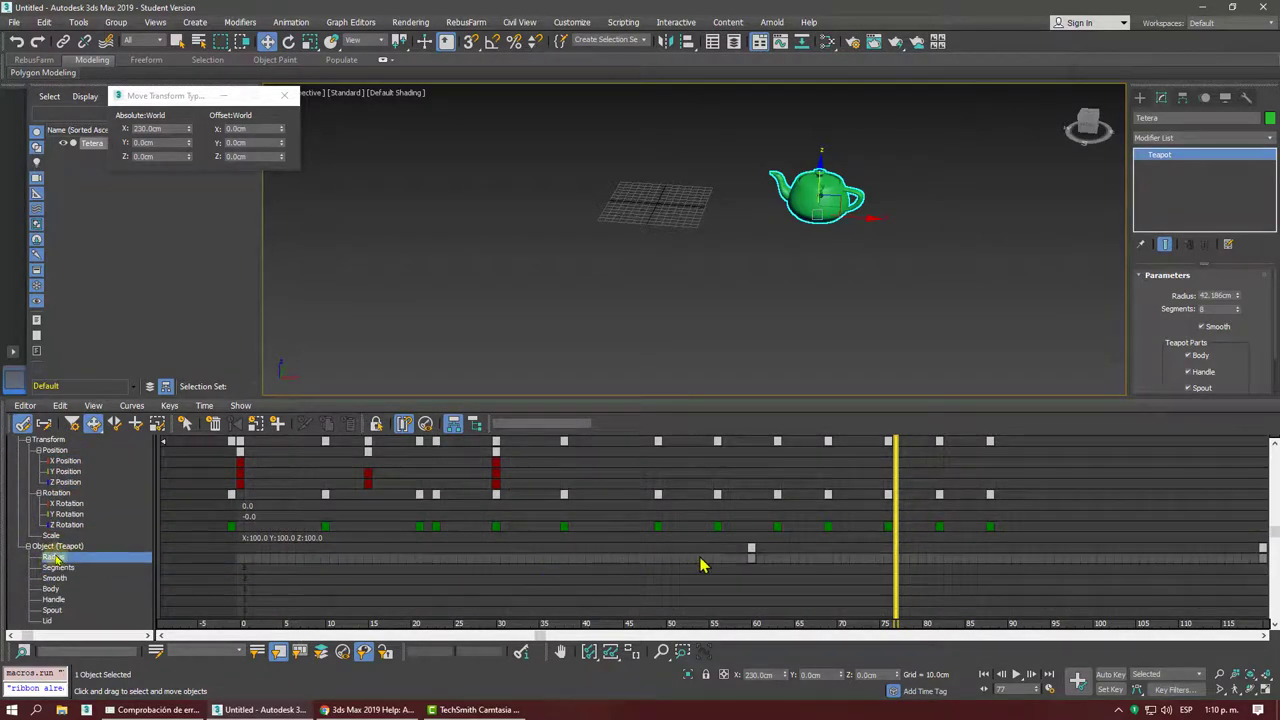
{"action": "middle_click_drag", "start_coordinate": [517, 549], "coordinate": [531, 591]}
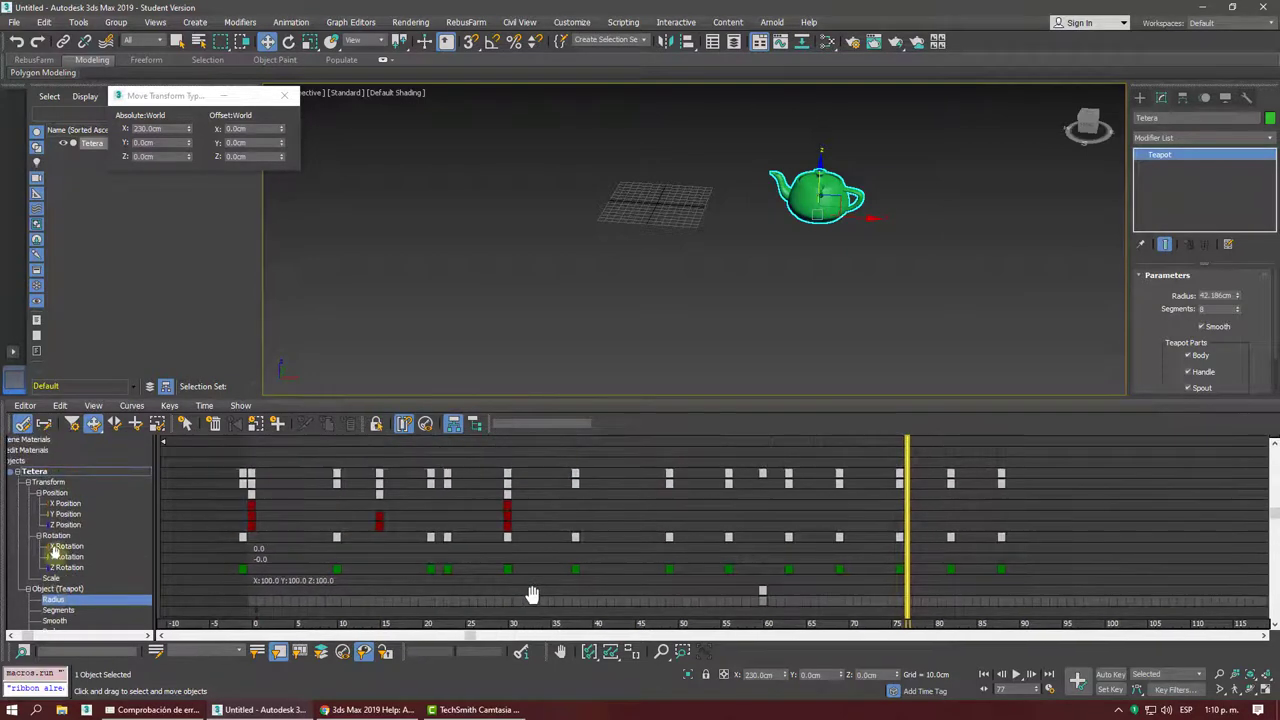
{"action": "left_click", "coordinate": [62, 505]}
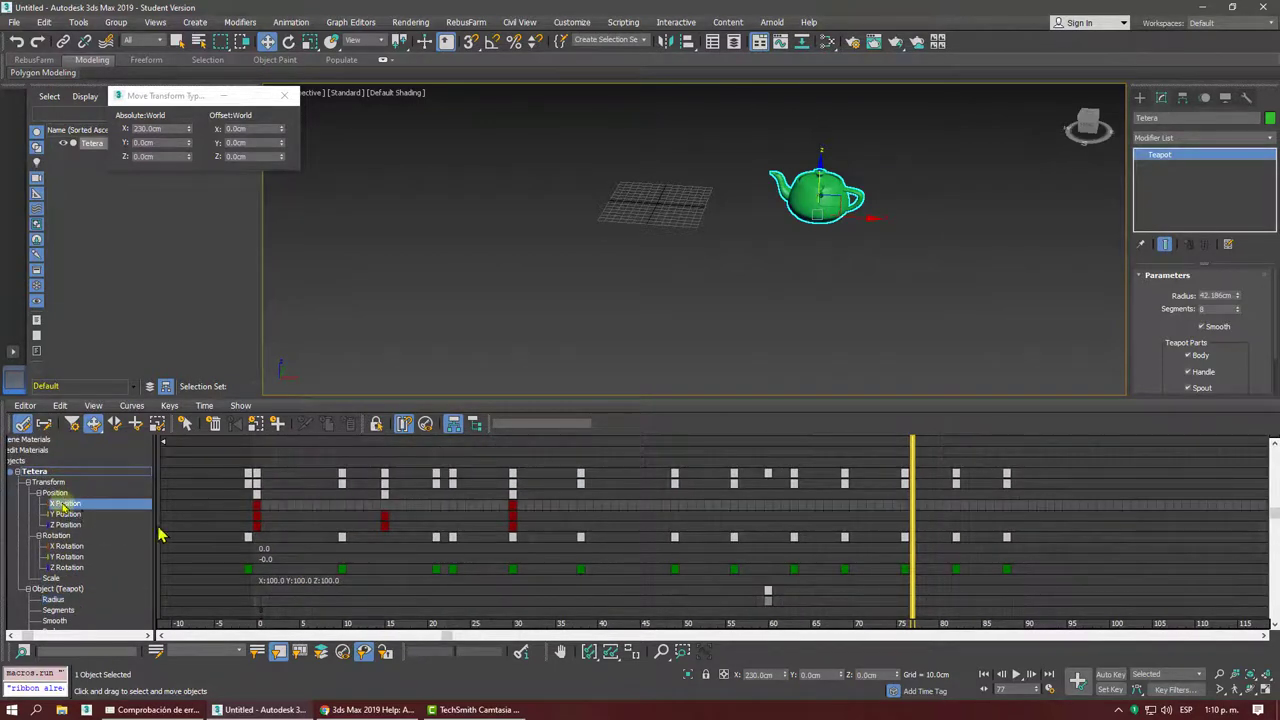
{"action": "left_click", "coordinate": [62, 493]}
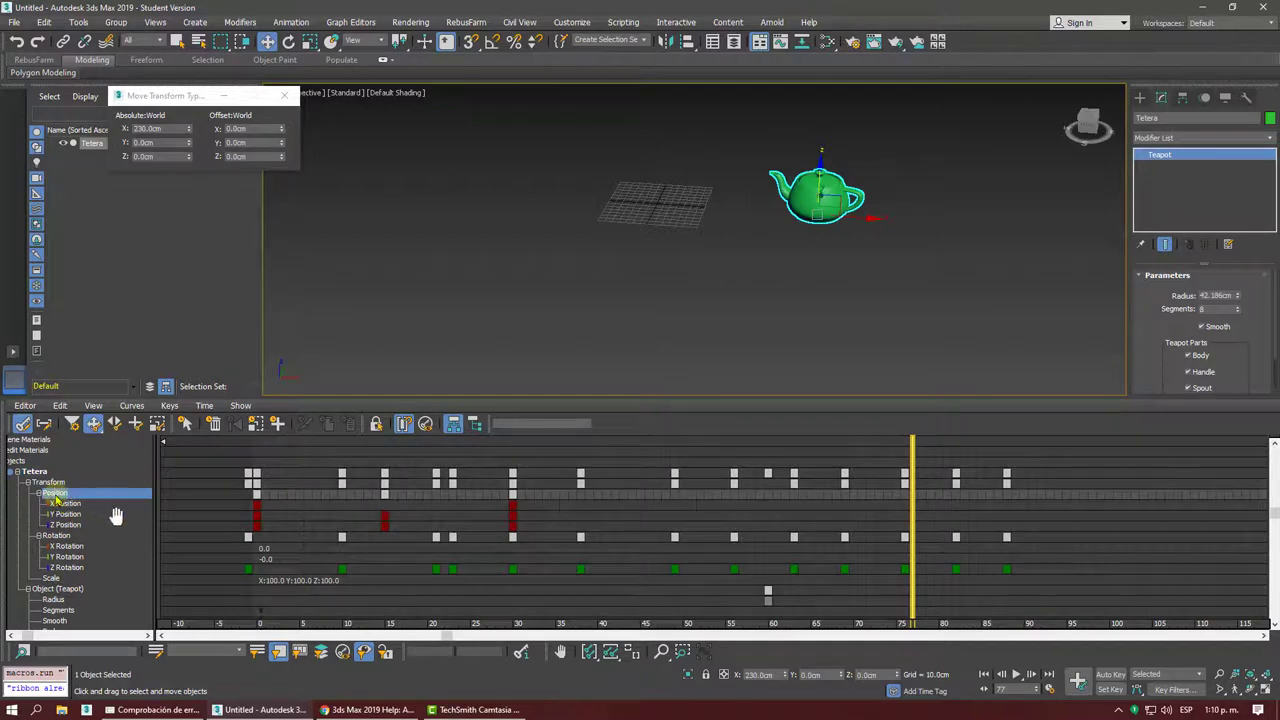
Drag the starting Position keys to frame 9 and switch the panel back to Curve Editor
{"action": "left_click", "coordinate": [232, 472]}
{"action": "left_click_drag", "start_coordinate": [249, 475], "coordinate": [263, 478]}
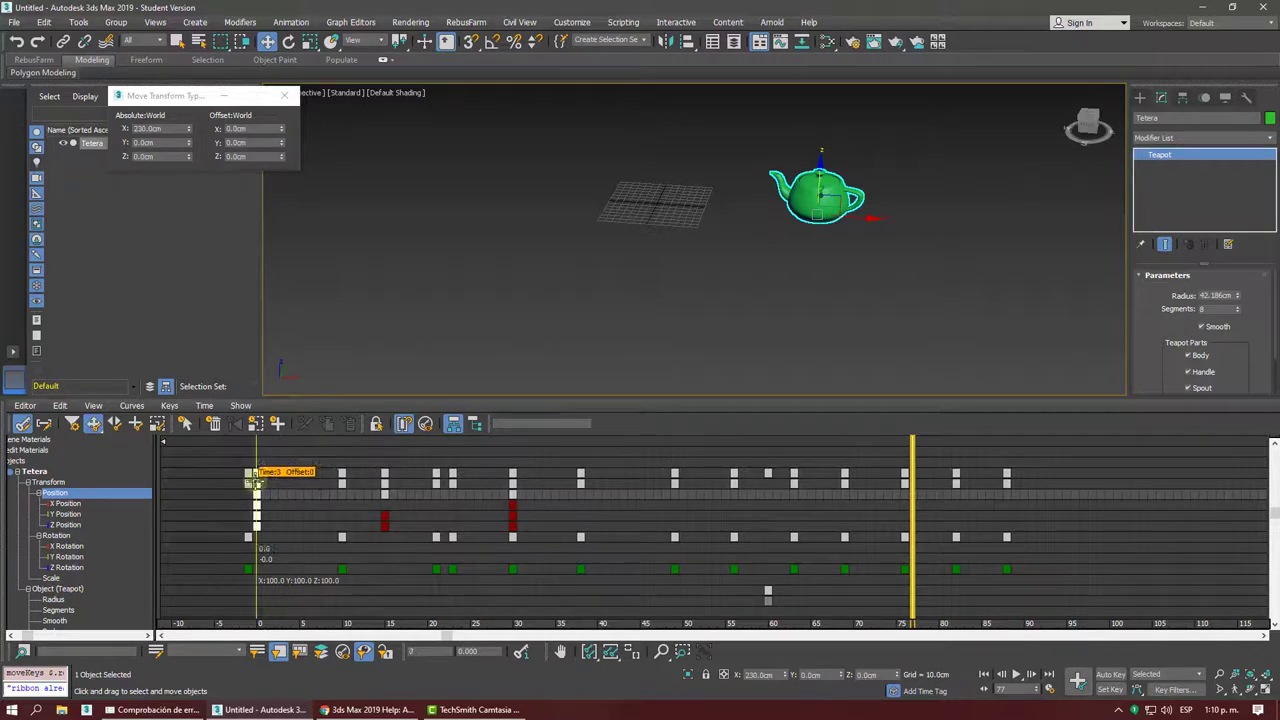
{"action": "mouse_move", "coordinate": [285, 478]}
{"action": "left_mouse_down"}
{"action": "mouse_move", "coordinate": [353, 465]}
{"action": "mouse_move", "coordinate": [338, 466]}
{"action": "mouse_move", "coordinate": [338, 484]}
{"action": "left_mouse_up"}
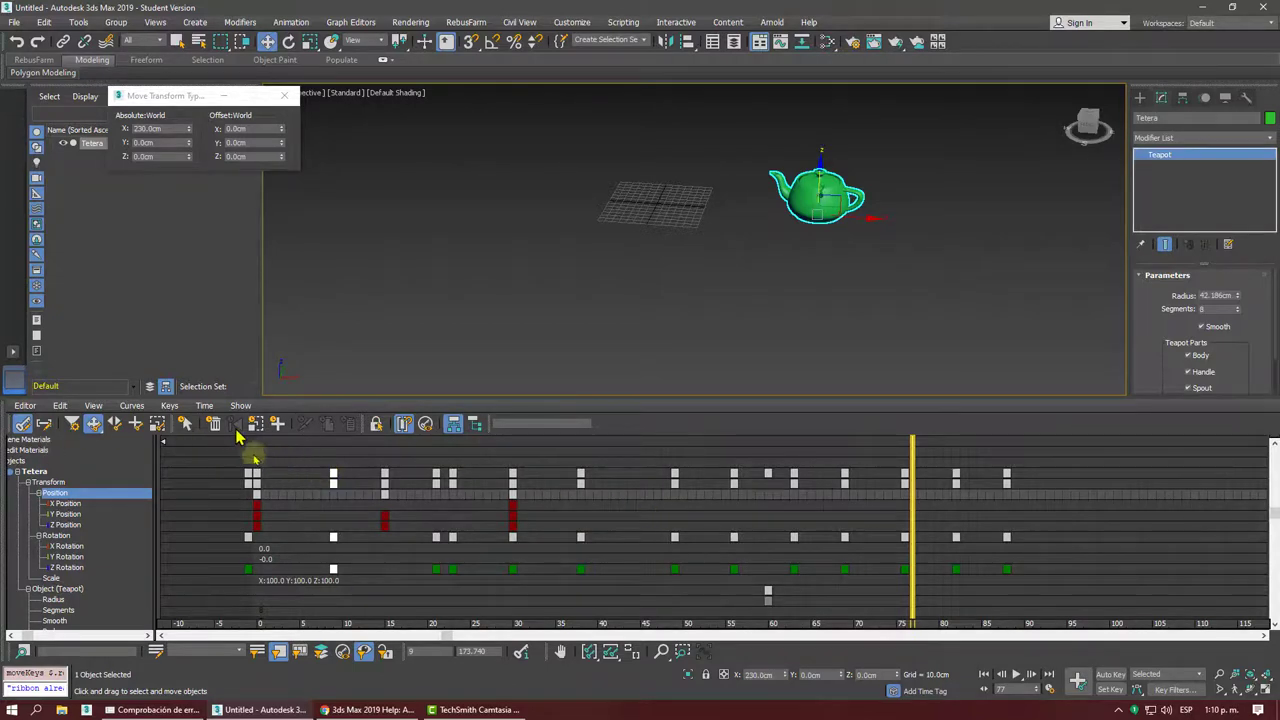
{"action": "left_click", "coordinate": [27, 406]}
{"action": "left_click", "coordinate": [45, 425]}
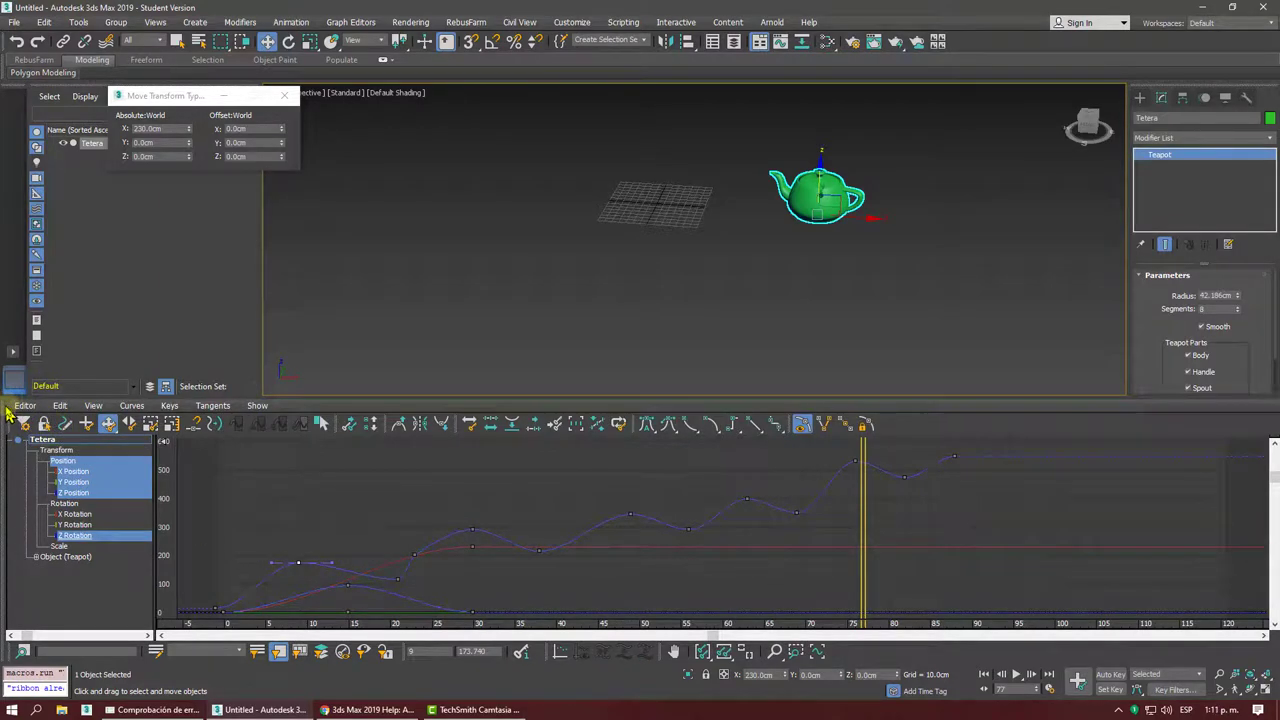
Undock the Curve Editor into a floating Track View window, reposition it, and close it
{"action": "mouse_move", "coordinate": [5, 413]}
{"action": "left_mouse_down"}
{"action": "mouse_move", "coordinate": [730, 360]}
{"action": "mouse_move", "coordinate": [752, 346]}
{"action": "left_mouse_up"}
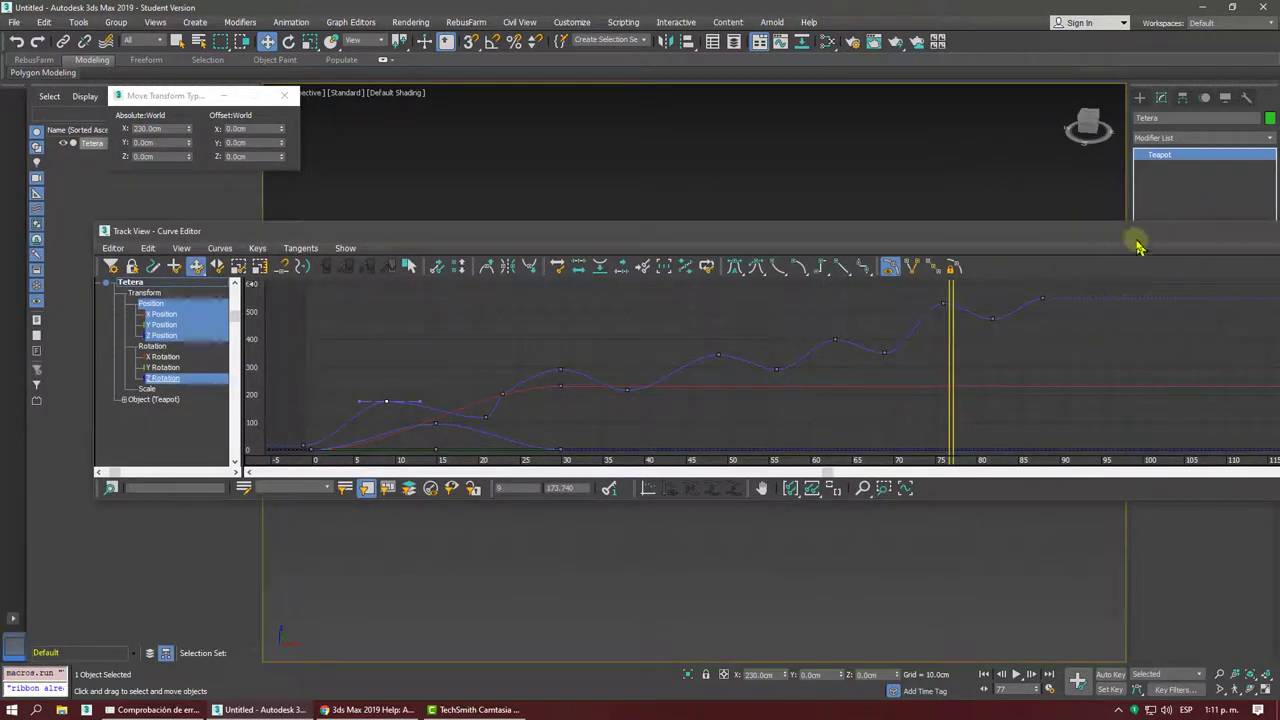
{"action": "left_click_drag", "start_coordinate": [1137, 238], "coordinate": [965, 277]}
{"action": "left_click", "coordinate": [1186, 261]}
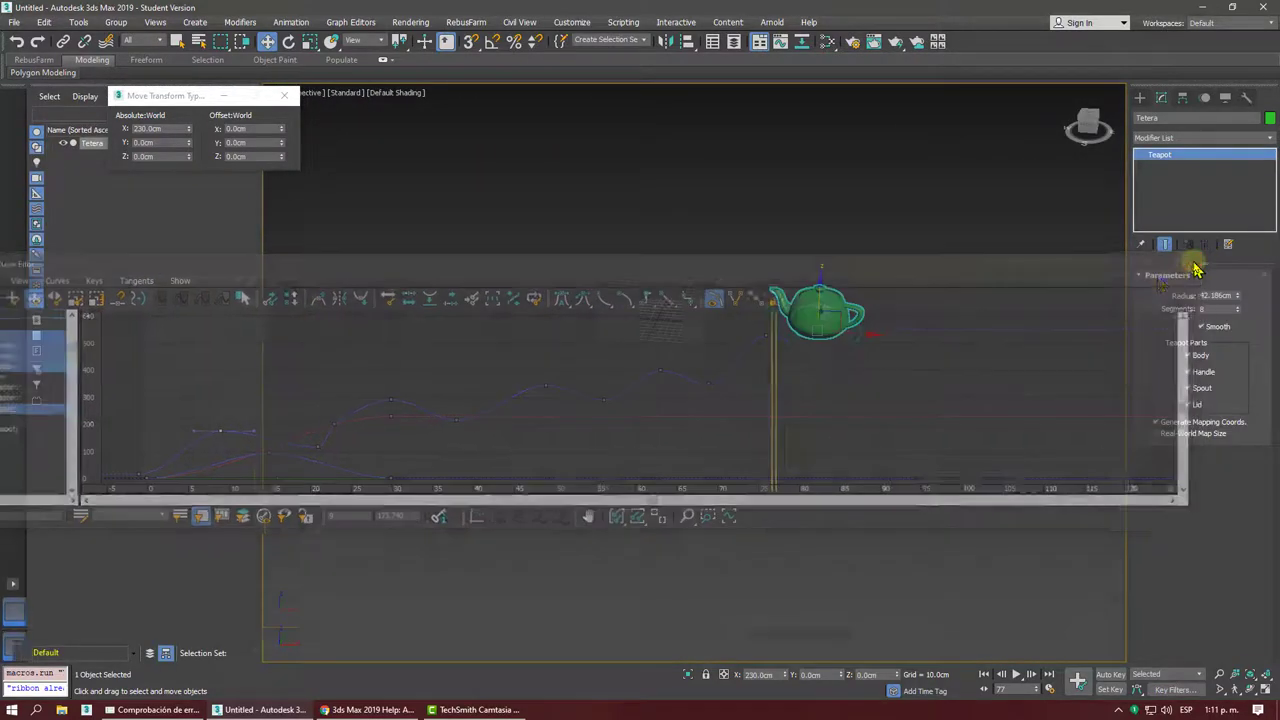